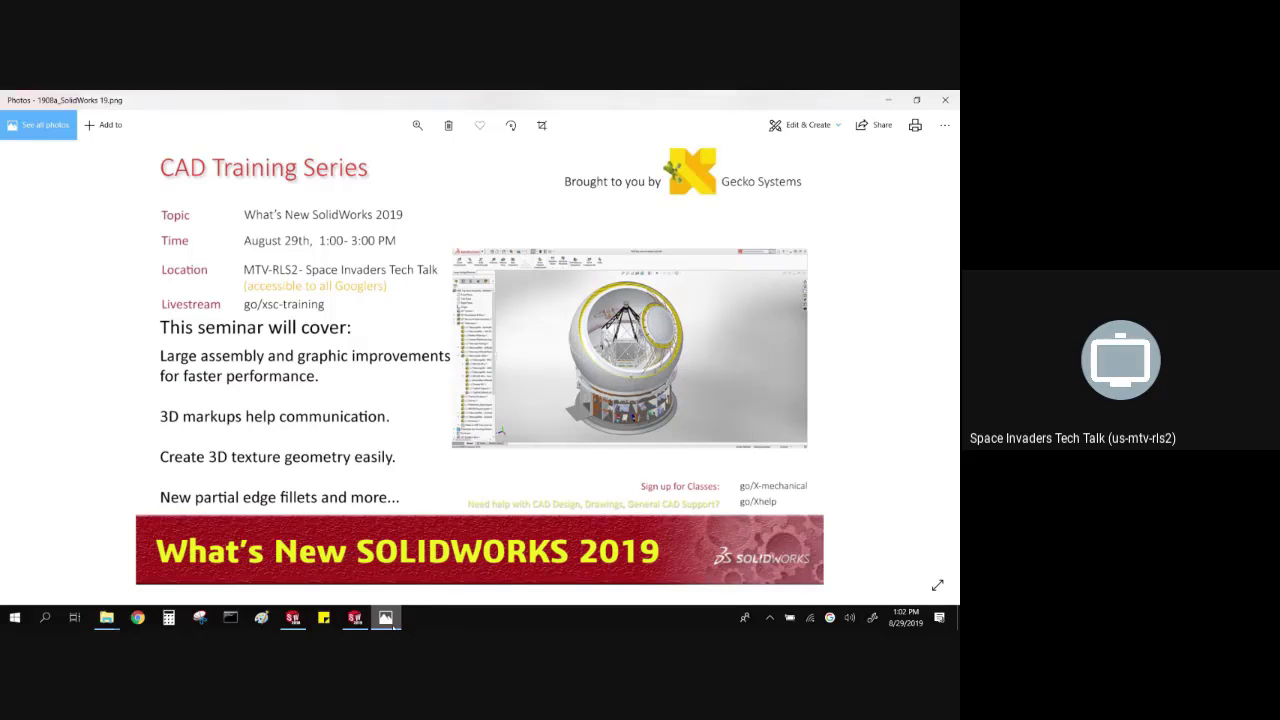
- Close the training poster and arrange the SOLIDWORKS 2019 and 2018 assembly windows side by side, with the 2019 task pane collapsed
{"action": "left_click", "coordinate": [940, 101]}
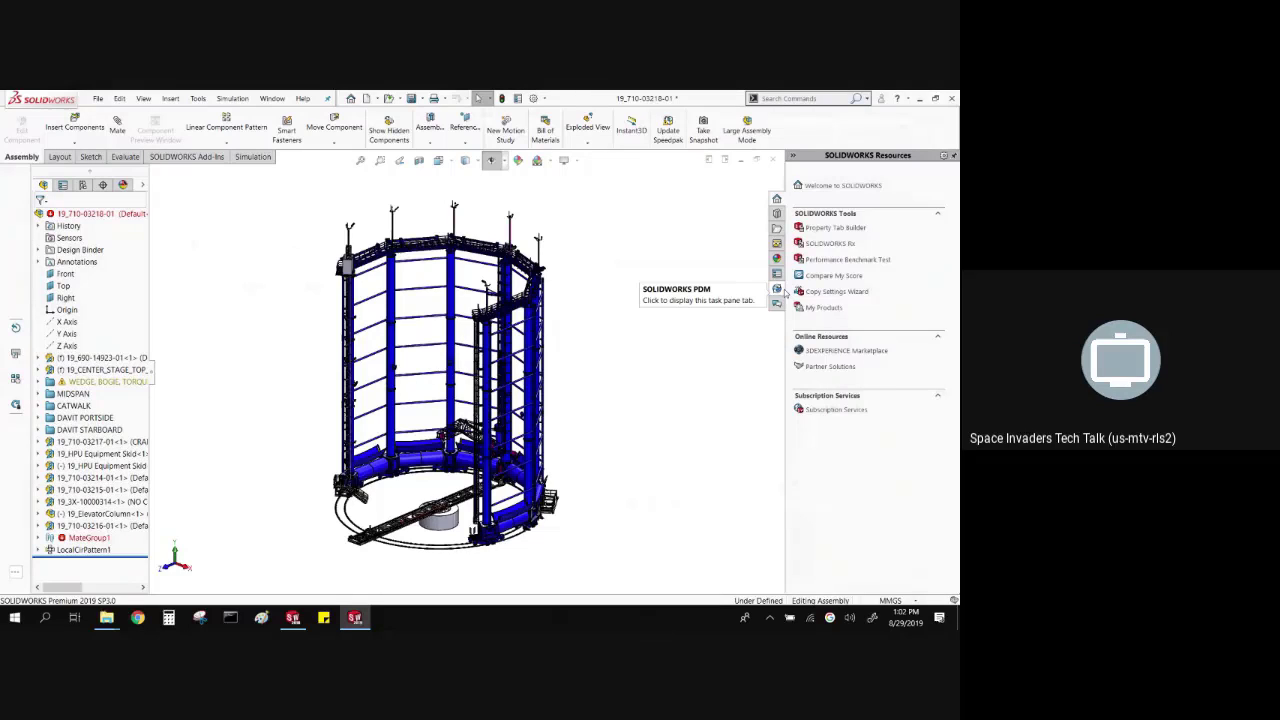
{"action": "double_click", "coordinate": [627, 100]}
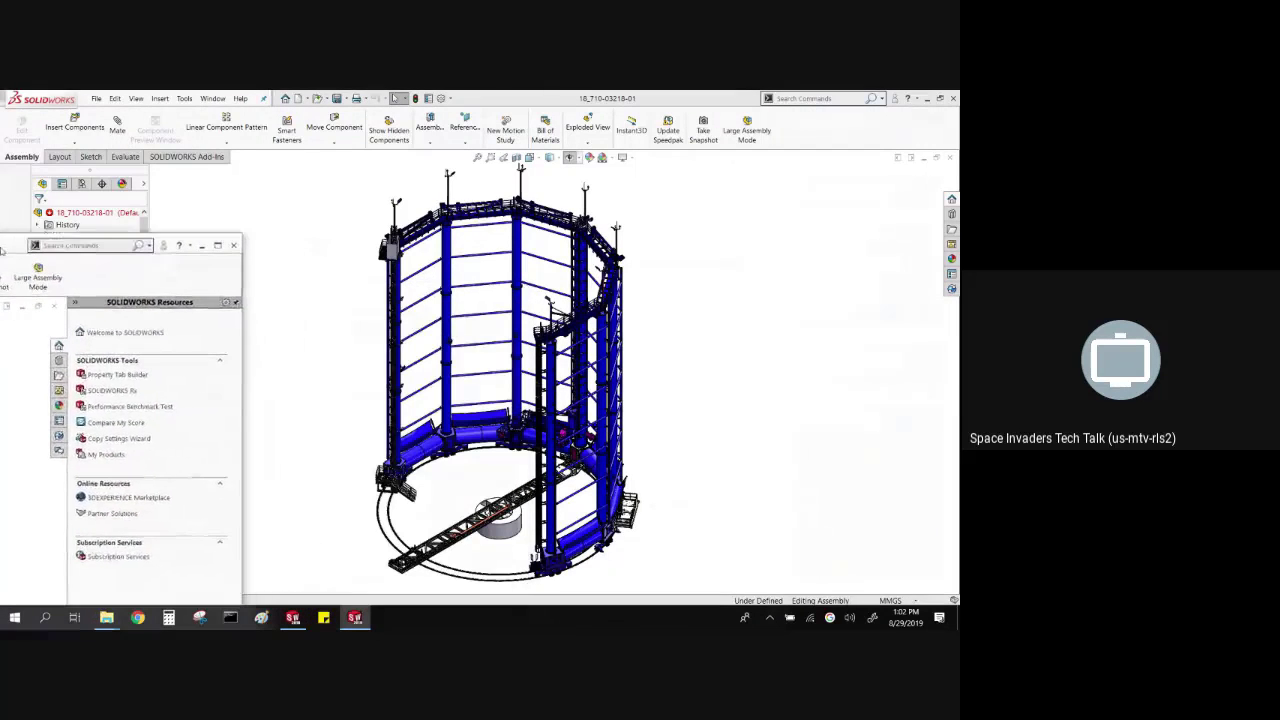
{"action": "left_click_drag", "start_coordinate": [3, 250], "coordinate": [1, 251]}
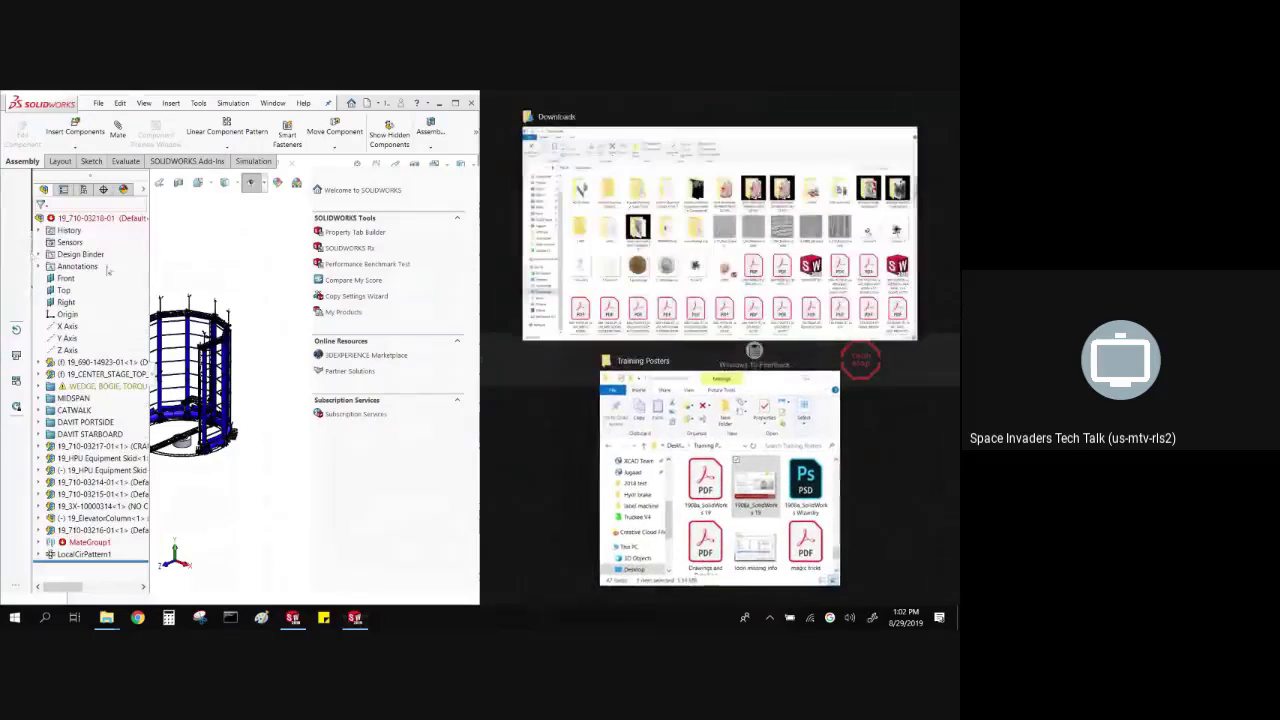
{"action": "left_click", "coordinate": [527, 397]}
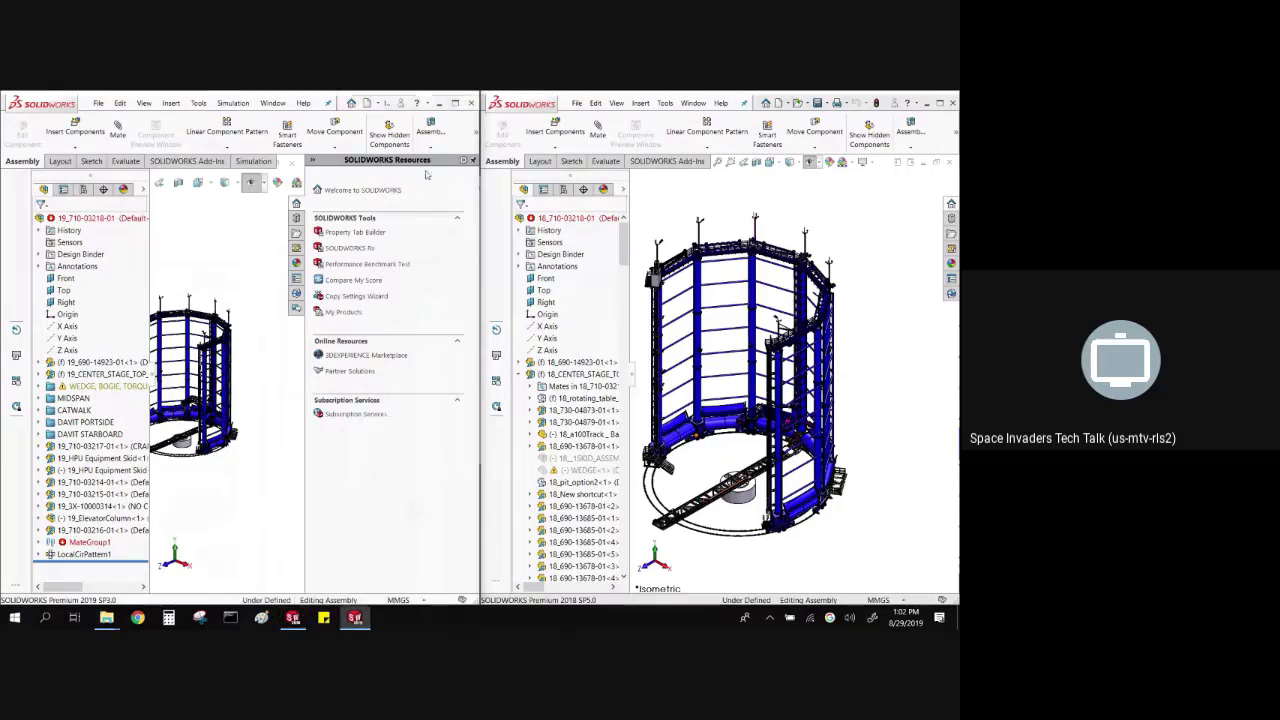
{"action": "left_click", "coordinate": [474, 161]}
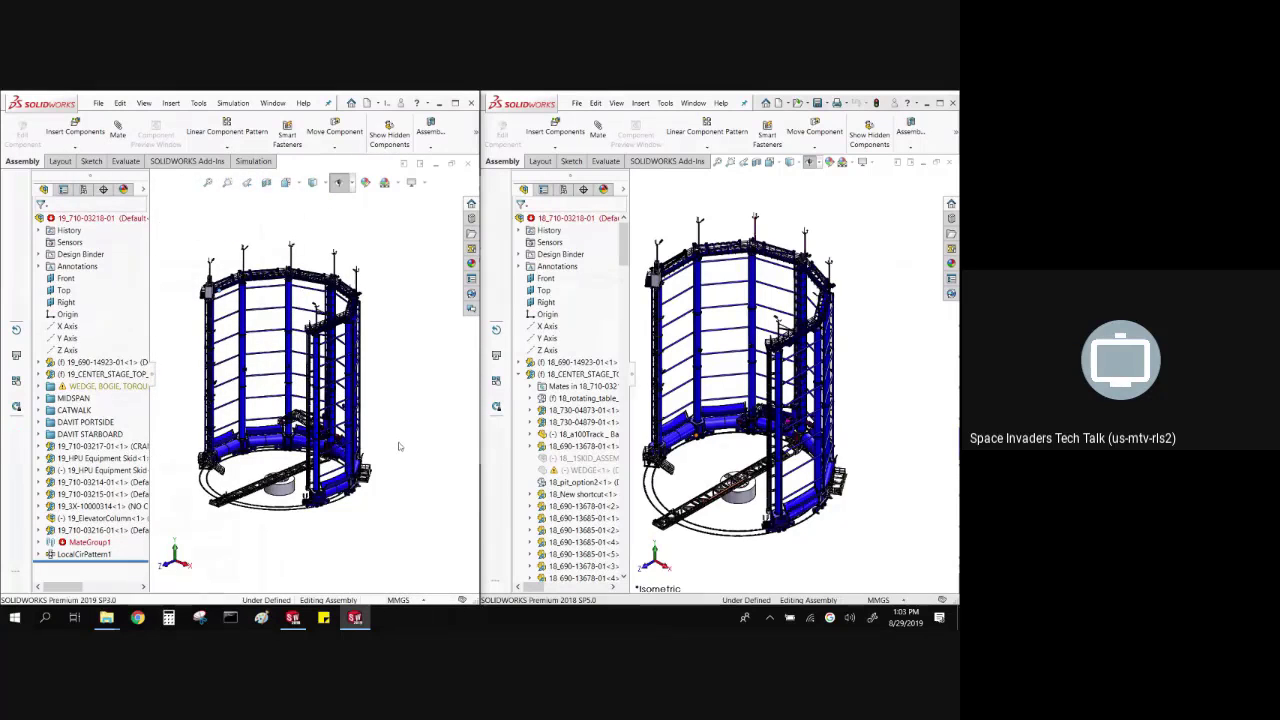
- Orbit and zoom the tower assembly in 2019 and then in 2018, examining how smoothly each version displays it
{"action": "middle_click_drag", "start_coordinate": [400, 446], "coordinate": [399, 428]}
{"action": "key", "text": "ctrl+7"}
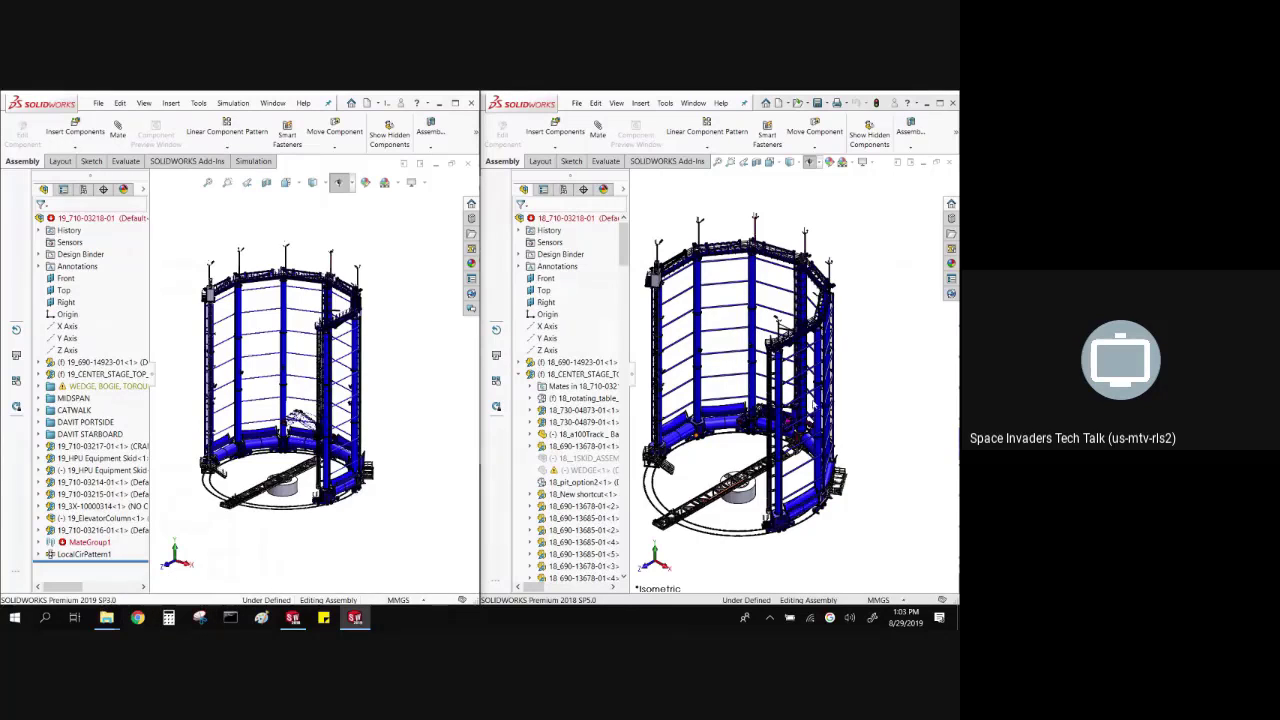
{"action": "left_click", "coordinate": [869, 365]}
{"action": "key", "text": "ctrl+1"}
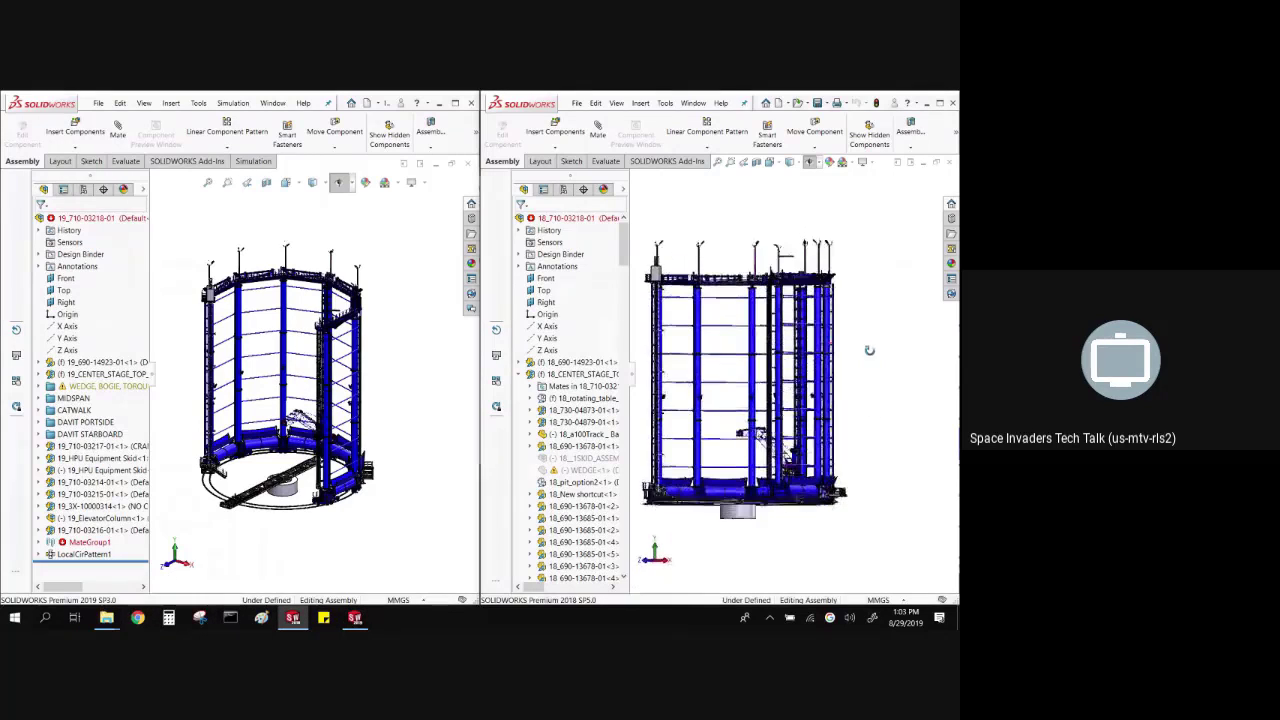
{"action": "key", "text": "ctrl+7"}
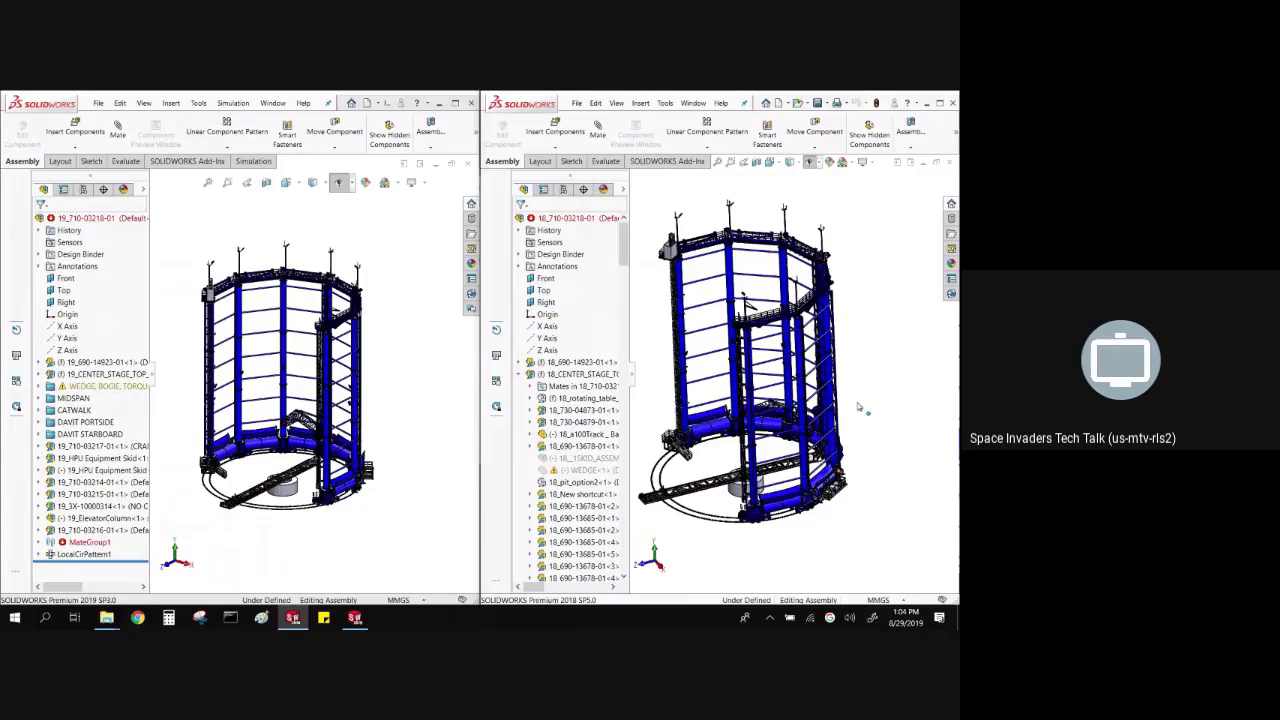
{"action": "middle_click_drag", "start_coordinate": [858, 406], "coordinate": [795, 423]}
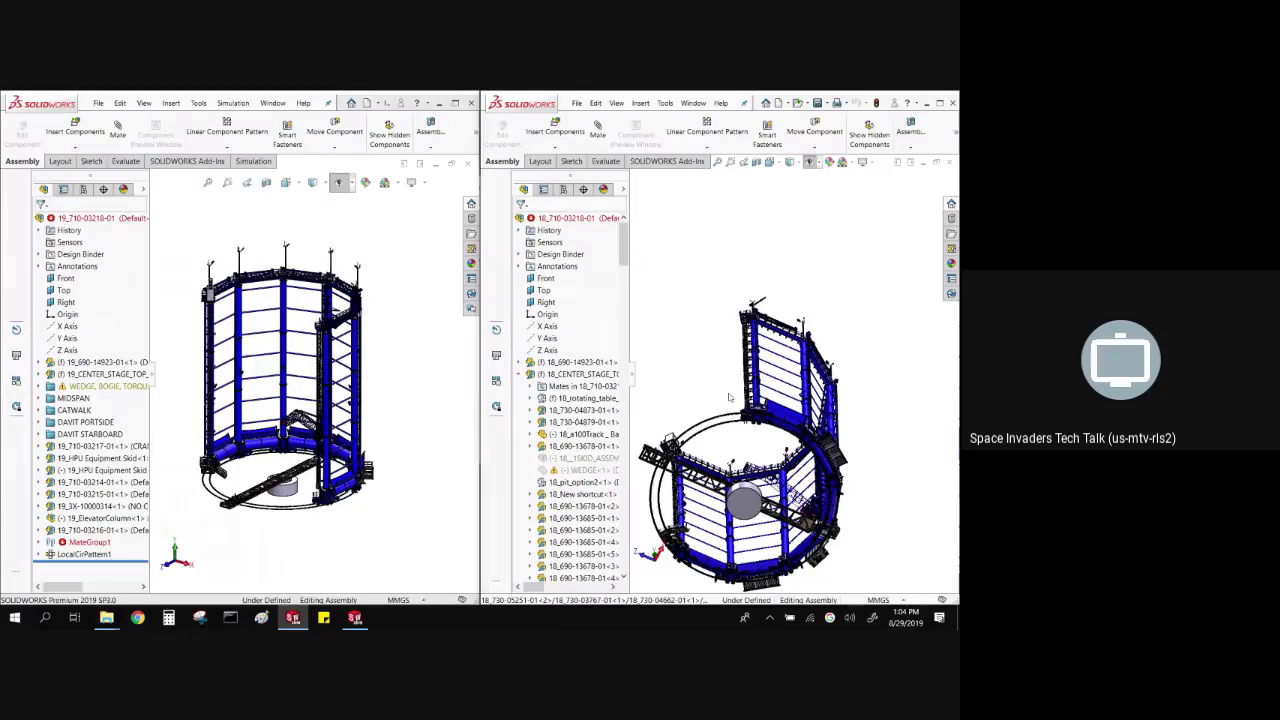
{"action": "middle_click_drag", "start_coordinate": [723, 390], "coordinate": [723, 389]}
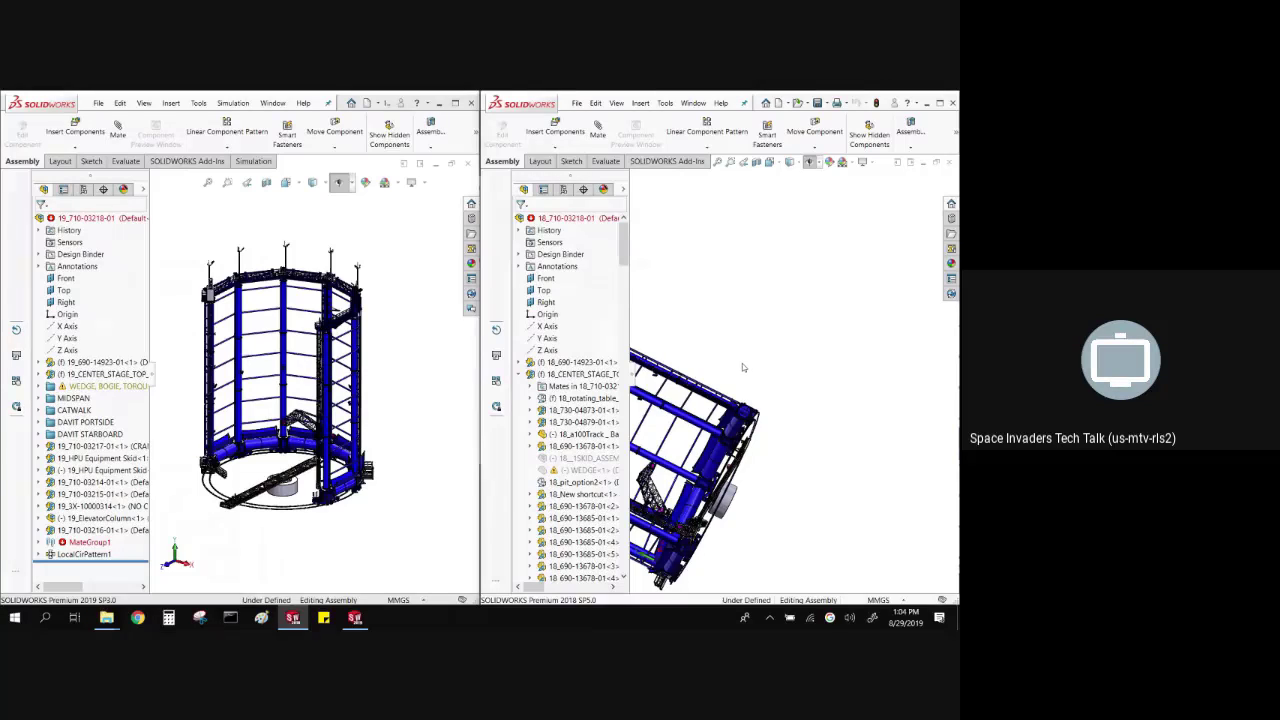
{"action": "key", "text": "ctrl+7"}
{"action": "scroll", "coordinate": [800, 405], "scroll_direction": "down", "scroll_amount": 5}
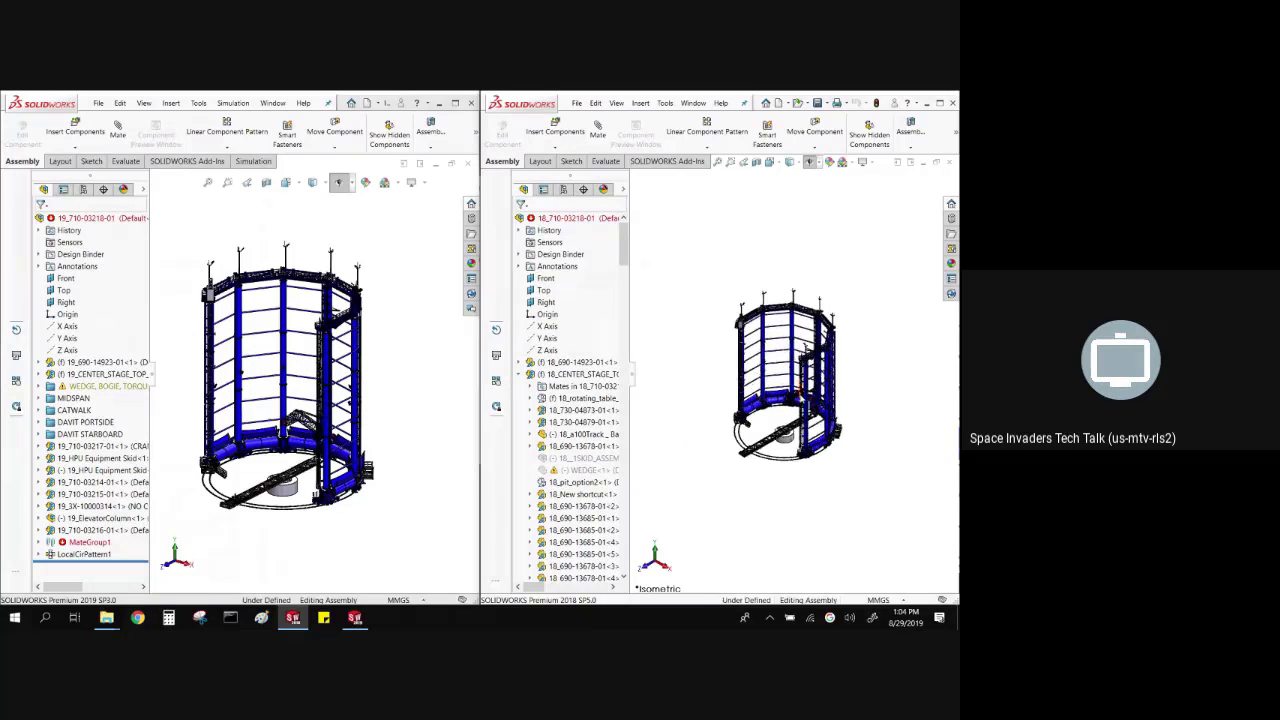
{"action": "middle_click_drag", "start_coordinate": [803, 400], "coordinate": [786, 435]}
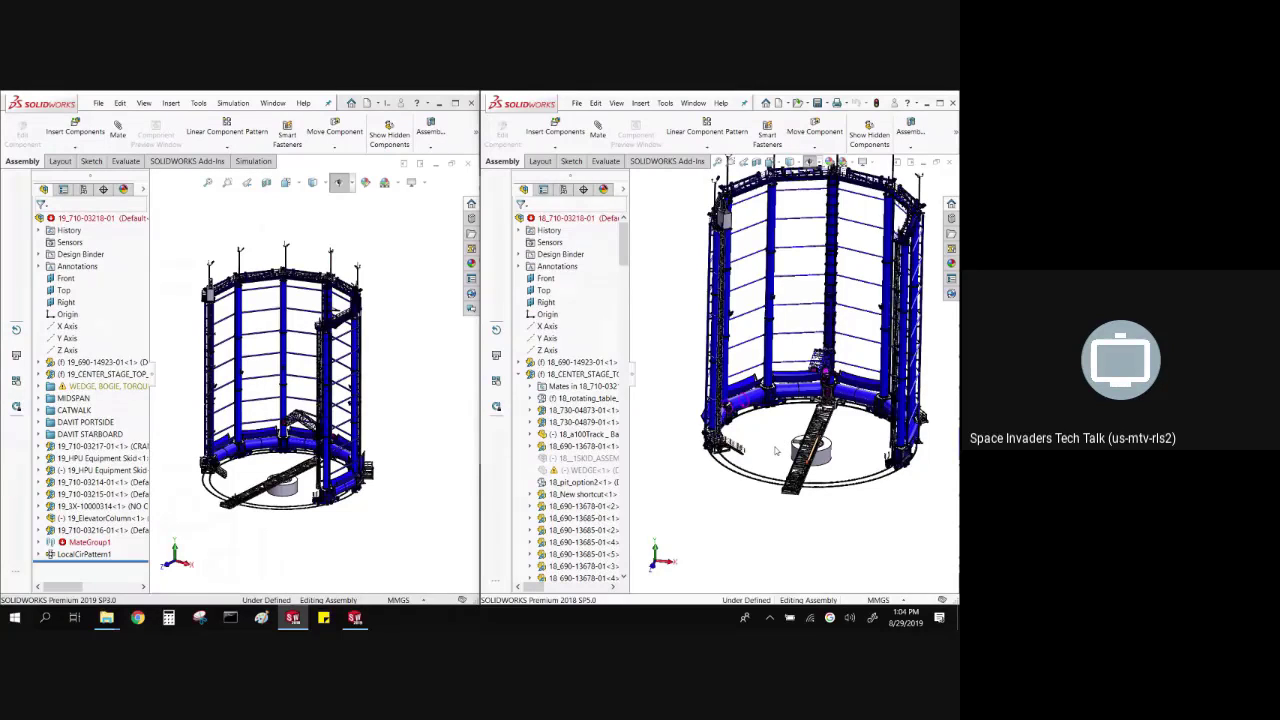
{"action": "scroll", "coordinate": [775, 450], "scroll_direction": "down", "scroll_amount": 2}
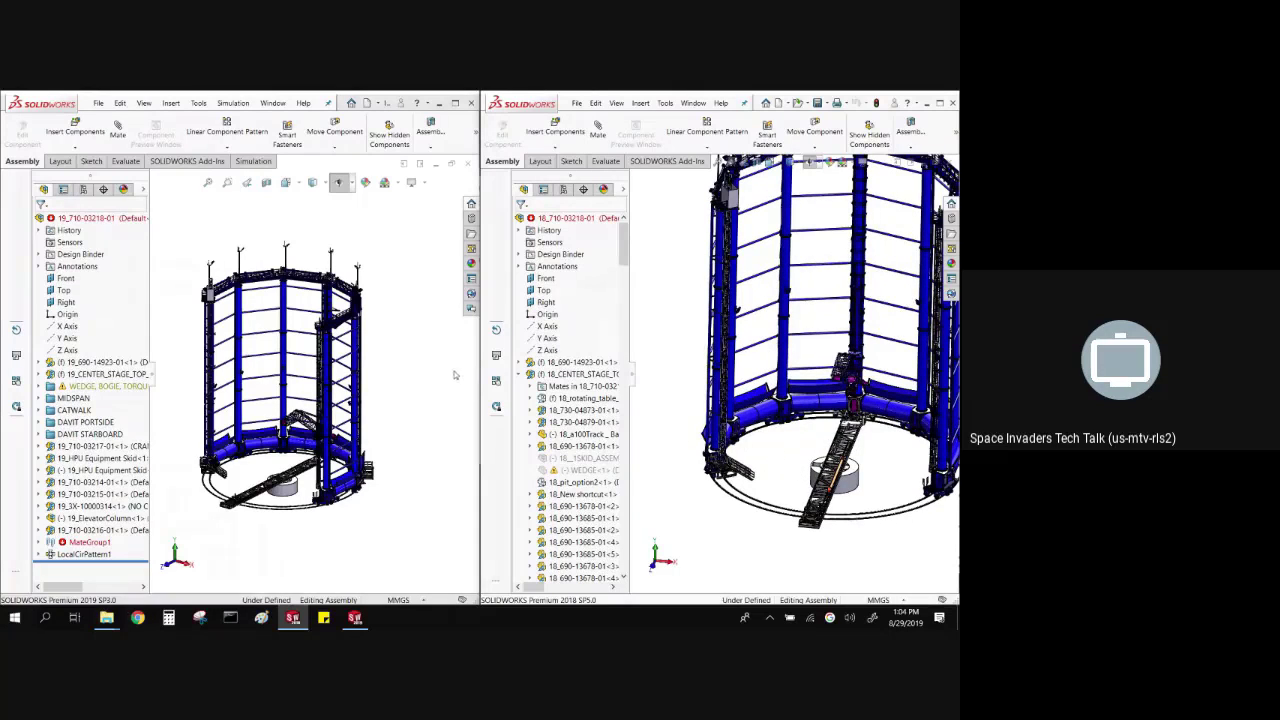
- Examine the 2019 tower assembly's graphics response by orbiting it and zooming in and out around a vertical column
{"action": "left_click", "coordinate": [421, 375]}
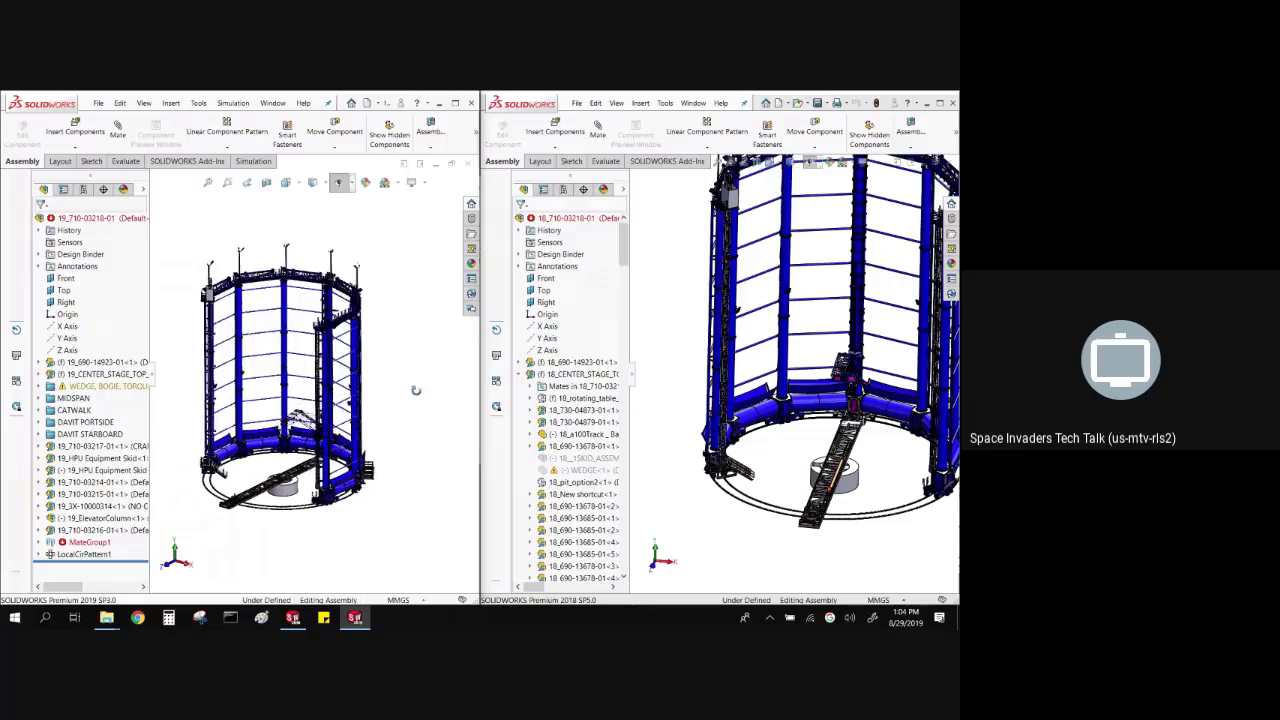
{"action": "middle_click_drag", "start_coordinate": [416, 390], "coordinate": [448, 446]}
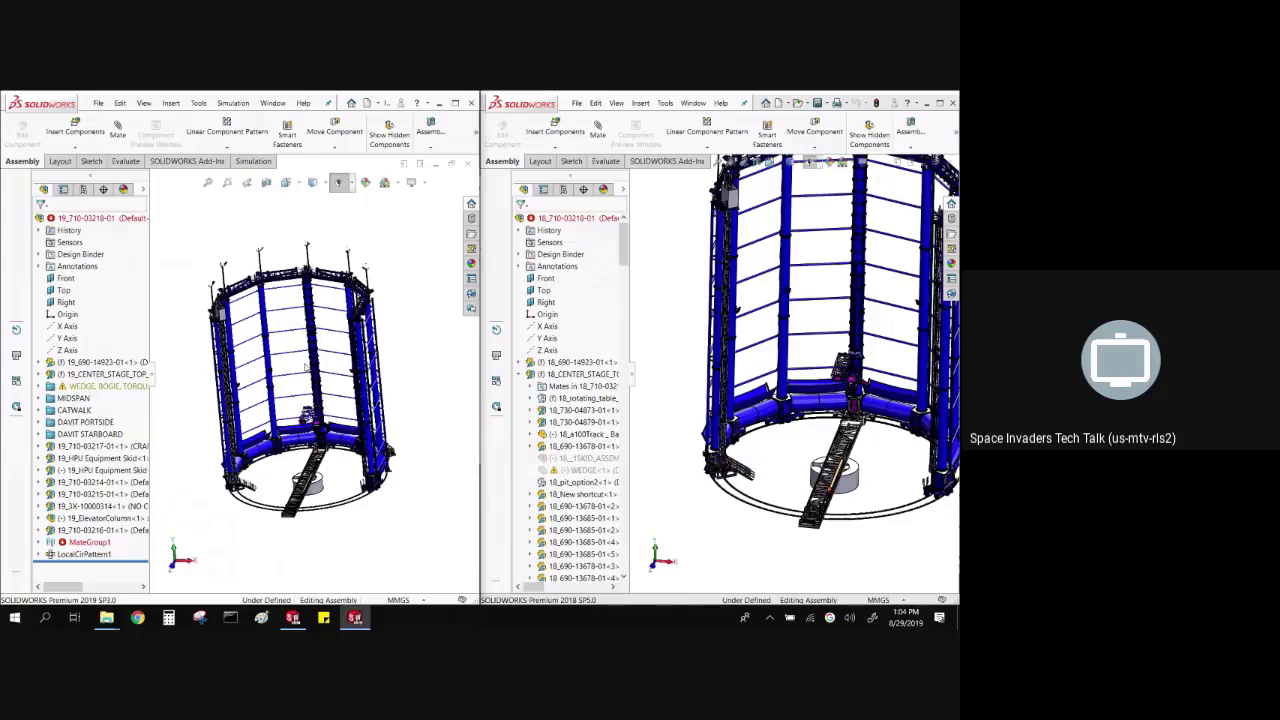
{"action": "scroll", "coordinate": [305, 366], "scroll_direction": "down", "scroll_amount": 2}
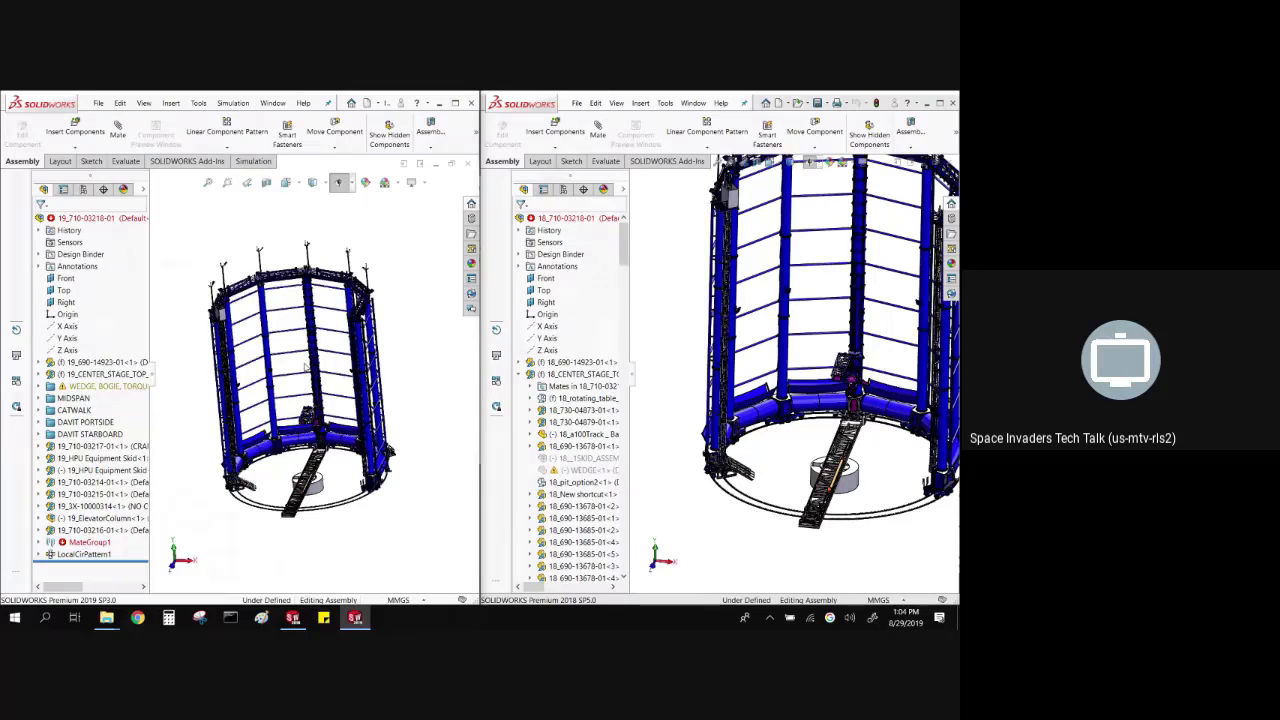
{"action": "scroll", "coordinate": [305, 368], "scroll_direction": "down", "scroll_amount": 6}
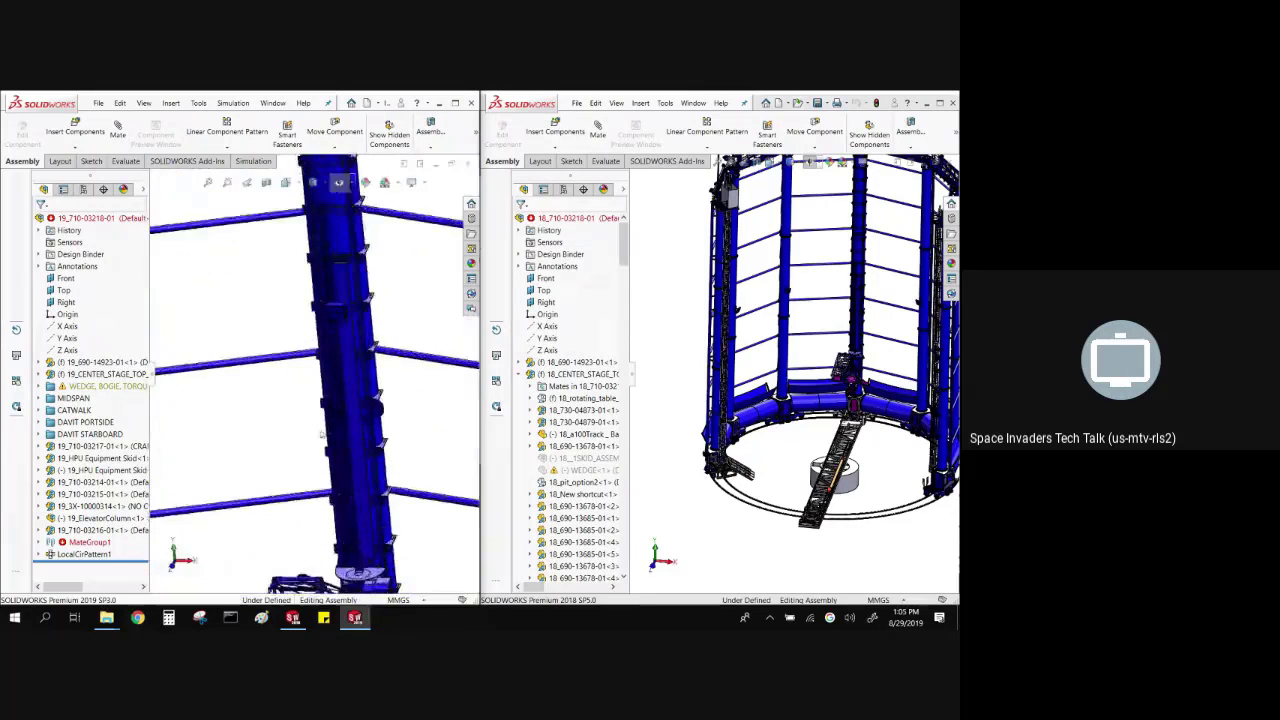
{"action": "scroll", "coordinate": [338, 418], "scroll_direction": "up", "scroll_amount": 6}
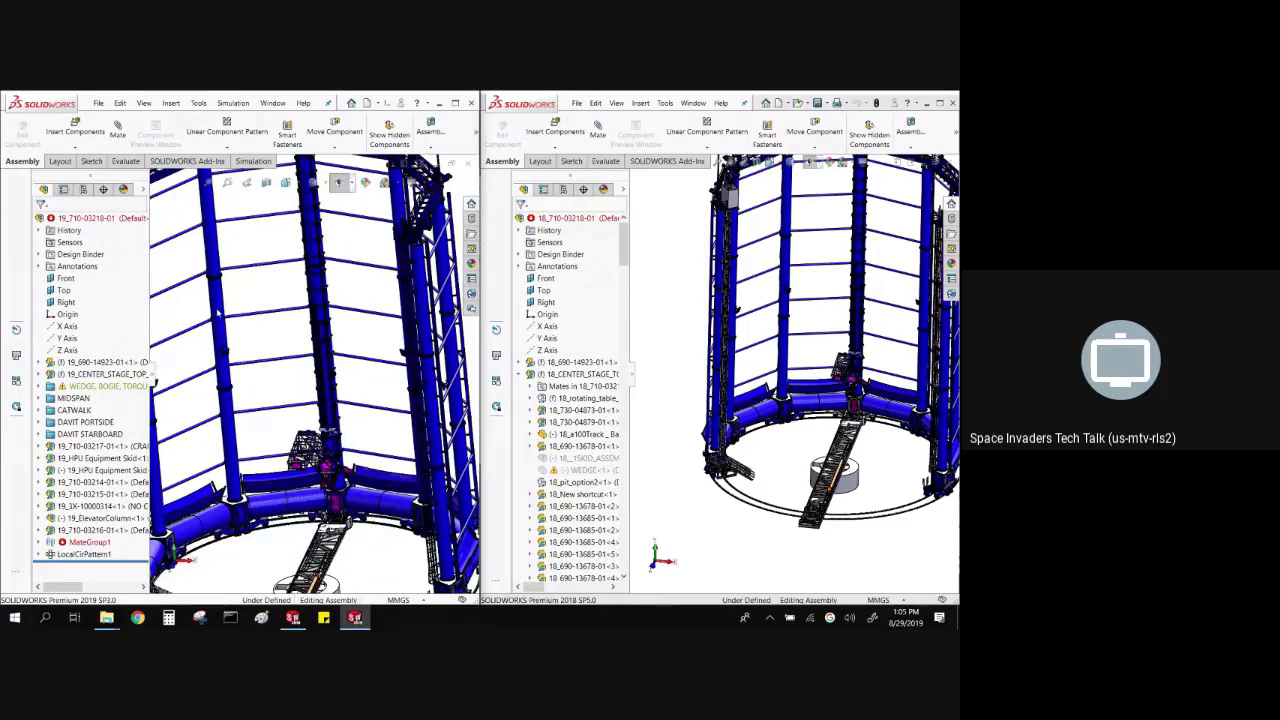
- Select the same vertical column segment in the 2019 and 2018 assemblies and compare how each model rotates with it highlighted
{"action": "left_click", "coordinate": [220, 310]}
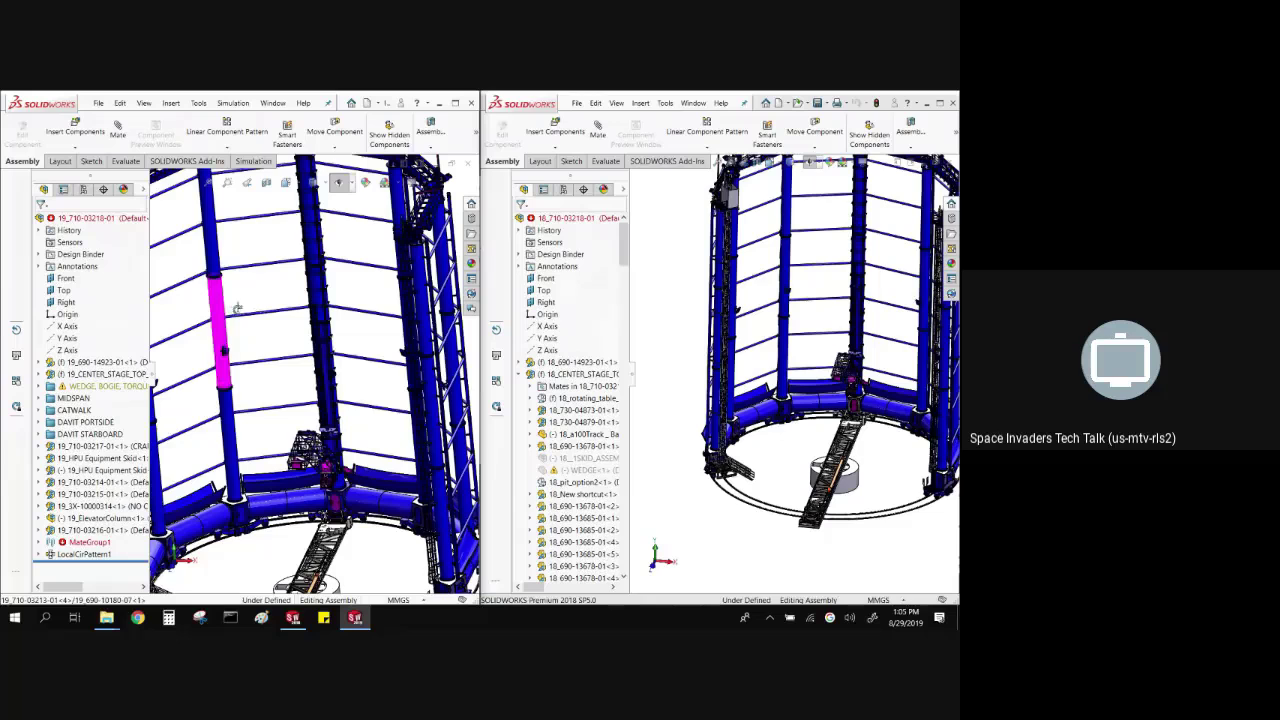
{"action": "middle_click_drag", "start_coordinate": [240, 304], "coordinate": [682, 400]}
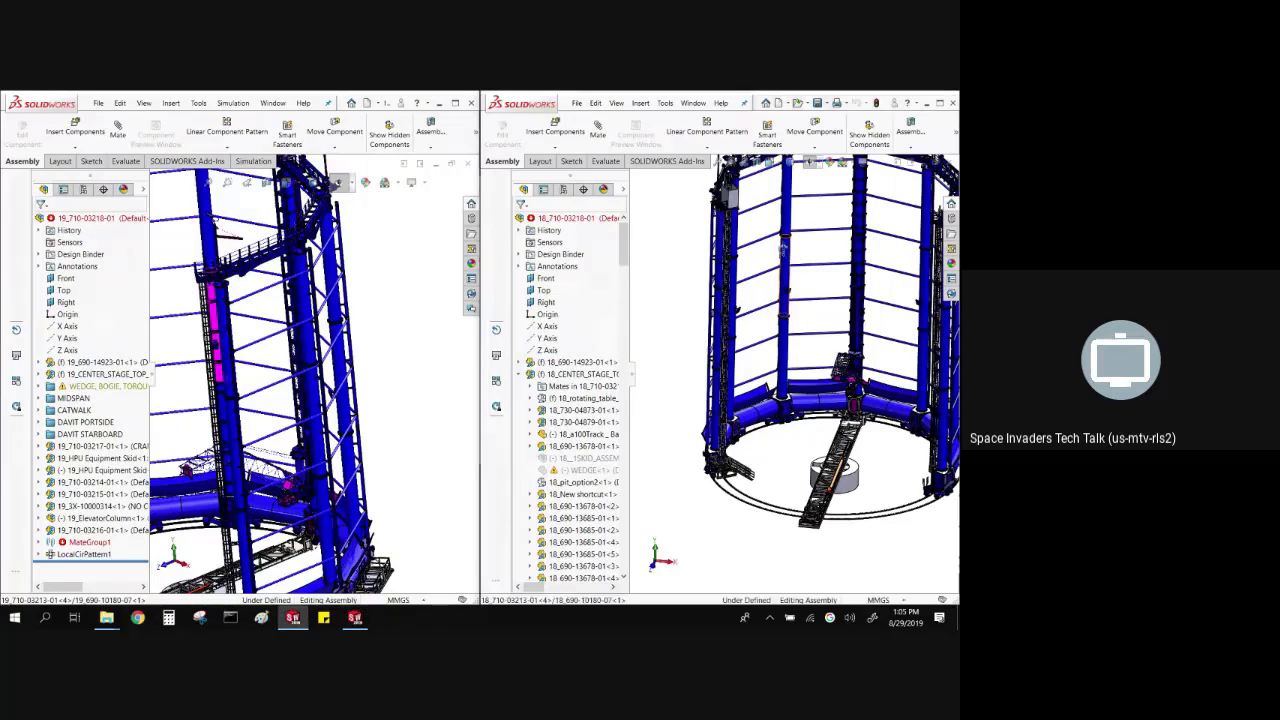
{"action": "left_click", "coordinate": [786, 250]}
{"action": "mouse_move", "coordinate": [796, 244]}
{"action": "middle_mouse_down"}
{"action": "mouse_move", "coordinate": [894, 240]}
{"action": "mouse_move", "coordinate": [790, 243]}
{"action": "middle_mouse_up"}
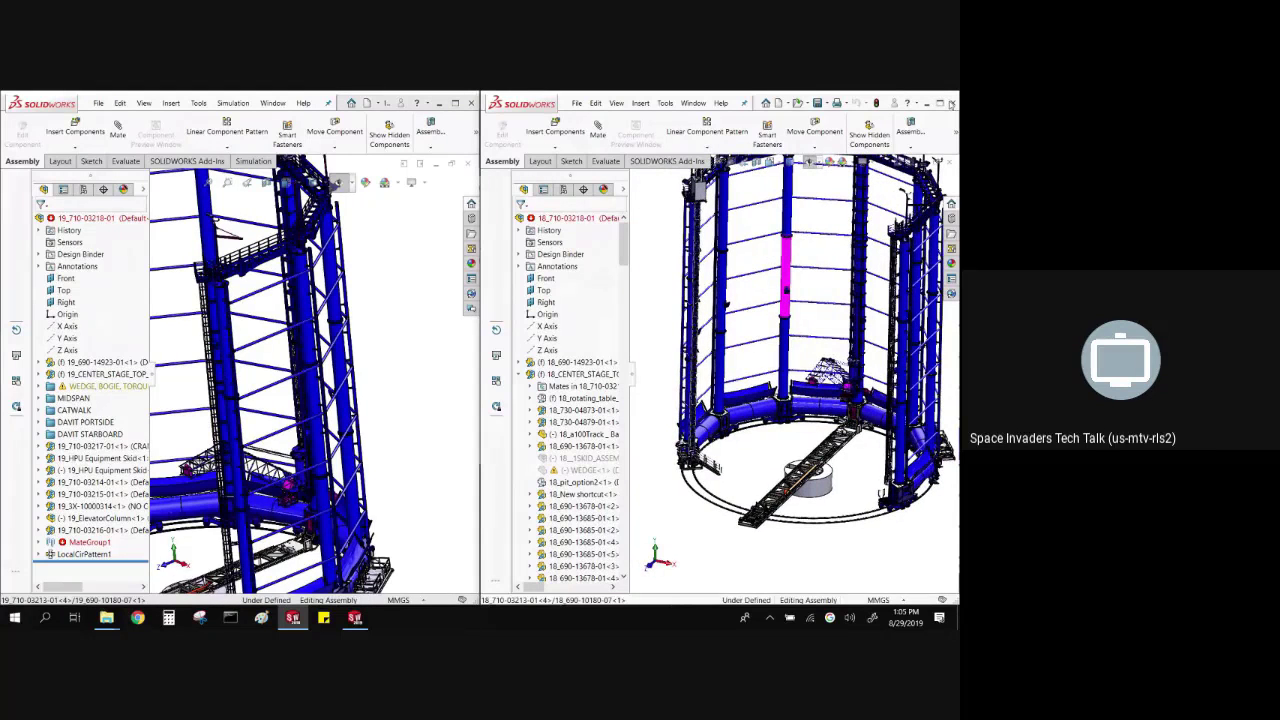
- Close the SOLIDWORKS 2018 window, maximize the 2019 window and fit the whole tower assembly in view
{"action": "right_click", "coordinate": [293, 620]}
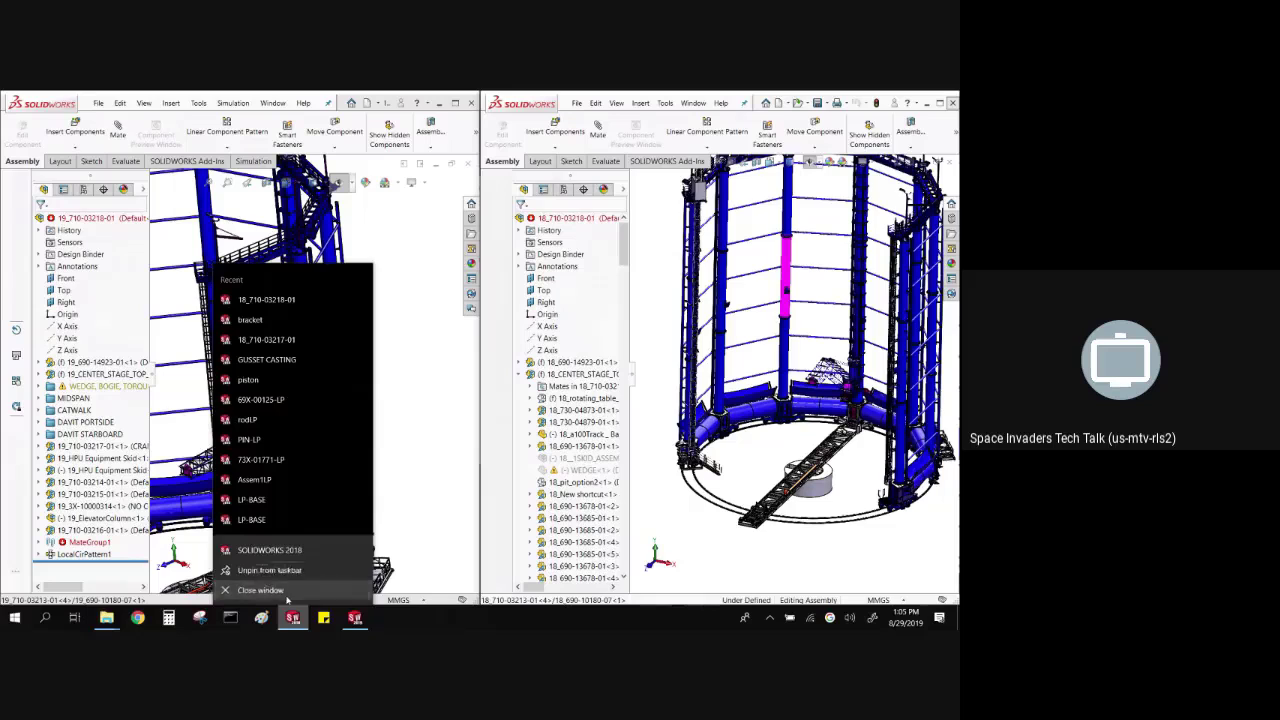
{"action": "left_click", "coordinate": [260, 590]}
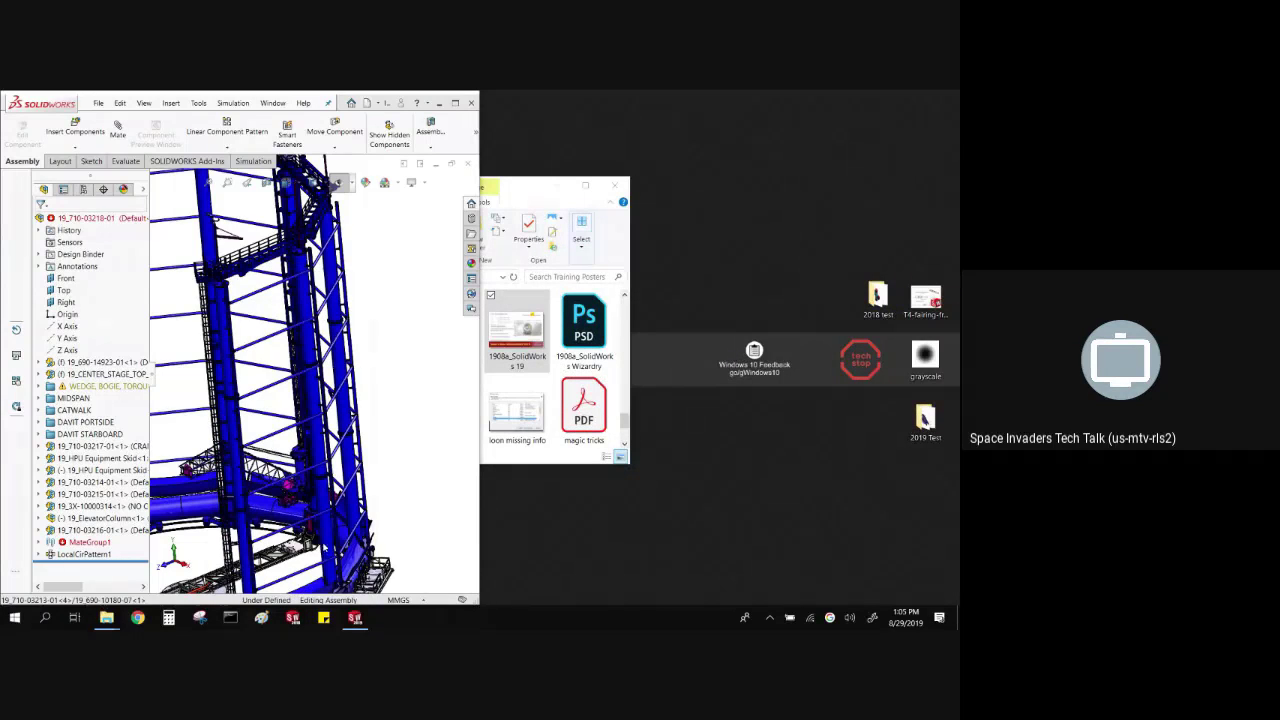
{"action": "left_click", "coordinate": [456, 103]}
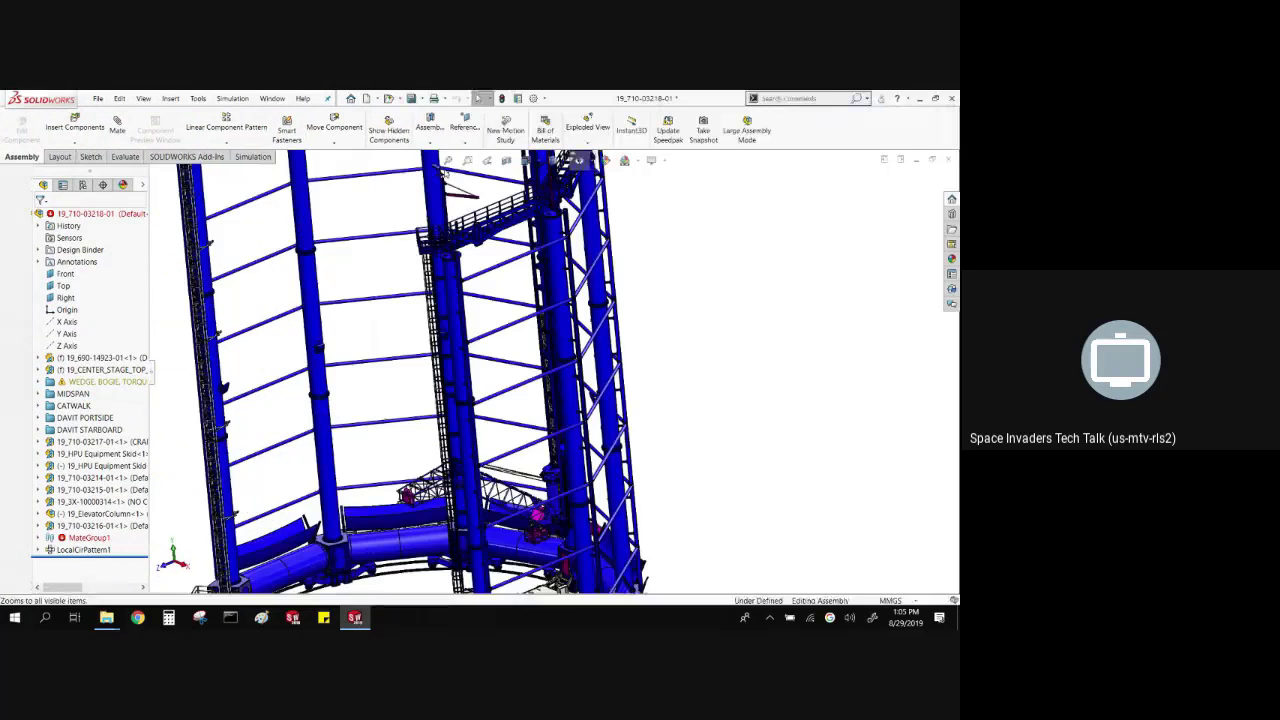
{"action": "left_click", "coordinate": [445, 172]}
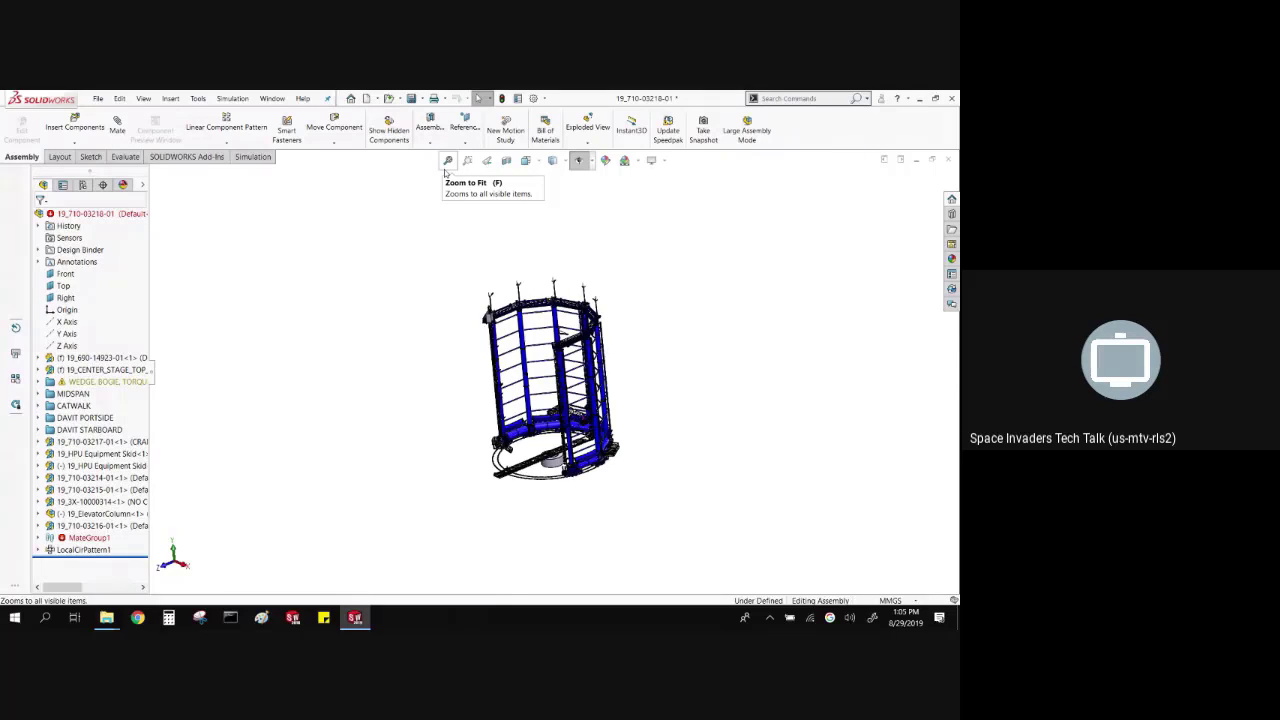
{"action": "left_click", "coordinate": [446, 172]}
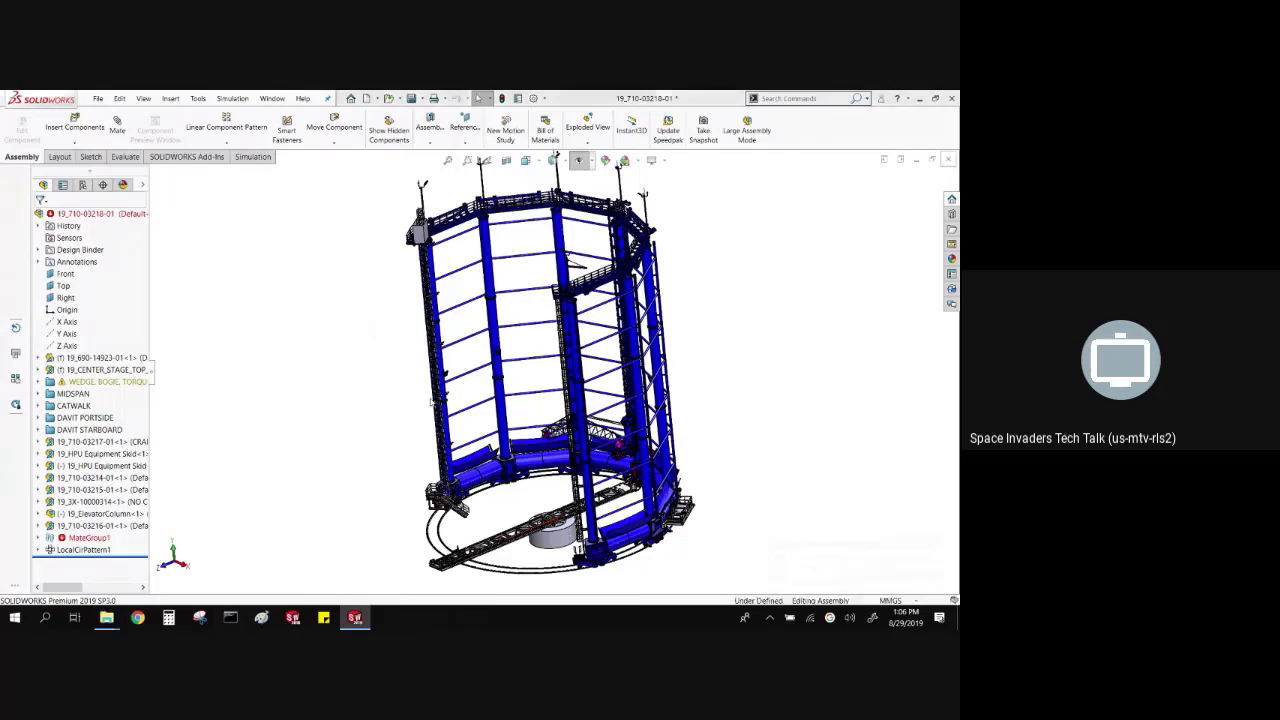
{"action": "key", "text": "ctrl+s"}
{"action": "key", "text": "Escape"}
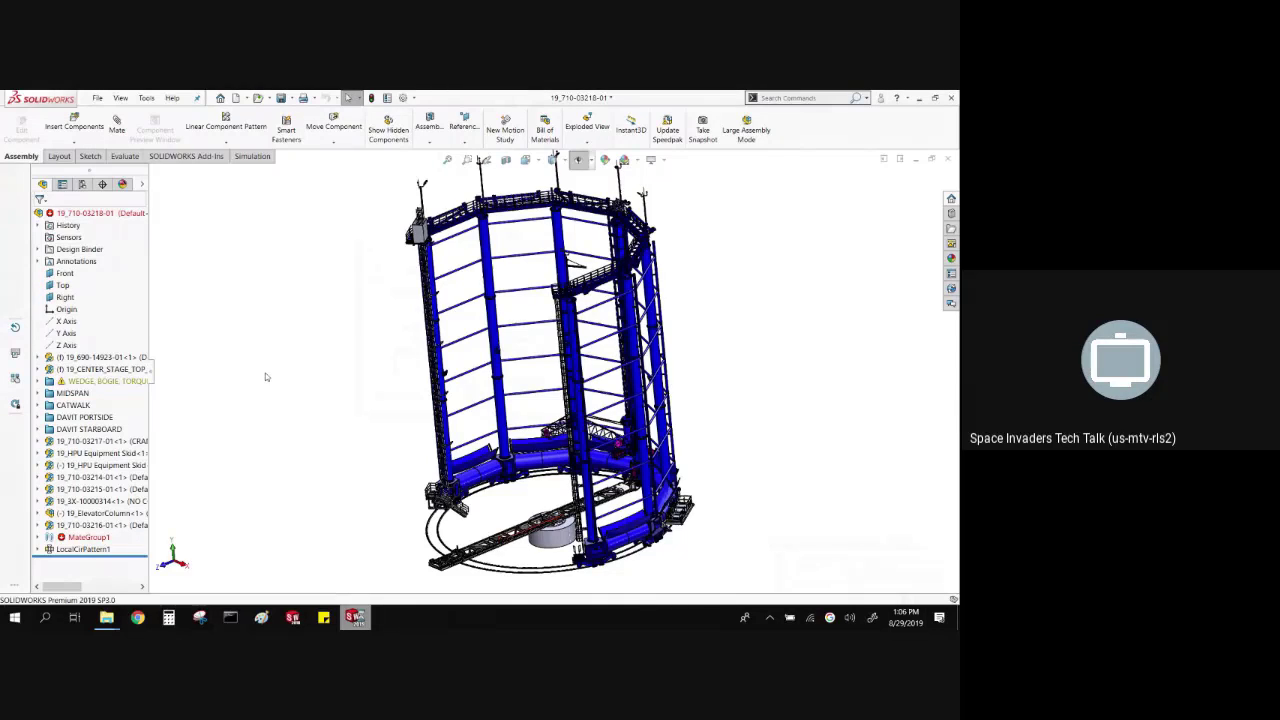
{"action": "key", "text": "ctrl+w"}
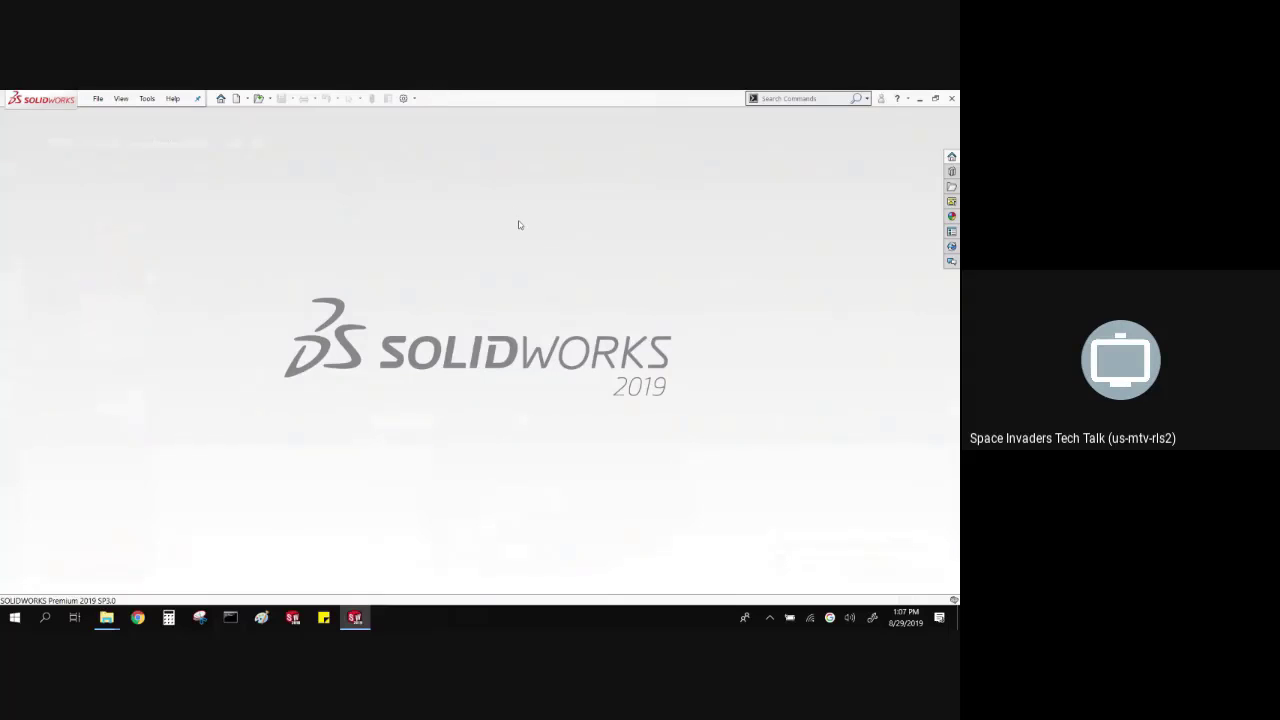
- Look through the task pane pages, including Resources, File Explorer, Design Library, View Palette and SOLIDWORKS Forum, and collapse the pane
{"action": "left_click", "coordinate": [952, 158]}
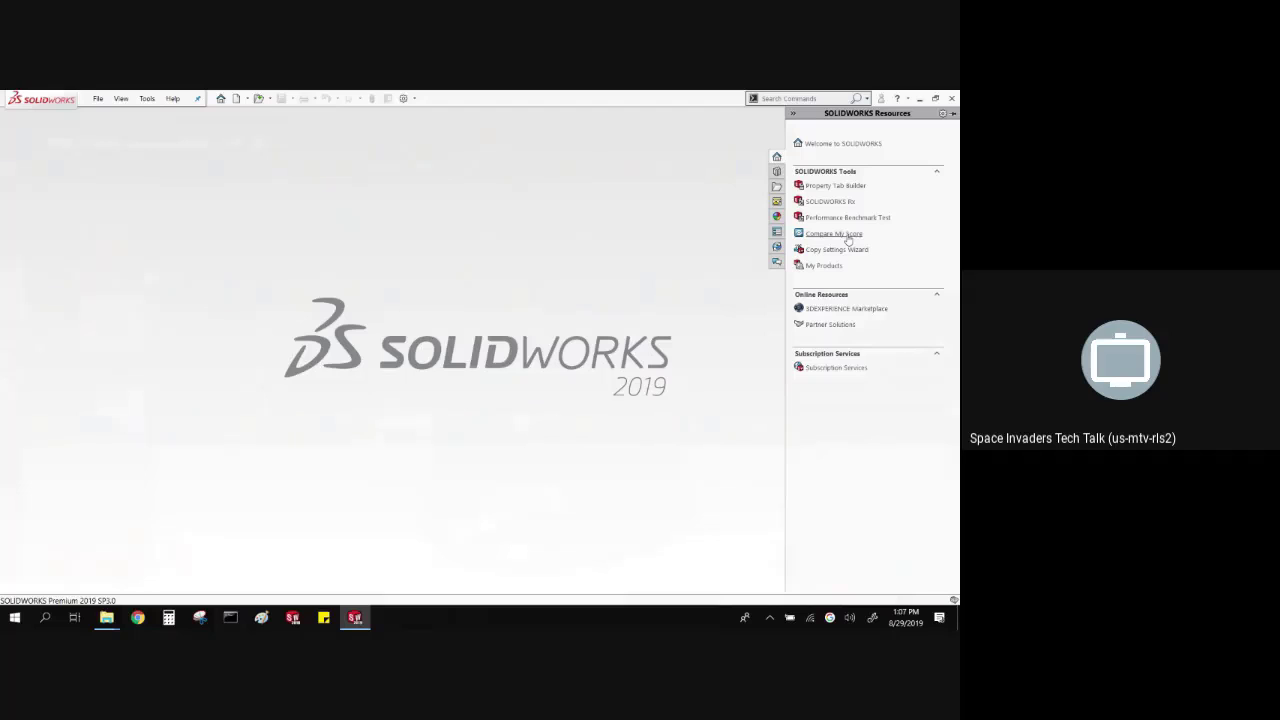
{"action": "left_click", "coordinate": [777, 186]}
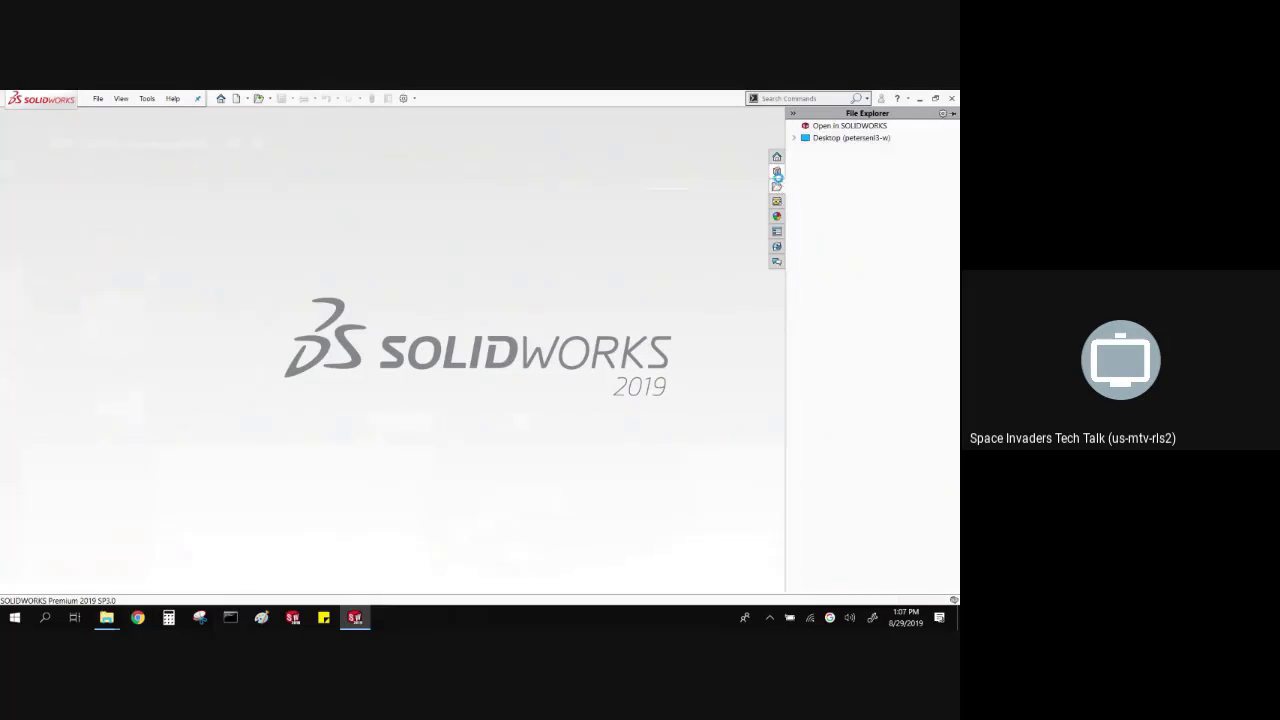
{"action": "left_click", "coordinate": [777, 171]}
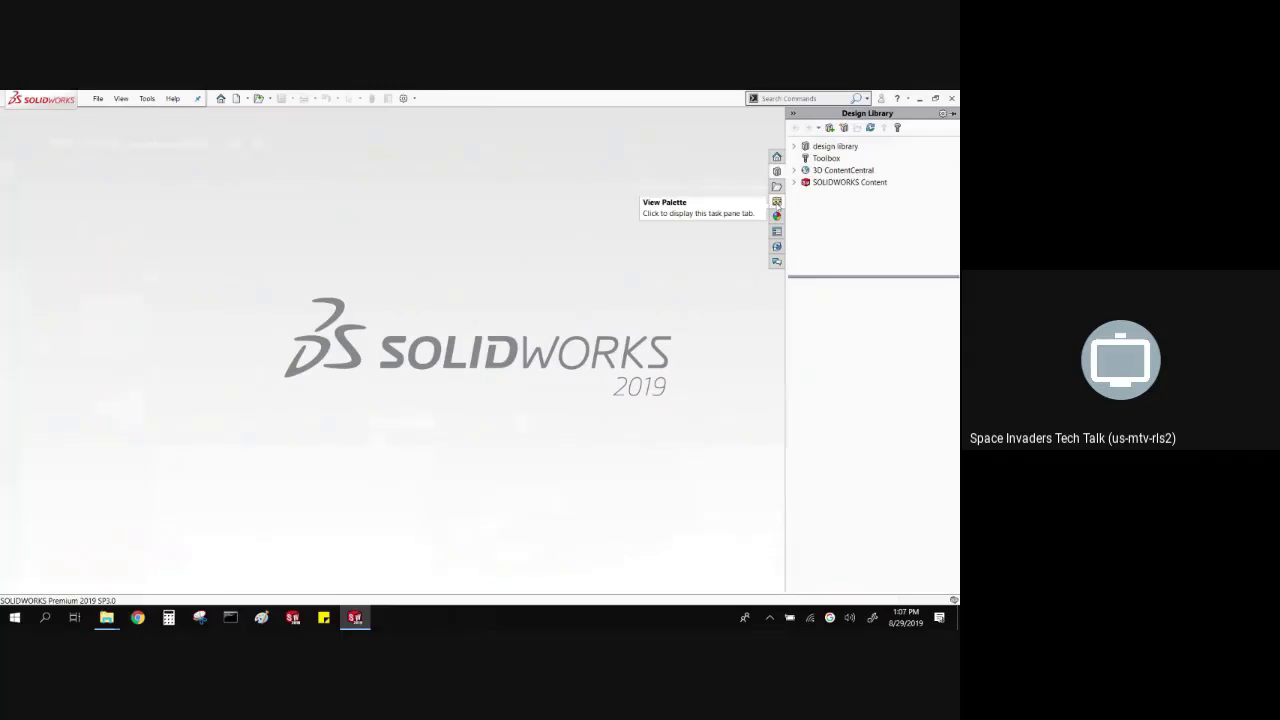
{"action": "left_click", "coordinate": [777, 202]}
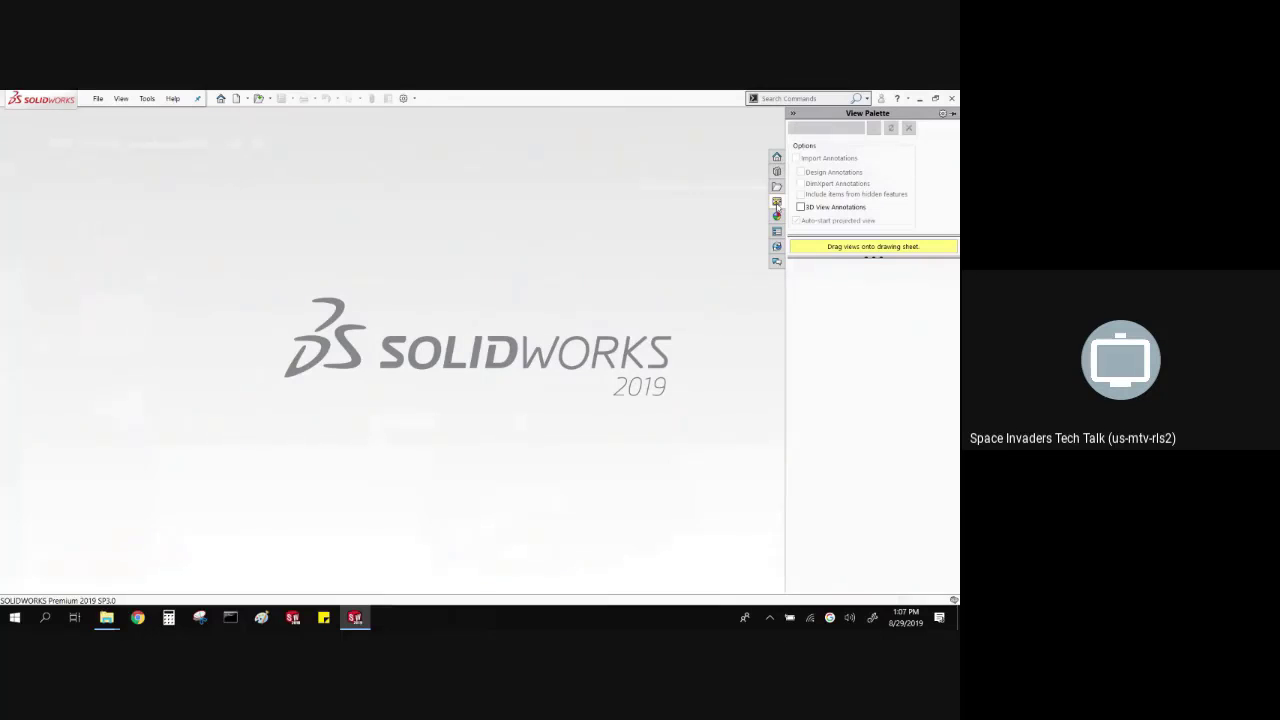
{"action": "left_click", "coordinate": [779, 232]}
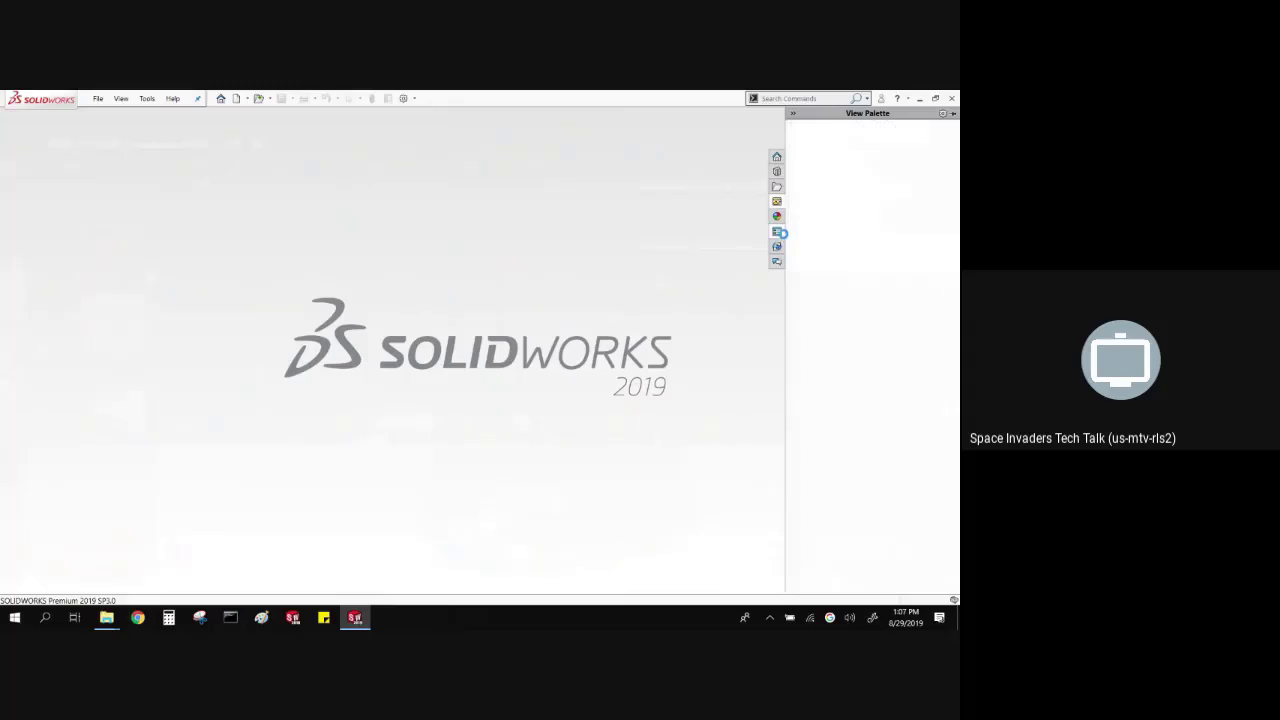
{"action": "left_click", "coordinate": [778, 262]}
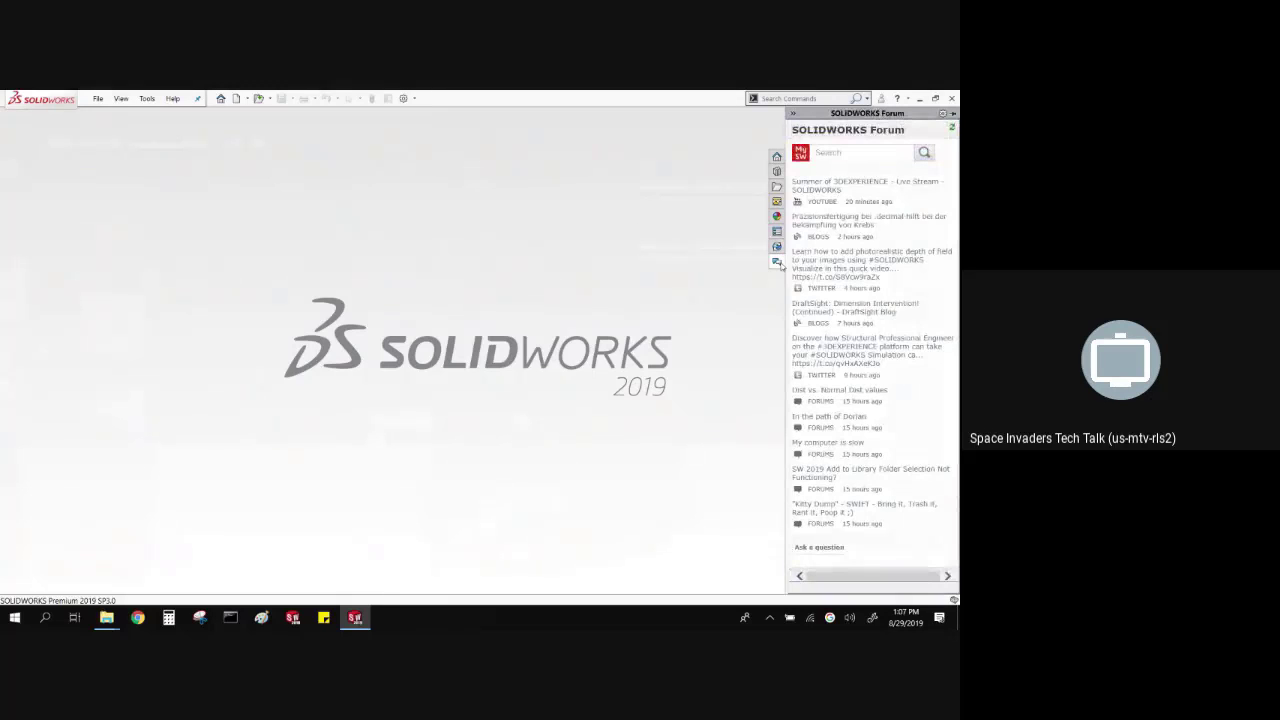
{"action": "left_click", "coordinate": [776, 157]}
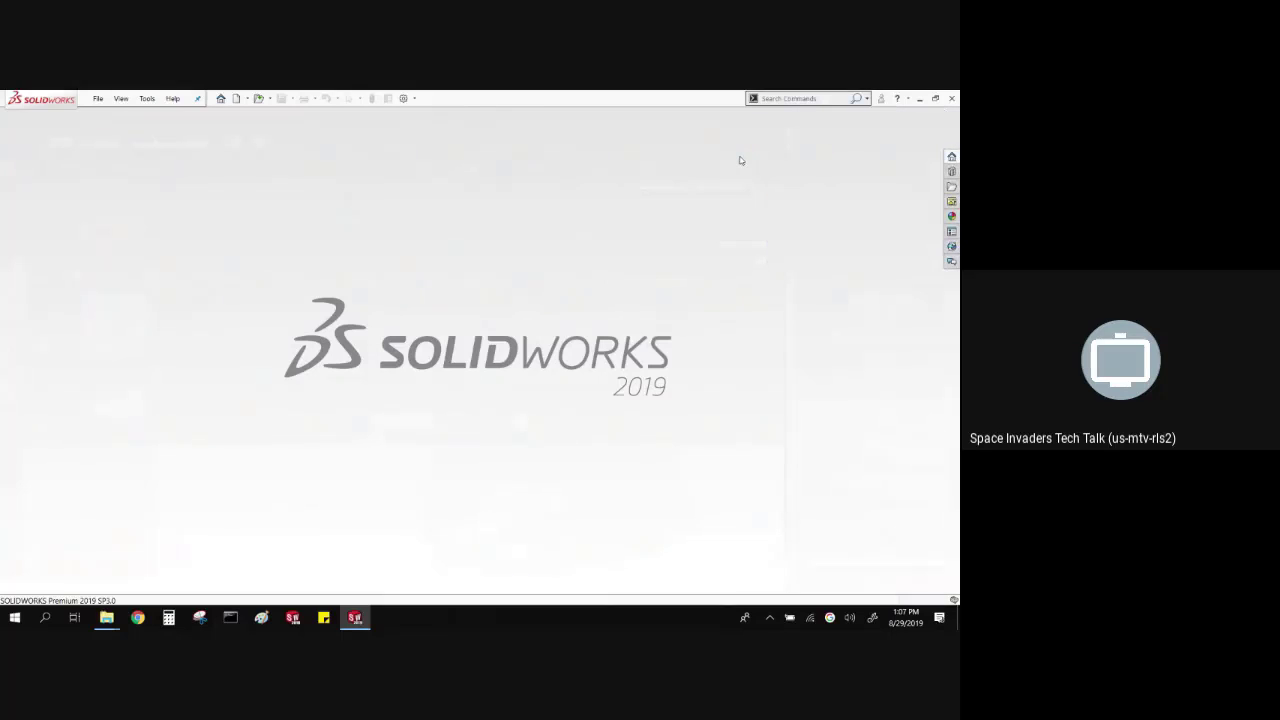
- Customize the task pane tabs: make Design Library the default and hide the SOLIDWORKS Resources and SOLIDWORKS Forum tabs
{"action": "left_click", "coordinate": [951, 159]}
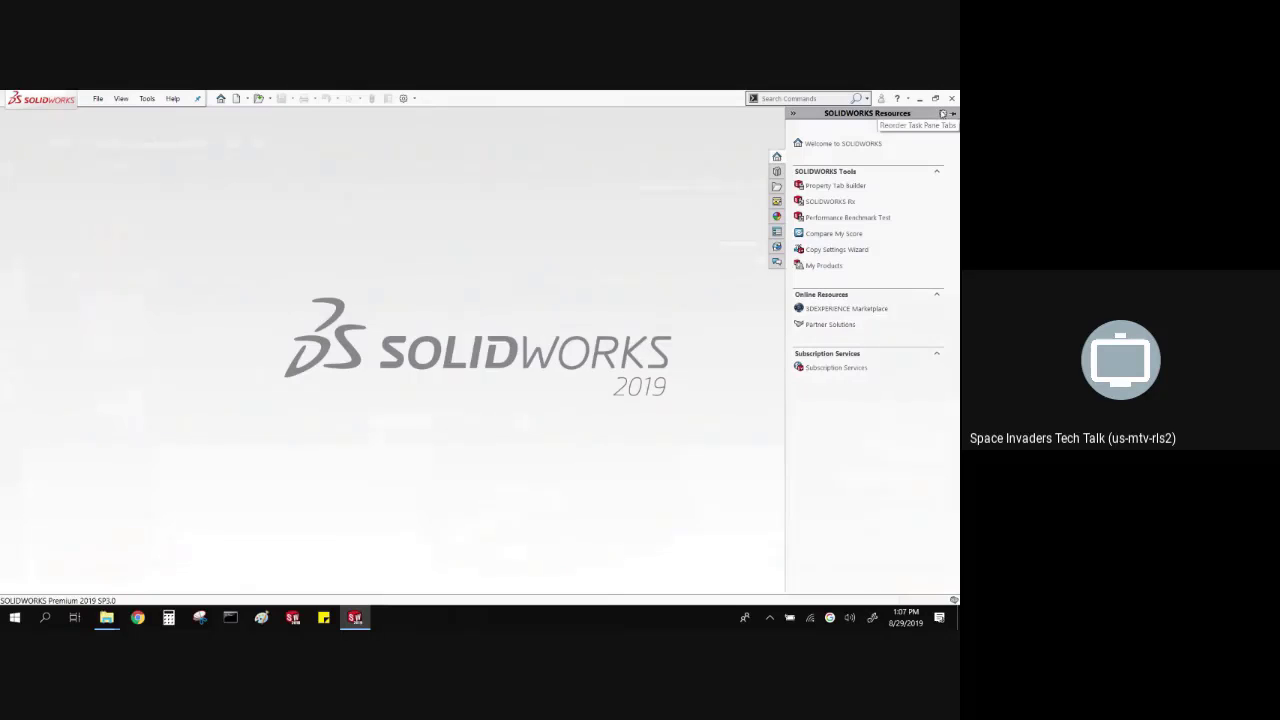
{"action": "left_click", "coordinate": [942, 114]}
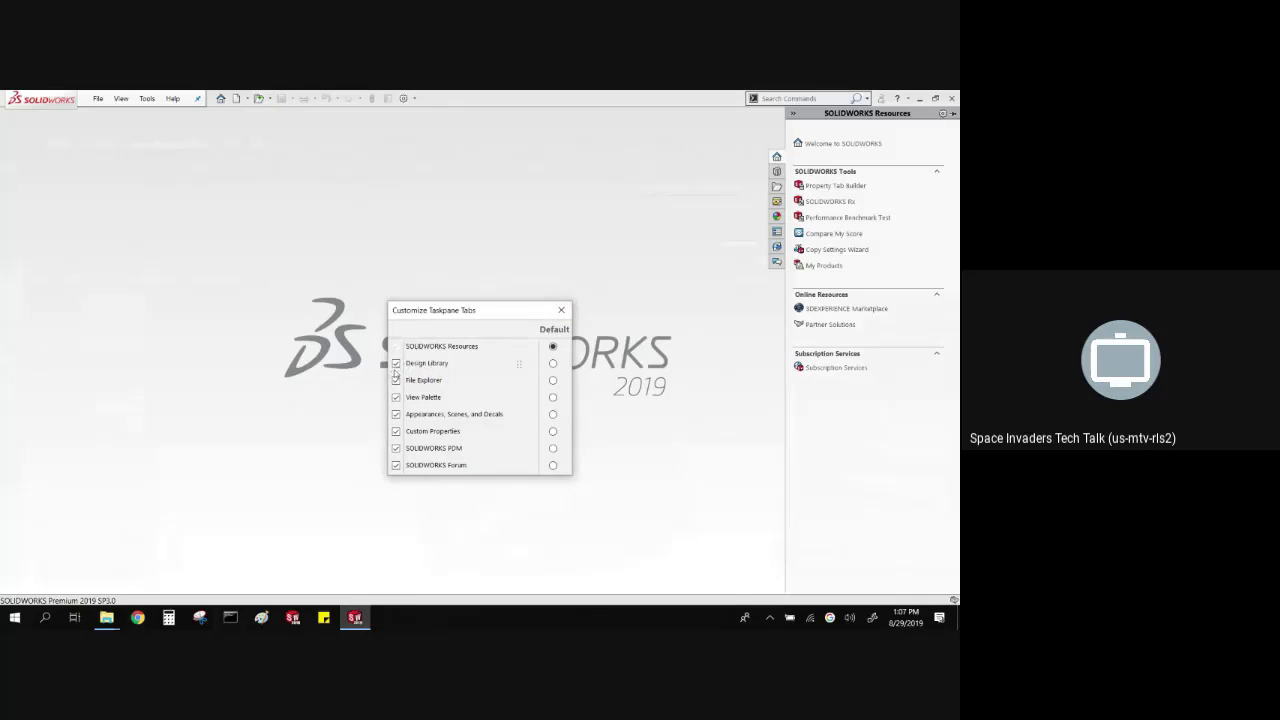
{"action": "left_click", "coordinate": [553, 363]}
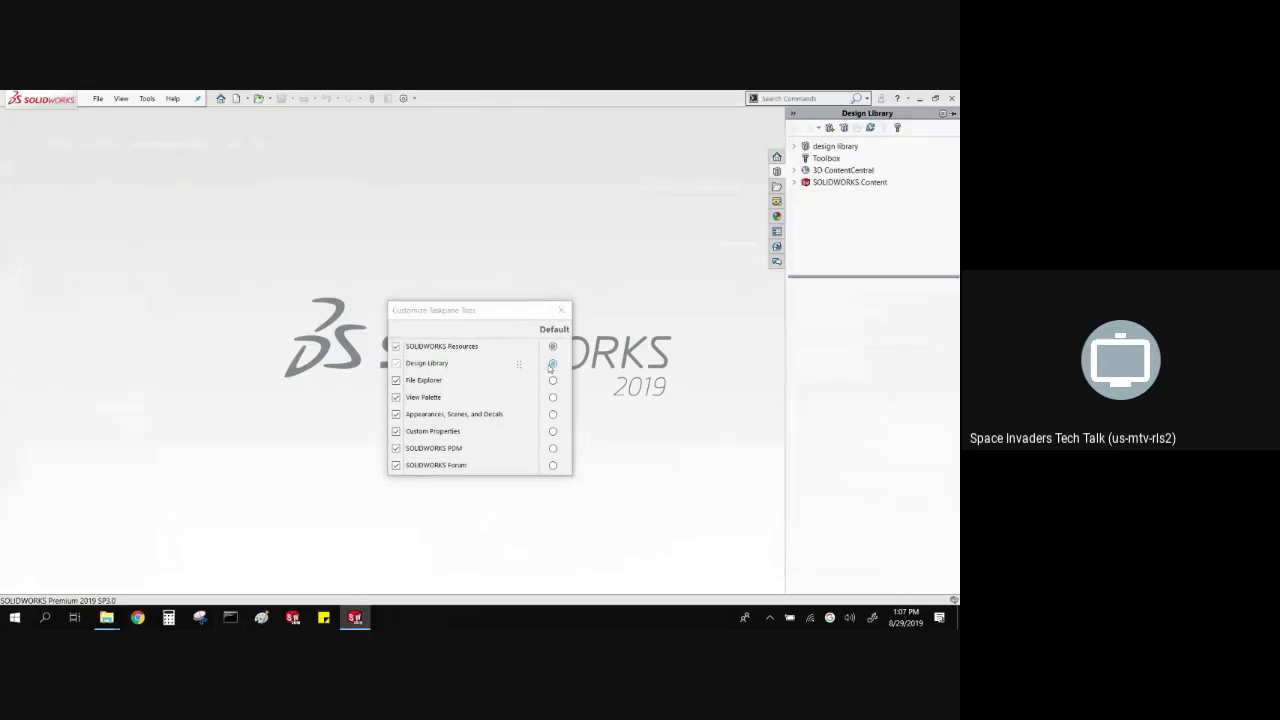
{"action": "left_click", "coordinate": [395, 347]}
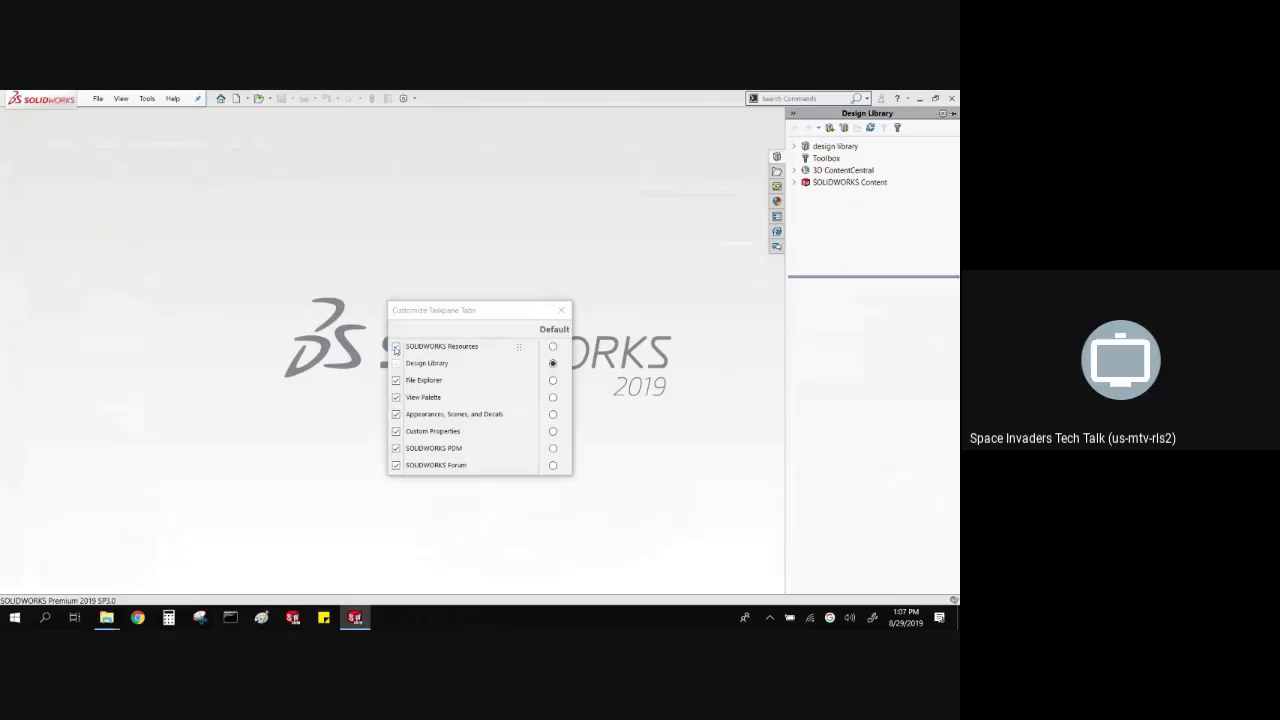
{"action": "left_click", "coordinate": [396, 465]}
{"action": "left_click", "coordinate": [562, 310]}
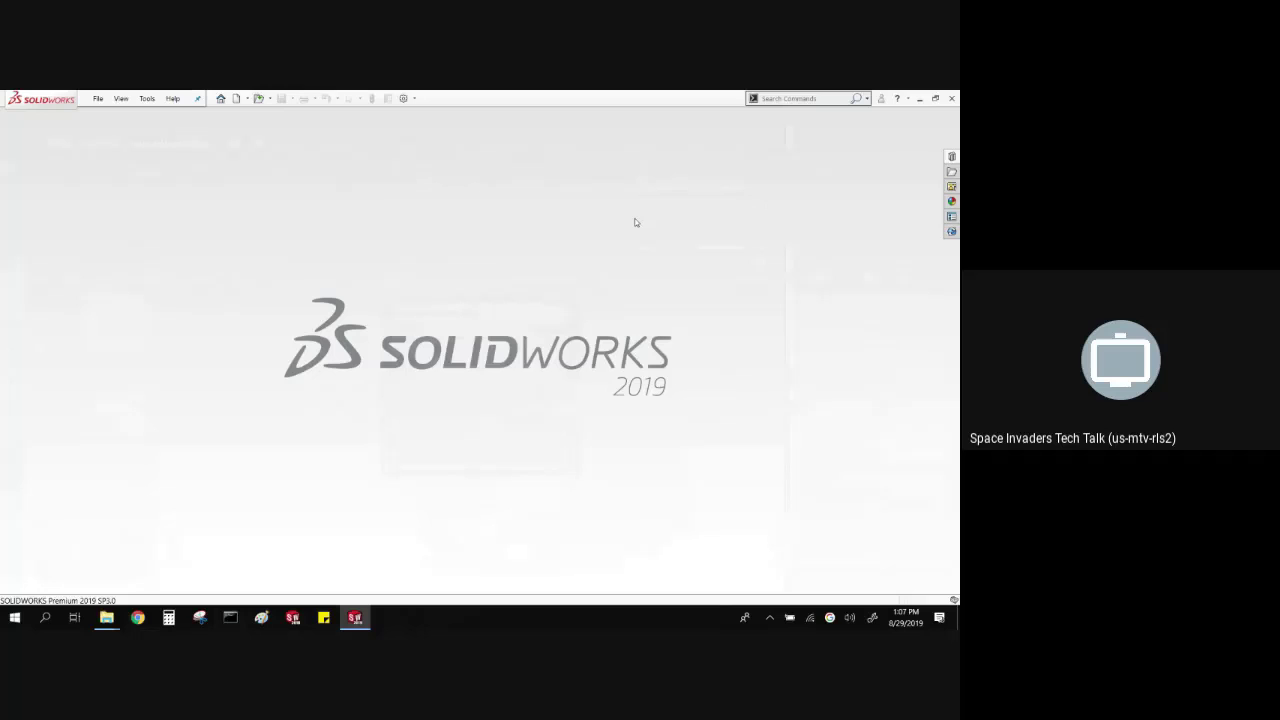
- Set the maximum number of recent documents displayed to 50 in the general system options
{"action": "left_click", "coordinate": [412, 99]}
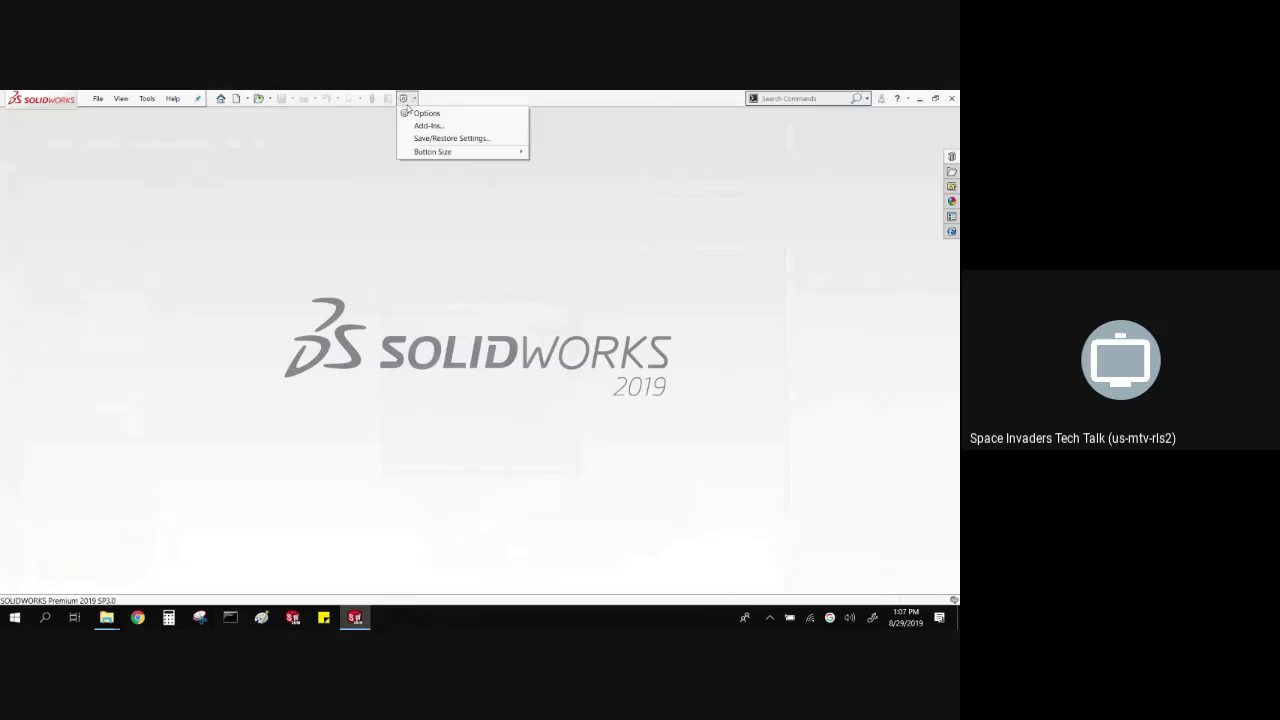
{"action": "left_click", "coordinate": [426, 113]}
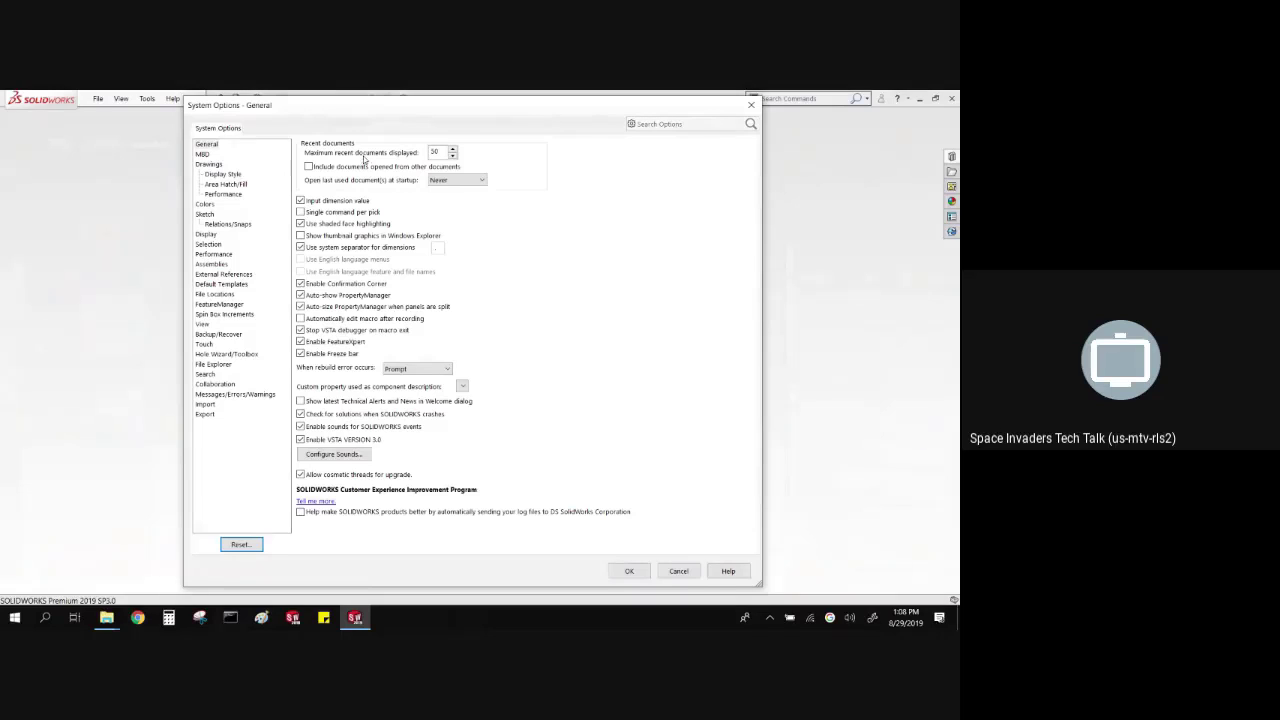
{"action": "double_click", "coordinate": [437, 151]}
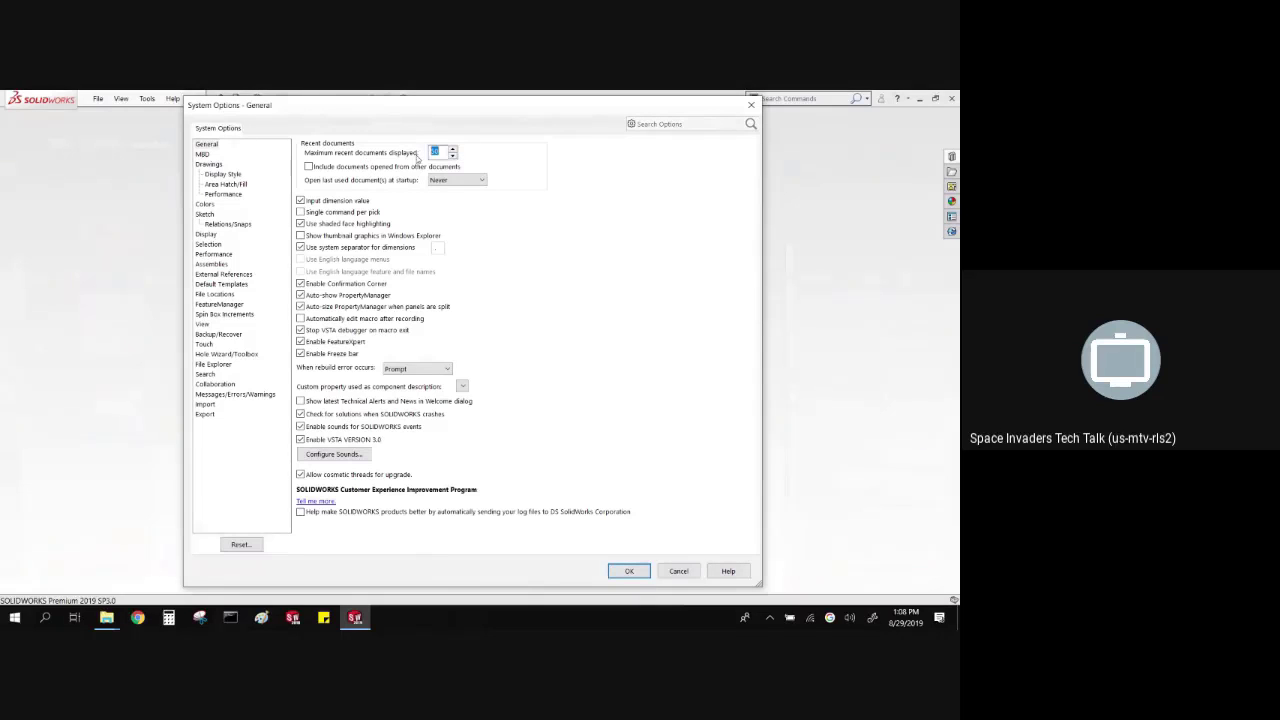
{"action": "type", "text": "100"}
{"action": "key", "text": "BackSpace"}
{"action": "key", "text": "BackSpace"}
{"action": "key", "text": "BackSpace"}
{"action": "type", "text": "30"}
{"action": "left_click", "coordinate": [628, 572]}
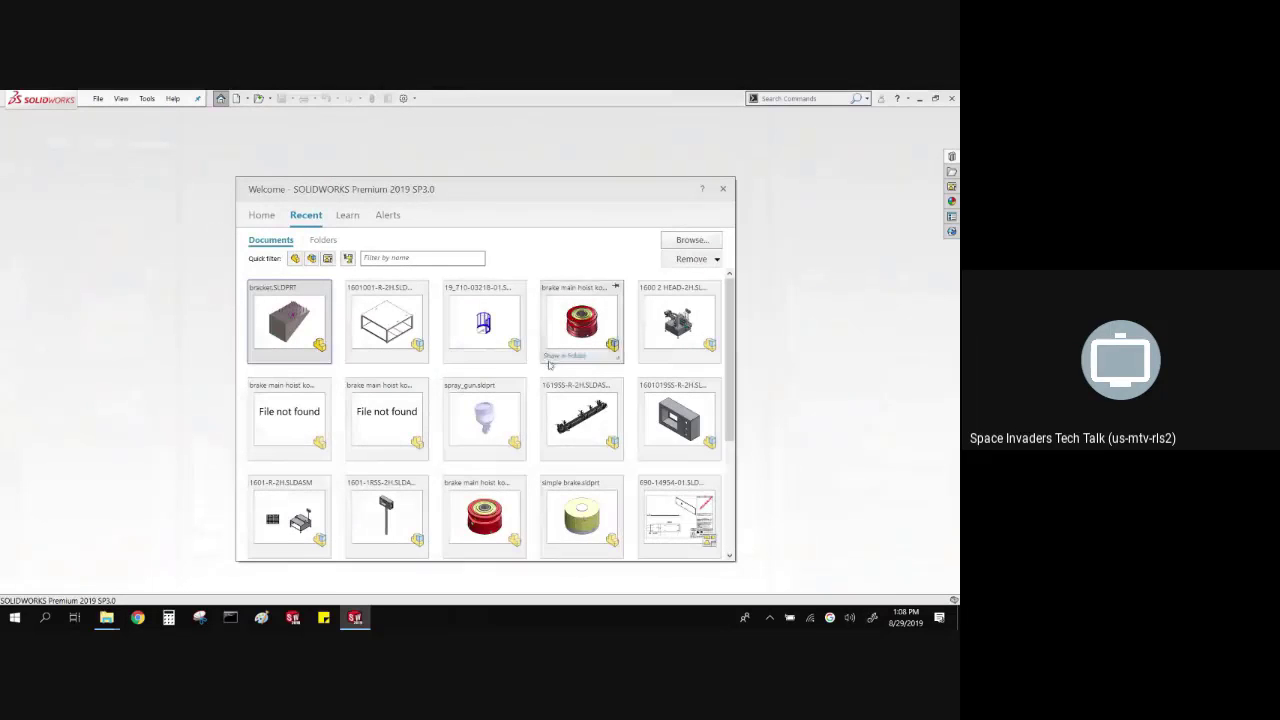
{"action": "scroll", "coordinate": [545, 373], "scroll_direction": "down", "scroll_amount": 5}
{"action": "scroll", "coordinate": [540, 368], "scroll_direction": "up", "scroll_amount": 5}
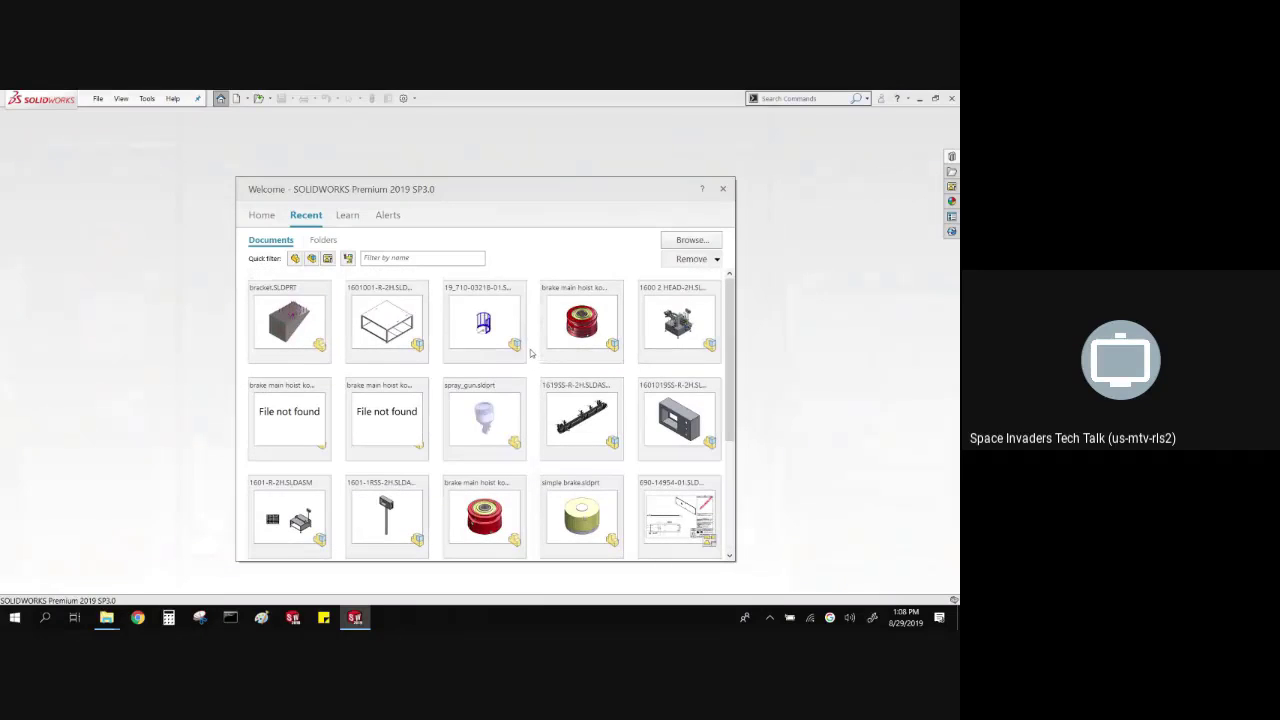
{"action": "mouse_move", "coordinate": [522, 346]}
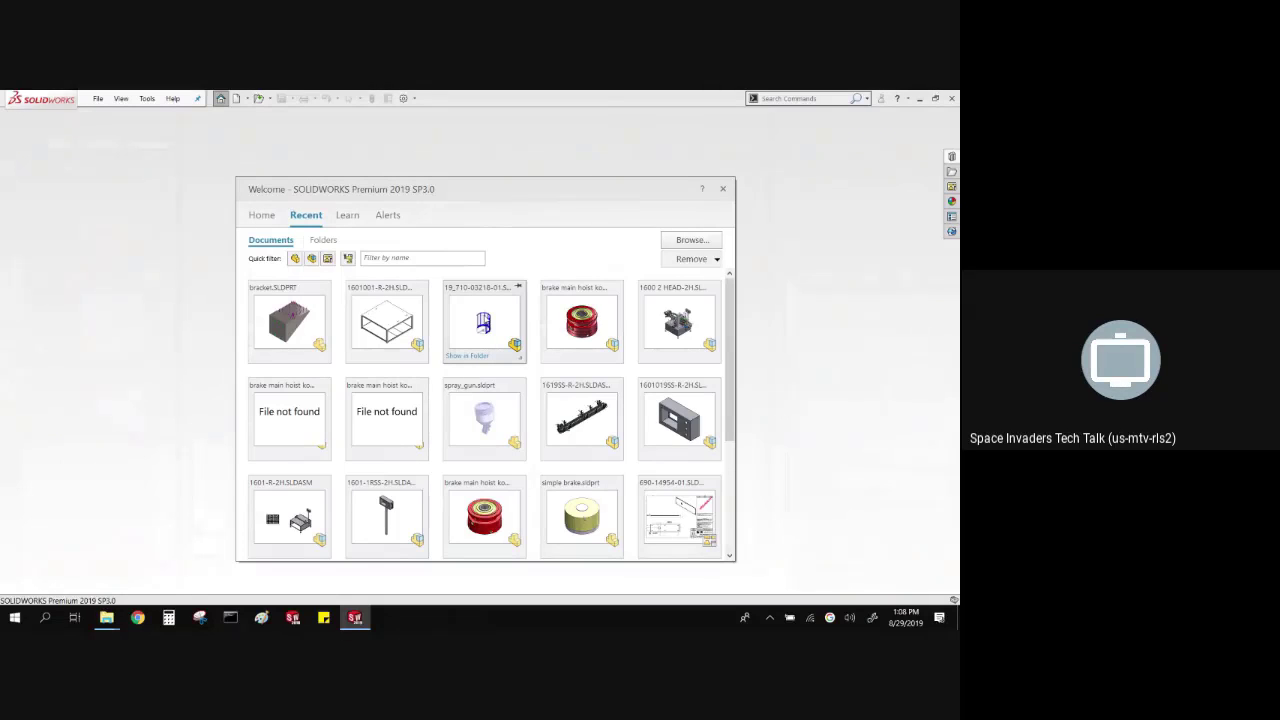
{"action": "left_click", "coordinate": [520, 359]}
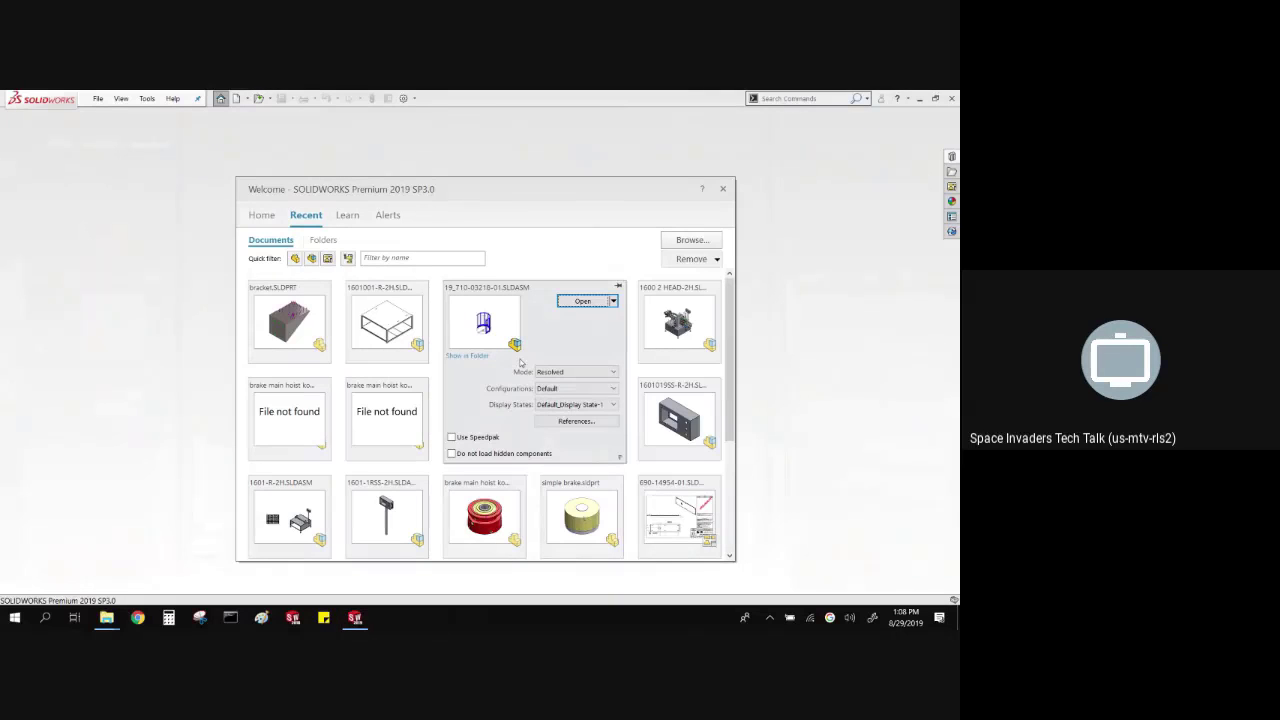
{"action": "left_click", "coordinate": [558, 372]}
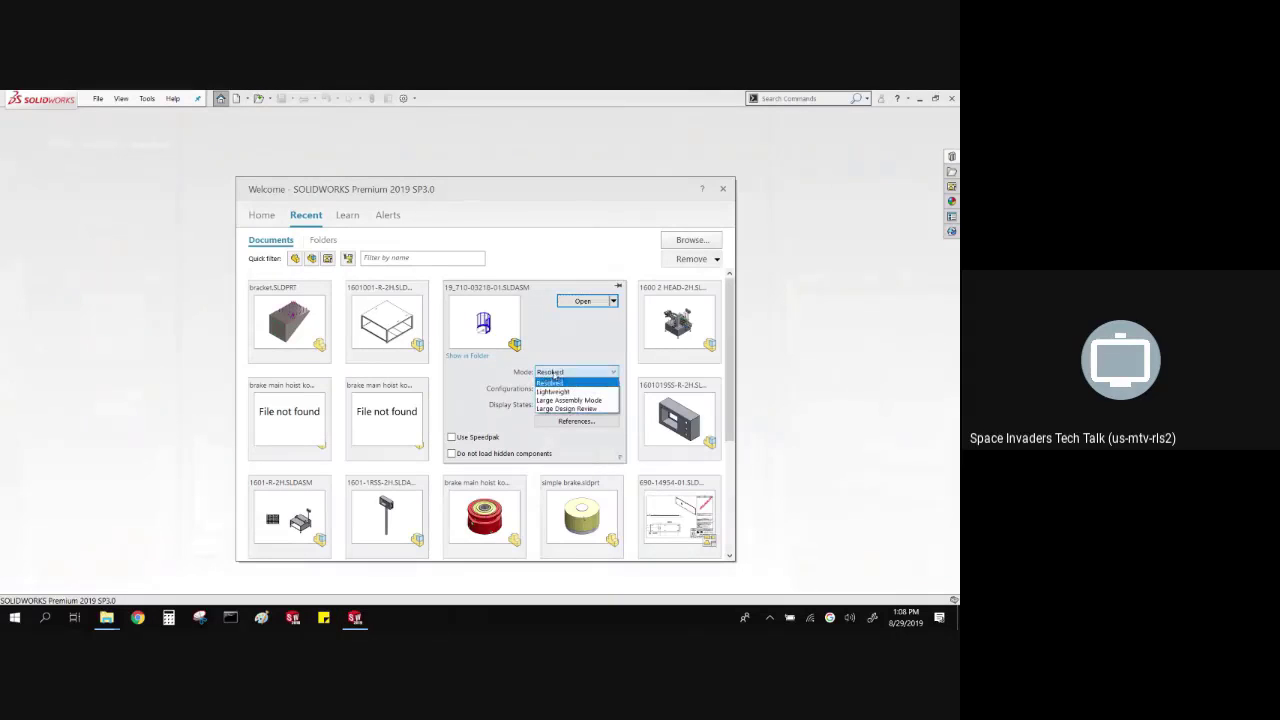
{"action": "left_click", "coordinate": [566, 409]}
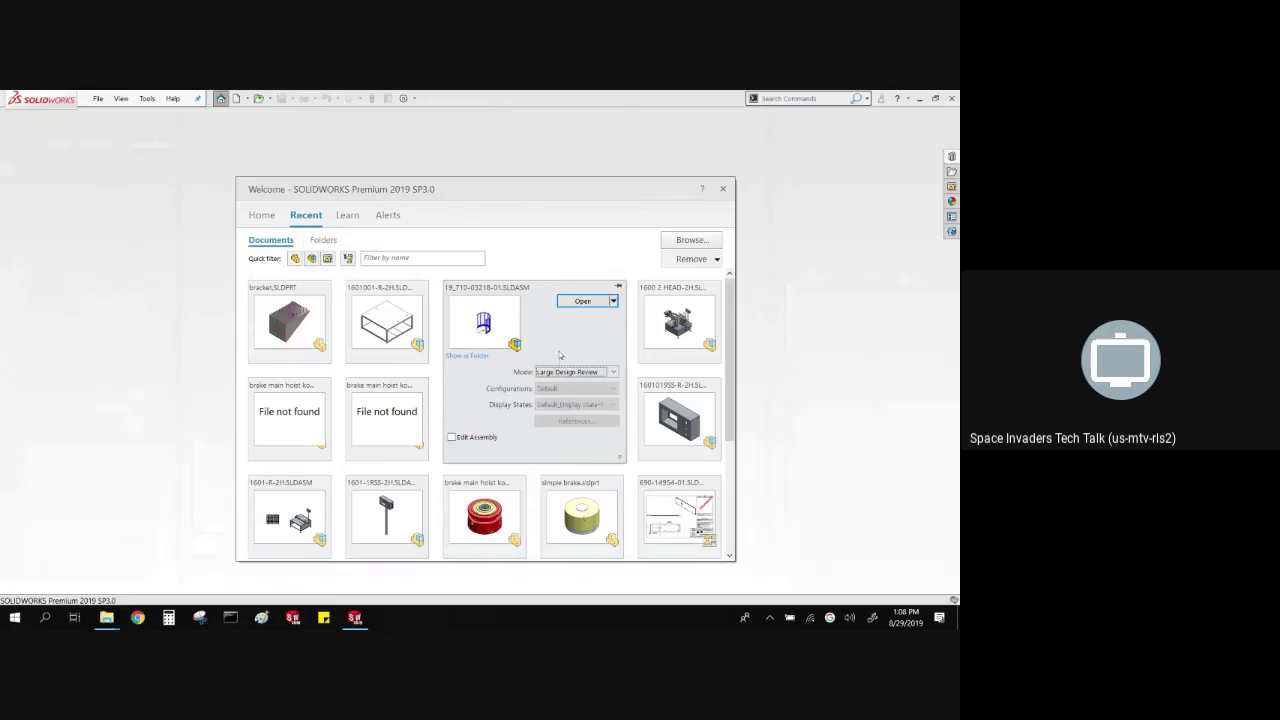
{"action": "left_click", "coordinate": [583, 301]}
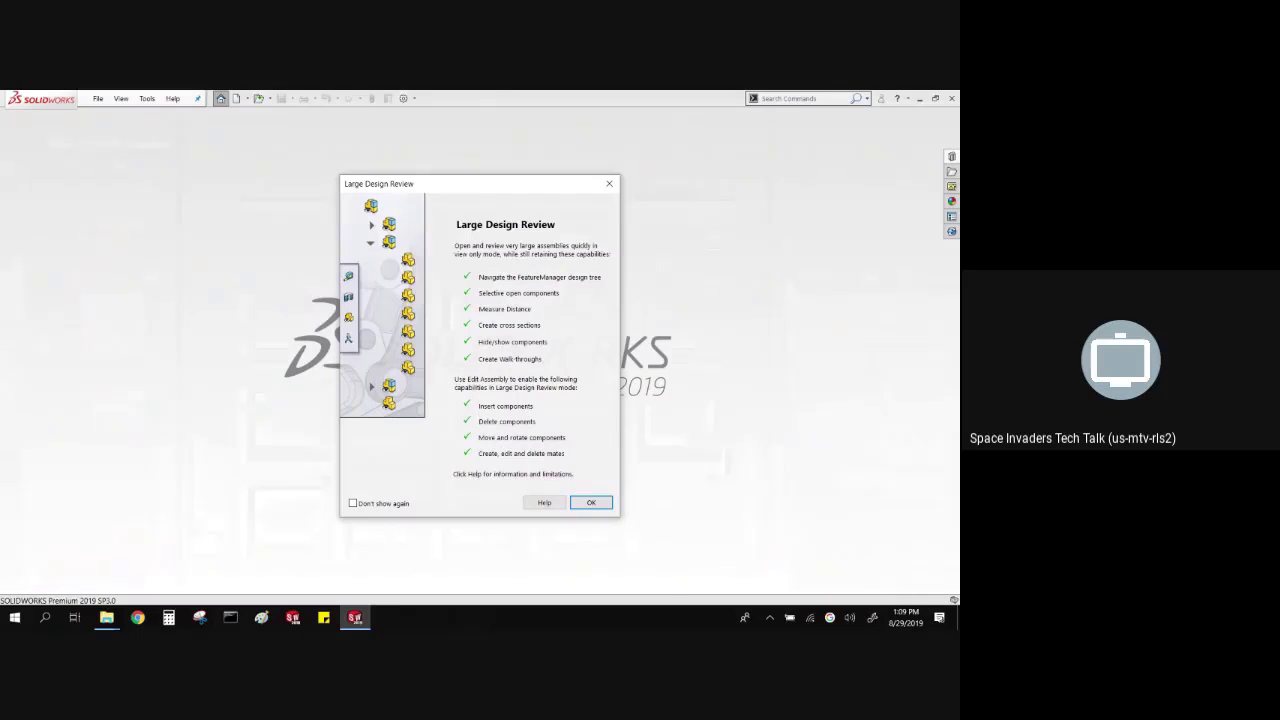
{"action": "left_click", "coordinate": [591, 502]}
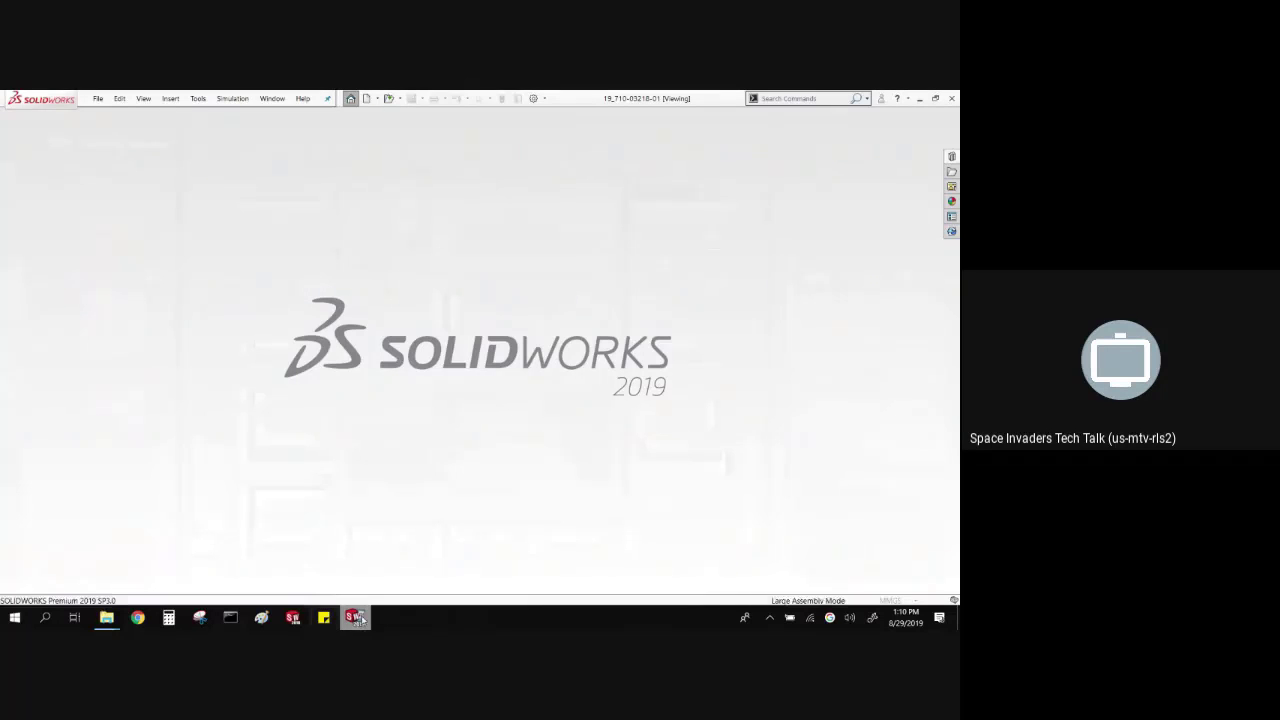
{"action": "mouse_move", "coordinate": [358, 618]}
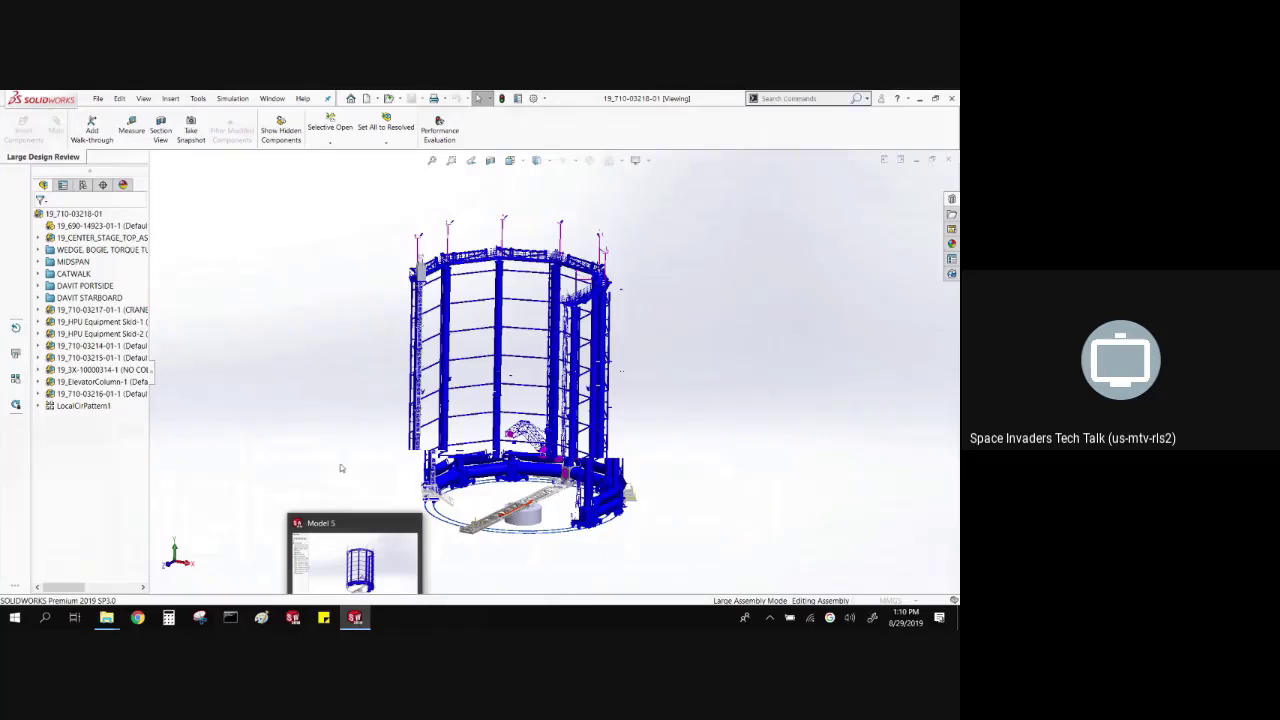
- Examine the tower assembly from several angles and distances in Large Design Review mode
{"action": "middle_click_drag", "start_coordinate": [328, 444], "coordinate": [446, 506]}
{"action": "scroll", "coordinate": [550, 505], "scroll_direction": "up", "scroll_amount": 5}
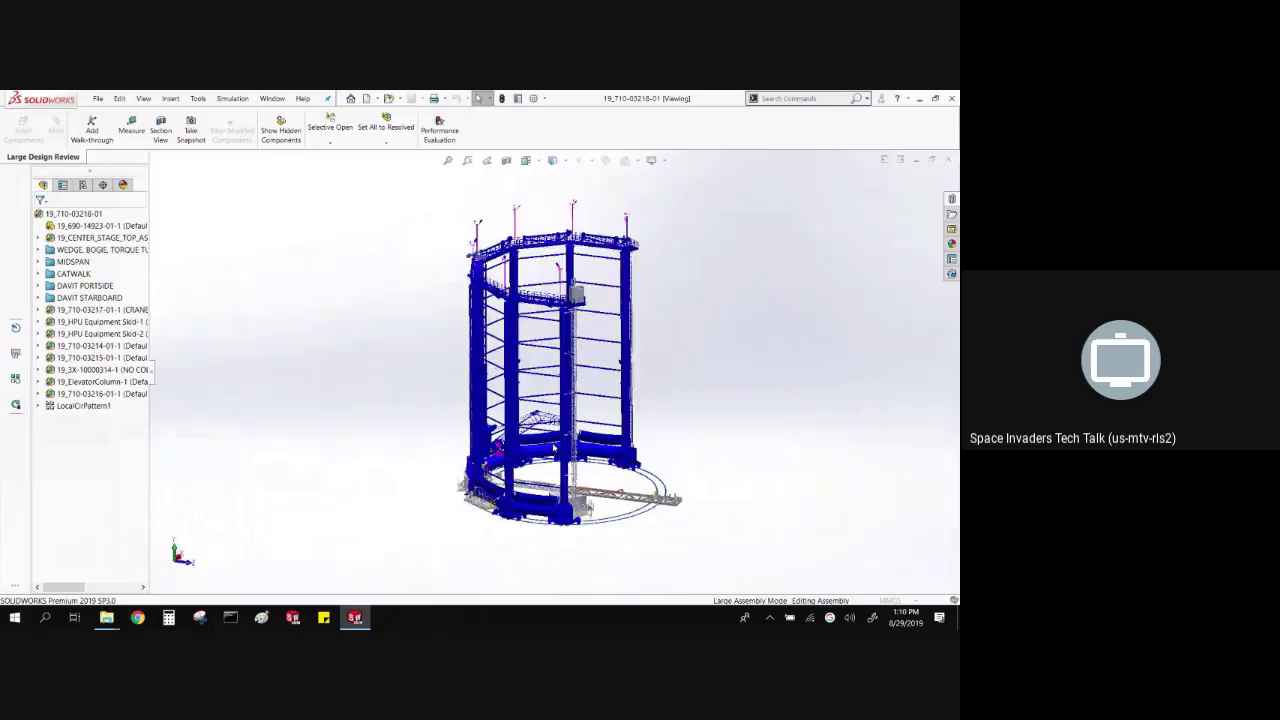
{"action": "middle_click_drag", "start_coordinate": [420, 460], "coordinate": [414, 514]}
{"action": "scroll", "coordinate": [414, 252], "scroll_direction": "down", "scroll_amount": 3}
{"action": "scroll", "coordinate": [414, 252], "scroll_direction": "down", "scroll_amount": 3}
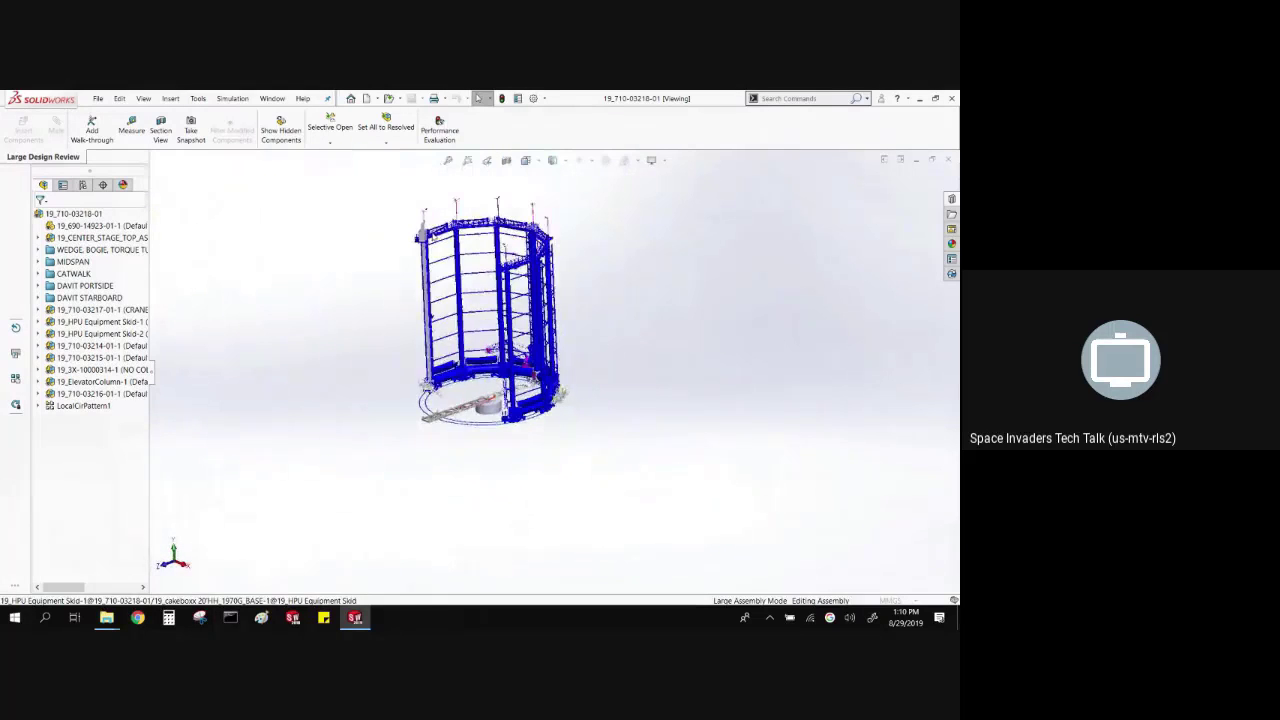
{"action": "scroll", "coordinate": [356, 318], "scroll_direction": "up", "scroll_amount": 2}
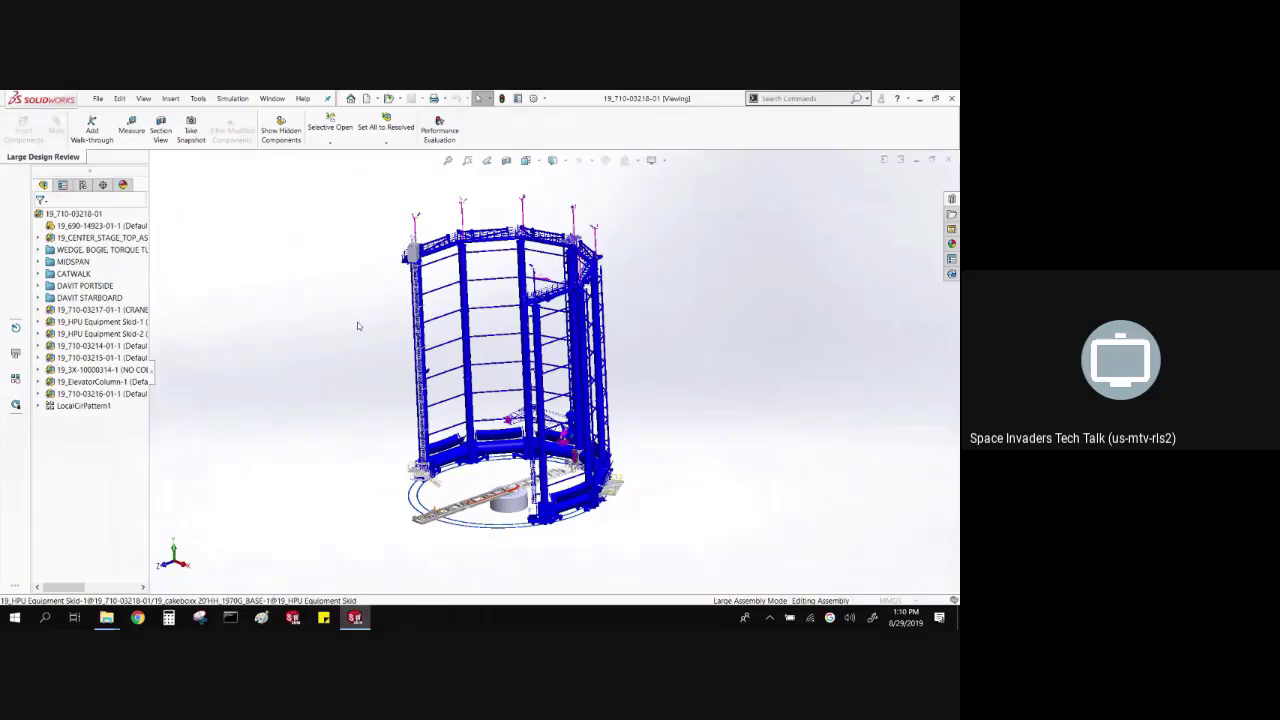
{"action": "middle_click_drag", "start_coordinate": [356, 323], "coordinate": [370, 327]}
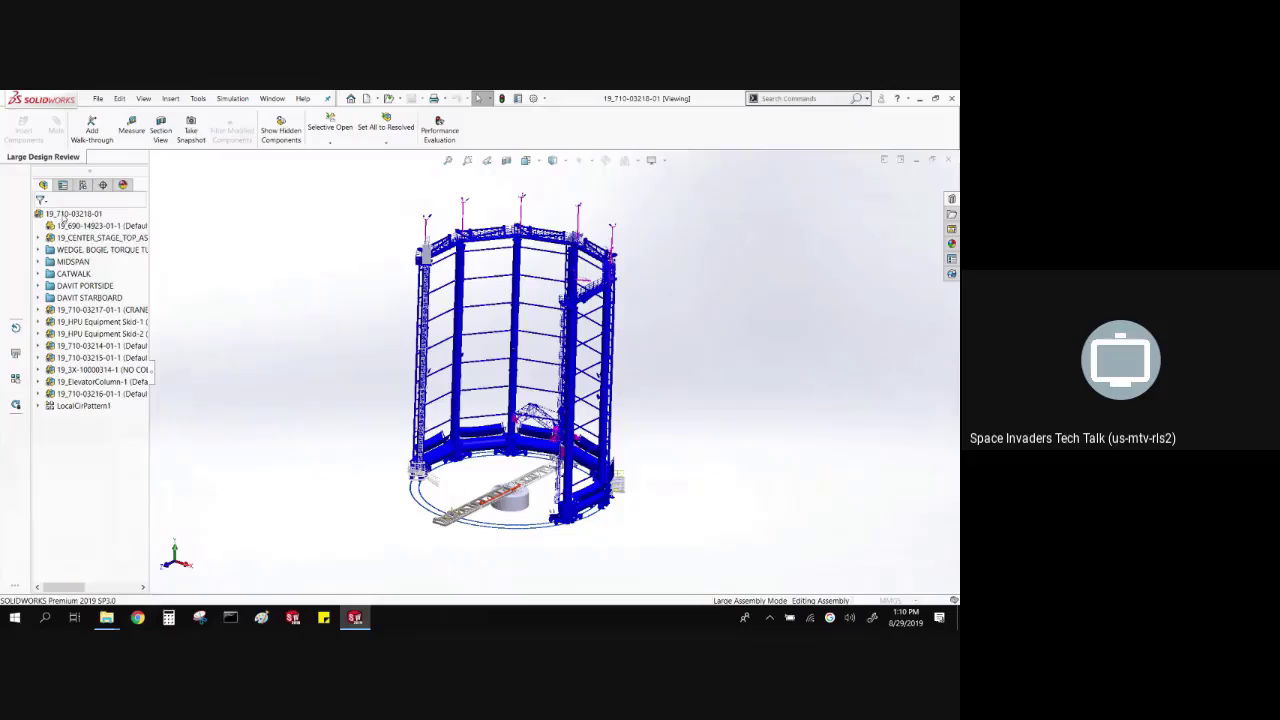
{"action": "right_click", "coordinate": [62, 215]}
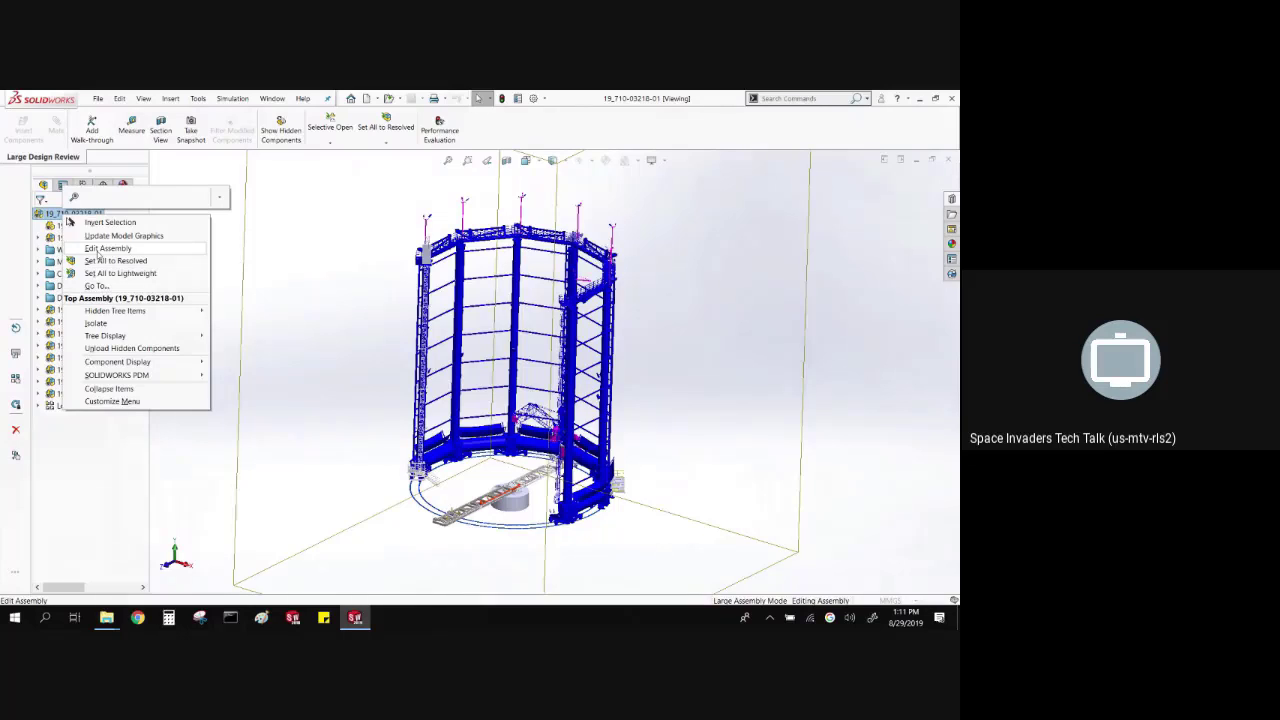
{"action": "left_click", "coordinate": [98, 249]}
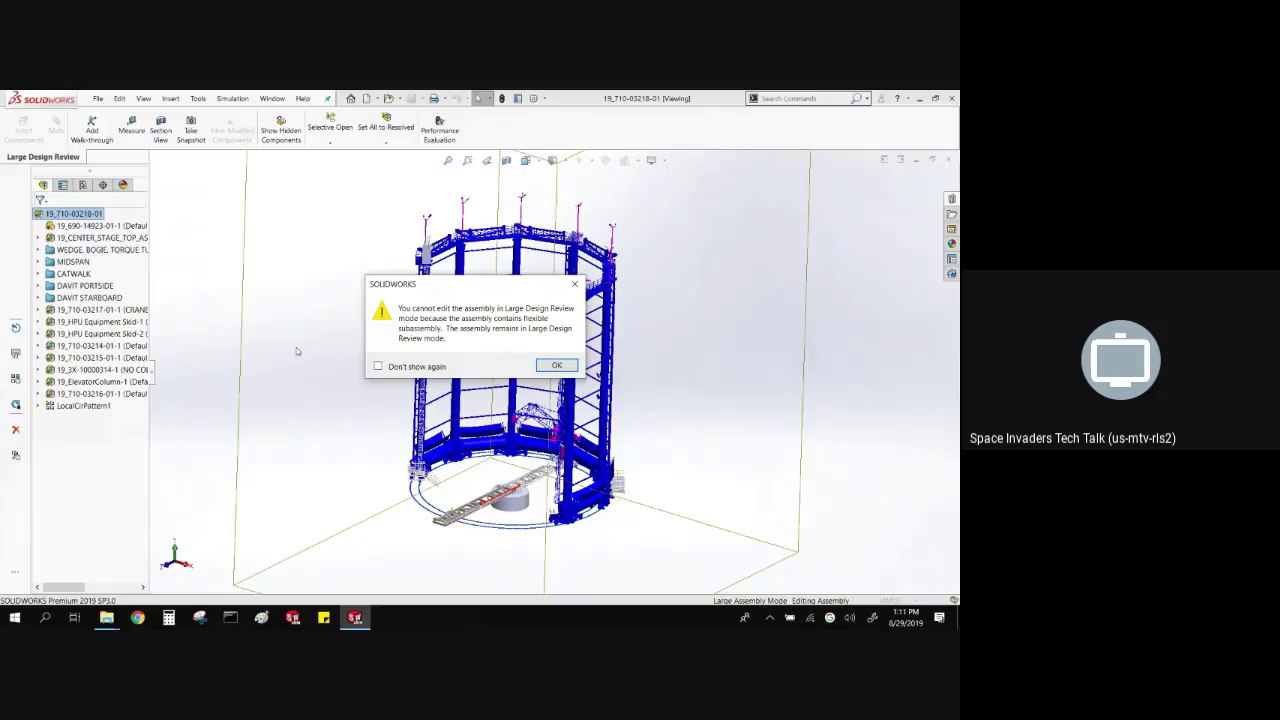
{"action": "left_click", "coordinate": [556, 365]}
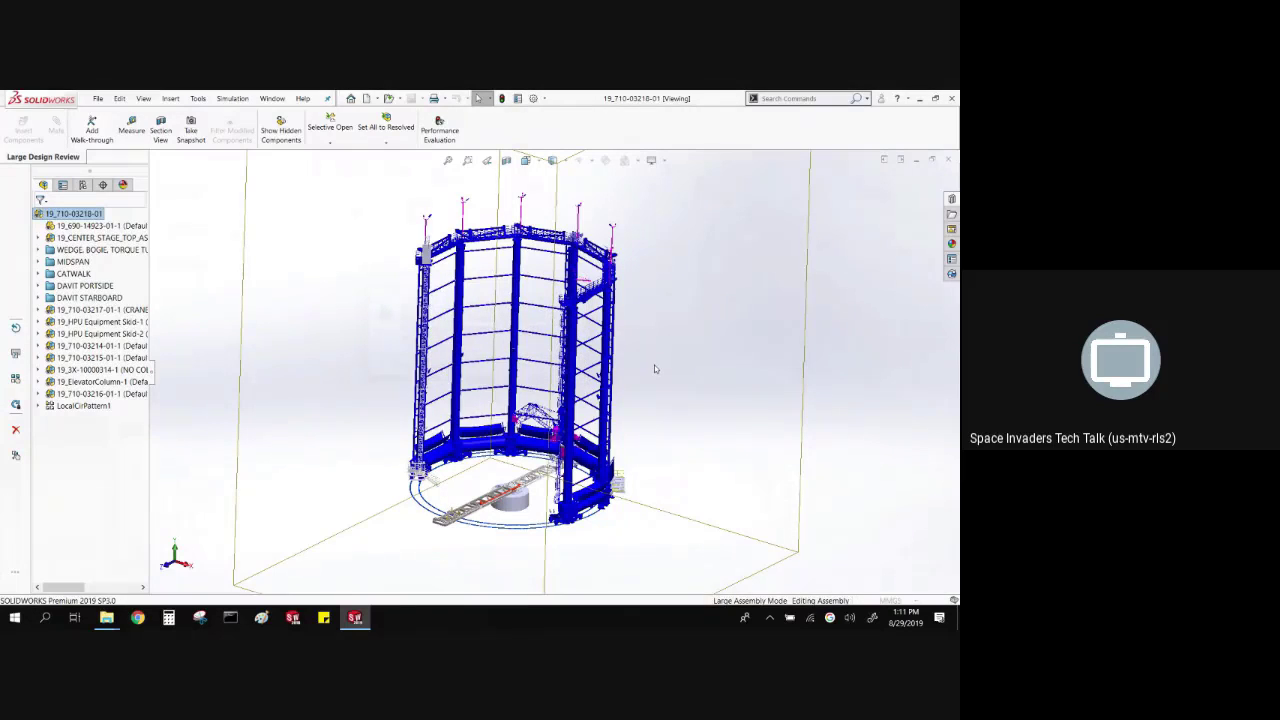
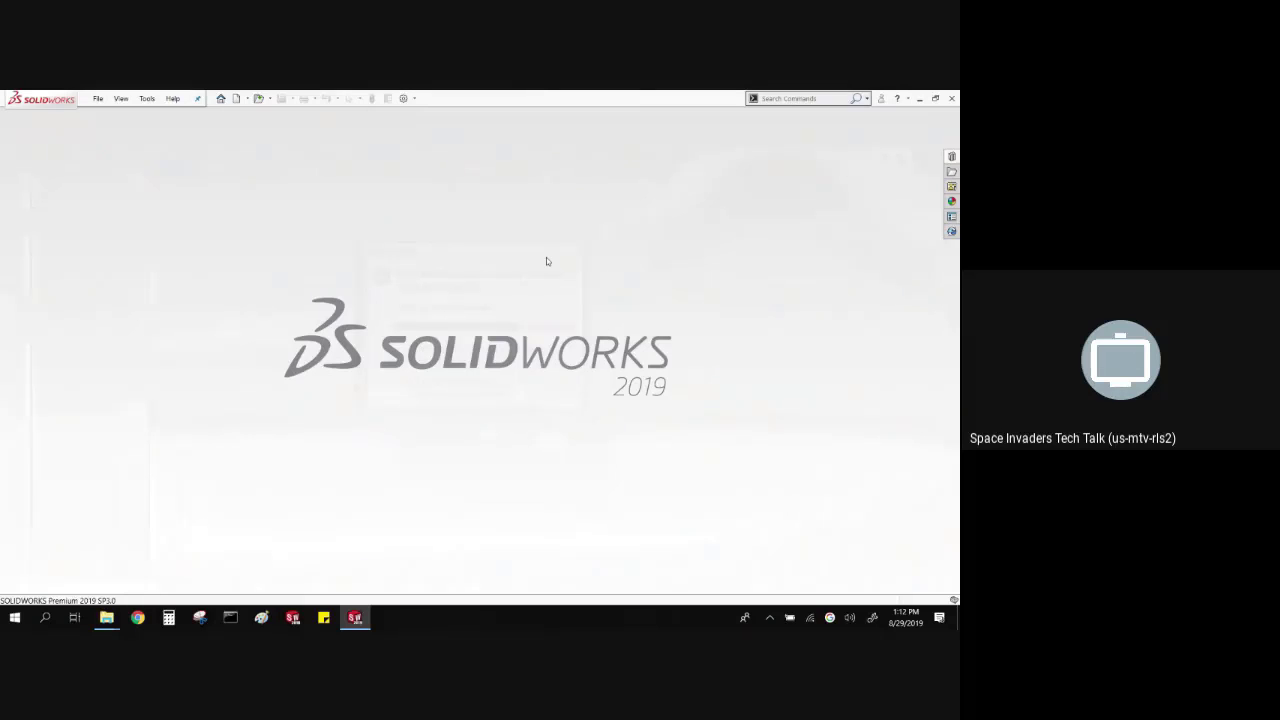
- Review the Messages/Errors/Warnings system options, including the dismissed messages list, and close the options without changes
{"action": "left_click", "coordinate": [417, 100]}
{"action": "left_click", "coordinate": [422, 107]}
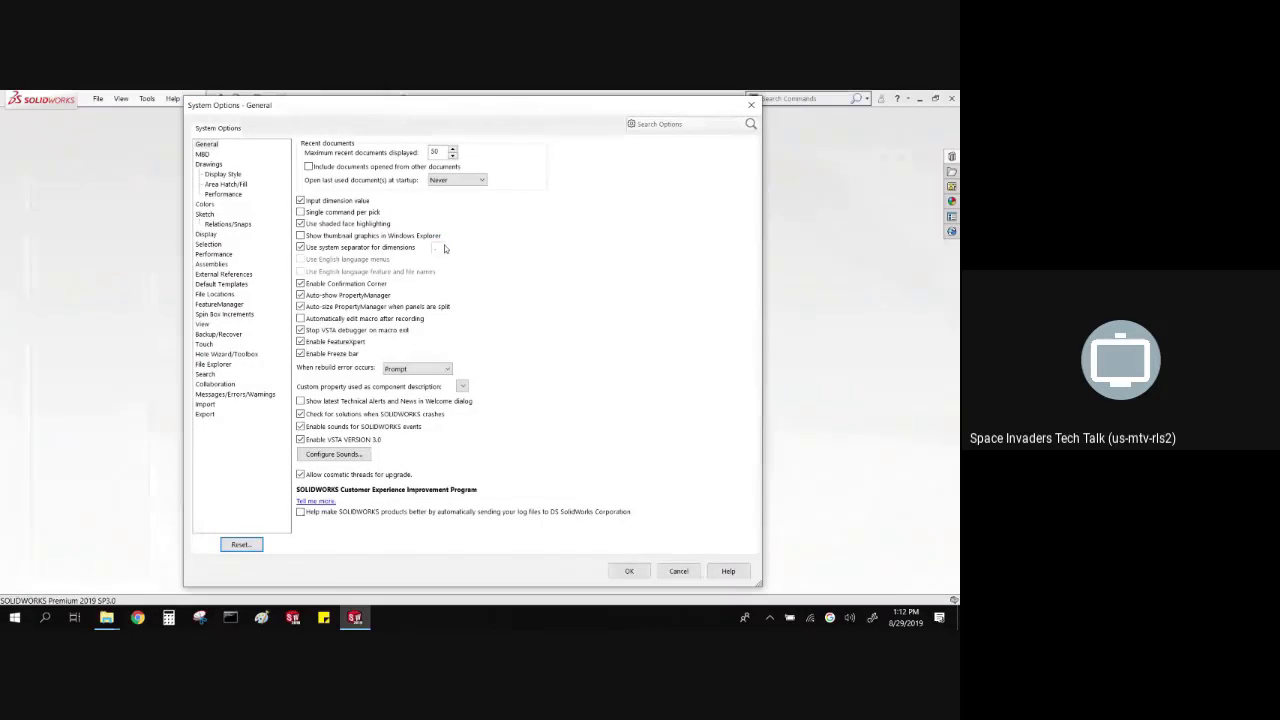
{"action": "left_click", "coordinate": [247, 396]}
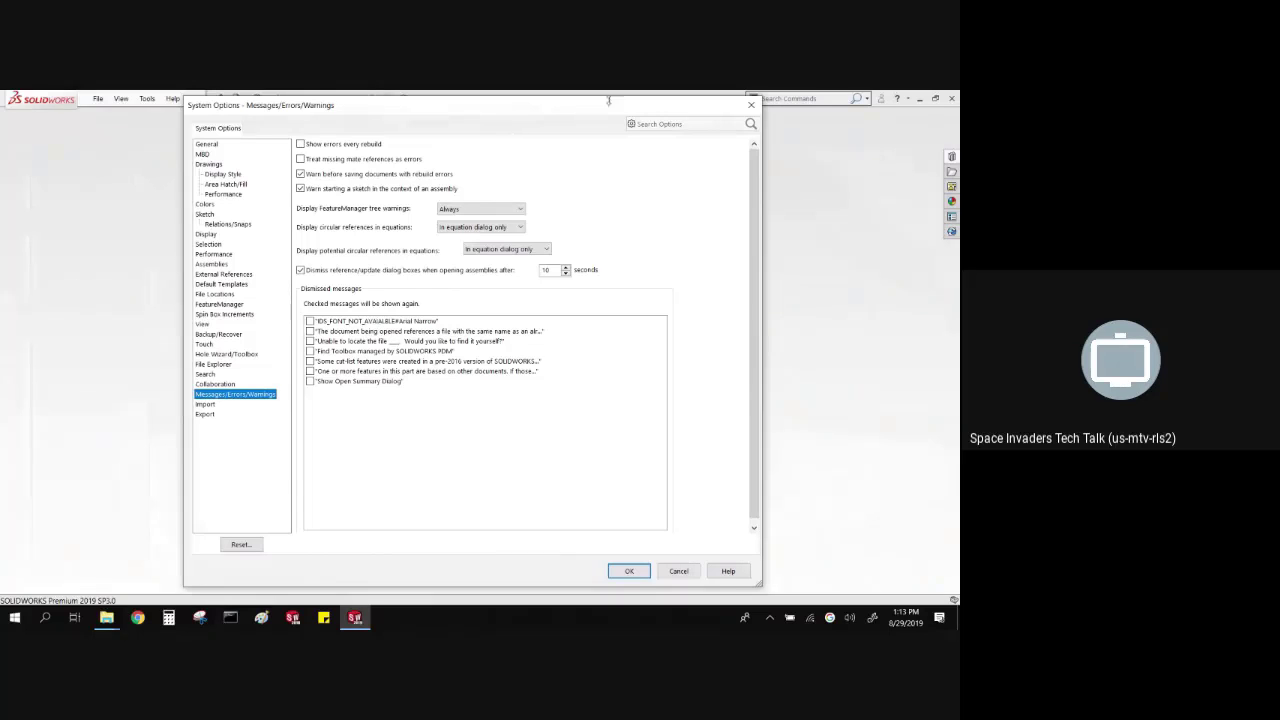
{"action": "left_click", "coordinate": [751, 104]}
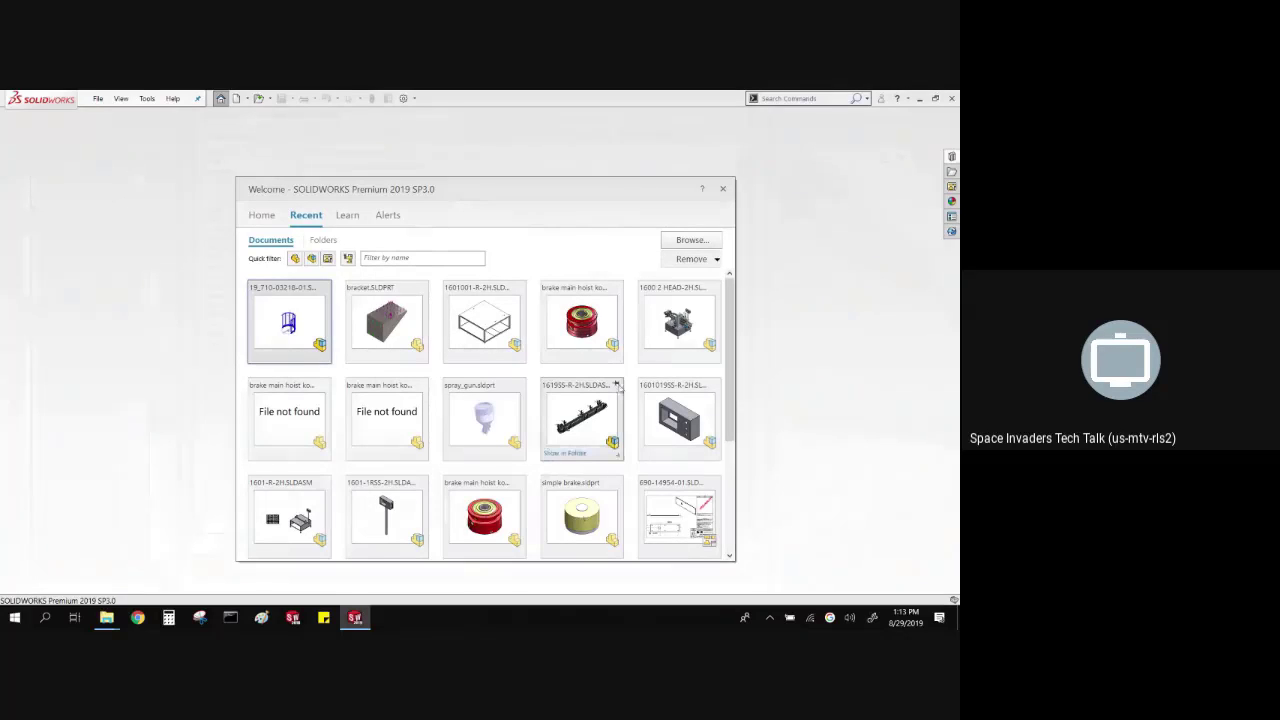
- Open the recent 1600 2 HEAD-2H assembly in Large Design Review mode
{"action": "mouse_move", "coordinate": [717, 363]}
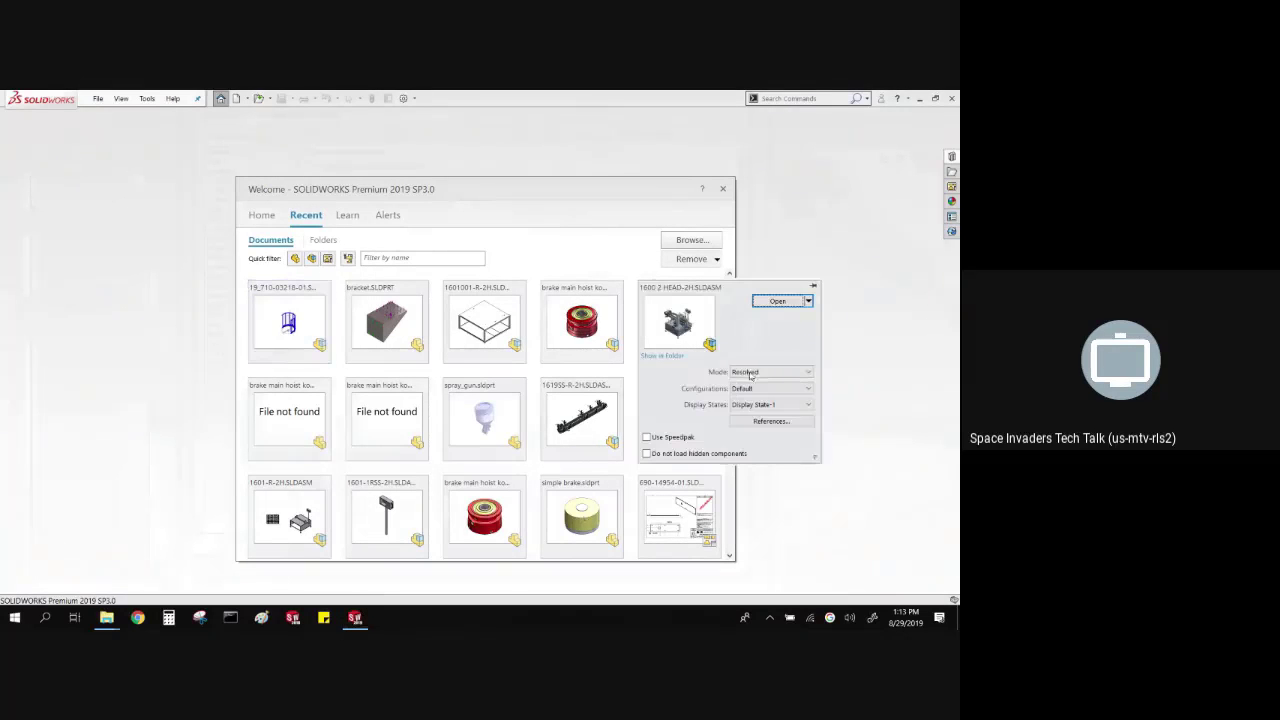
{"action": "left_click", "coordinate": [760, 373]}
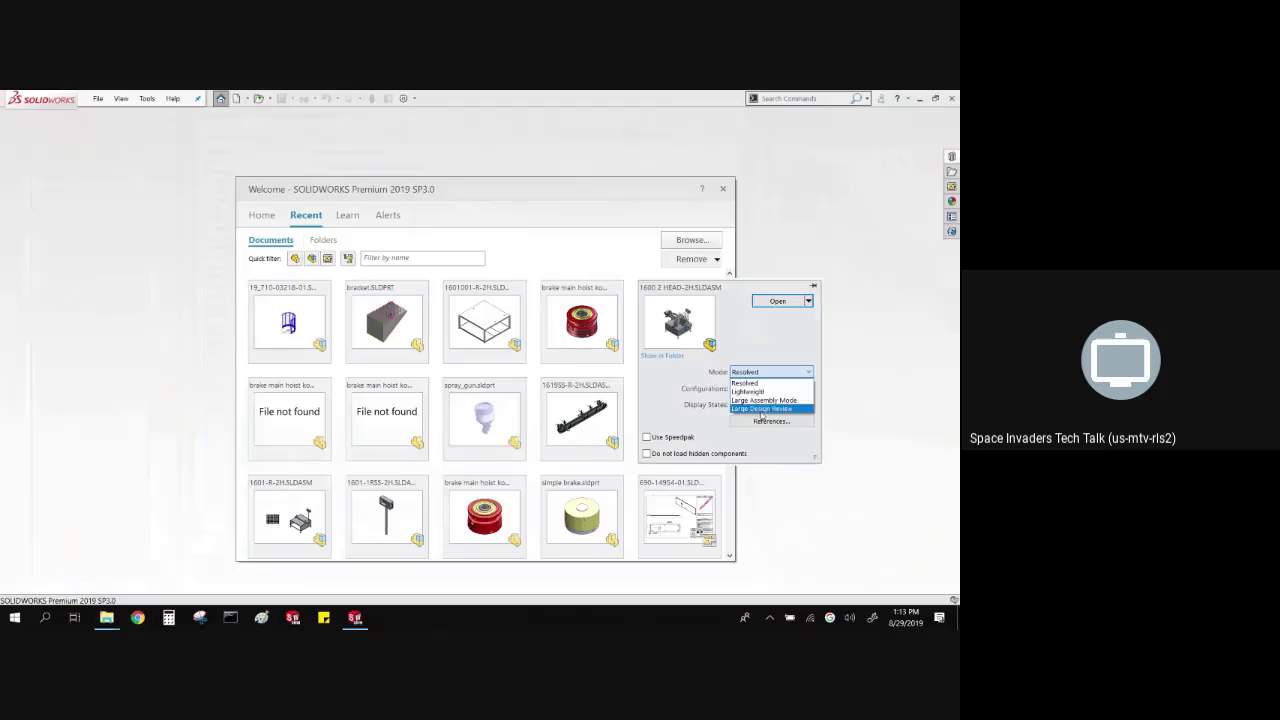
{"action": "left_click", "coordinate": [763, 409]}
{"action": "left_click", "coordinate": [770, 304]}
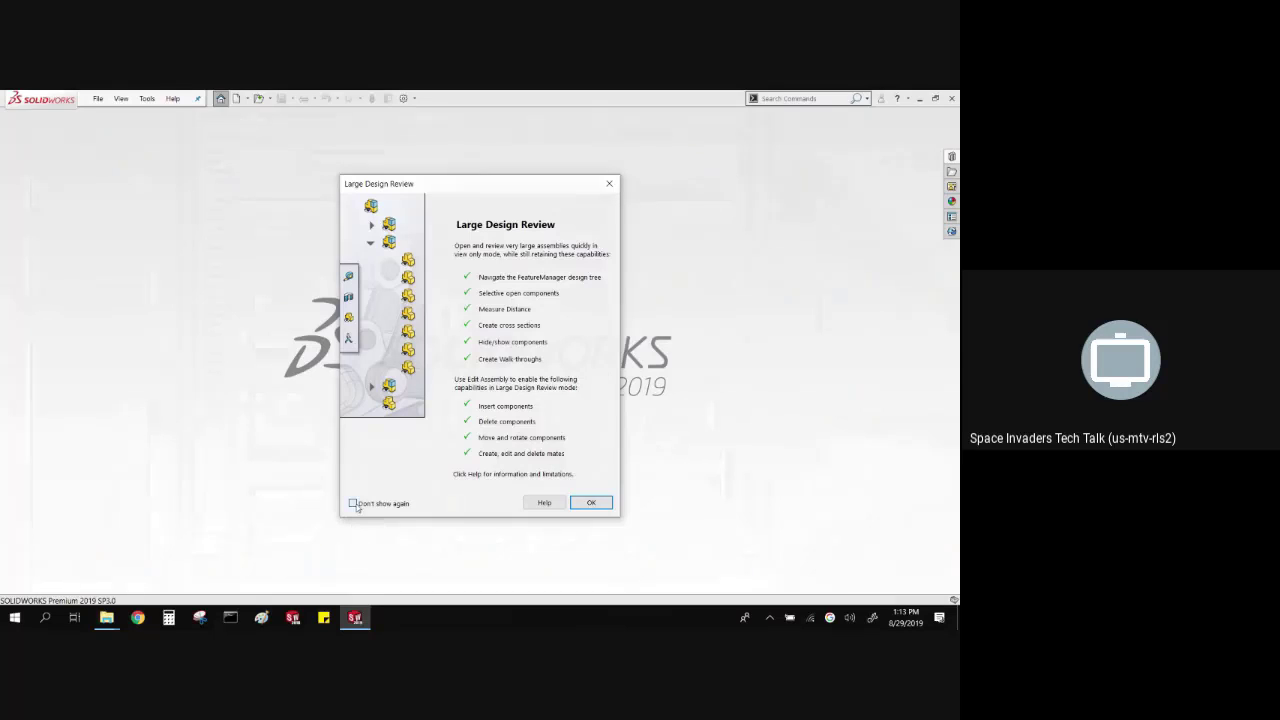
{"action": "left_click", "coordinate": [592, 505]}
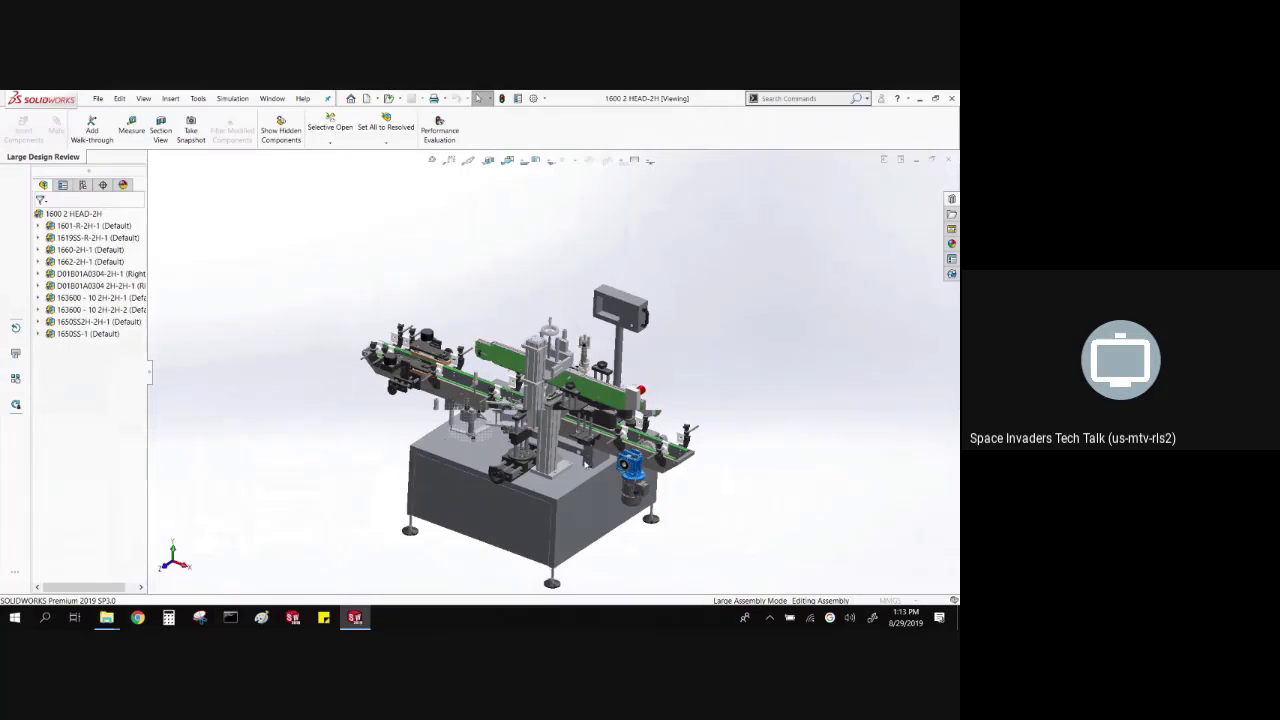
- Enable Edit Assembly for the top-level 1600 2 HEAD-2H assembly while staying in Large Design Review mode
{"action": "scroll", "coordinate": [600, 503], "scroll_direction": "up", "scroll_amount": 2}
{"action": "scroll", "coordinate": [594, 410], "scroll_direction": "down", "scroll_amount": 3}
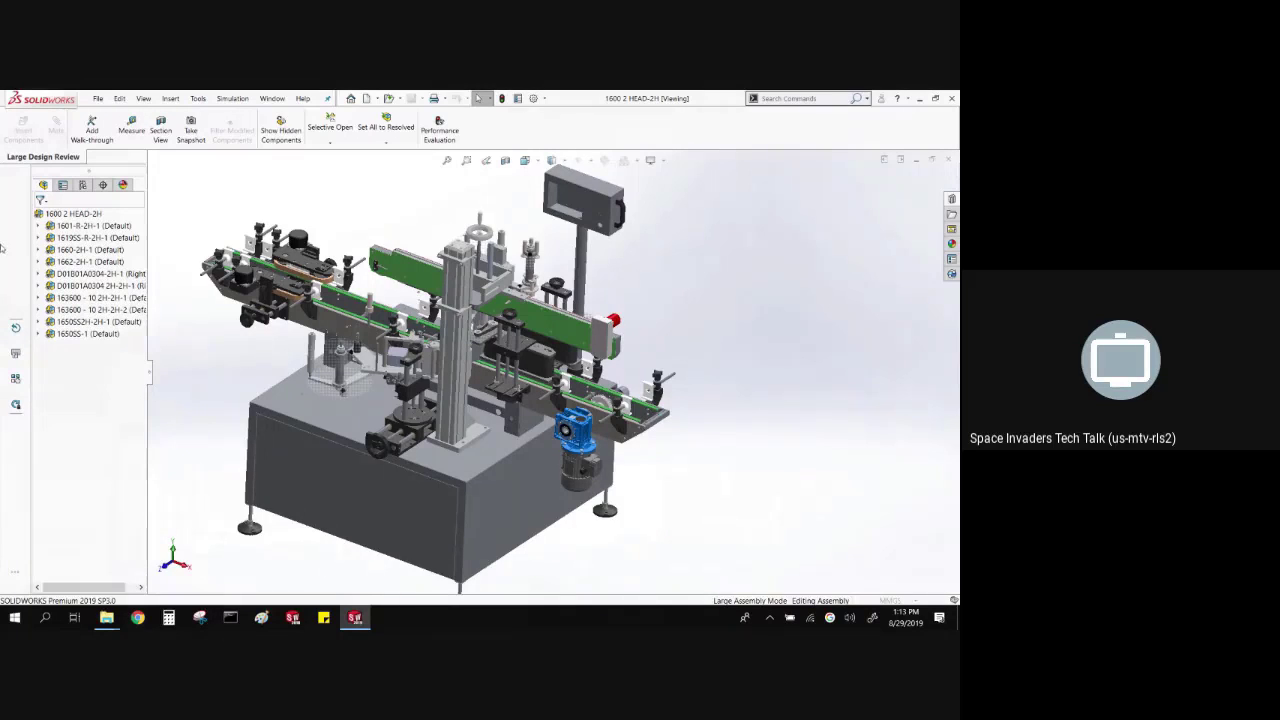
{"action": "right_click", "coordinate": [56, 214]}
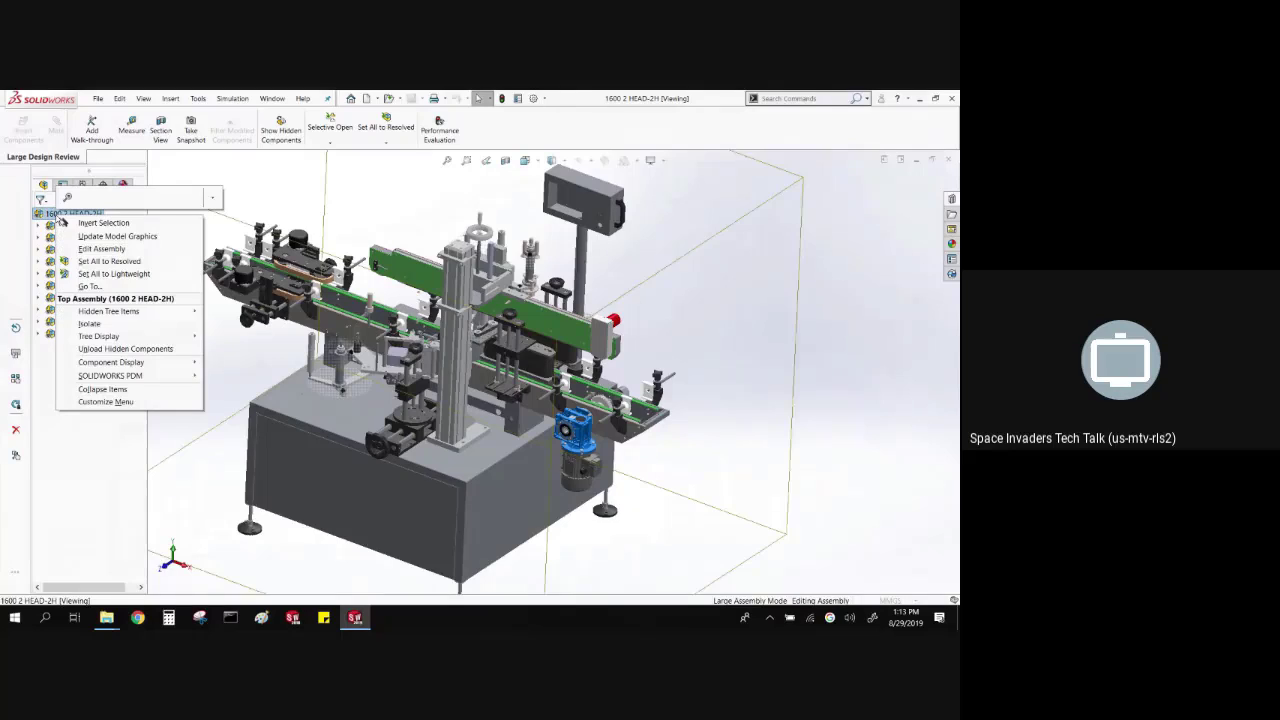
{"action": "left_click", "coordinate": [92, 250]}
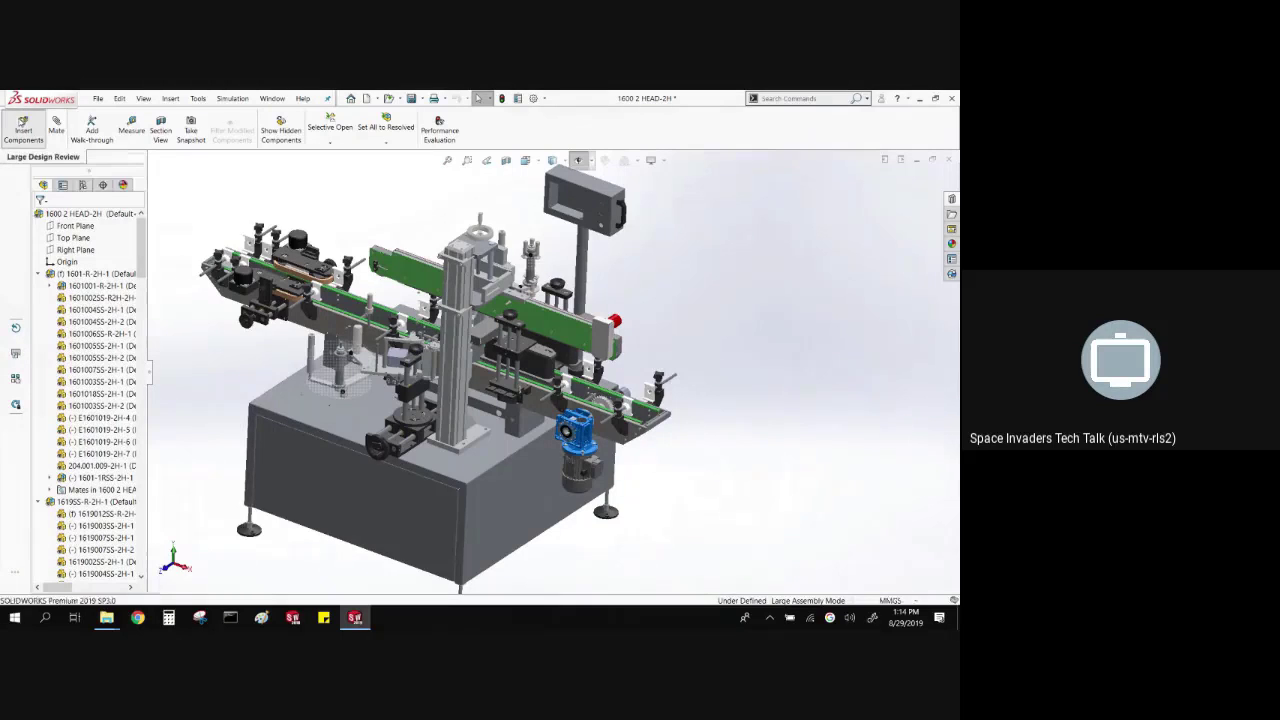
- Start inserting a component into the 1600 2 HEAD-2H assembly and browse the Downloads folder for the hydraulic-brake-1.snapshot.3 folder
{"action": "left_click", "coordinate": [22, 128]}
{"action": "left_click", "coordinate": [84, 433]}
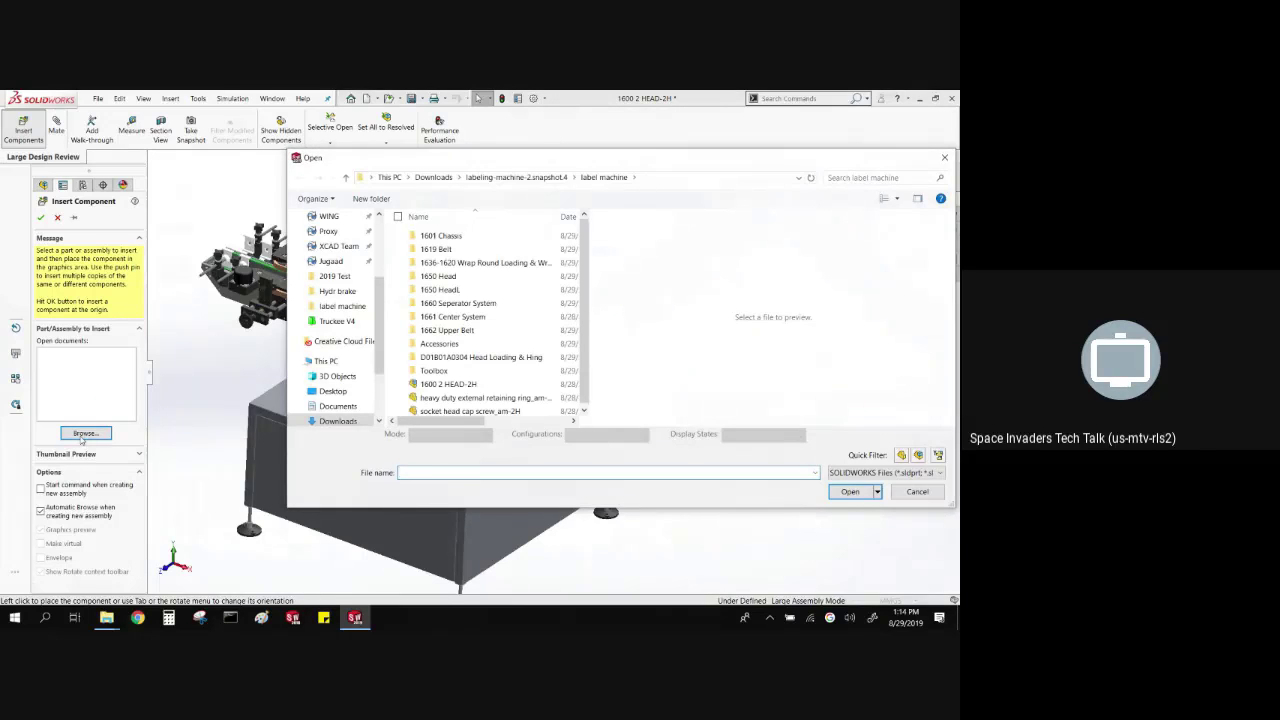
{"action": "left_click", "coordinate": [444, 179]}
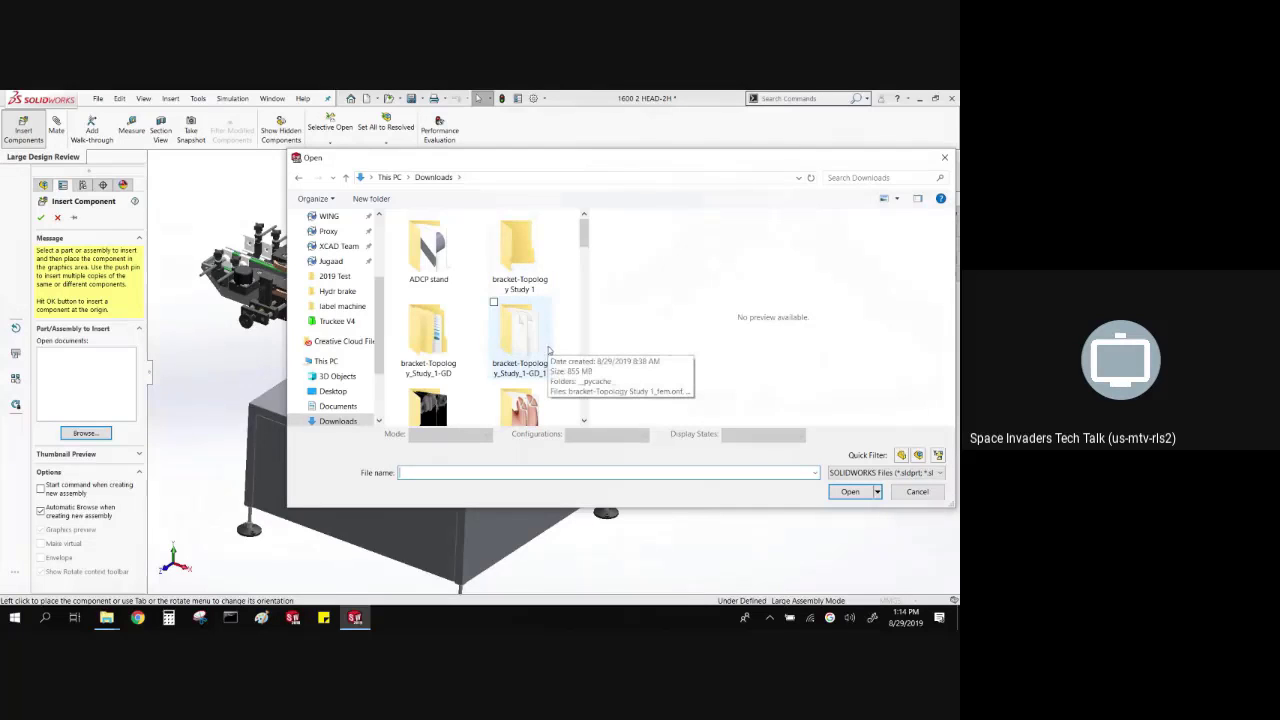
{"action": "scroll", "coordinate": [548, 349], "scroll_direction": "down", "scroll_amount": 2}
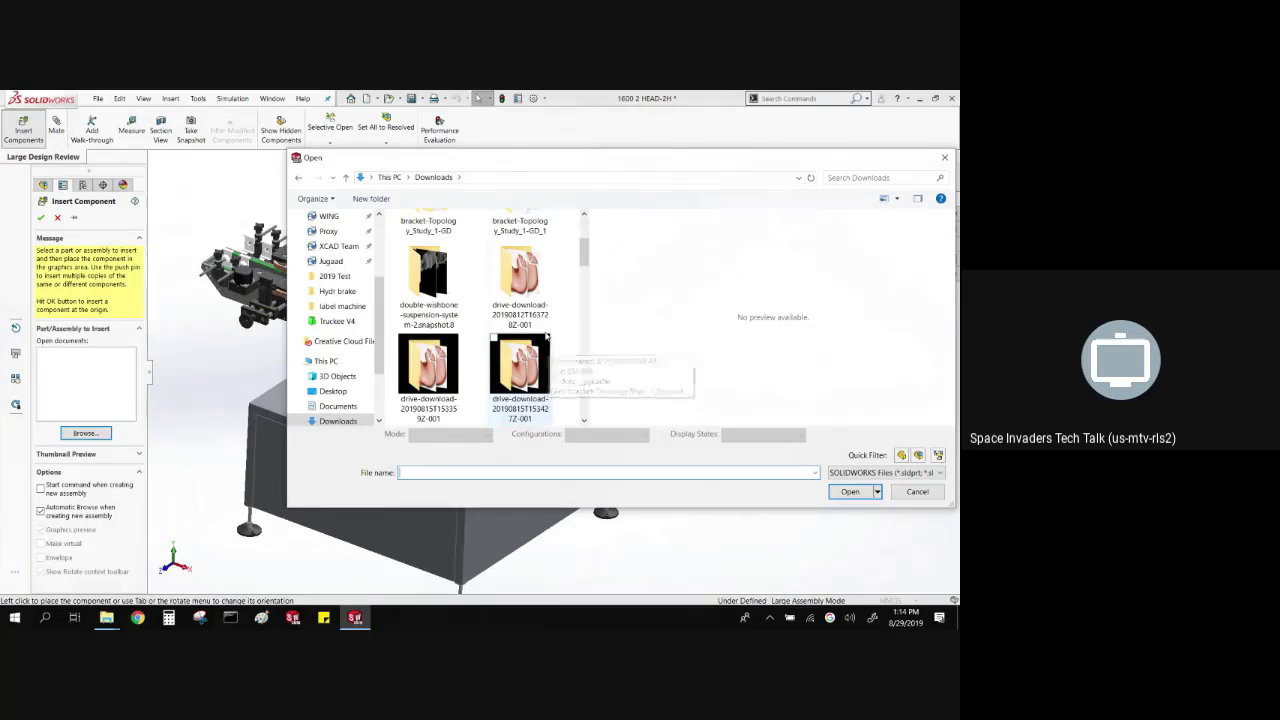
{"action": "scroll", "coordinate": [547, 342], "scroll_direction": "down", "scroll_amount": 1}
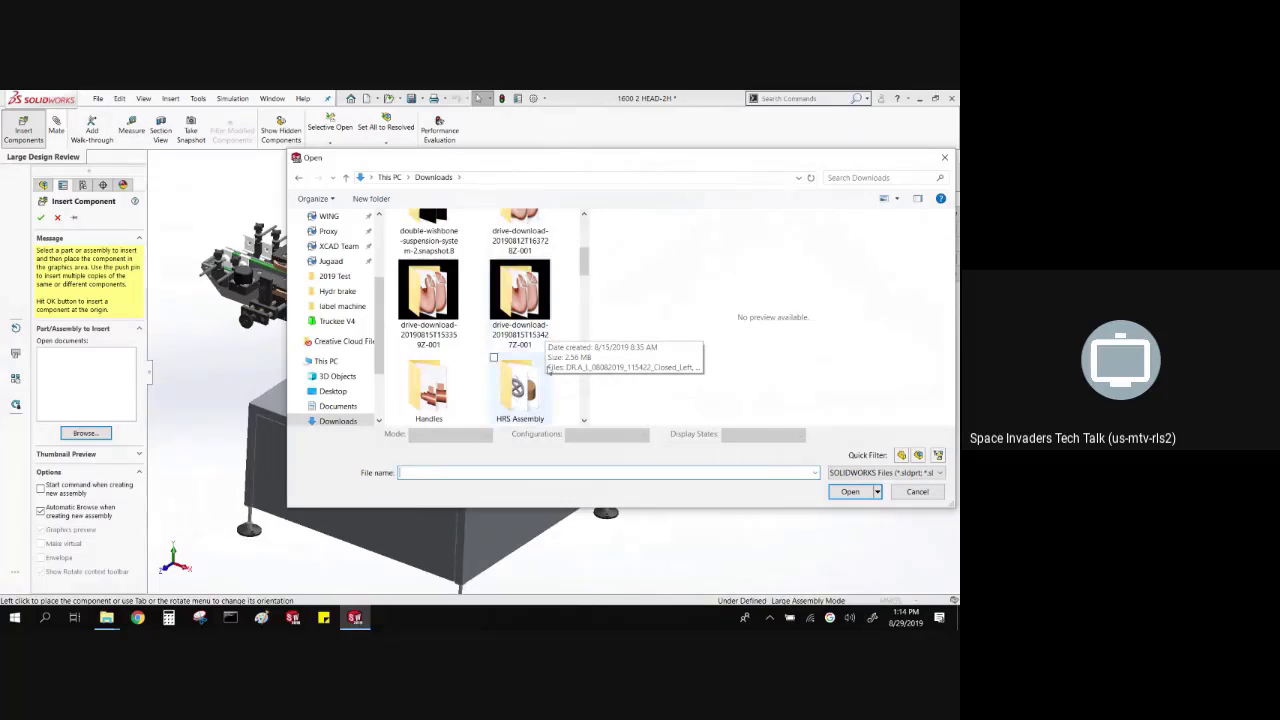
{"action": "scroll", "coordinate": [546, 345], "scroll_direction": "down", "scroll_amount": 1}
{"action": "scroll", "coordinate": [548, 360], "scroll_direction": "up", "scroll_amount": 2}
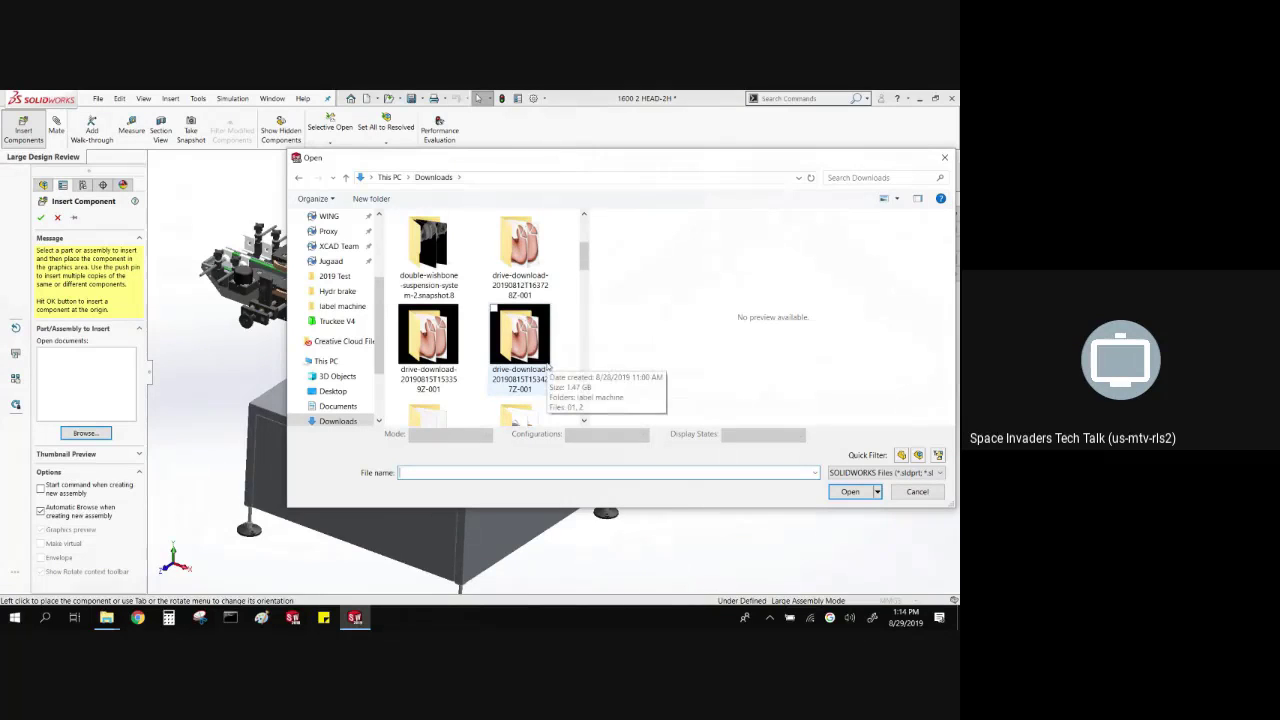
{"action": "scroll", "coordinate": [548, 364], "scroll_direction": "up", "scroll_amount": 2}
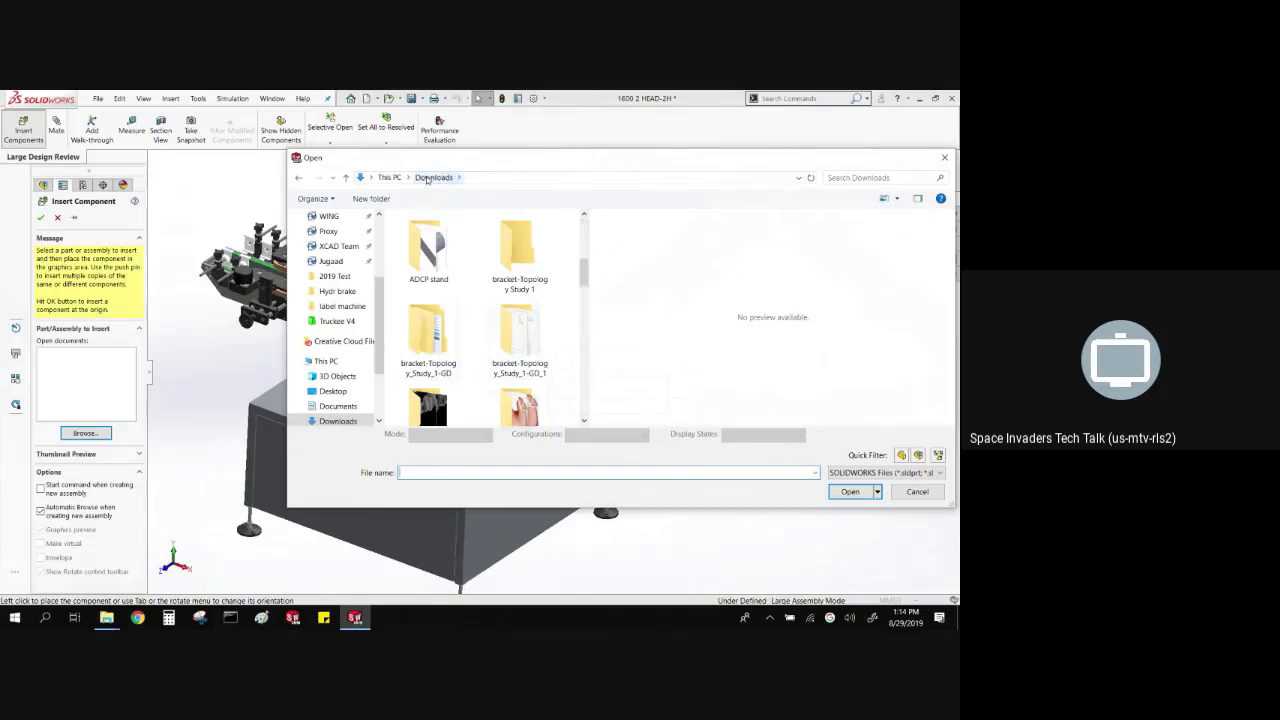
{"action": "scroll", "coordinate": [475, 270], "scroll_direction": "down", "scroll_amount": 3}
{"action": "scroll", "coordinate": [479, 282], "scroll_direction": "up", "scroll_amount": 3}
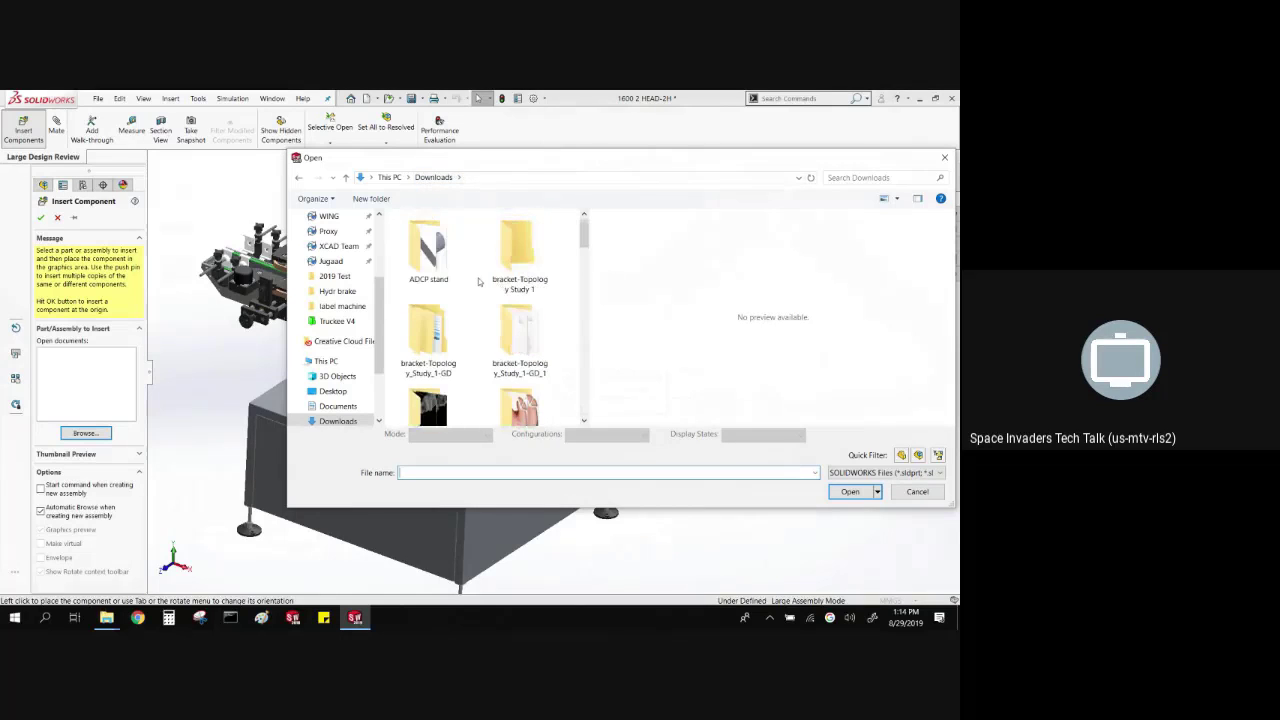
{"action": "scroll", "coordinate": [479, 282], "scroll_direction": "down", "scroll_amount": 6}
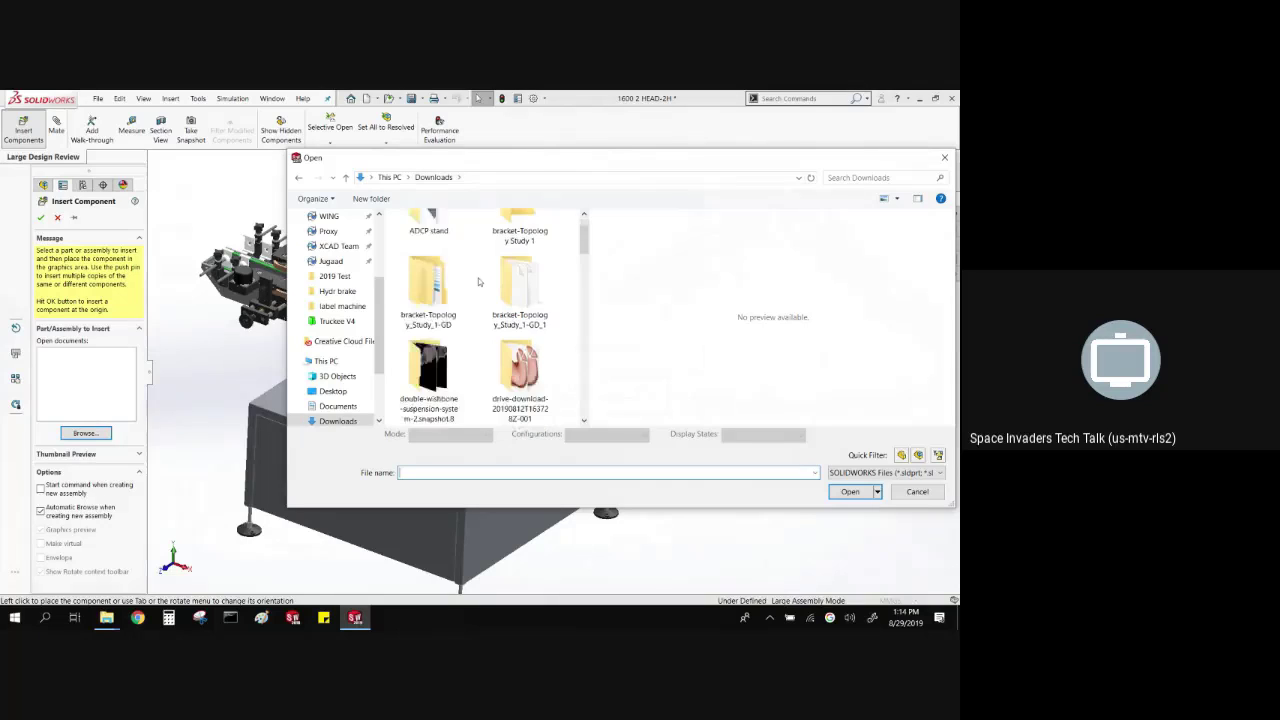
{"action": "scroll", "coordinate": [478, 282], "scroll_direction": "down", "scroll_amount": 1}
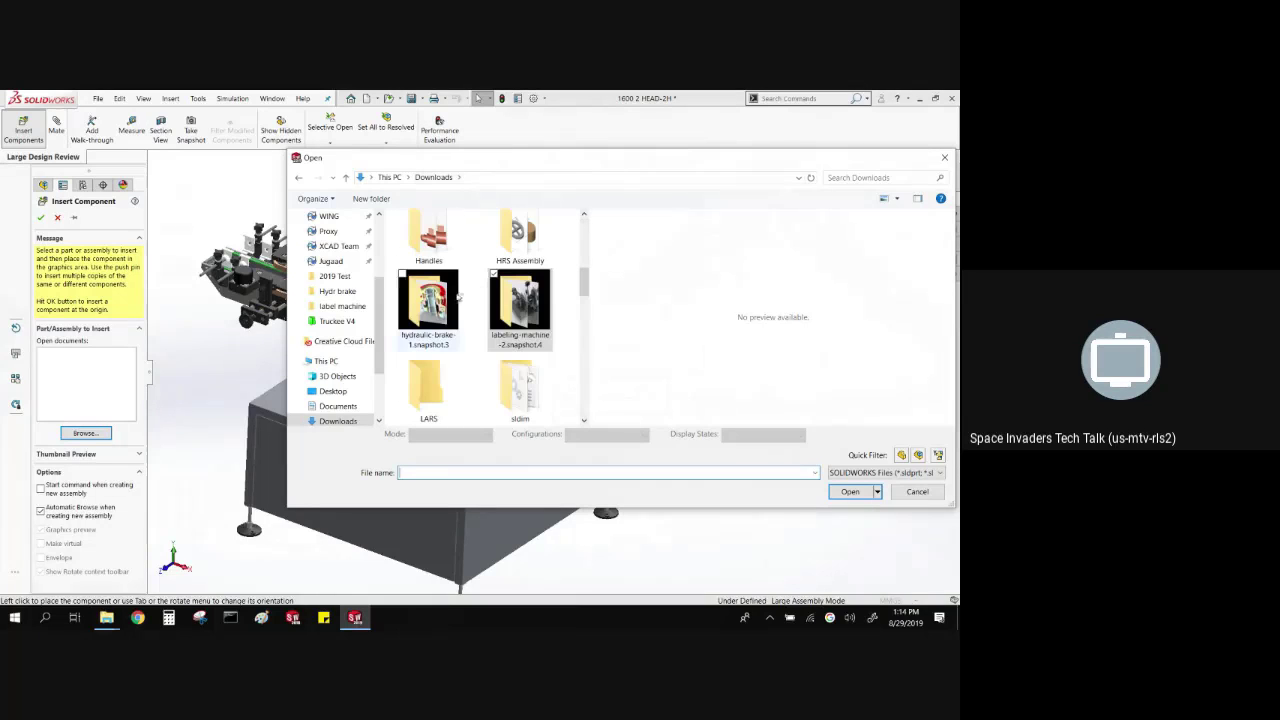
- Insert the brake main hoist kompleet assembly from the Hydr brake folder and place it in free space beside the machine
{"action": "double_click", "coordinate": [448, 290]}
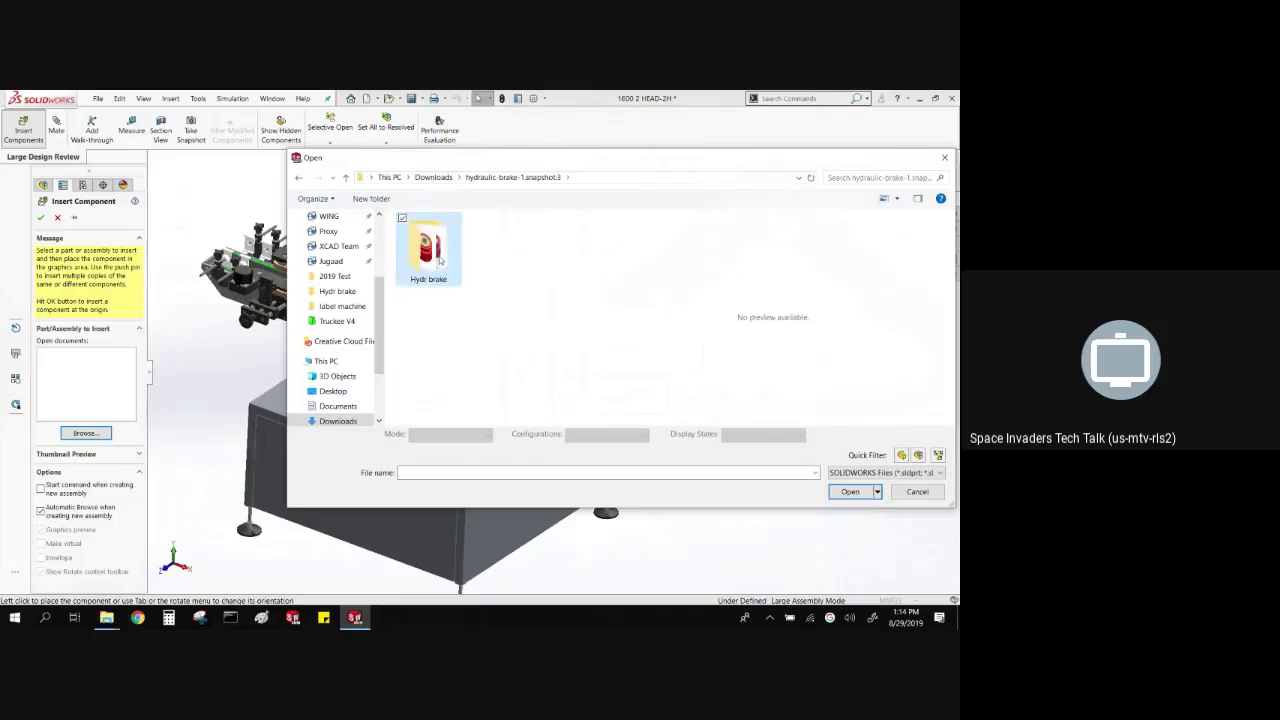
{"action": "double_click", "coordinate": [428, 243]}
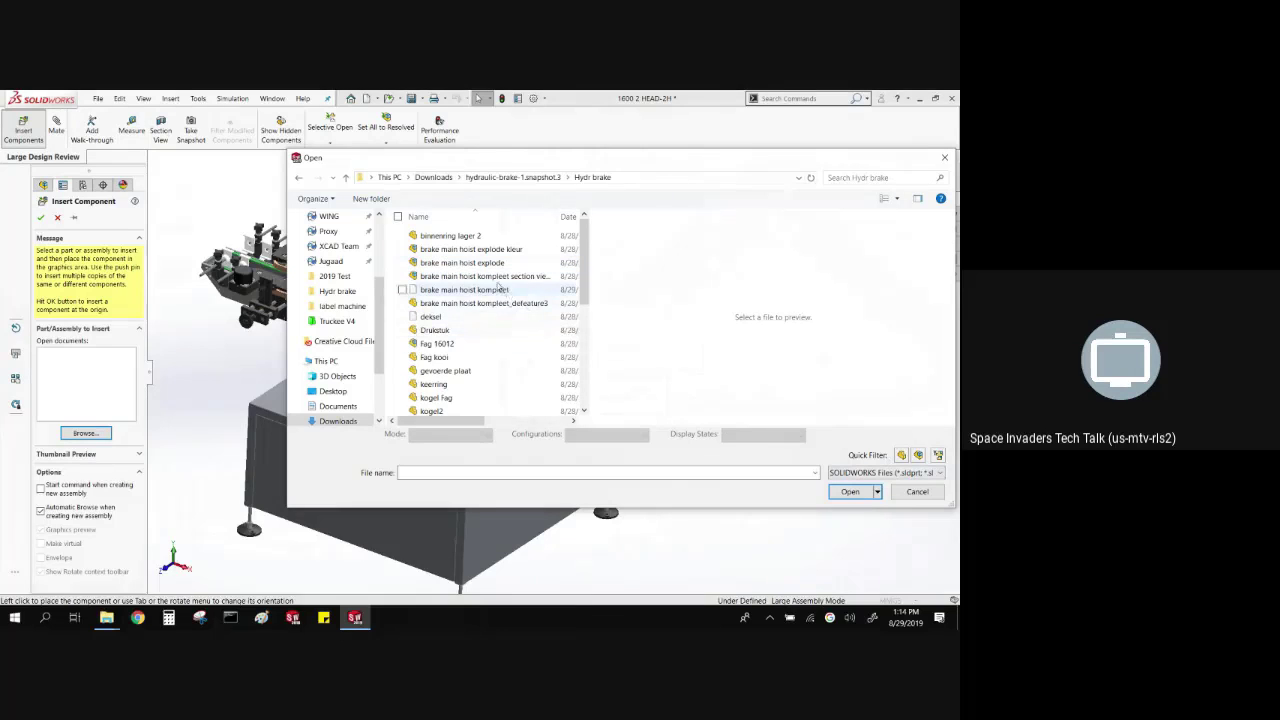
{"action": "left_click", "coordinate": [485, 296]}
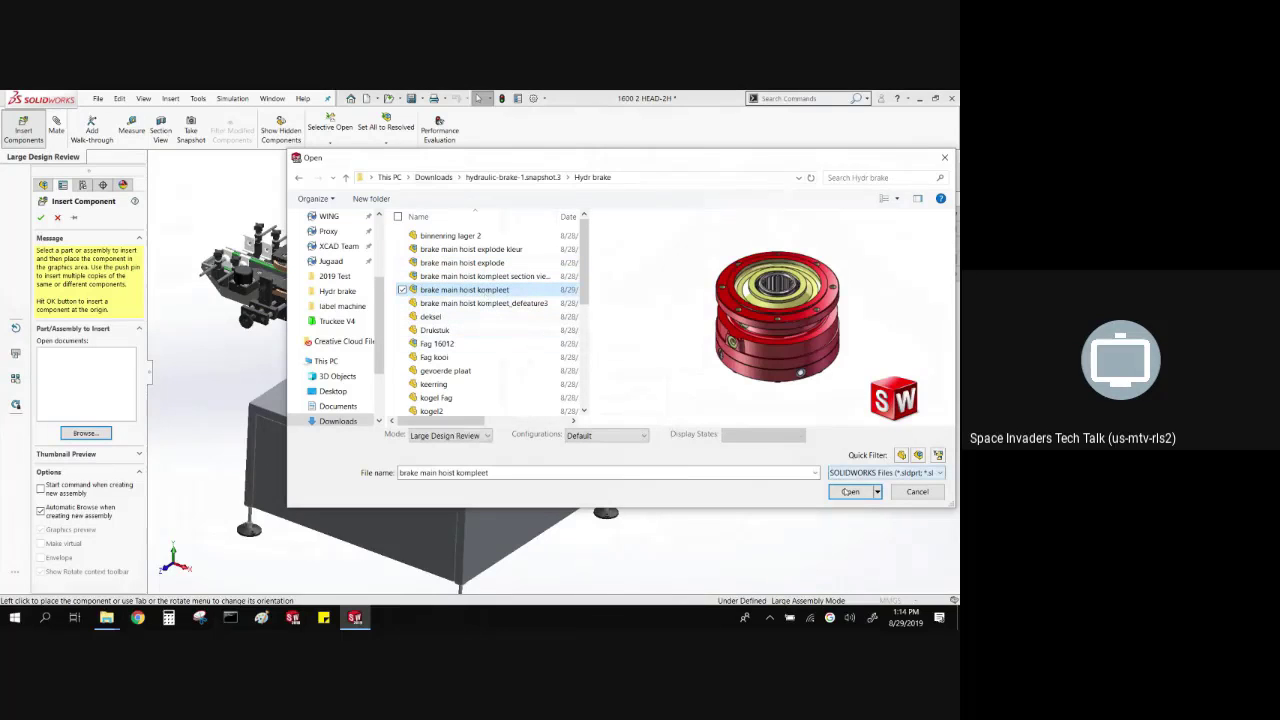
{"action": "left_click", "coordinate": [848, 491]}
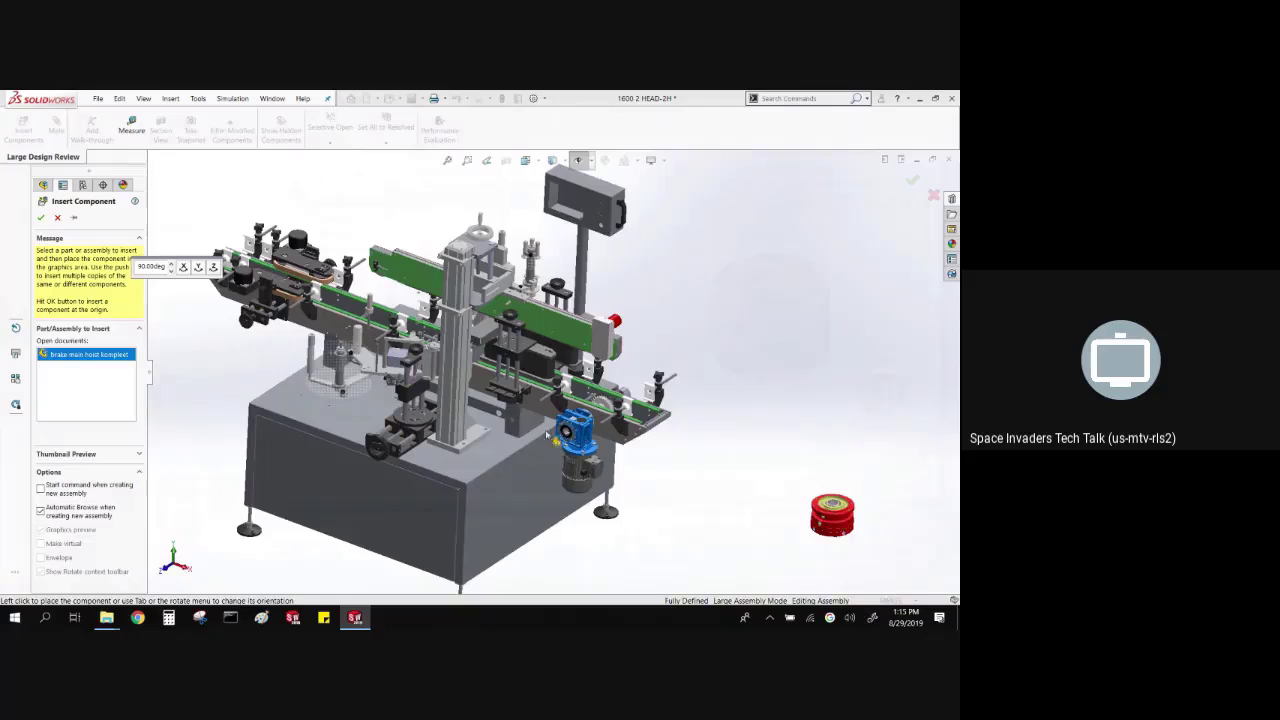
{"action": "scroll", "coordinate": [643, 470], "scroll_direction": "down", "scroll_amount": 4}
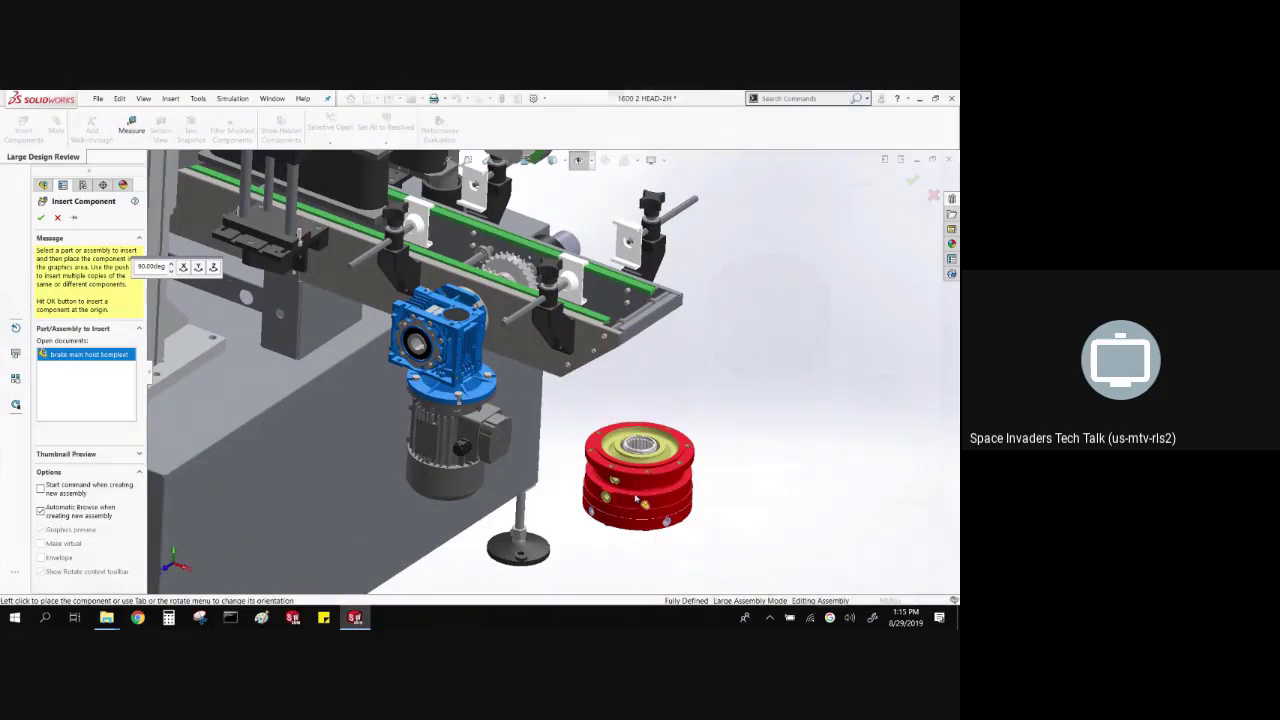
{"action": "left_click", "coordinate": [639, 490]}
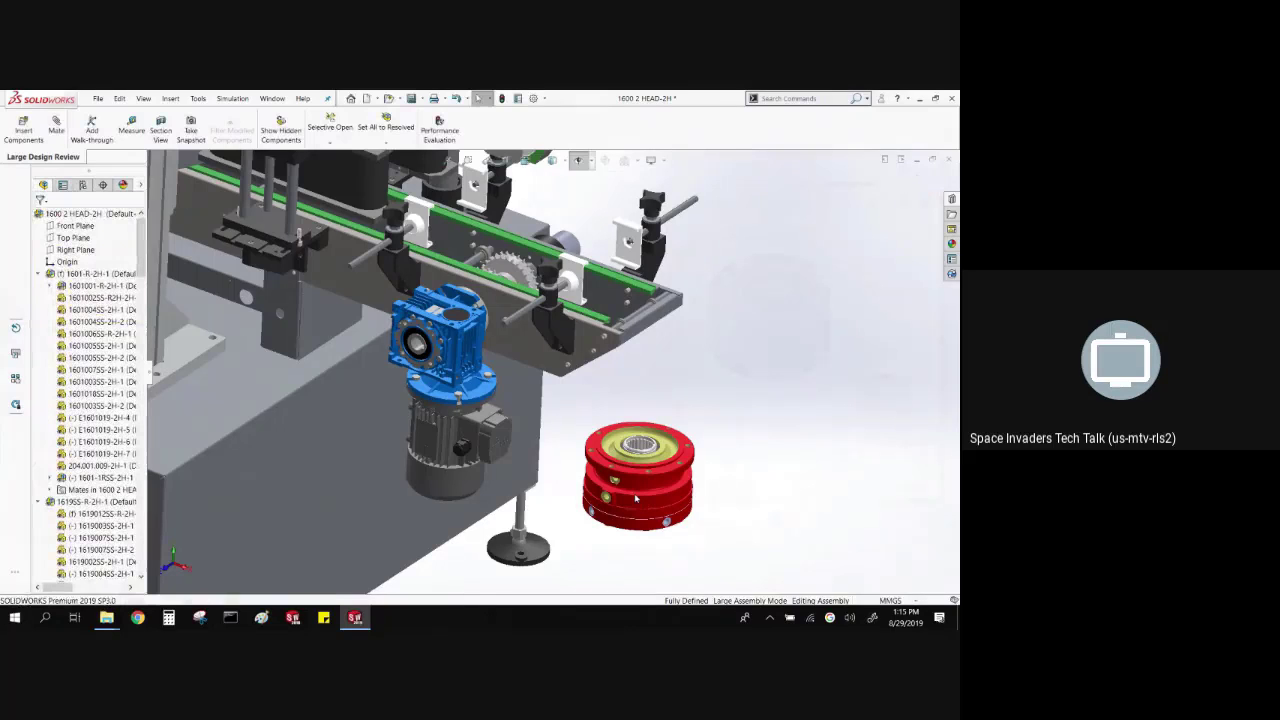
{"action": "scroll", "coordinate": [636, 497], "scroll_direction": "up", "scroll_amount": 4}
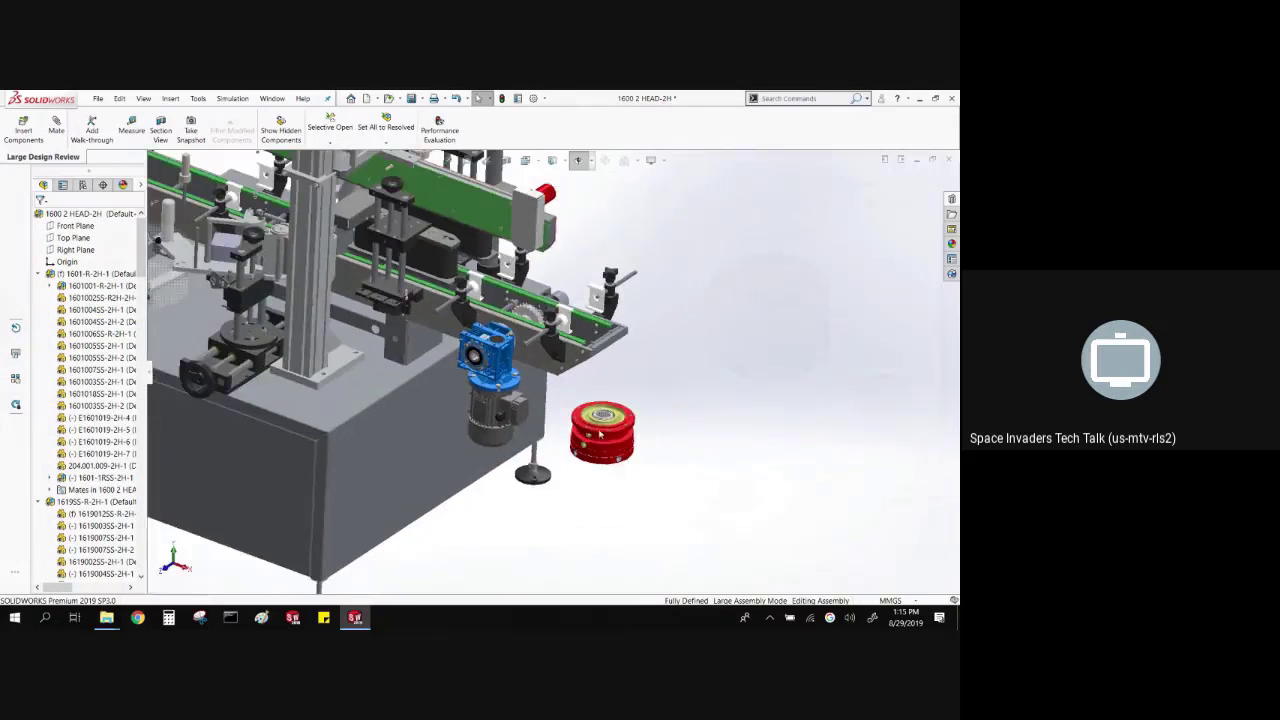
{"action": "left_click_drag", "start_coordinate": [667, 433], "coordinate": [703, 406]}
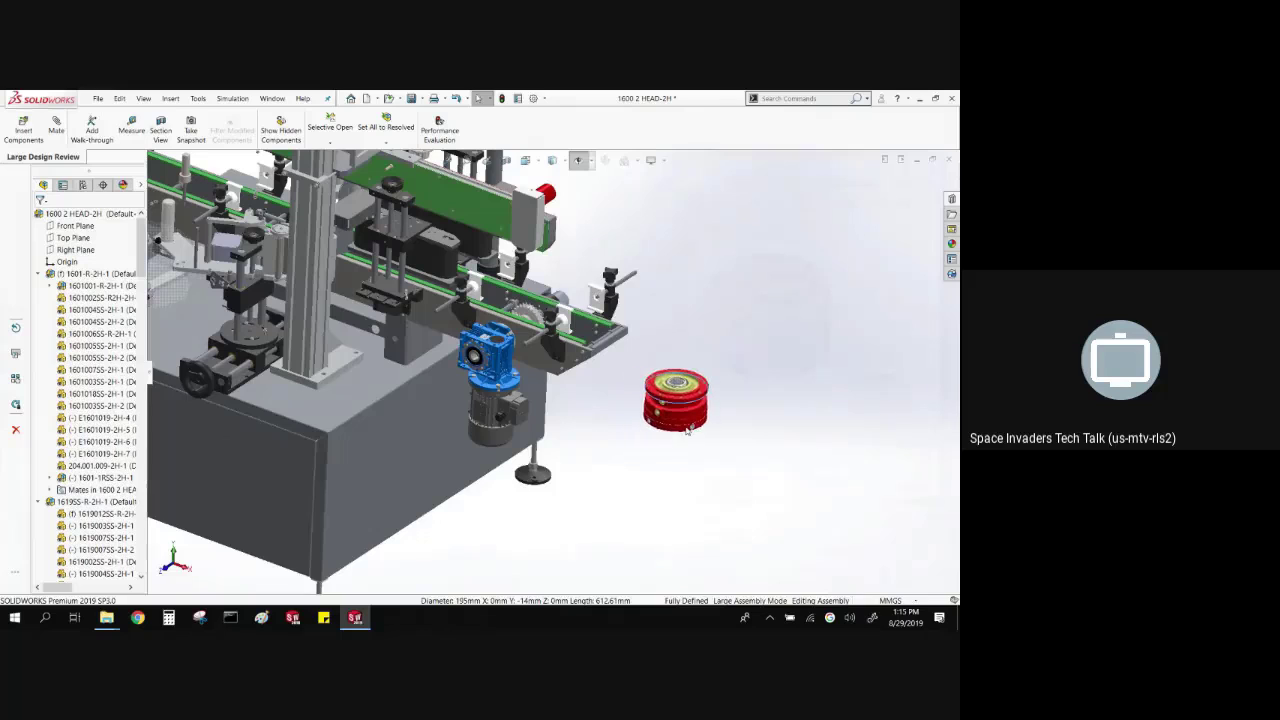
- Check which documents are currently open in SOLIDWORKS and view the file details of 1600 2 HEAD-2H
{"action": "left_click", "coordinate": [951, 214]}
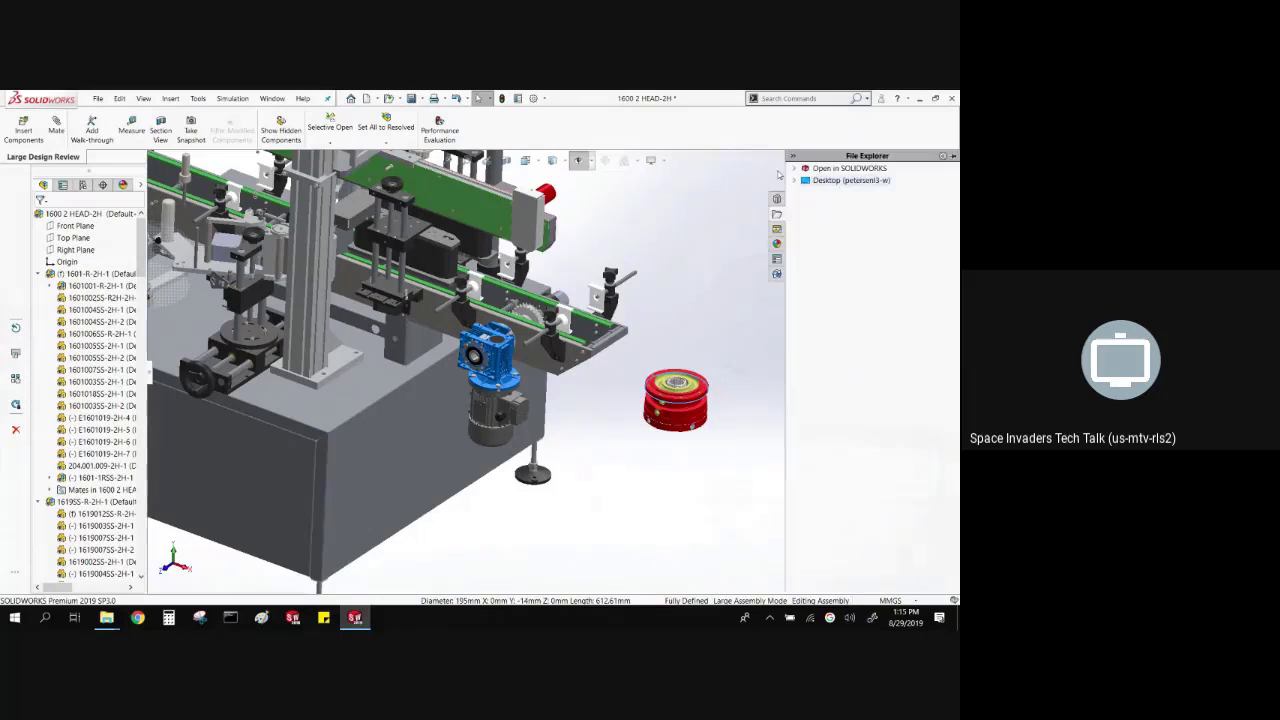
{"action": "left_click", "coordinate": [795, 170]}
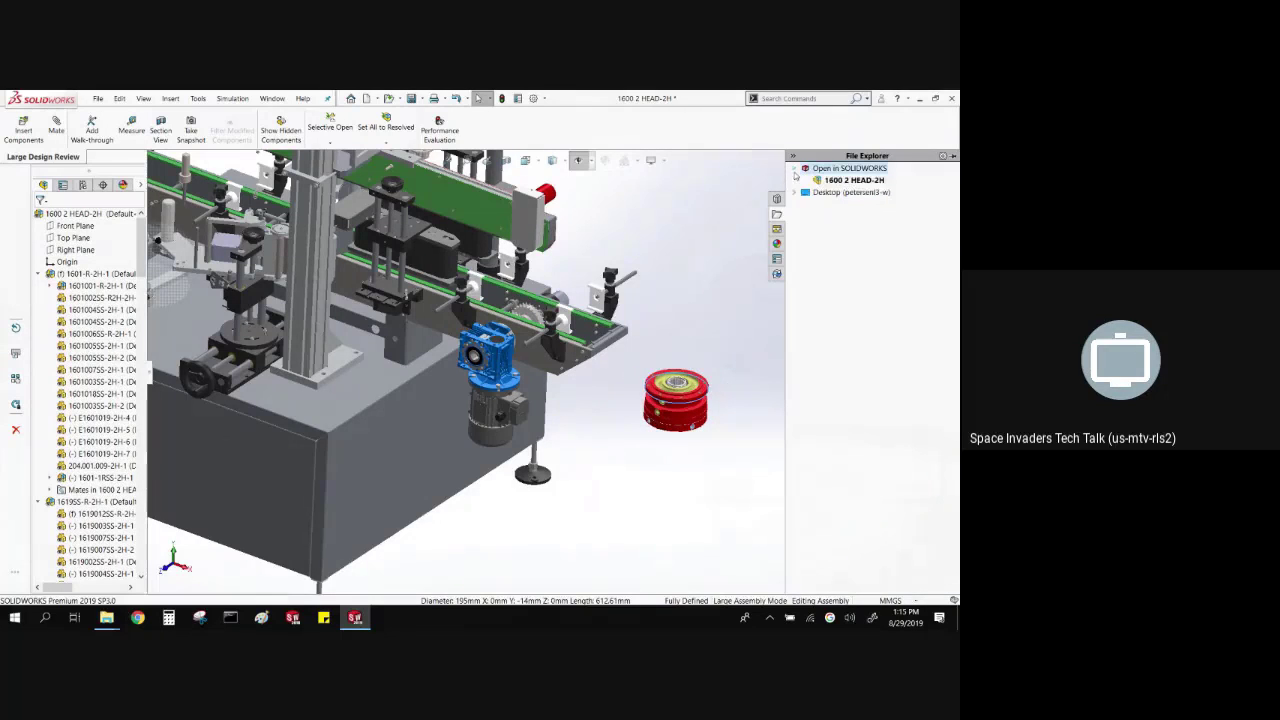
{"action": "mouse_move", "coordinate": [853, 185]}
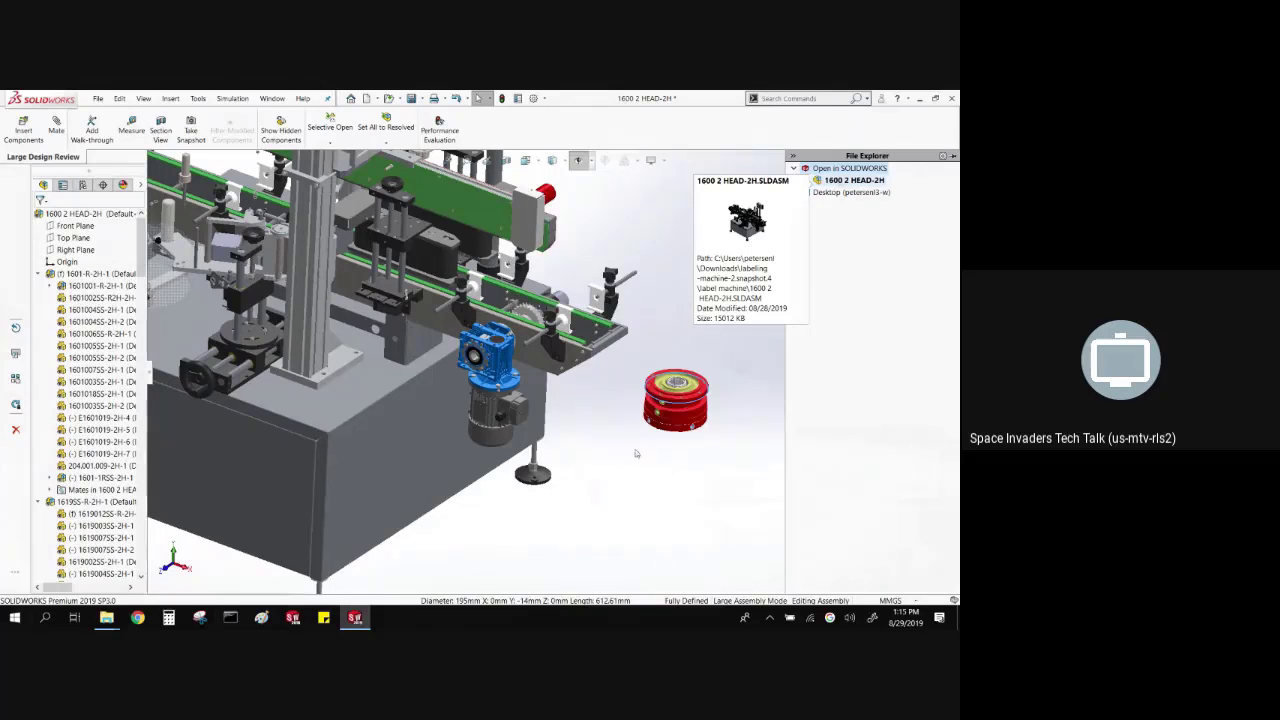
- Move the red brake below the blue gear motor and rotate it so its flange end faces sideways
{"action": "left_click_drag", "start_coordinate": [680, 415], "coordinate": [640, 462]}
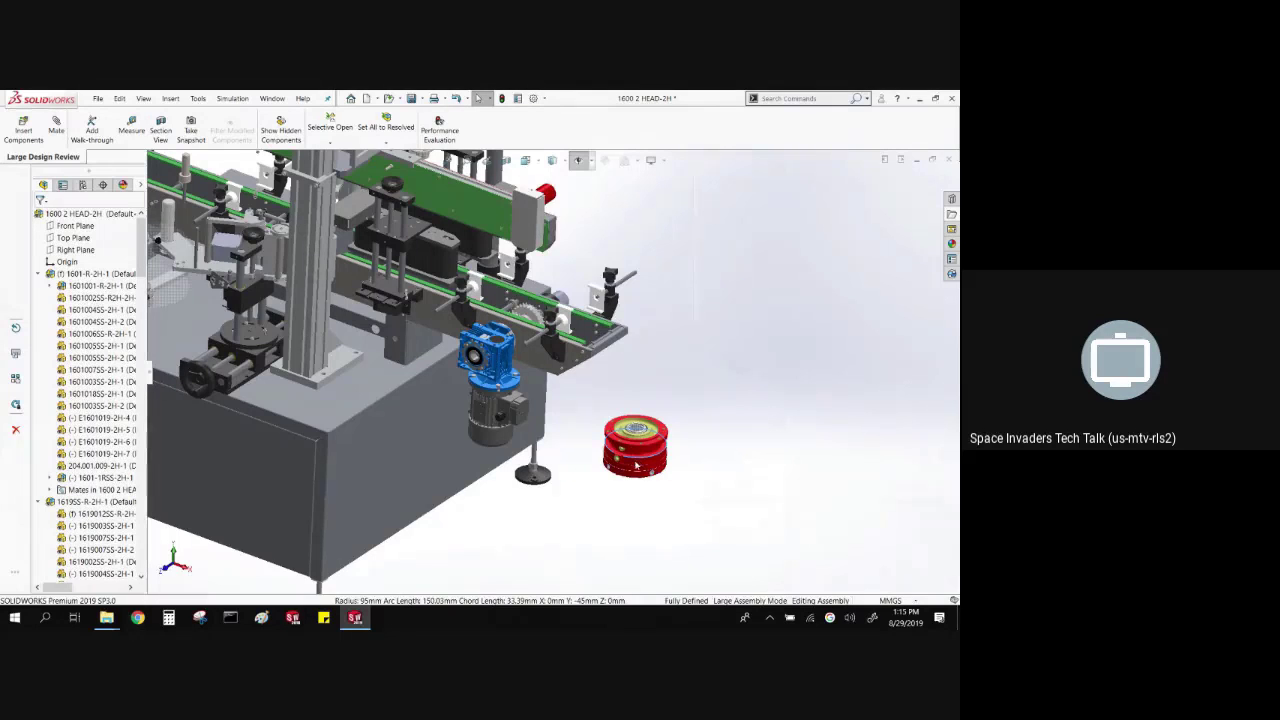
{"action": "scroll", "coordinate": [636, 460], "scroll_direction": "down", "scroll_amount": 5}
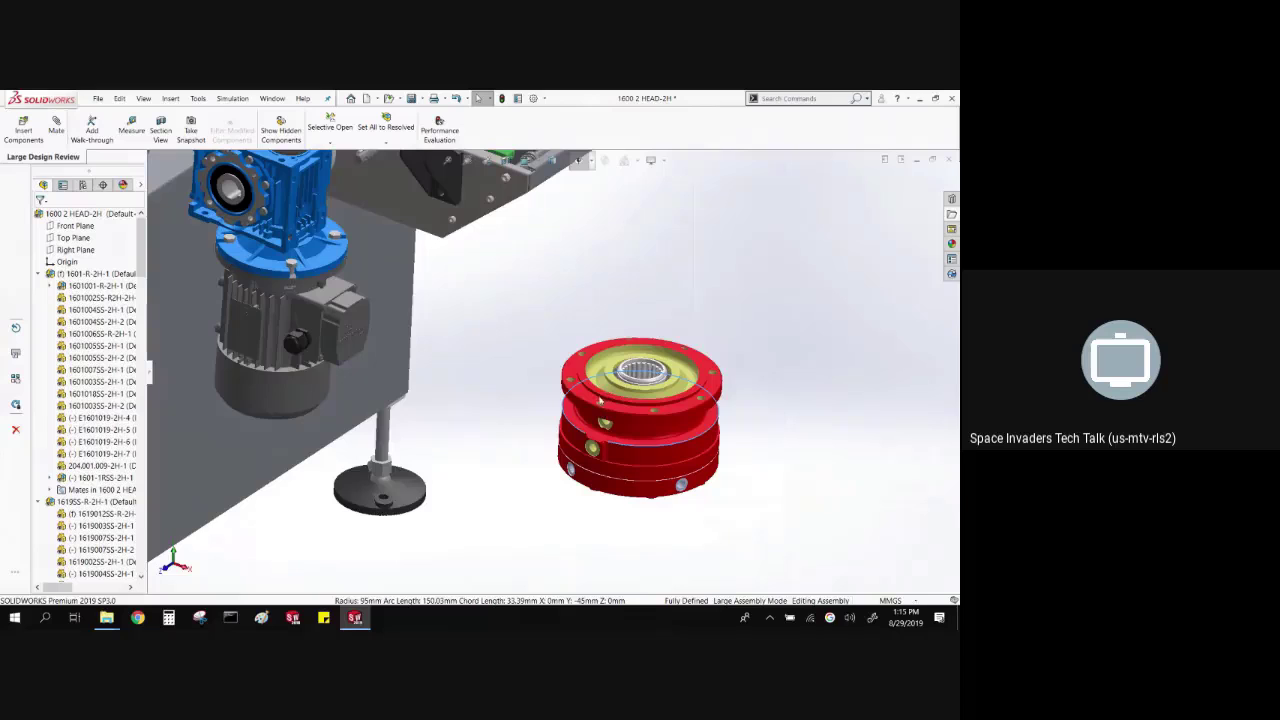
{"action": "mouse_move", "coordinate": [636, 460]}
{"action": "right_mouse_down"}
{"action": "mouse_move", "coordinate": [435, 387]}
{"action": "mouse_move", "coordinate": [624, 441]}
{"action": "right_mouse_up"}
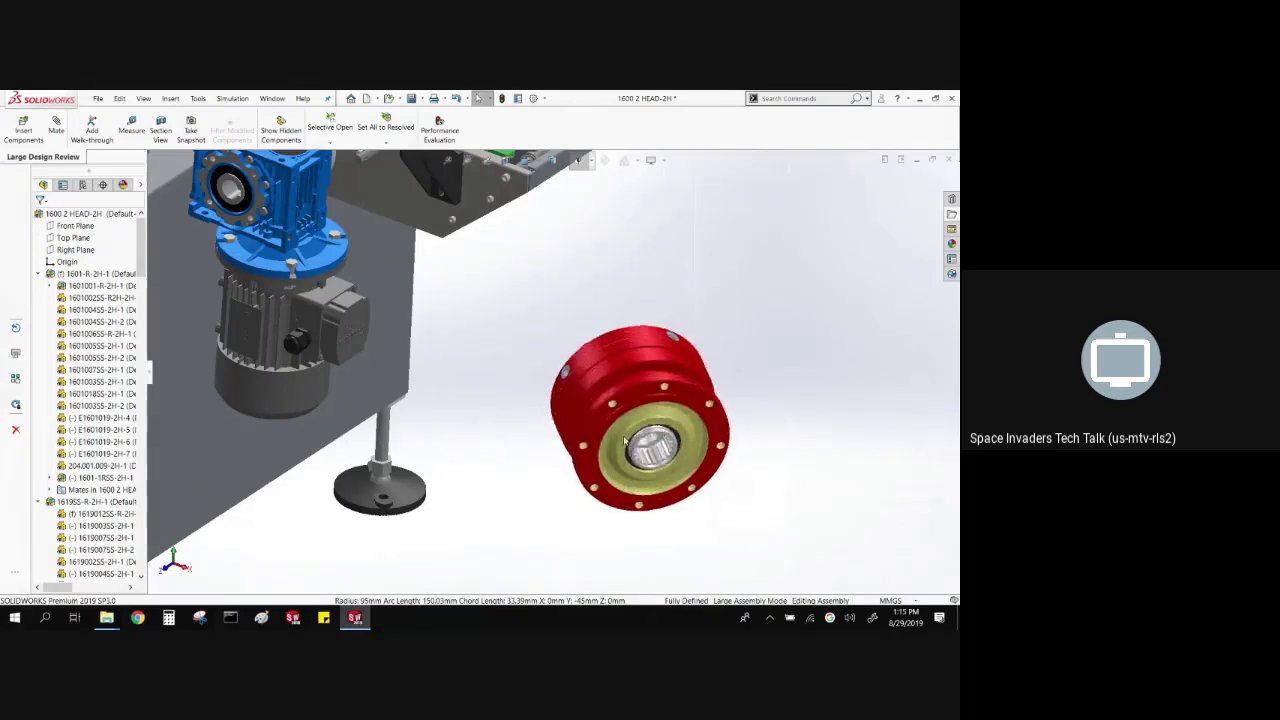
{"action": "left_click", "coordinate": [624, 441]}
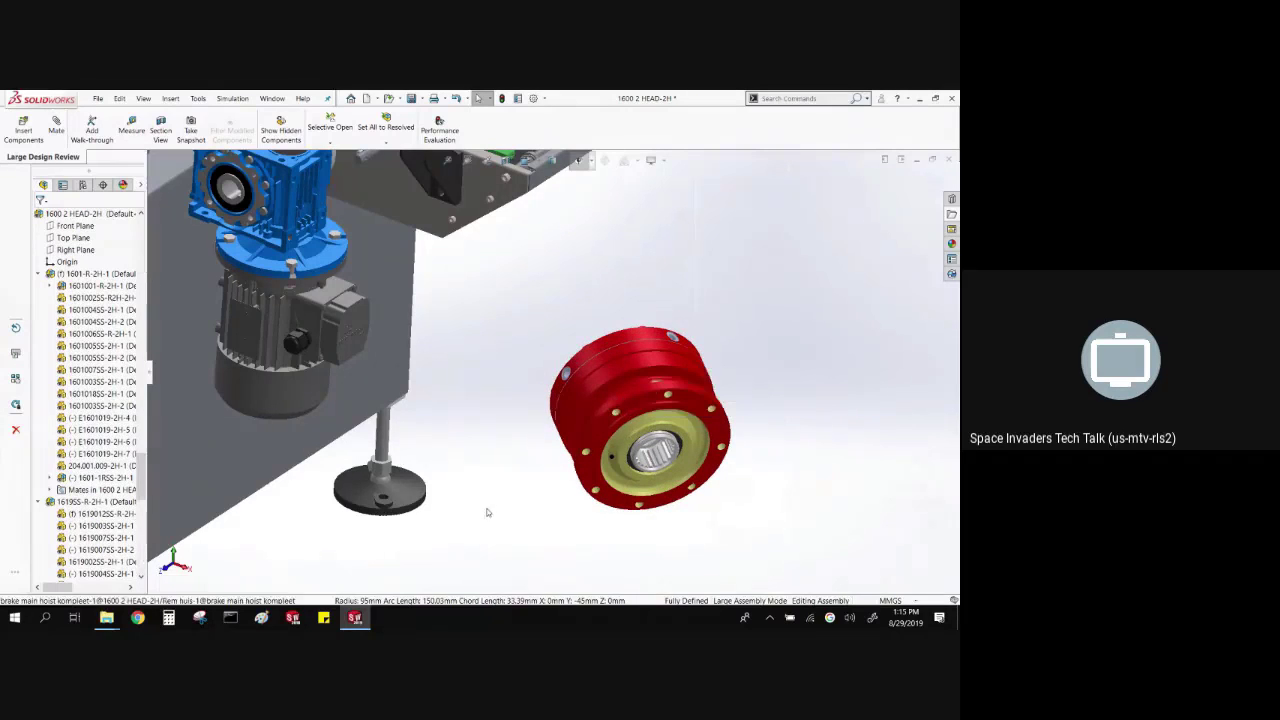
{"action": "left_click_drag", "start_coordinate": [630, 430], "coordinate": [470, 514]}
{"action": "scroll", "coordinate": [560, 385], "scroll_direction": "up", "scroll_amount": 5}
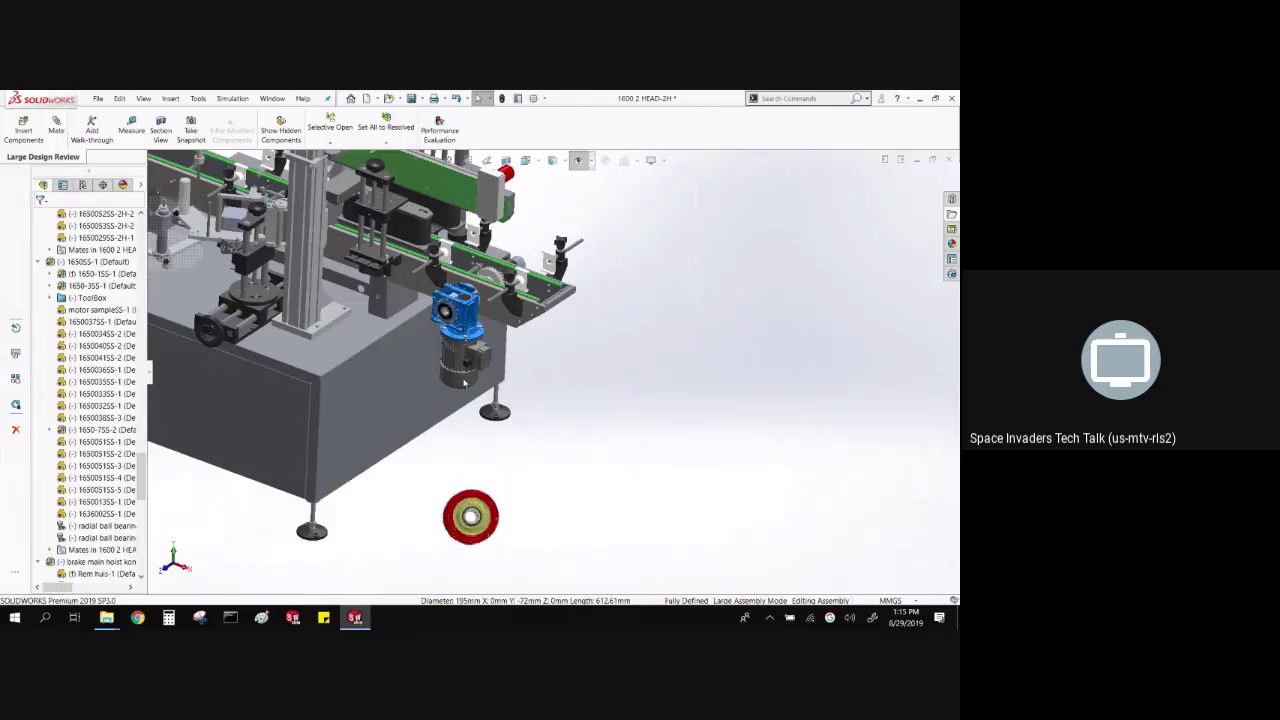
{"action": "left_click_drag", "start_coordinate": [464, 383], "coordinate": [406, 423]}
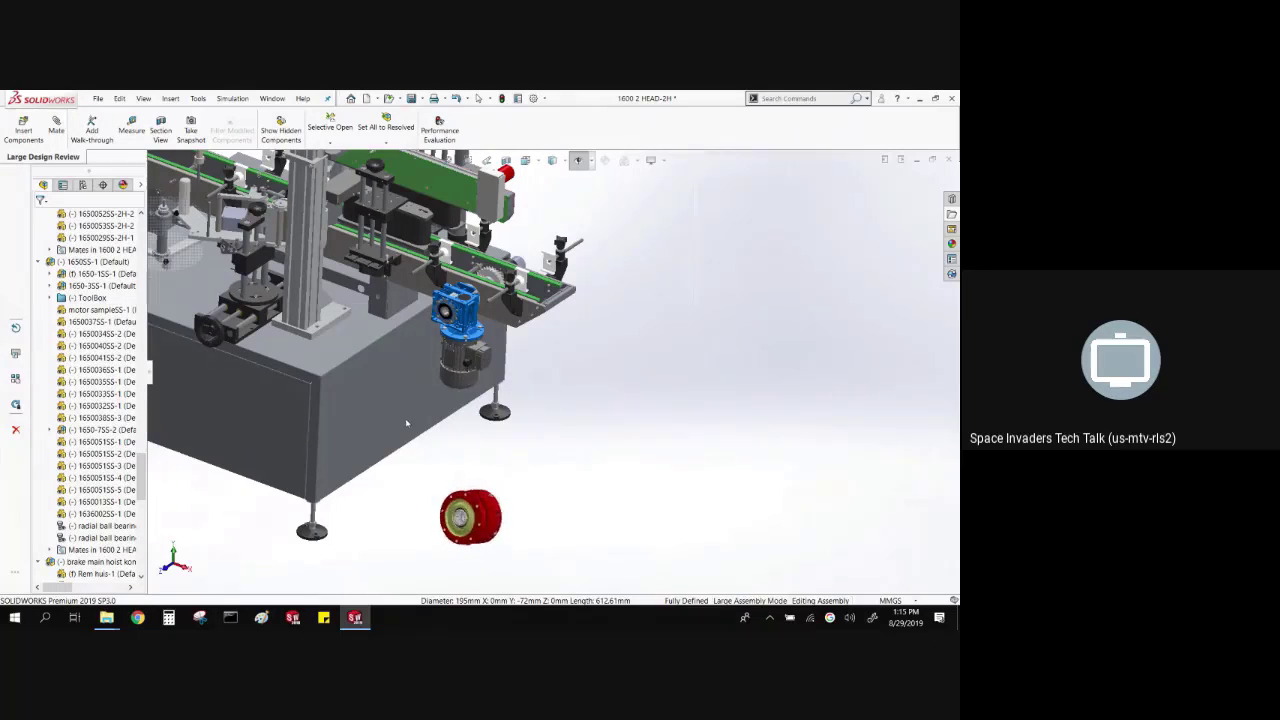
- Add a concentric mate between the brake's outer cylindrical face and the round bore of the blue gearbox
{"action": "scroll", "coordinate": [634, 535], "scroll_direction": "down", "scroll_amount": 2}
{"action": "mouse_move", "coordinate": [474, 431]}
{"action": "middle_mouse_down"}
{"action": "mouse_move", "coordinate": [437, 443]}
{"action": "mouse_move", "coordinate": [490, 420]}
{"action": "middle_mouse_up"}
{"action": "scroll", "coordinate": [741, 424], "scroll_direction": "down", "scroll_amount": 2}
{"action": "scroll", "coordinate": [460, 302], "scroll_direction": "up", "scroll_amount": 2}
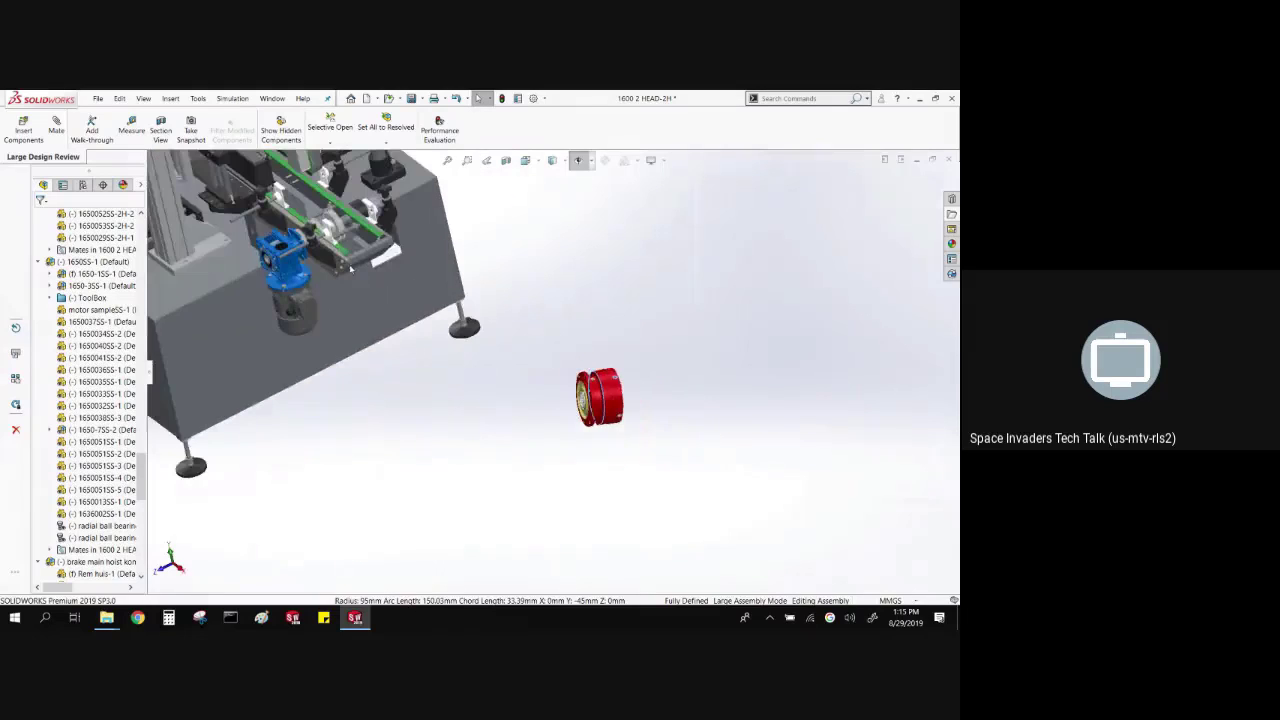
{"action": "scroll", "coordinate": [293, 372], "scroll_direction": "down", "scroll_amount": 2}
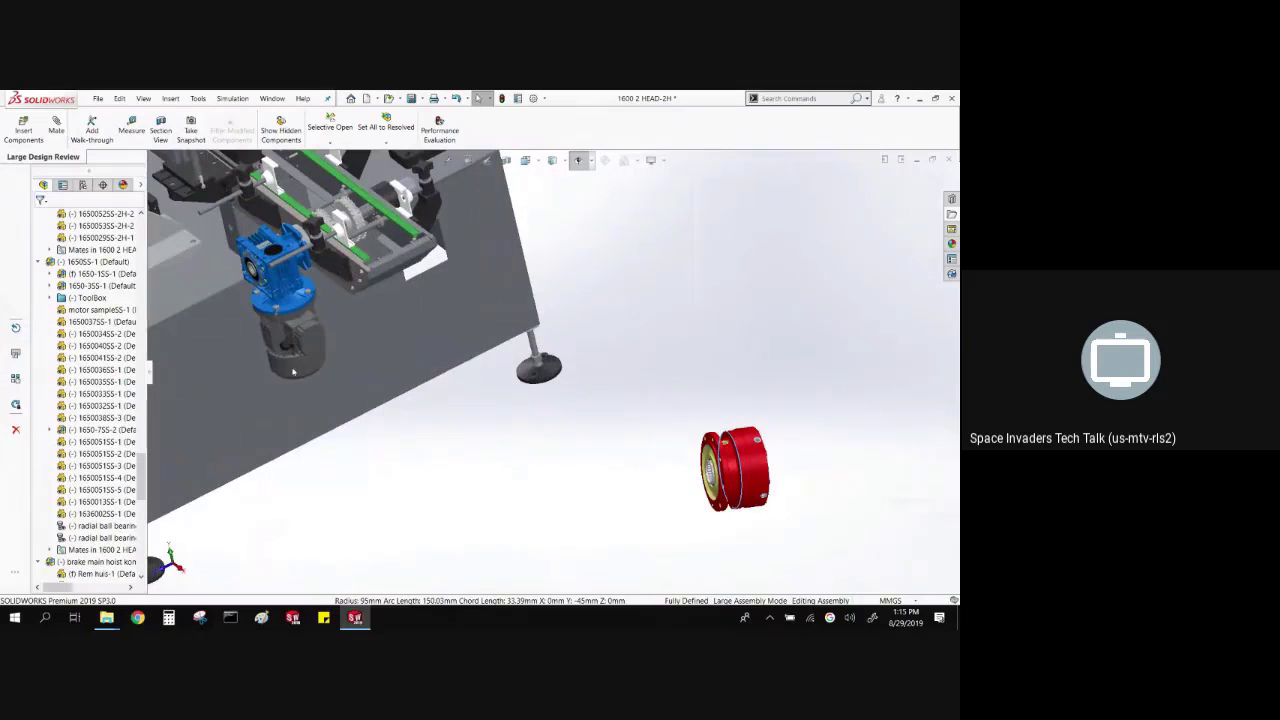
{"action": "left_click", "coordinate": [745, 459]}
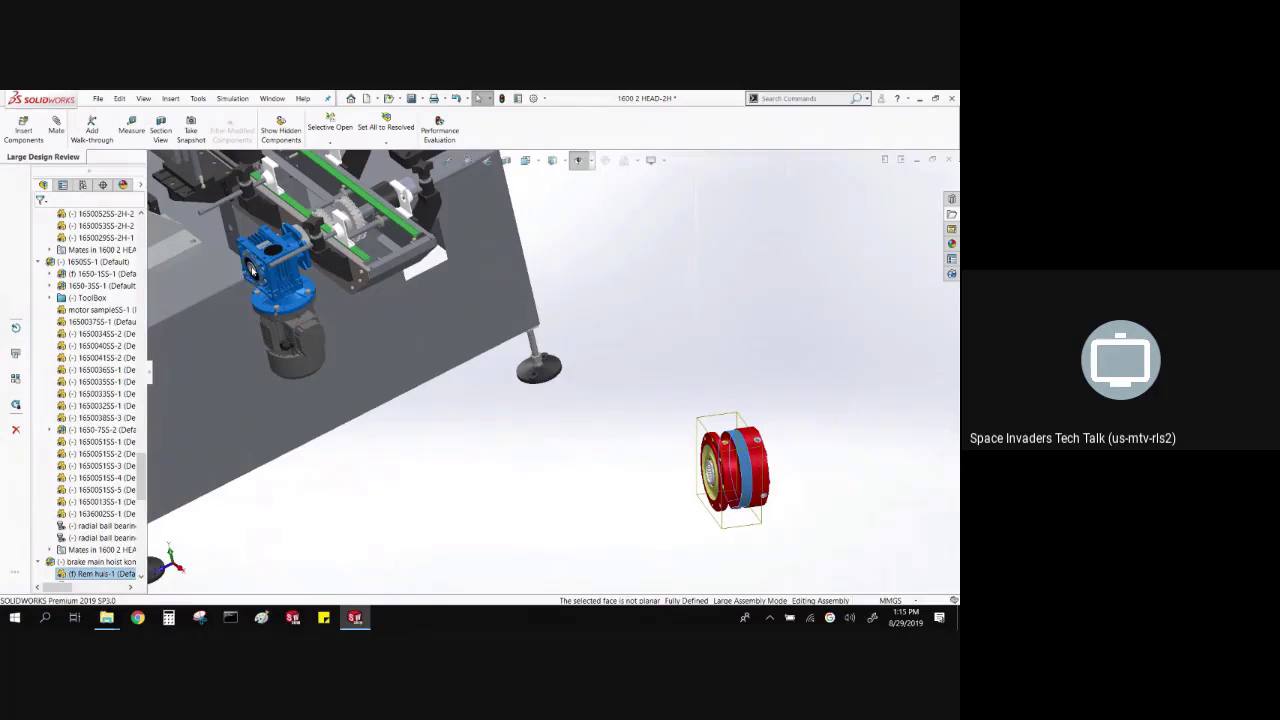
{"action": "left_click", "coordinate": [262, 262]}
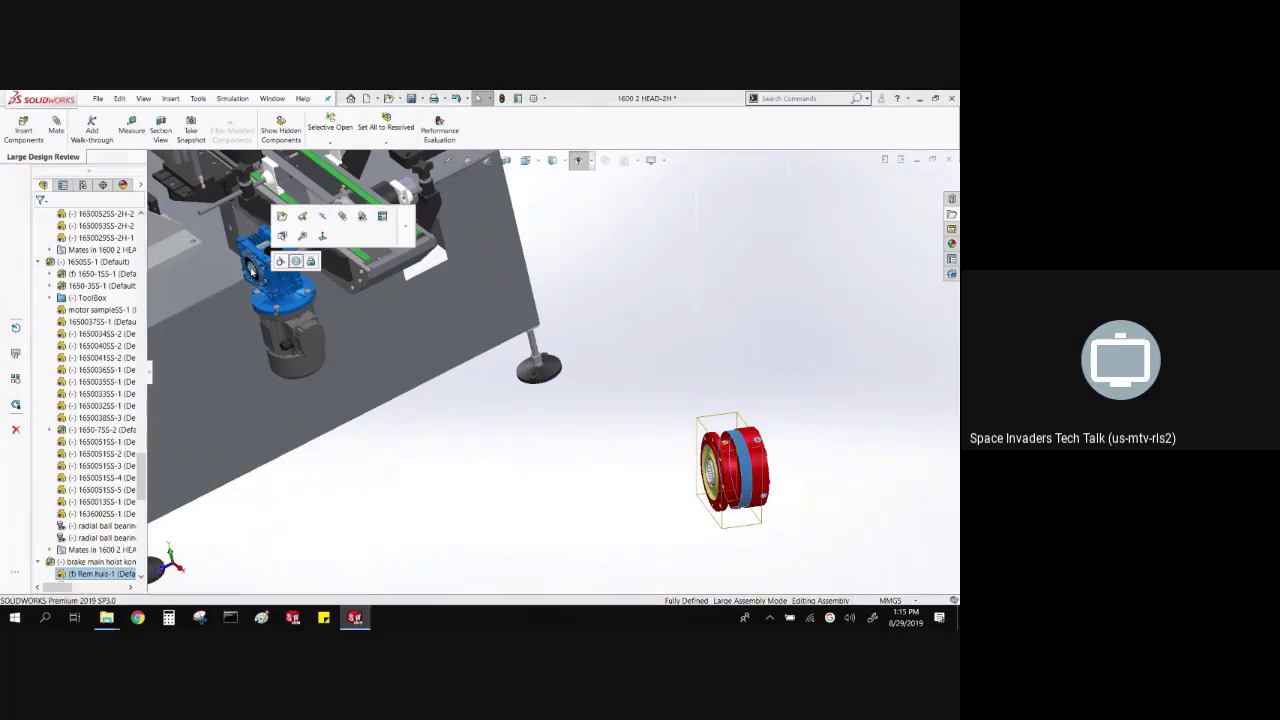
{"action": "left_click", "coordinate": [295, 261]}
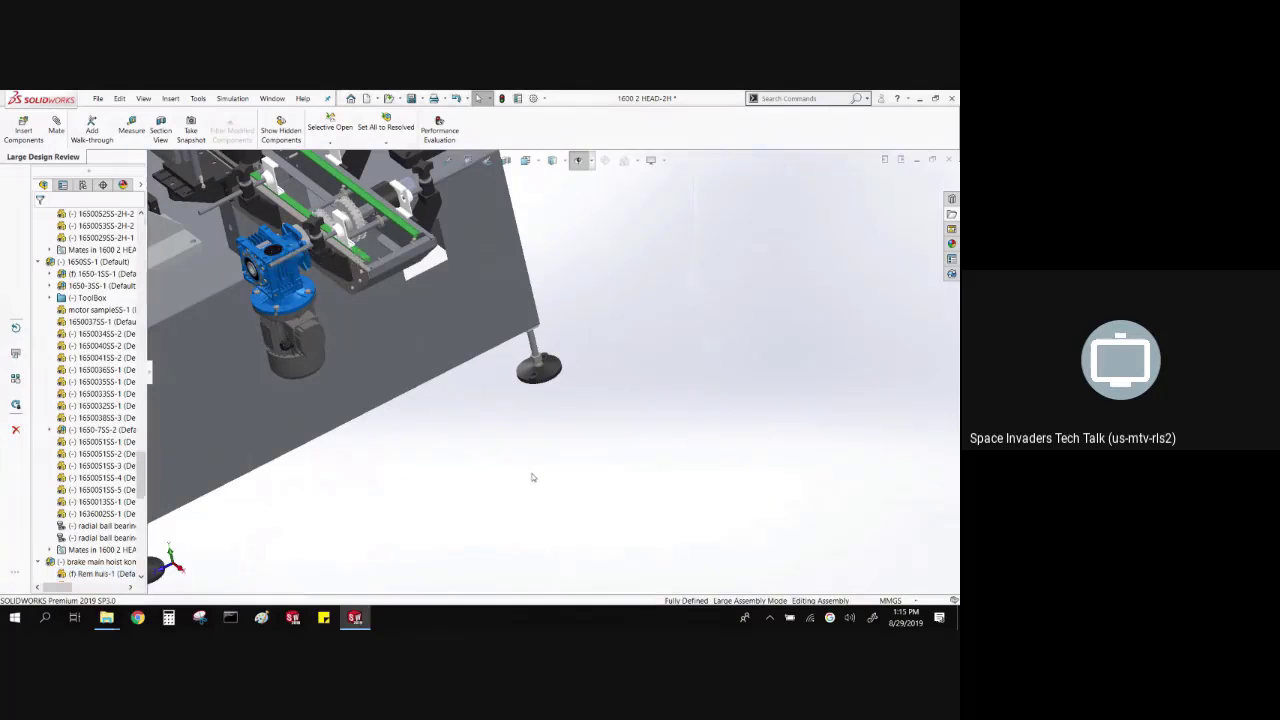
- Slide the brake along its mated axis until it sits next to the blue gearbox
{"action": "key", "text": "f"}
{"action": "scroll", "coordinate": [674, 287], "scroll_direction": "down", "scroll_amount": 3}
{"action": "scroll", "coordinate": [95, 380], "scroll_direction": "up", "scroll_amount": 3}
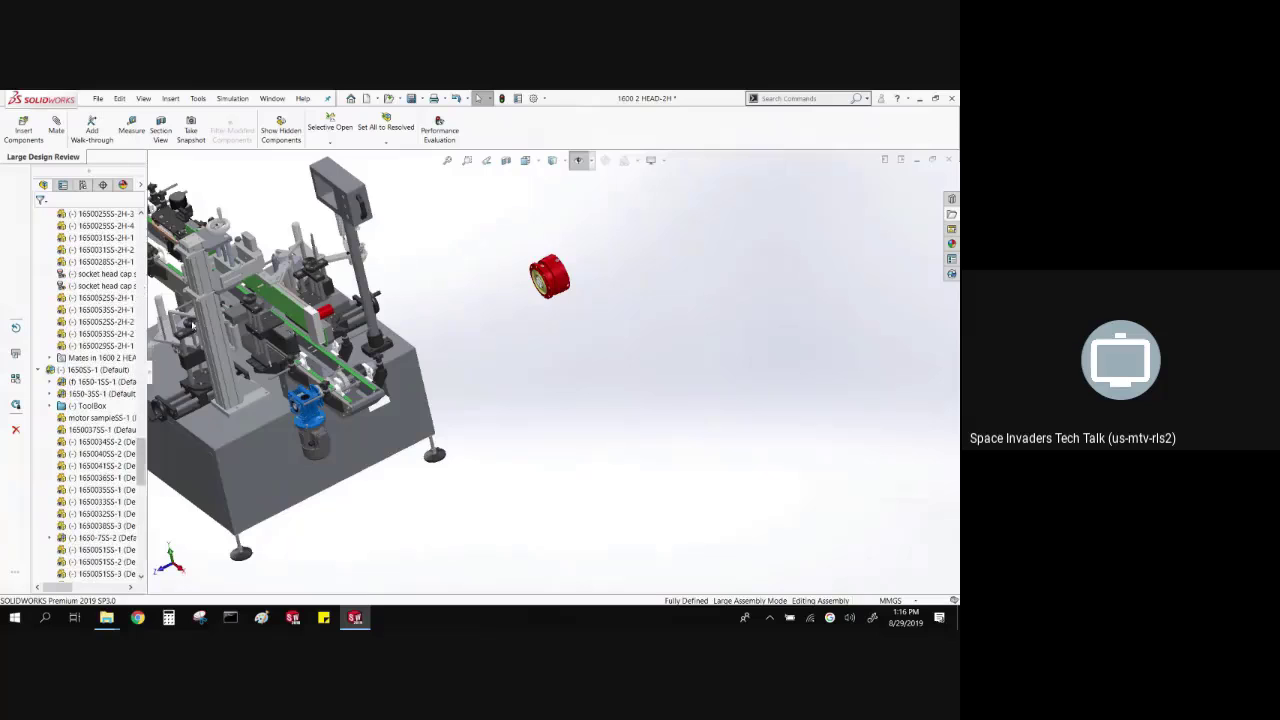
{"action": "scroll", "coordinate": [543, 347], "scroll_direction": "up", "scroll_amount": 3}
{"action": "scroll", "coordinate": [245, 344], "scroll_direction": "down", "scroll_amount": 2}
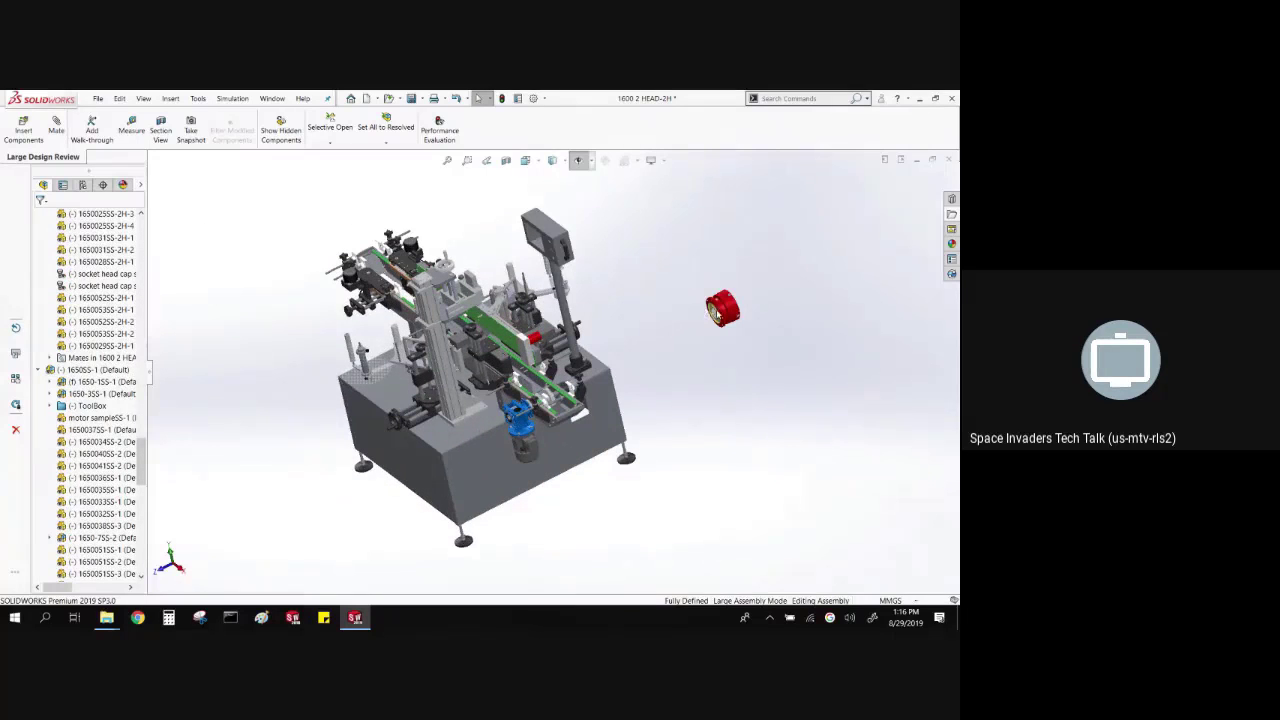
{"action": "left_click_drag", "start_coordinate": [716, 312], "coordinate": [466, 458]}
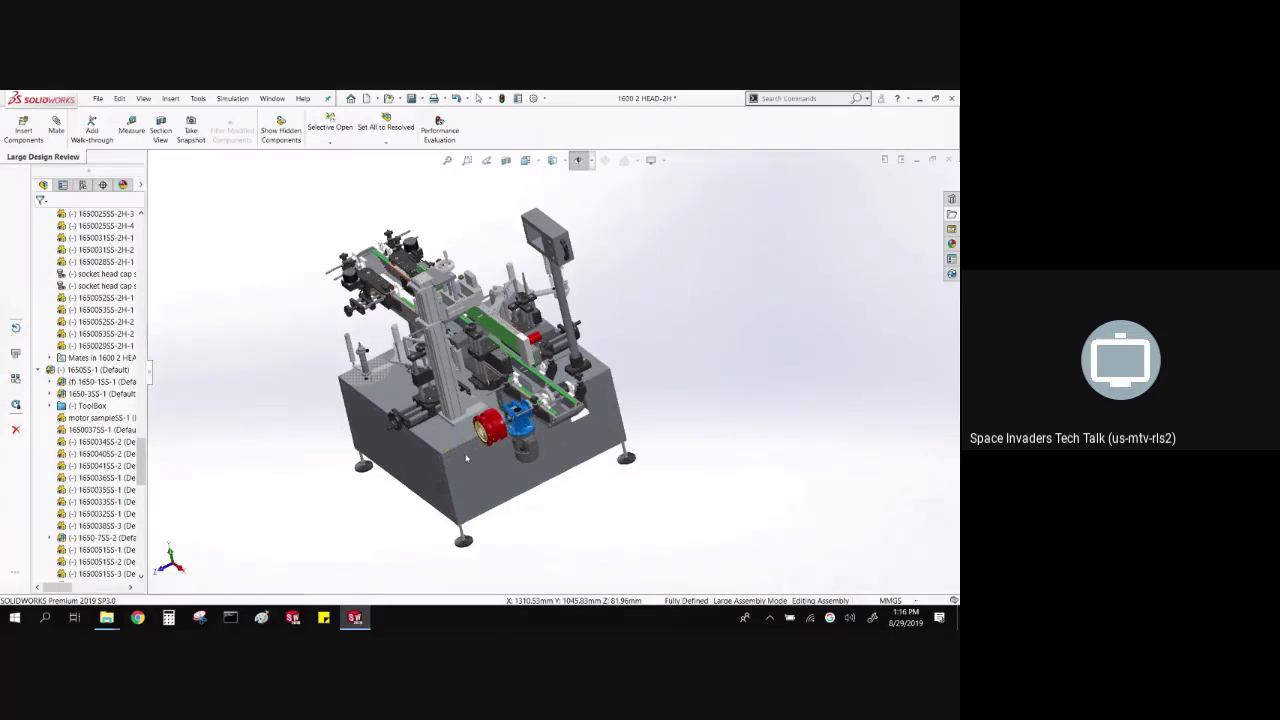
{"action": "scroll", "coordinate": [490, 430], "scroll_direction": "down", "scroll_amount": 5}
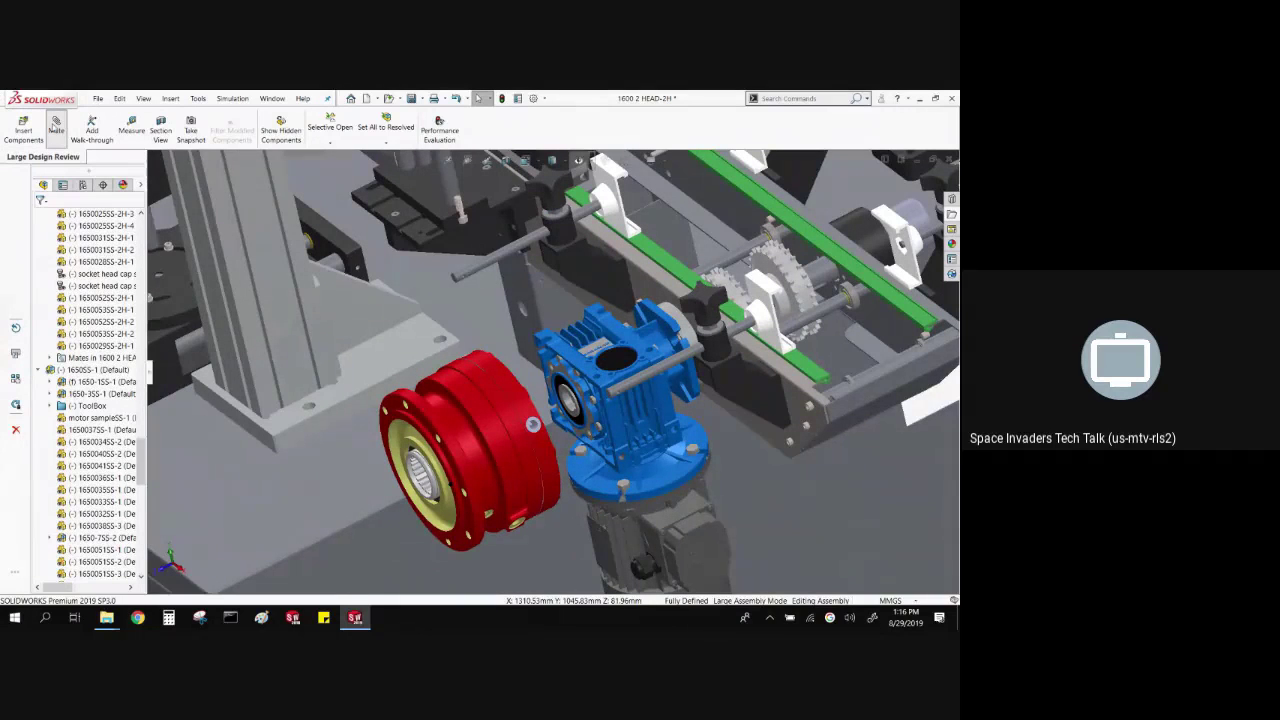
- Start a mate from the selected brake vertex and review the available standard and advanced mate types
{"action": "left_click", "coordinate": [56, 124]}
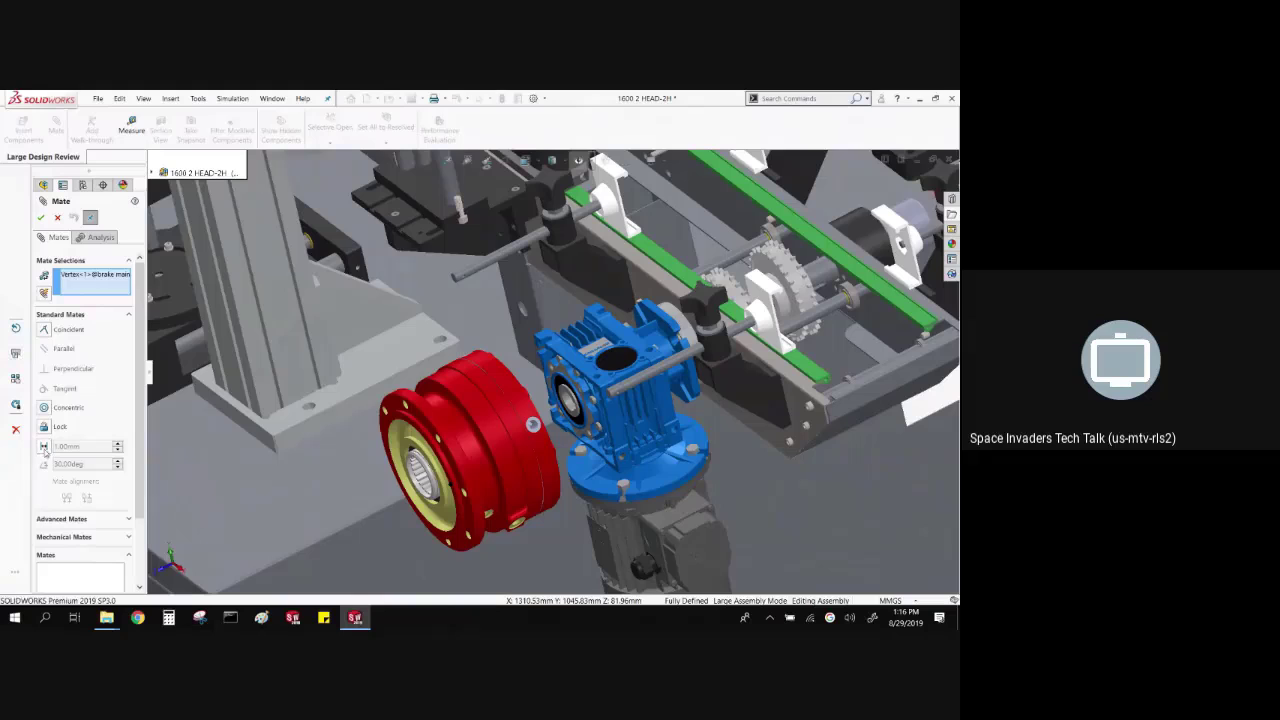
{"action": "scroll", "coordinate": [140, 410], "scroll_direction": "down", "scroll_amount": 2}
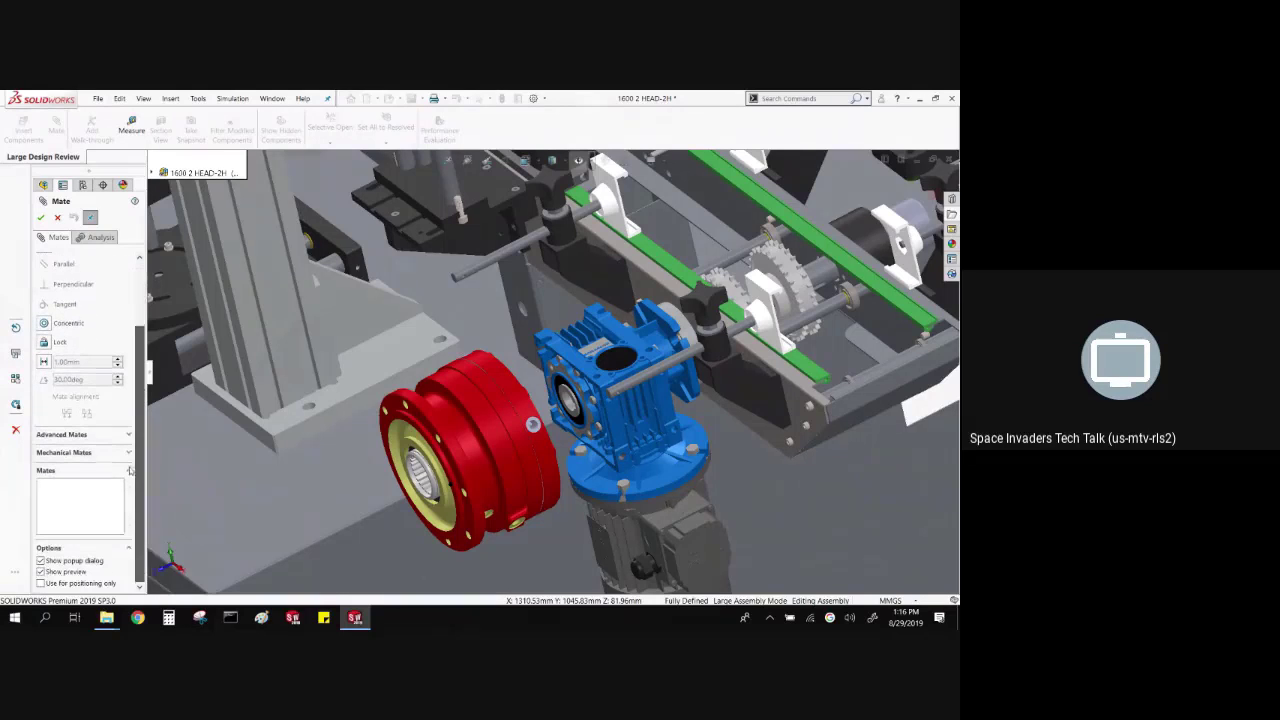
{"action": "left_click", "coordinate": [127, 435]}
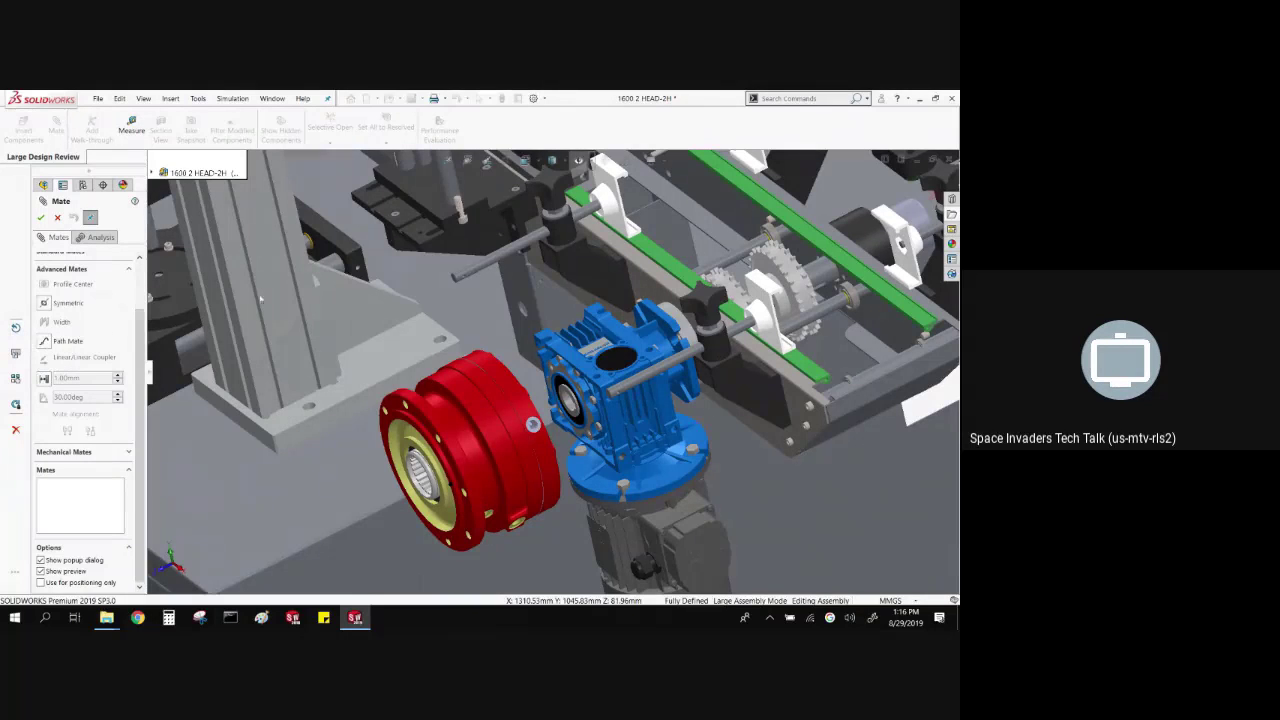
{"action": "scroll", "coordinate": [141, 288], "scroll_direction": "up", "scroll_amount": 1}
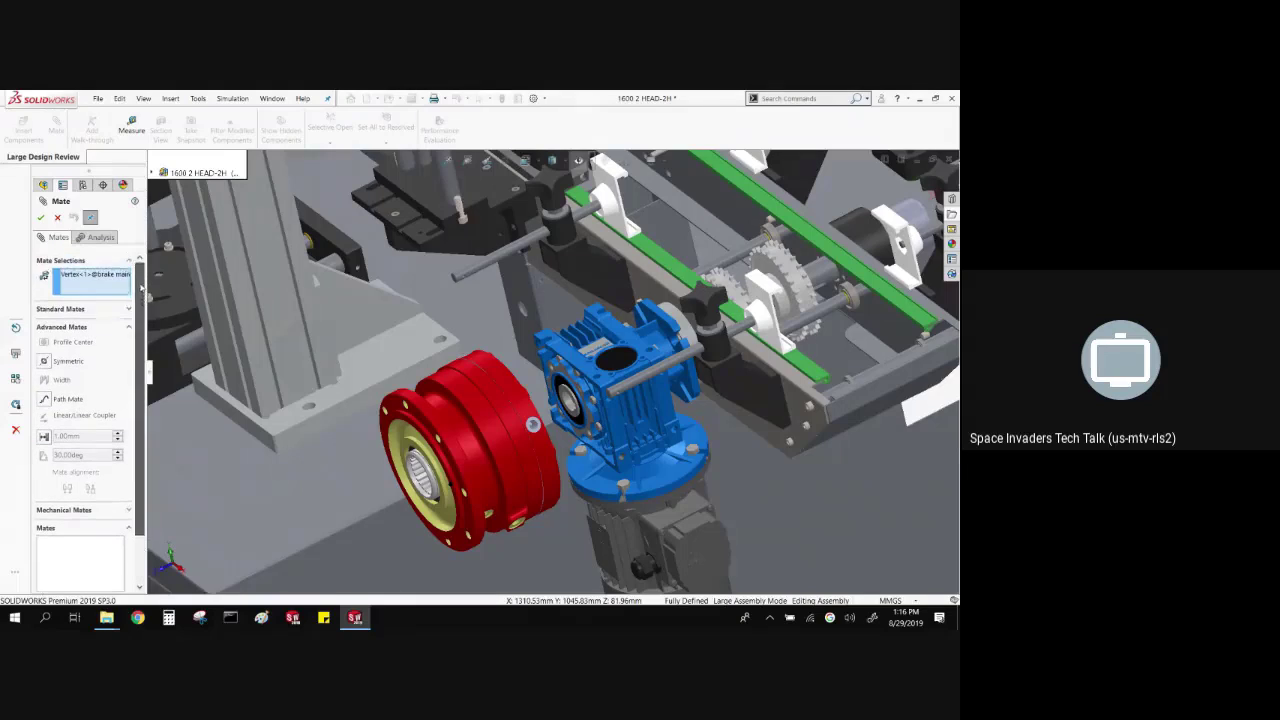
{"action": "left_click", "coordinate": [66, 310]}
- Add a 2 mm distance mate between the brake's selected vertex and the flat mounting face around the blue gearbox's bore
{"action": "left_click", "coordinate": [44, 446]}
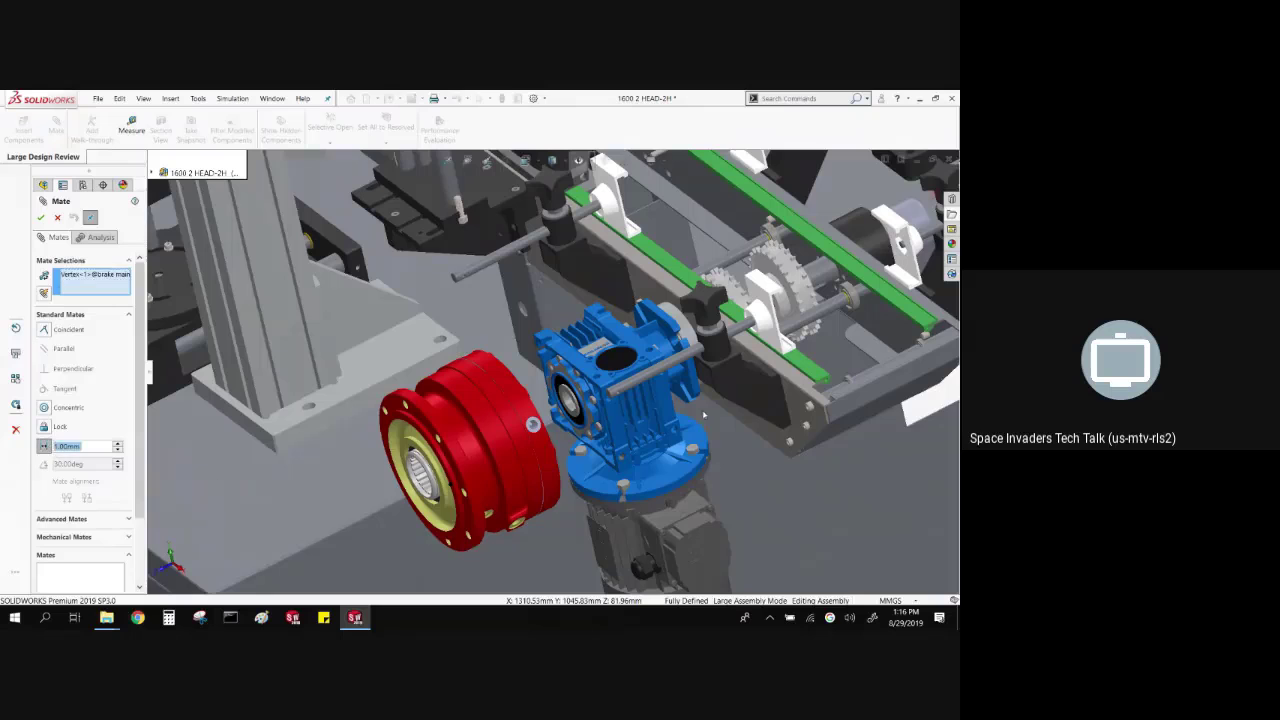
{"action": "scroll", "coordinate": [562, 412], "scroll_direction": "down", "scroll_amount": 6}
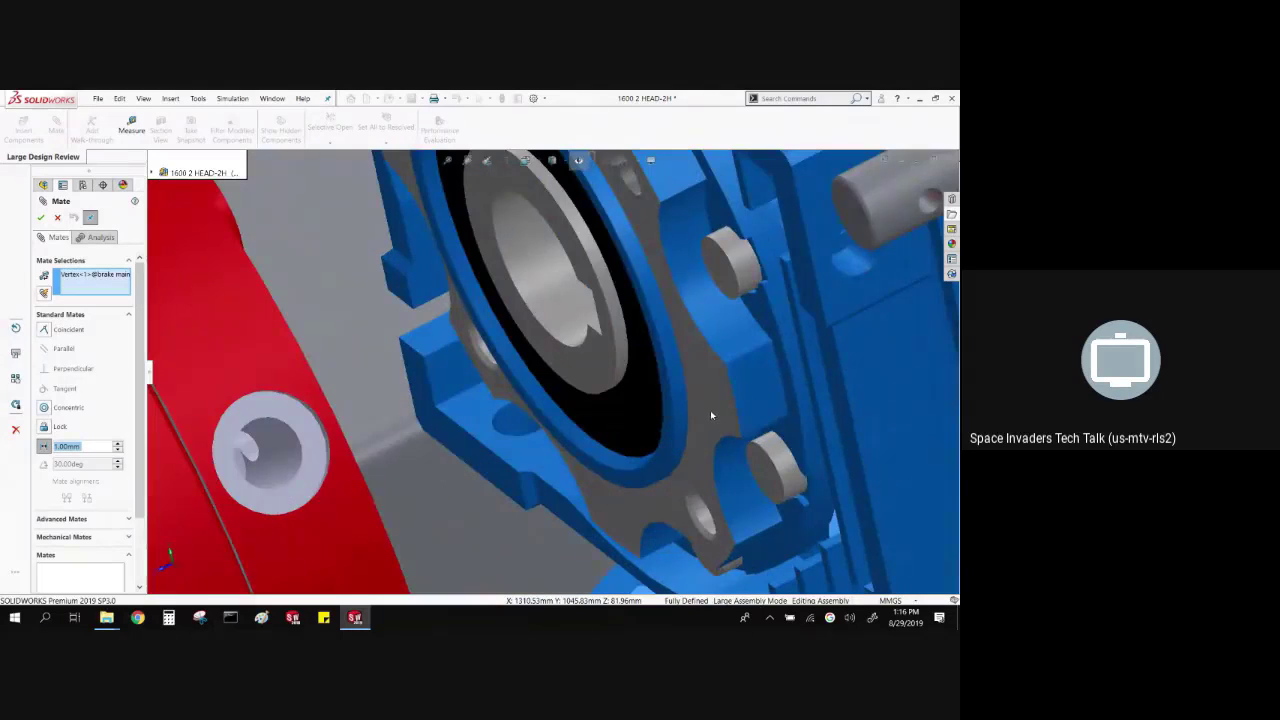
{"action": "left_click", "coordinate": [704, 414]}
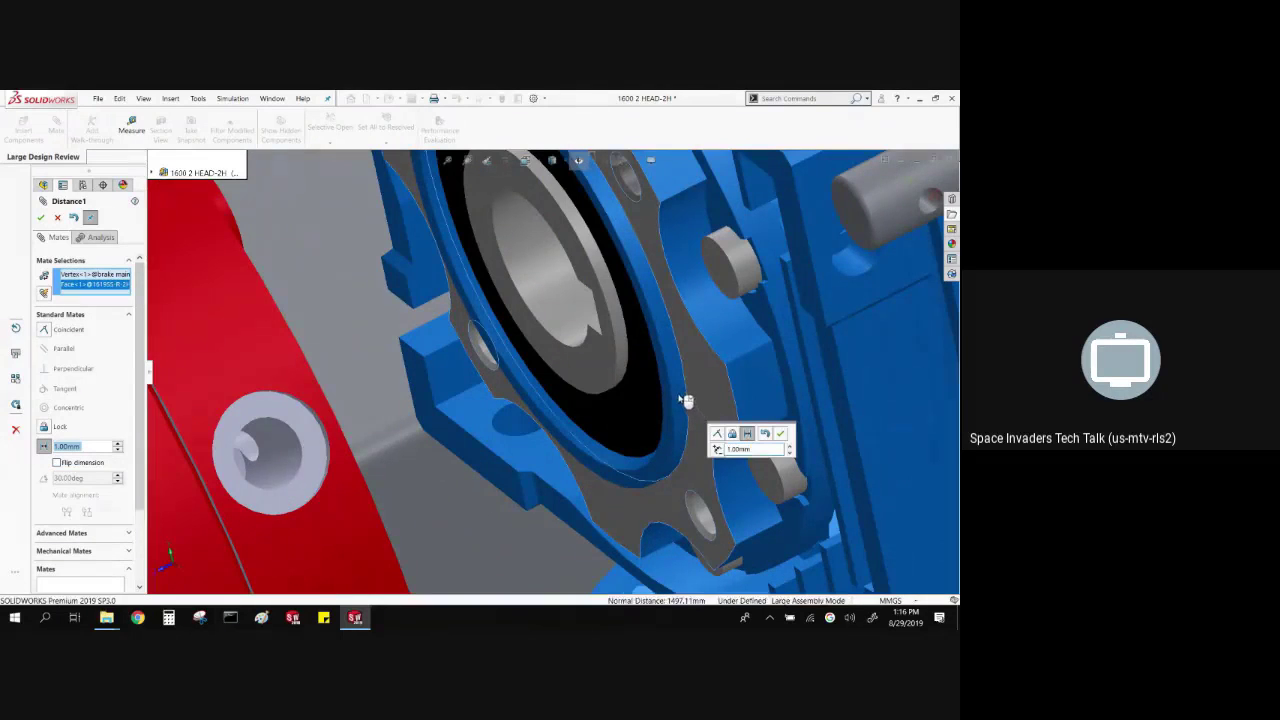
{"action": "scroll", "coordinate": [687, 400], "scroll_direction": "up", "scroll_amount": 8}
{"action": "scroll", "coordinate": [718, 448], "scroll_direction": "down", "scroll_amount": 2}
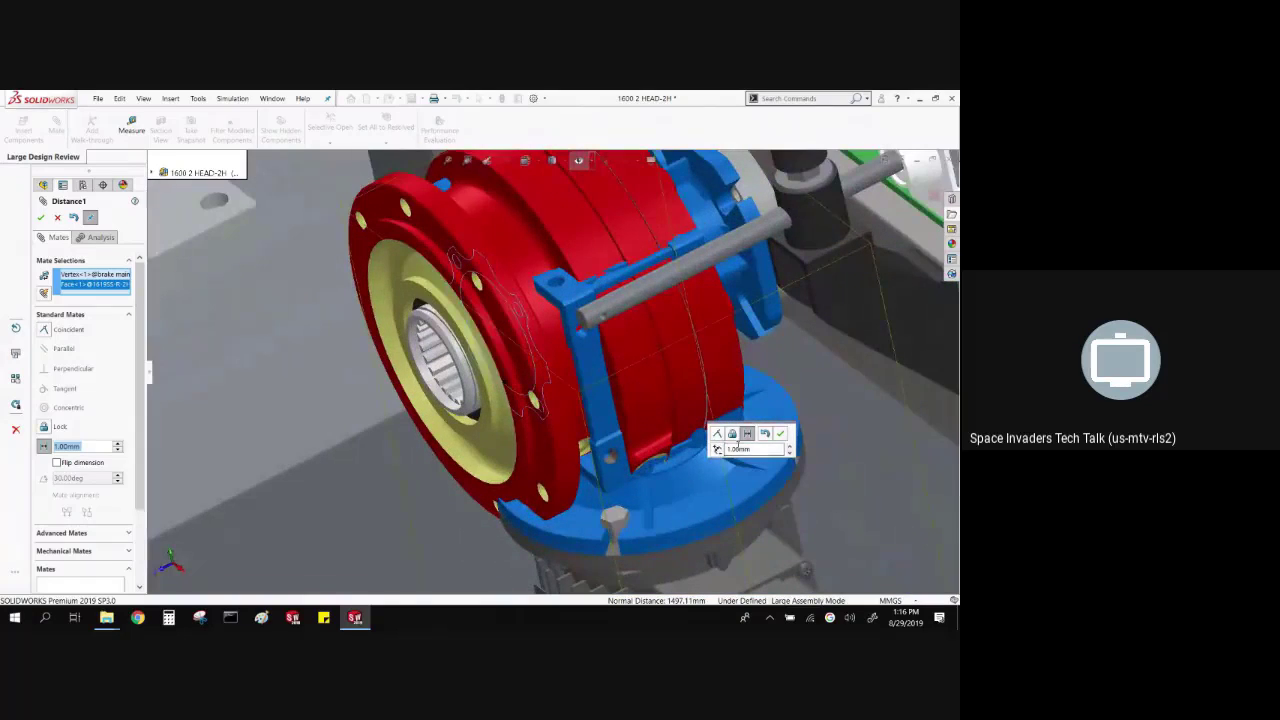
{"action": "left_click", "coordinate": [740, 449]}
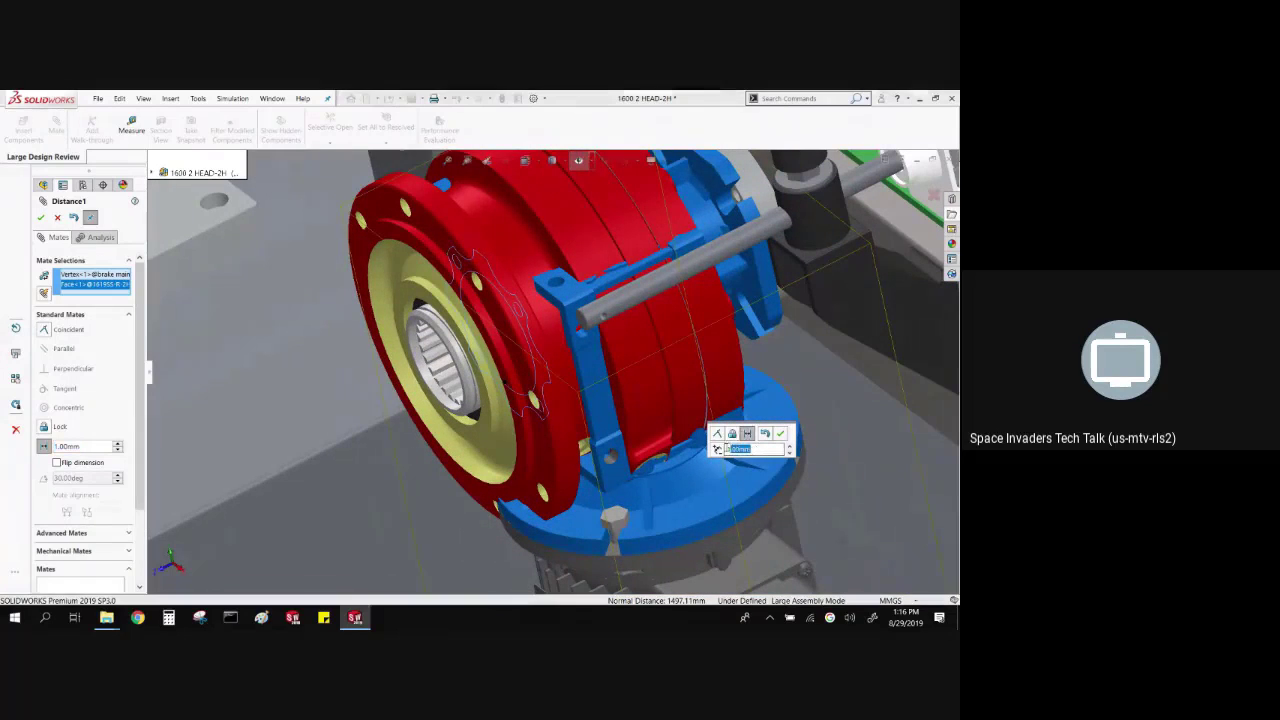
{"action": "type", "text": "3"}
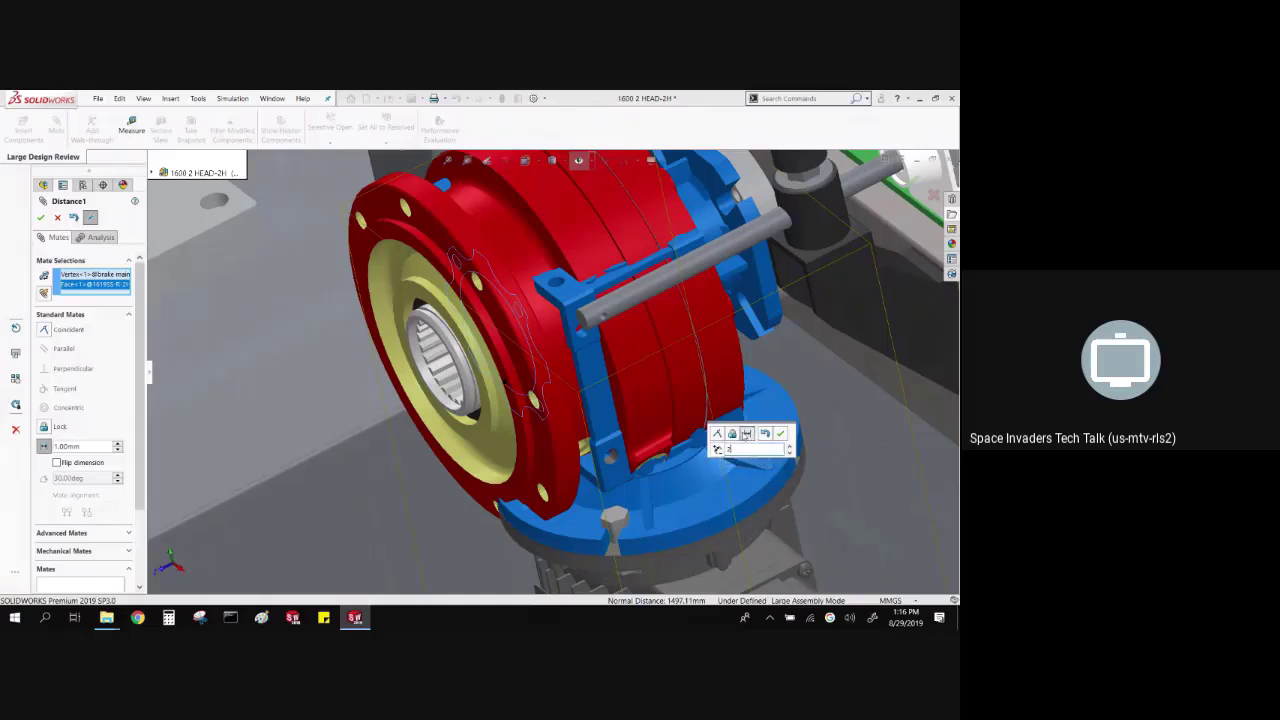
{"action": "key", "text": "Return"}
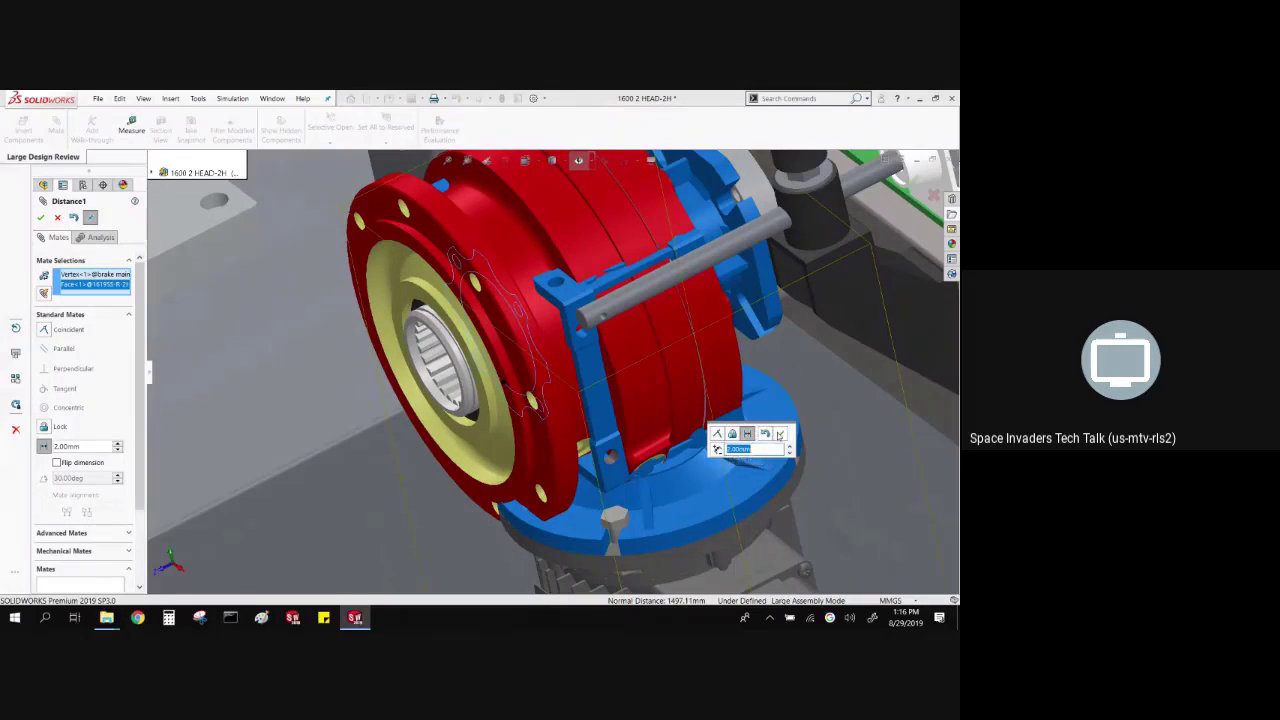
{"action": "left_click", "coordinate": [779, 434]}
{"action": "scroll", "coordinate": [524, 410], "scroll_direction": "down", "scroll_amount": 10}
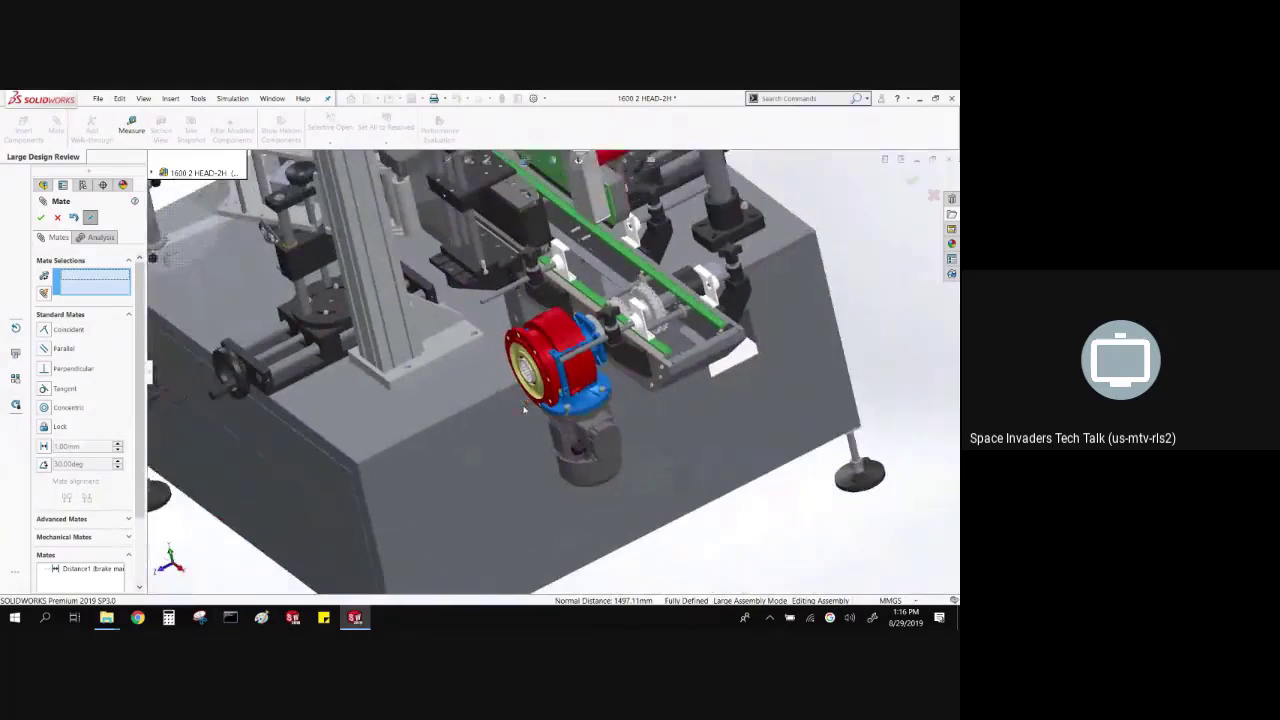
{"action": "left_click", "coordinate": [41, 218]}
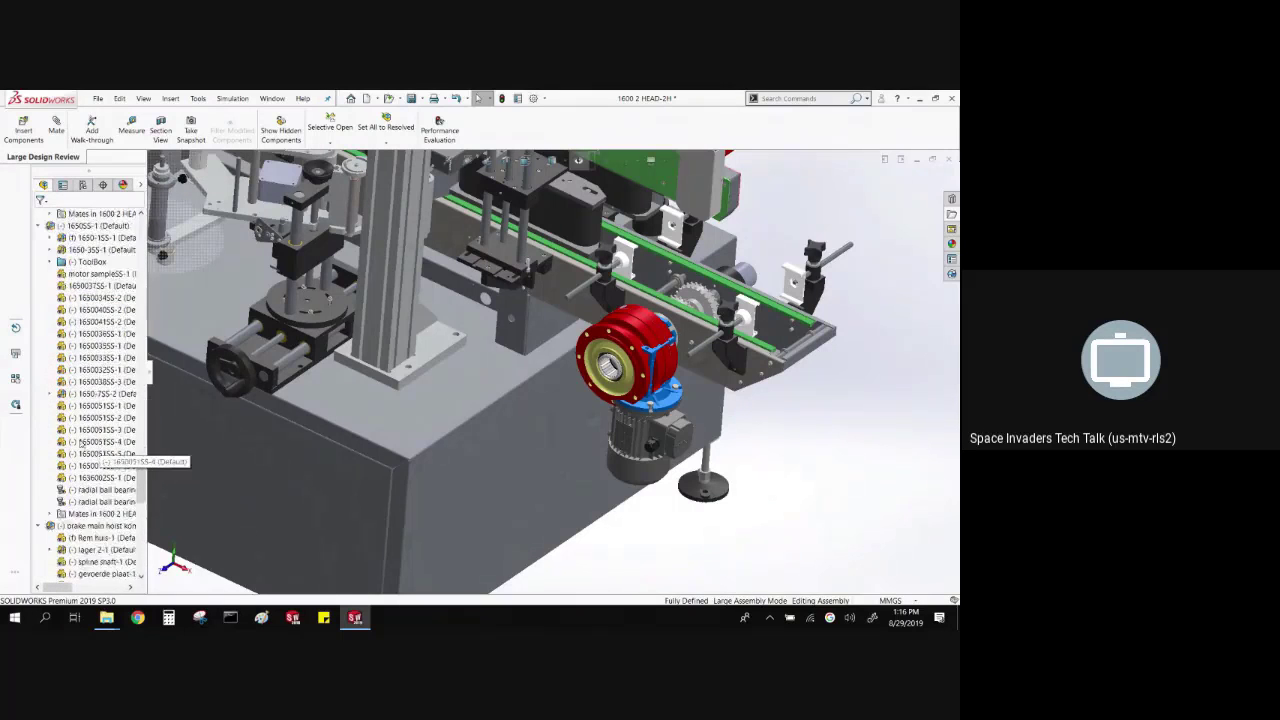
- Expand the assembly's mates list down to the brake's distance mate and view the whole machine
{"action": "scroll", "coordinate": [82, 441], "scroll_direction": "down", "scroll_amount": 10}
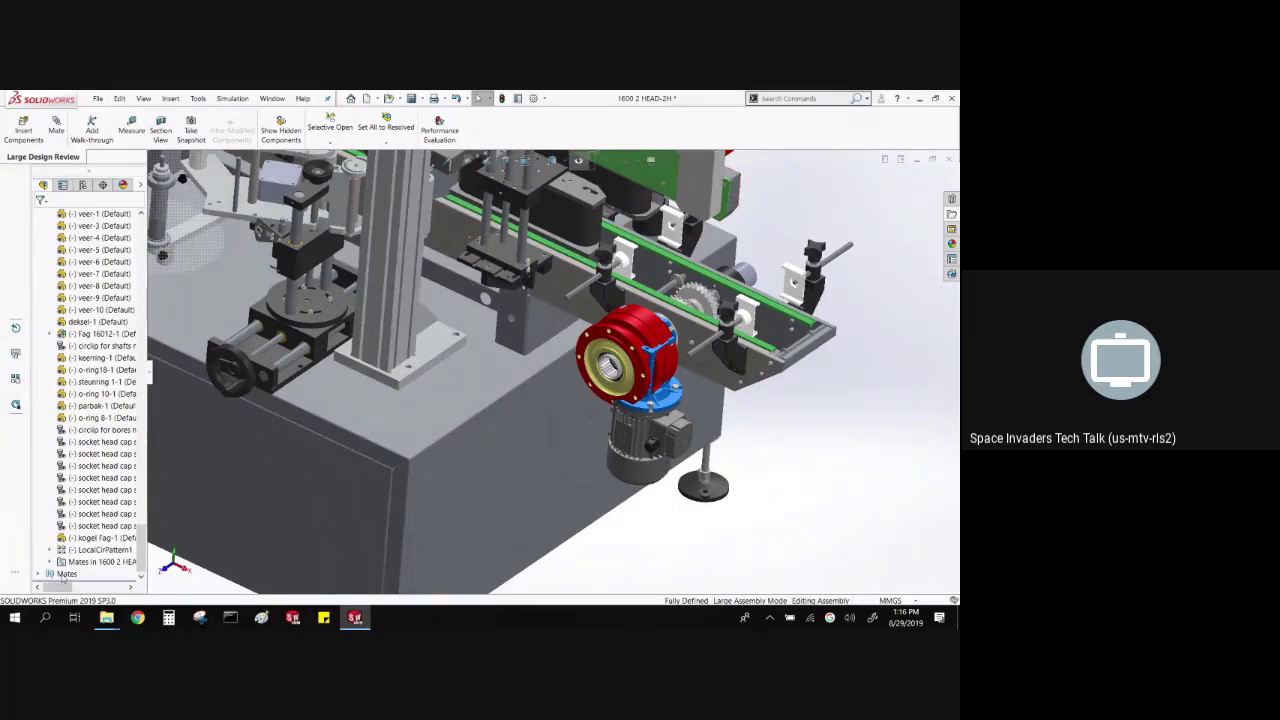
{"action": "left_click", "coordinate": [44, 578]}
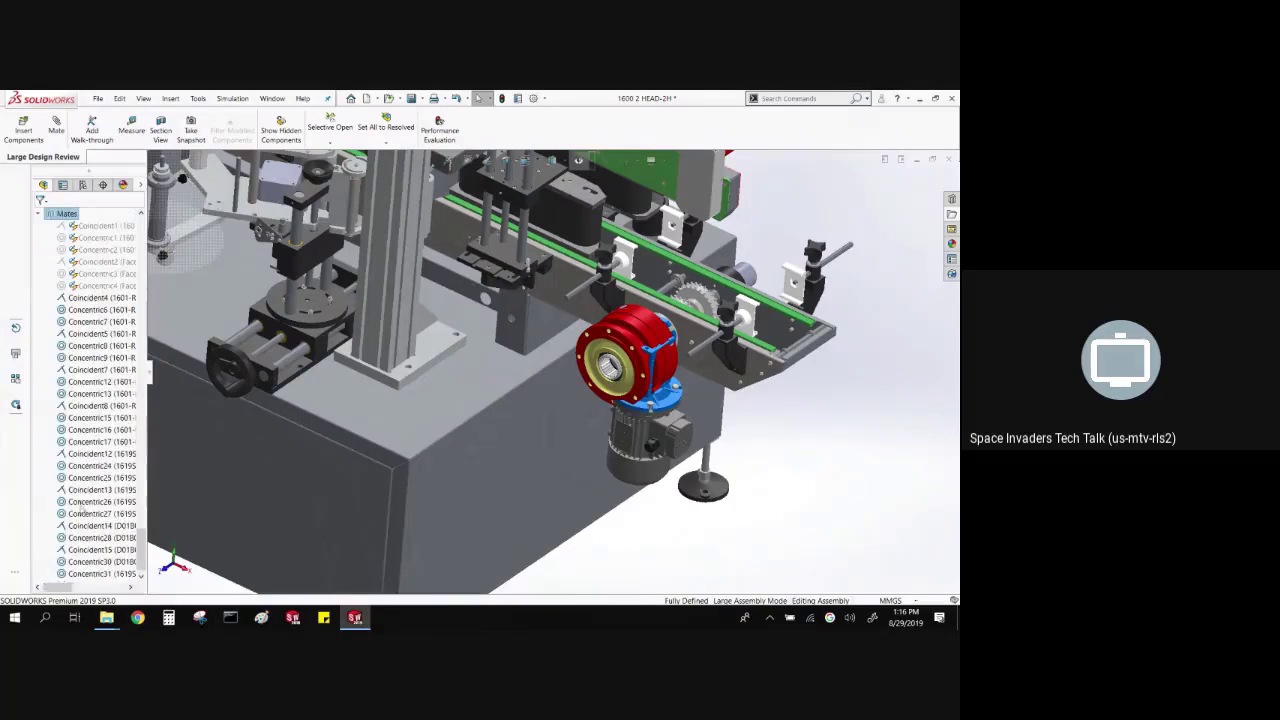
{"action": "scroll", "coordinate": [83, 500], "scroll_direction": "down", "scroll_amount": 1}
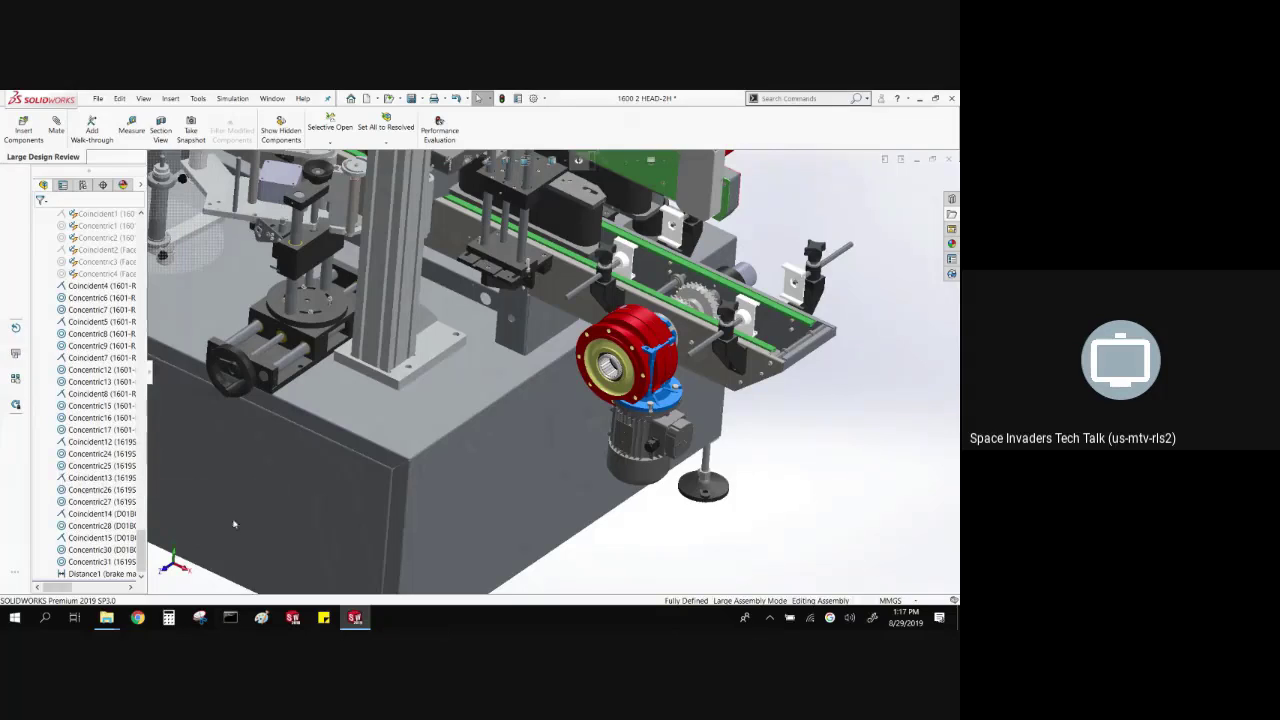
{"action": "key", "text": "f"}
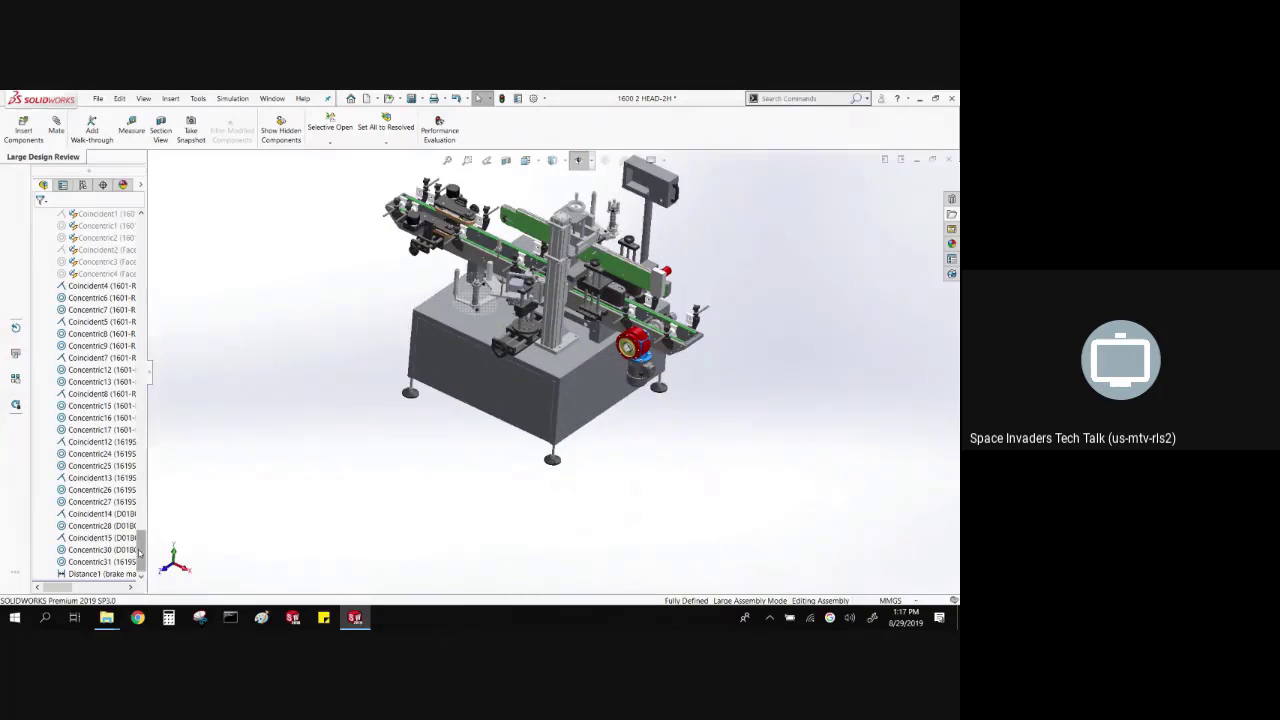
- Edit the brake's distance mate, replacing its vertex reference with the flat end face of the brake that faces the gearbox
{"action": "left_click", "coordinate": [125, 577]}
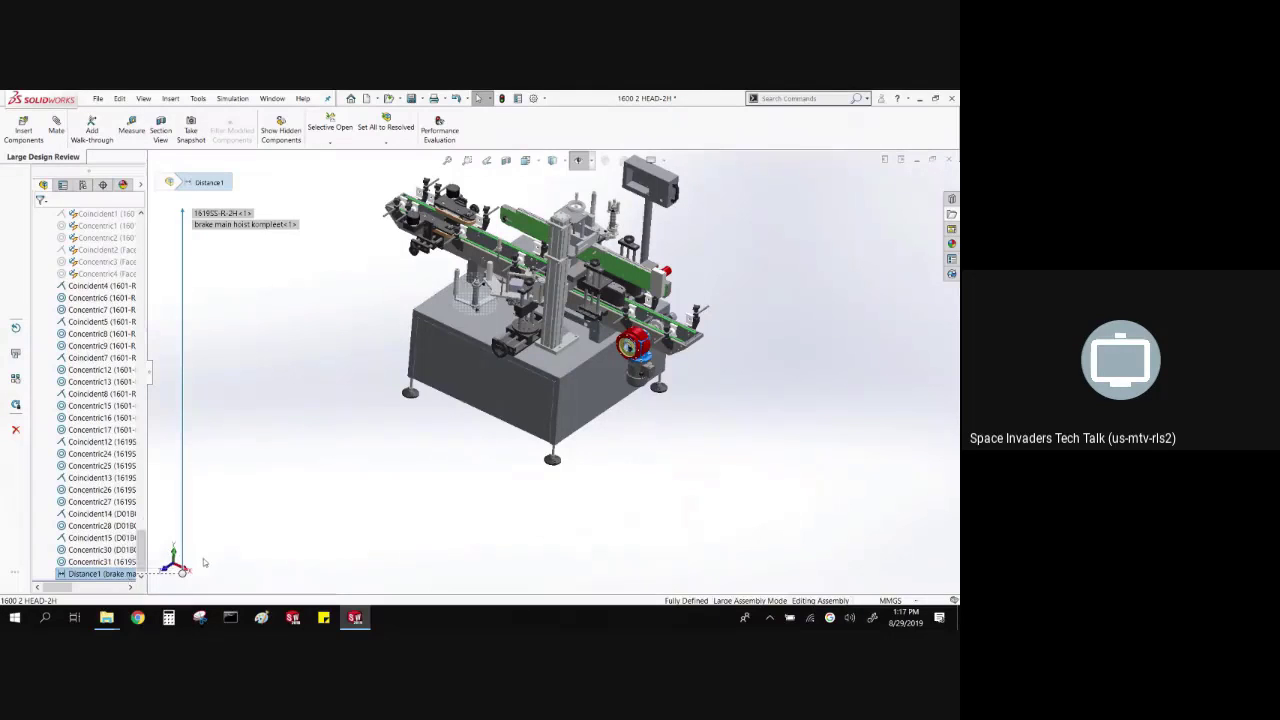
{"action": "right_click", "coordinate": [64, 575]}
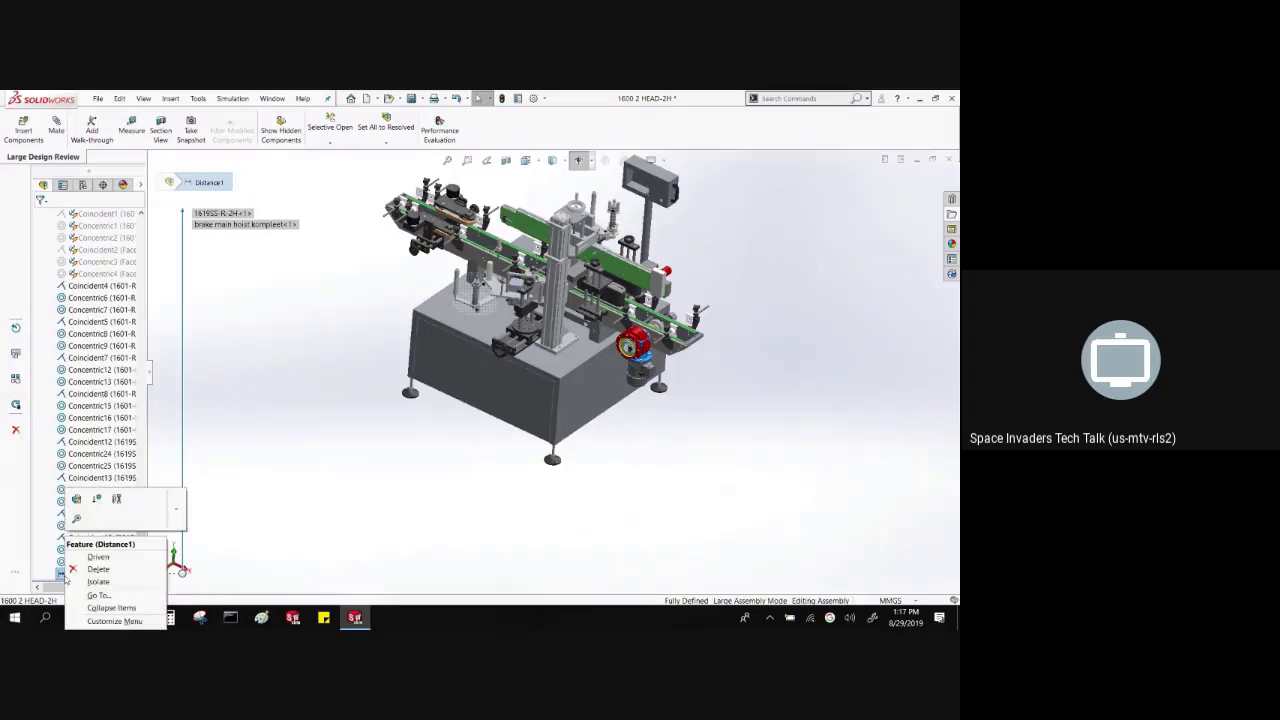
{"action": "left_click", "coordinate": [116, 498]}
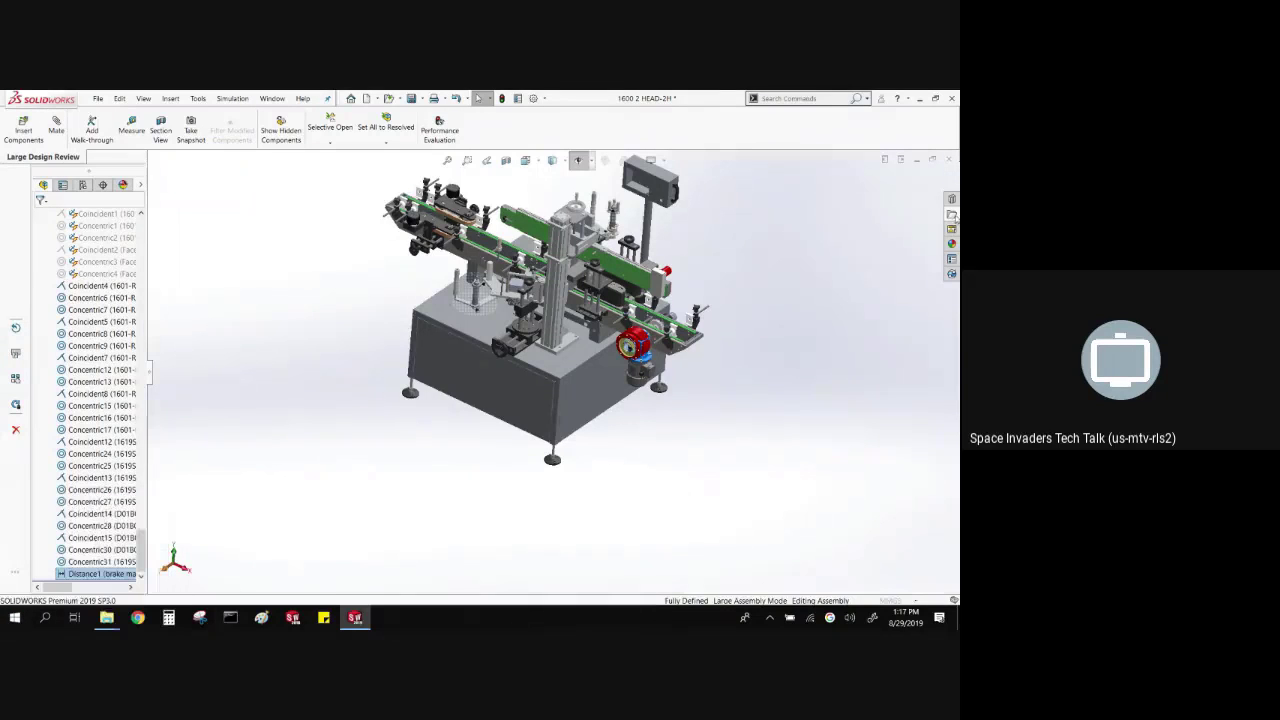
{"action": "scroll", "coordinate": [668, 345], "scroll_direction": "down", "scroll_amount": 10}
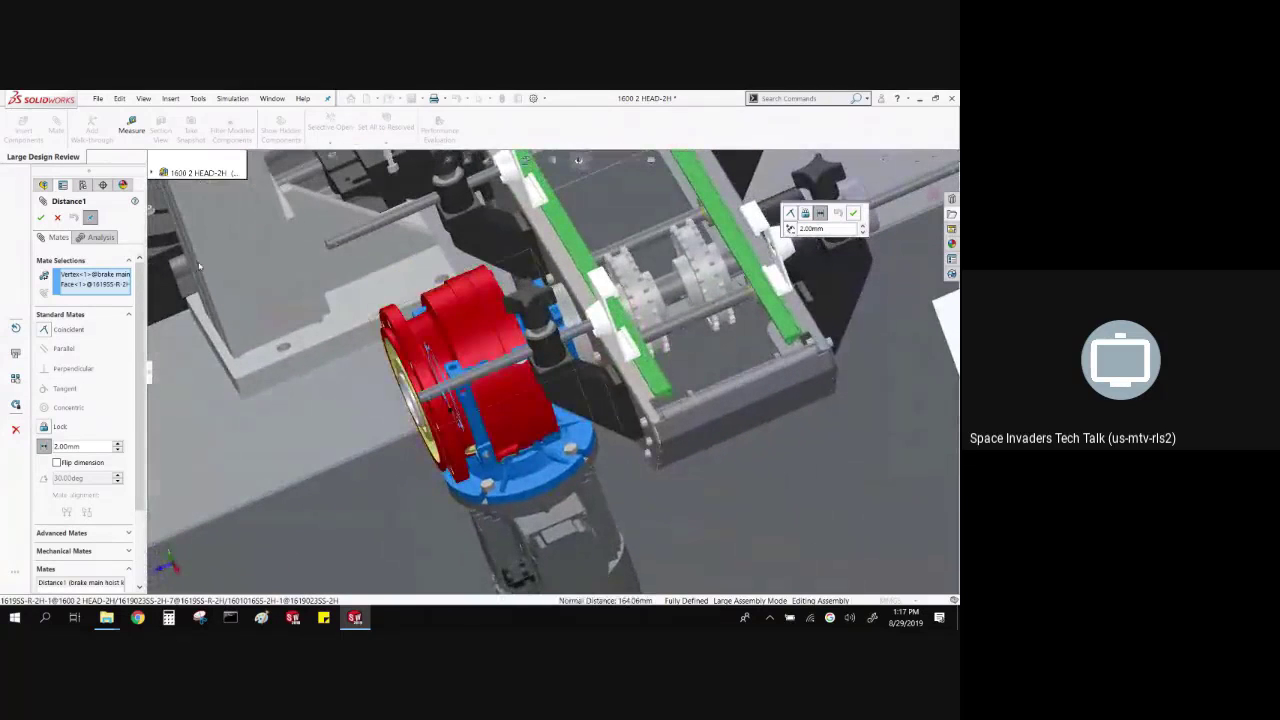
{"action": "key", "text": "Delete"}
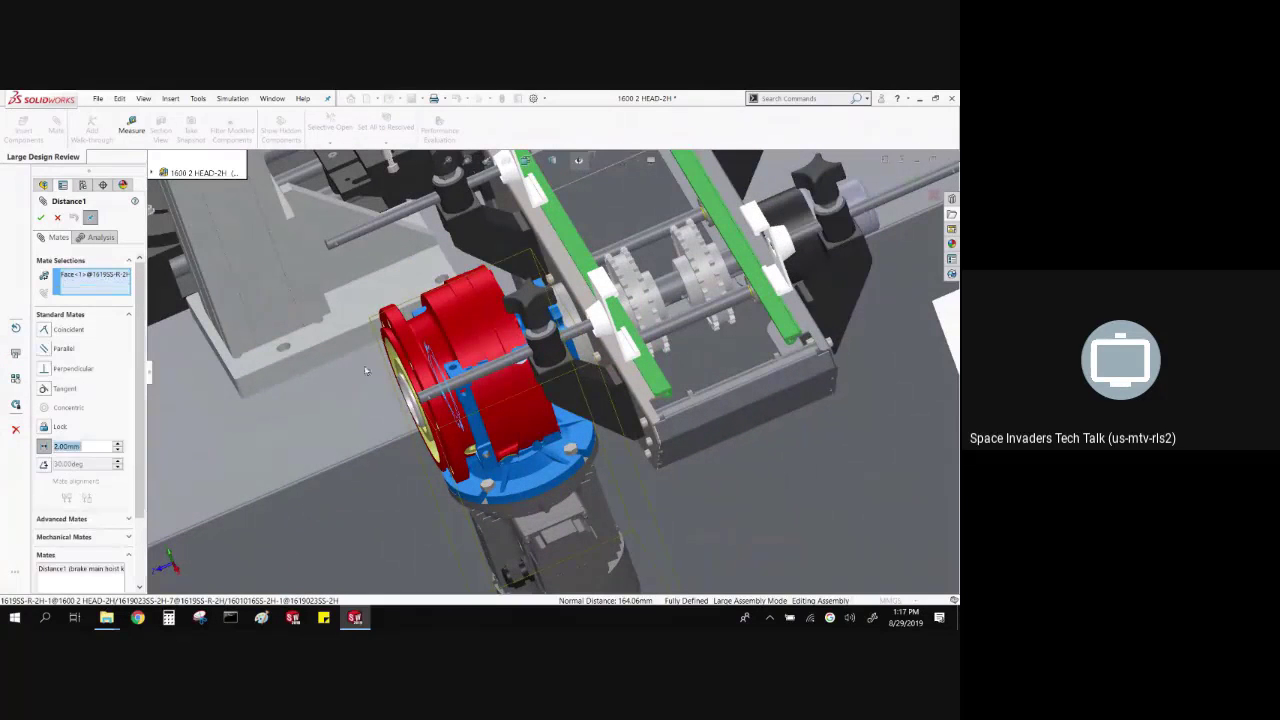
{"action": "scroll", "coordinate": [483, 313], "scroll_direction": "down", "scroll_amount": 5}
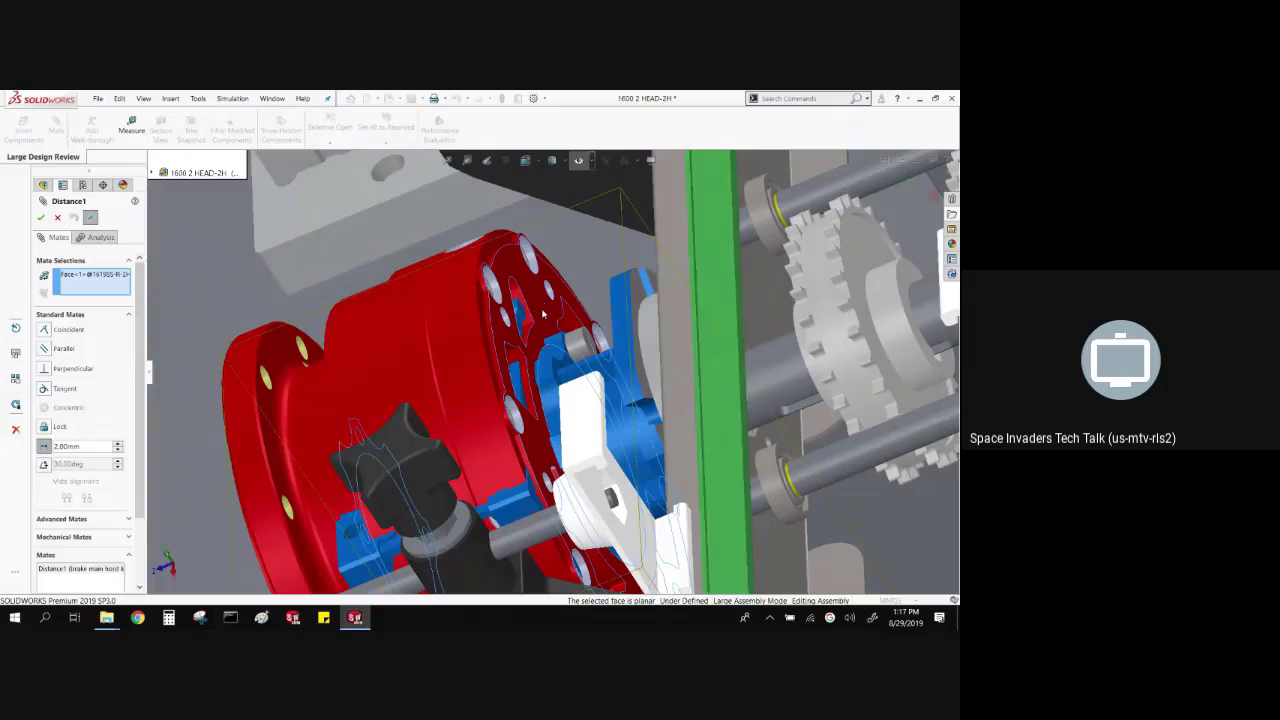
{"action": "left_click", "coordinate": [543, 314]}
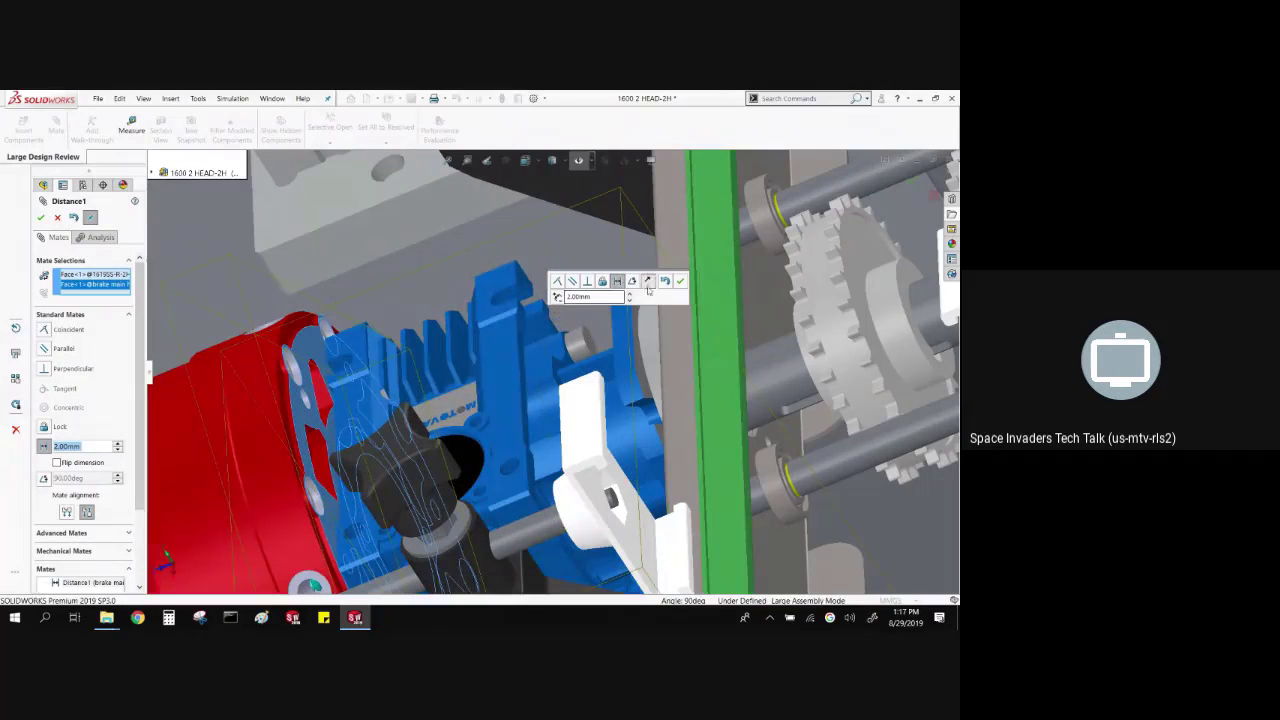
{"action": "left_click", "coordinate": [680, 281]}
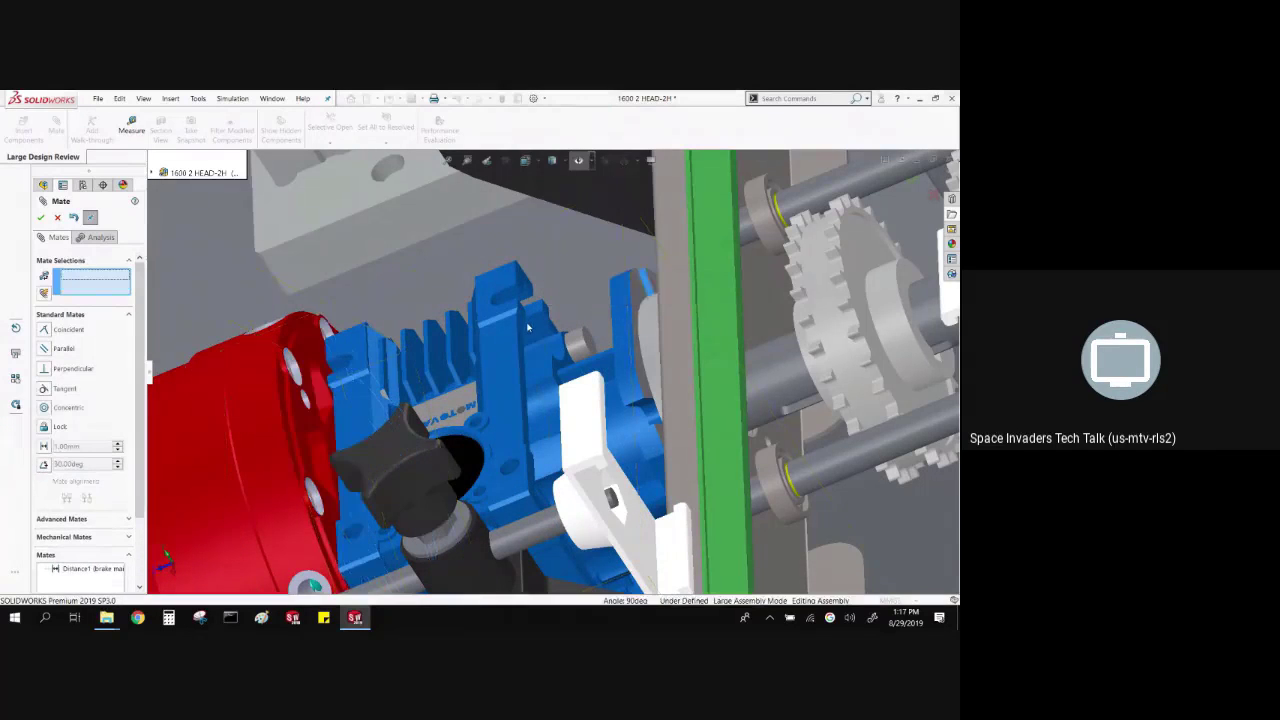
{"action": "scroll", "coordinate": [528, 327], "scroll_direction": "up", "scroll_amount": 10}
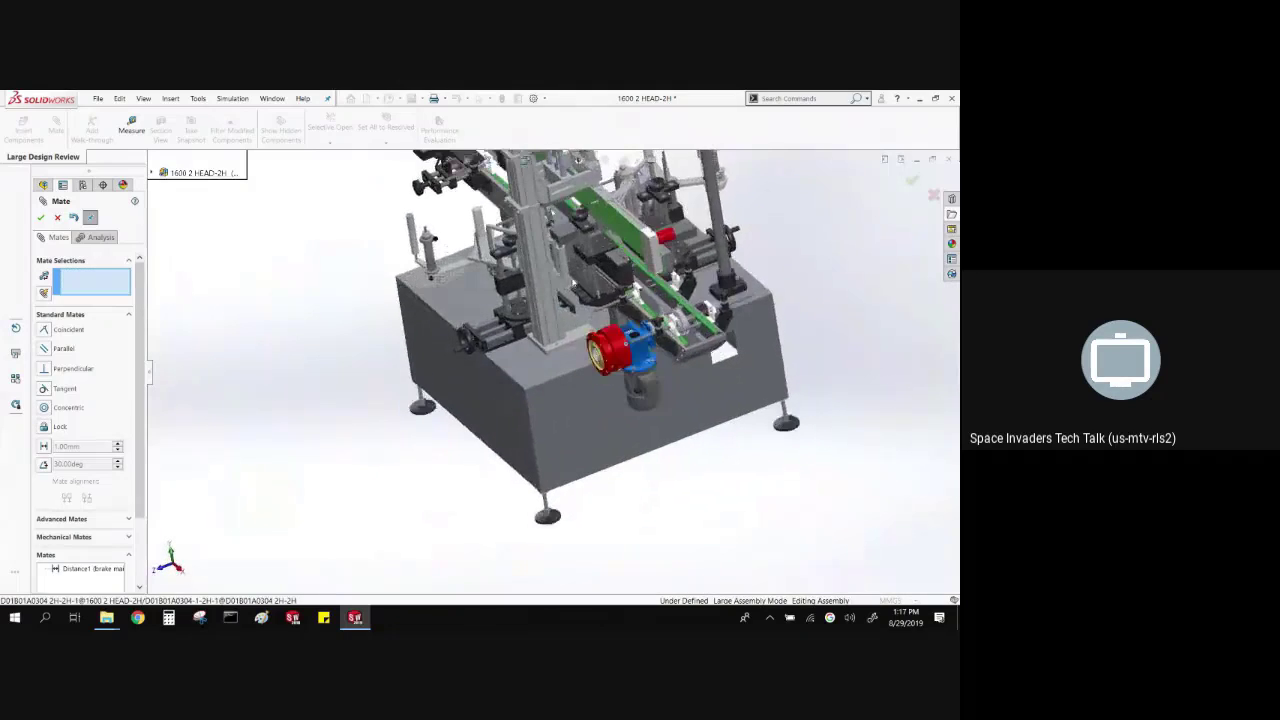
{"action": "left_click", "coordinate": [41, 217]}
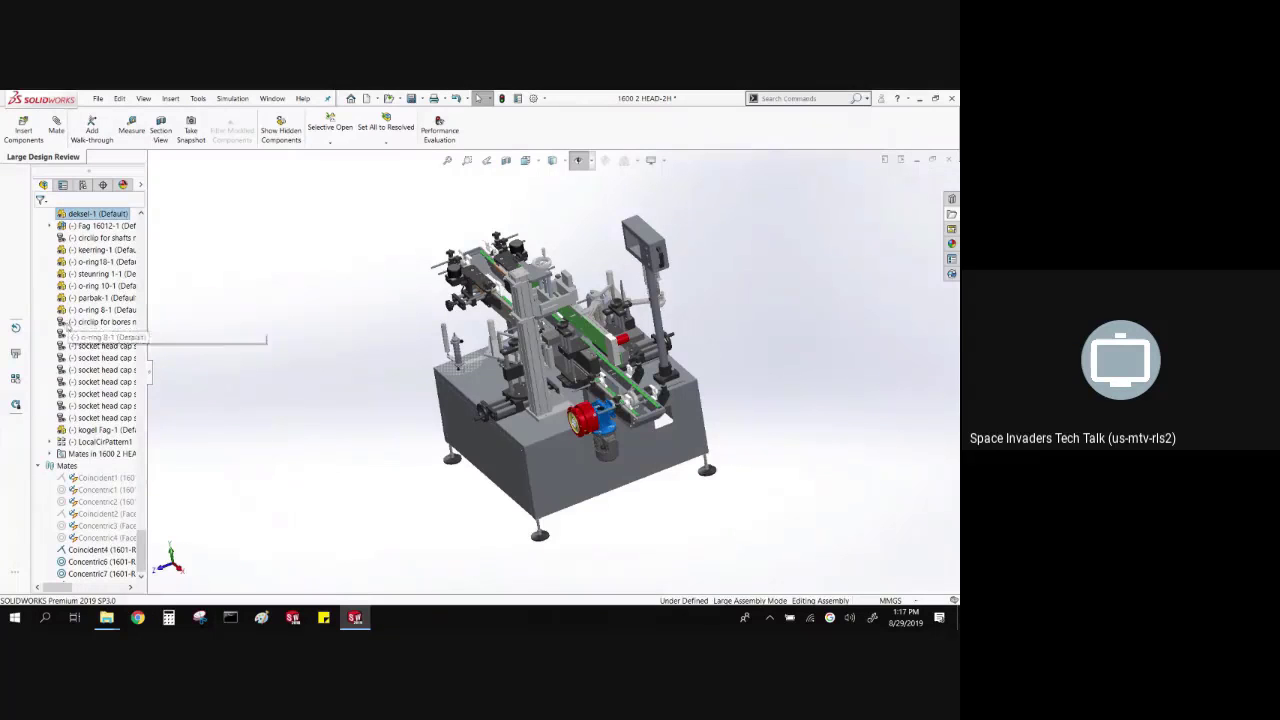
- Find the brake main hoist kompleet subassembly in the component tree and open it in its own window
{"action": "scroll", "coordinate": [52, 277], "scroll_direction": "up", "scroll_amount": 8}
{"action": "scroll", "coordinate": [52, 277], "scroll_direction": "up", "scroll_amount": 3}
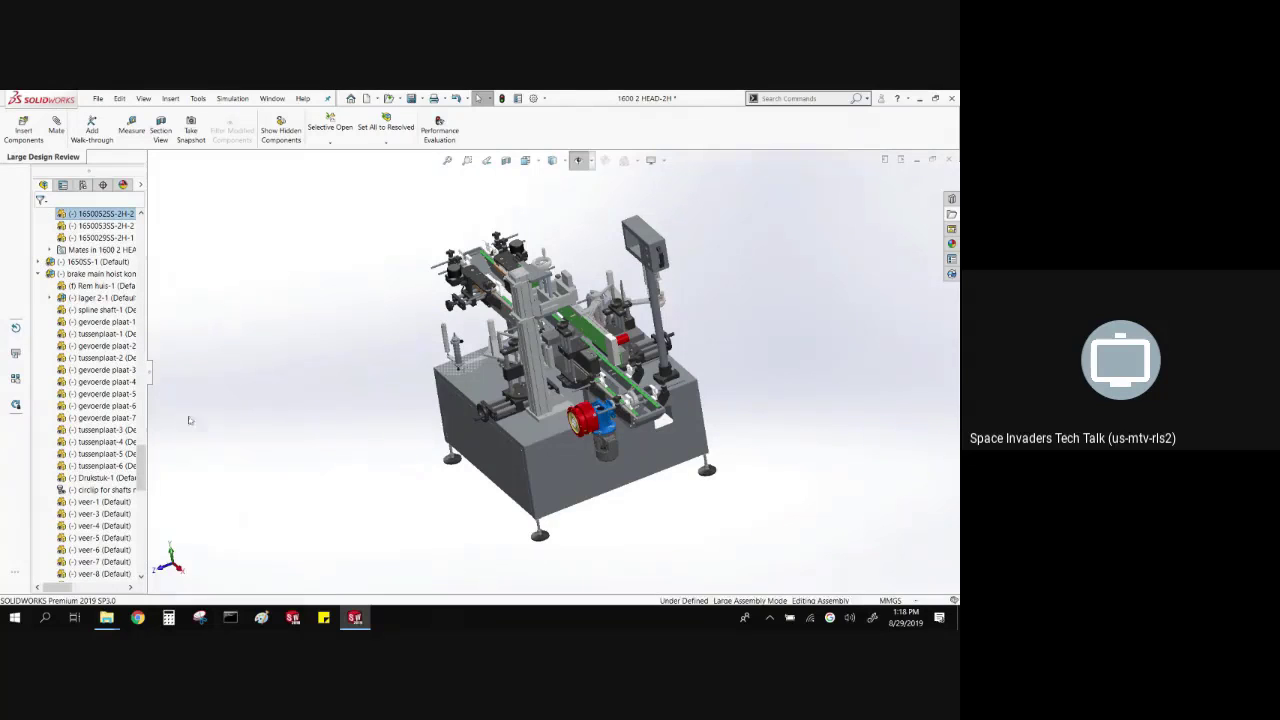
{"action": "left_click", "coordinate": [89, 275]}
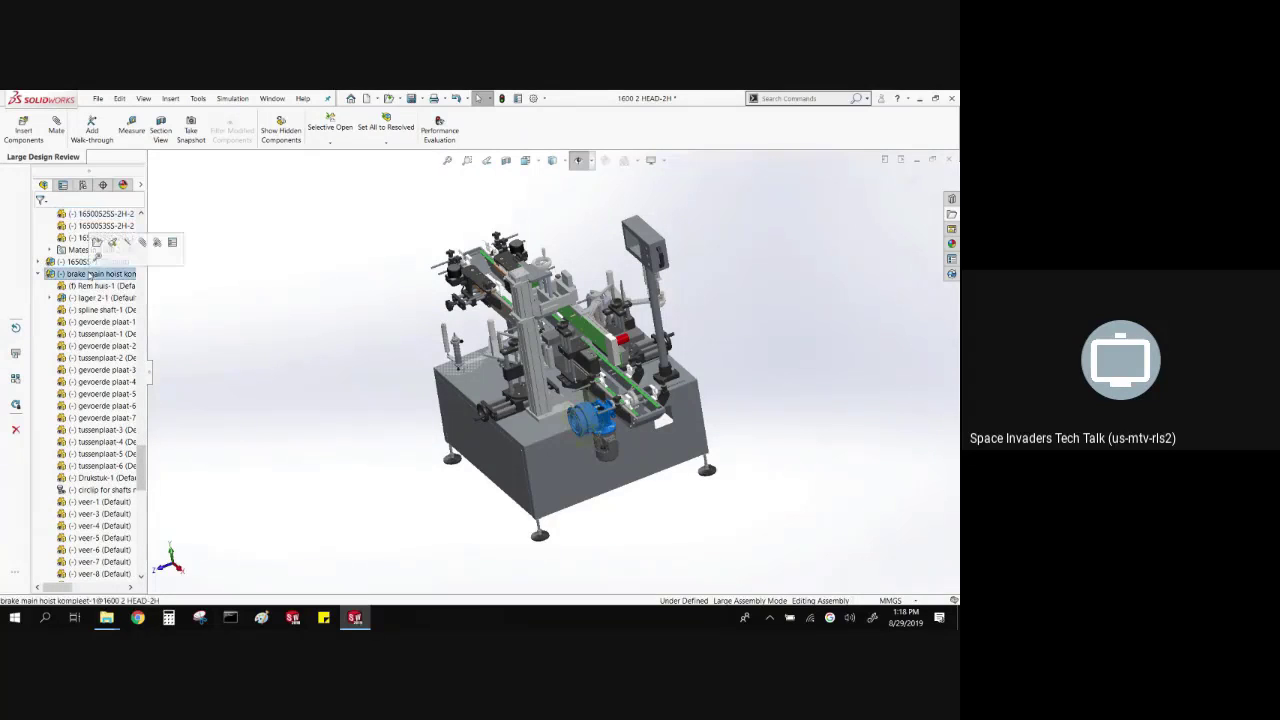
{"action": "right_click", "coordinate": [90, 273]}
{"action": "left_click", "coordinate": [97, 238]}
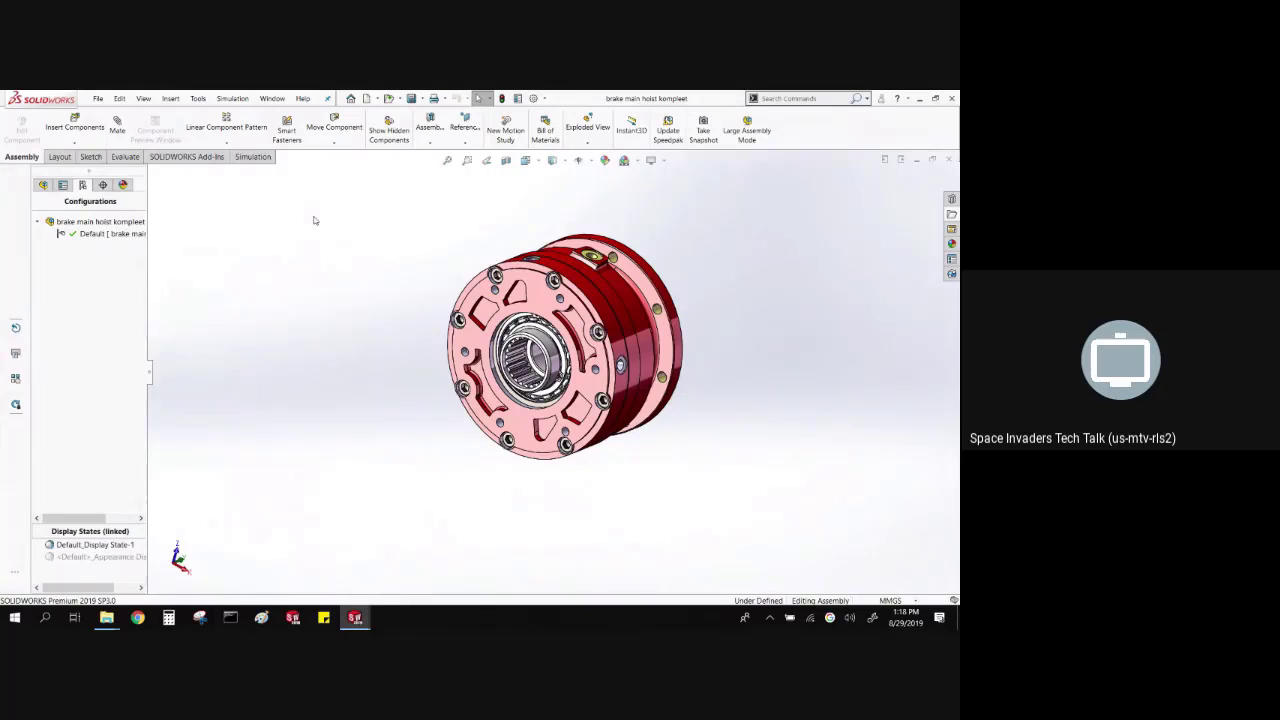
- Examine the opened brake's component tree and inspect a socket head cap screw on its front face up close
{"action": "left_click", "coordinate": [43, 185]}
{"action": "left_click_drag", "start_coordinate": [142, 313], "coordinate": [142, 473]}
{"action": "scroll", "coordinate": [660, 294], "scroll_direction": "down", "scroll_amount": 10}
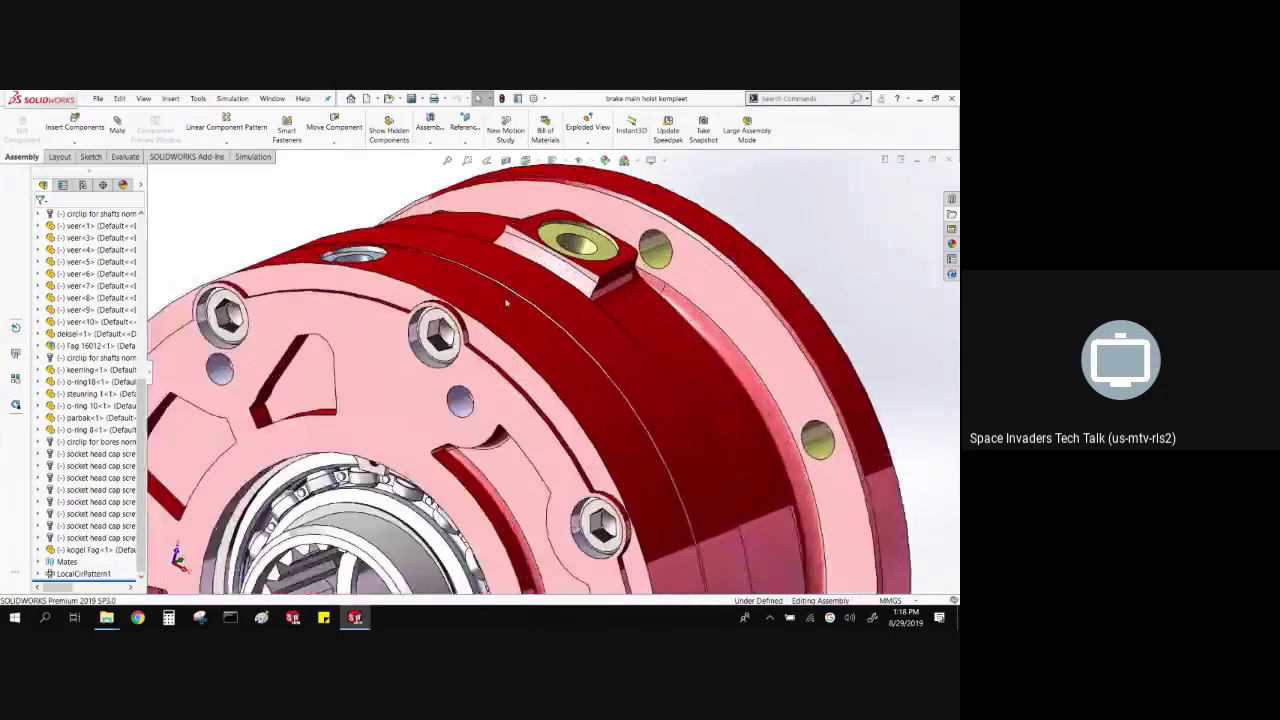
{"action": "left_click", "coordinate": [437, 318]}
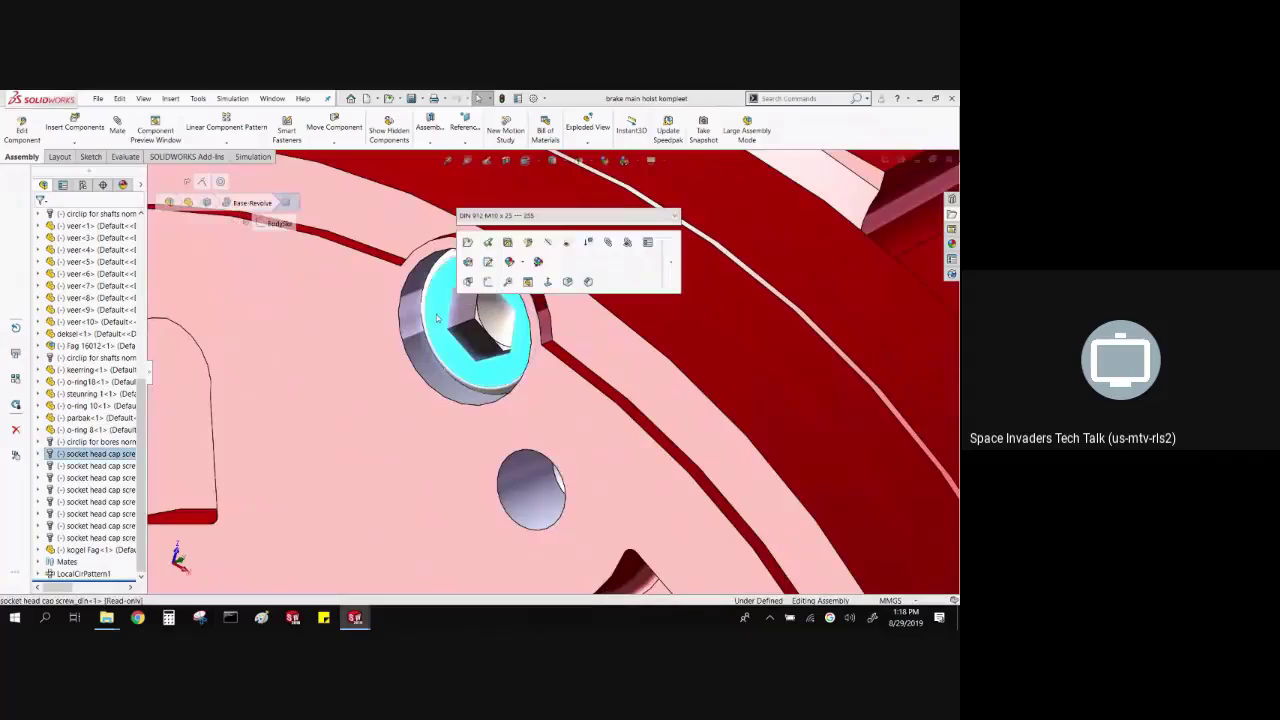
{"action": "scroll", "coordinate": [470, 368], "scroll_direction": "up", "scroll_amount": 12}
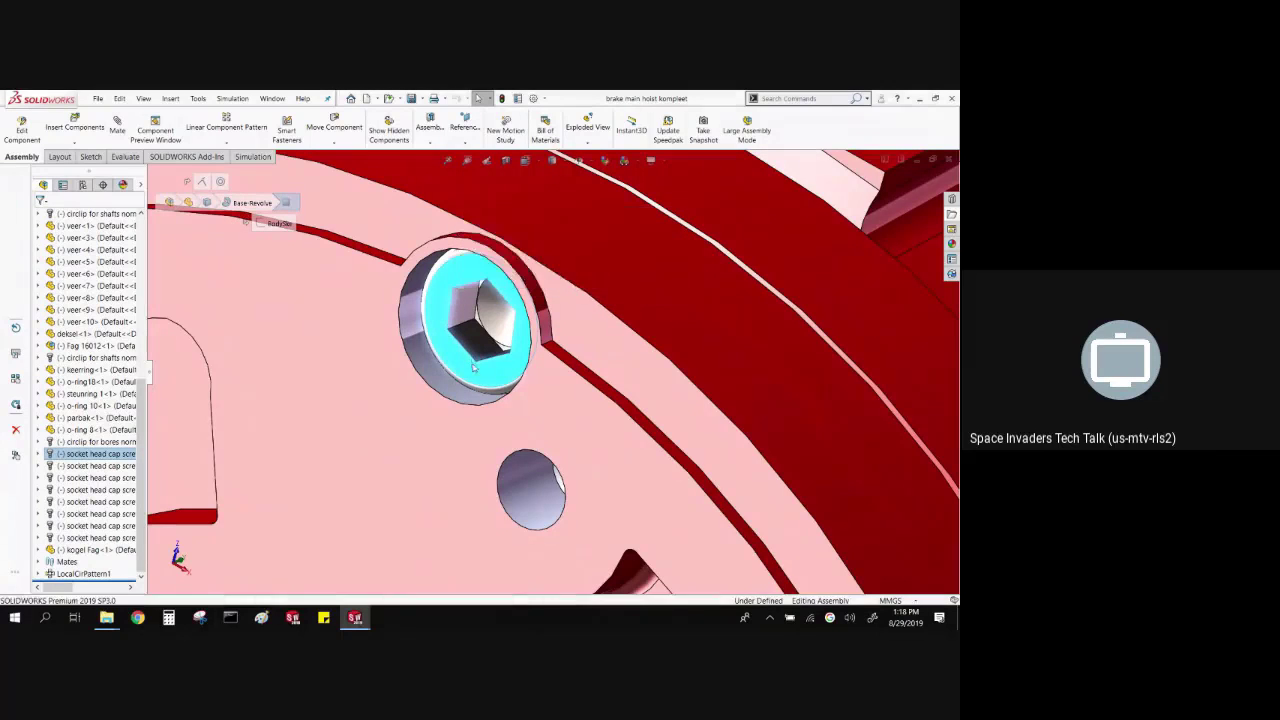
{"action": "scroll", "coordinate": [510, 378], "scroll_direction": "down", "scroll_amount": 2}
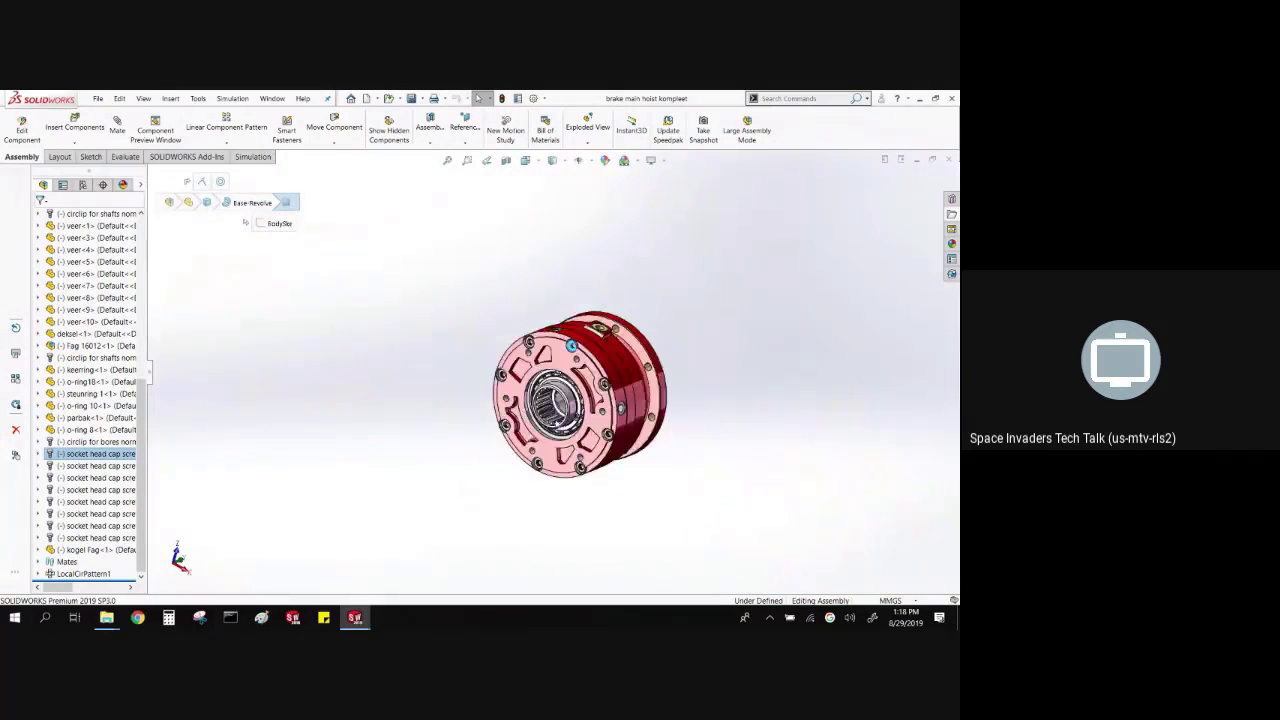
{"action": "middle_click_drag", "start_coordinate": [600, 410], "coordinate": [600, 366], "text": "ctrl"}
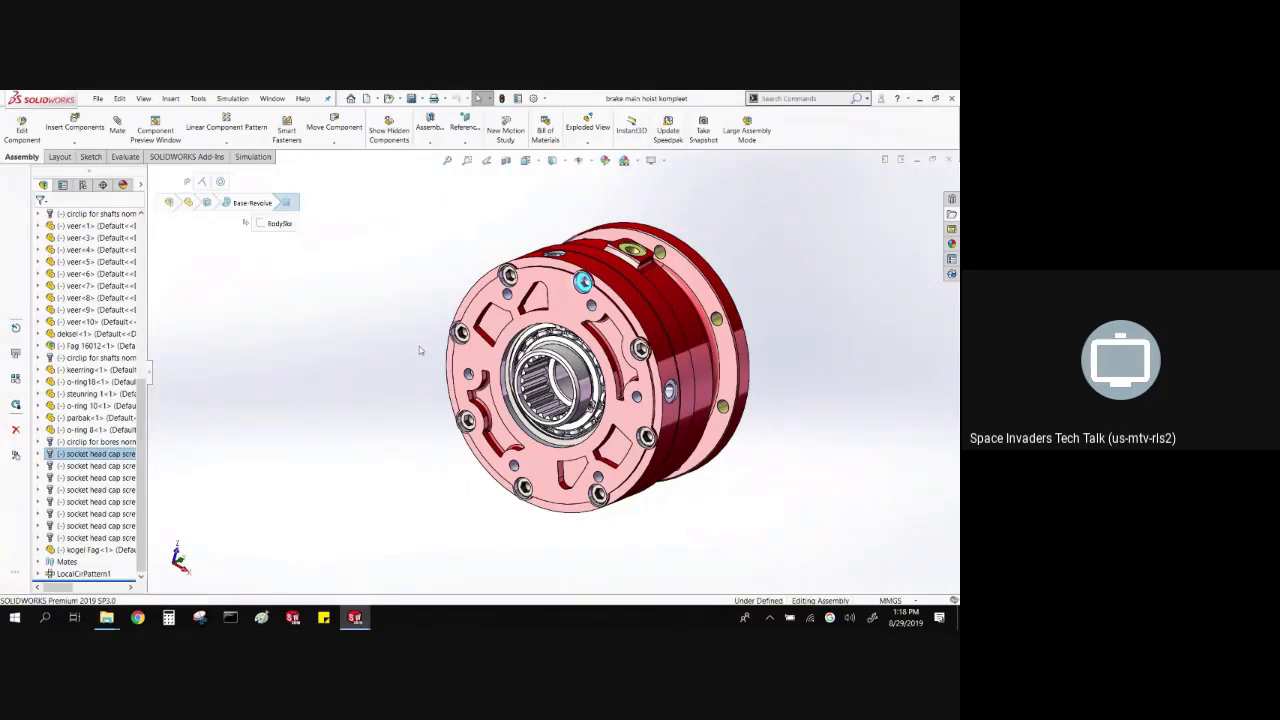
- Expand the brake assembly's mates list, look through its coincident, tangent and concentric mates, and view the brake model
{"action": "left_click", "coordinate": [325, 368]}
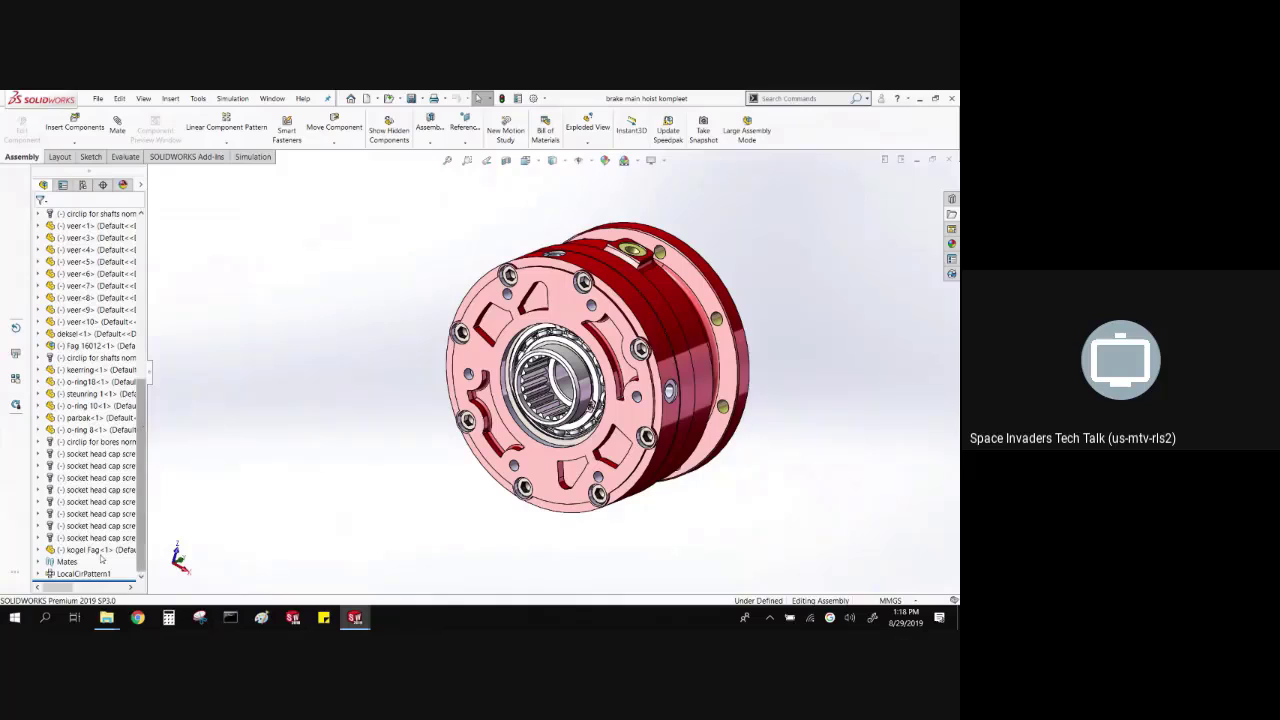
{"action": "left_click", "coordinate": [40, 563]}
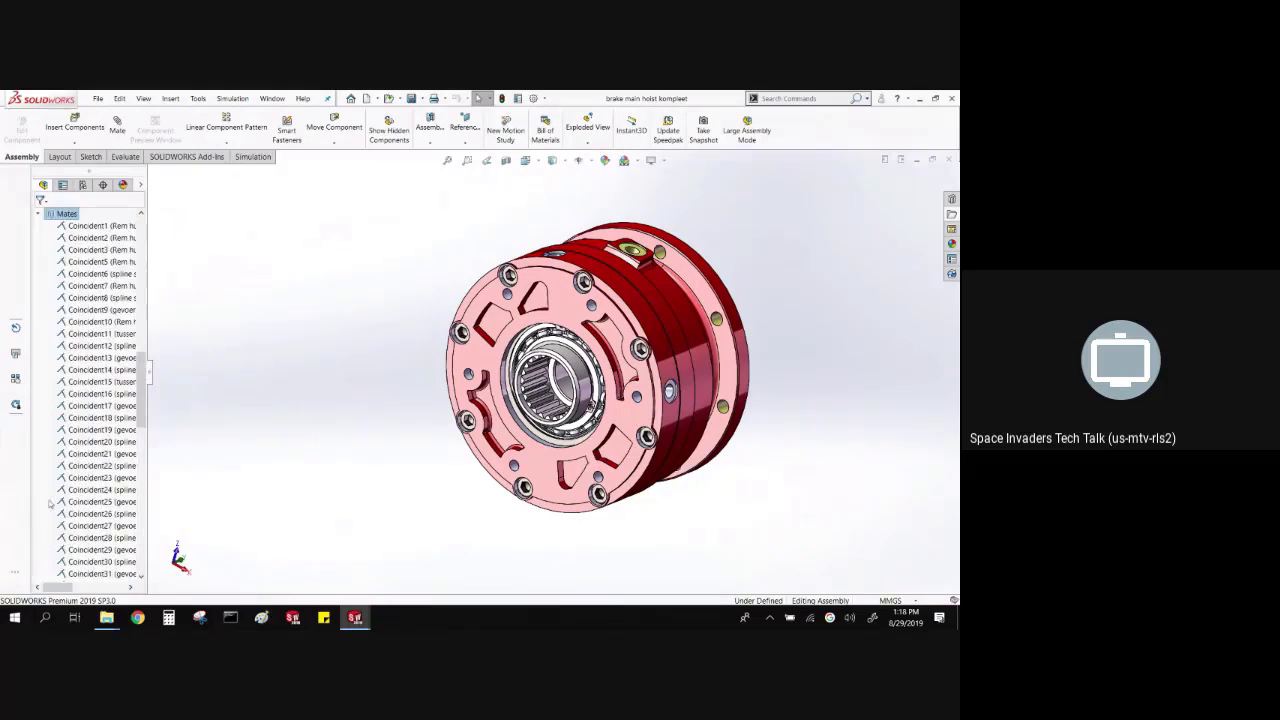
{"action": "scroll", "coordinate": [110, 385], "scroll_direction": "down", "scroll_amount": 5}
{"action": "scroll", "coordinate": [110, 388], "scroll_direction": "up", "scroll_amount": 4}
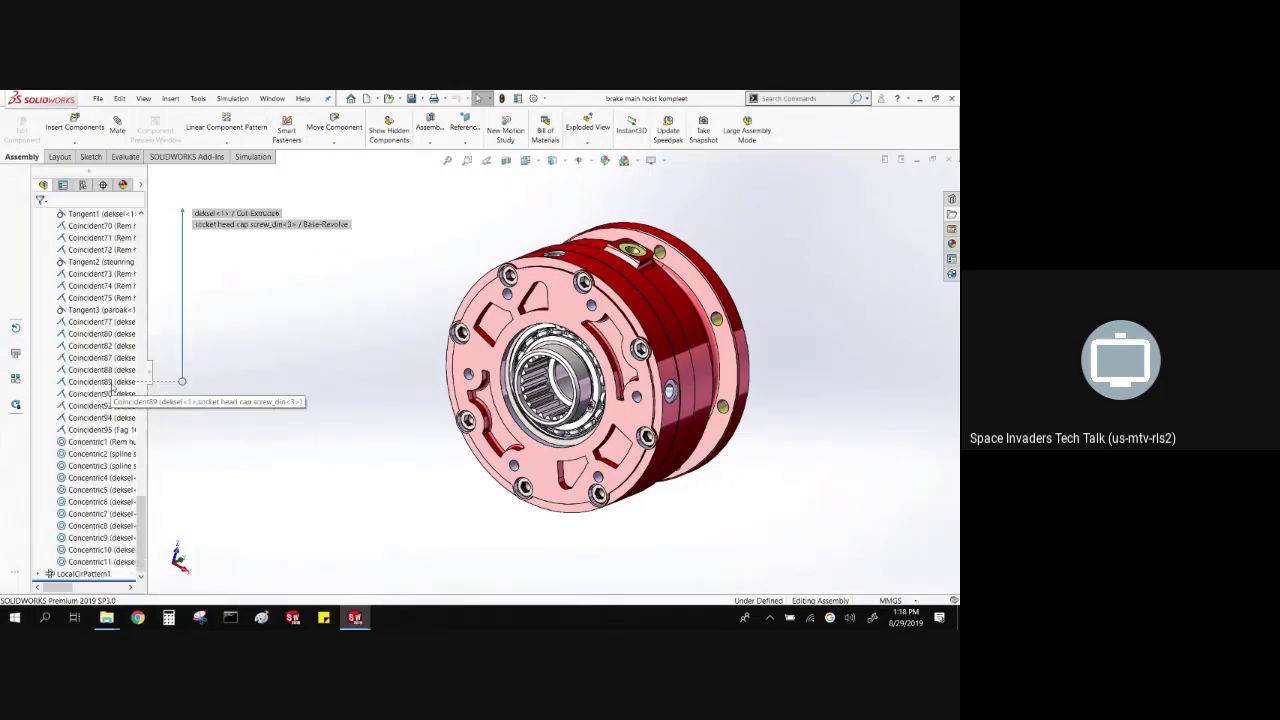
{"action": "scroll", "coordinate": [136, 383], "scroll_direction": "up", "scroll_amount": 6}
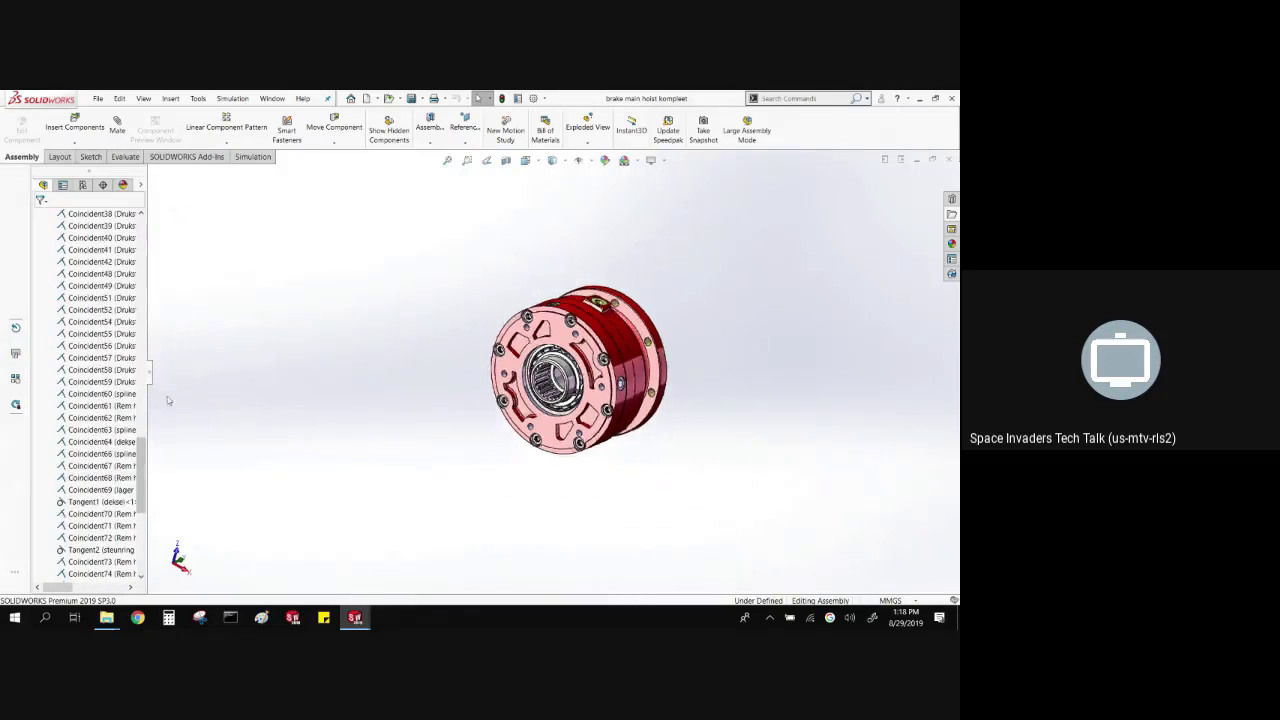
{"action": "scroll", "coordinate": [628, 346], "scroll_direction": "down", "scroll_amount": 3}
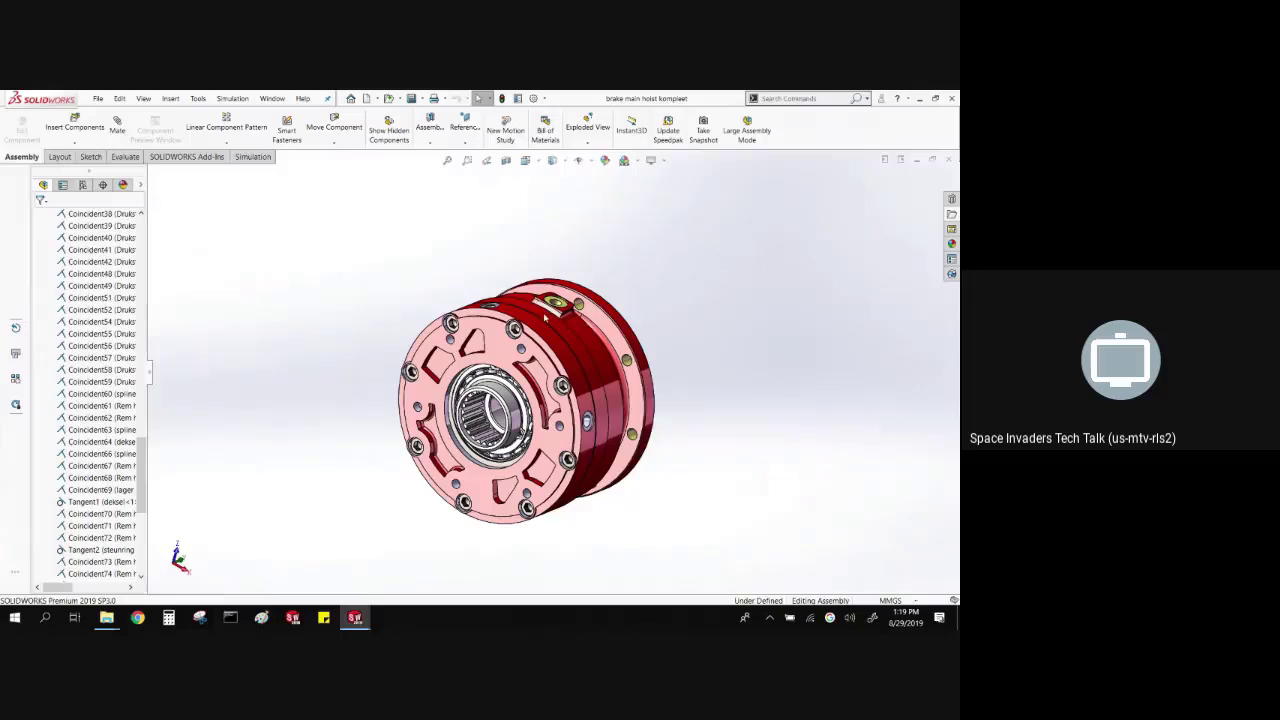
{"action": "scroll", "coordinate": [546, 318], "scroll_direction": "down", "scroll_amount": 1}
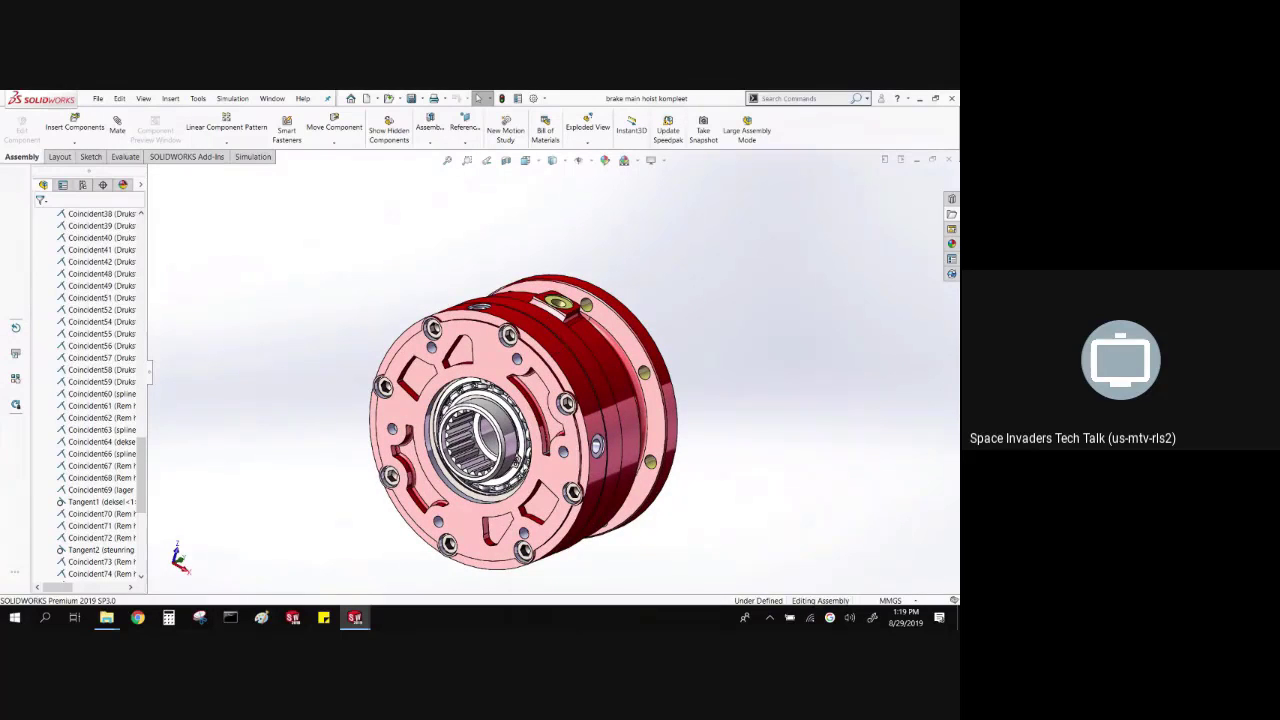
{"action": "scroll", "coordinate": [523, 422], "scroll_direction": "up", "scroll_amount": 1}
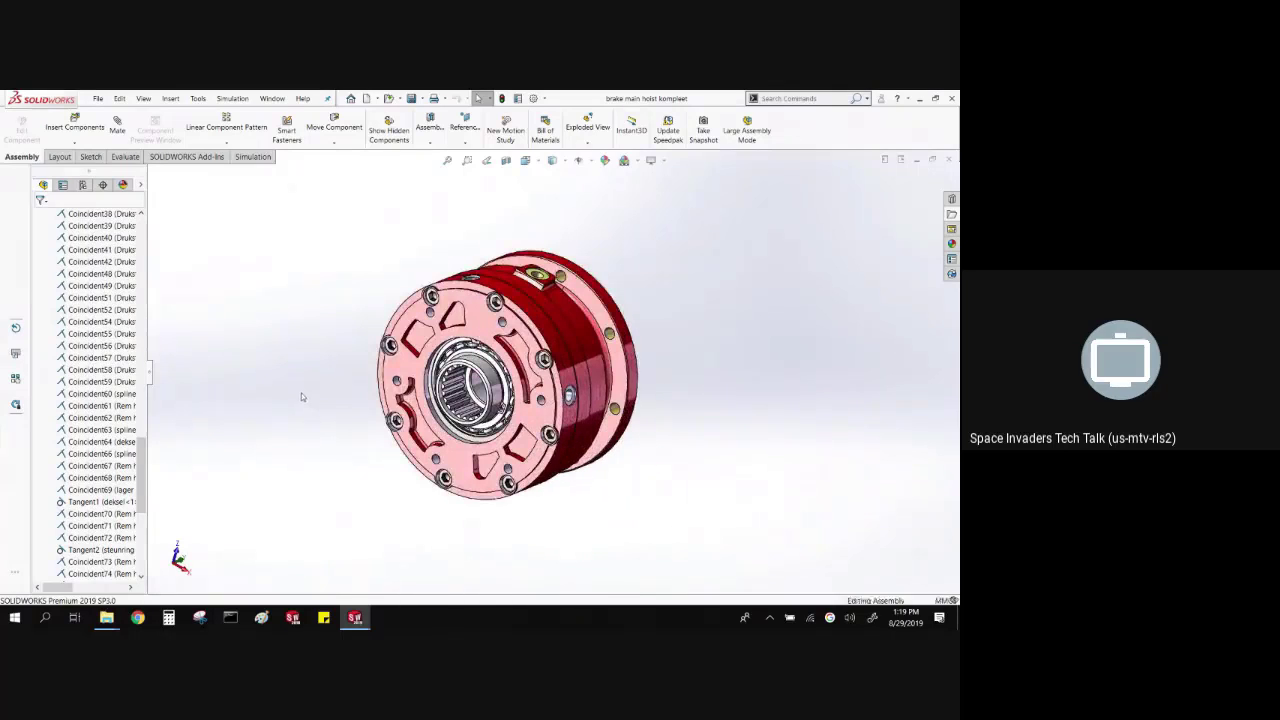
- Group the brake's mates with Separate Fasteners and expand the resulting Fasteners folder
{"action": "left_click_drag", "start_coordinate": [140, 477], "coordinate": [211, 374]}
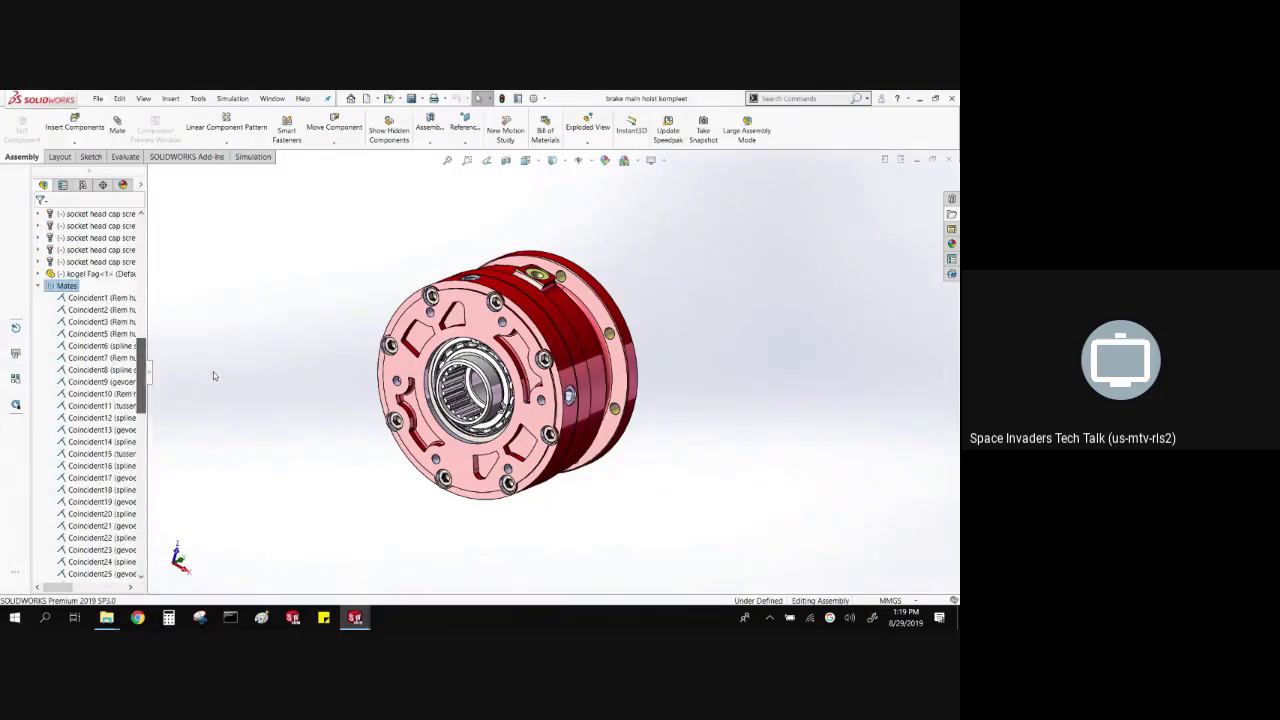
{"action": "right_click", "coordinate": [67, 288]}
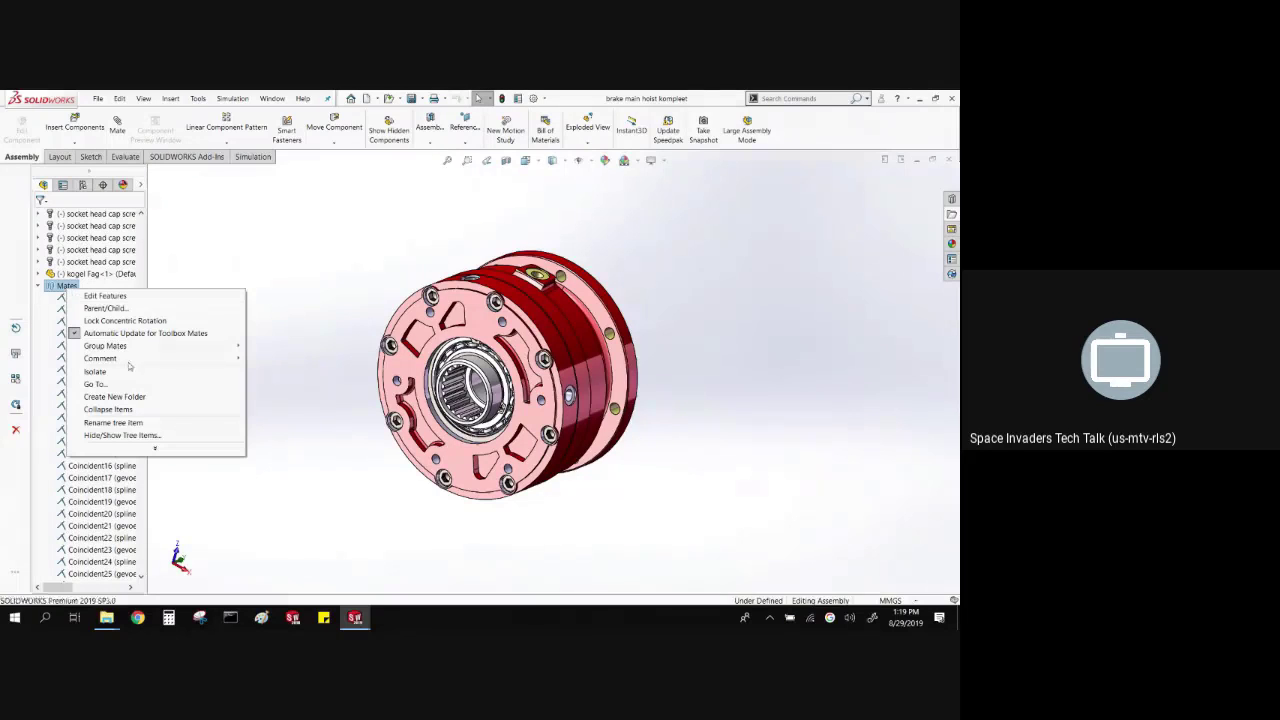
{"action": "mouse_move", "coordinate": [130, 350]}
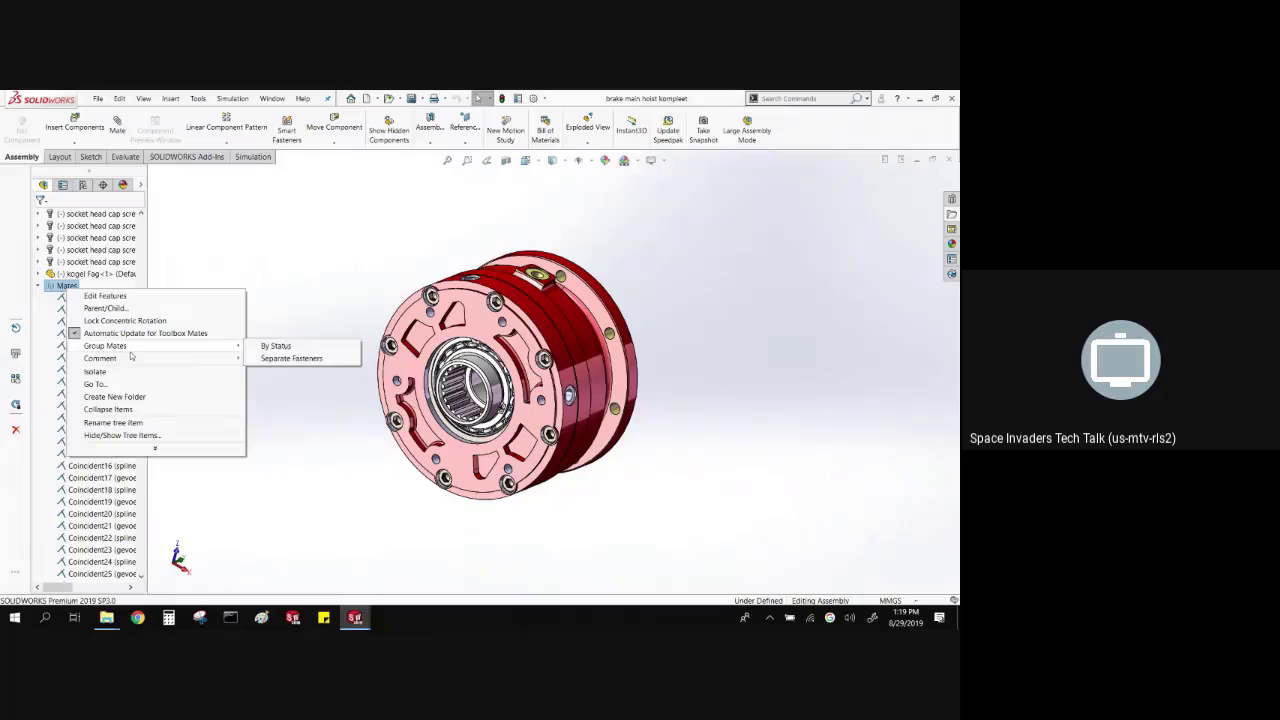
{"action": "left_click", "coordinate": [291, 358]}
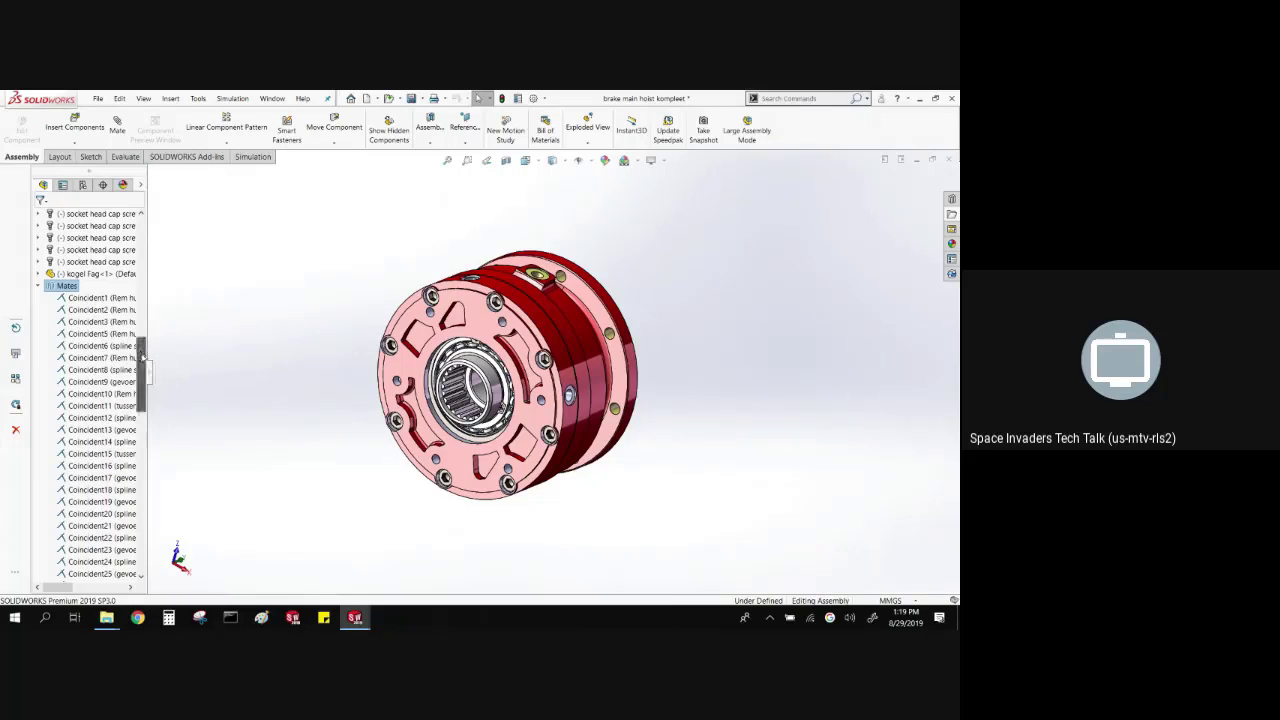
{"action": "left_click_drag", "start_coordinate": [143, 372], "coordinate": [143, 538]}
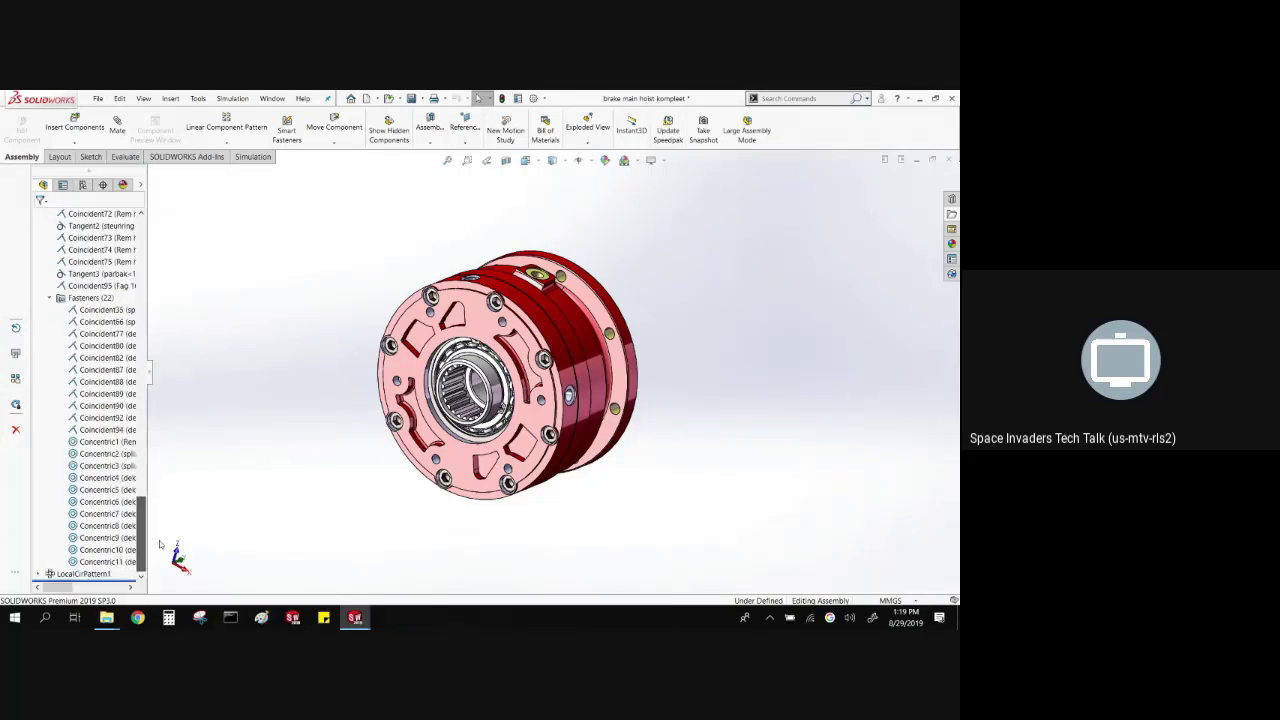
{"action": "left_click", "coordinate": [52, 298]}
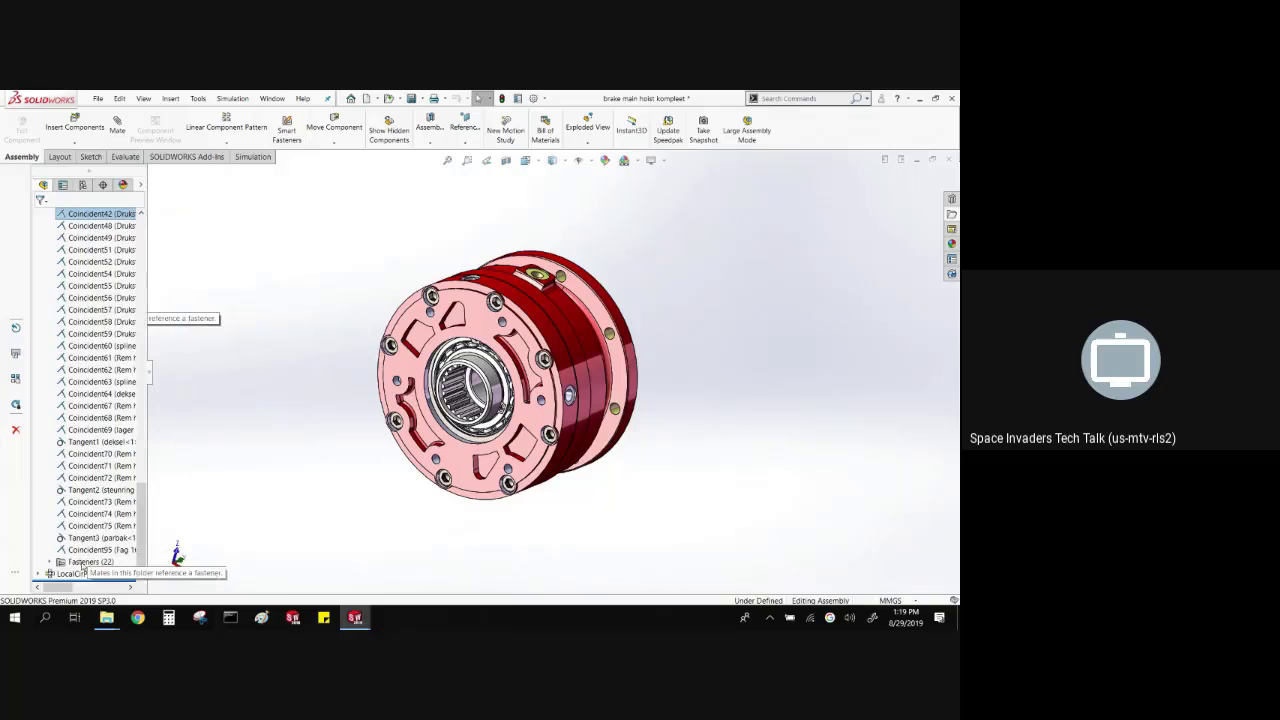
{"action": "left_click", "coordinate": [50, 562]}
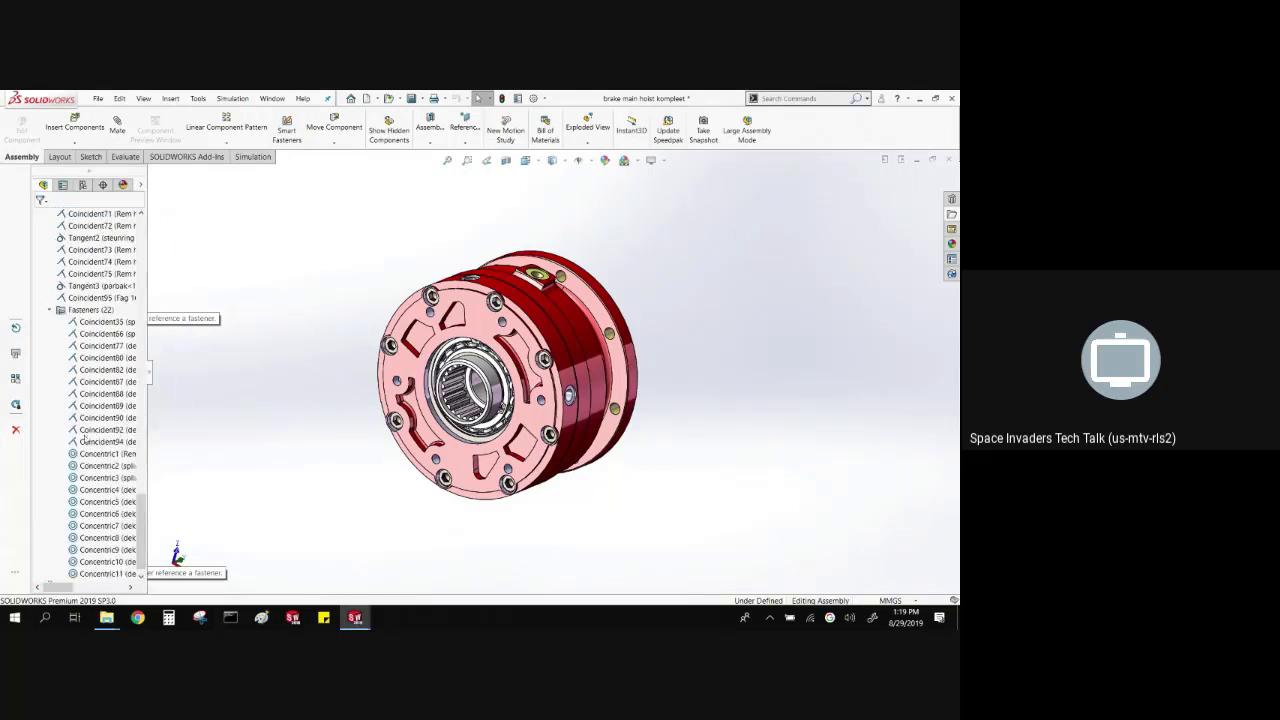
- Lock the rotation of all the fastener concentric mates, from Concentric1 through Concentric11, in one operation
{"action": "left_click", "coordinate": [92, 442]}
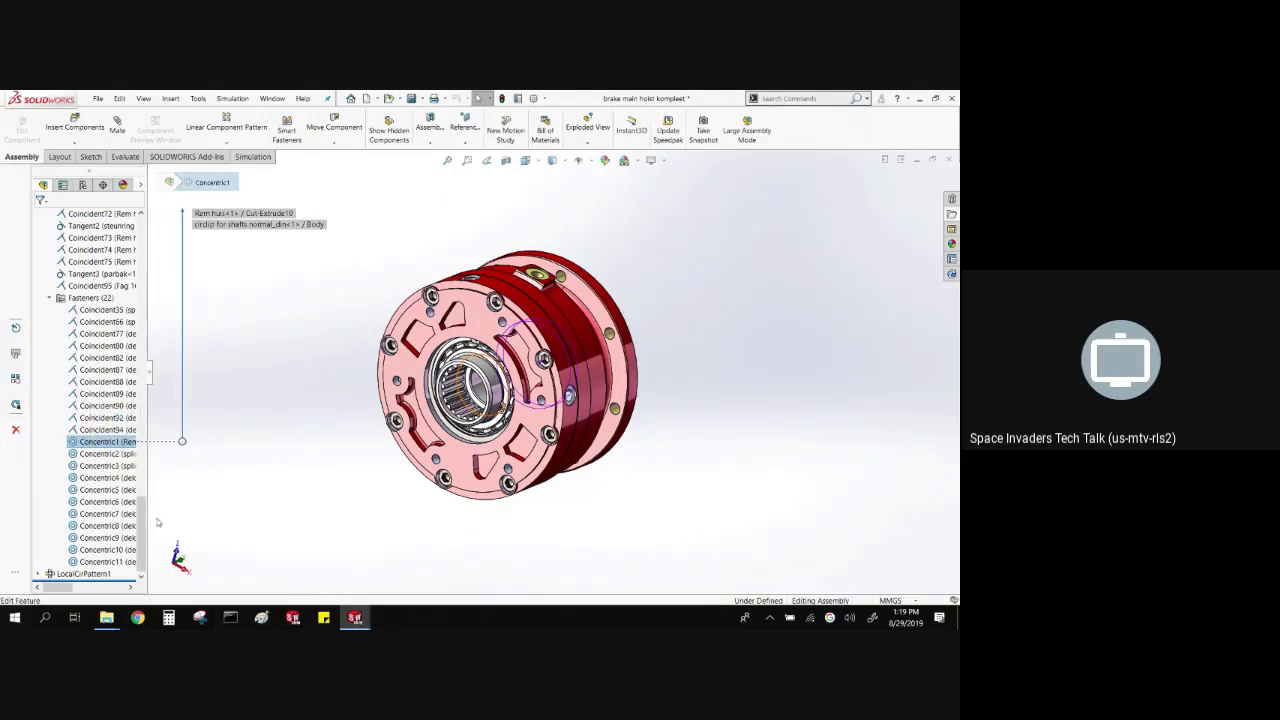
{"action": "left_click_drag", "start_coordinate": [142, 535], "coordinate": [125, 580]}
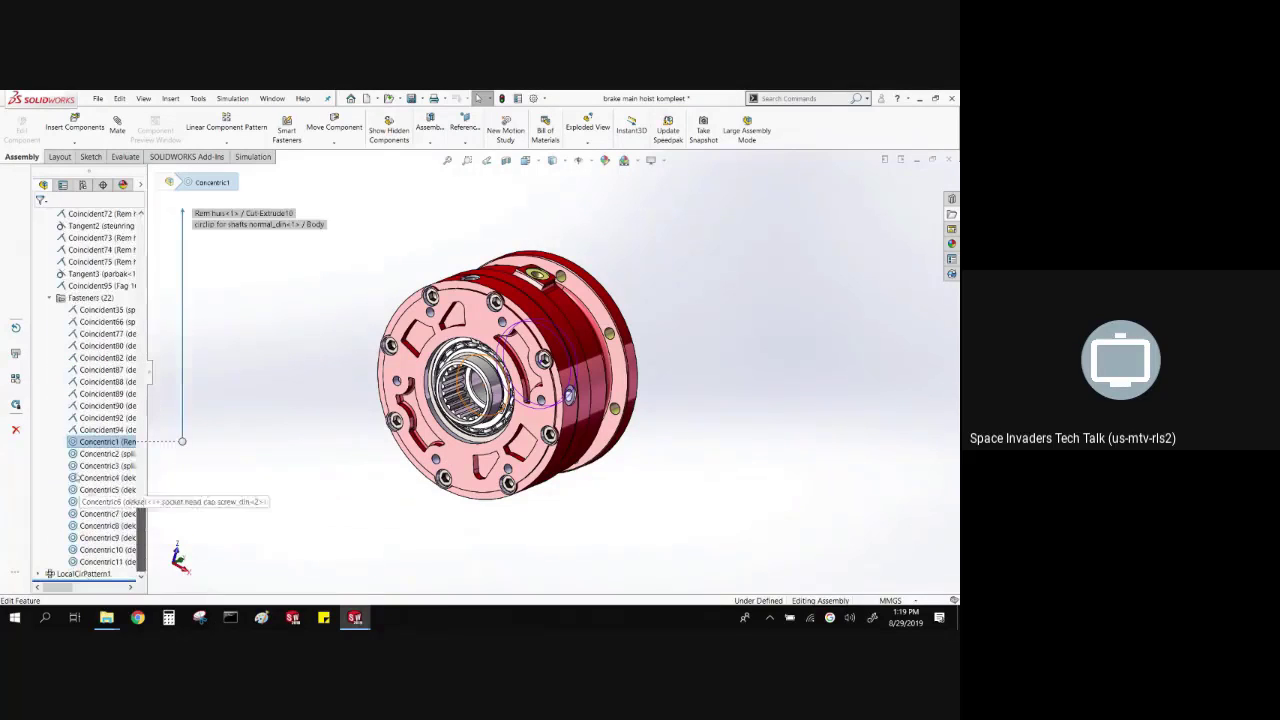
{"action": "left_click", "coordinate": [92, 563], "text": "shift"}
{"action": "right_click", "coordinate": [92, 565]}
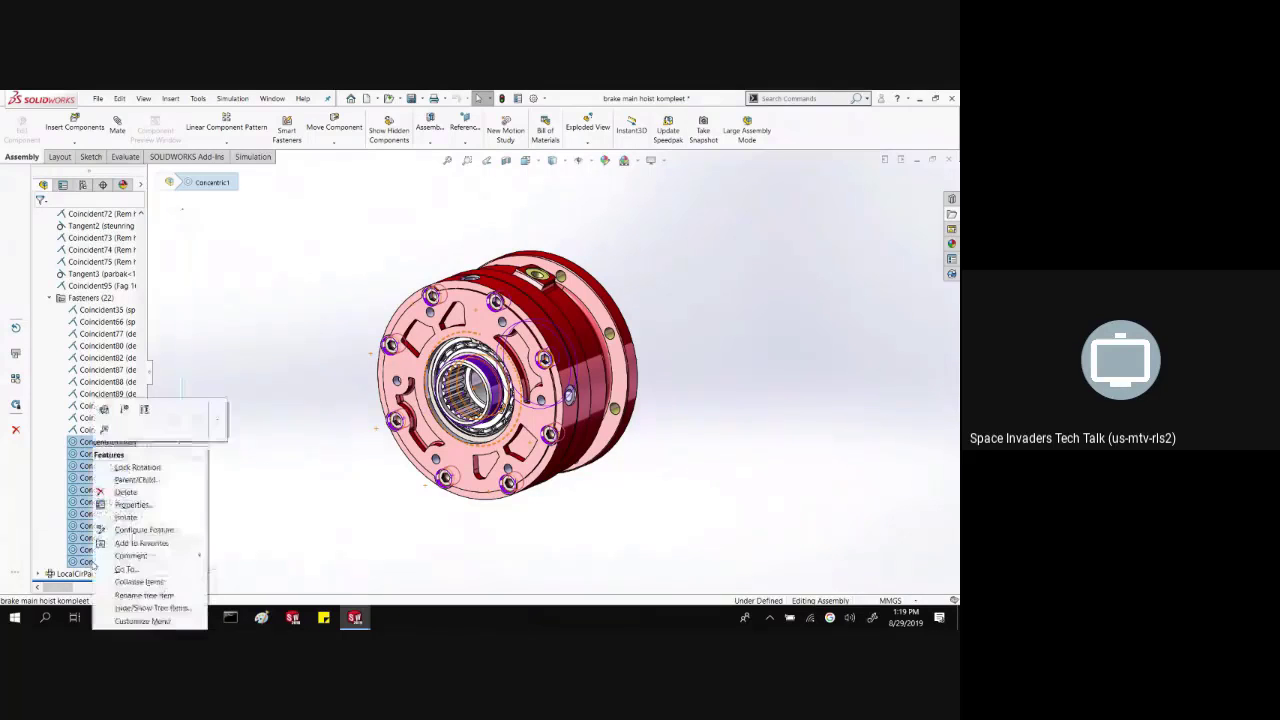
{"action": "left_click", "coordinate": [127, 472]}
{"action": "left_click", "coordinate": [188, 462]}
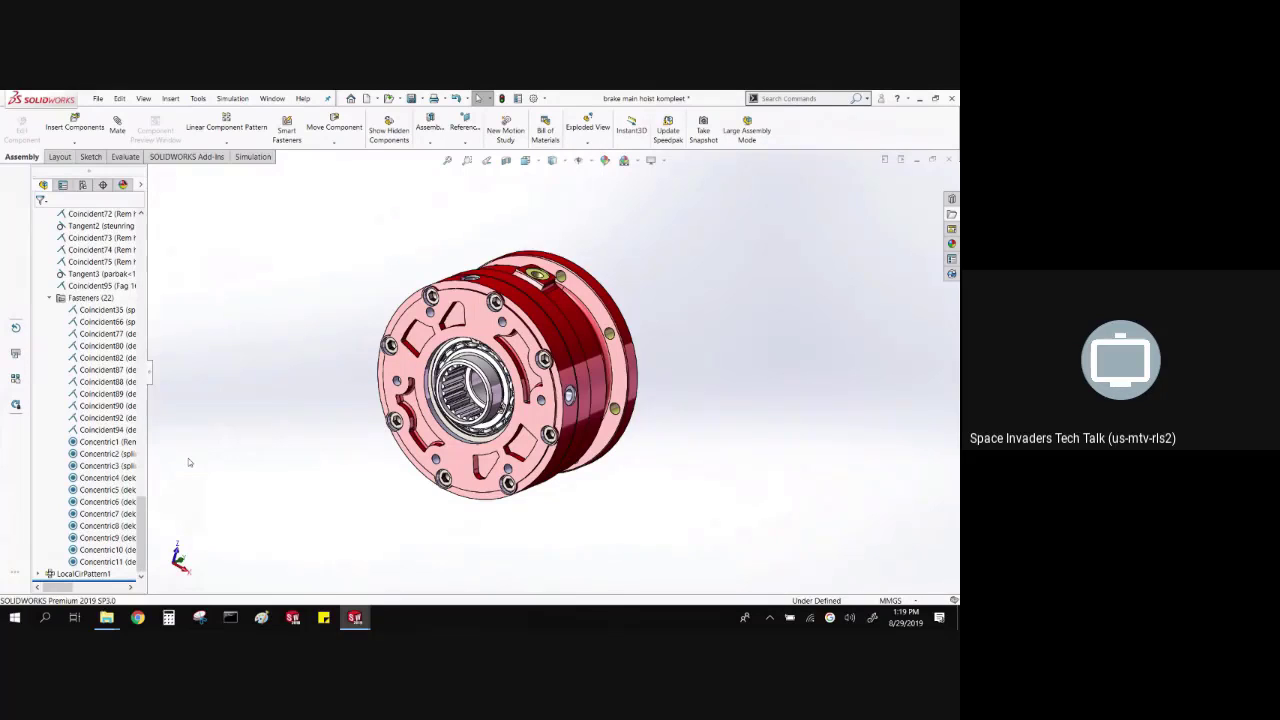
- Find the socket head cap screws in the component tree and check the definition status of one of them
{"action": "left_click_drag", "start_coordinate": [148, 527], "coordinate": [158, 304]}
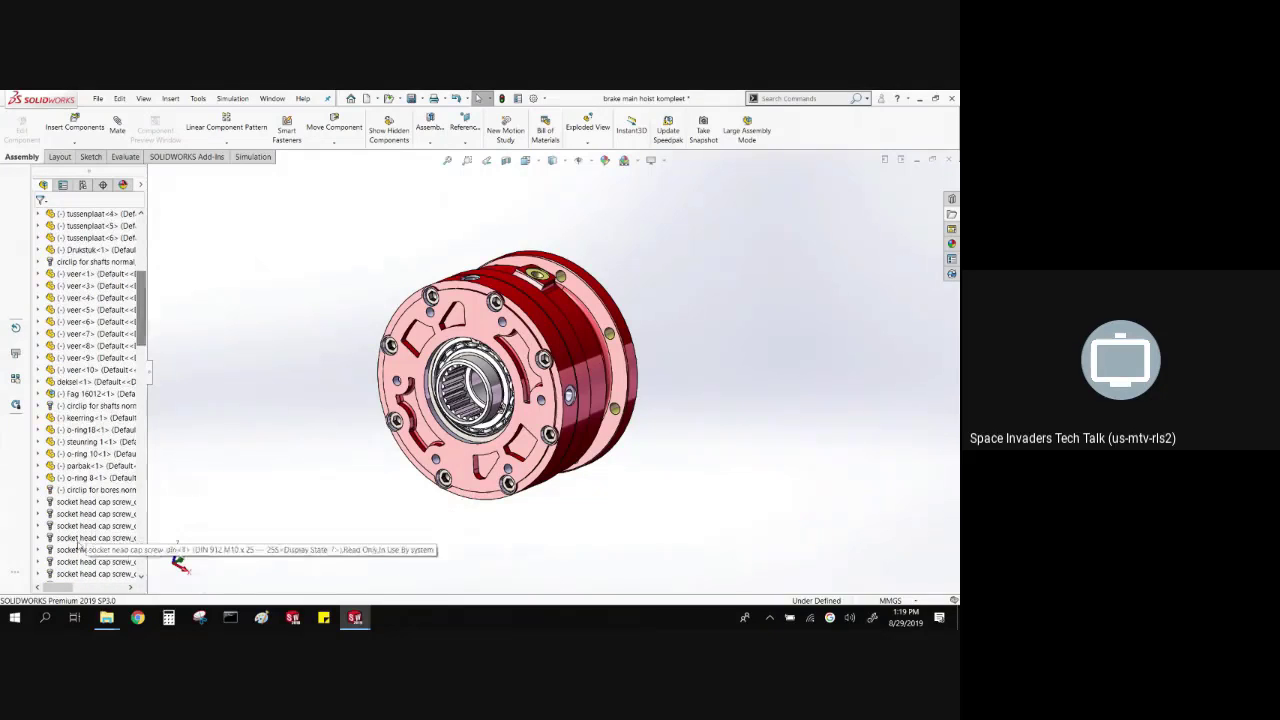
{"action": "left_click", "coordinate": [64, 515]}
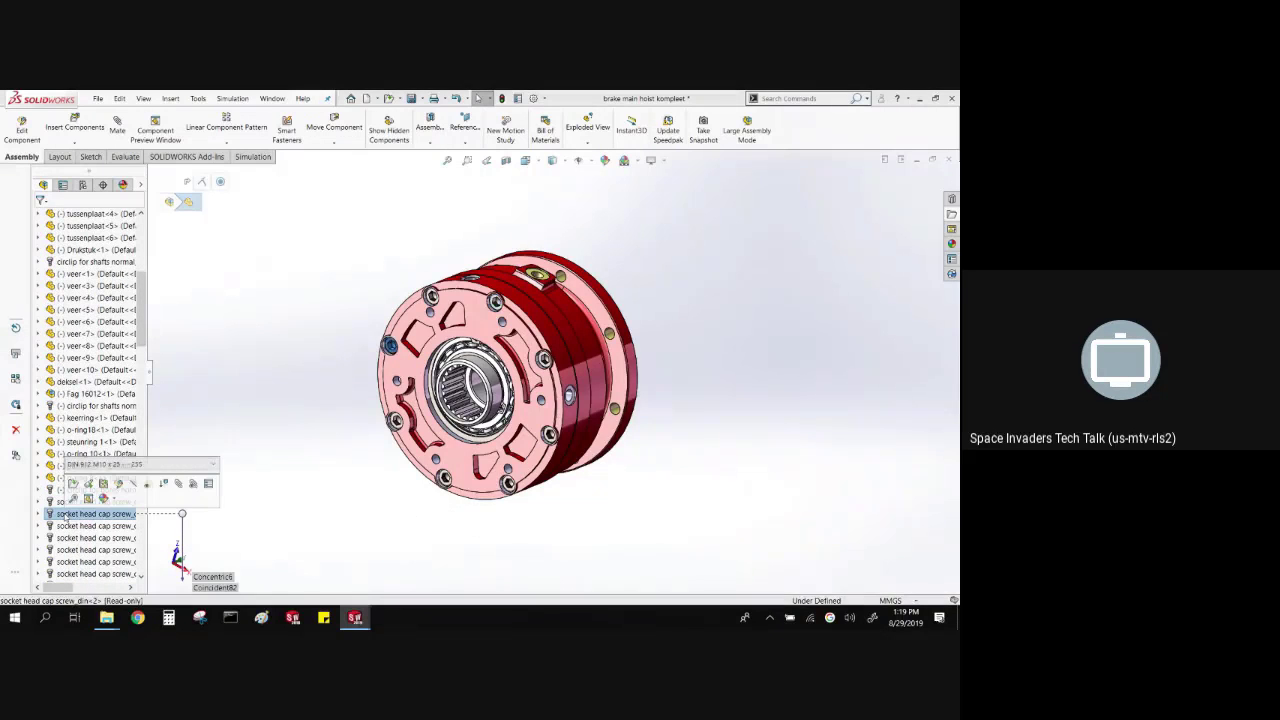
{"action": "left_click", "coordinate": [343, 491]}
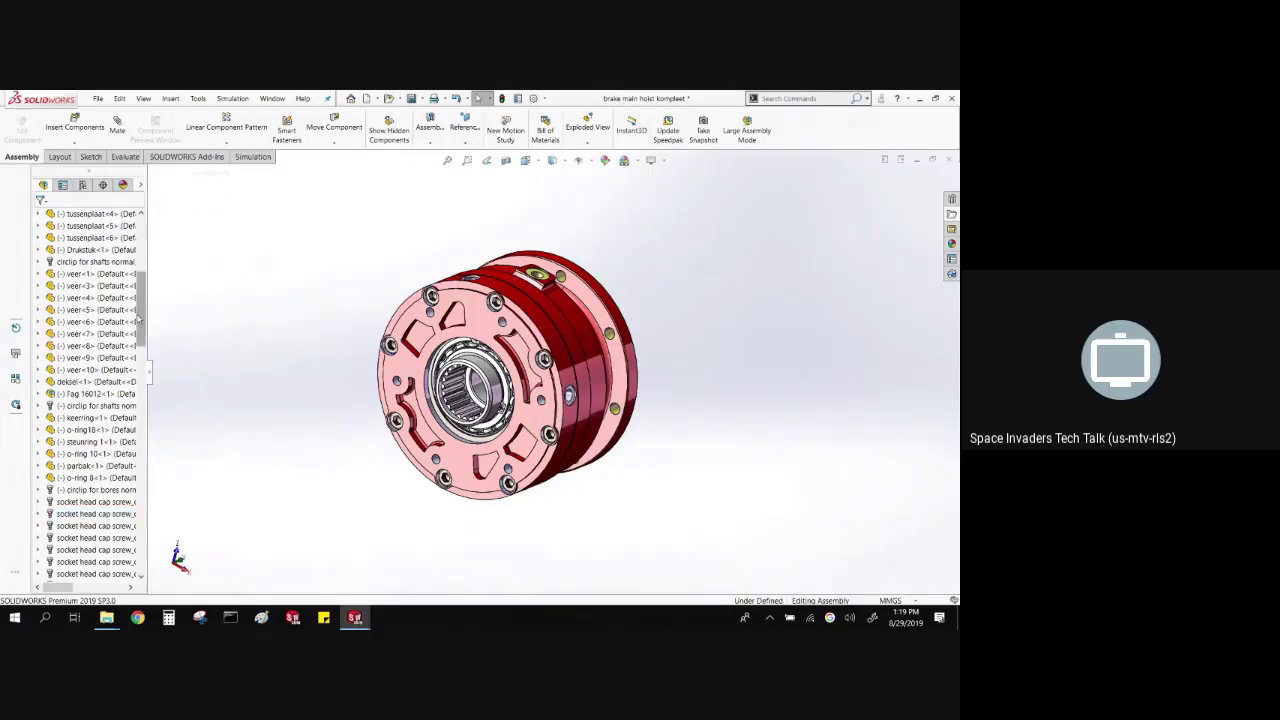
{"action": "left_click_drag", "start_coordinate": [140, 318], "coordinate": [145, 352]}
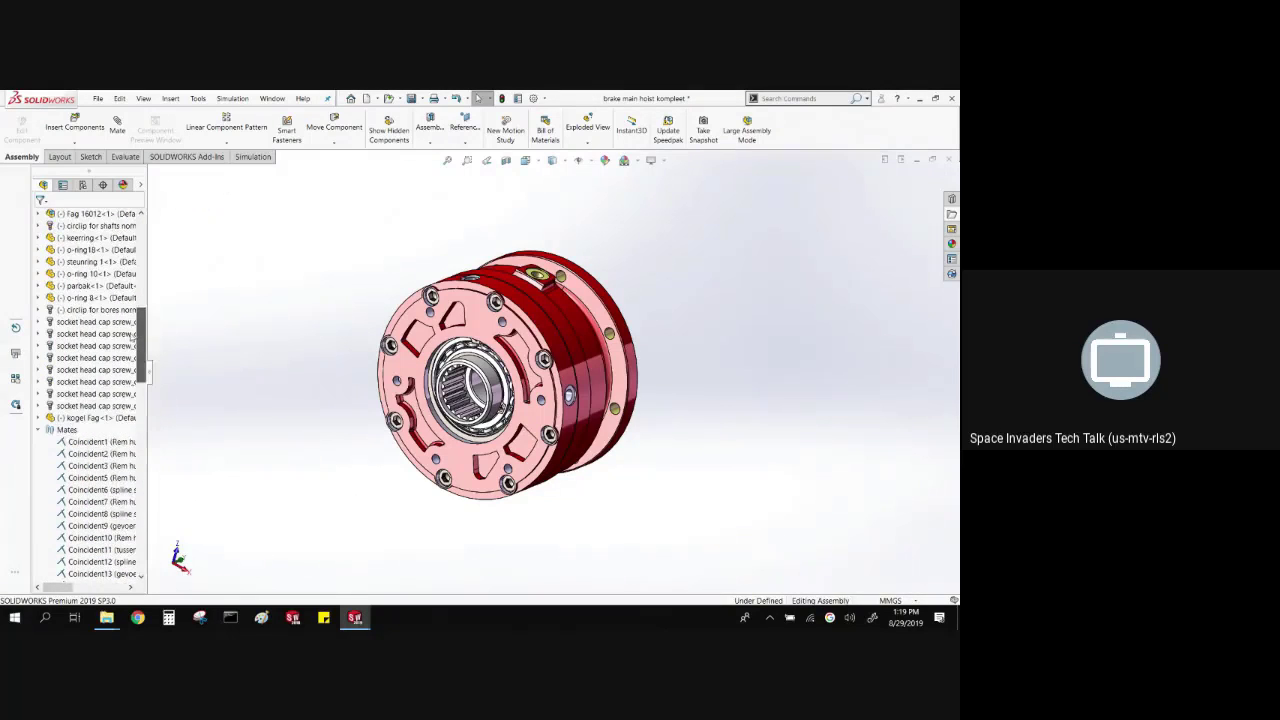
- Collapse the brake's mates list and review its options for unlocking concentric rotation and grouping mates
{"action": "left_click", "coordinate": [38, 432]}
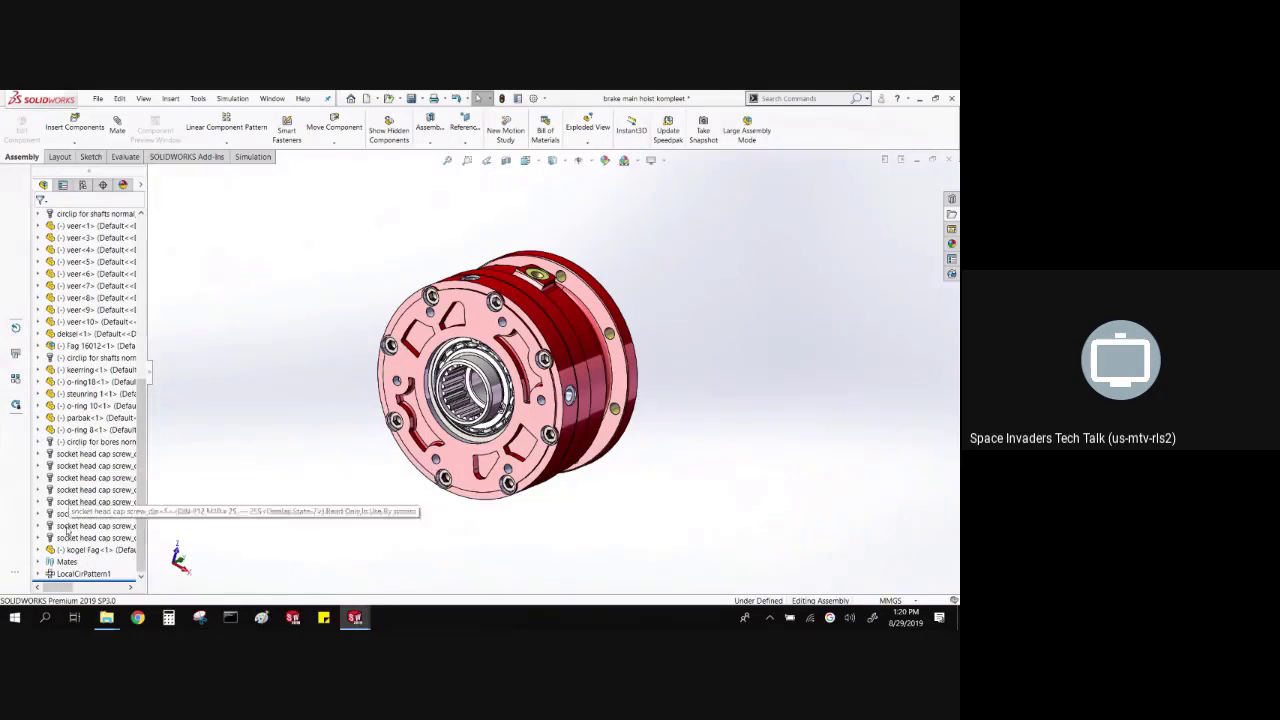
{"action": "right_click", "coordinate": [74, 564]}
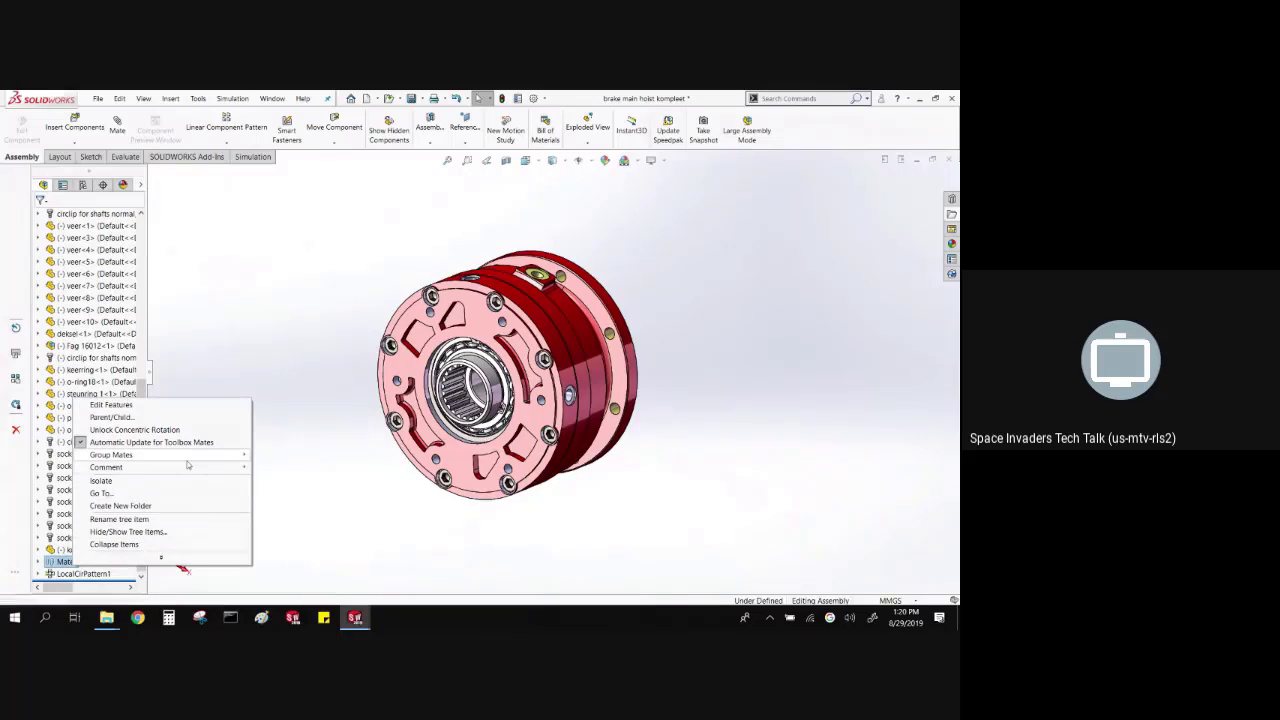
{"action": "mouse_move", "coordinate": [187, 461]}
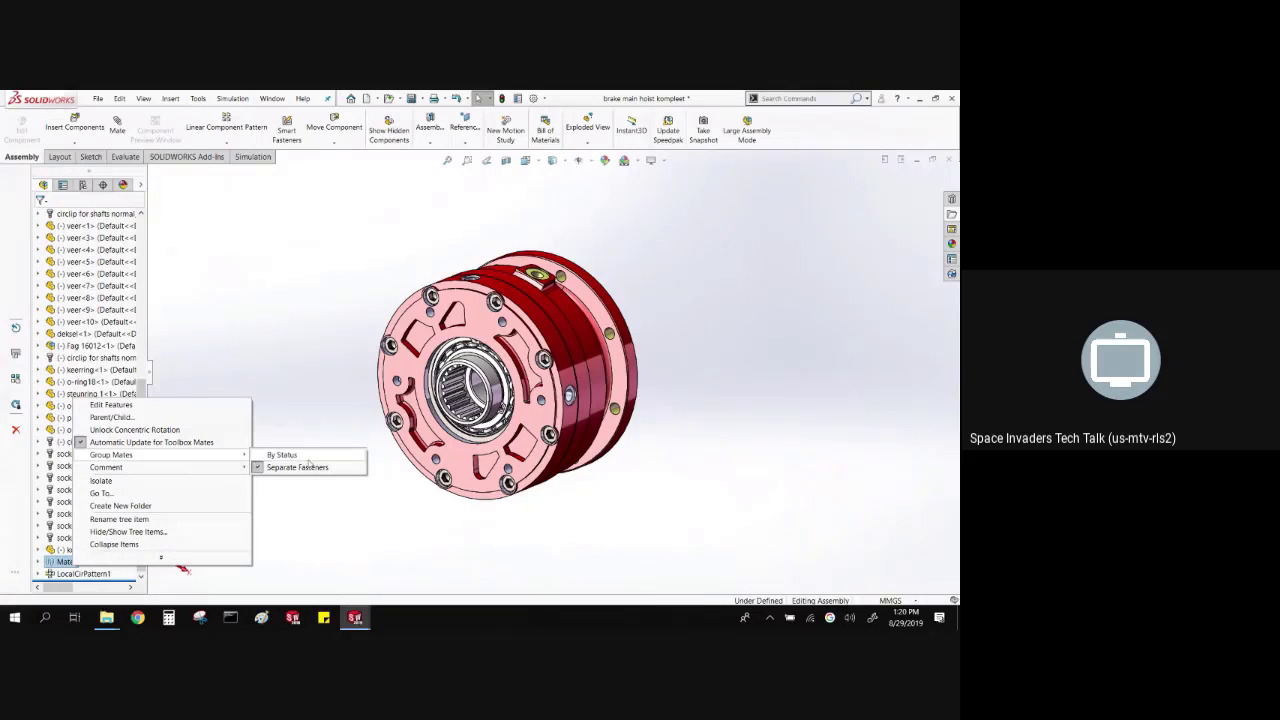
{"action": "left_click", "coordinate": [271, 357]}
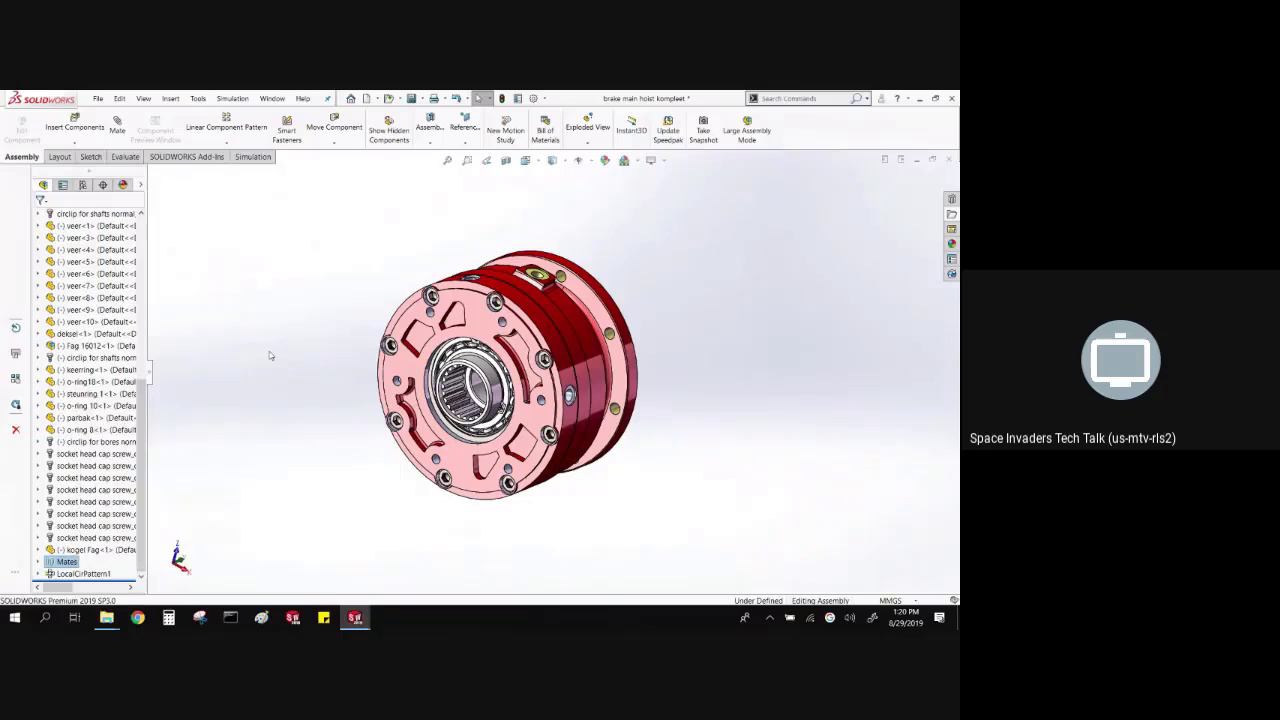
- Add a concentric mate between a front-face socket head cap screw's circular head edge and the raised port's hole on the brake housing
{"action": "scroll", "coordinate": [594, 354], "scroll_direction": "down", "scroll_amount": 3}
{"action": "scroll", "coordinate": [560, 320], "scroll_direction": "up", "scroll_amount": 1}
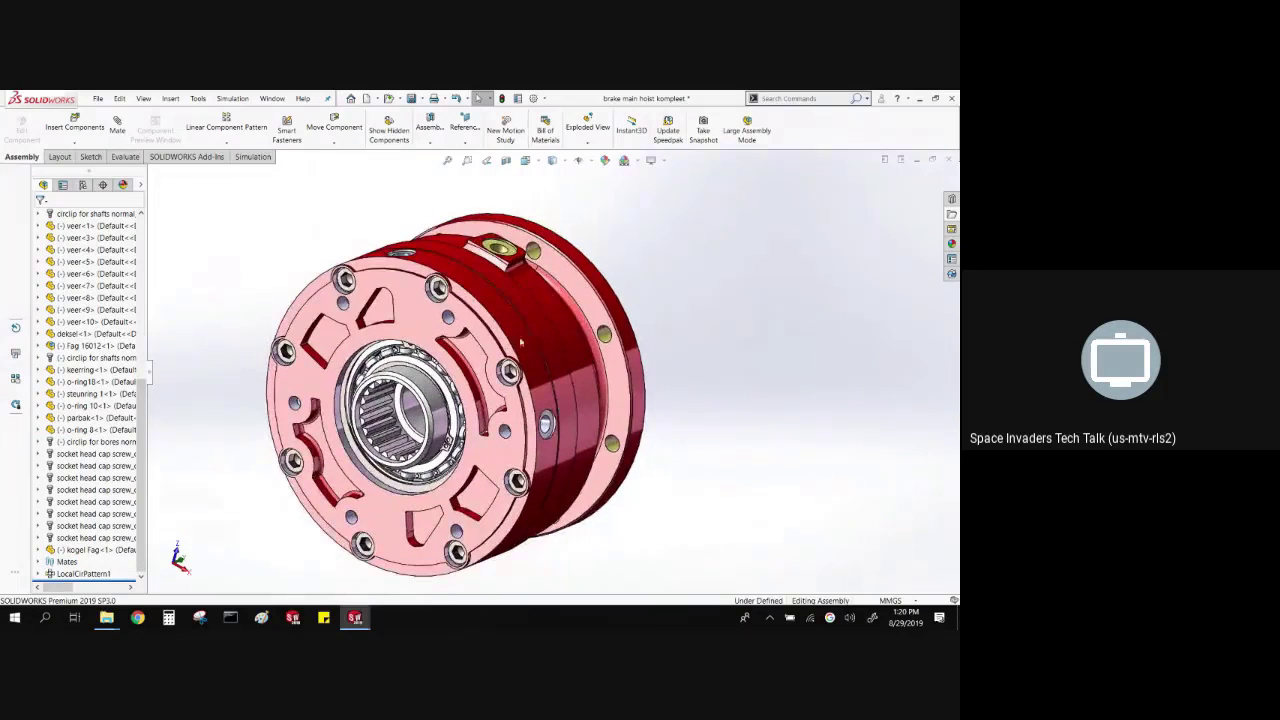
{"action": "scroll", "coordinate": [466, 296], "scroll_direction": "down", "scroll_amount": 2}
{"action": "scroll", "coordinate": [452, 370], "scroll_direction": "up", "scroll_amount": 2}
{"action": "scroll", "coordinate": [480, 360], "scroll_direction": "down", "scroll_amount": 5}
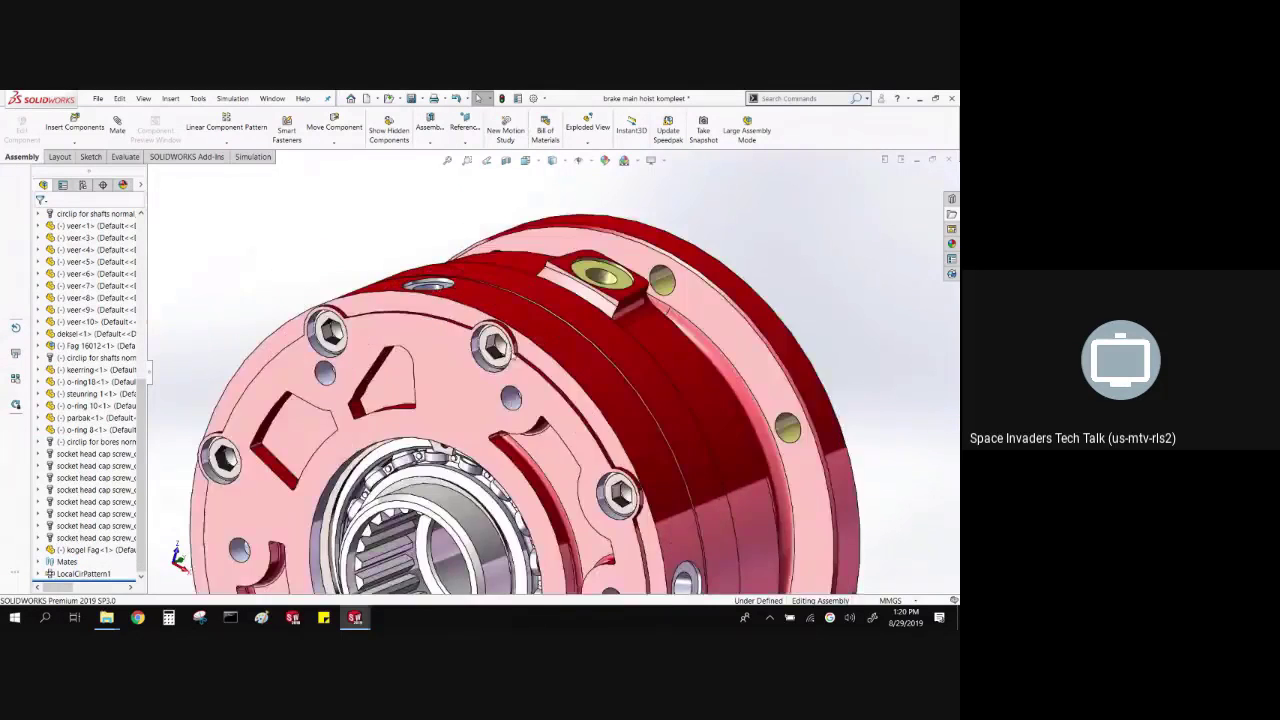
{"action": "scroll", "coordinate": [490, 356], "scroll_direction": "down", "scroll_amount": 1}
{"action": "scroll", "coordinate": [620, 450], "scroll_direction": "up", "scroll_amount": 5}
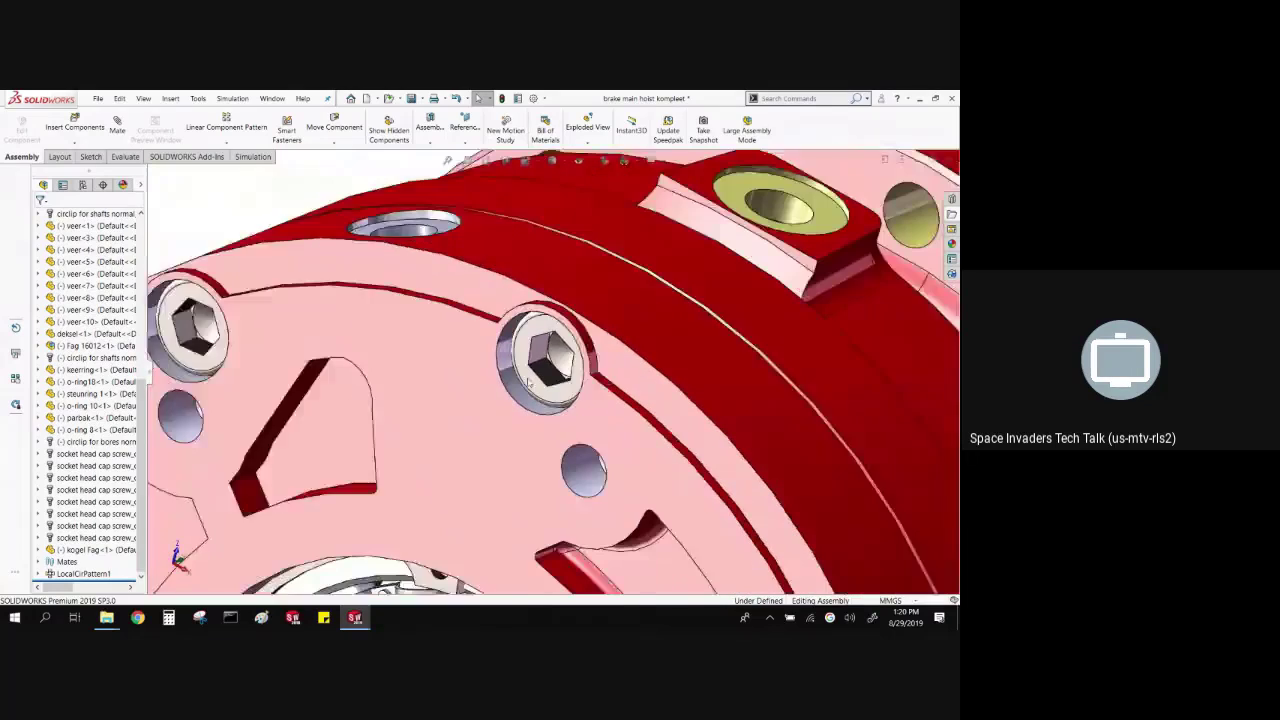
{"action": "scroll", "coordinate": [732, 534], "scroll_direction": "up", "scroll_amount": 1}
{"action": "scroll", "coordinate": [545, 360], "scroll_direction": "down", "scroll_amount": 5}
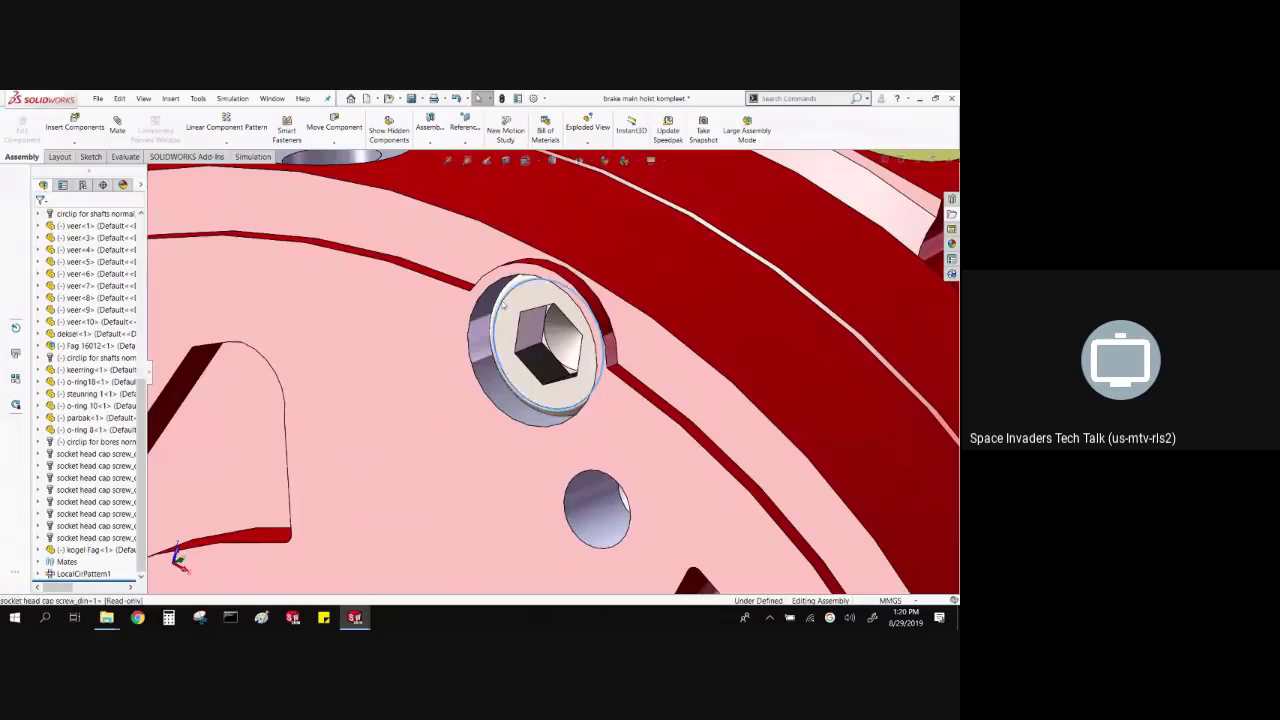
{"action": "left_click", "coordinate": [504, 307]}
{"action": "scroll", "coordinate": [504, 307], "scroll_direction": "up", "scroll_amount": 5}
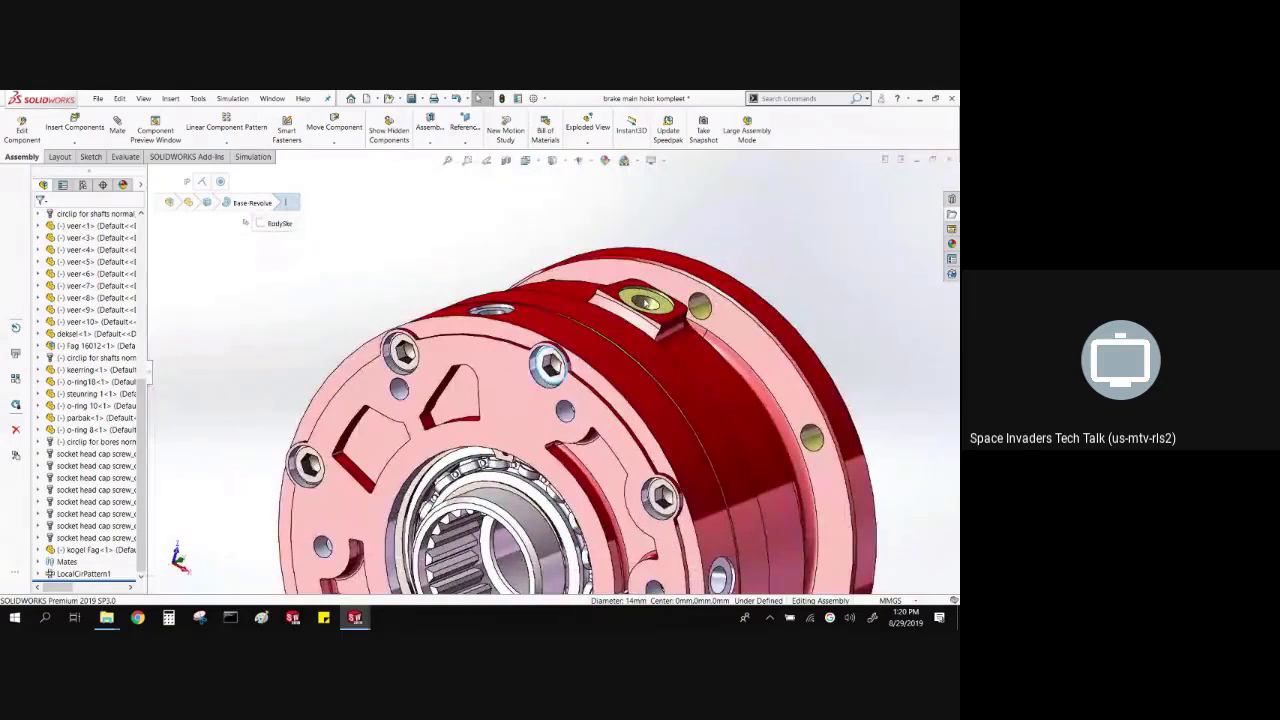
{"action": "left_click", "coordinate": [646, 302], "text": "ctrl"}
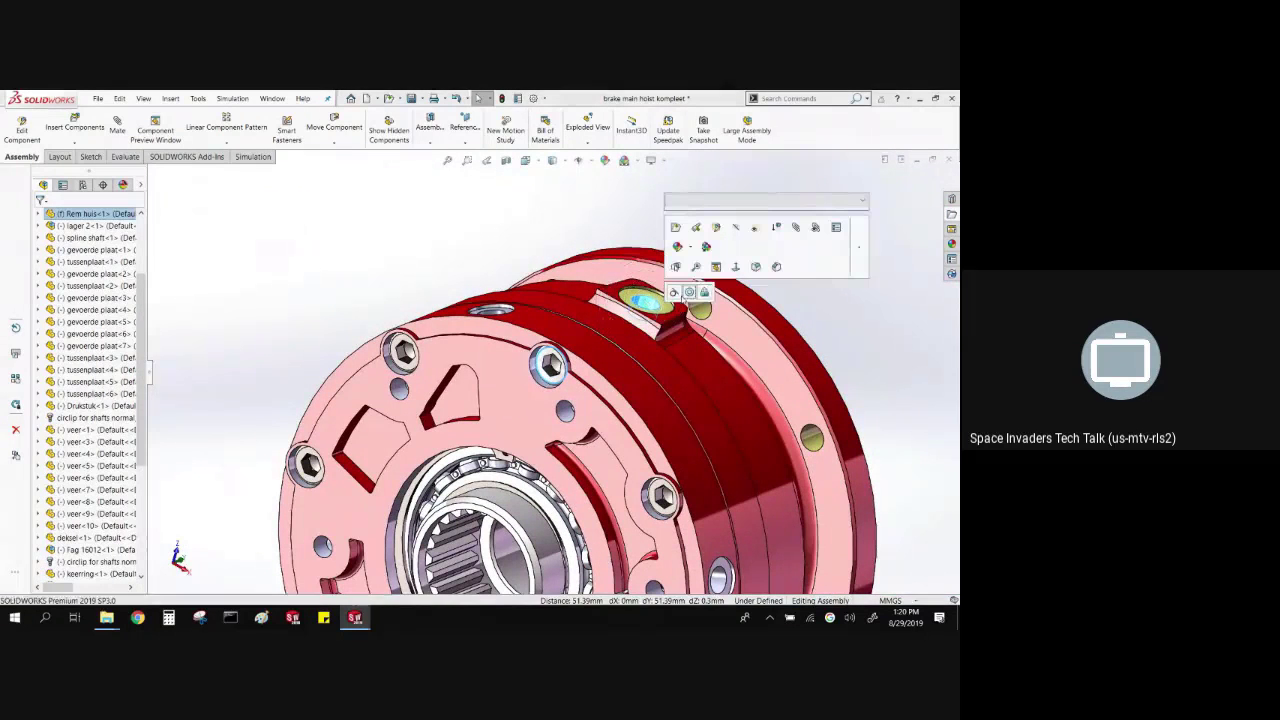
{"action": "left_click", "coordinate": [689, 292]}
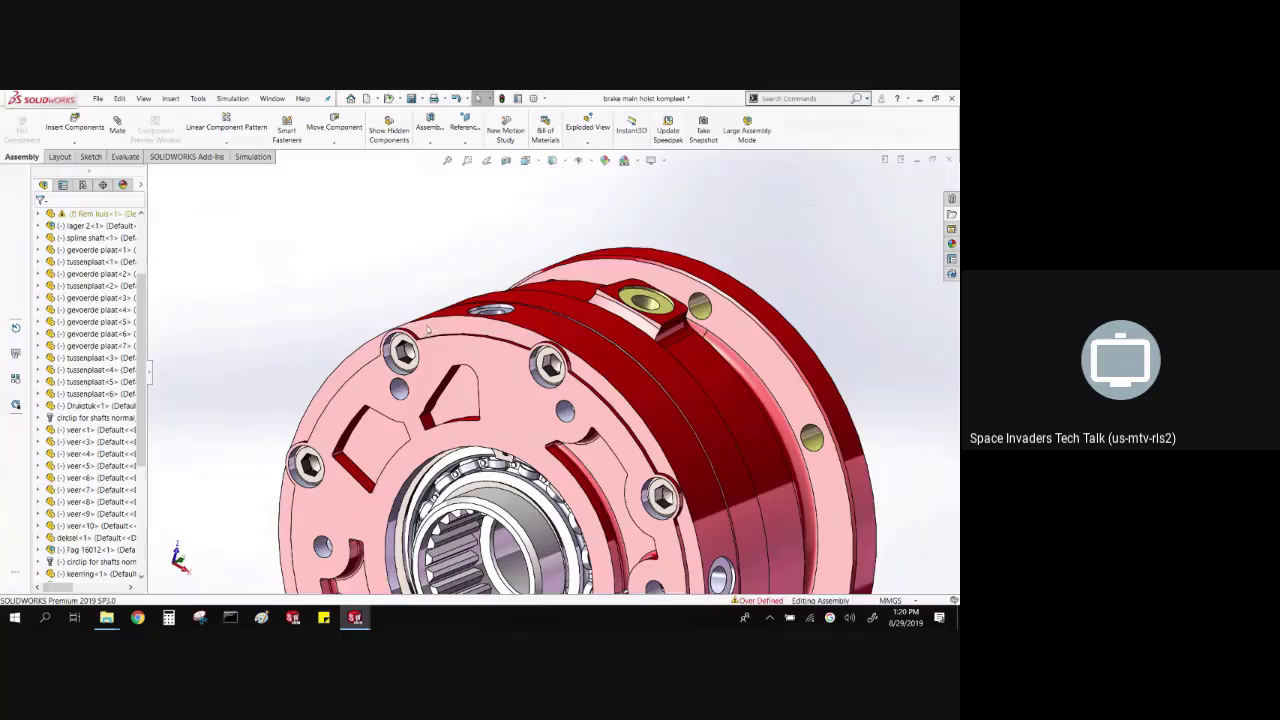
- Examine the front-face socket head cap screw and its mates in the Fasteners mate group, and collapse that group
{"action": "scroll", "coordinate": [428, 330], "scroll_direction": "up", "scroll_amount": 5}
{"action": "scroll", "coordinate": [562, 297], "scroll_direction": "down", "scroll_amount": 10}
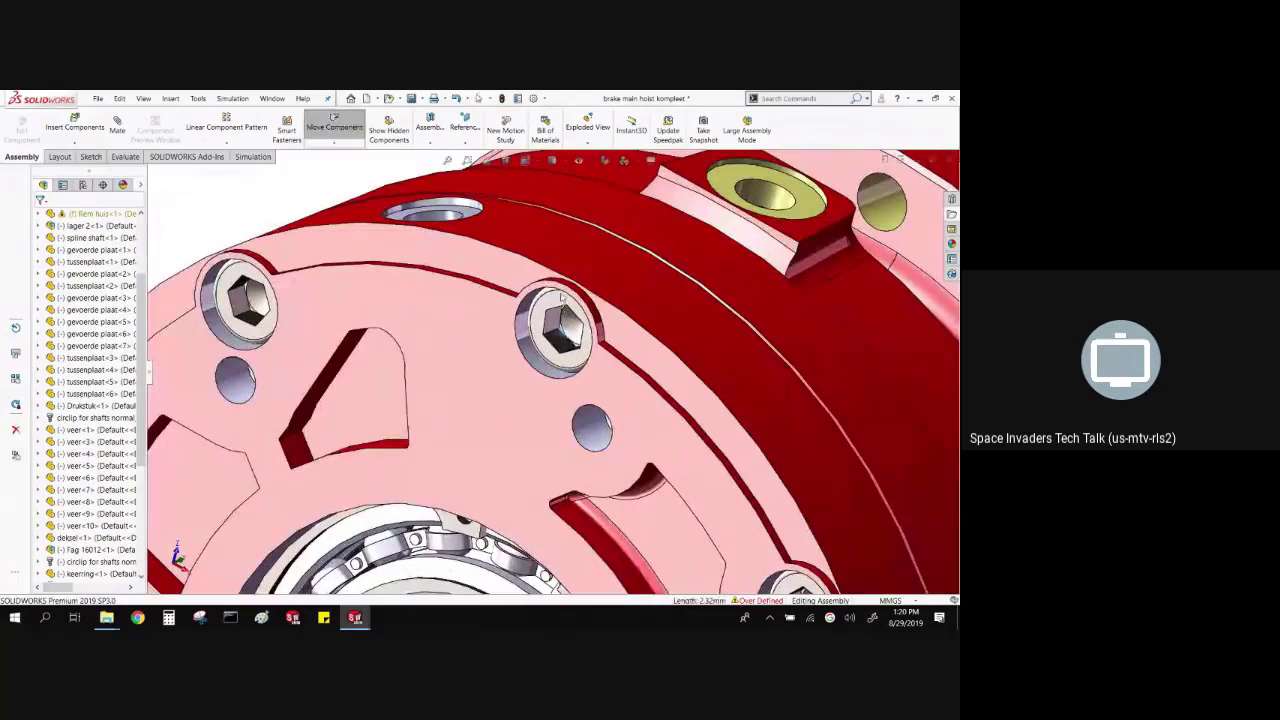
{"action": "left_click", "coordinate": [562, 300]}
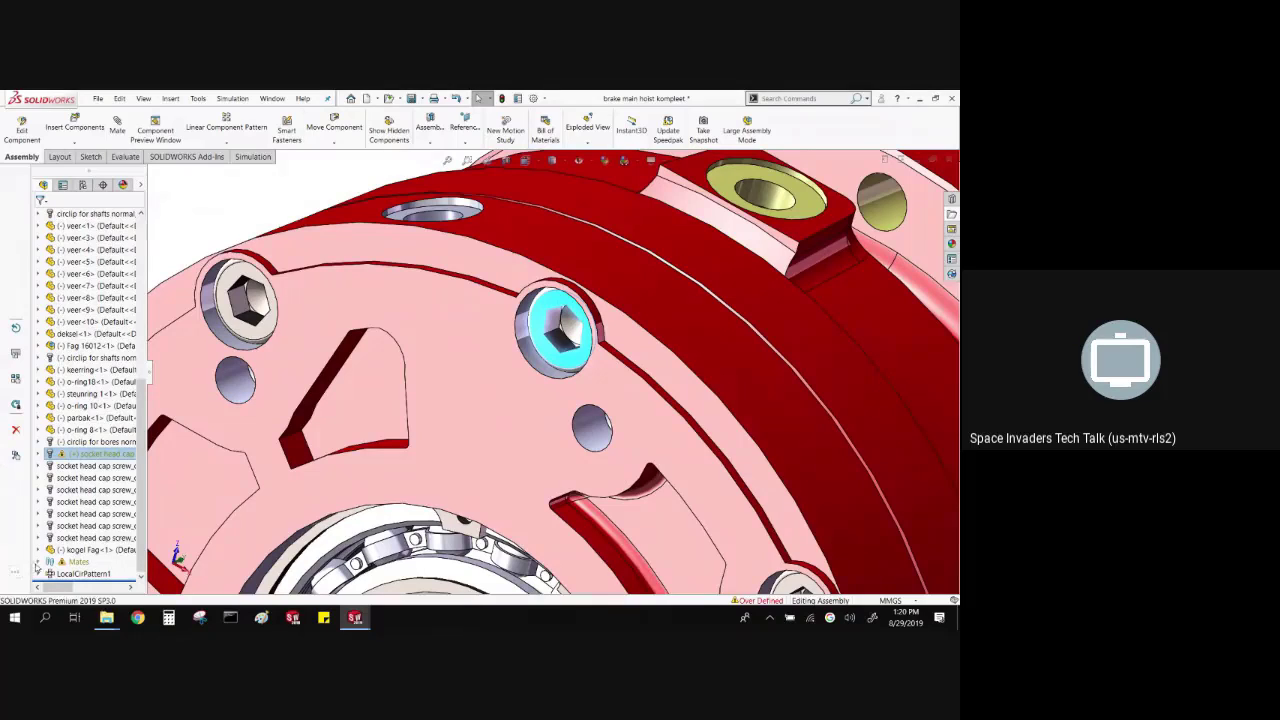
{"action": "left_click", "coordinate": [38, 562]}
{"action": "scroll", "coordinate": [60, 545], "scroll_direction": "down", "scroll_amount": 1}
{"action": "scroll", "coordinate": [64, 530], "scroll_direction": "down", "scroll_amount": 10}
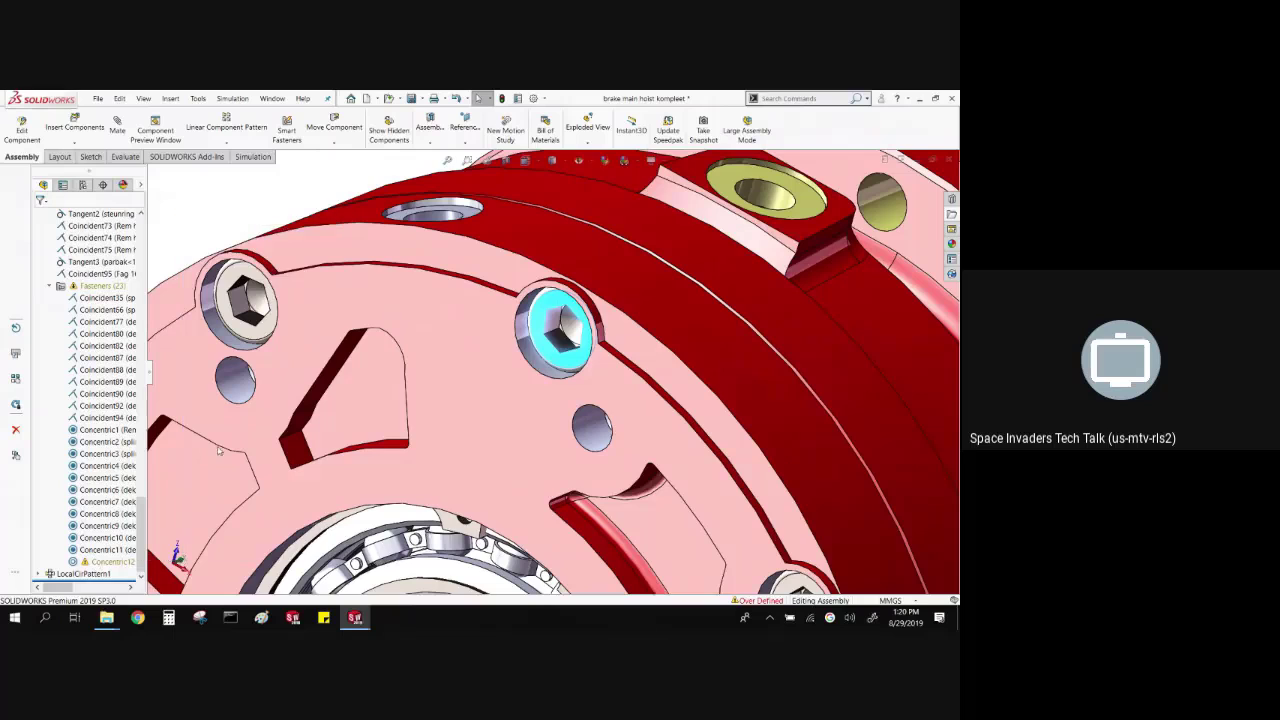
{"action": "key", "text": "f"}
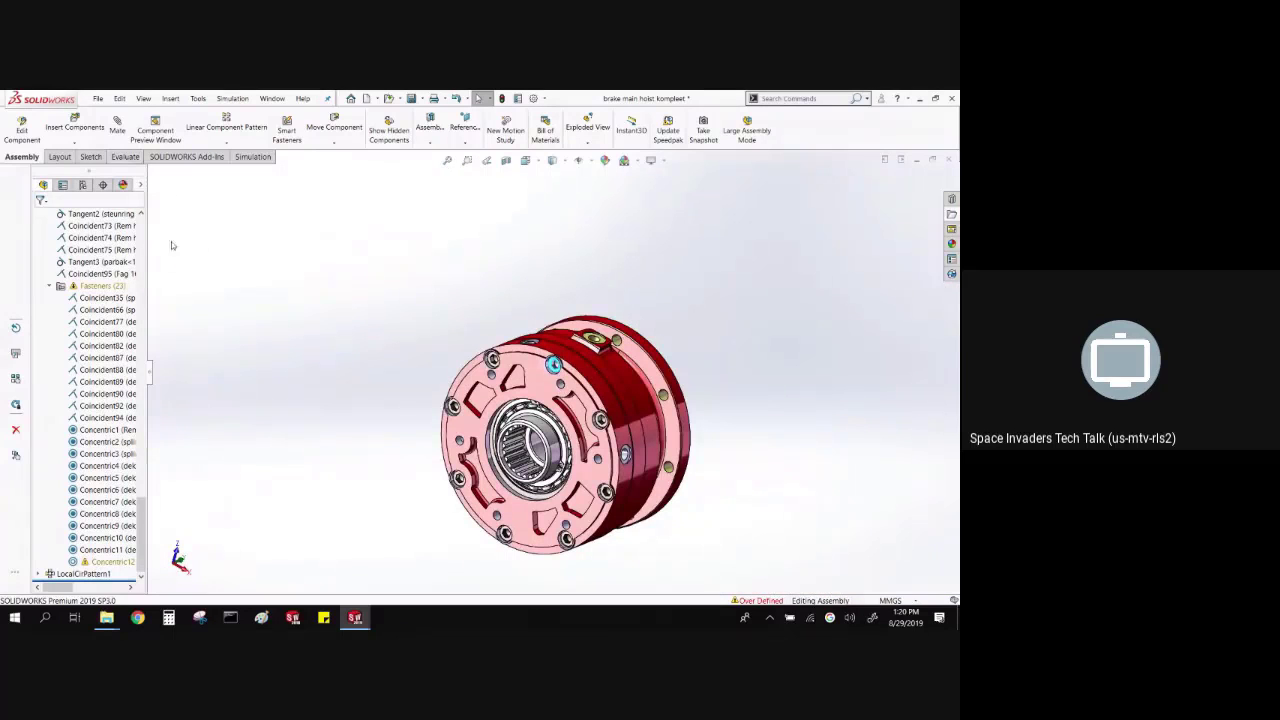
{"action": "left_click", "coordinate": [171, 245]}
{"action": "left_click", "coordinate": [52, 285]}
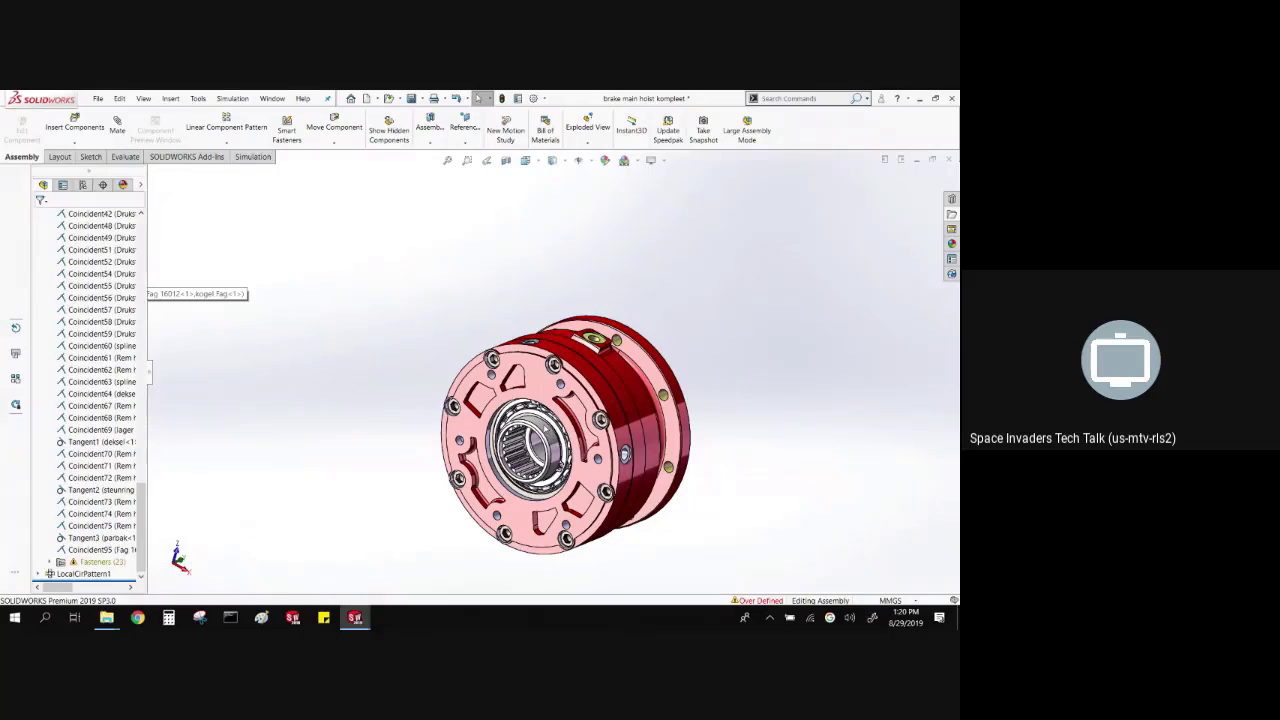
- Suppress the spline shaft component in the centre of the brake
{"action": "right_click", "coordinate": [535, 445]}
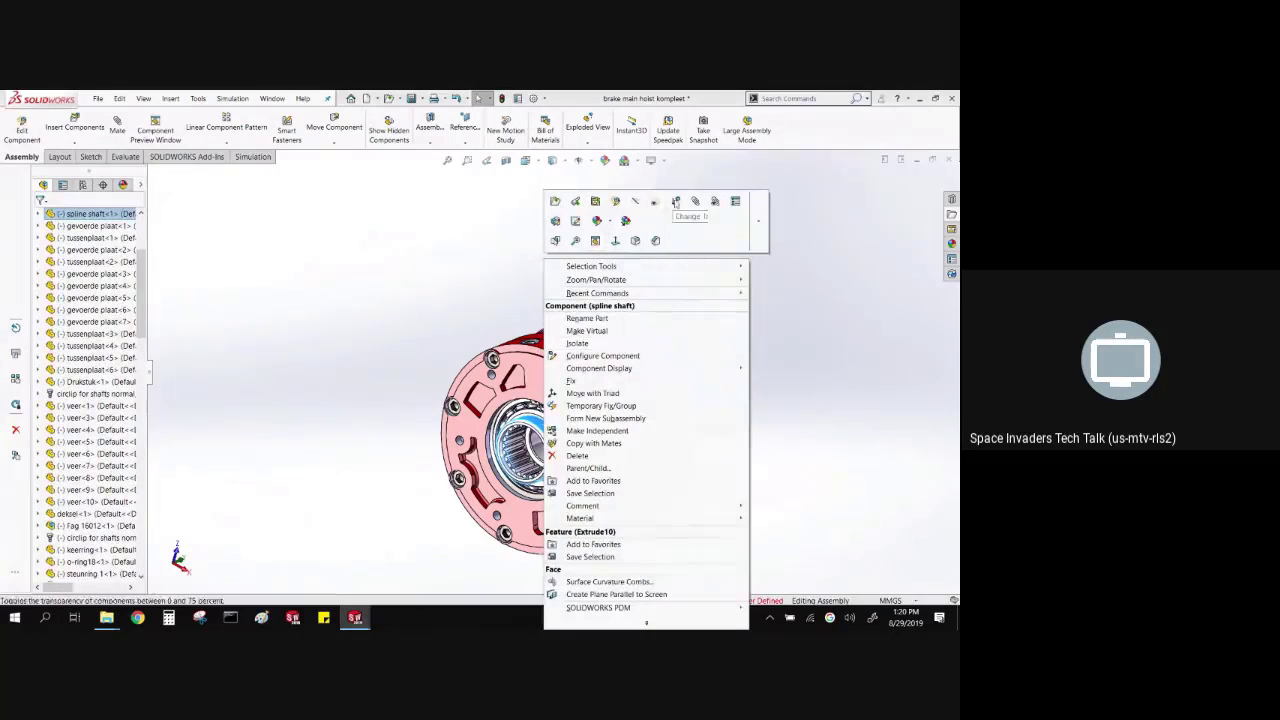
{"action": "left_click", "coordinate": [677, 203]}
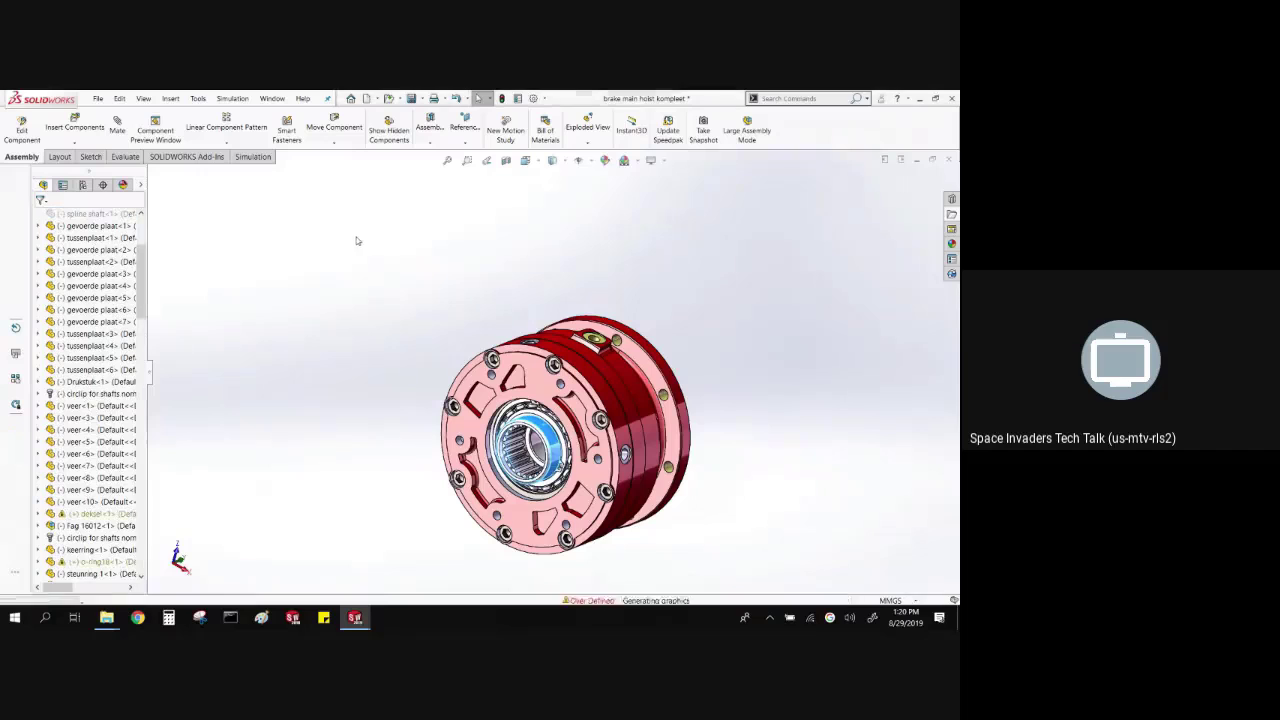
- Group the assembly's mates by status
{"action": "left_click_drag", "start_coordinate": [145, 263], "coordinate": [156, 343]}
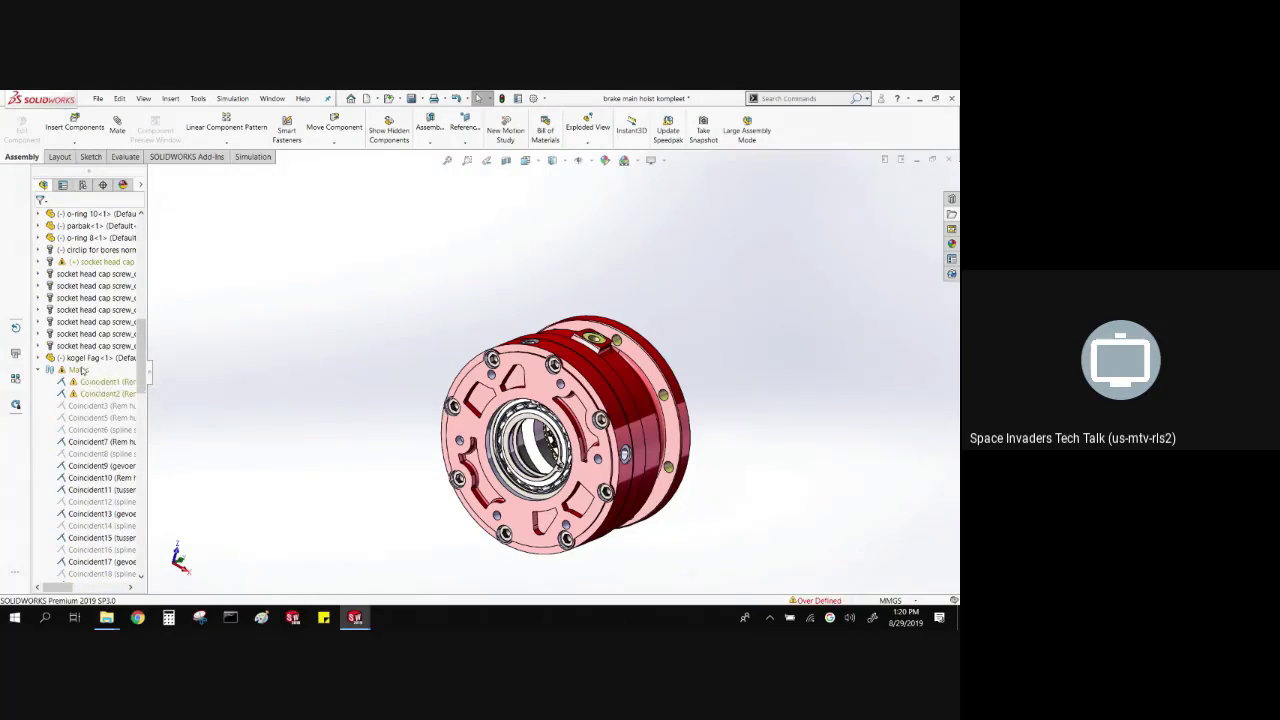
{"action": "right_click", "coordinate": [84, 373]}
{"action": "right_click", "coordinate": [79, 370]}
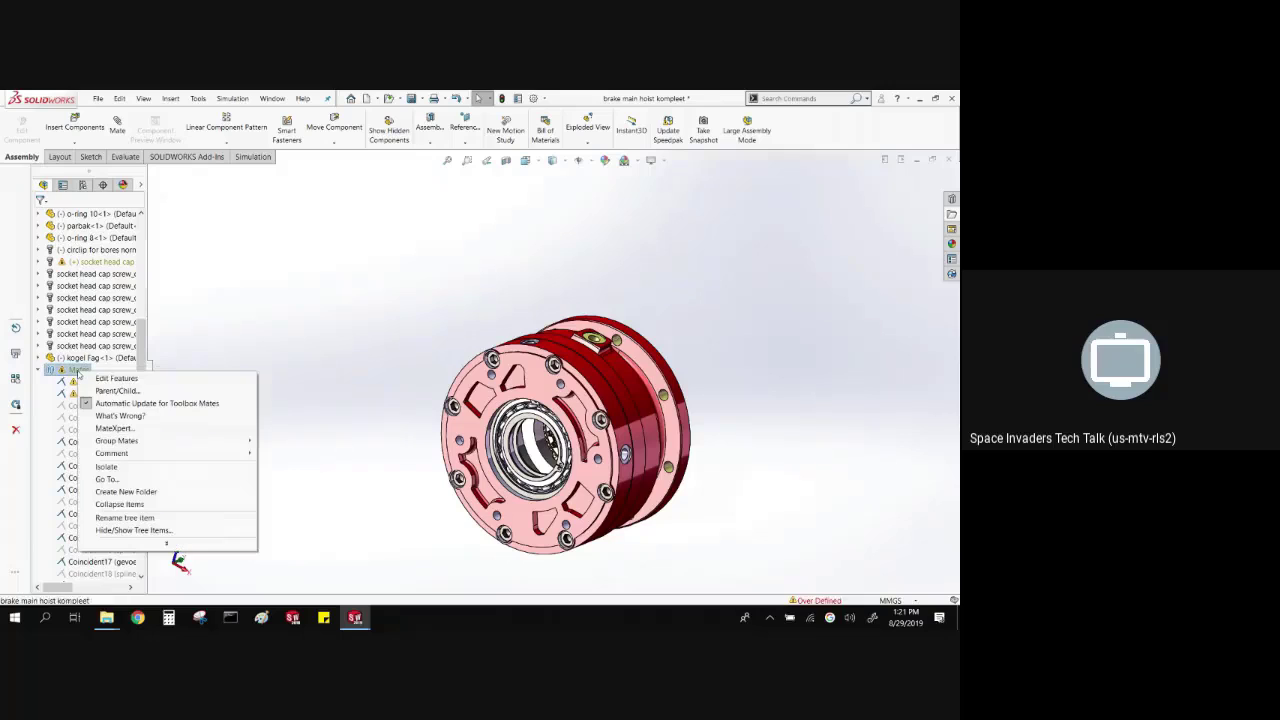
{"action": "mouse_move", "coordinate": [230, 441]}
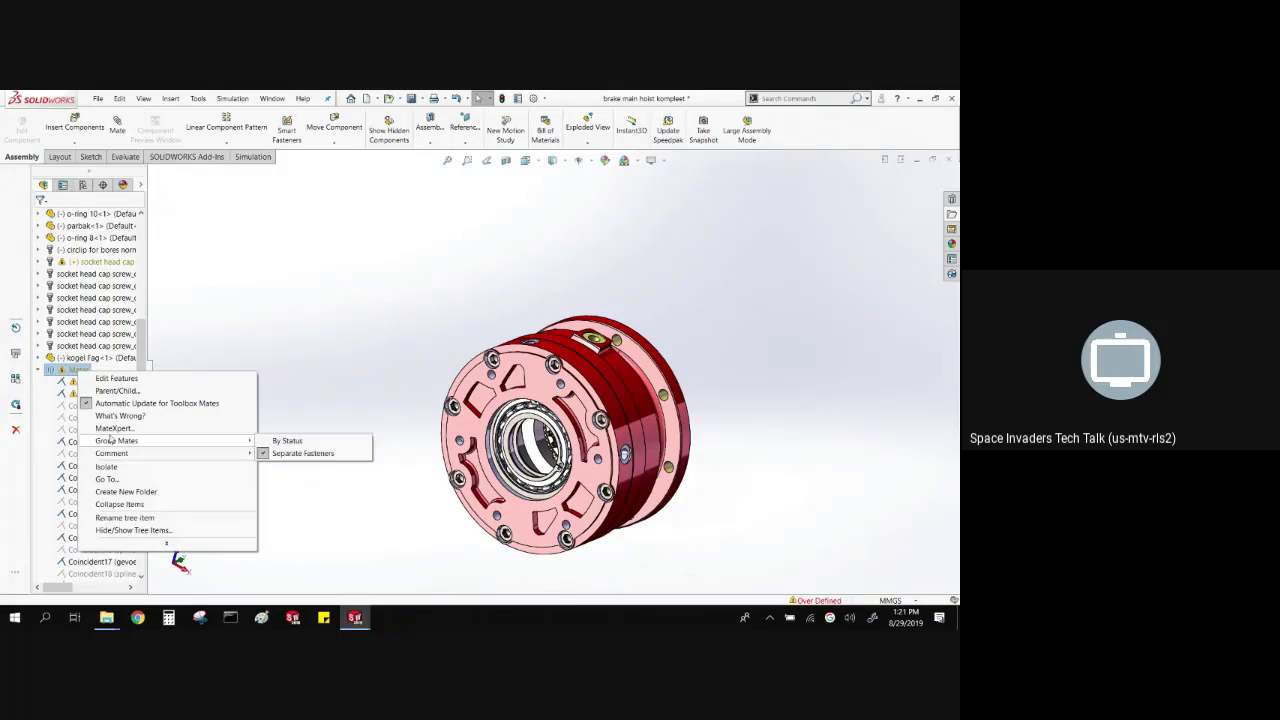
{"action": "left_click", "coordinate": [300, 441]}
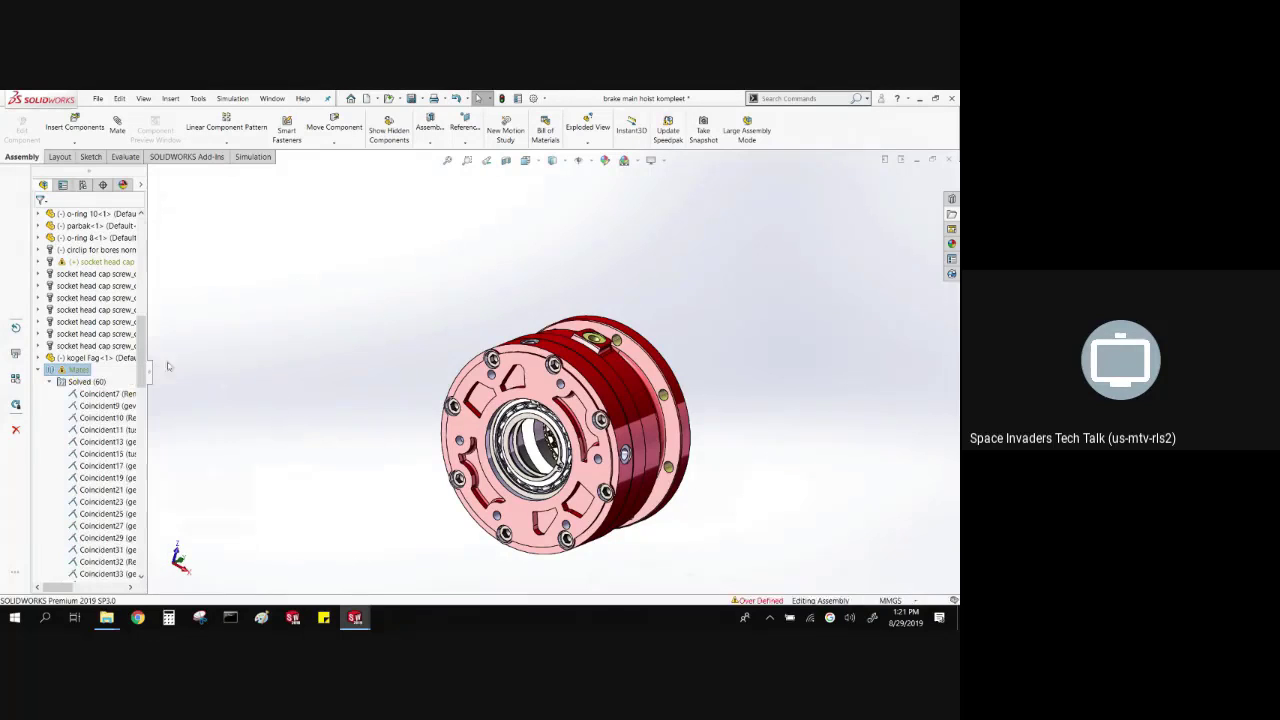
- Review the Solved, Over Defined and Suppressed mate groups and collapse each one
{"action": "mouse_move", "coordinate": [141, 327]}
{"action": "left_mouse_down"}
{"action": "mouse_move", "coordinate": [141, 400]}
{"action": "mouse_move", "coordinate": [141, 345]}
{"action": "left_mouse_up"}
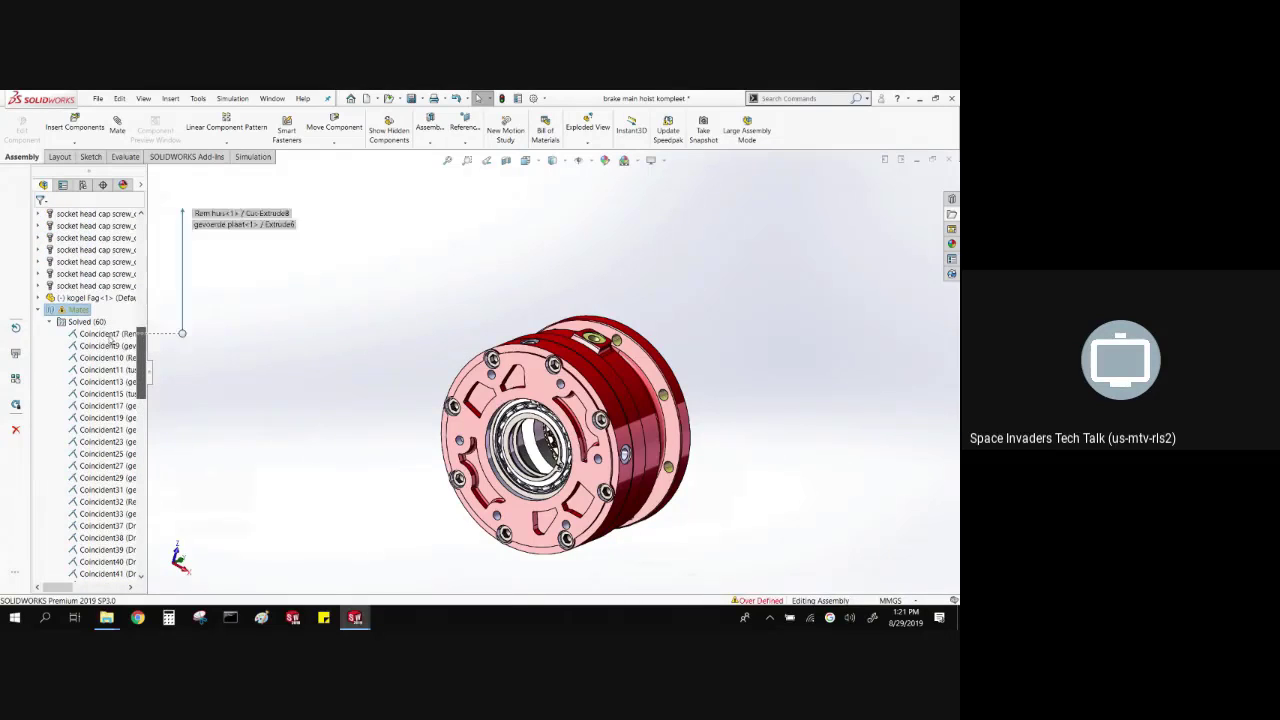
{"action": "left_click", "coordinate": [50, 322]}
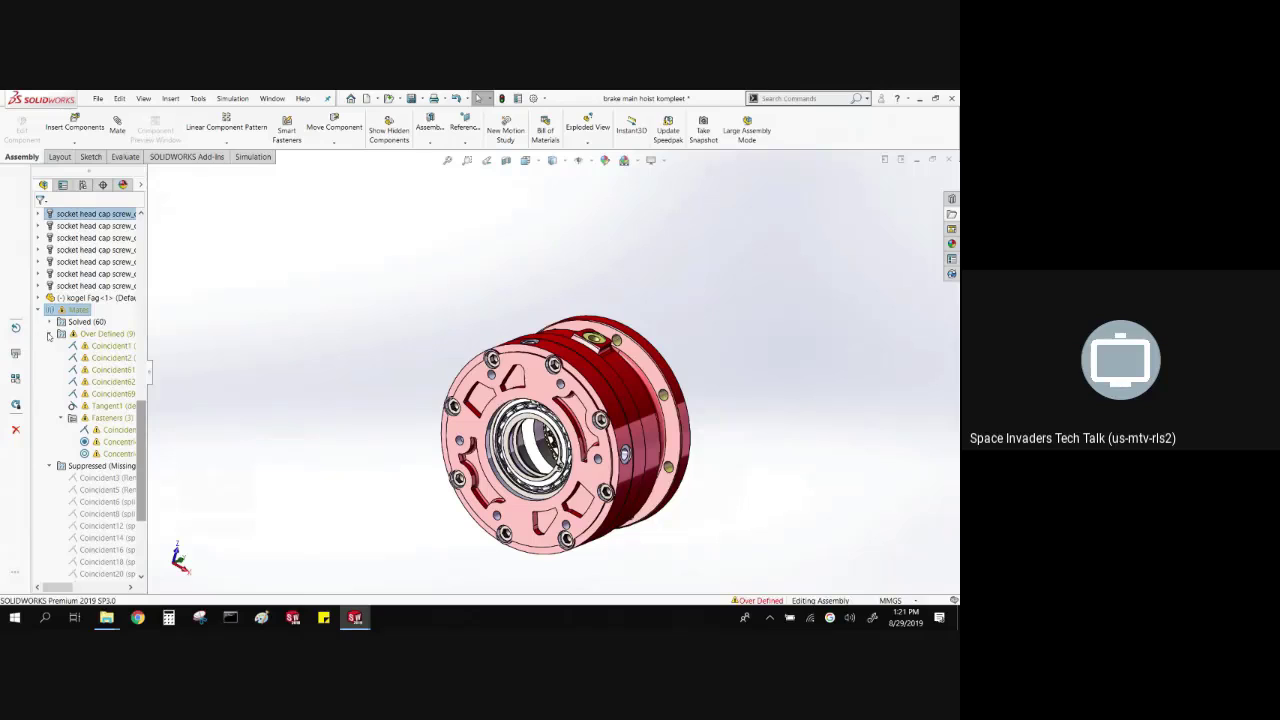
{"action": "left_click", "coordinate": [49, 334]}
{"action": "left_click", "coordinate": [49, 334]}
{"action": "mouse_move", "coordinate": [86, 360]}
{"action": "left_click", "coordinate": [50, 467]}
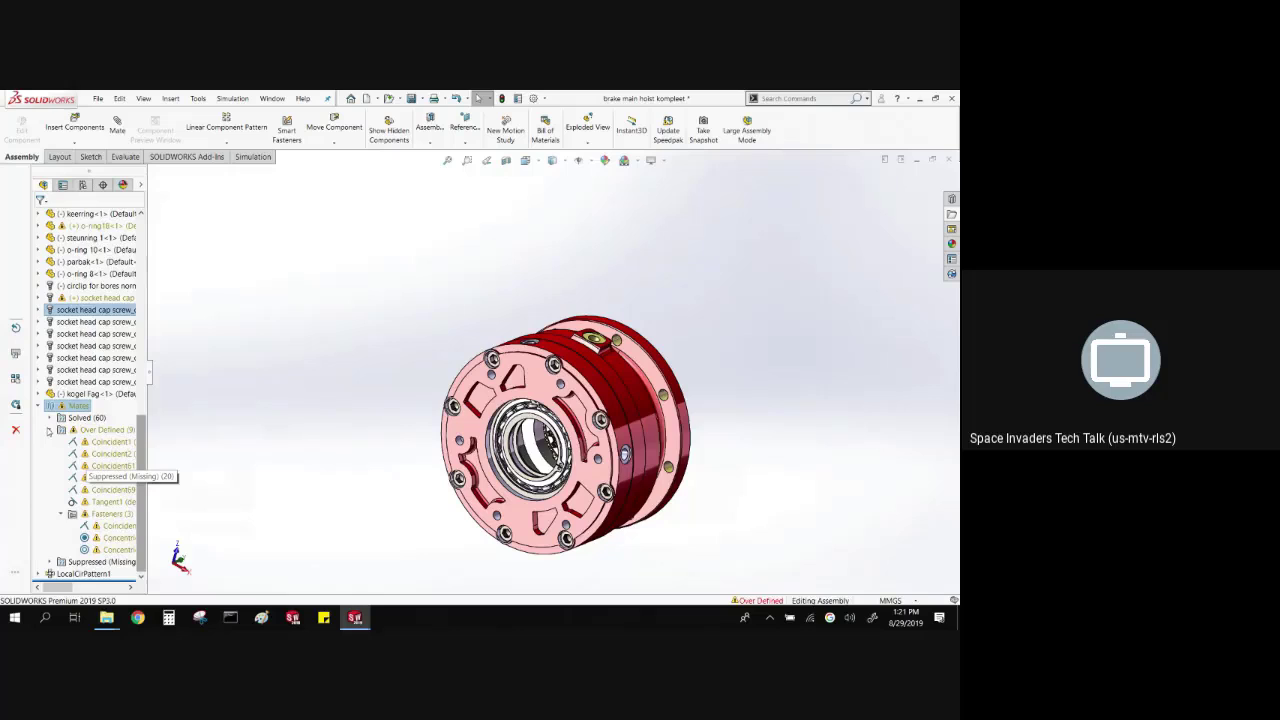
{"action": "left_click", "coordinate": [49, 430]}
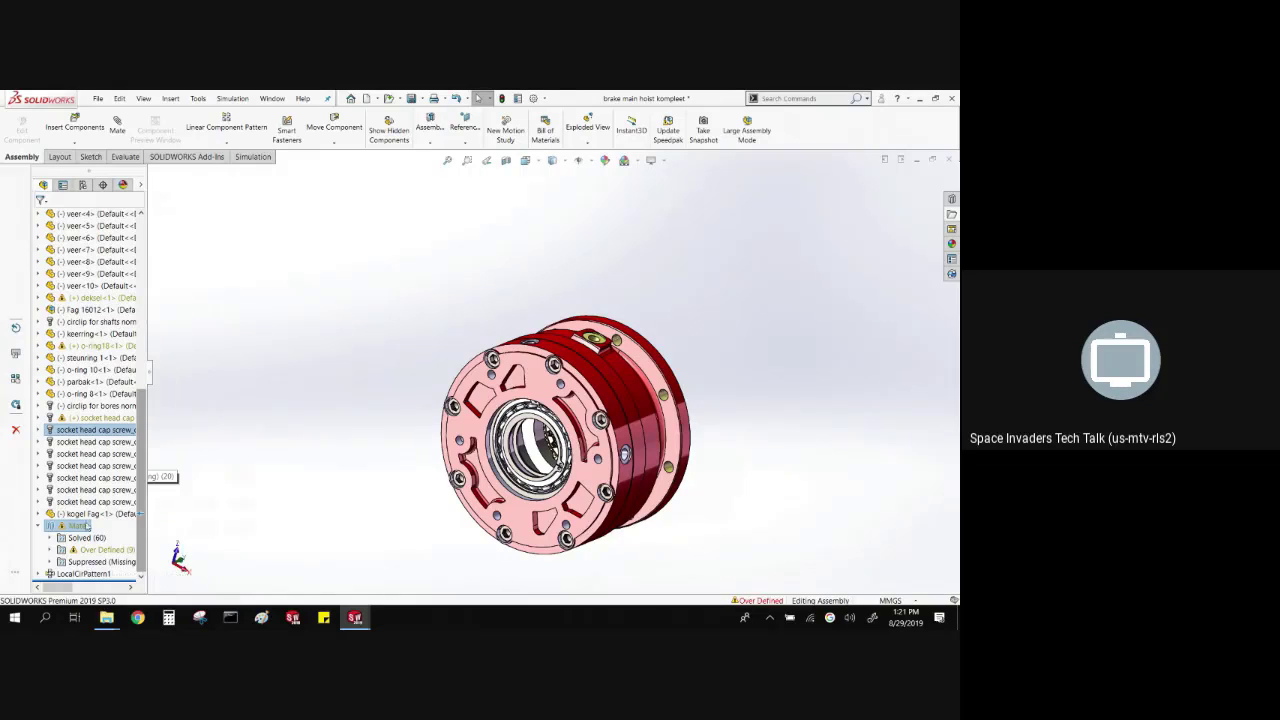
- Unsuppress the spline shaft component
{"action": "scroll", "coordinate": [146, 414], "scroll_direction": "up", "scroll_amount": 9}
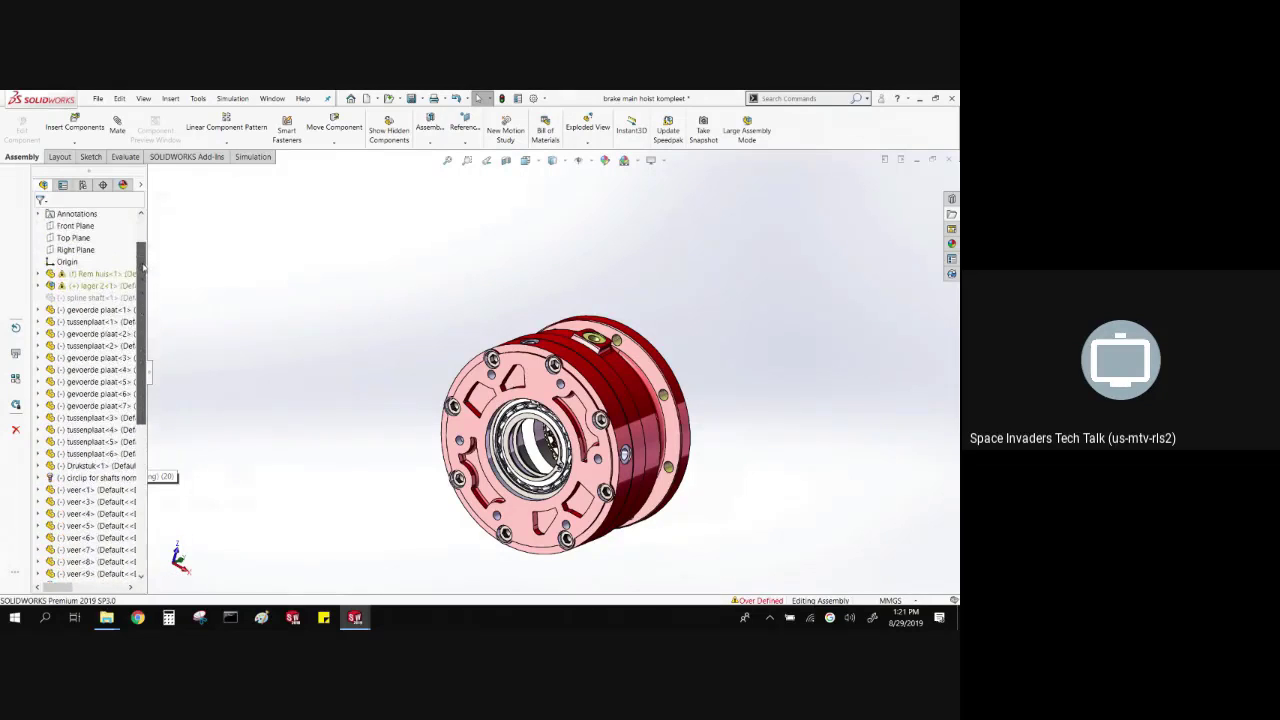
{"action": "right_click", "coordinate": [95, 298]}
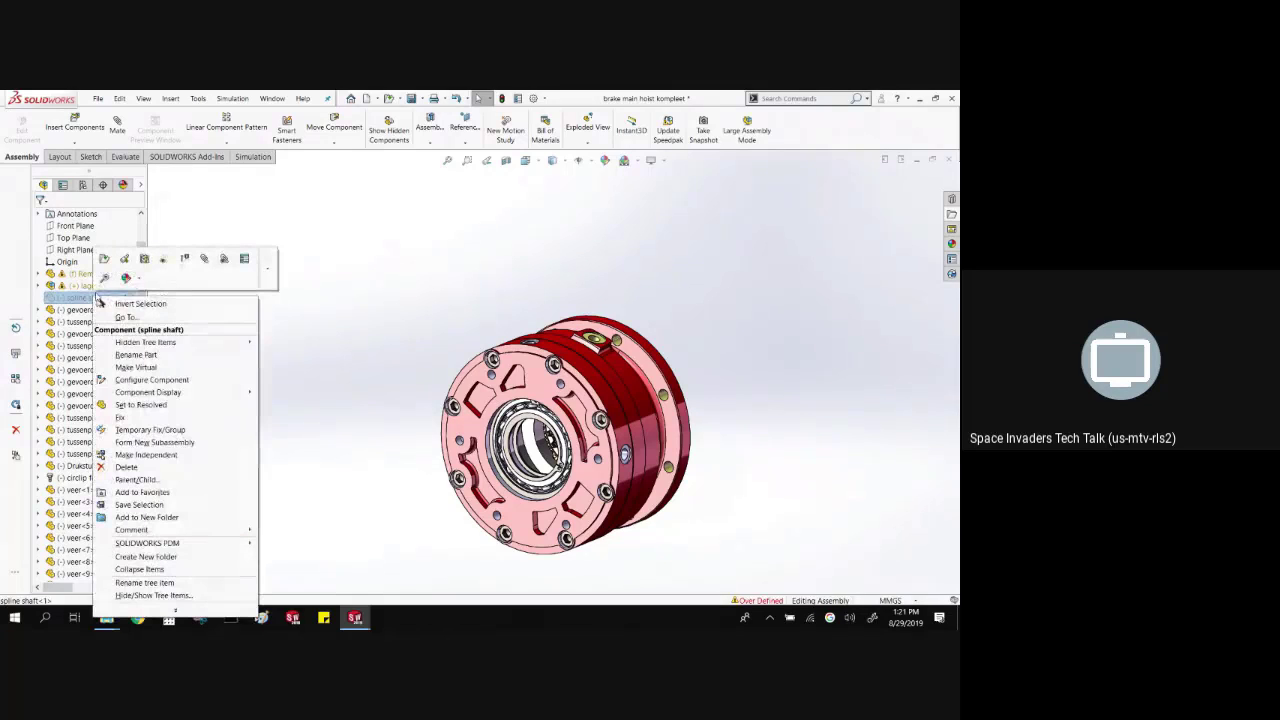
{"action": "left_click", "coordinate": [169, 291]}
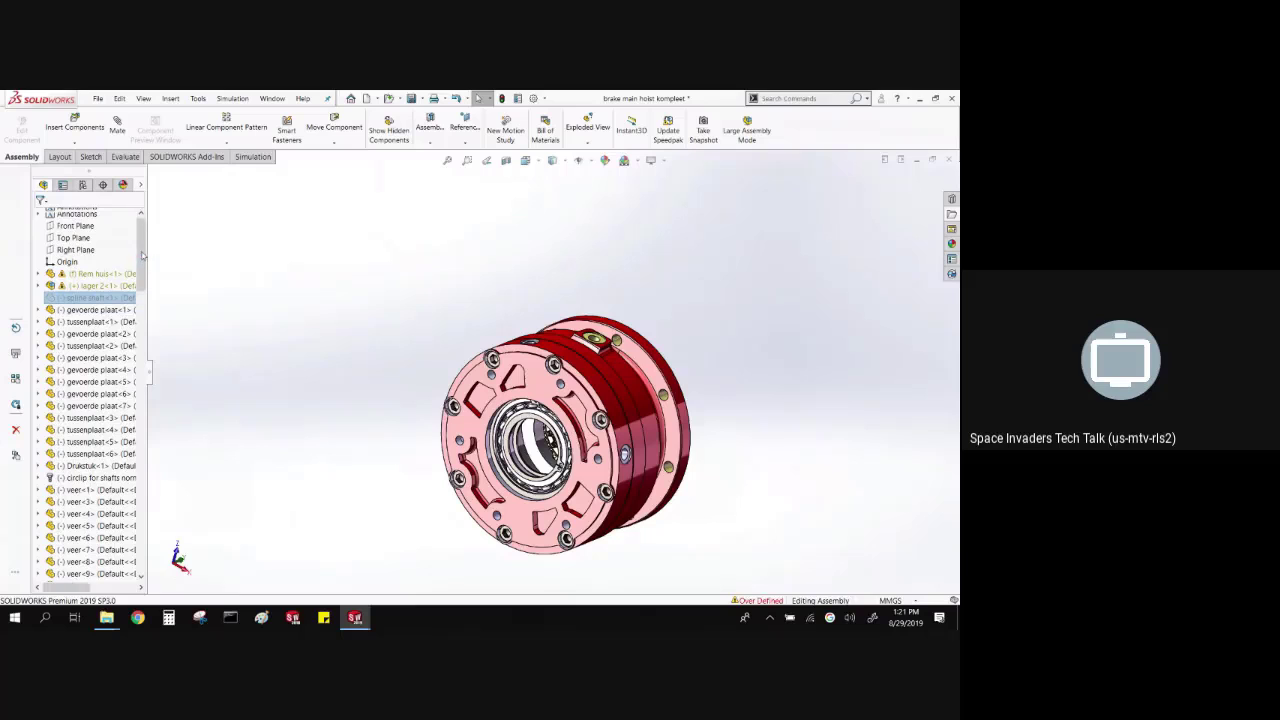
- Delete the Concentric12 mate from the over-defined fastener mates and check the mate status groups
{"action": "left_click_drag", "start_coordinate": [142, 296], "coordinate": [154, 598]}
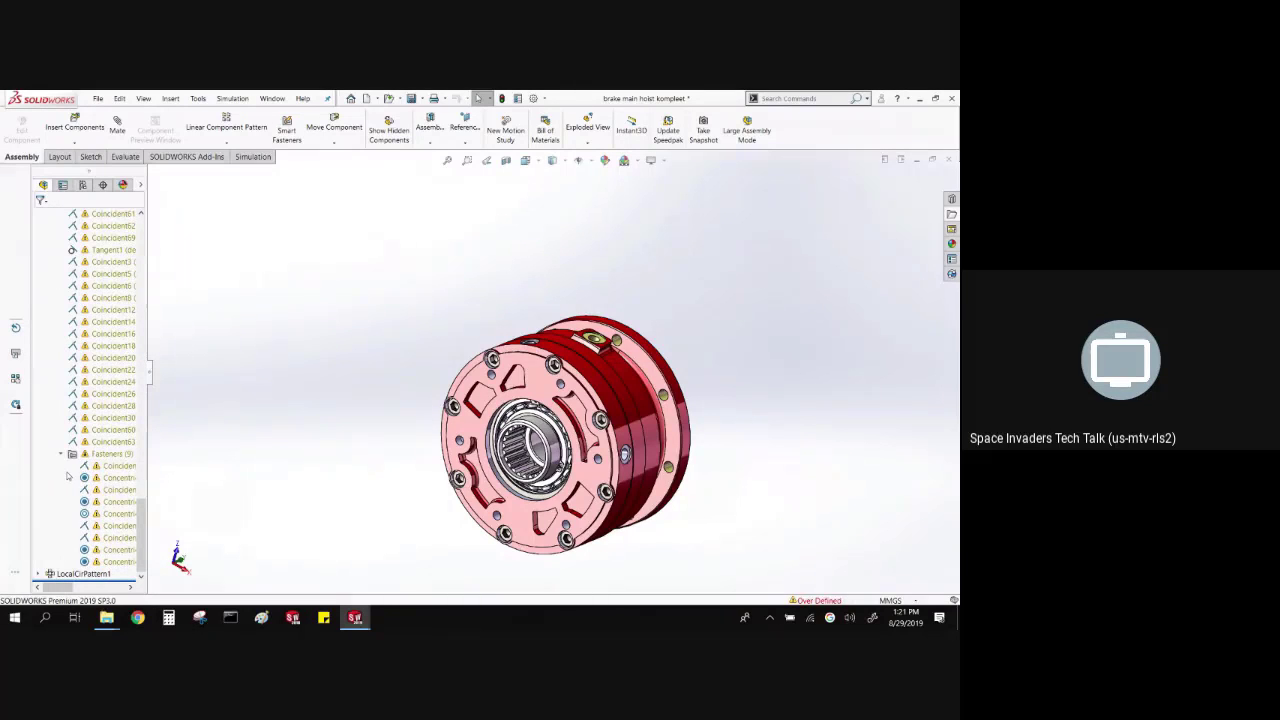
{"action": "scroll", "coordinate": [68, 477], "scroll_direction": "up", "scroll_amount": 9}
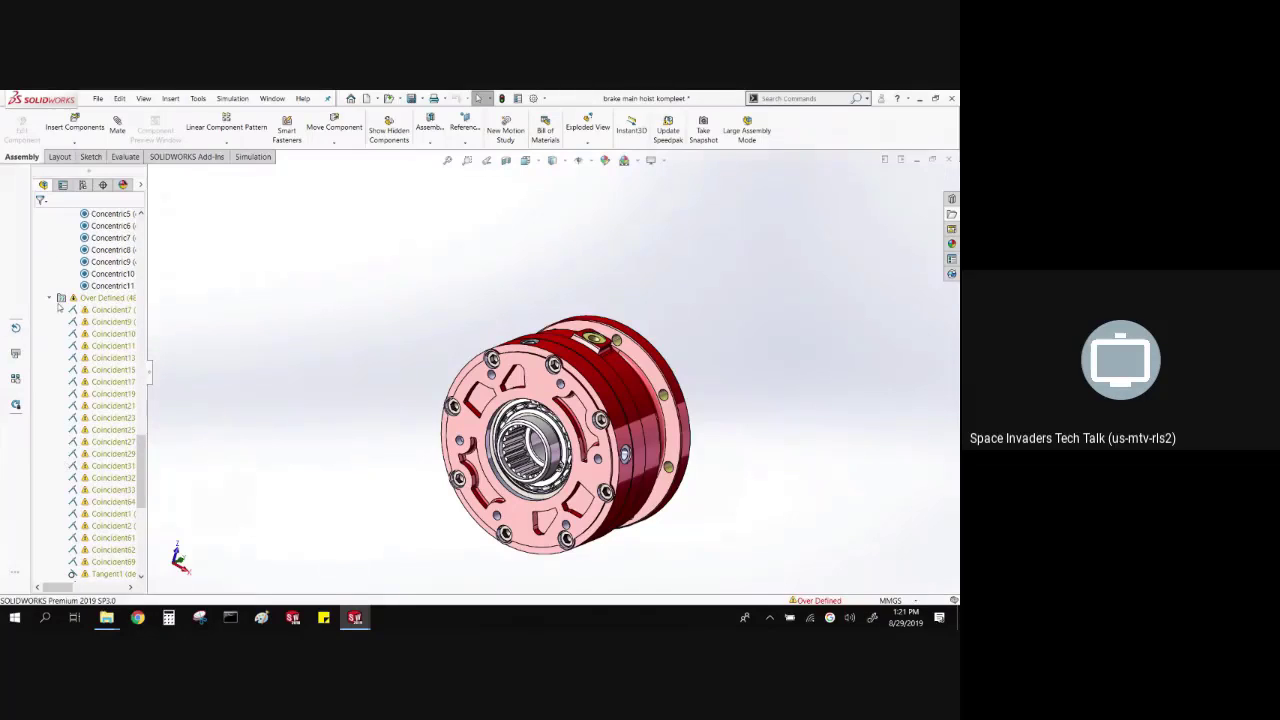
{"action": "scroll", "coordinate": [59, 308], "scroll_direction": "down", "scroll_amount": 9}
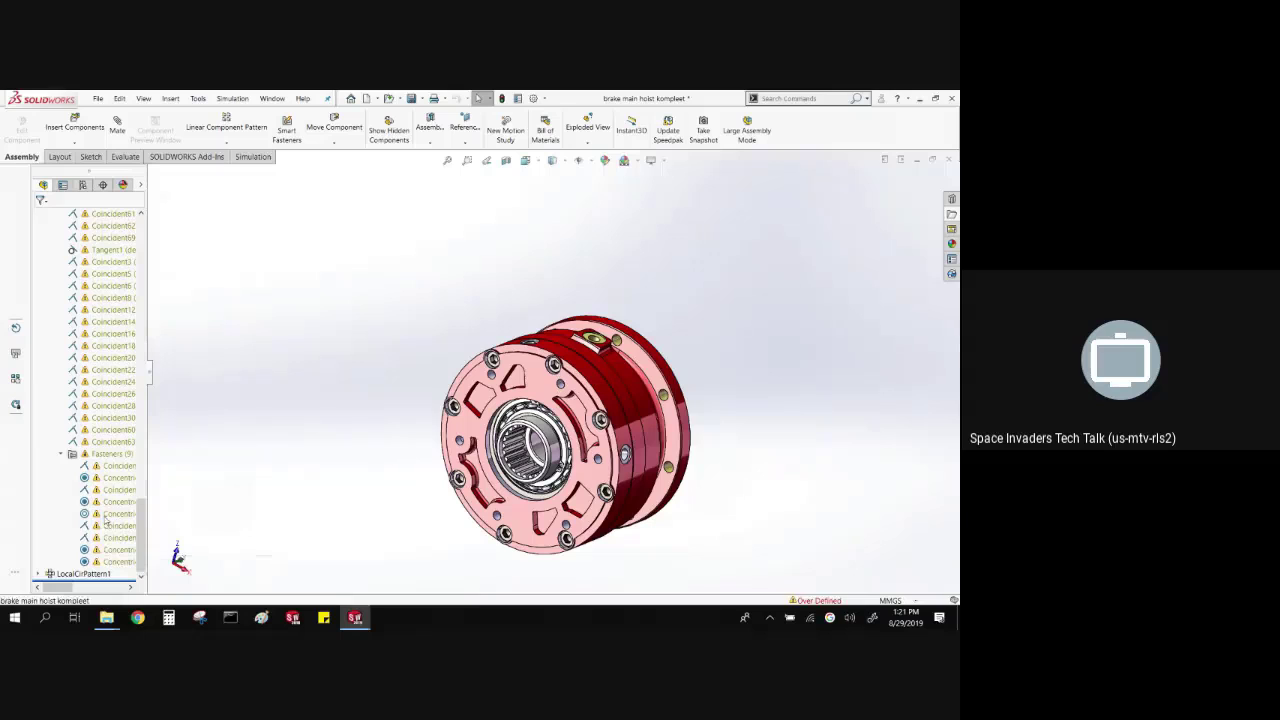
{"action": "left_click", "coordinate": [112, 513]}
{"action": "key", "text": "Delete"}
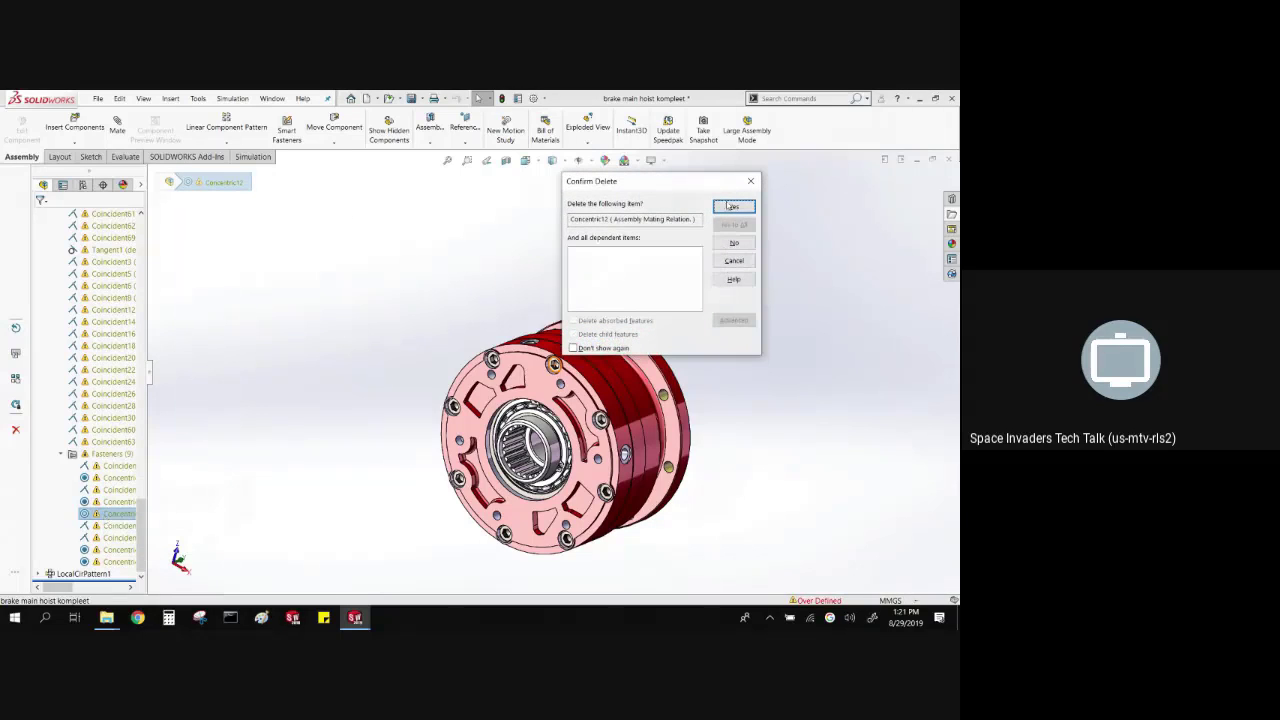
{"action": "key", "text": "Return"}
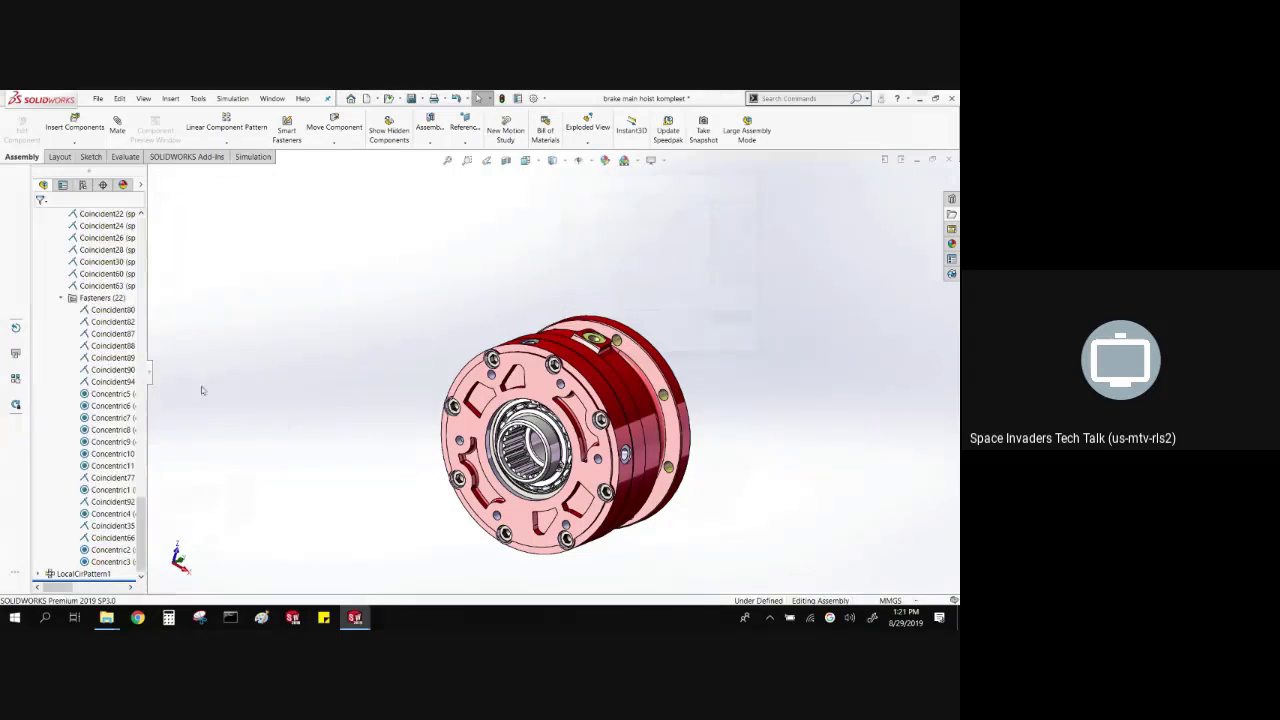
{"action": "scroll", "coordinate": [88, 360], "scroll_direction": "down", "scroll_amount": 5}
{"action": "scroll", "coordinate": [88, 360], "scroll_direction": "up", "scroll_amount": 10}
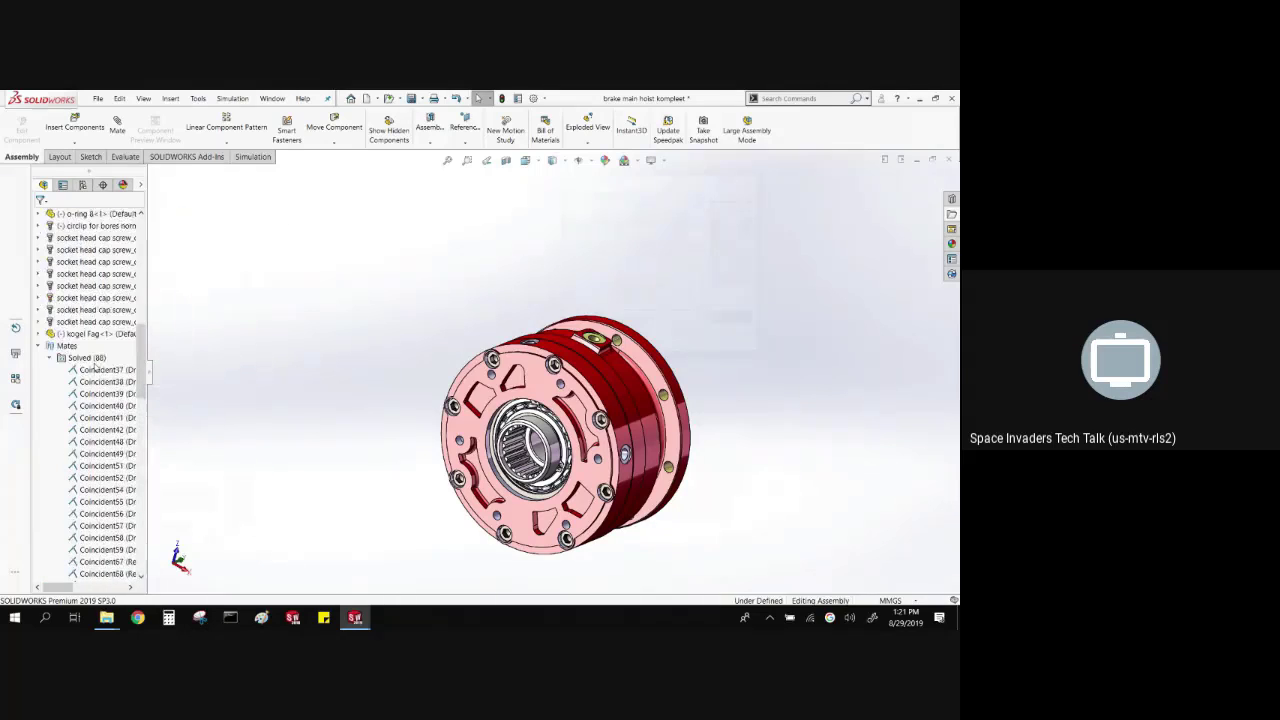
- Copy the front-face socket head cap screw near the raised port and place the copy in free space above the brake
{"action": "scroll", "coordinate": [92, 365], "scroll_direction": "down", "scroll_amount": 4}
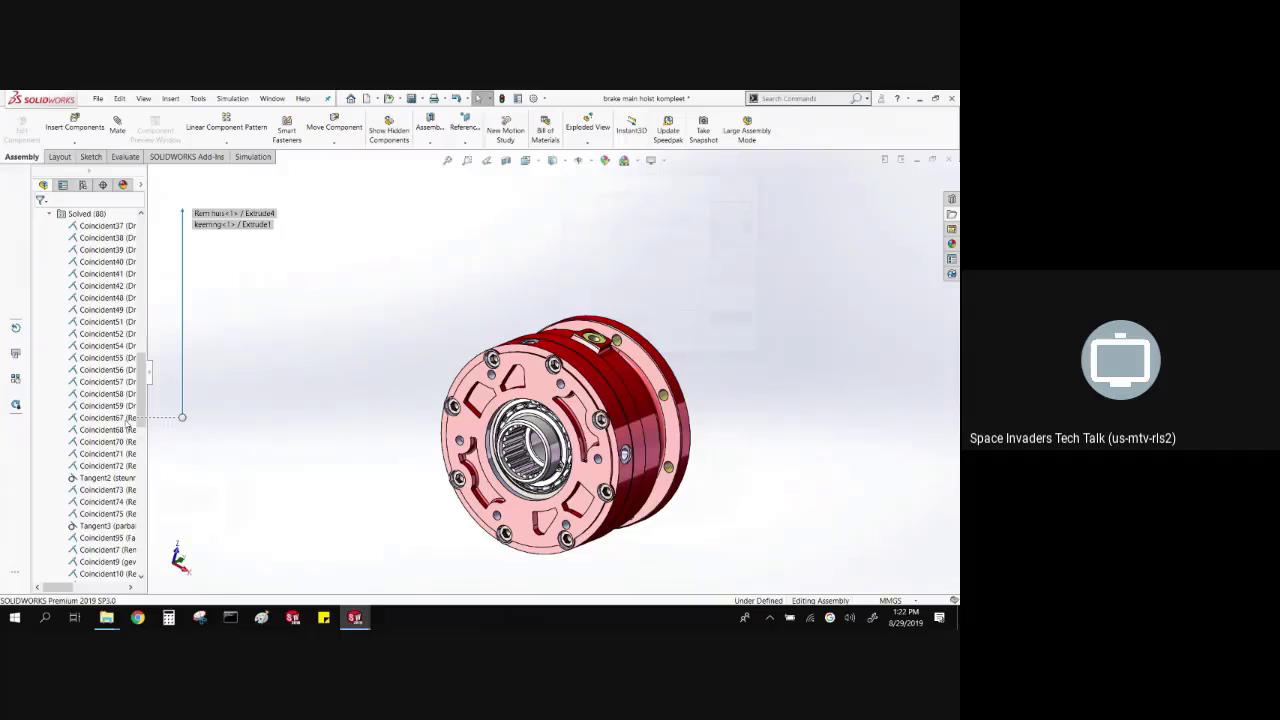
{"action": "scroll", "coordinate": [500, 480], "scroll_direction": "down", "scroll_amount": 5}
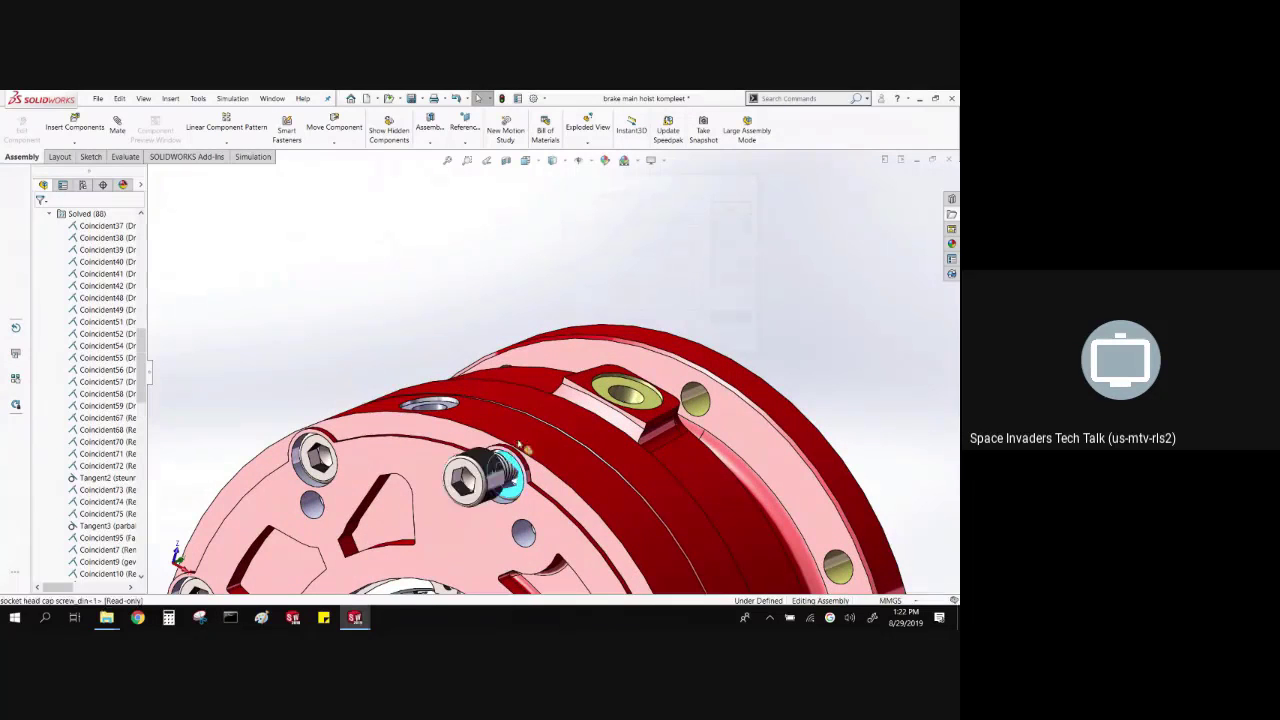
{"action": "left_click_drag", "start_coordinate": [495, 478], "coordinate": [720, 276], "text": "ctrl"}
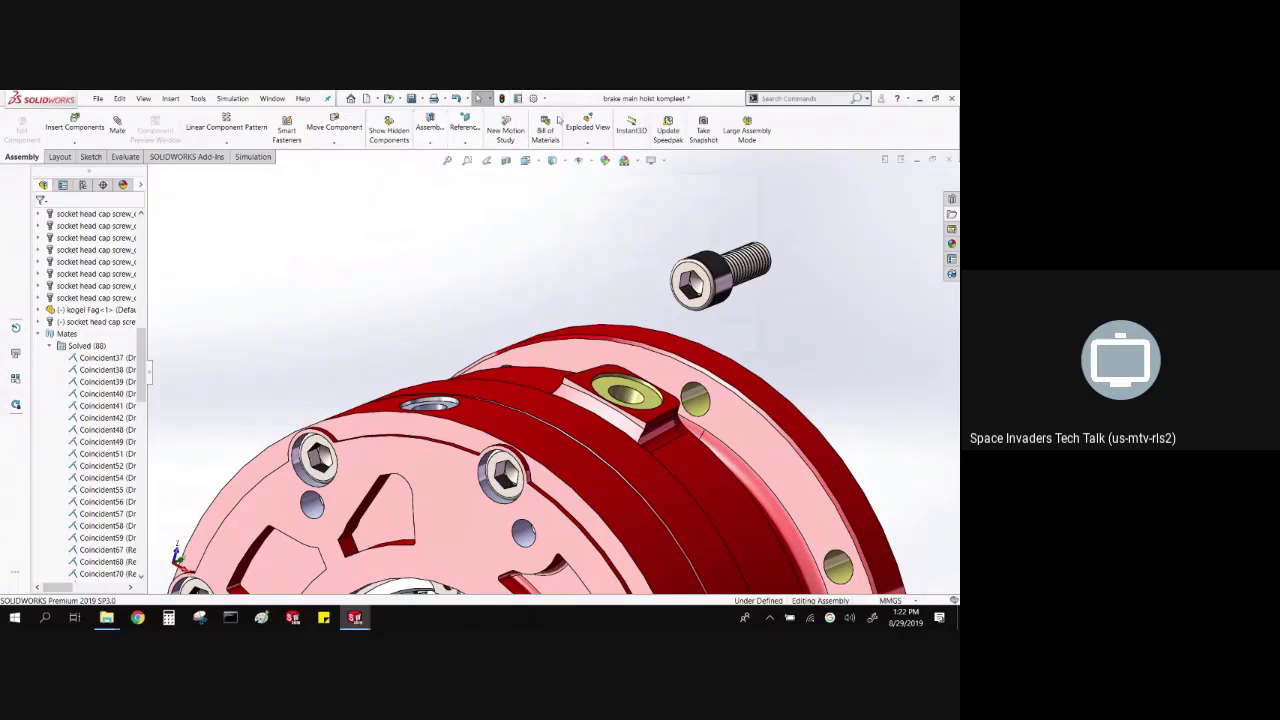
- Enable locking the rotation of new concentric mates to Toolbox components in the Hole Wizard/Toolbox system options
{"action": "left_click", "coordinate": [534, 99]}
{"action": "left_click", "coordinate": [548, 116]}
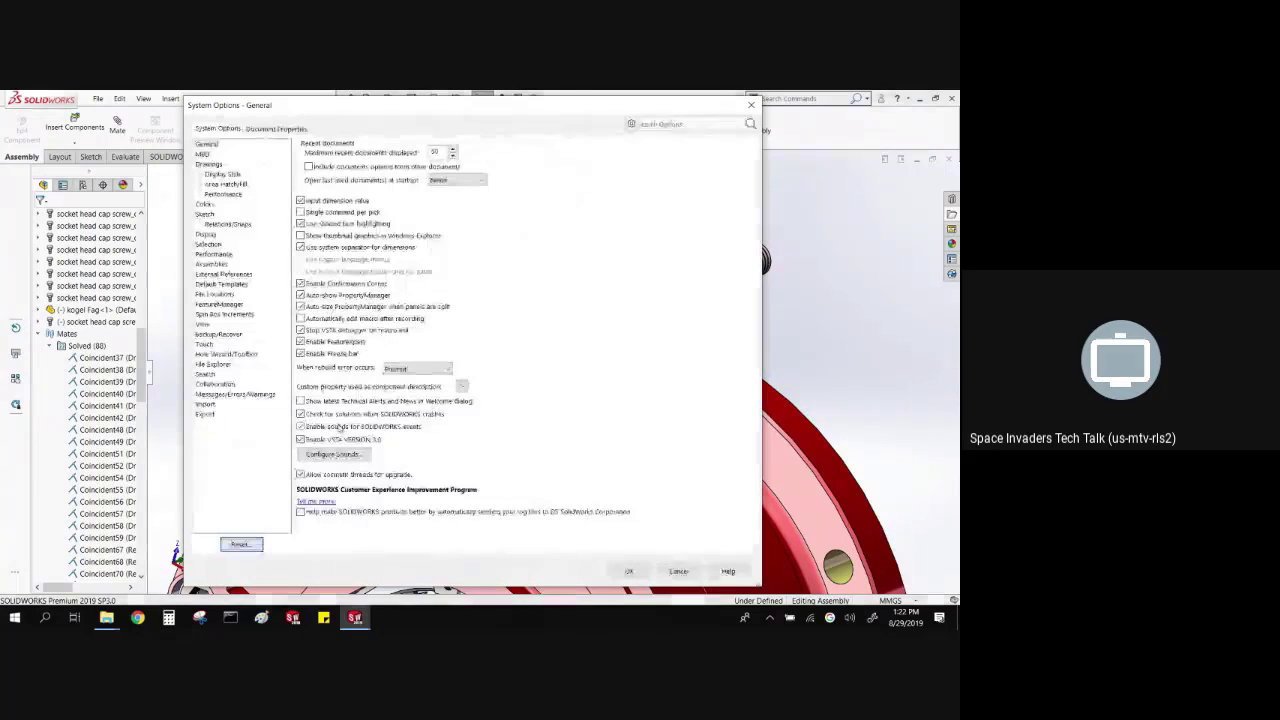
{"action": "left_click", "coordinate": [226, 354]}
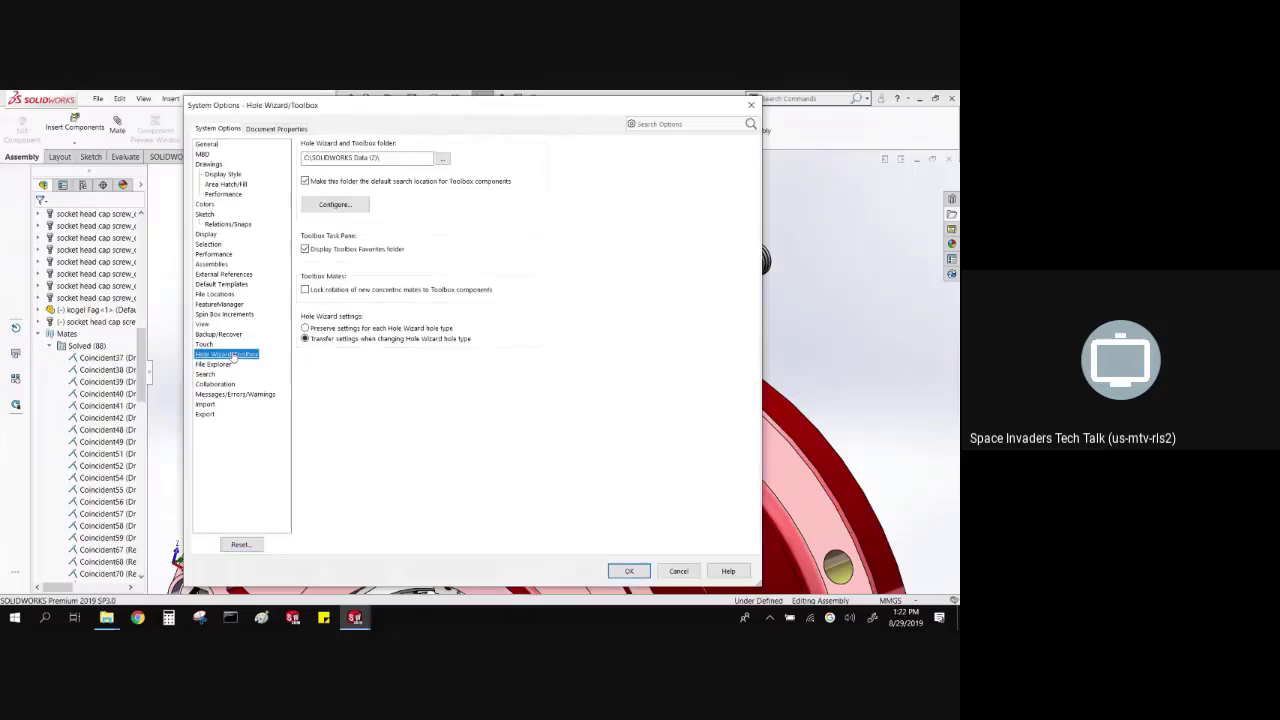
{"action": "left_click", "coordinate": [305, 289]}
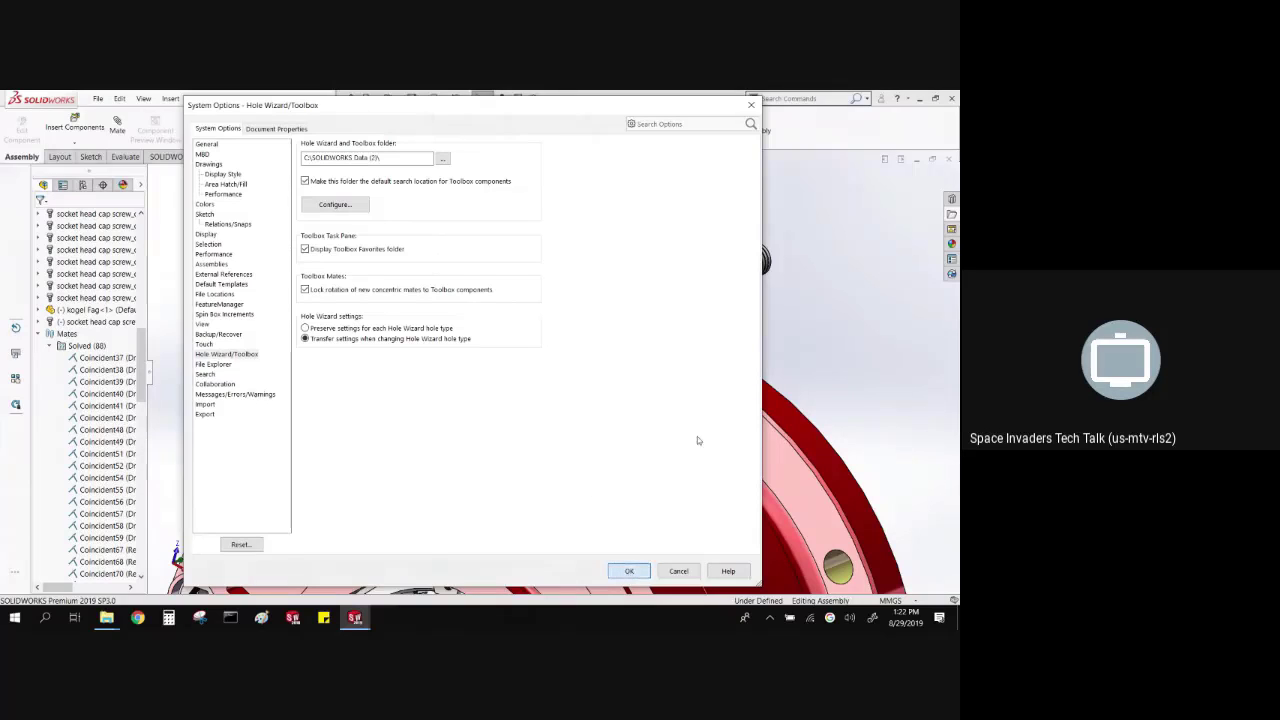
{"action": "left_click", "coordinate": [628, 572]}
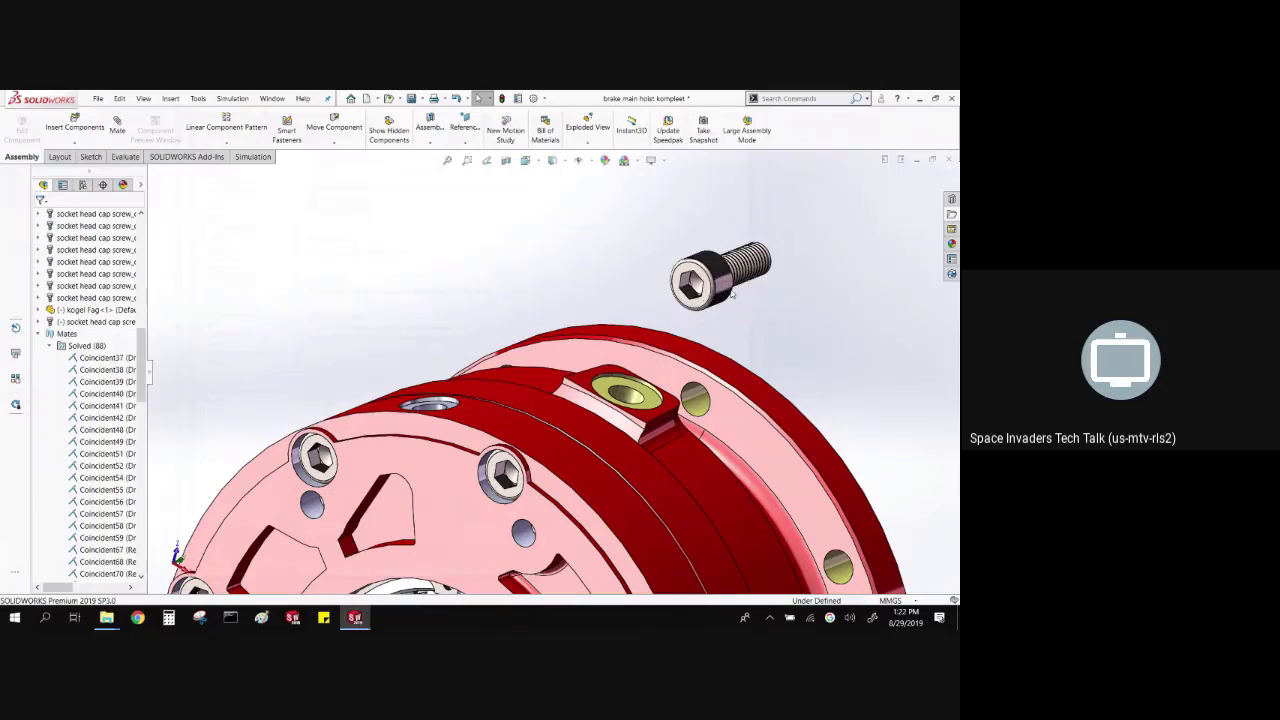
- Mate the copied socket head cap screw into the rear flange's hole beside the raised port and inspect its seating
{"action": "left_click_drag", "start_coordinate": [731, 293], "coordinate": [717, 421]}
{"action": "left_click", "coordinate": [760, 360]}
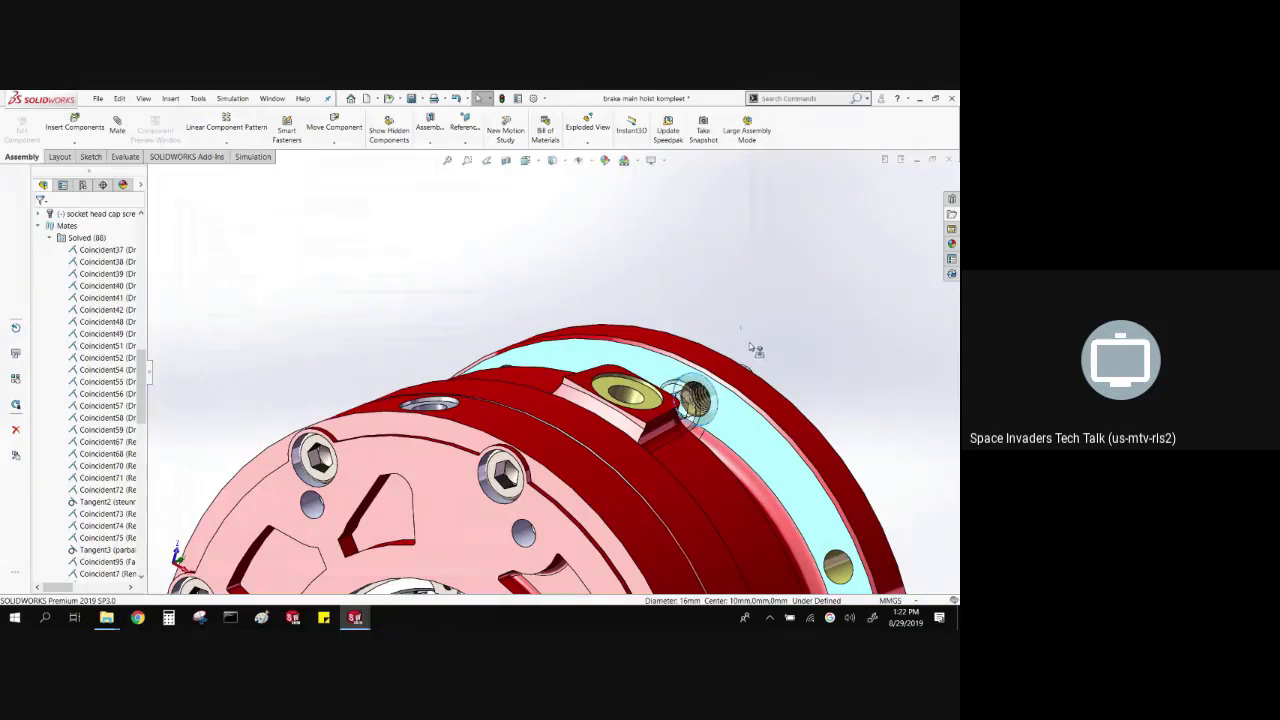
{"action": "scroll", "coordinate": [730, 430], "scroll_direction": "up", "scroll_amount": 5}
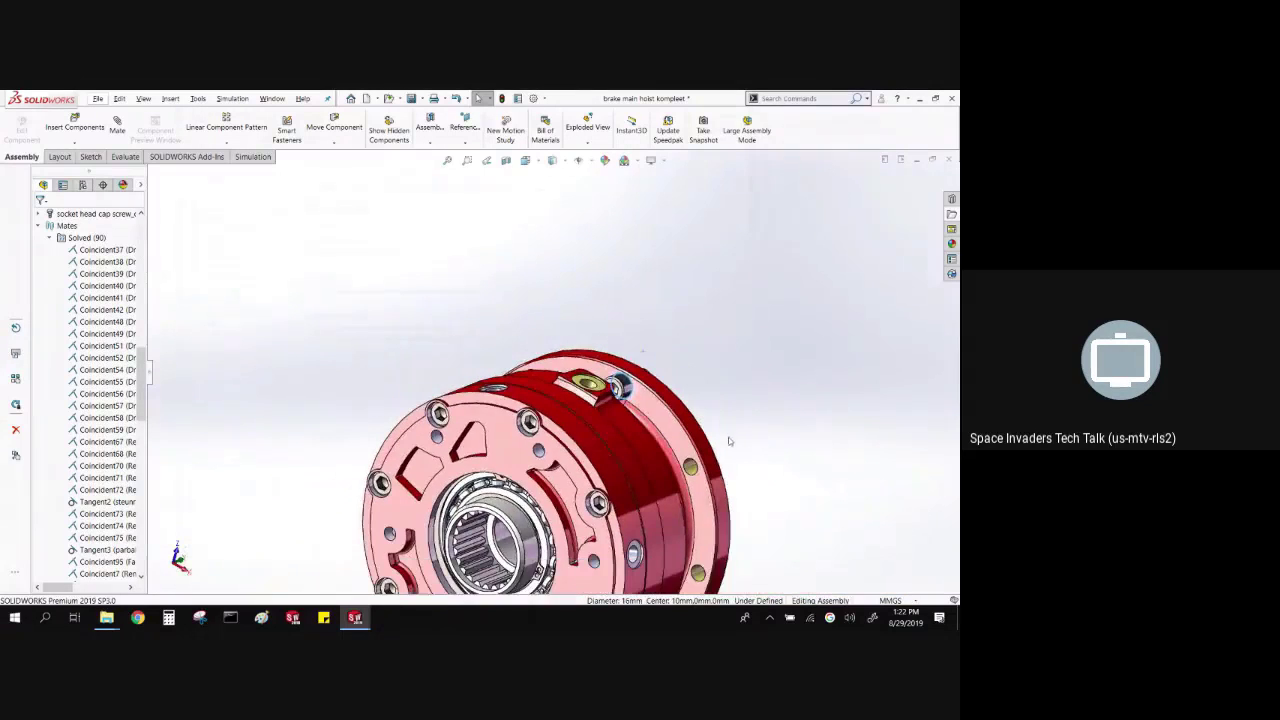
{"action": "scroll", "coordinate": [750, 505], "scroll_direction": "down", "scroll_amount": 5}
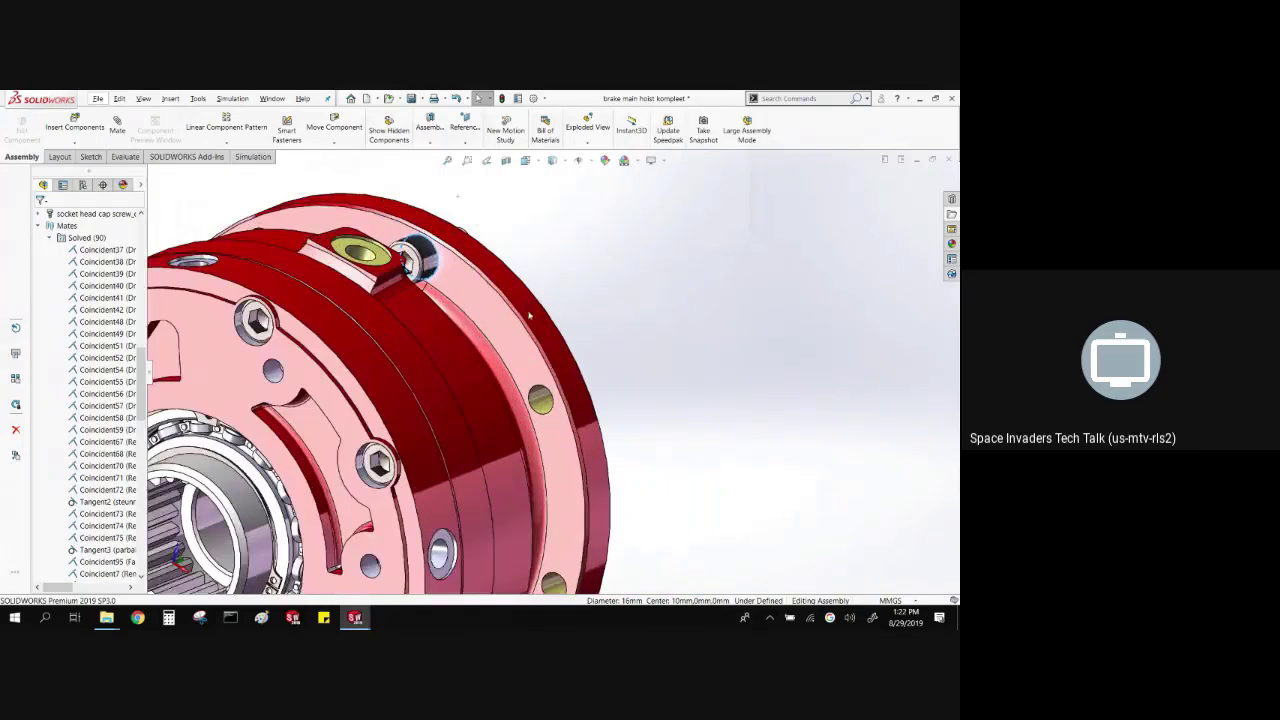
{"action": "scroll", "coordinate": [550, 261], "scroll_direction": "down", "scroll_amount": 2}
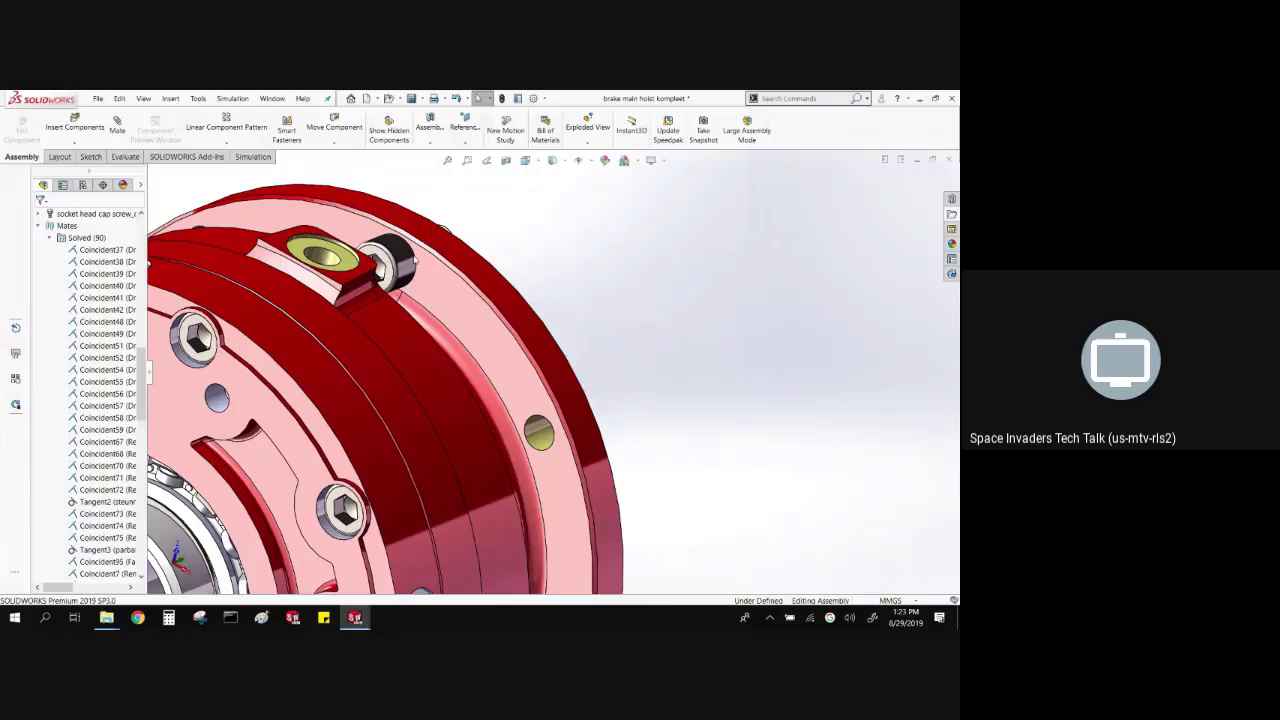
- Copy the socket head cap screw beside the raised port into the next hole of the rear flange
{"action": "left_click", "coordinate": [410, 262]}
{"action": "left_click_drag", "start_coordinate": [524, 401], "coordinate": [525, 405], "text": "ctrl"}
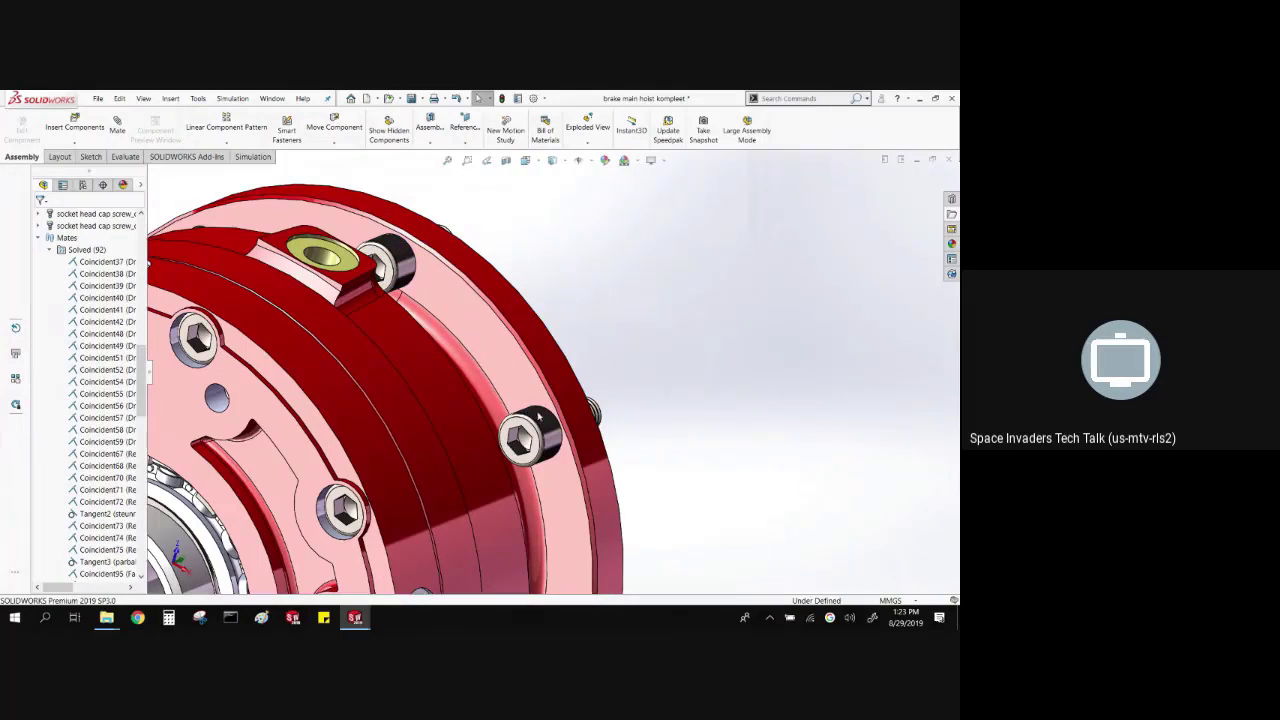
{"action": "key", "text": "f"}
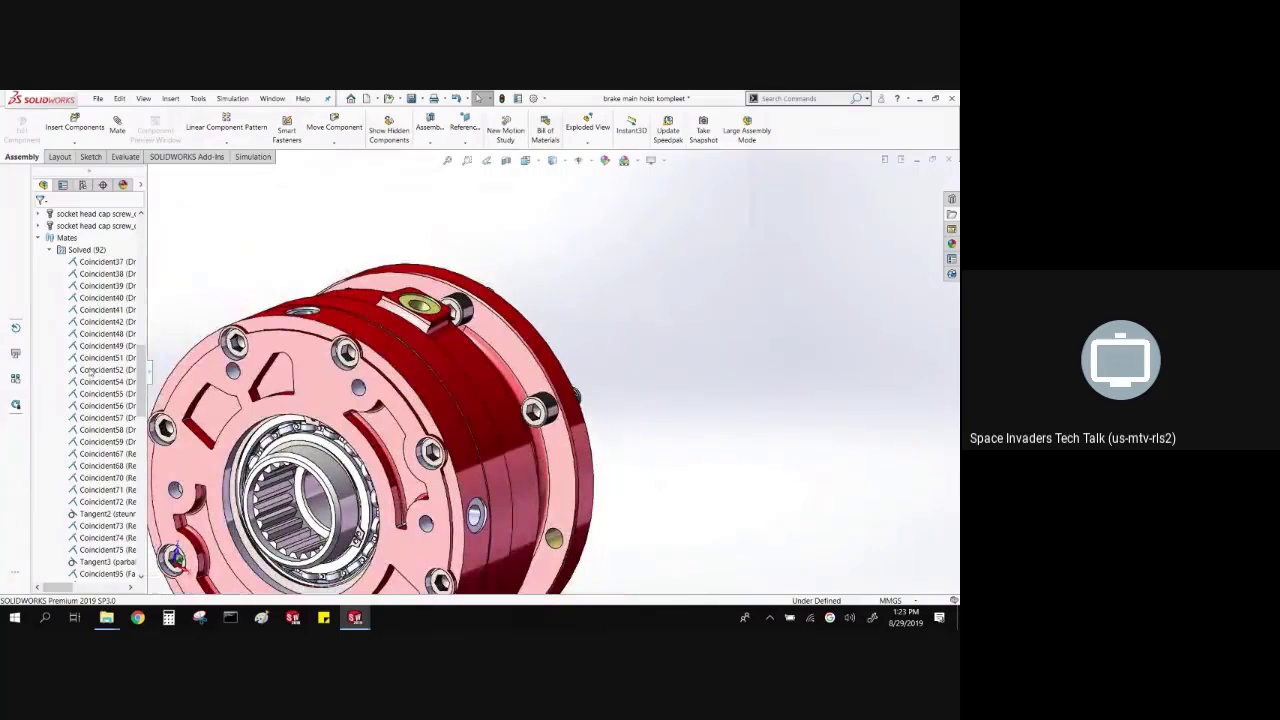
- Examine the Concentric14 and Concentric13 mates in the Fasteners group and the rear-flange screws they hold
{"action": "scroll", "coordinate": [130, 370], "scroll_direction": "down", "scroll_amount": 20}
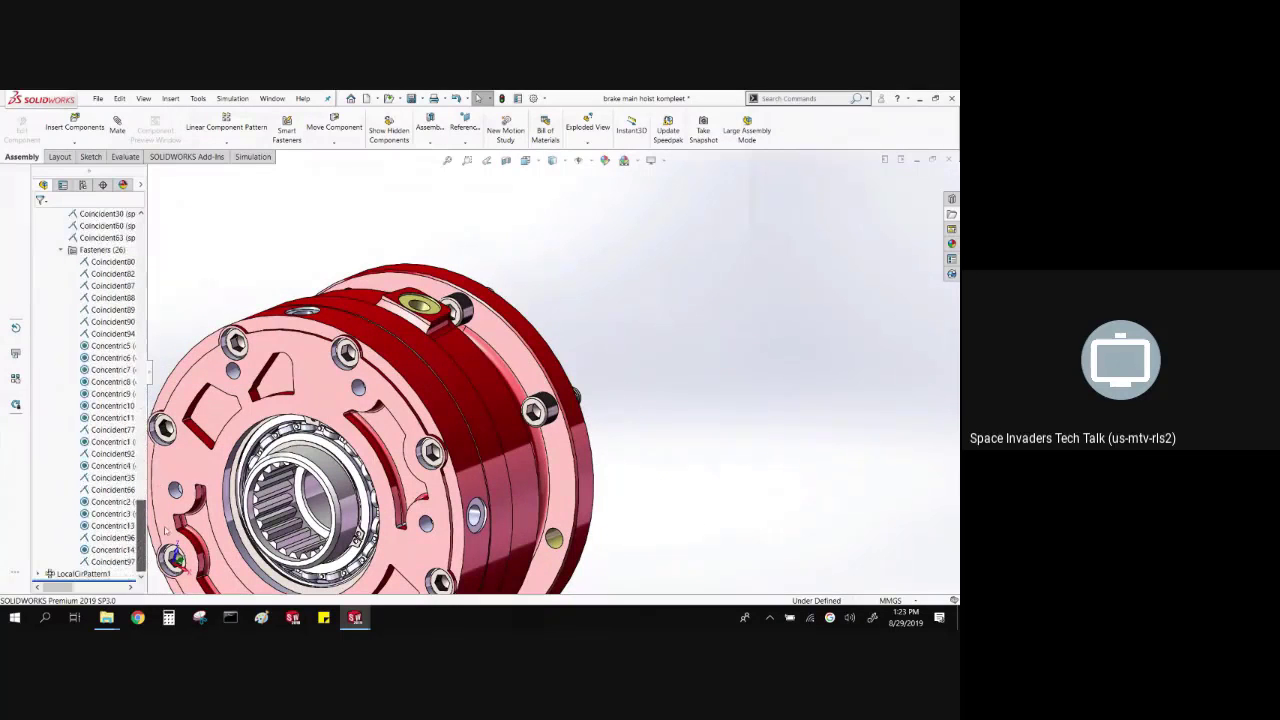
{"action": "left_click", "coordinate": [105, 551]}
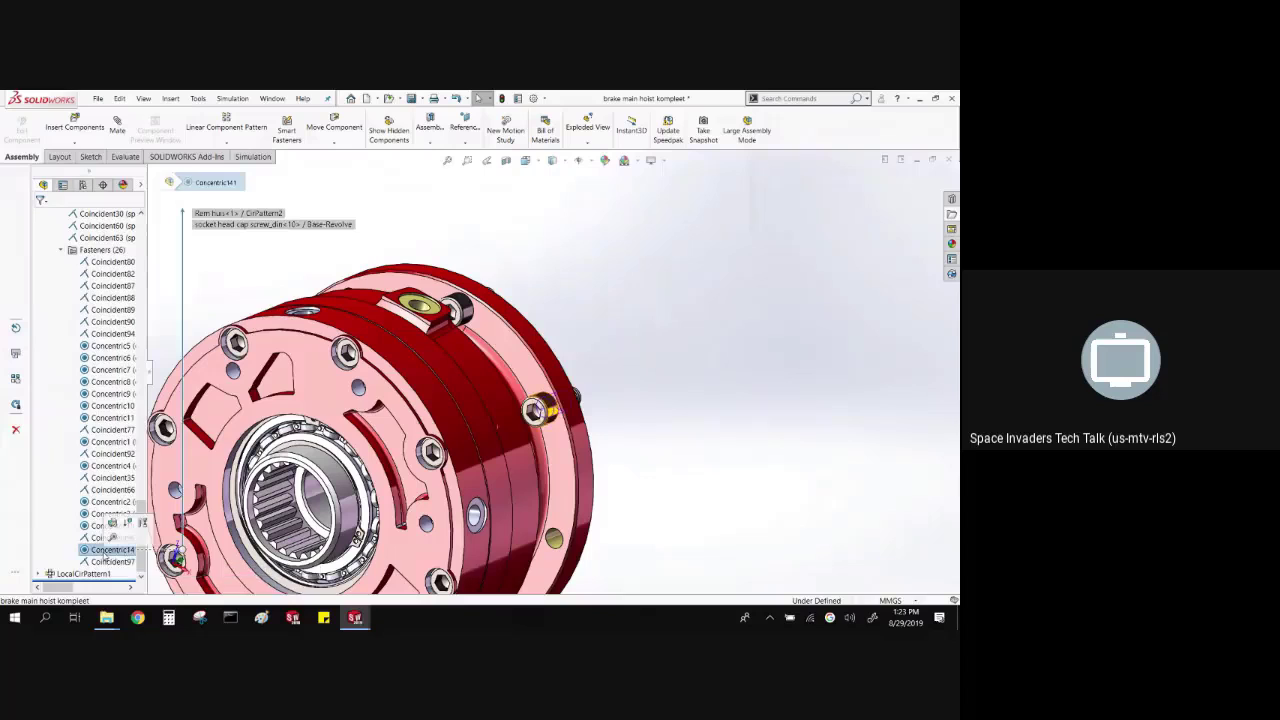
{"action": "left_click", "coordinate": [108, 525]}
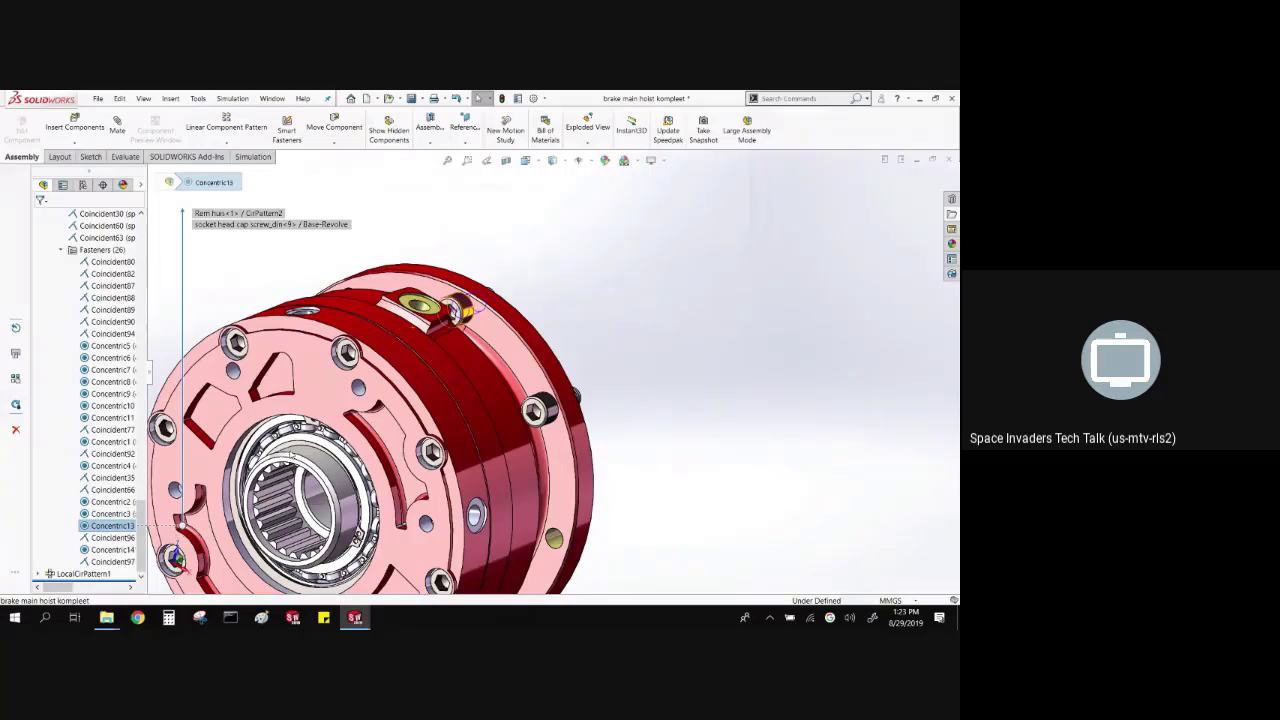
{"action": "scroll", "coordinate": [289, 449], "scroll_direction": "up", "scroll_amount": 3}
{"action": "middle_click_drag", "start_coordinate": [323, 543], "coordinate": [311, 366]}
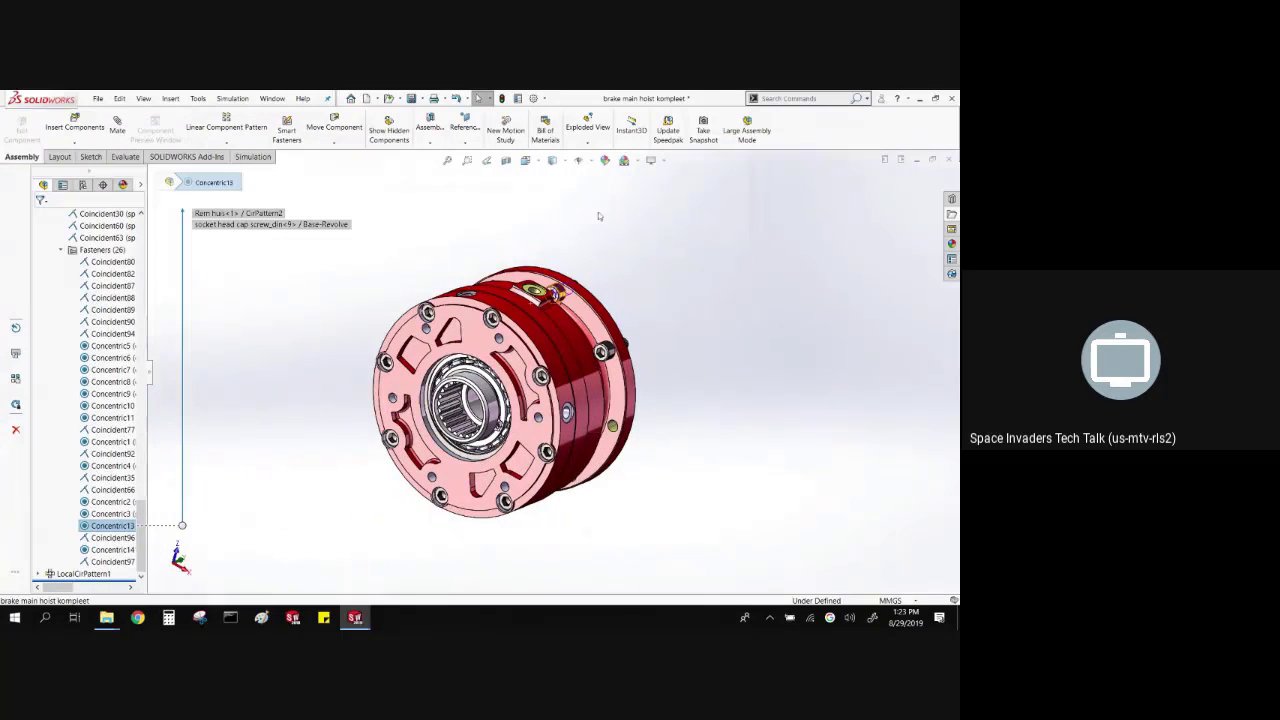
- Review the lock rotation setting for new concentric mates to Toolbox components in the Hole Wizard/Toolbox system options
{"action": "left_click", "coordinate": [506, 160]}
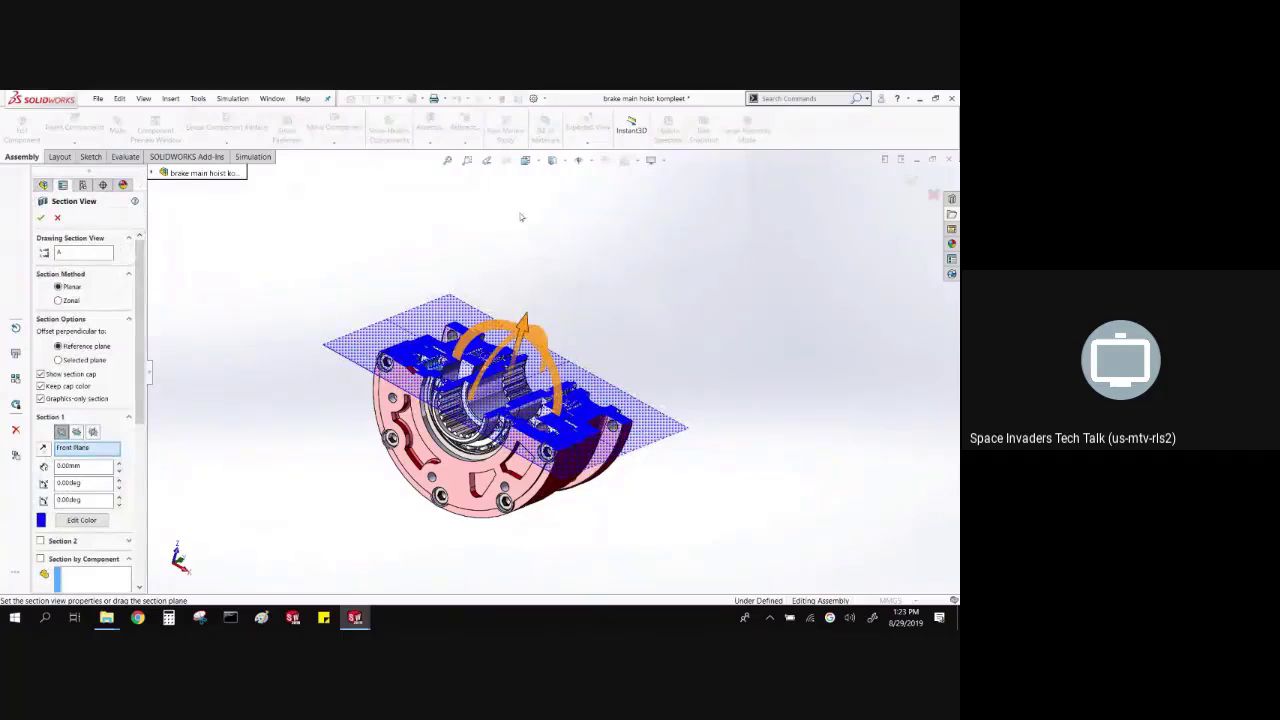
{"action": "left_click", "coordinate": [58, 218]}
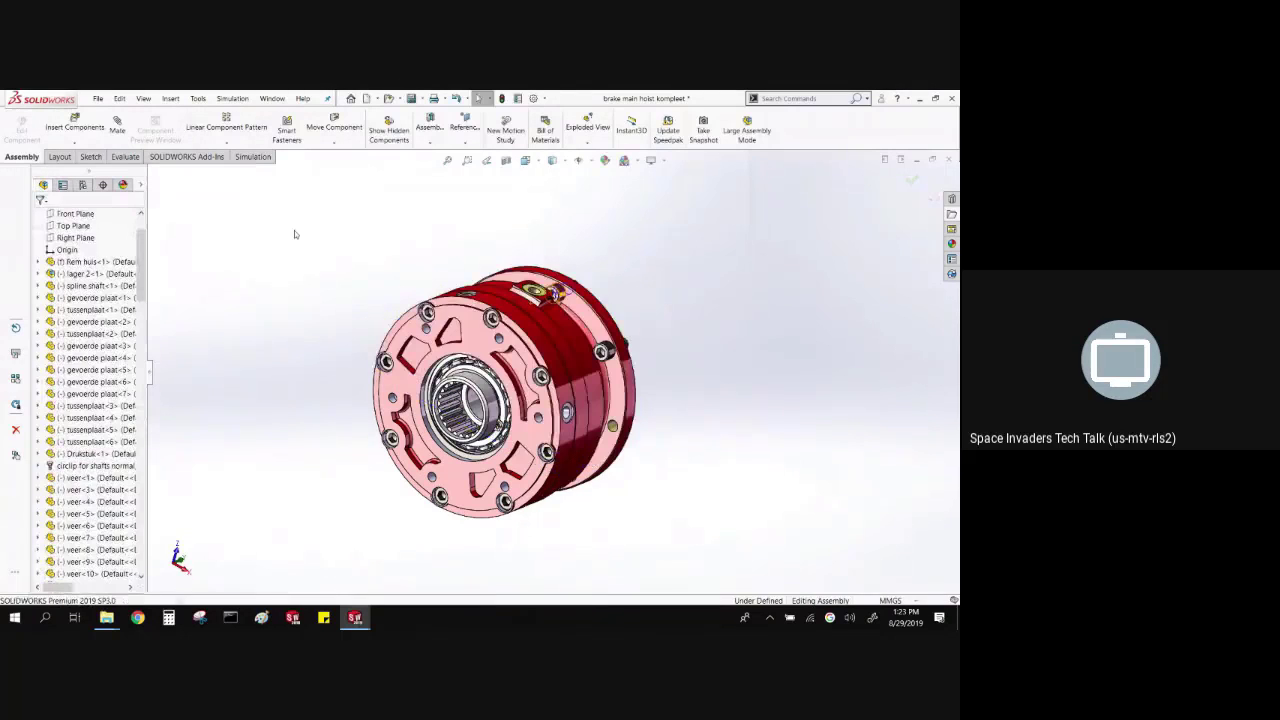
{"action": "left_click", "coordinate": [530, 98]}
{"action": "left_click", "coordinate": [548, 112]}
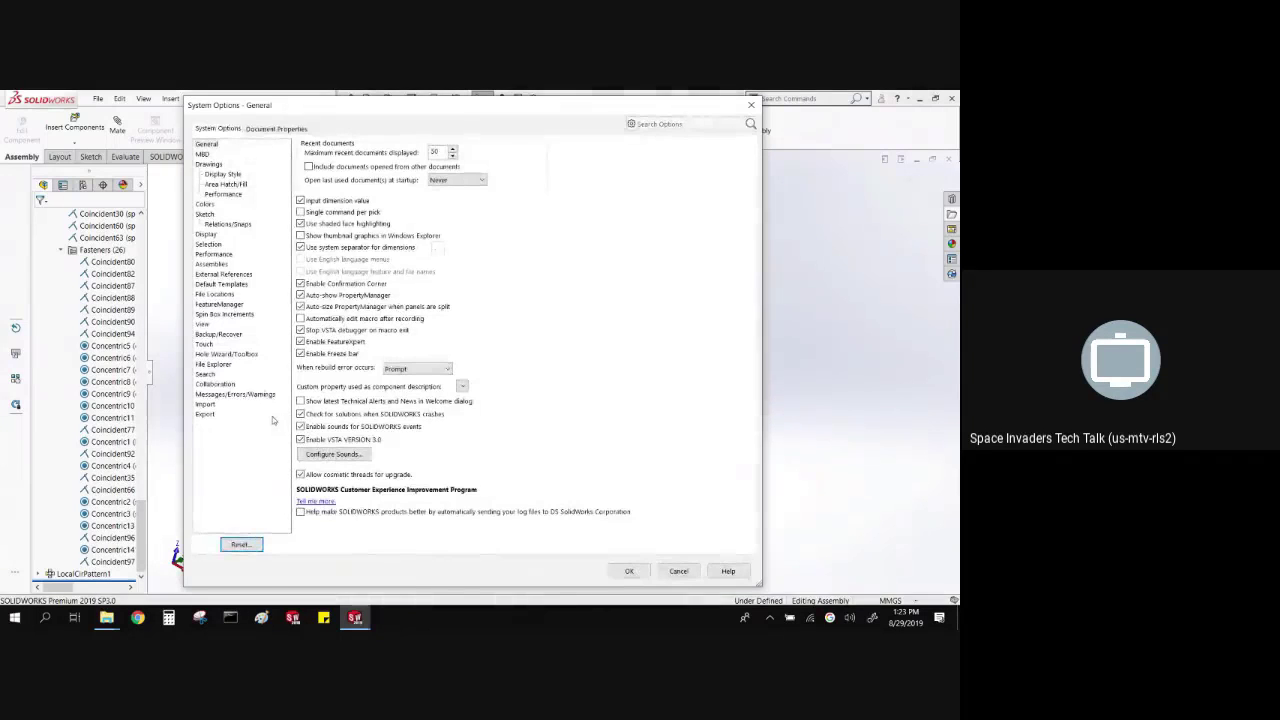
{"action": "left_click", "coordinate": [226, 354]}
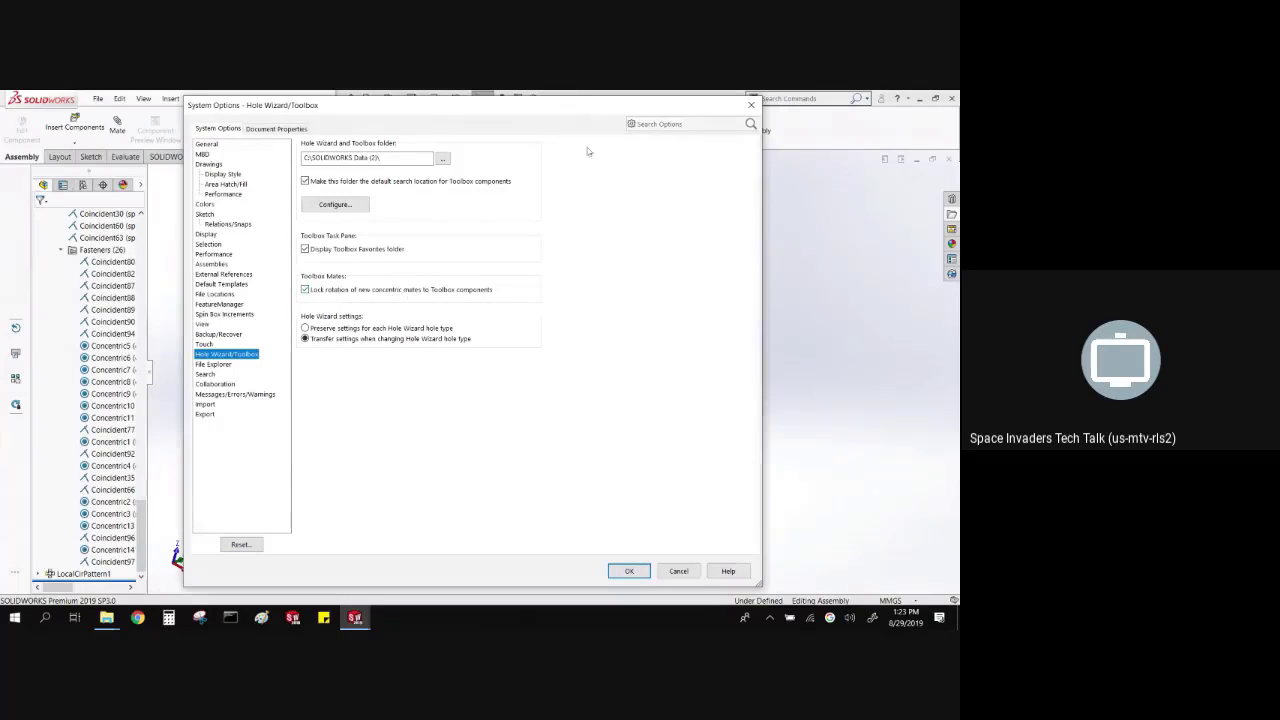
{"action": "left_click", "coordinate": [751, 104]}
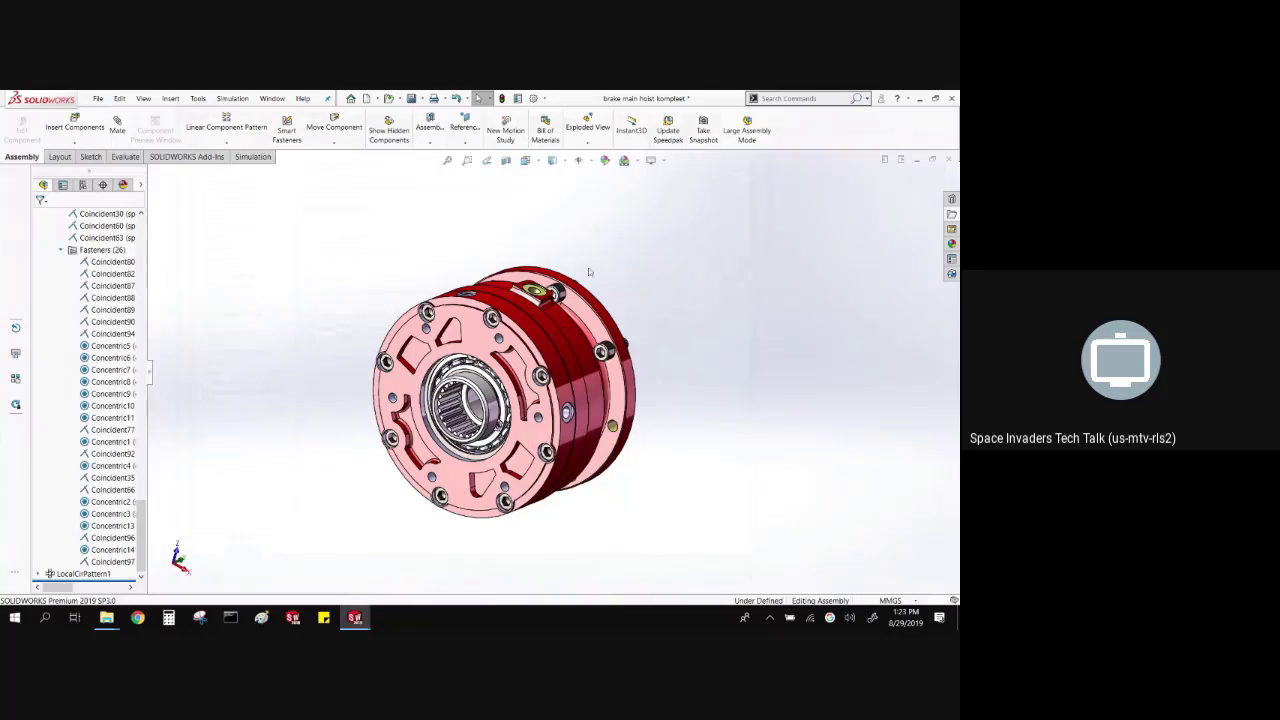
- Close the brake assembly without saving its changes and dismiss the SOLIDWORKS error report
{"action": "left_click", "coordinate": [949, 160]}
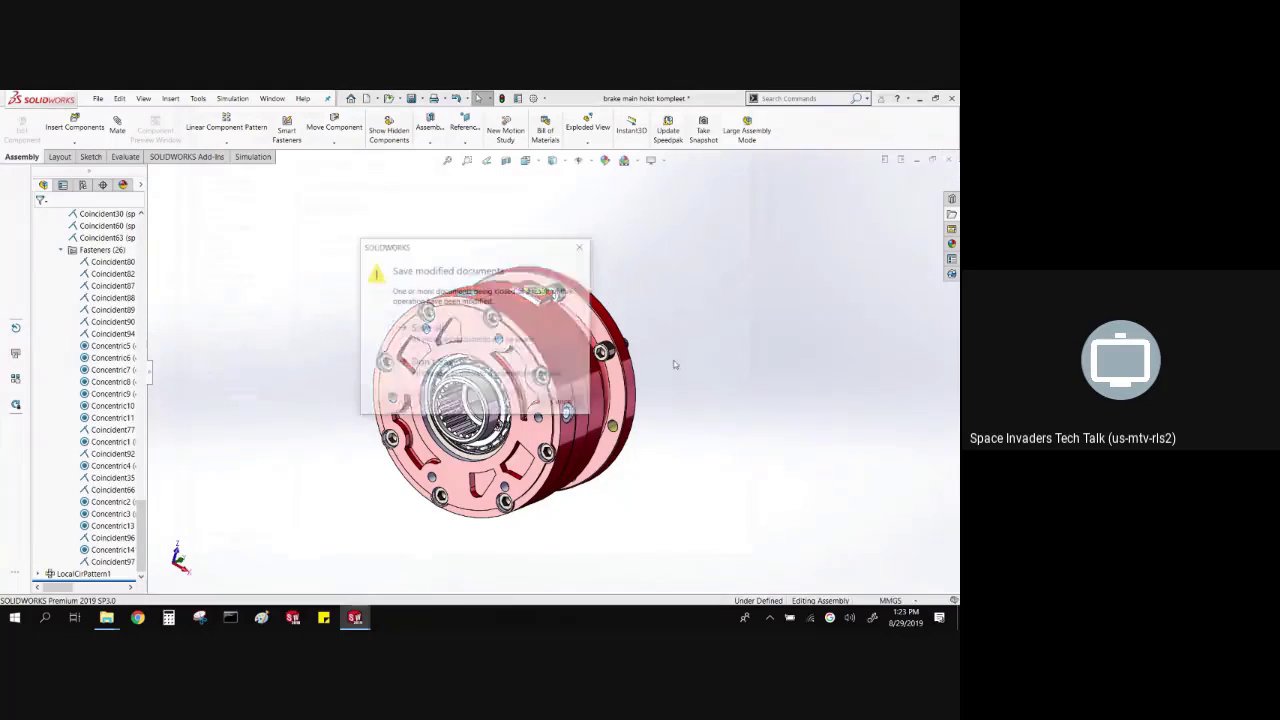
{"action": "left_click", "coordinate": [495, 383]}
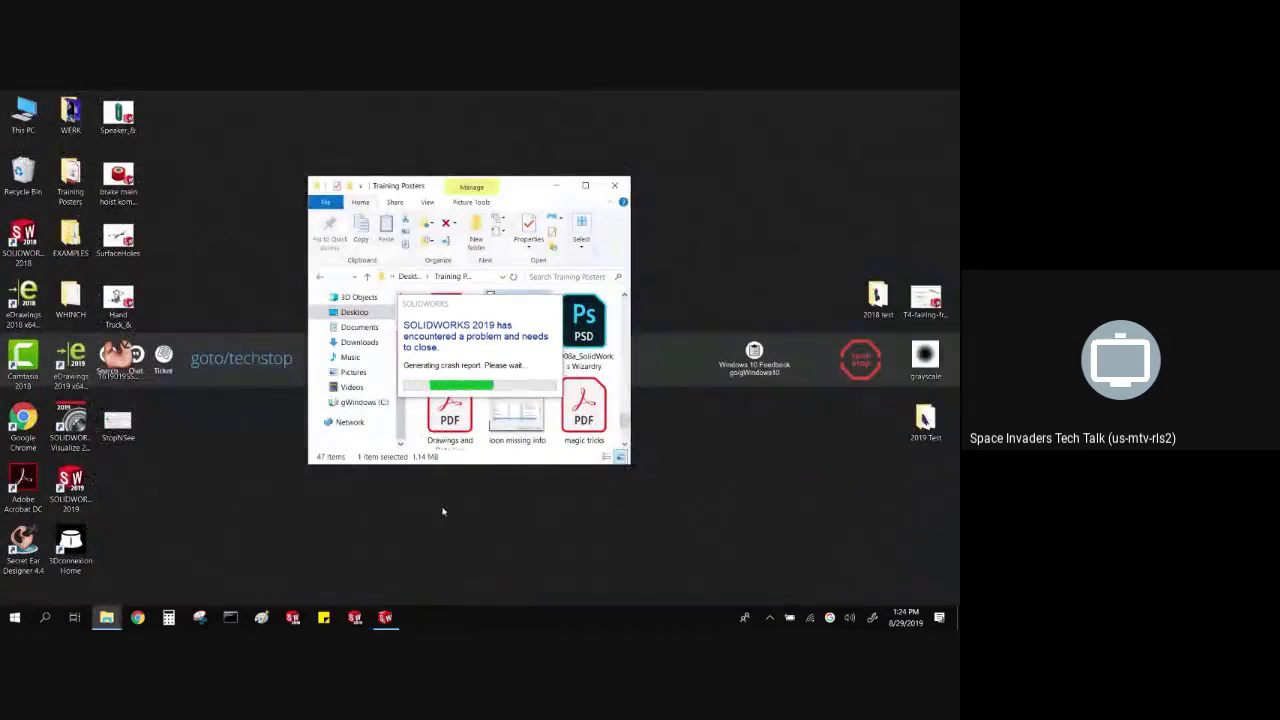
{"action": "left_click", "coordinate": [522, 500]}
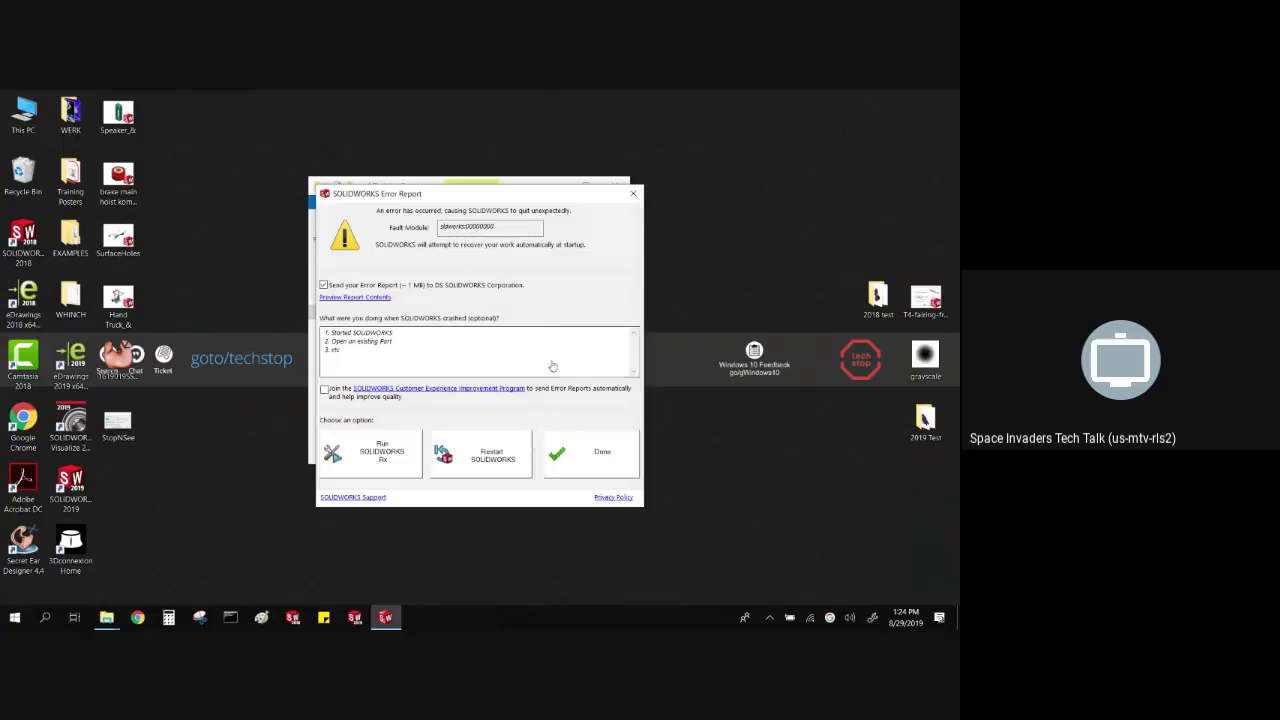
{"action": "left_click", "coordinate": [633, 190]}
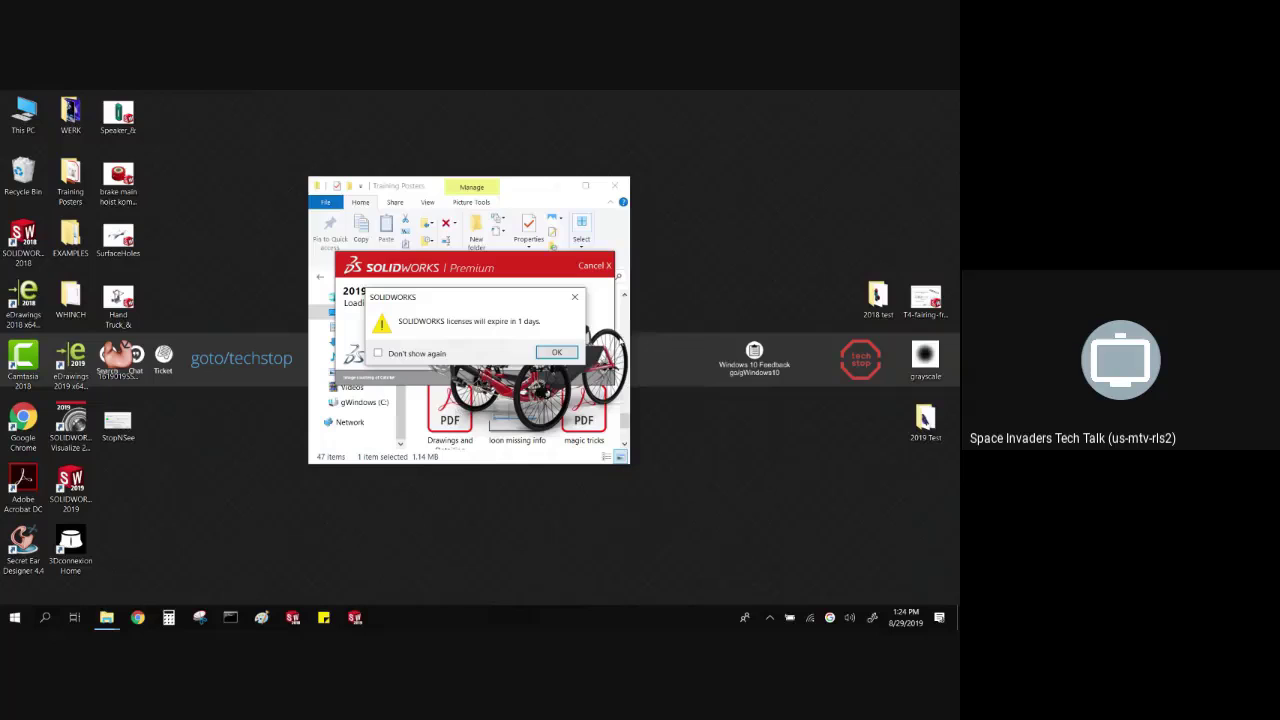
- Dismiss the licence expiry notice and open the recent 1600 2 HEAD-2H assembly
{"action": "left_click", "coordinate": [570, 352]}
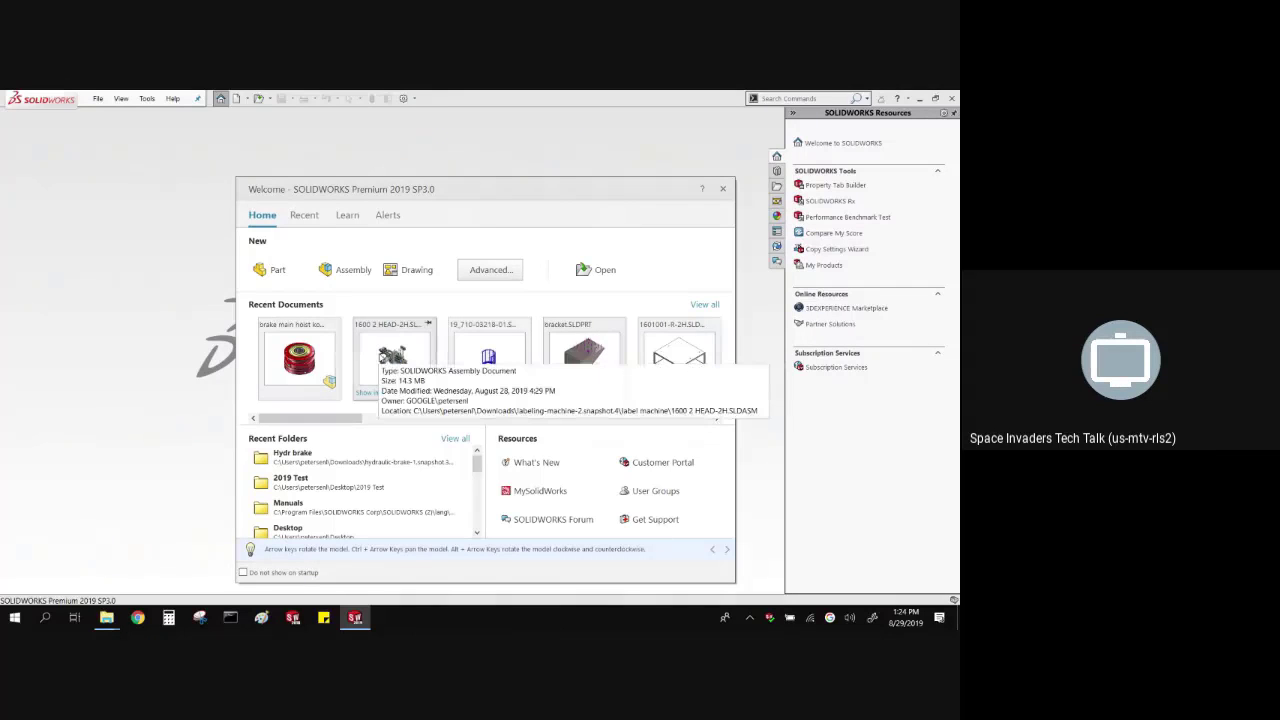
{"action": "double_click", "coordinate": [390, 352]}
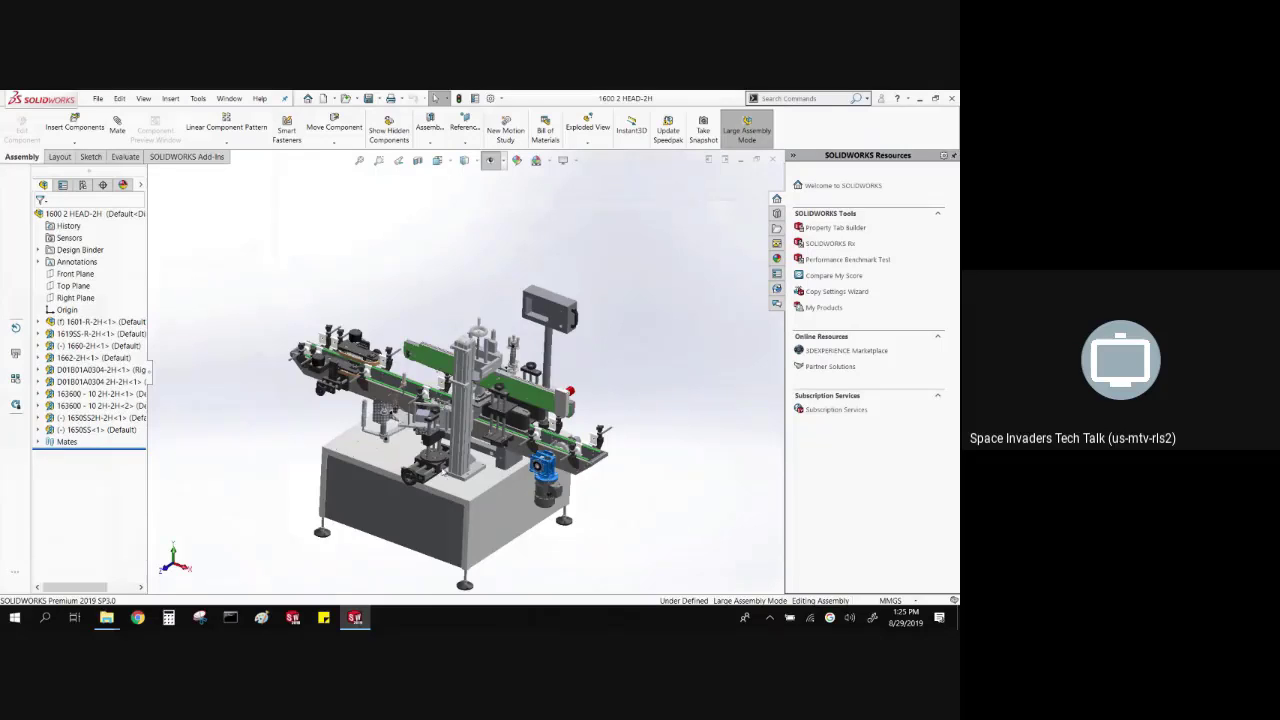
{"action": "scroll", "coordinate": [291, 298], "scroll_direction": "up", "scroll_amount": 3}
{"action": "scroll", "coordinate": [289, 363], "scroll_direction": "down", "scroll_amount": 2}
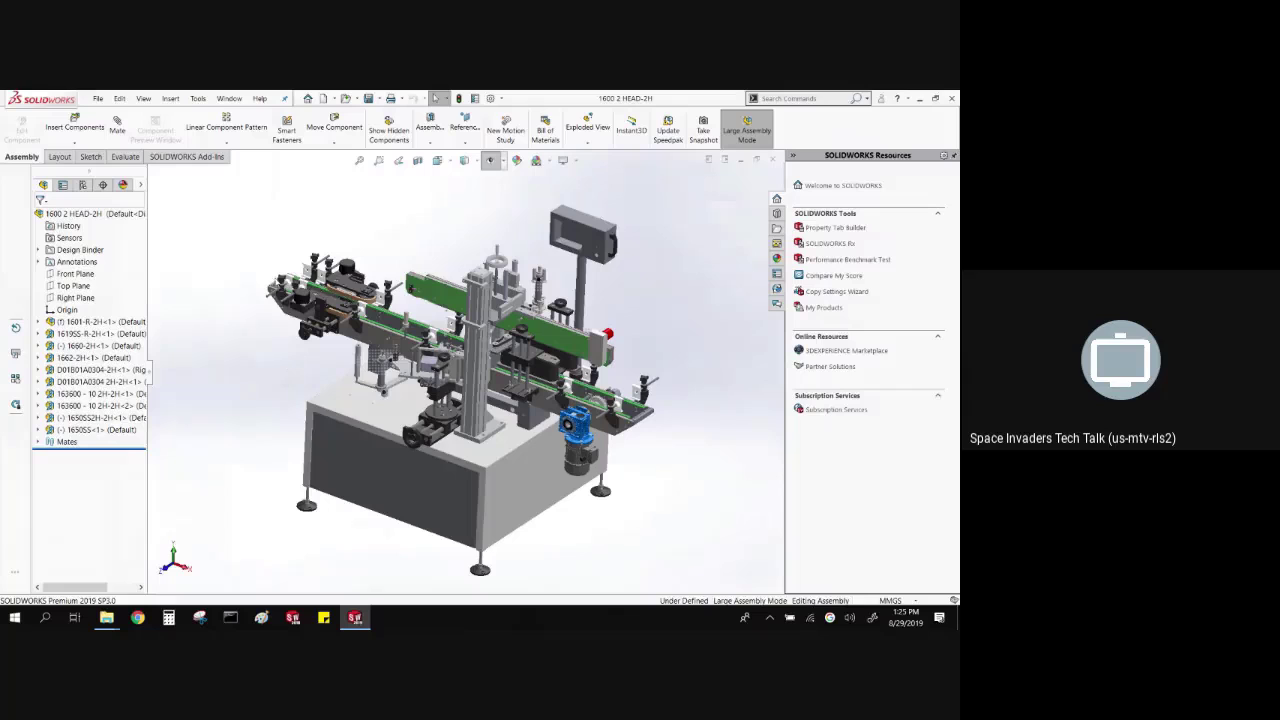
- Display the labeling machine shaded with edges and select the cabinet's top plate to locate it in the component tree
{"action": "left_click", "coordinate": [470, 160]}
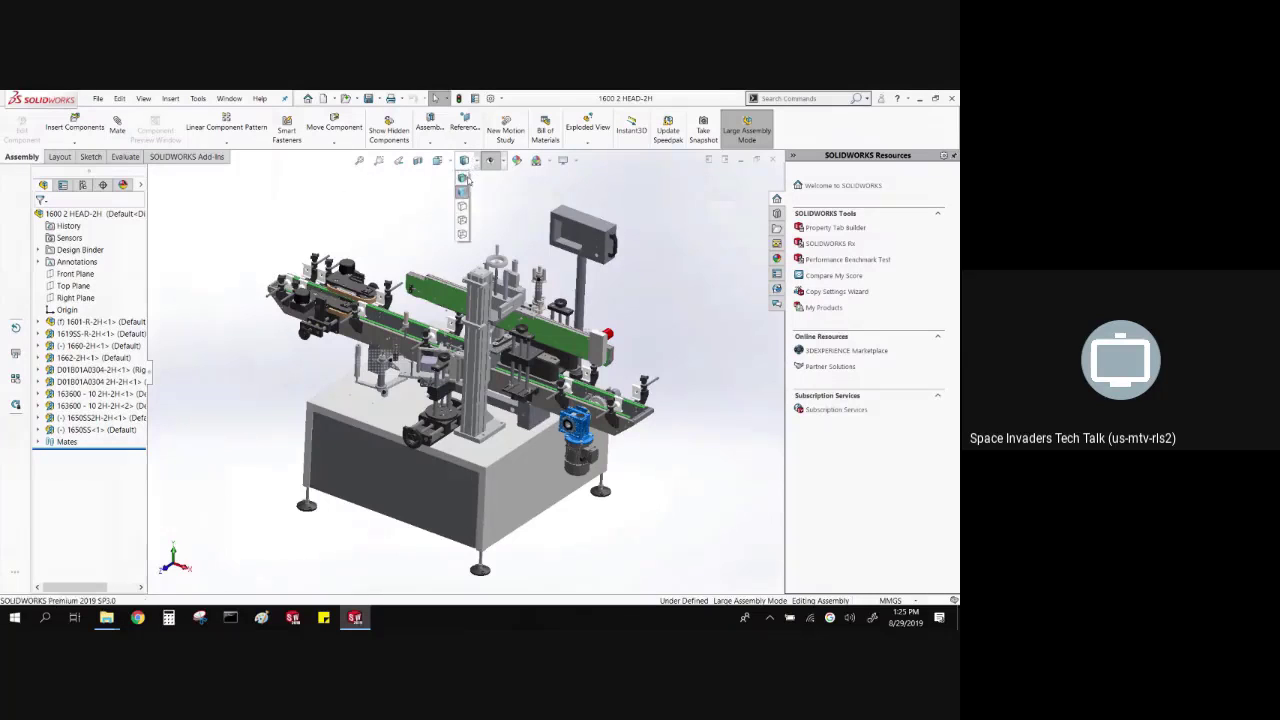
{"action": "left_click", "coordinate": [470, 181]}
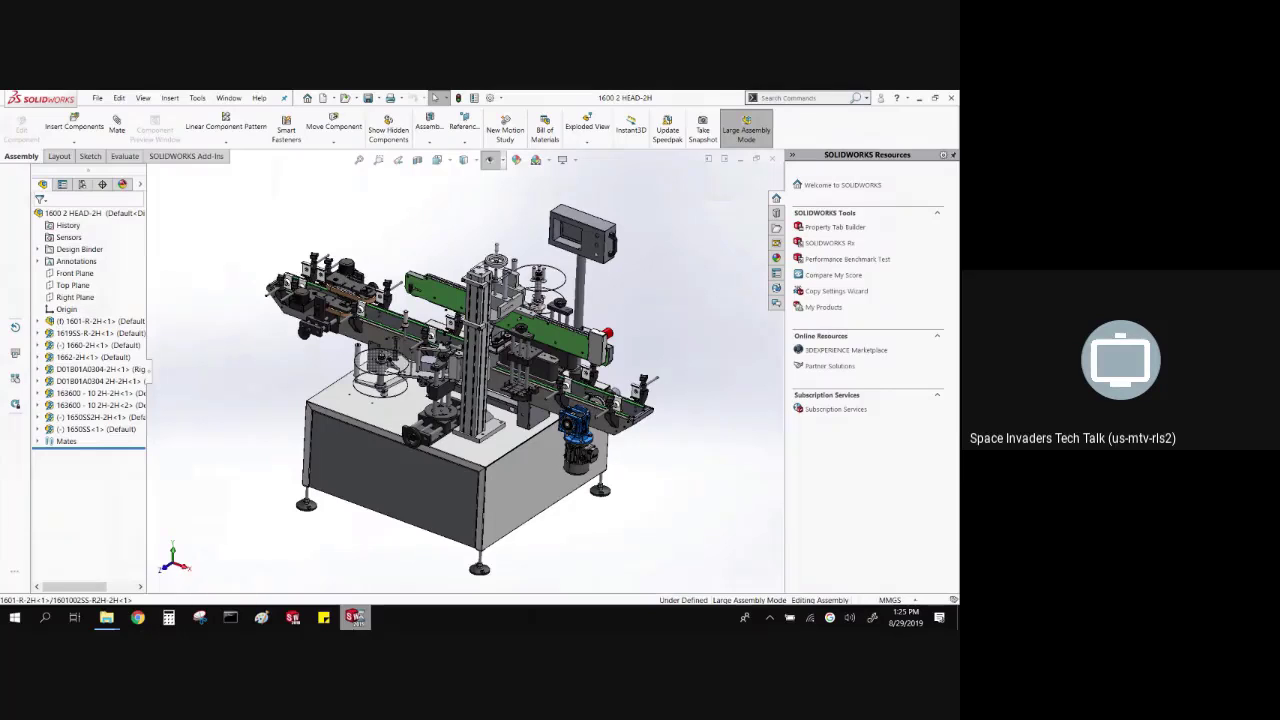
{"action": "mouse_move", "coordinate": [354, 617]}
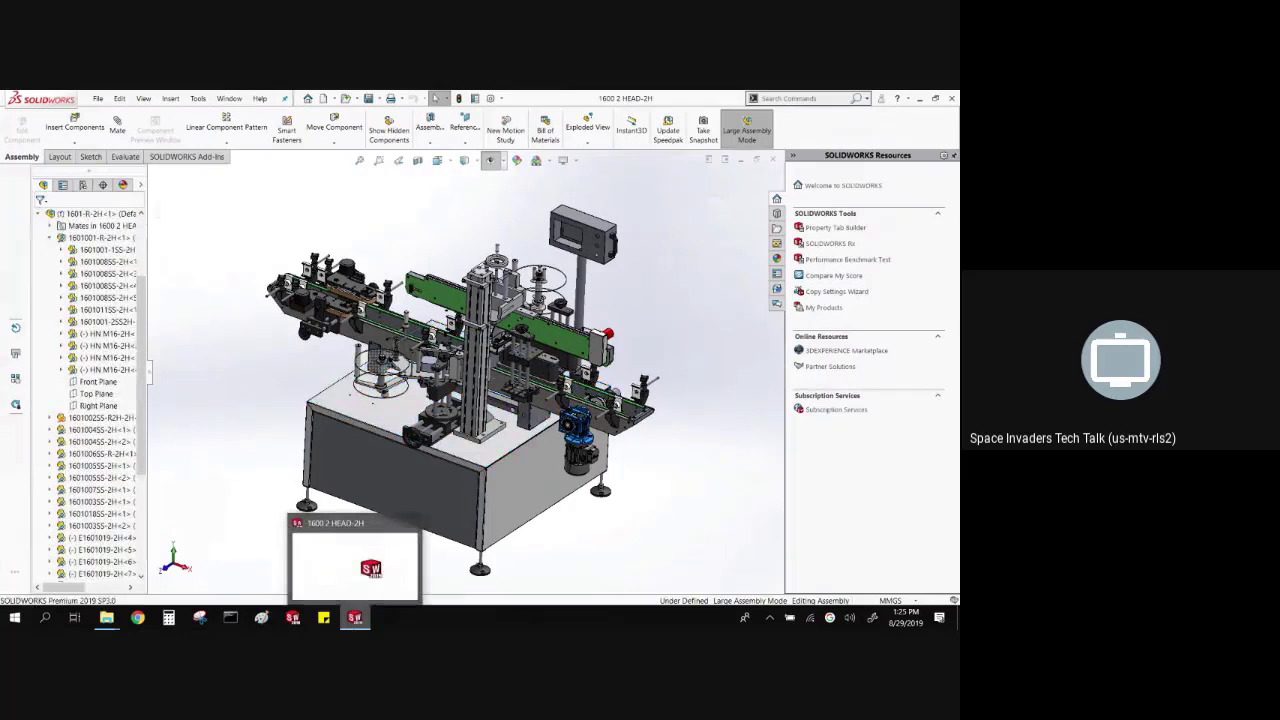
{"action": "left_click", "coordinate": [368, 410]}
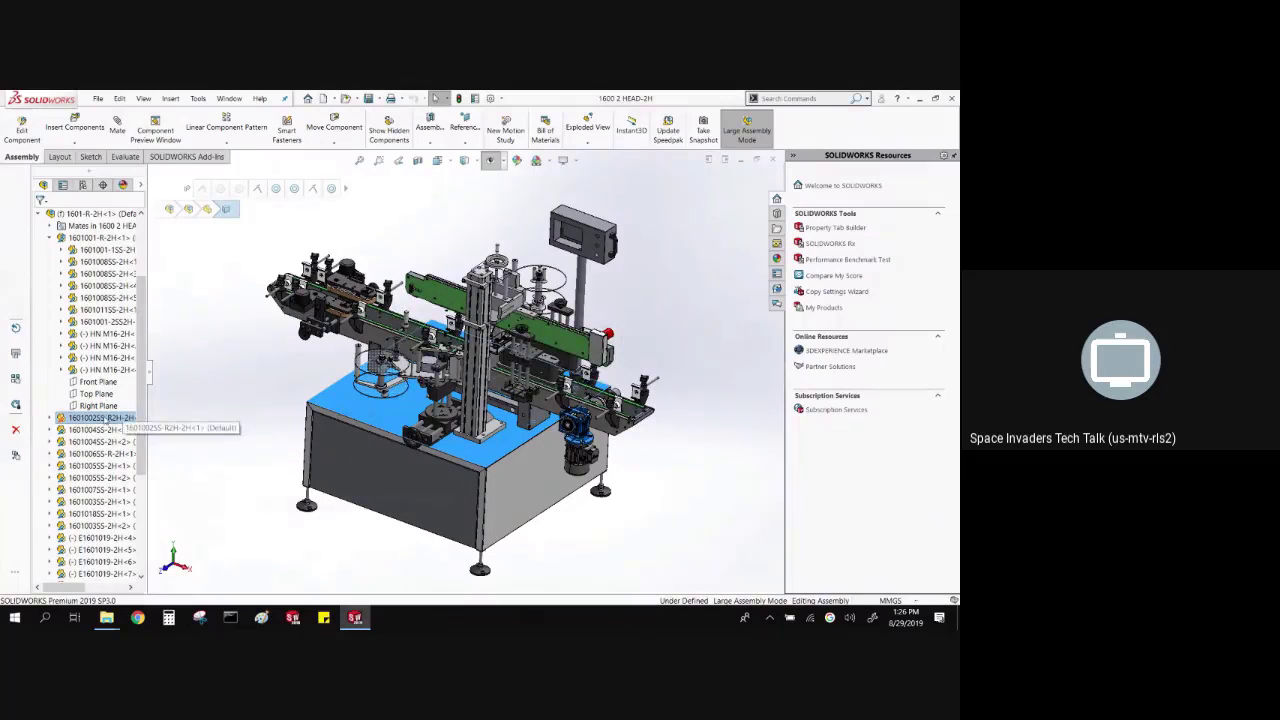
{"action": "left_click", "coordinate": [48, 238]}
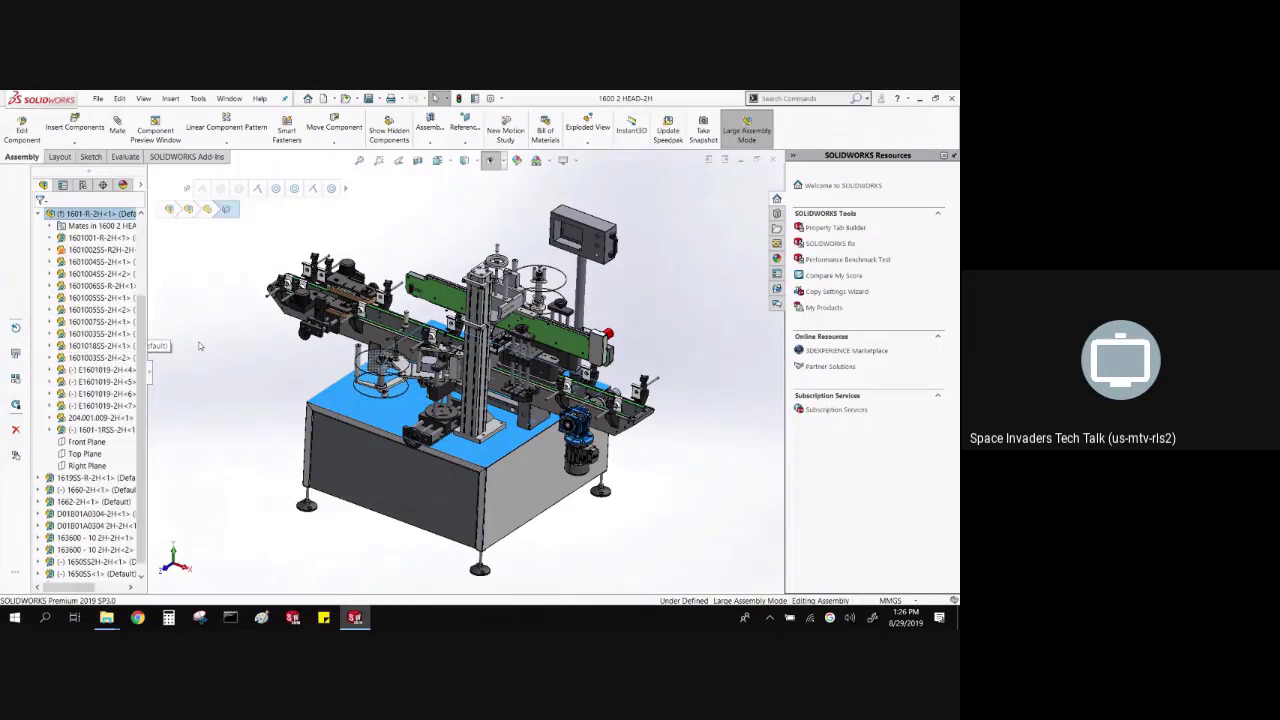
- Set the Markups tree item to Show in the FeatureManager system options and wait for the command to finish
{"action": "left_click", "coordinate": [496, 98]}
{"action": "left_click", "coordinate": [490, 111]}
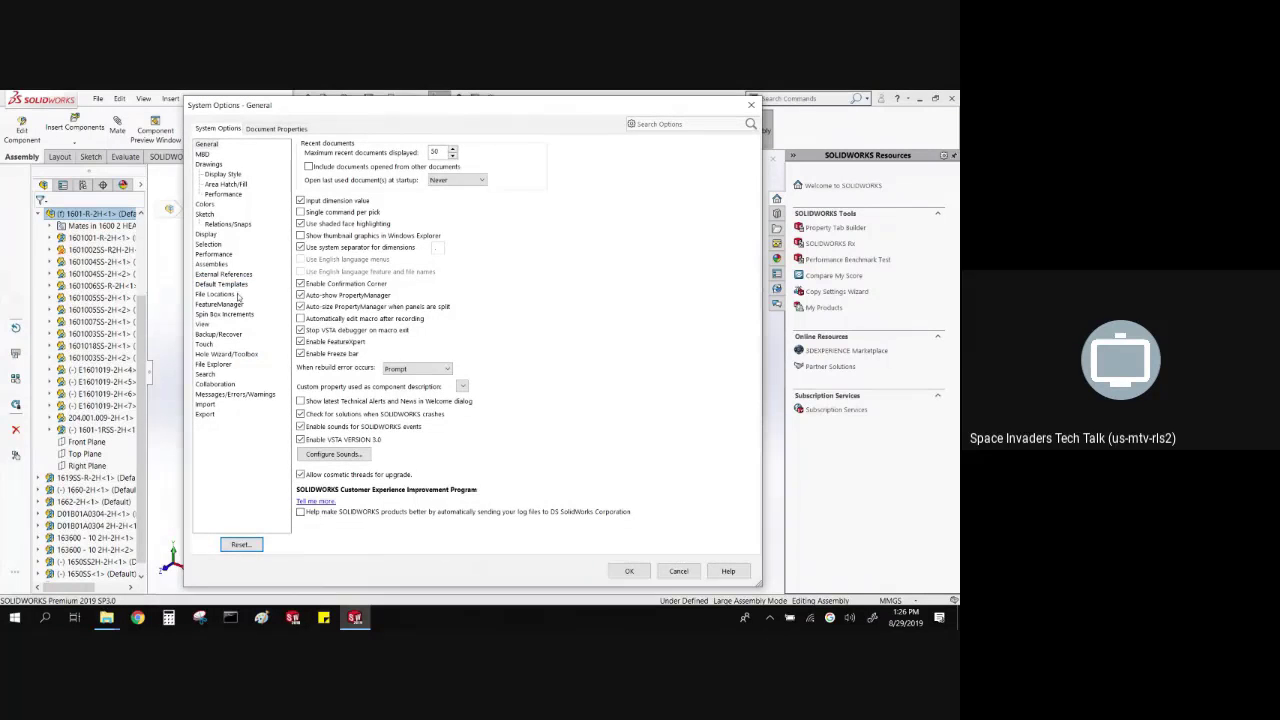
{"action": "left_click", "coordinate": [226, 305]}
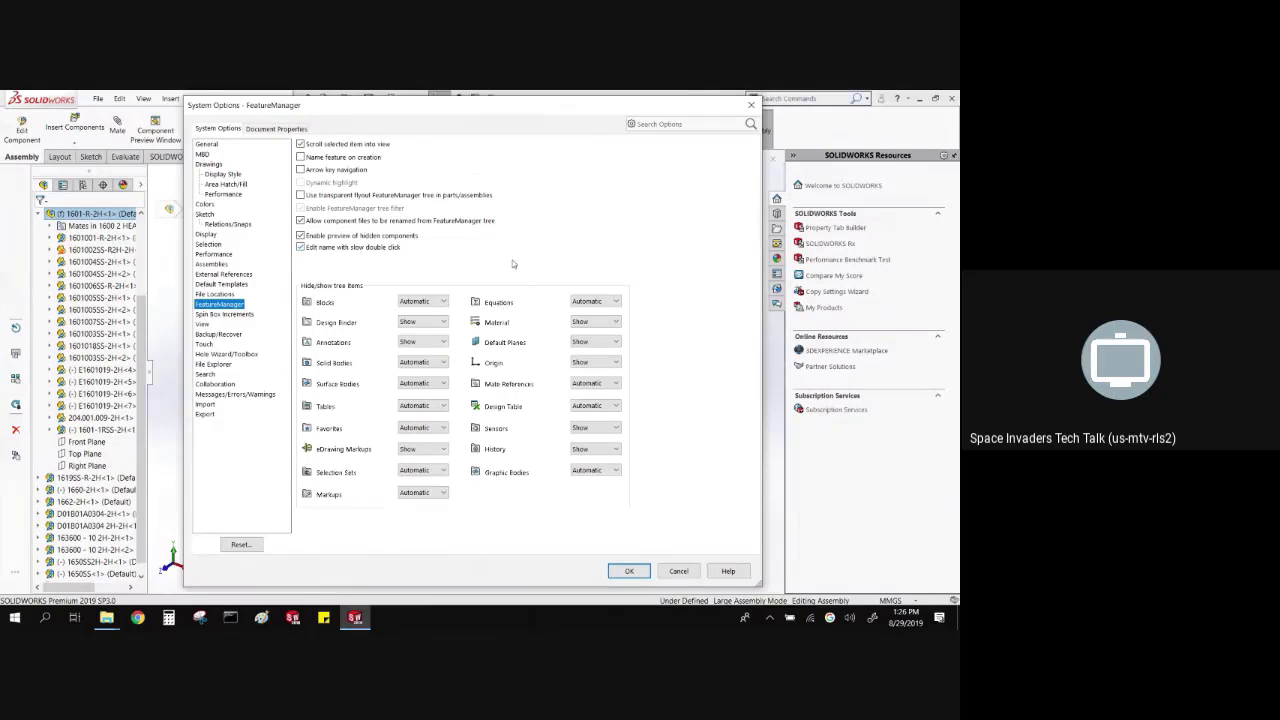
{"action": "left_click", "coordinate": [419, 494]}
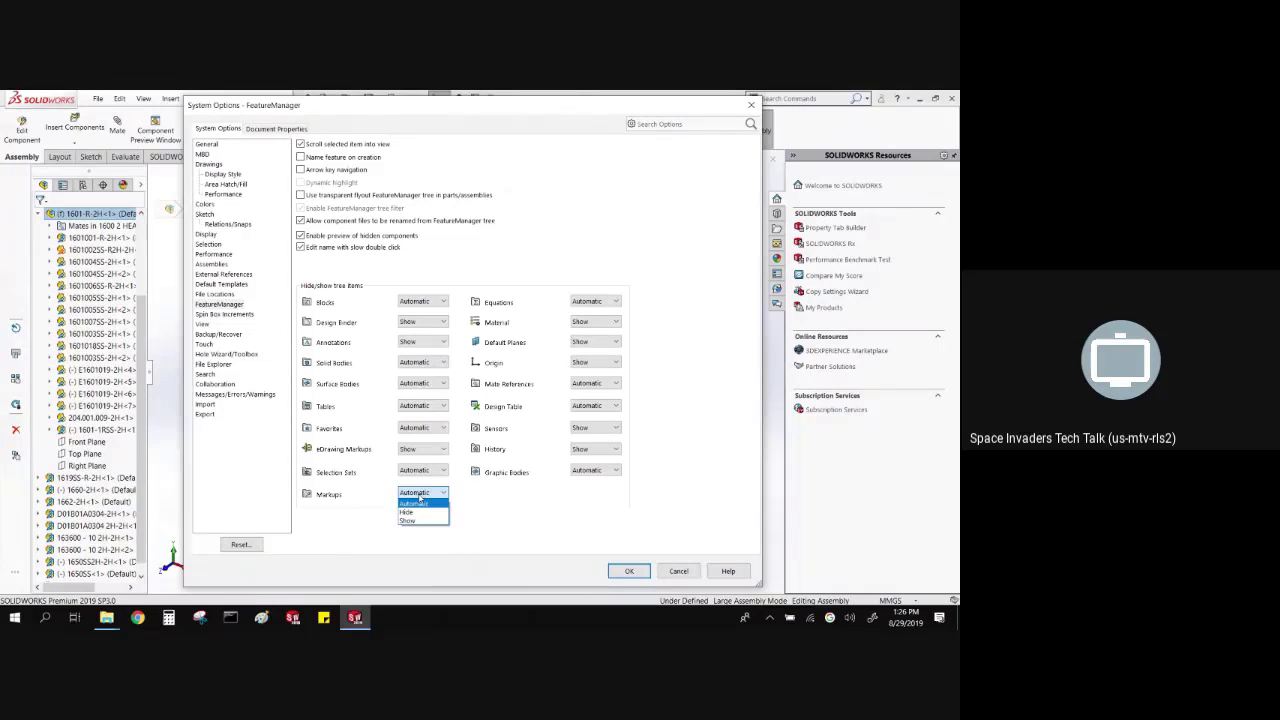
{"action": "left_click", "coordinate": [420, 520]}
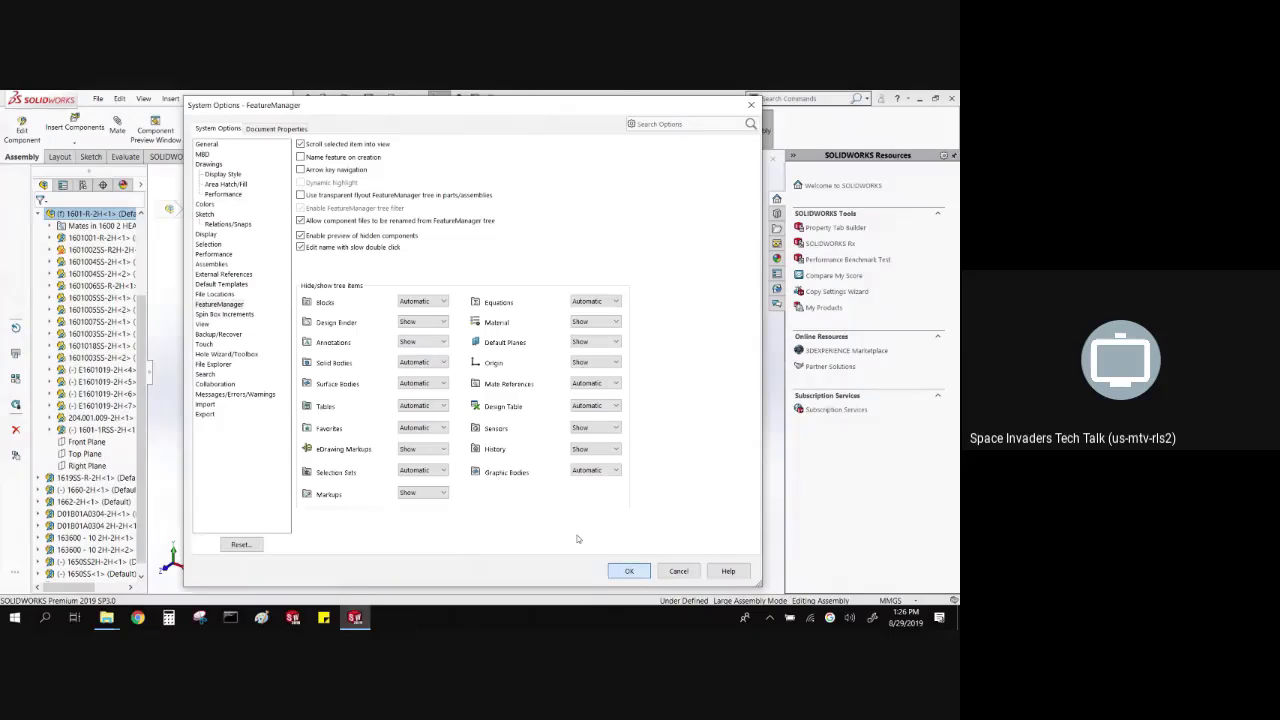
{"action": "key", "text": "Return"}
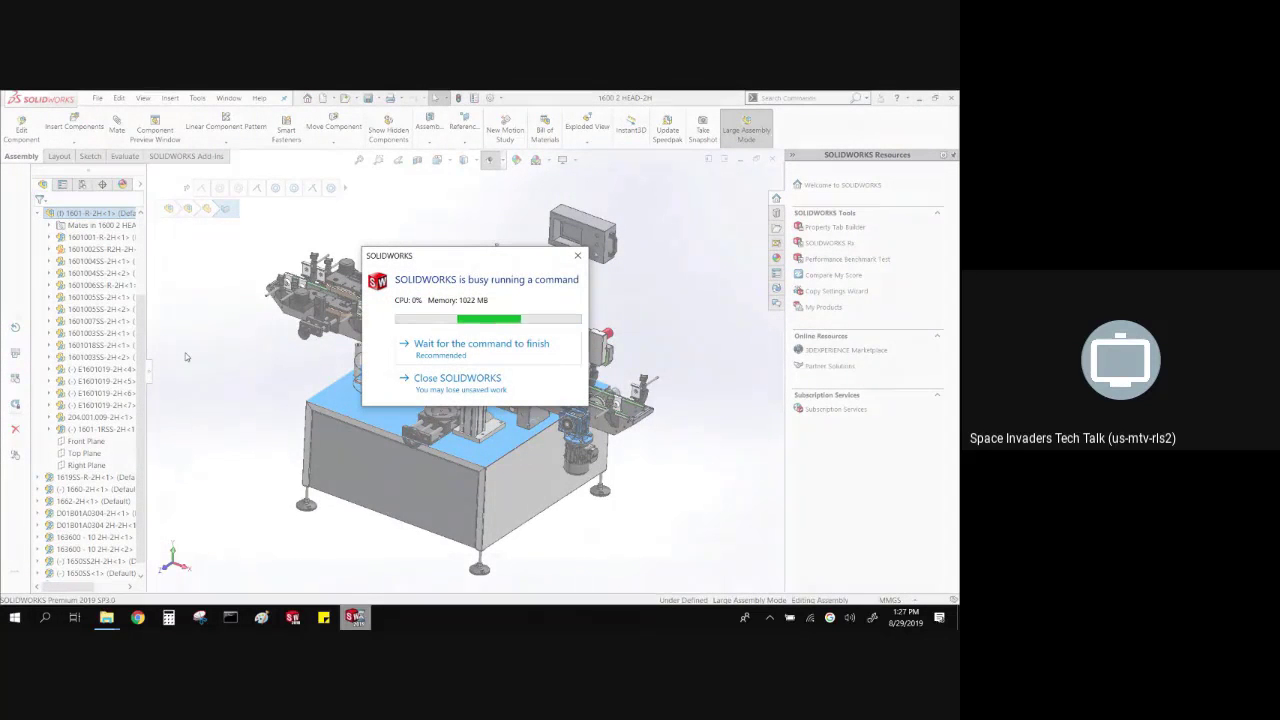
{"action": "left_click", "coordinate": [504, 349]}
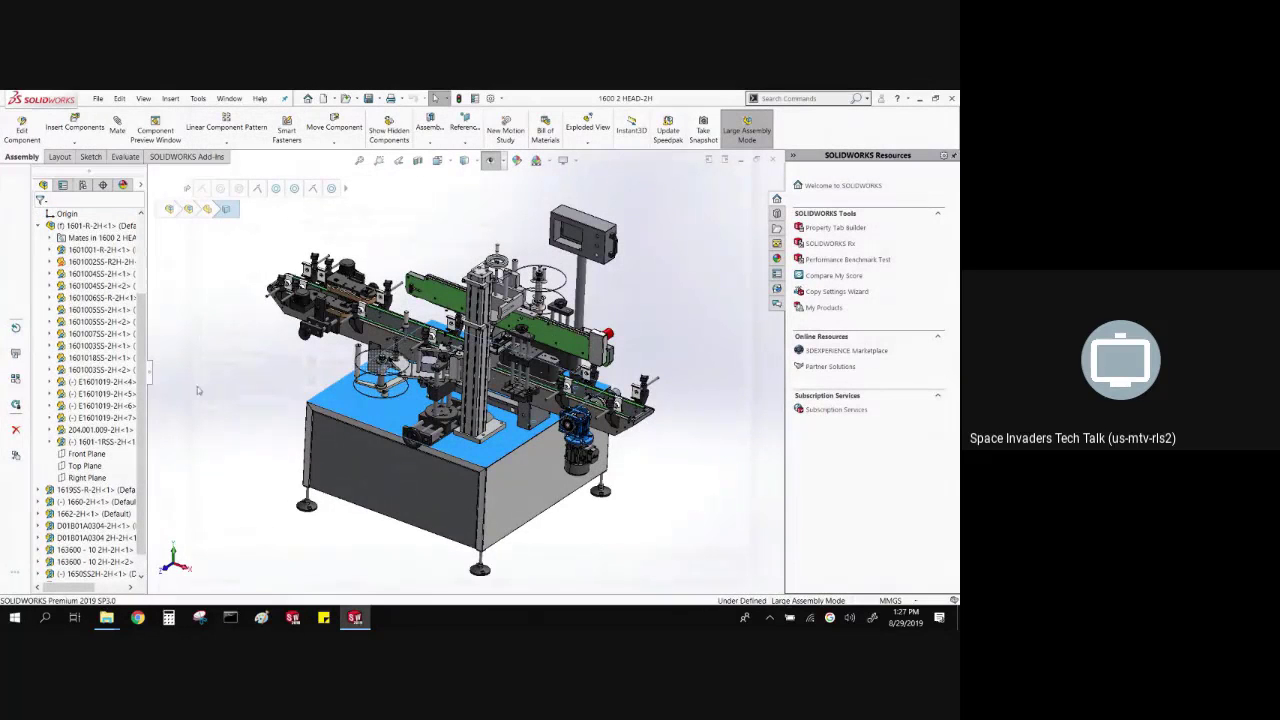
- Insert a markup view in the assembly and place the text note "THIS NEEDS A FILLET" on the cabinet's top plate
{"action": "scroll", "coordinate": [95, 262], "scroll_direction": "up", "scroll_amount": 3}
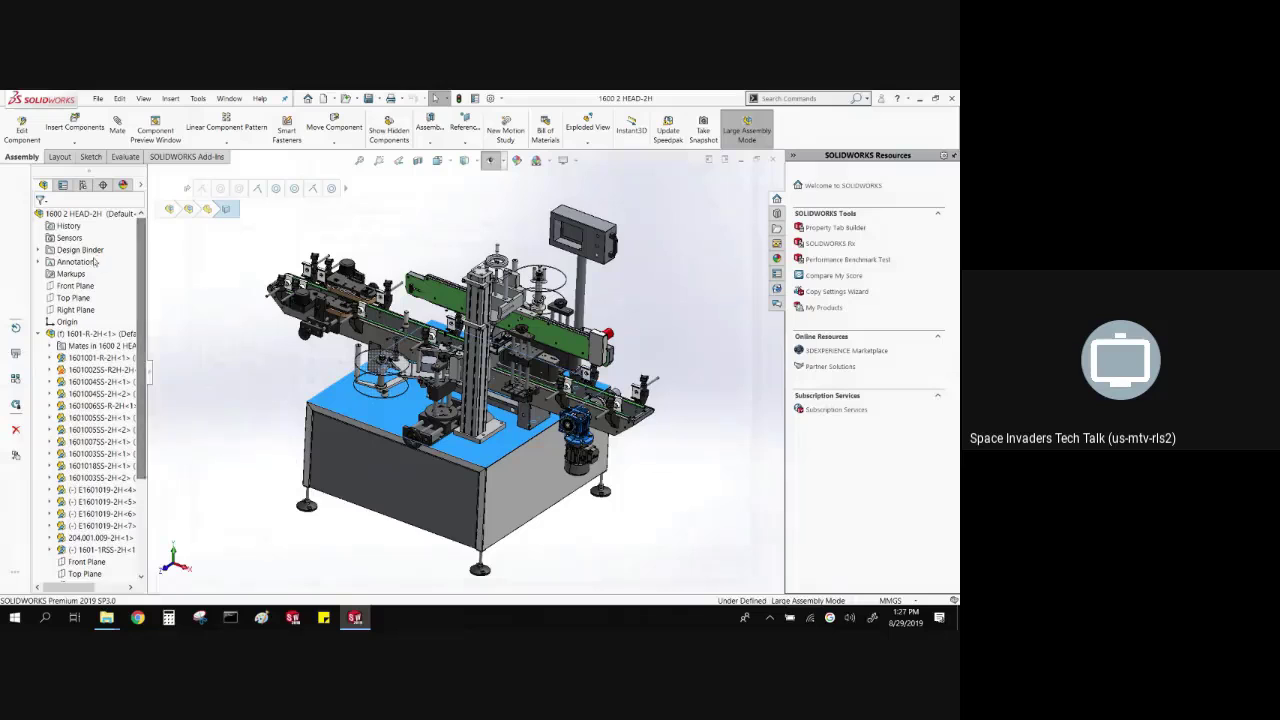
{"action": "right_click", "coordinate": [76, 275]}
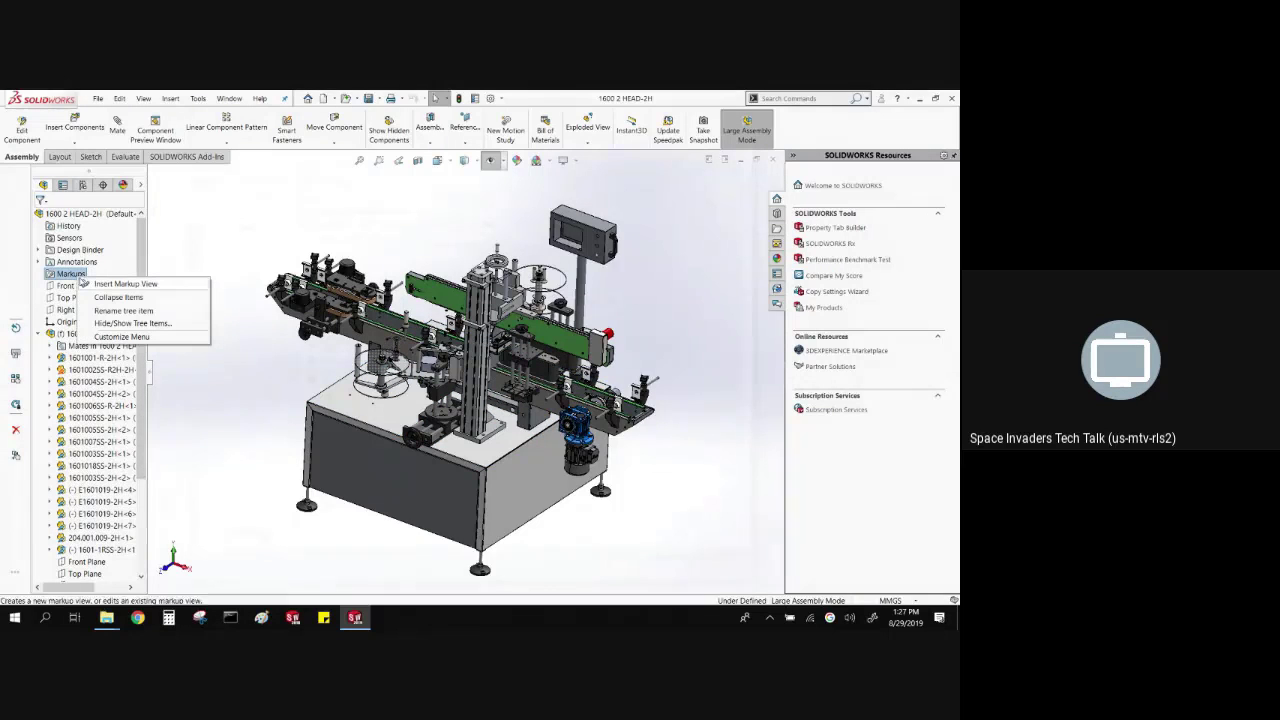
{"action": "left_click", "coordinate": [88, 284]}
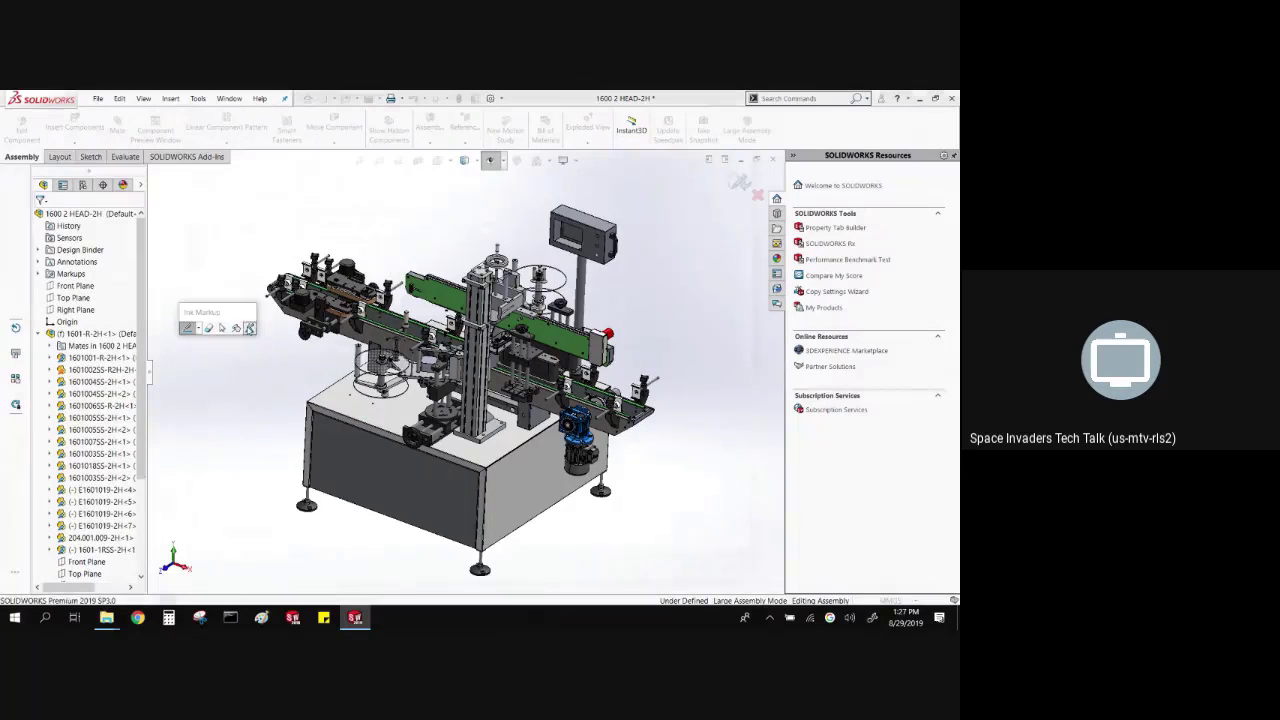
{"action": "left_click", "coordinate": [249, 327]}
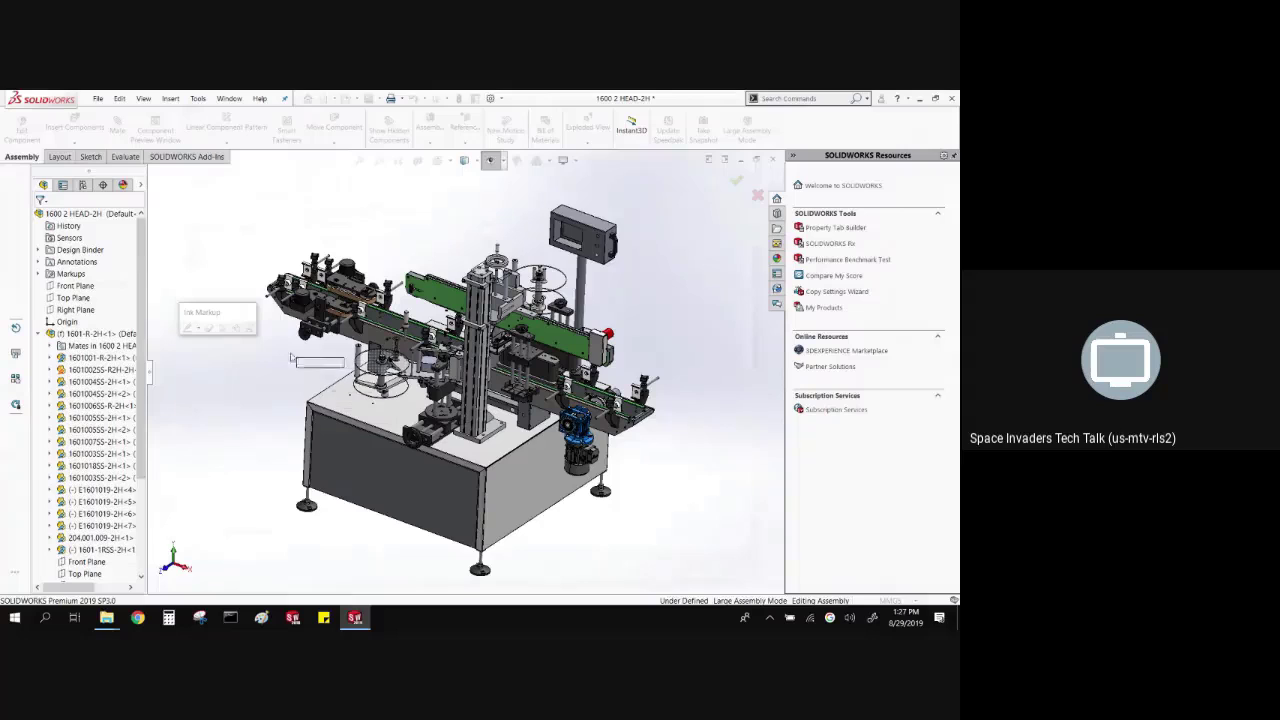
{"action": "left_click", "coordinate": [340, 409]}
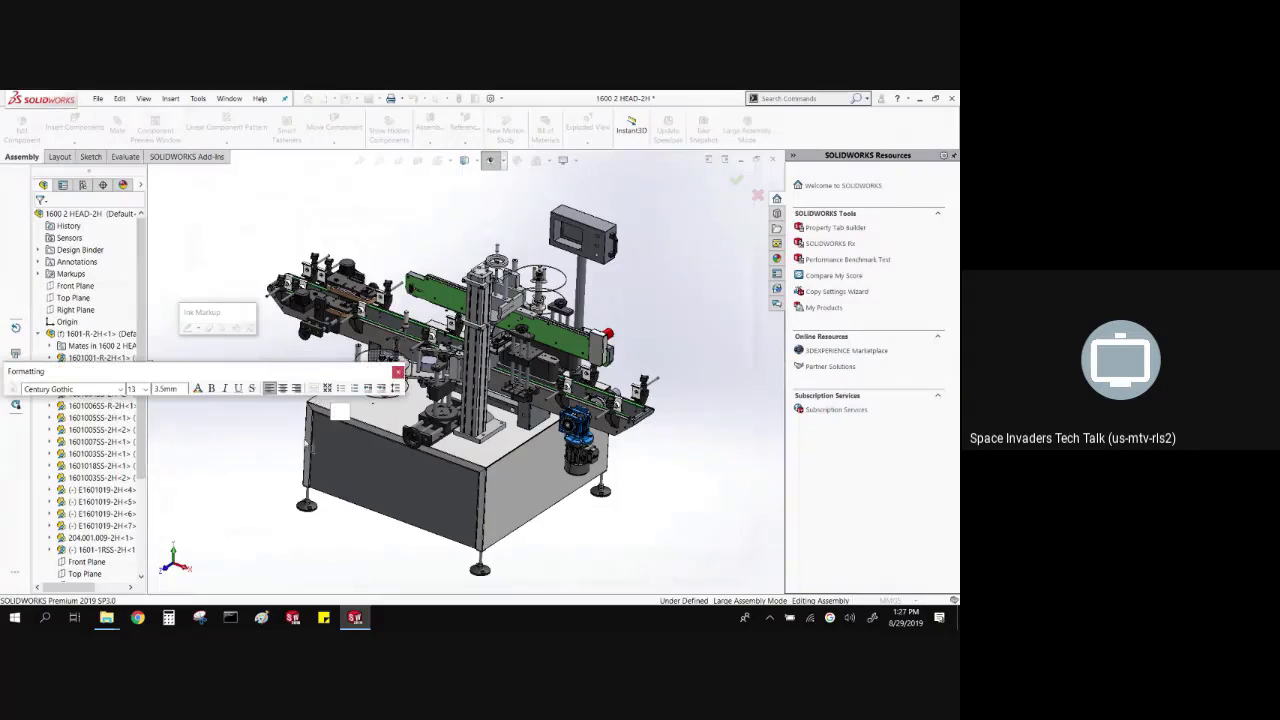
{"action": "type", "text": "THIS NEEDS A"}
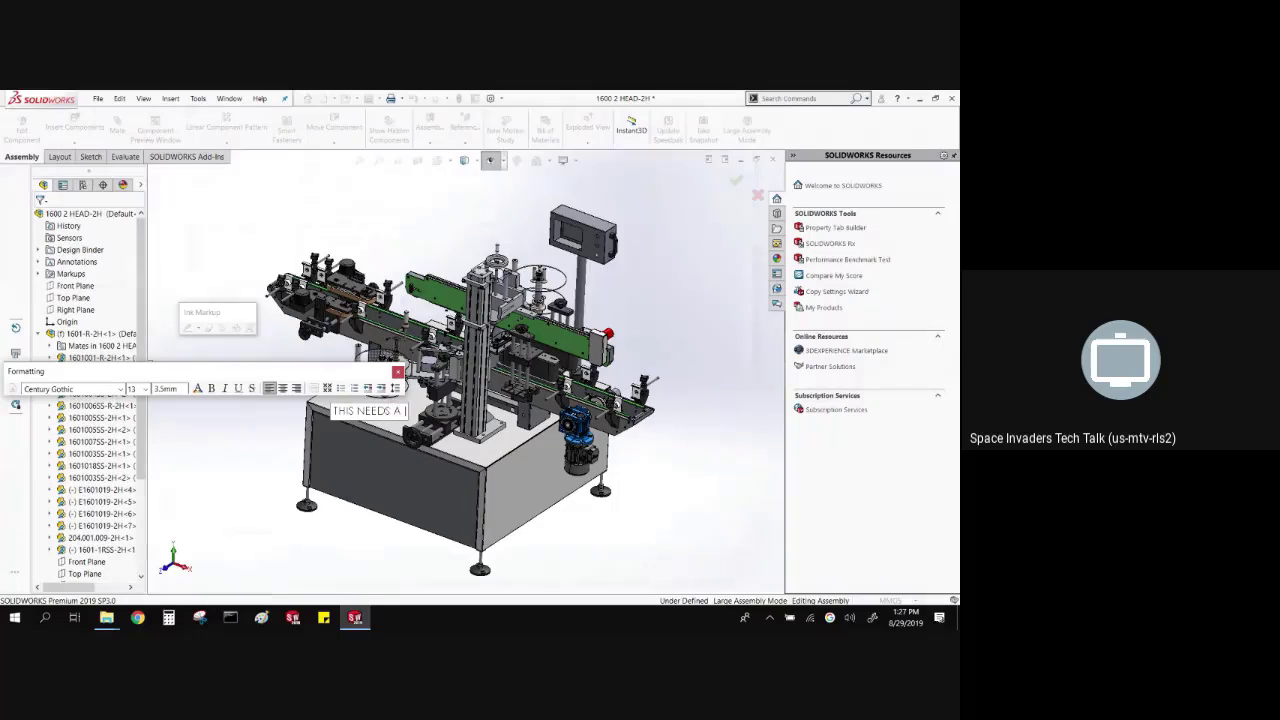
{"action": "type", "text": " FILLET"}
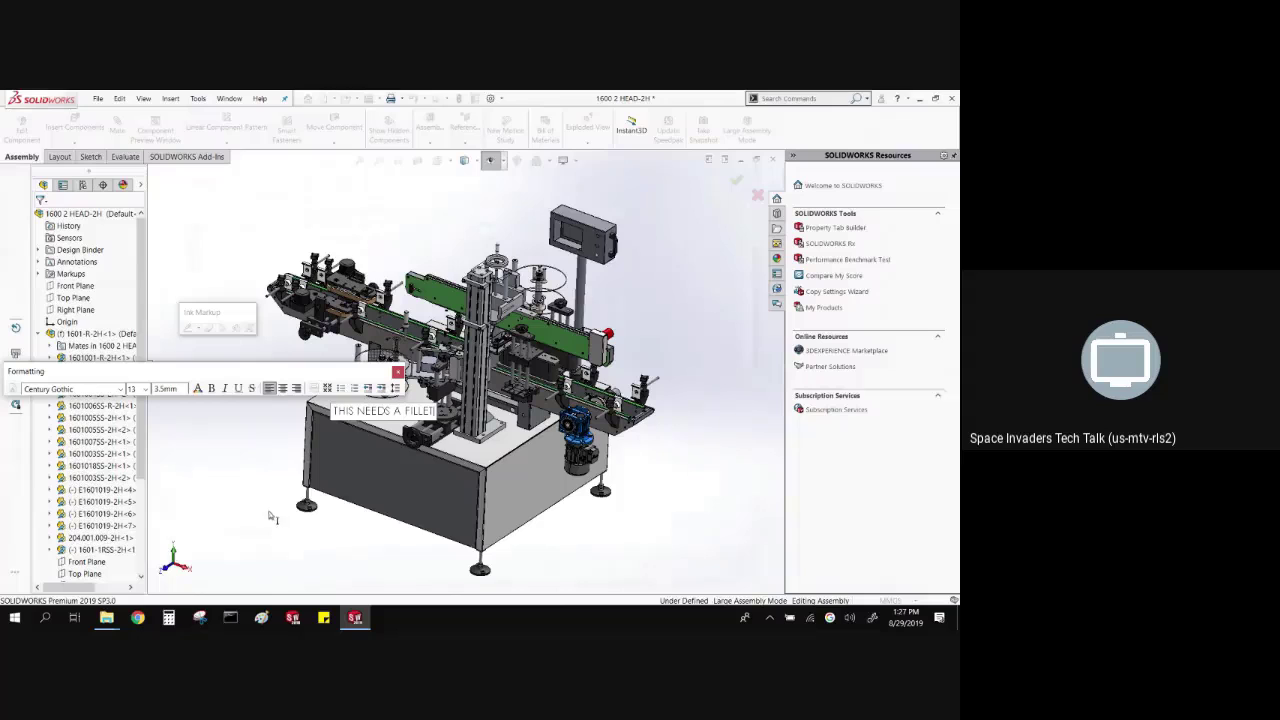
{"action": "left_click", "coordinate": [246, 492]}
{"action": "left_click_drag", "start_coordinate": [334, 400], "coordinate": [203, 363]}
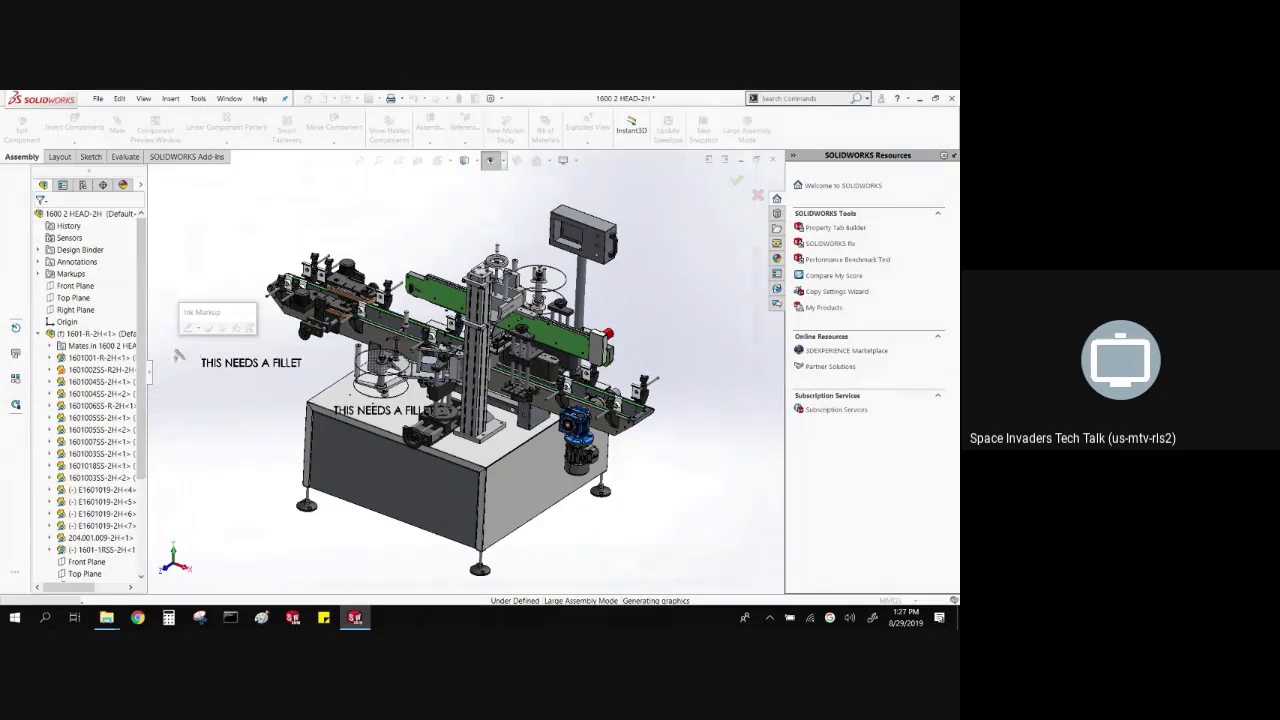
{"action": "key", "text": "ctrl+z"}
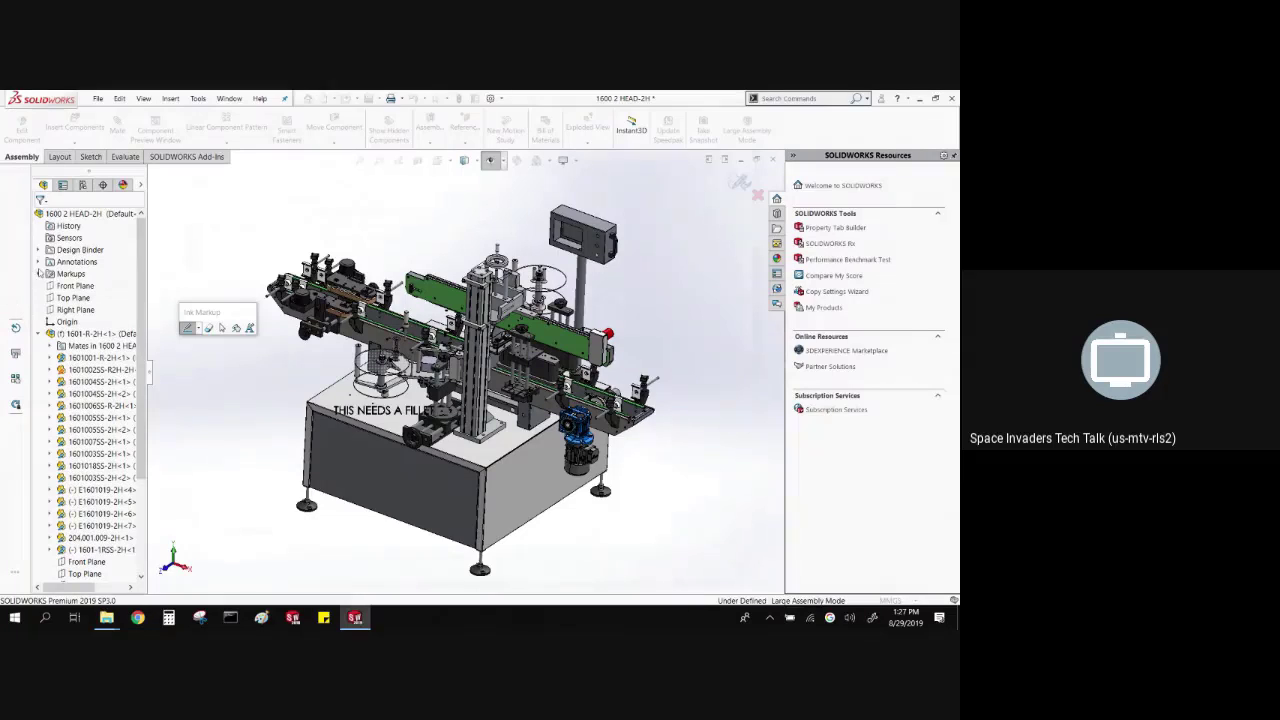
- Expand the Markups folder to show its saved entry and finish editing the markup view
{"action": "left_click", "coordinate": [40, 278]}
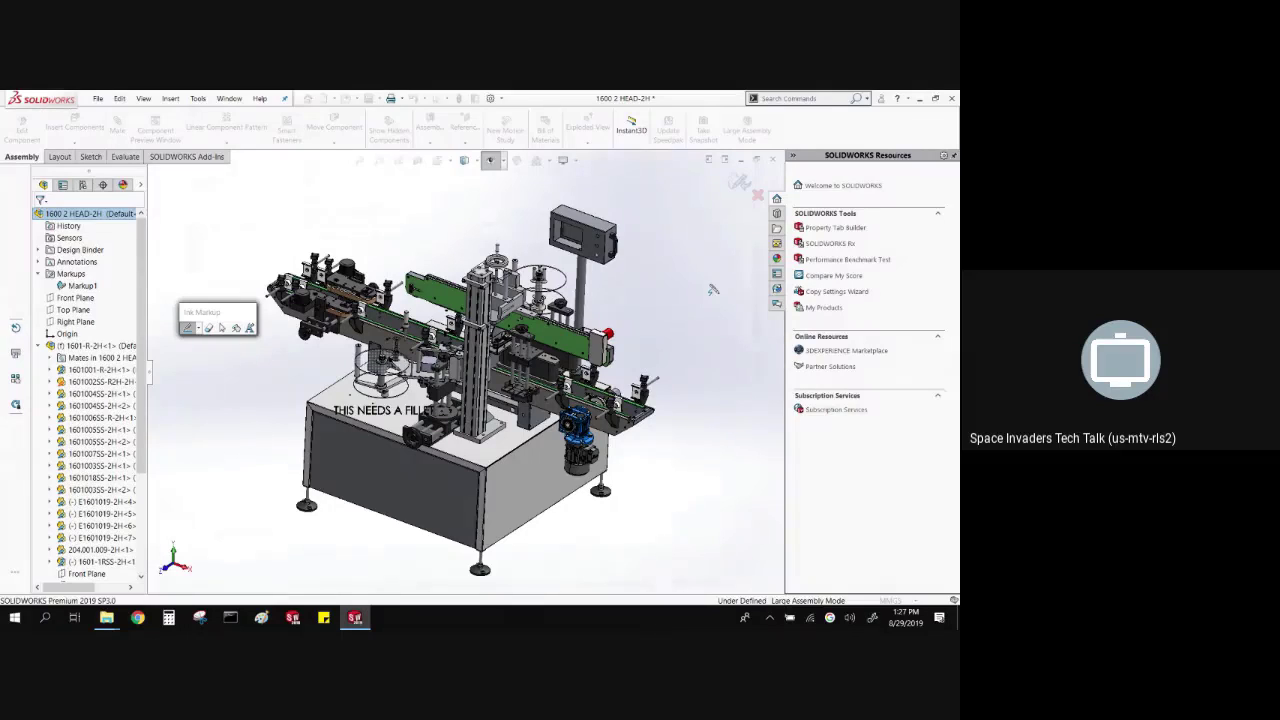
{"action": "left_click", "coordinate": [72, 286]}
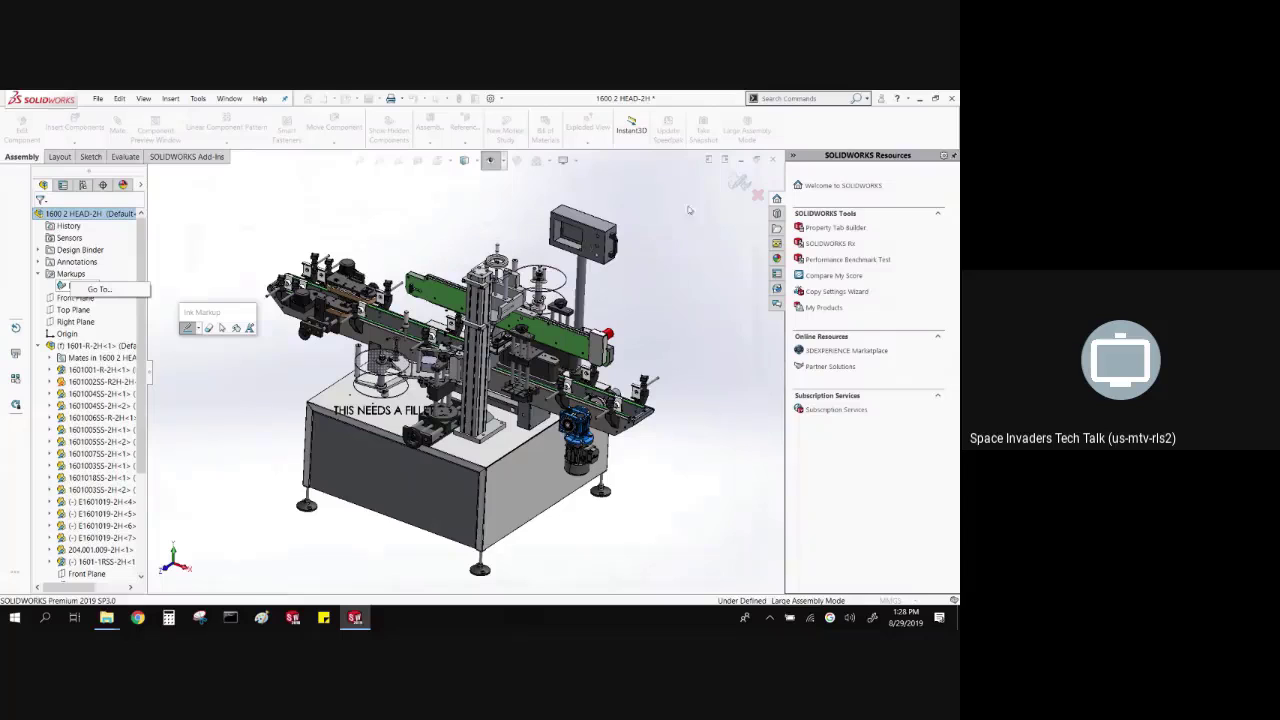
{"action": "left_click", "coordinate": [741, 188]}
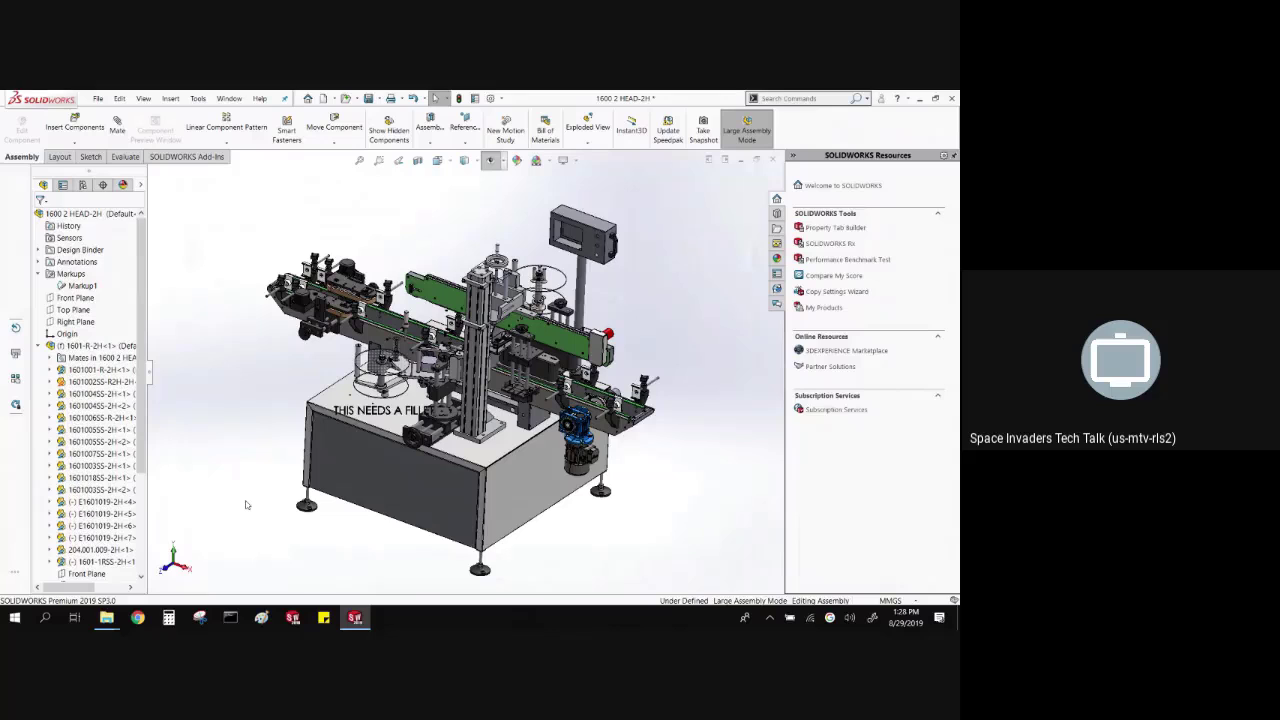
- Delete Markup1 together with its dependent sketch from the Markups folder
{"action": "right_click", "coordinate": [66, 287]}
{"action": "left_click", "coordinate": [95, 343]}
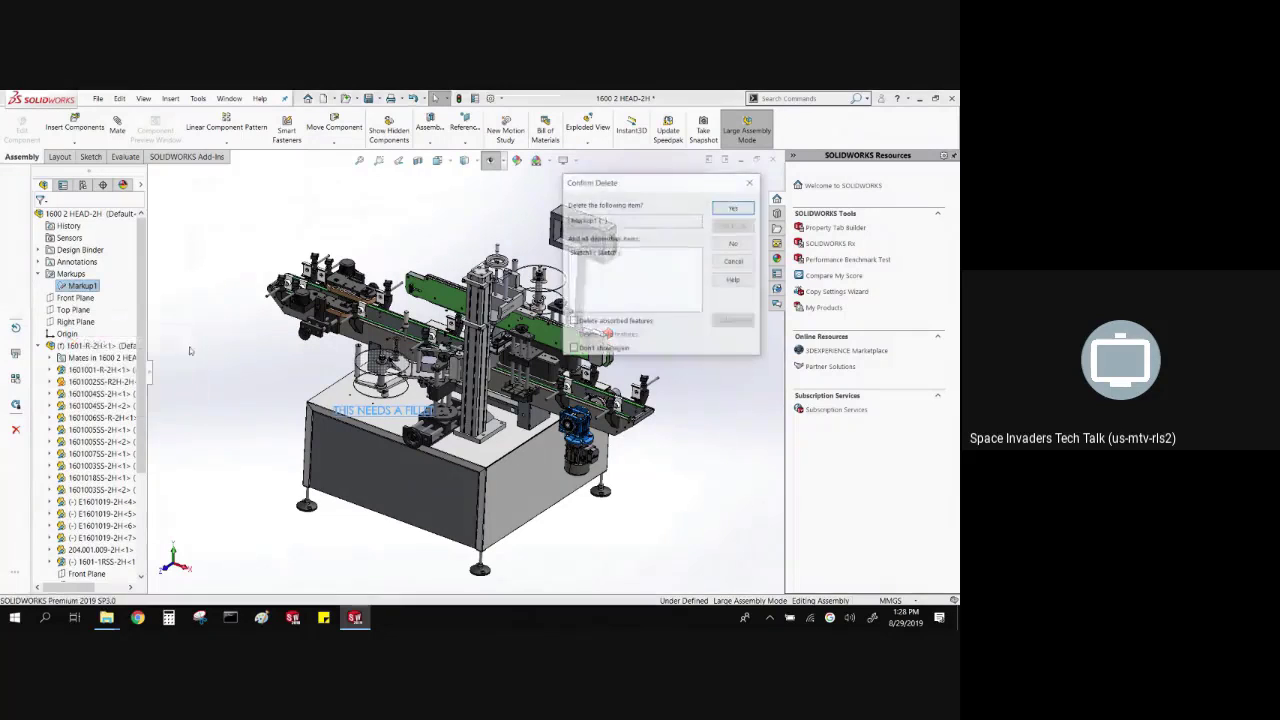
{"action": "left_click", "coordinate": [734, 206]}
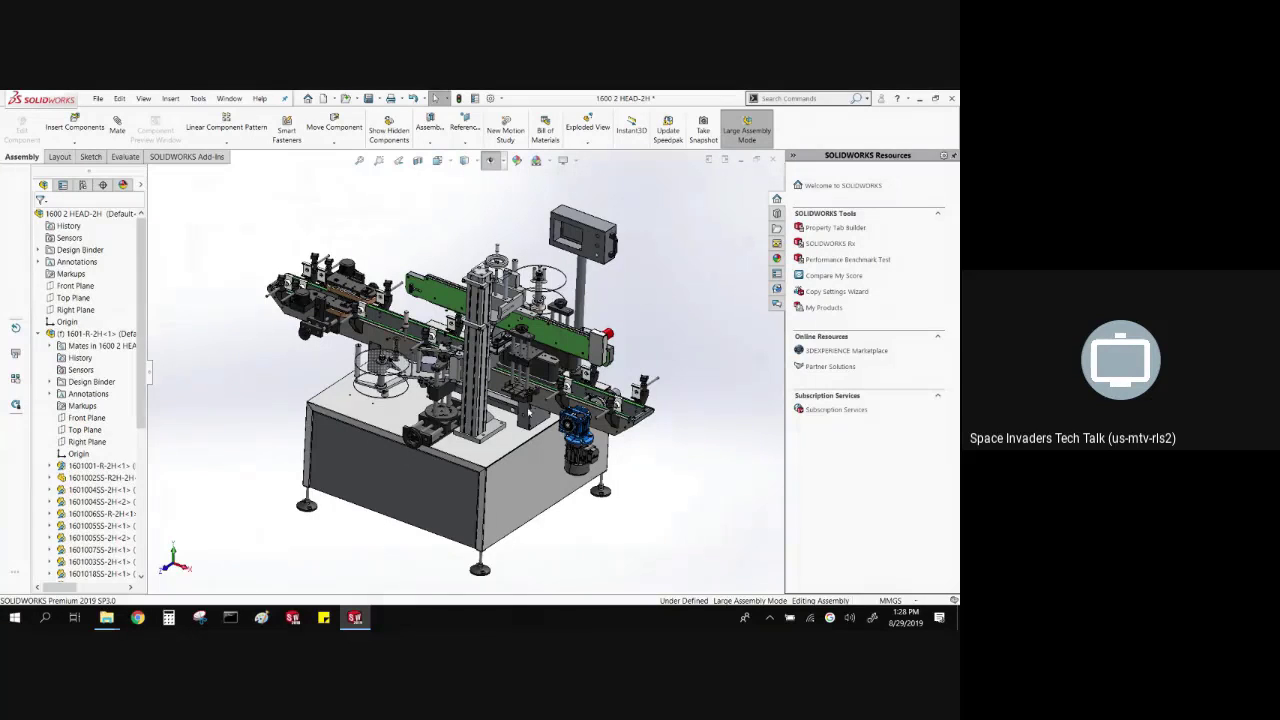
- Open the cabinet's top plate component 1601002SS-R2H-2H as a part in its own window
{"action": "left_click", "coordinate": [420, 408]}
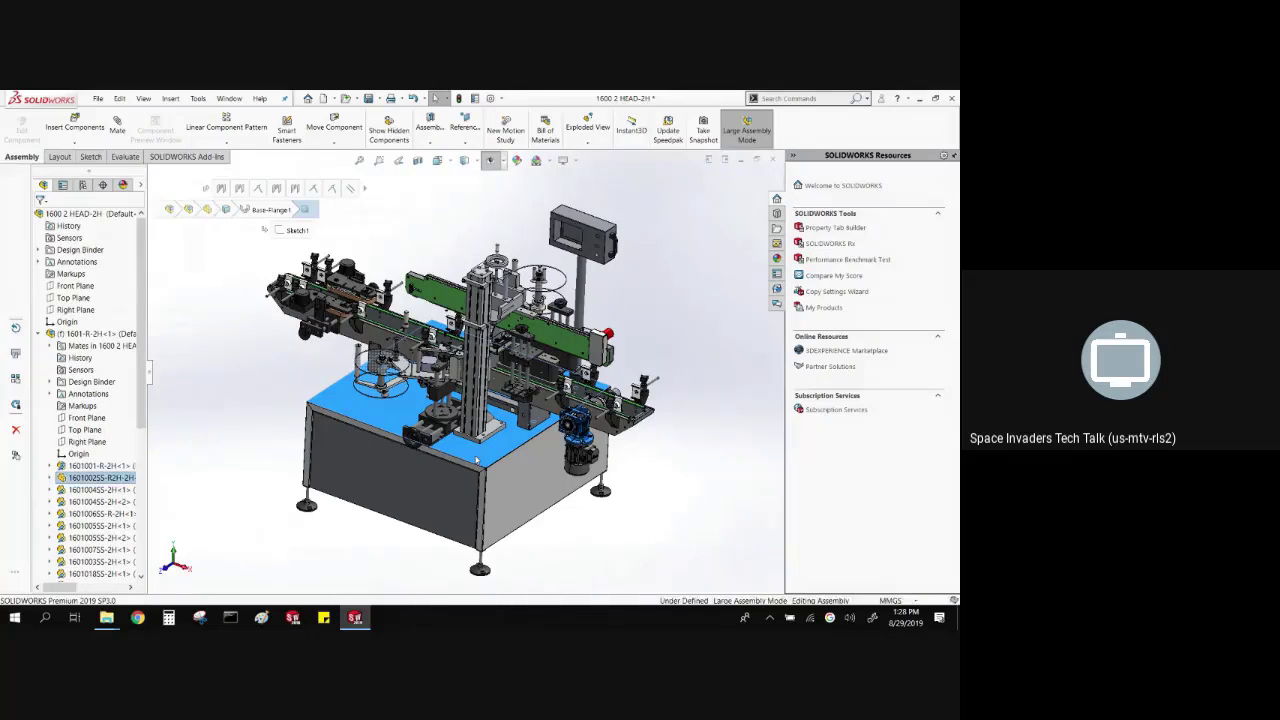
{"action": "right_click", "coordinate": [405, 407]}
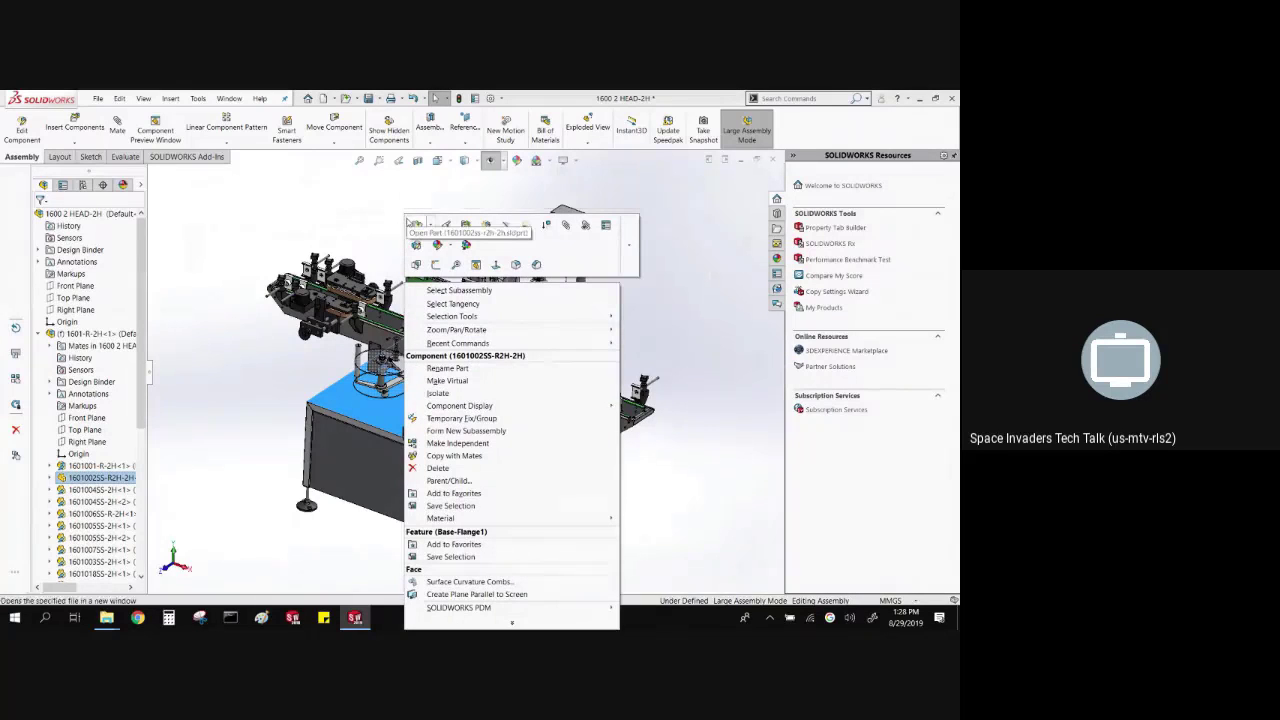
{"action": "left_click", "coordinate": [335, 217]}
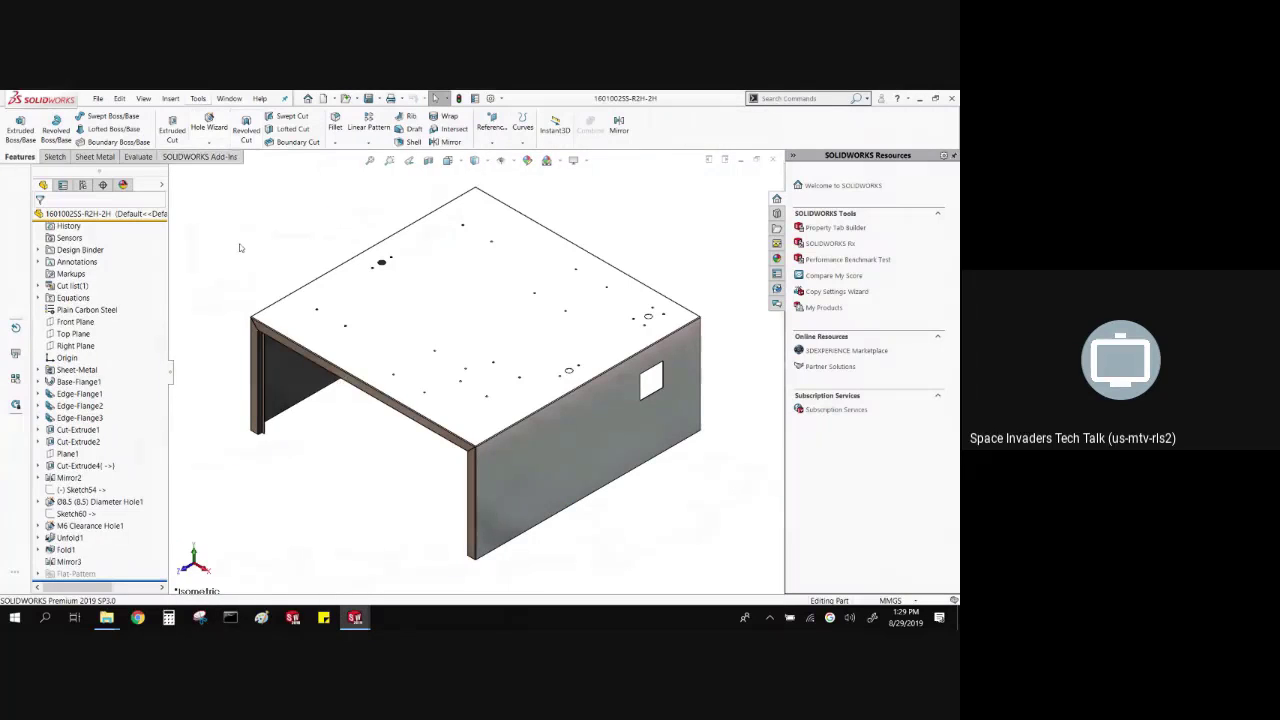
- Start a fillet on the side flange's outer bottom edge with a symmetric 12.75 mm radius and tangent propagation off
{"action": "middle_click_drag", "start_coordinate": [438, 383], "coordinate": [277, 384]}
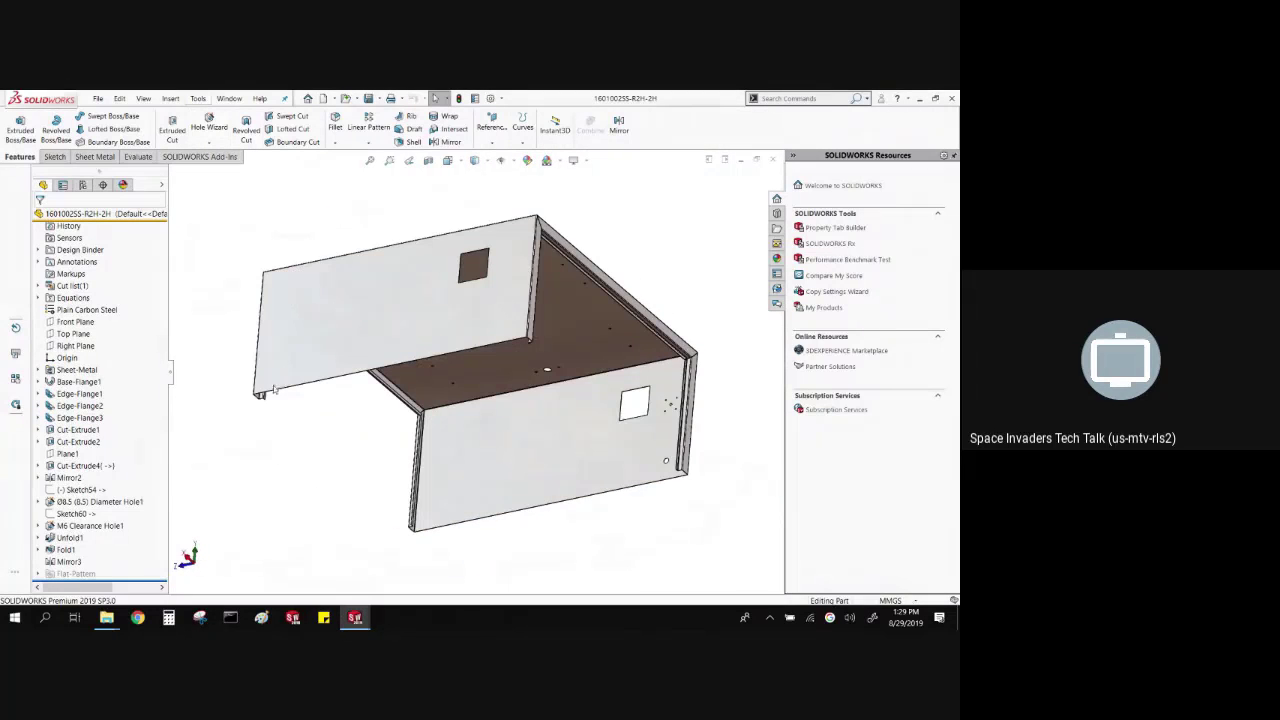
{"action": "left_click", "coordinate": [336, 143]}
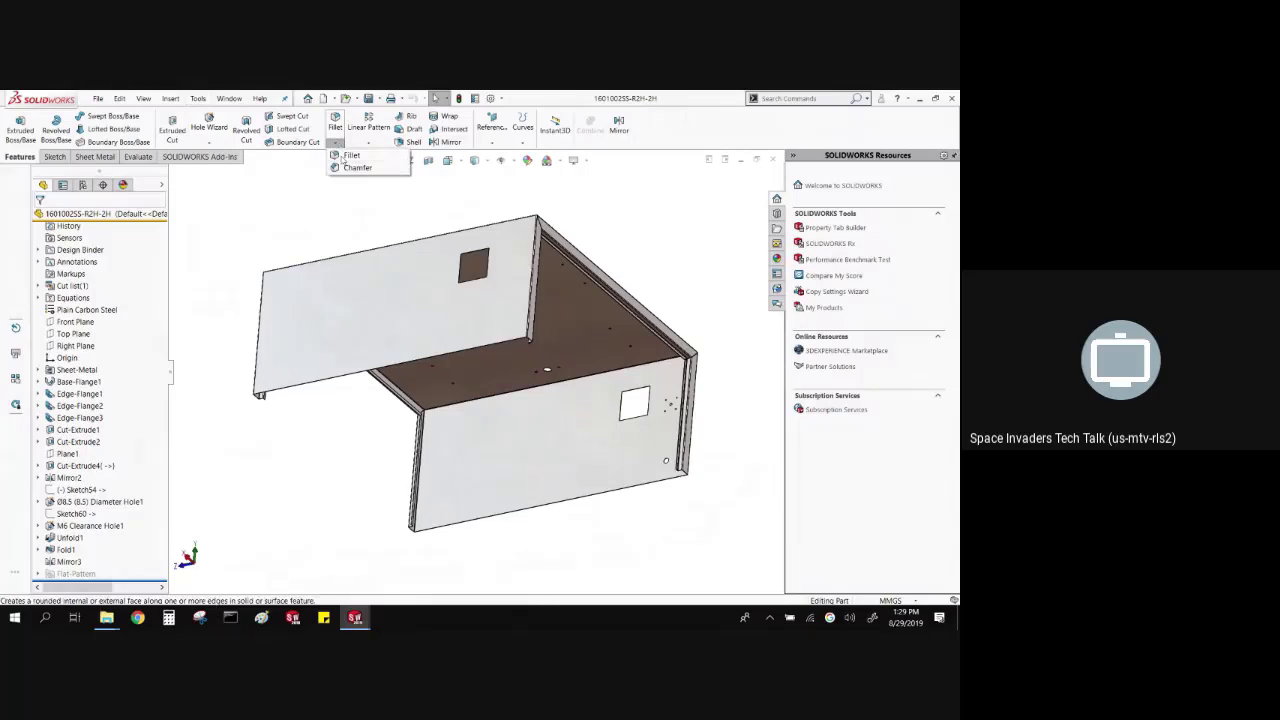
{"action": "left_click", "coordinate": [350, 156]}
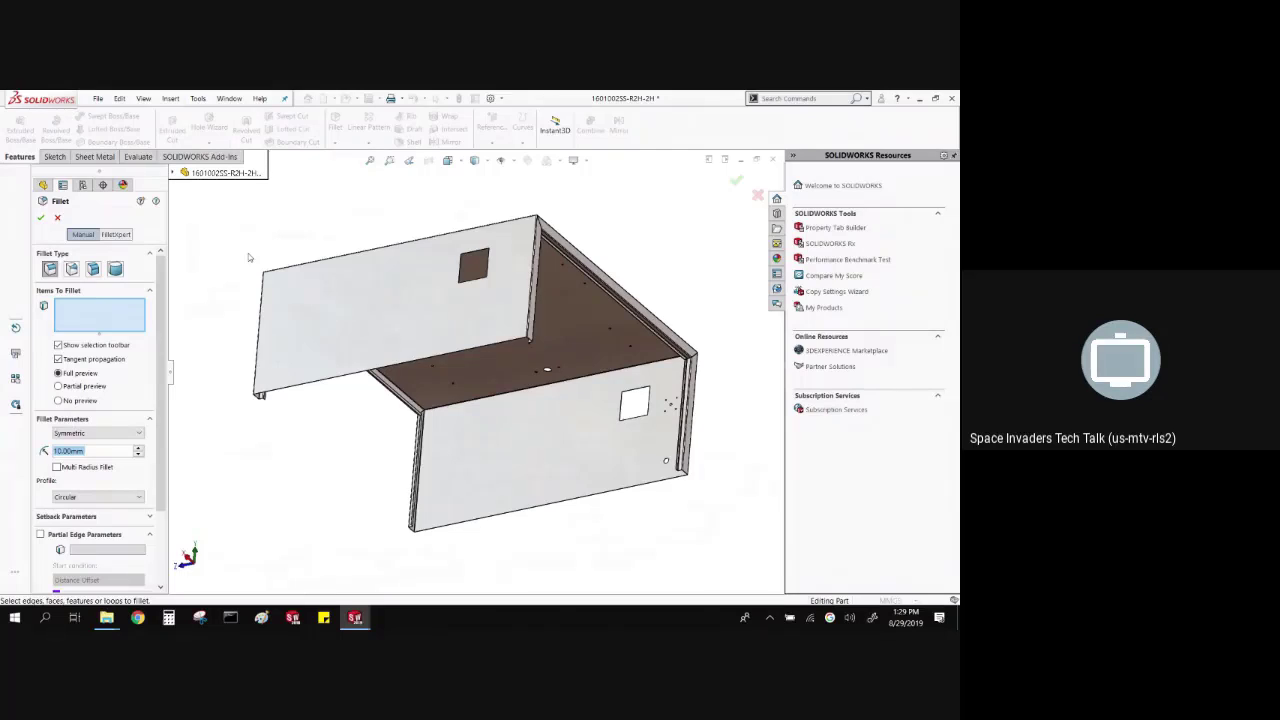
{"action": "scroll", "coordinate": [338, 388], "scroll_direction": "down", "scroll_amount": 2}
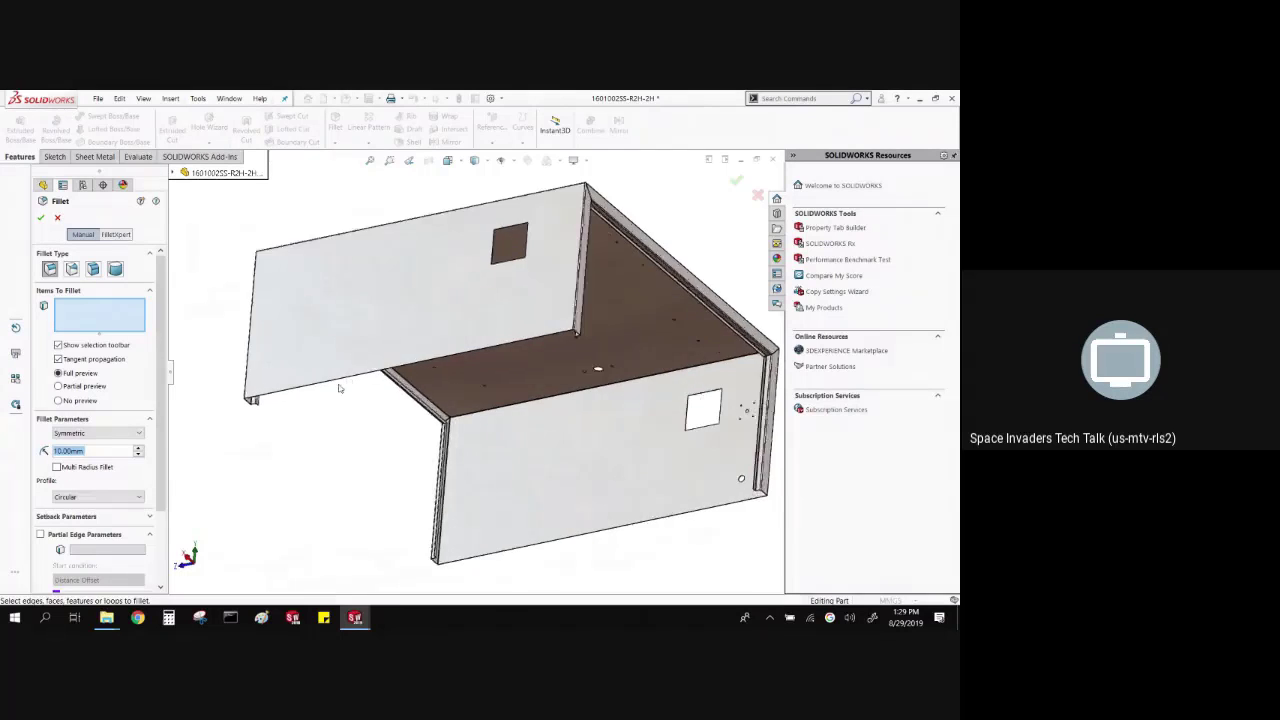
{"action": "scroll", "coordinate": [340, 392], "scroll_direction": "down", "scroll_amount": 5}
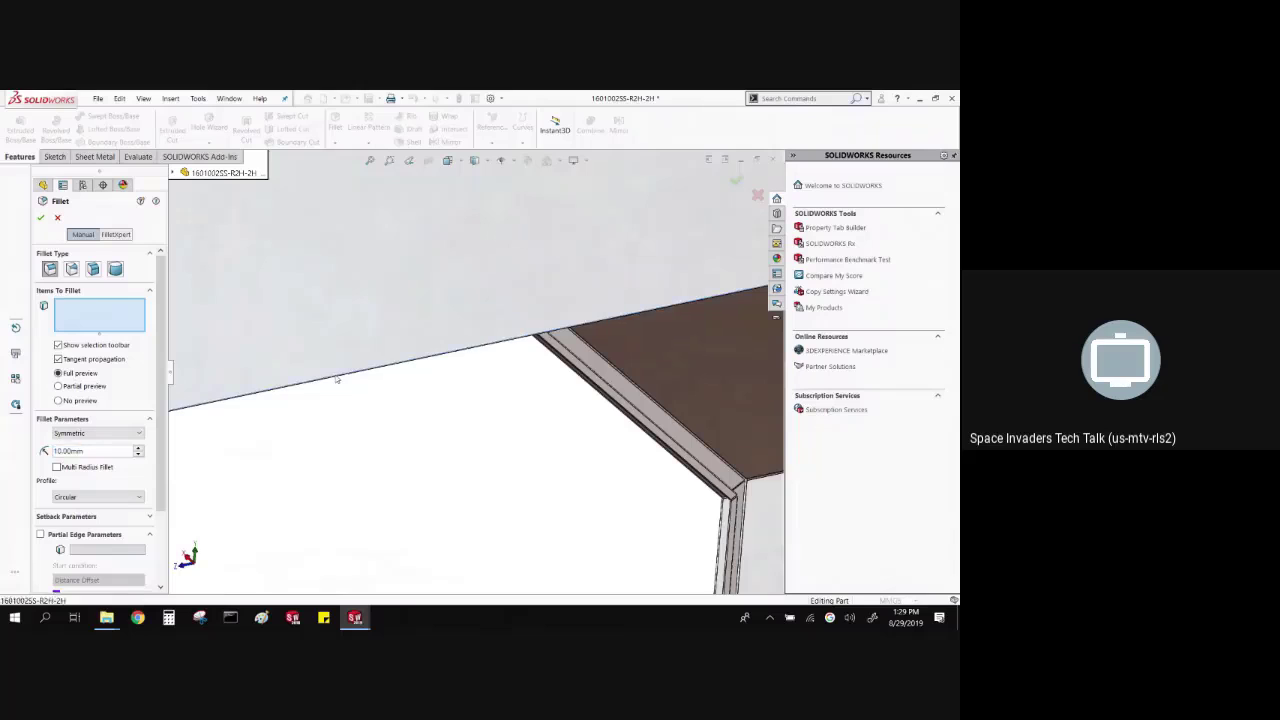
{"action": "left_click", "coordinate": [336, 377]}
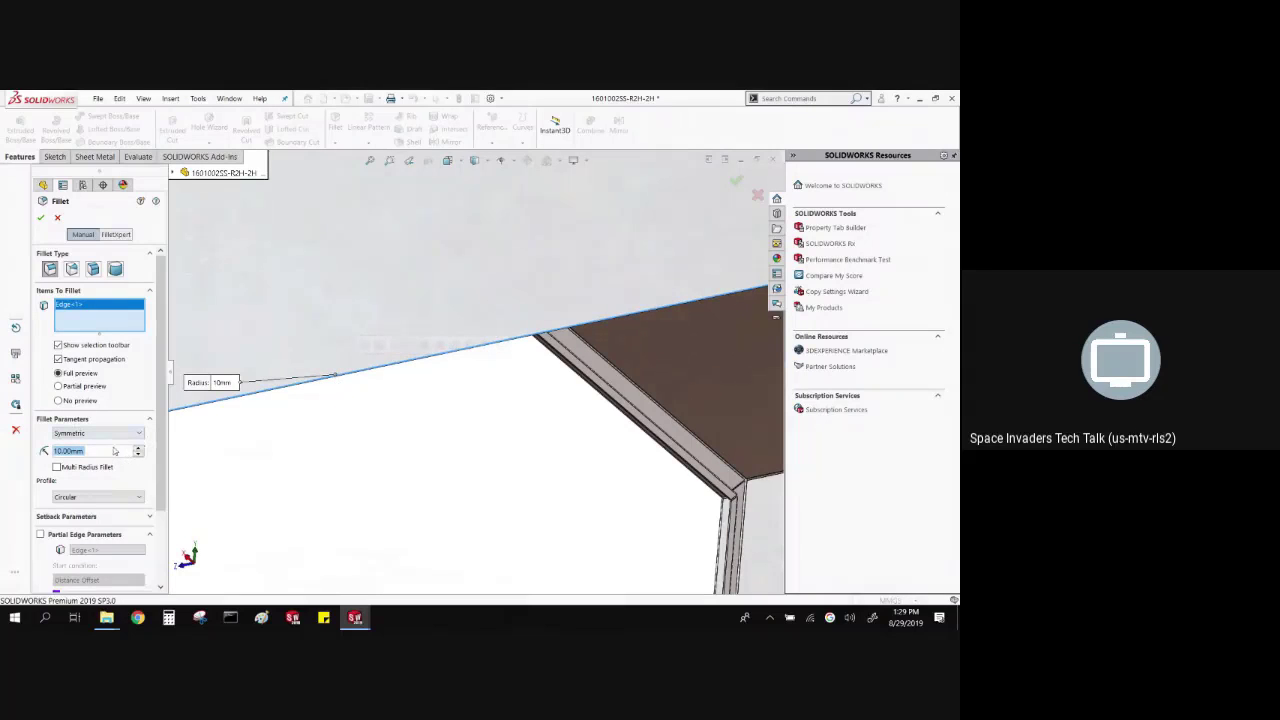
{"action": "type", "text": "1"}
{"action": "left_click", "coordinate": [67, 466]}
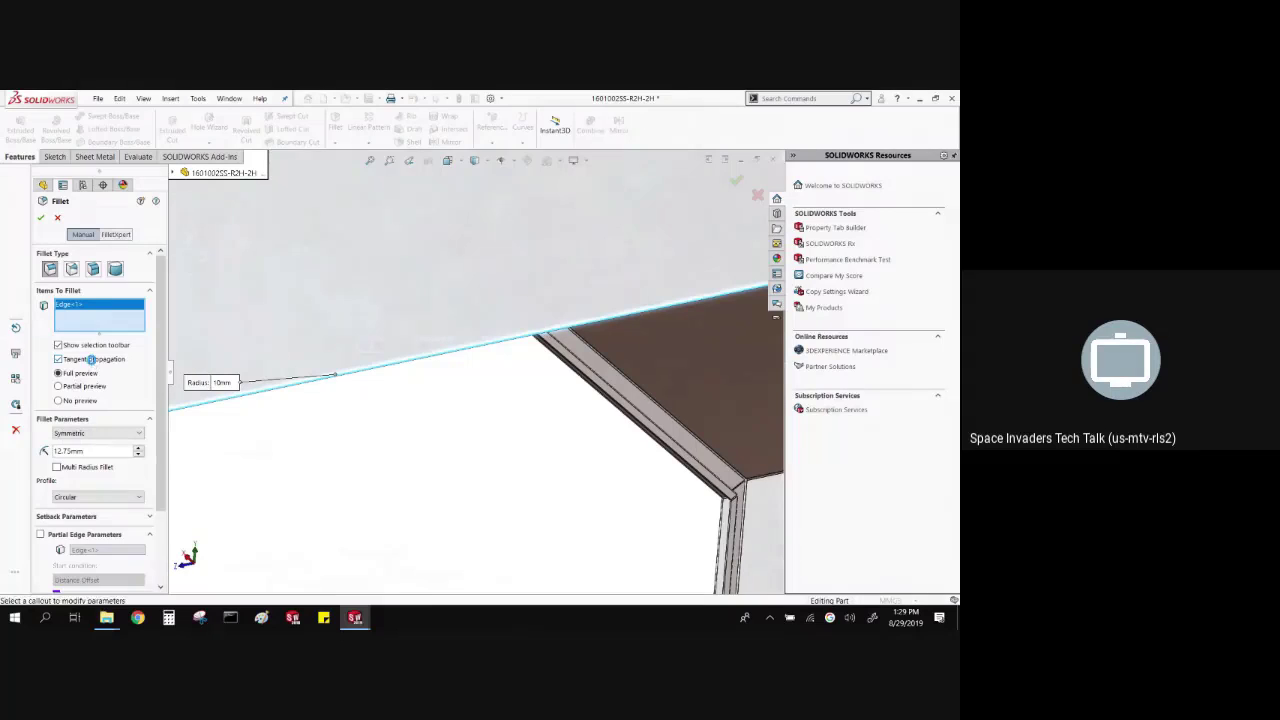
{"action": "middle_click_drag", "start_coordinate": [250, 427], "coordinate": [268, 381]}
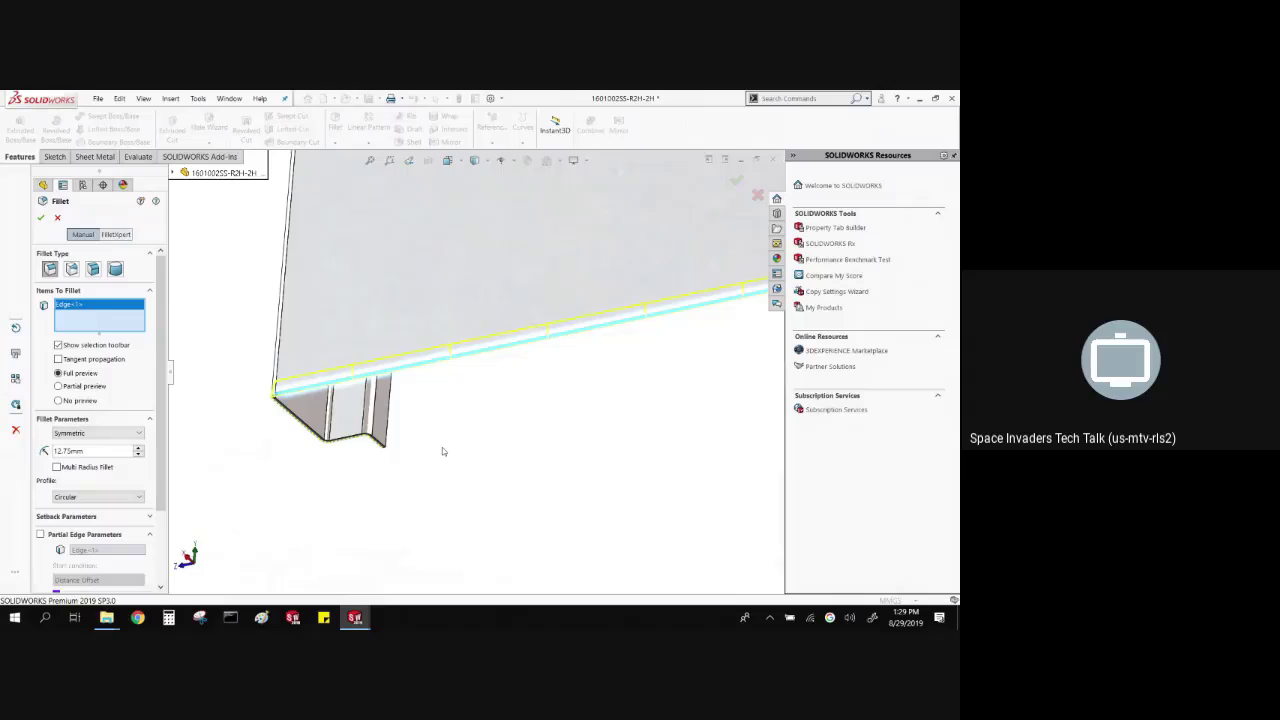
{"action": "middle_click_drag", "start_coordinate": [442, 447], "coordinate": [519, 376]}
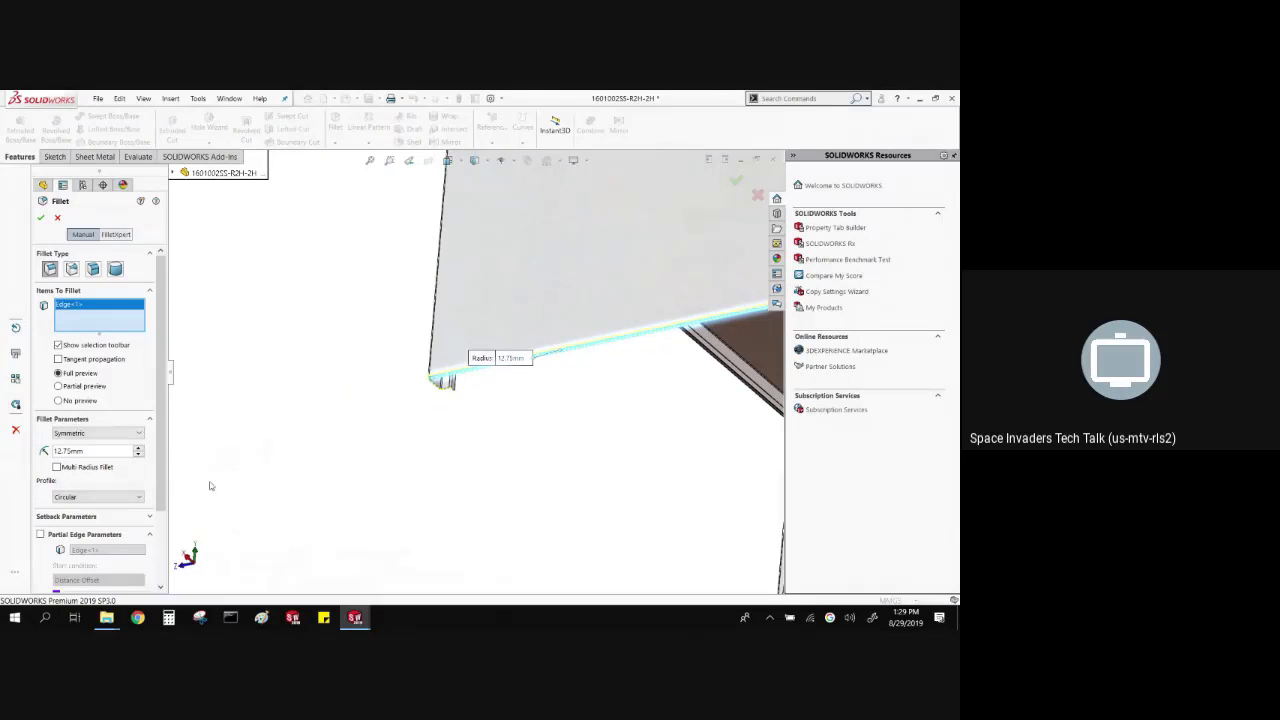
- Enable partial edge parameters with start and end distance offsets of 75 mm and create the fillet
{"action": "scroll", "coordinate": [135, 493], "scroll_direction": "down", "scroll_amount": 3}
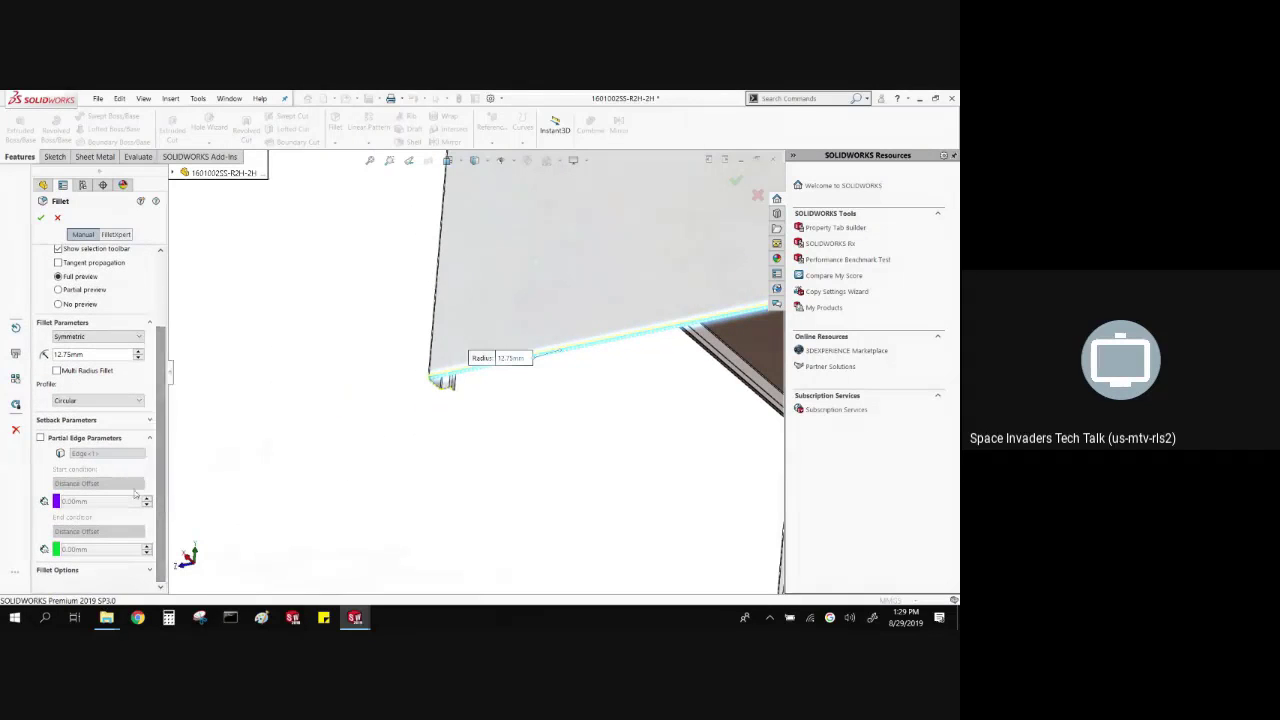
{"action": "scroll", "coordinate": [457, 428], "scroll_direction": "up", "scroll_amount": 5}
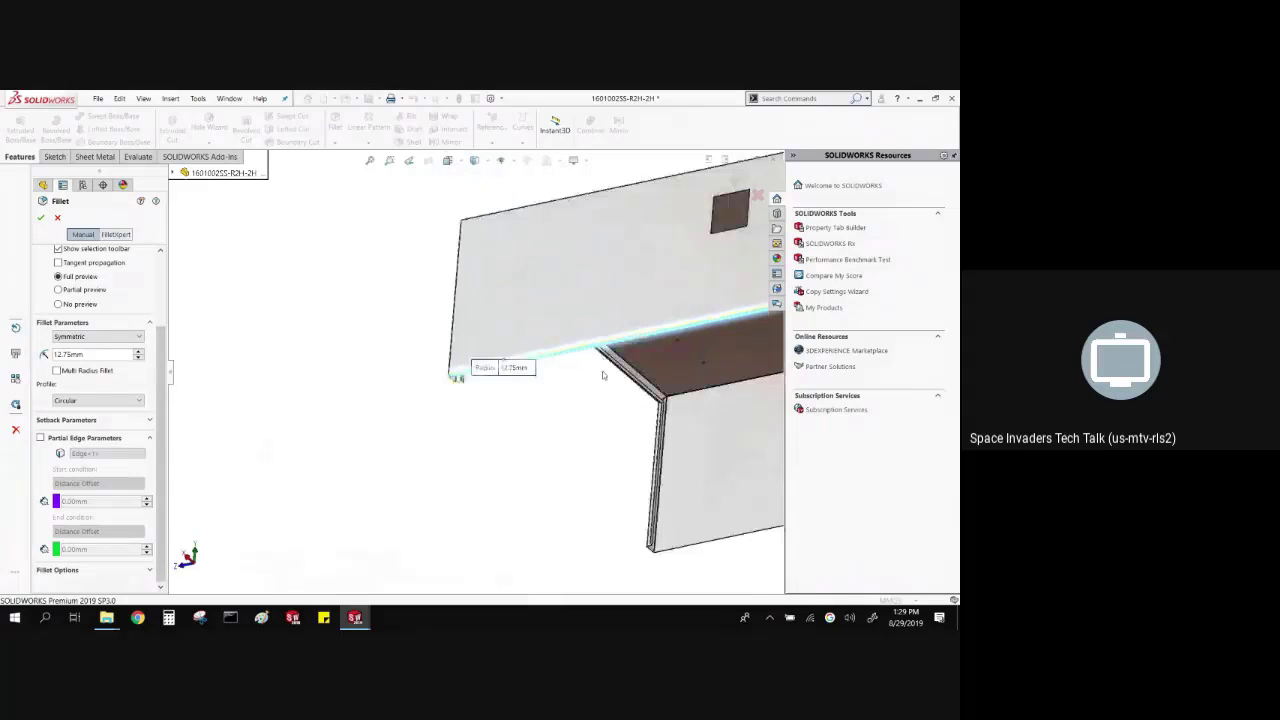
{"action": "scroll", "coordinate": [348, 427], "scroll_direction": "down", "scroll_amount": 5}
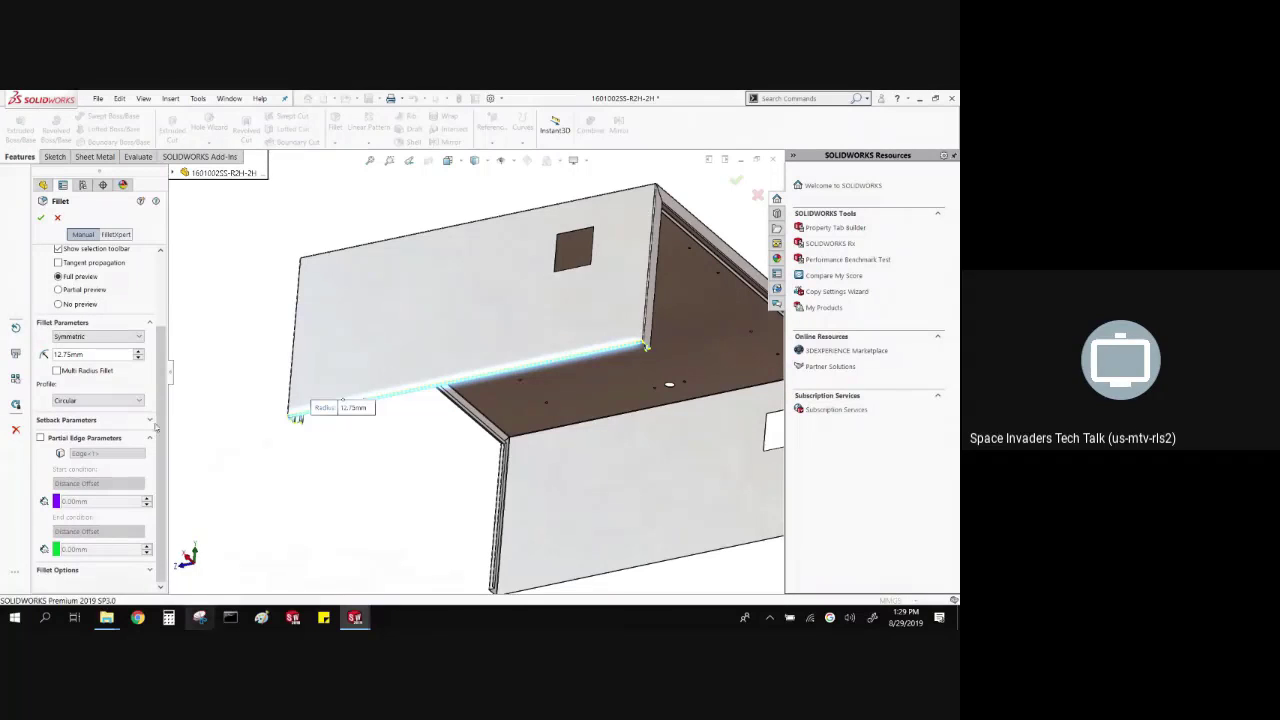
{"action": "left_click", "coordinate": [40, 438]}
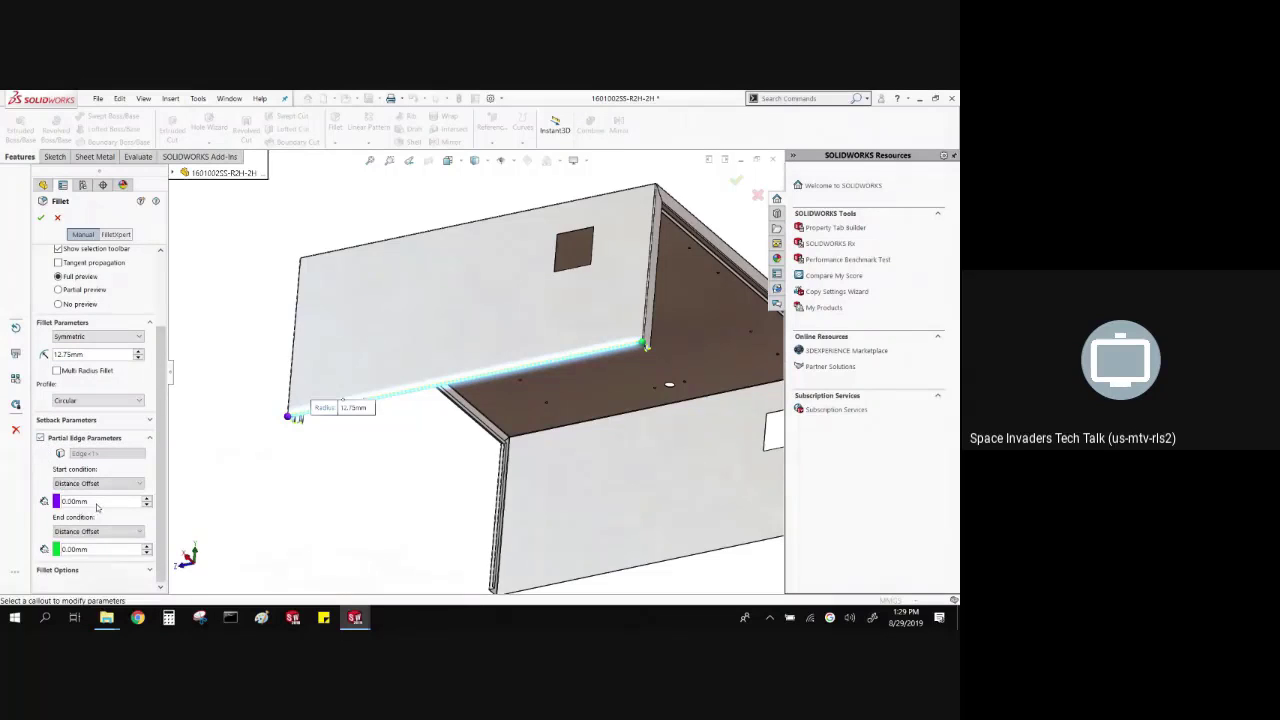
{"action": "left_click", "coordinate": [65, 502]}
{"action": "type", "text": "75"}
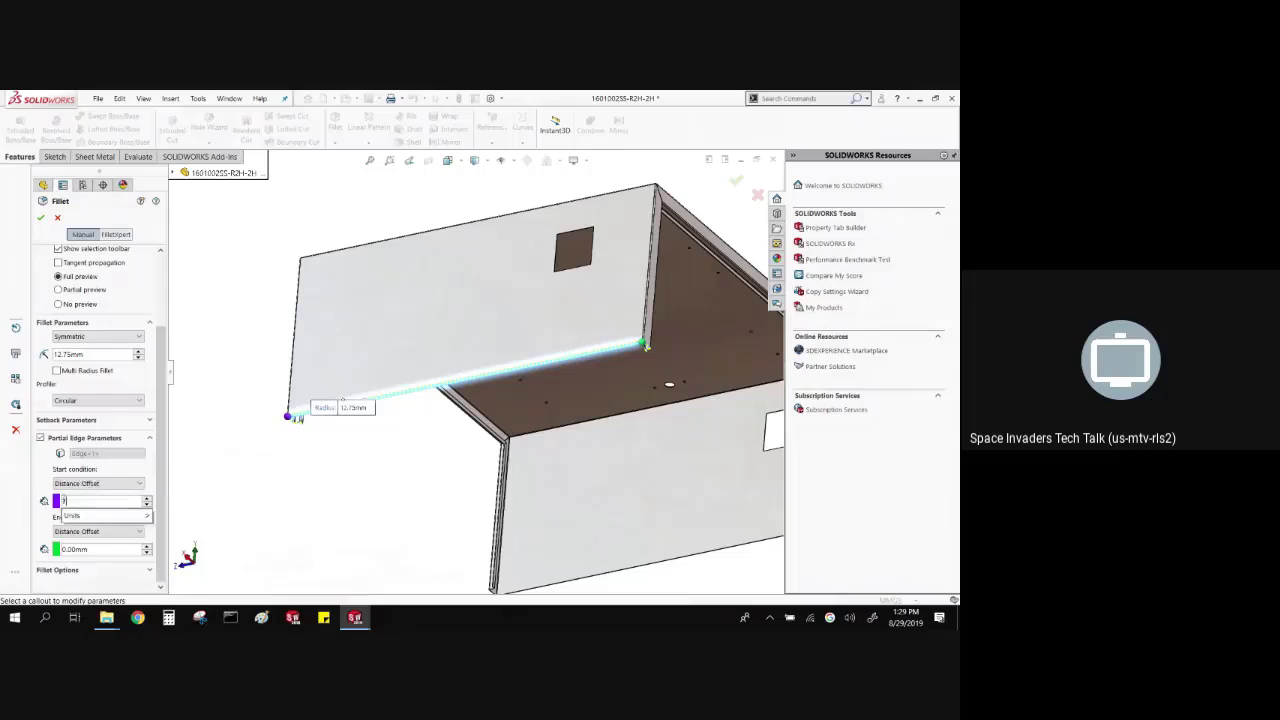
{"action": "left_click", "coordinate": [104, 553]}
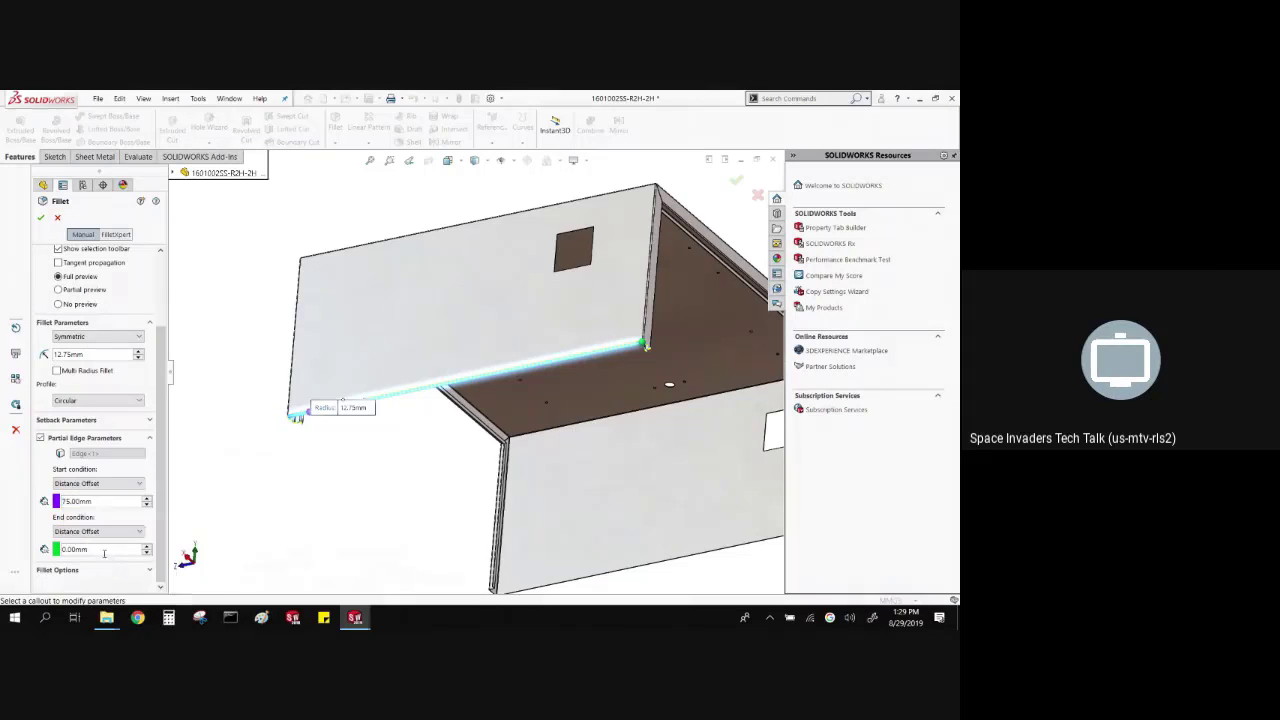
{"action": "left_click", "coordinate": [84, 549]}
{"action": "type", "text": "75"}
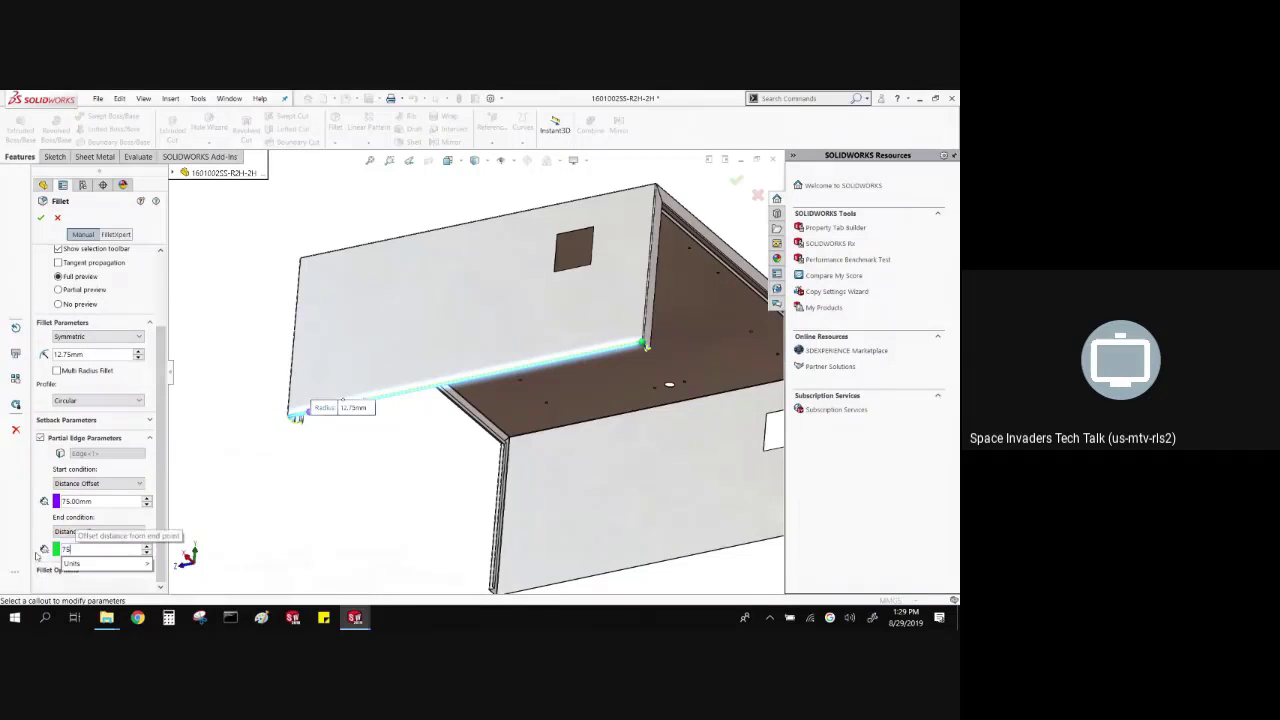
{"action": "key", "text": "Return"}
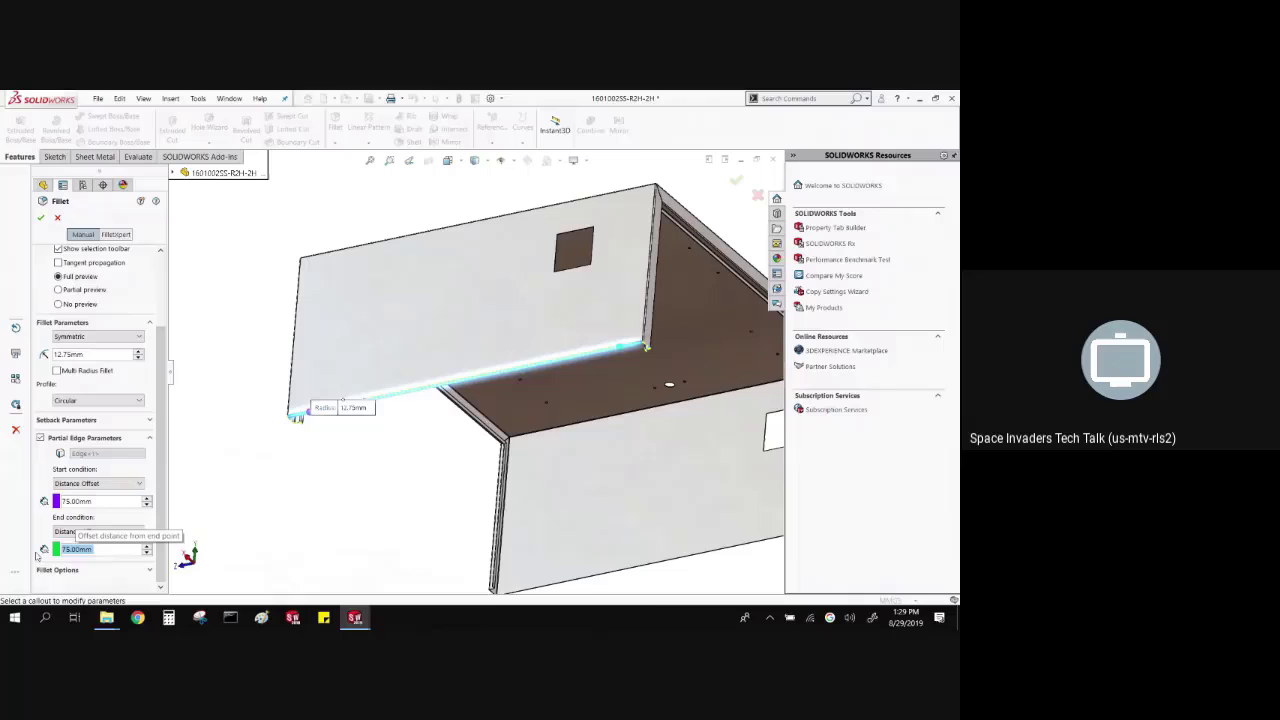
{"action": "left_click", "coordinate": [41, 218]}
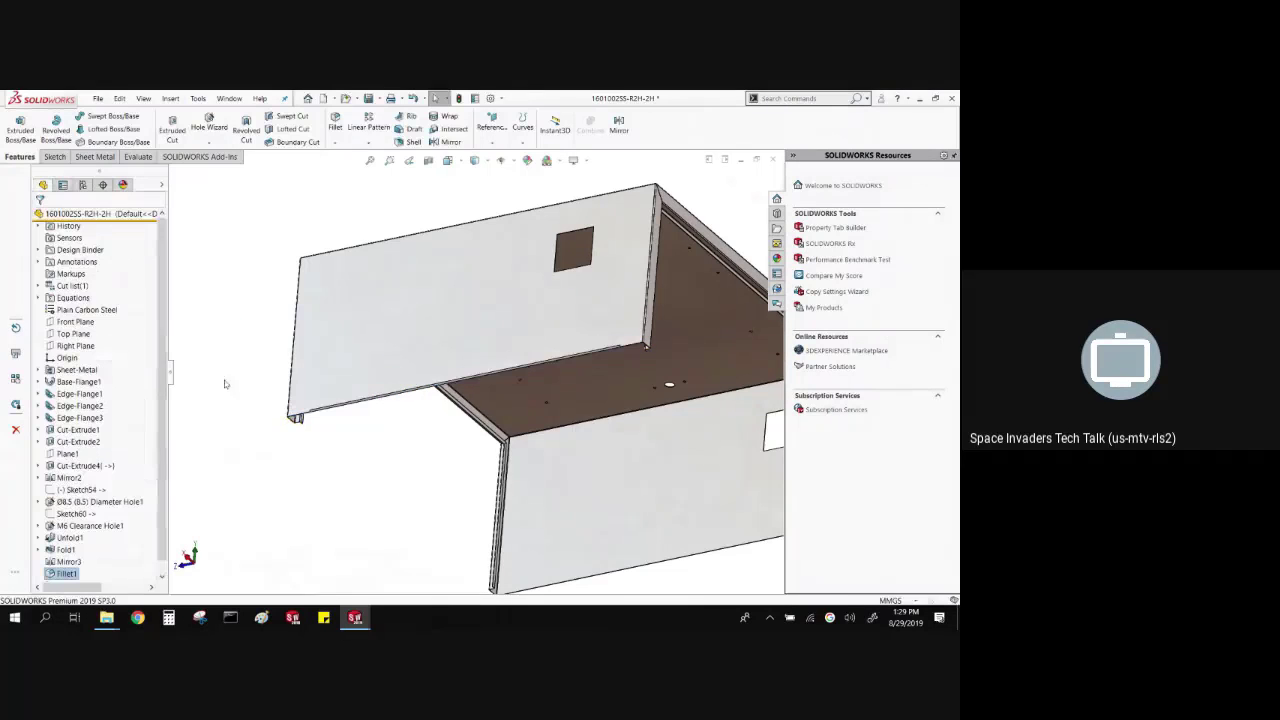
- Check the ends of the partial fillet, save and close the top plate part, and rebuild the parent assembly
{"action": "scroll", "coordinate": [443, 392], "scroll_direction": "down", "scroll_amount": 5}
{"action": "scroll", "coordinate": [443, 392], "scroll_direction": "down", "scroll_amount": 4}
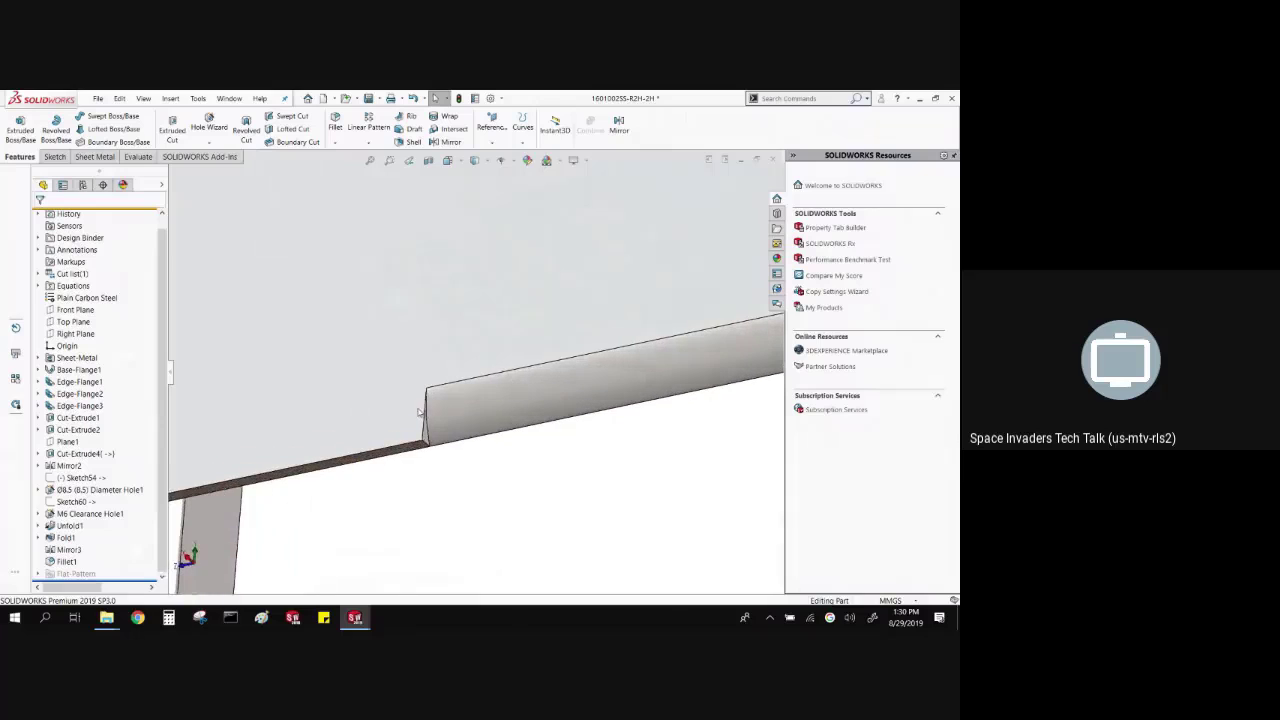
{"action": "scroll", "coordinate": [418, 411], "scroll_direction": "up", "scroll_amount": 10}
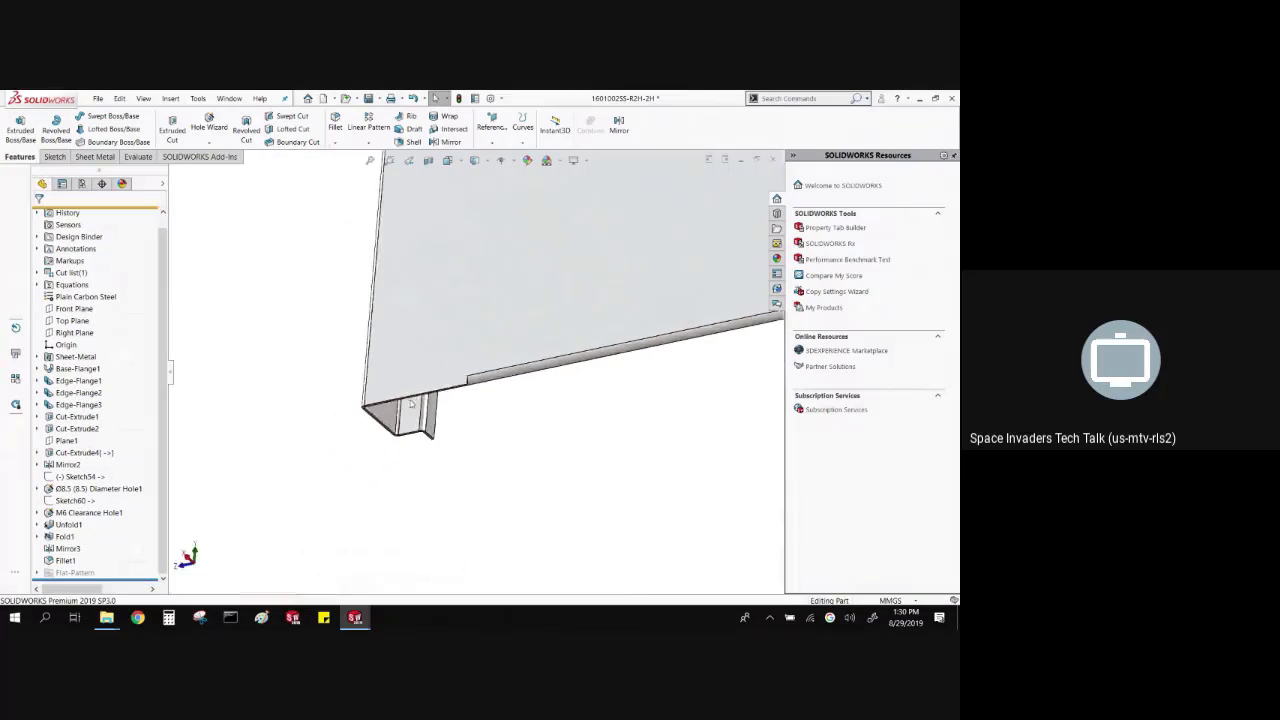
{"action": "scroll", "coordinate": [726, 293], "scroll_direction": "down", "scroll_amount": 2}
{"action": "scroll", "coordinate": [462, 174], "scroll_direction": "up", "scroll_amount": 4}
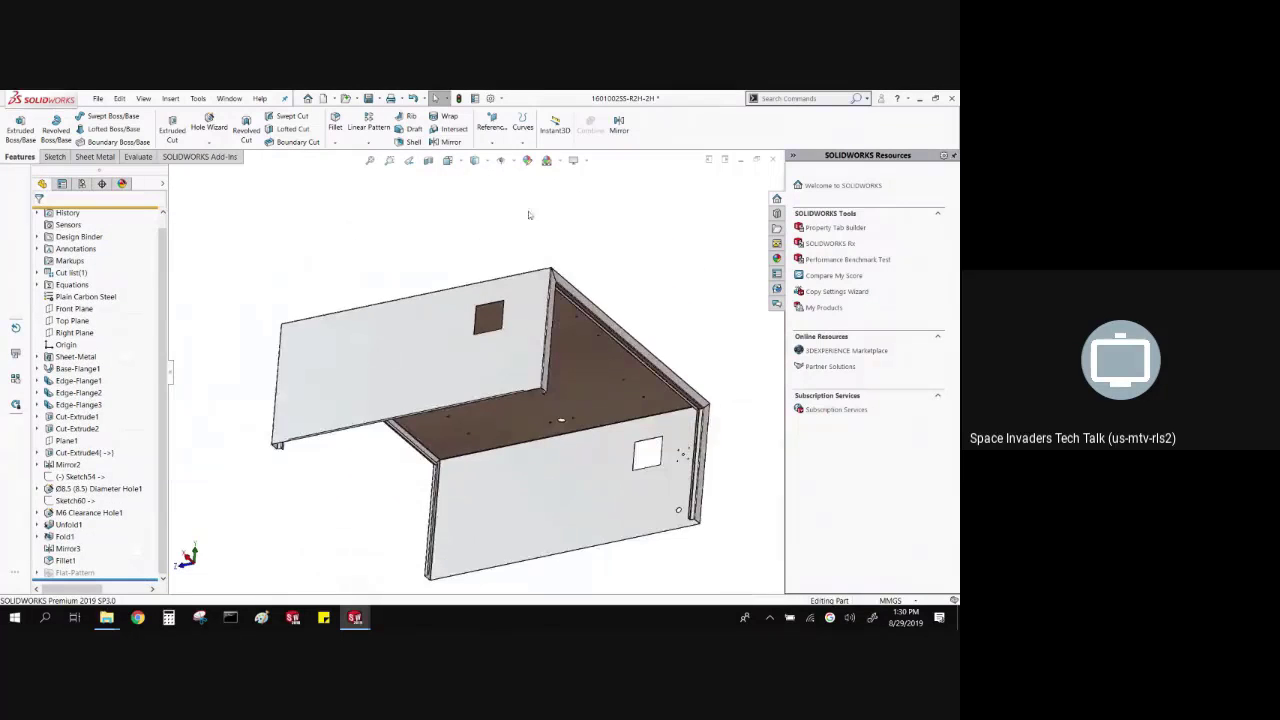
{"action": "left_click", "coordinate": [376, 99]}
{"action": "left_click", "coordinate": [385, 113]}
{"action": "left_click", "coordinate": [775, 160]}
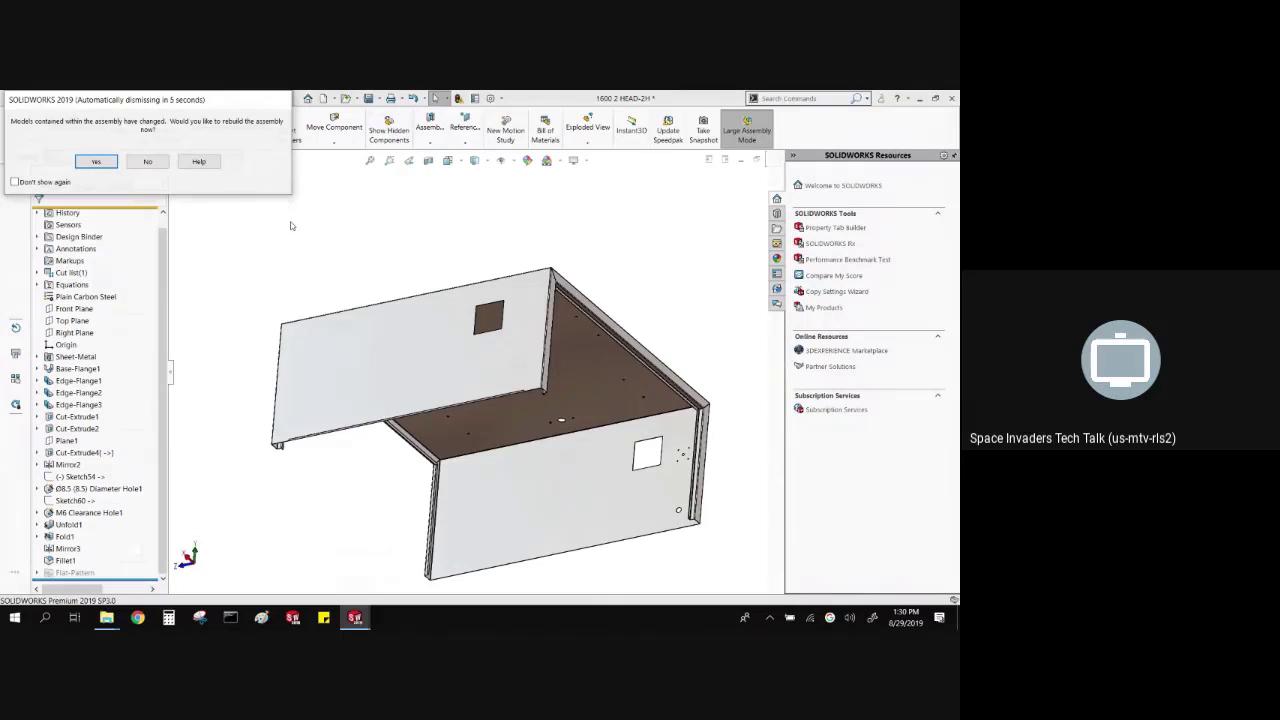
{"action": "left_click", "coordinate": [97, 162]}
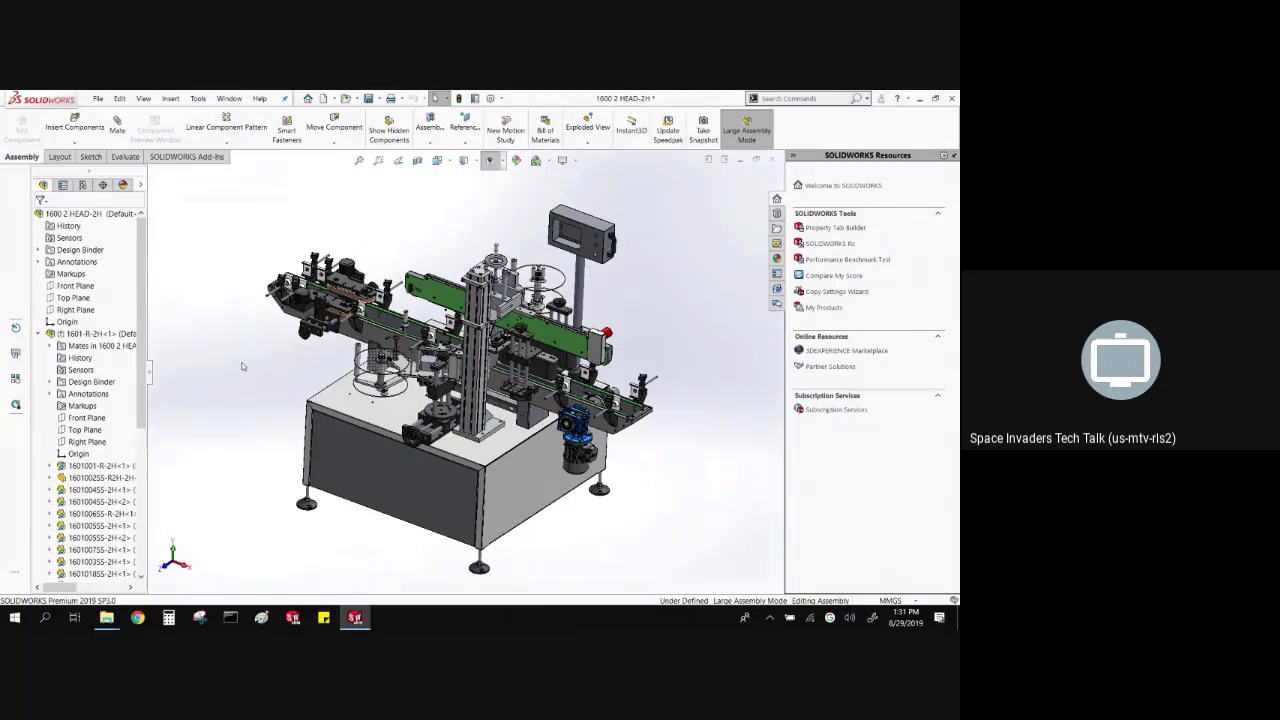
- Insert the brake main hoist kompleet assembly from the Hydr brake folder and place it beside the labeling machine, near the blue motor
{"action": "scroll", "coordinate": [460, 300], "scroll_direction": "down", "scroll_amount": 3}
{"action": "scroll", "coordinate": [577, 436], "scroll_direction": "up", "scroll_amount": 4}
{"action": "scroll", "coordinate": [577, 436], "scroll_direction": "up", "scroll_amount": 2}
{"action": "scroll", "coordinate": [283, 298], "scroll_direction": "up", "scroll_amount": 2}
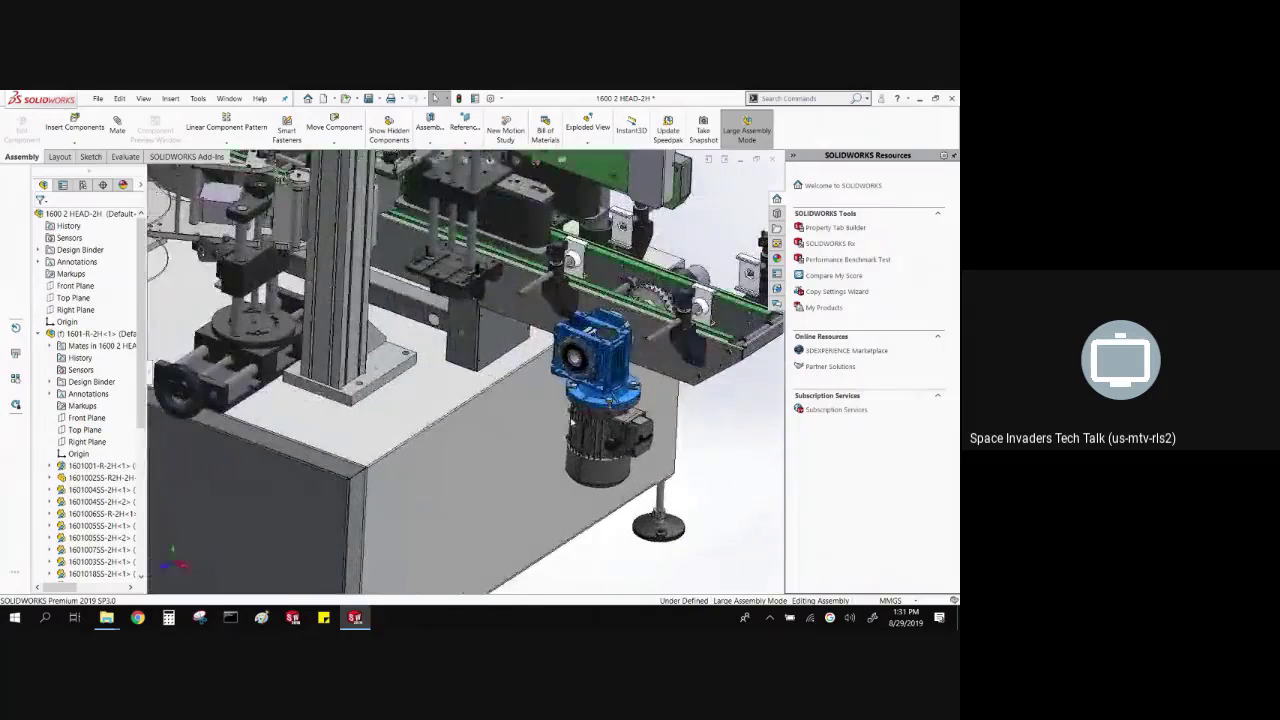
{"action": "scroll", "coordinate": [297, 210], "scroll_direction": "down", "scroll_amount": 5}
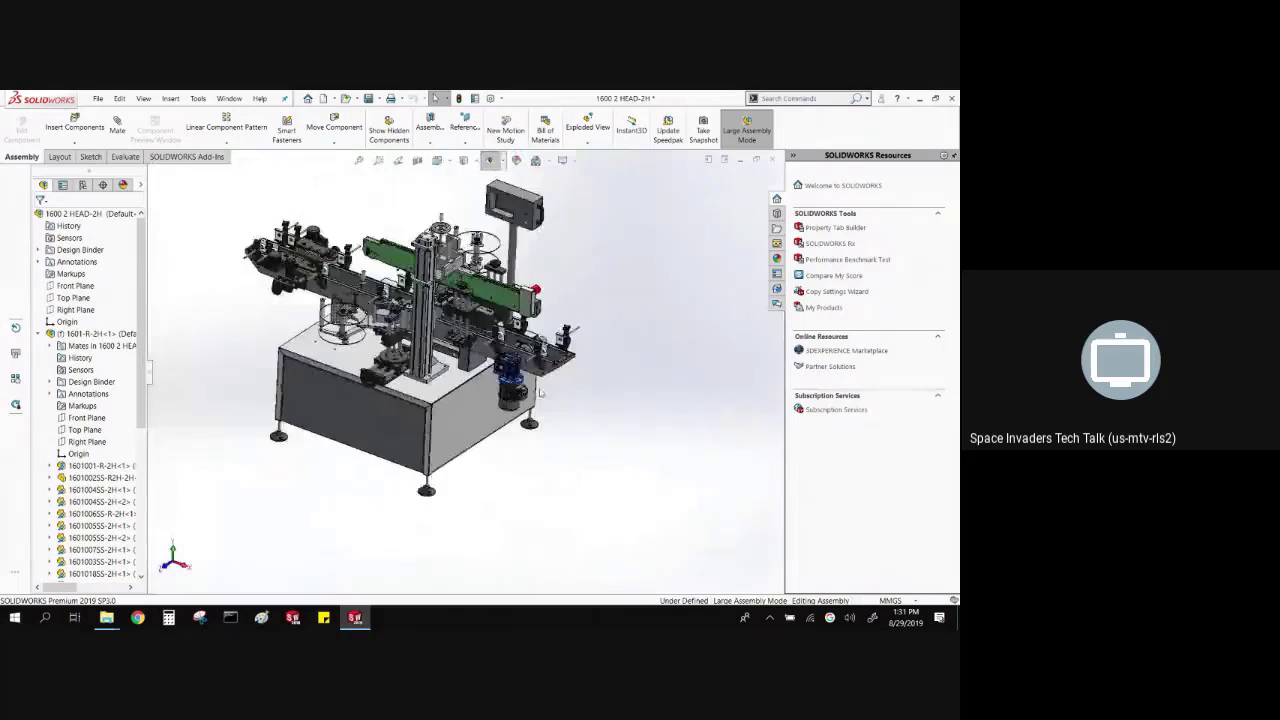
{"action": "left_click", "coordinate": [75, 125]}
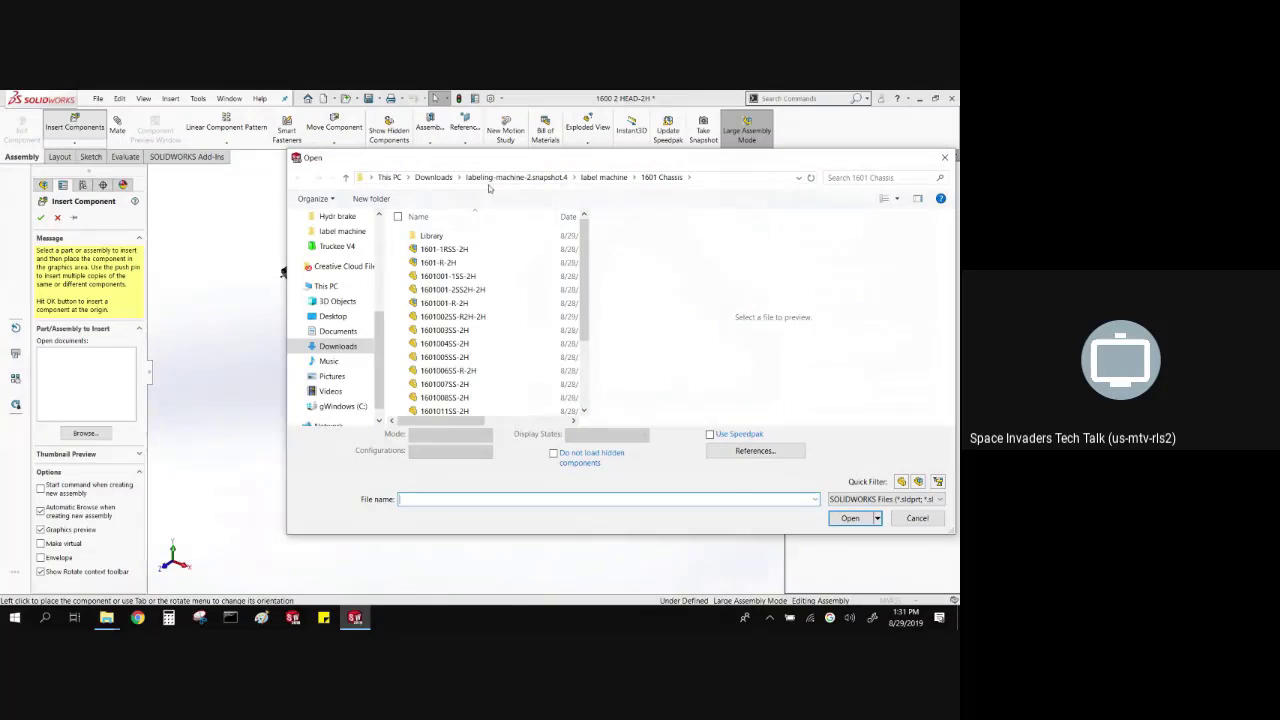
{"action": "left_click", "coordinate": [434, 177]}
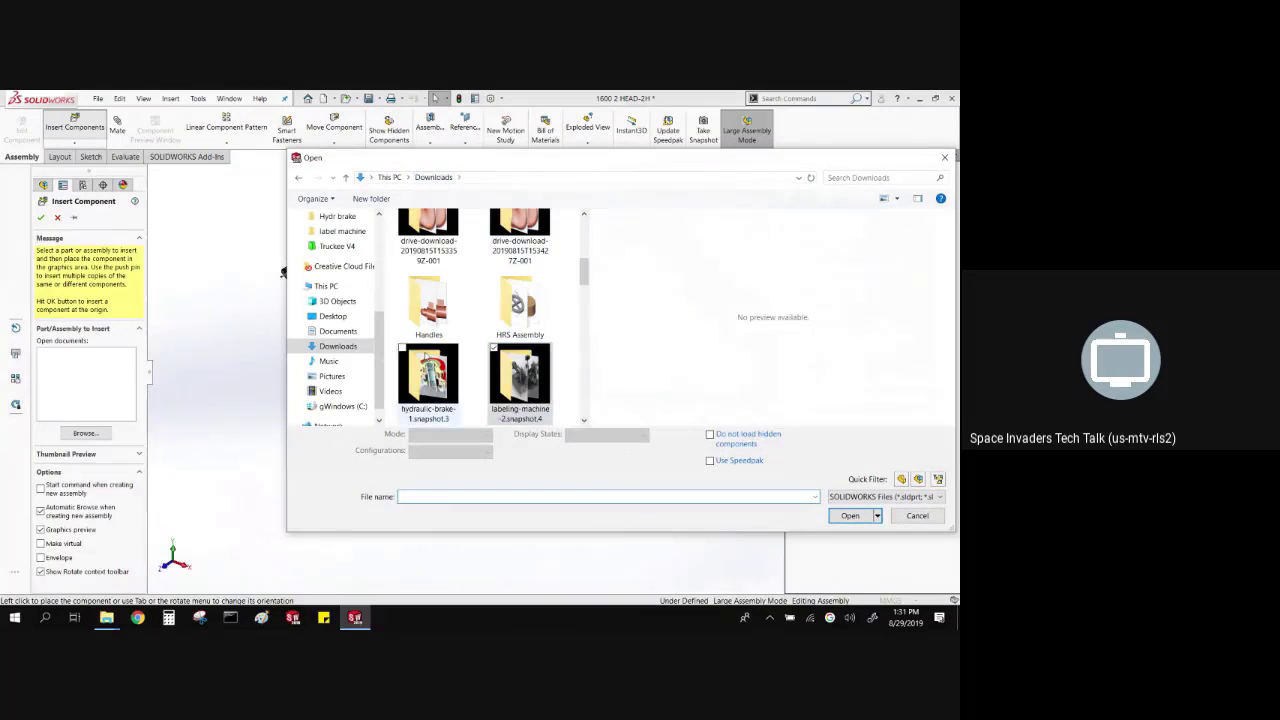
{"action": "double_click", "coordinate": [447, 388]}
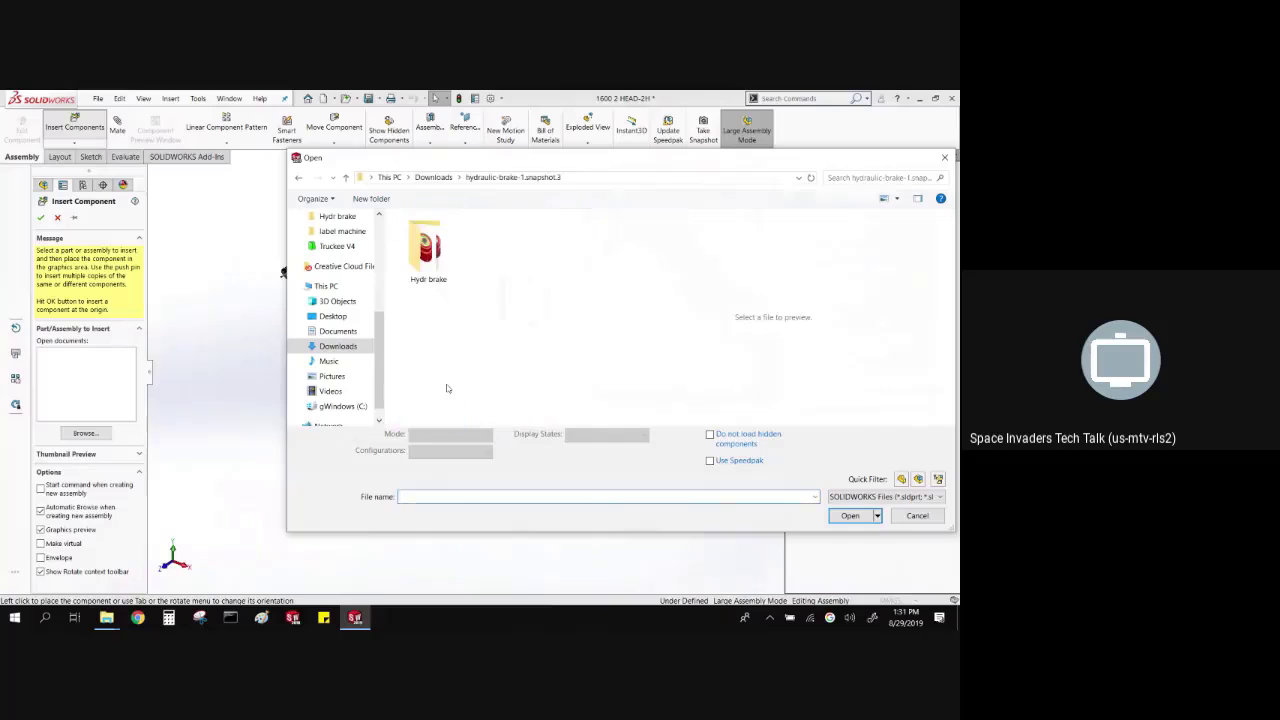
{"action": "double_click", "coordinate": [447, 278]}
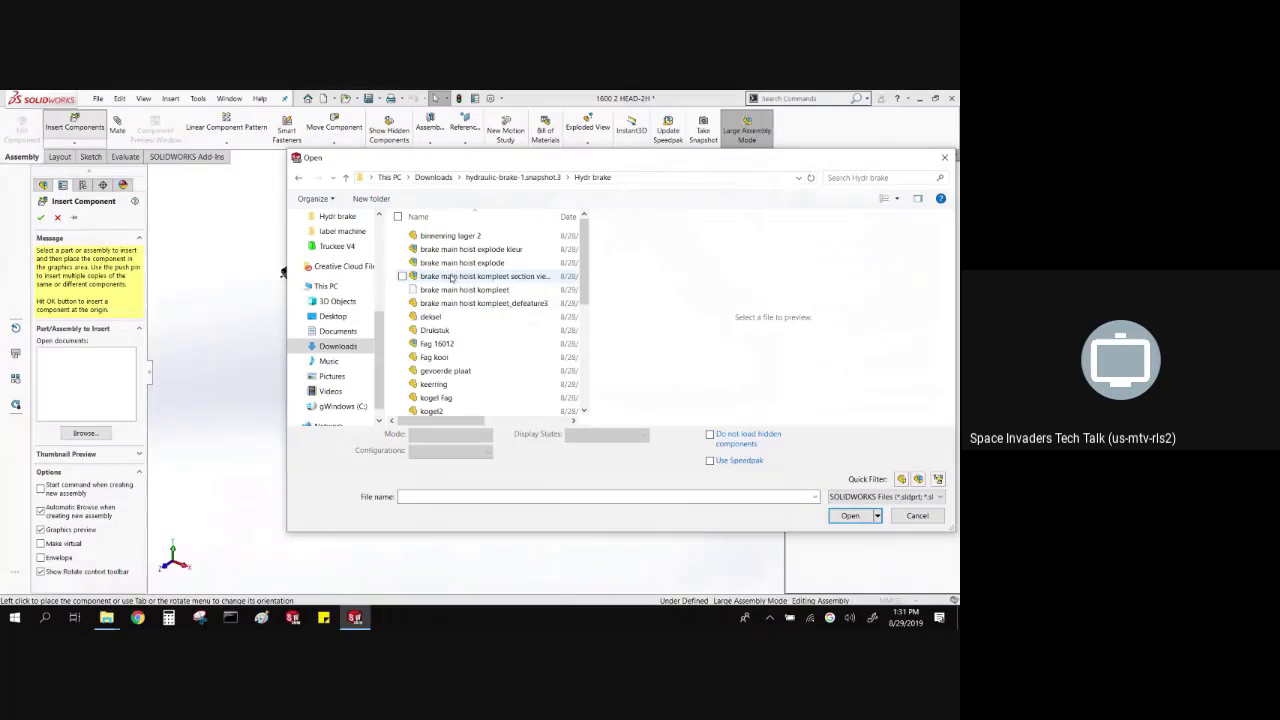
{"action": "left_click", "coordinate": [460, 289]}
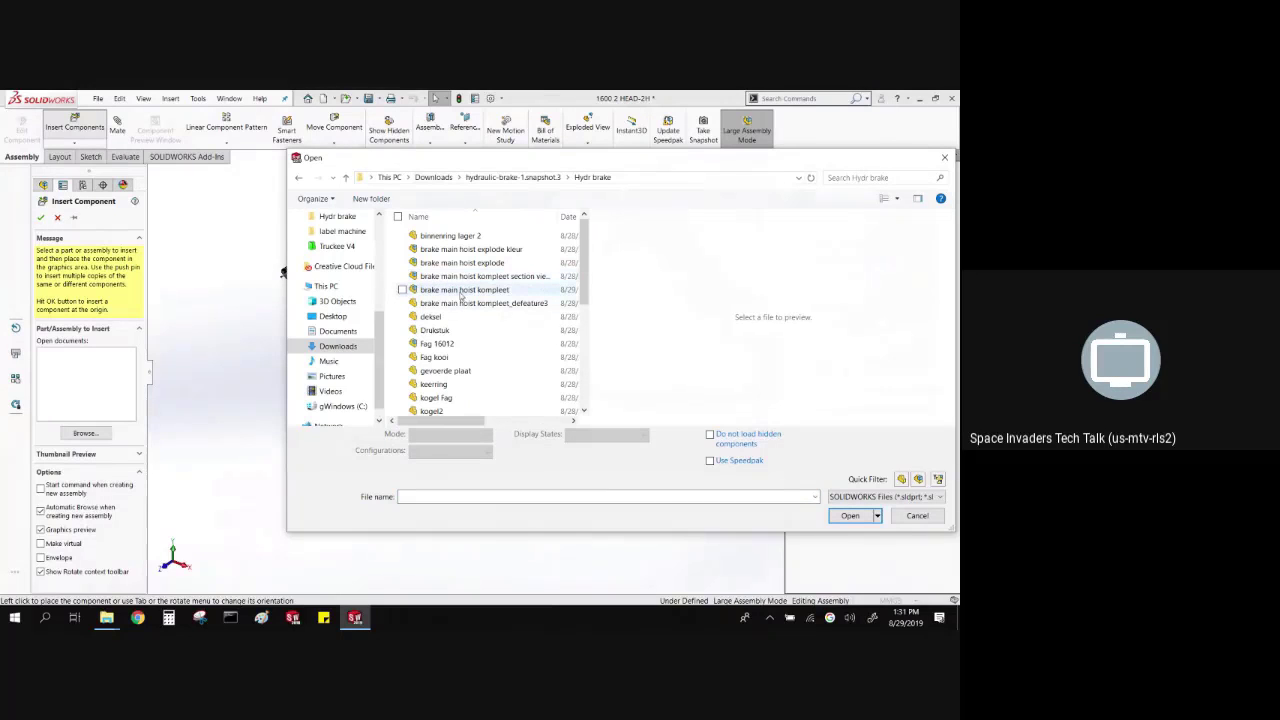
{"action": "left_click", "coordinate": [850, 518]}
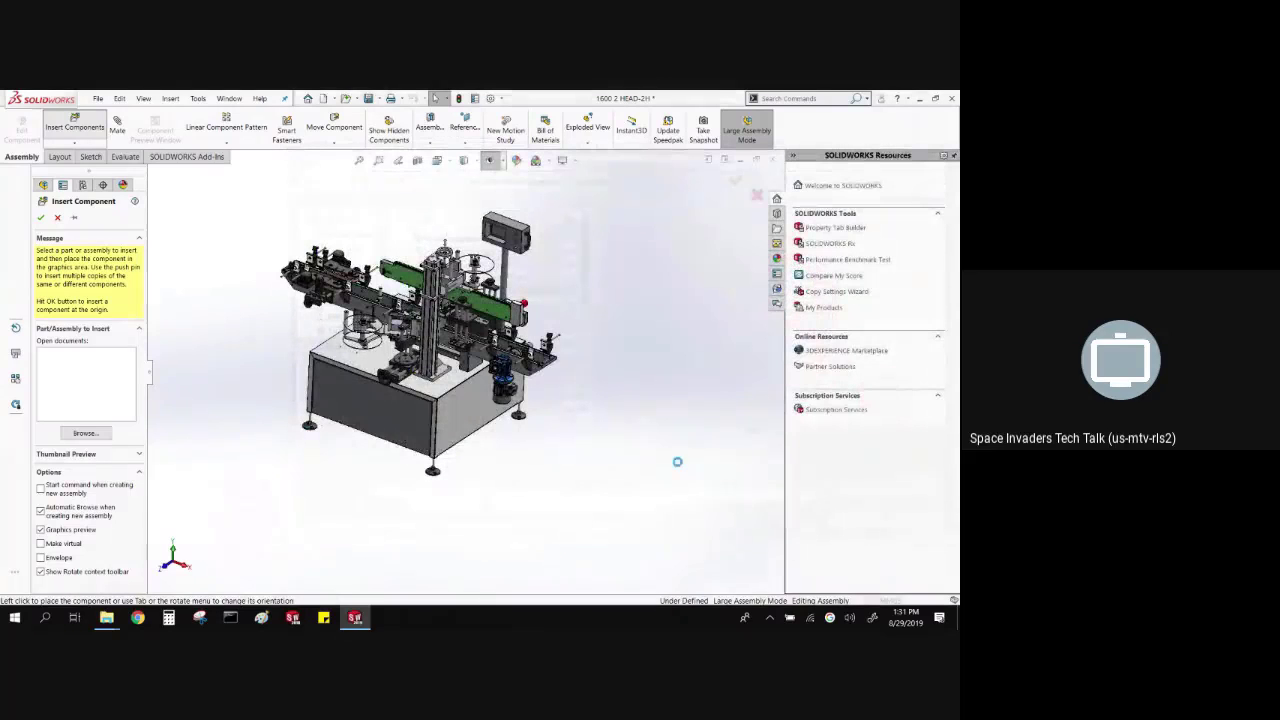
{"action": "left_click", "coordinate": [567, 393]}
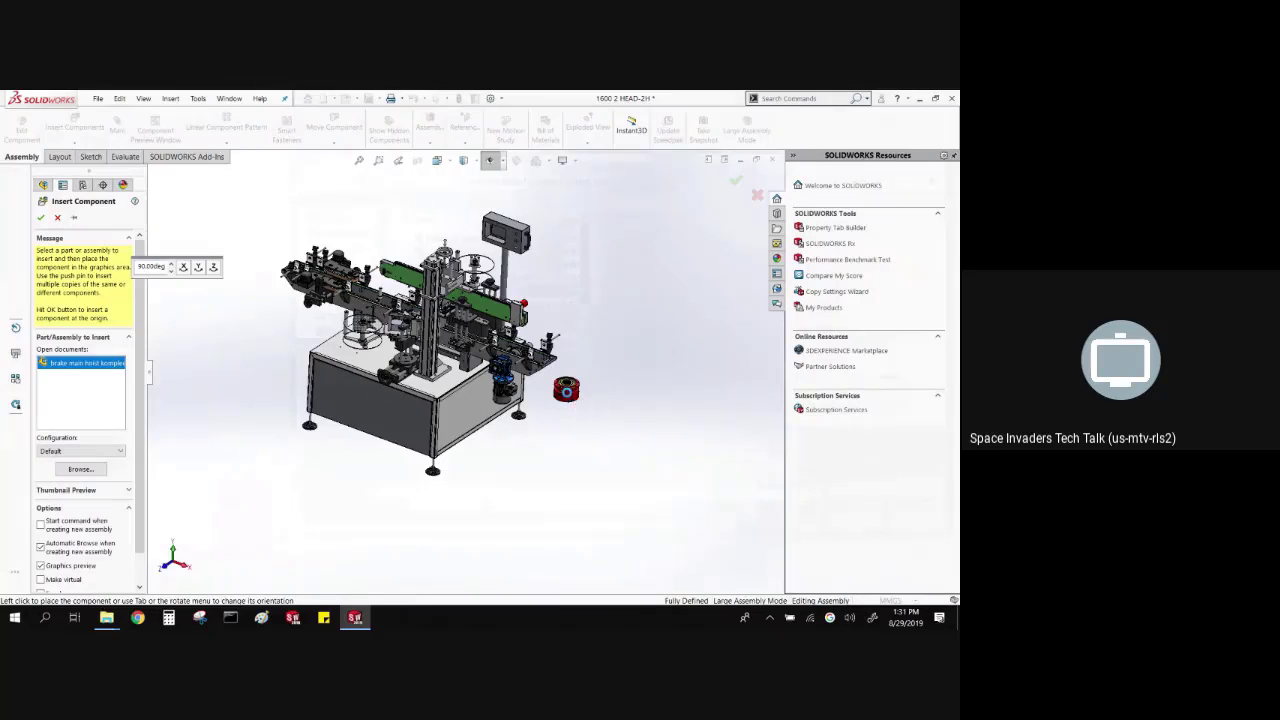
- Open the inserted brake main hoist kompleet subassembly in its own window
{"action": "scroll", "coordinate": [567, 396], "scroll_direction": "down", "scroll_amount": 5}
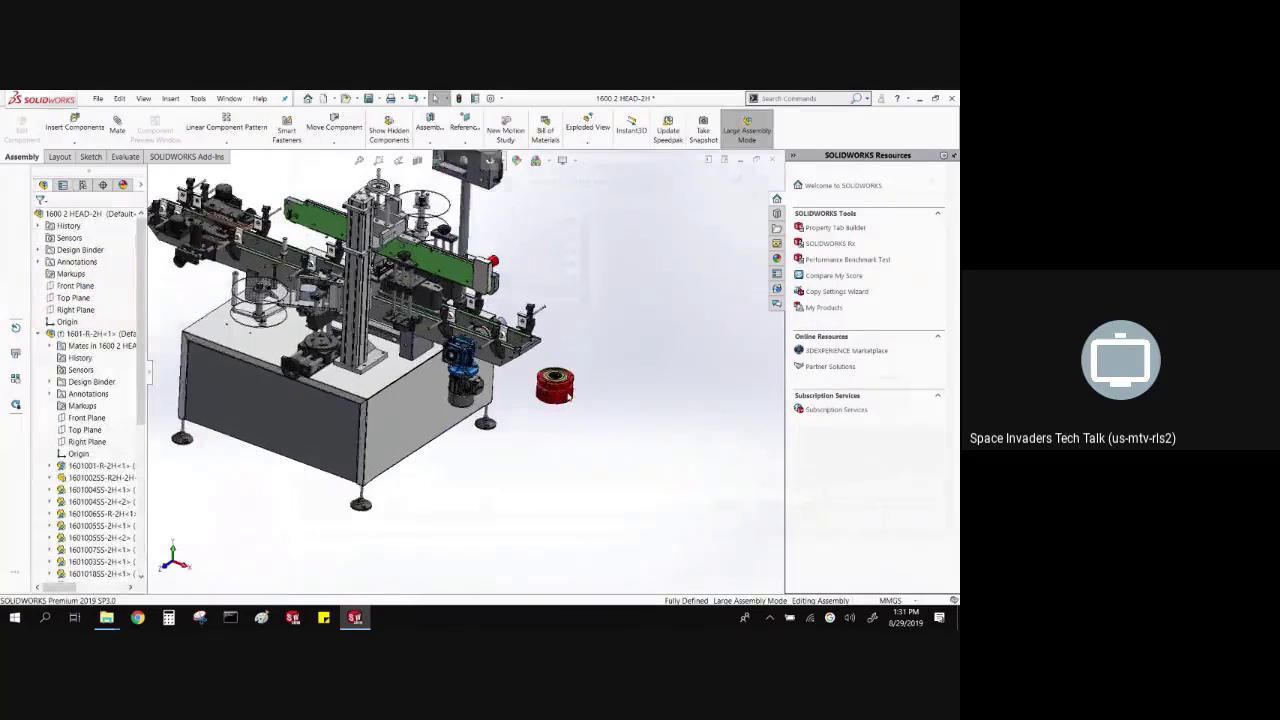
{"action": "scroll", "coordinate": [567, 396], "scroll_direction": "down", "scroll_amount": 2}
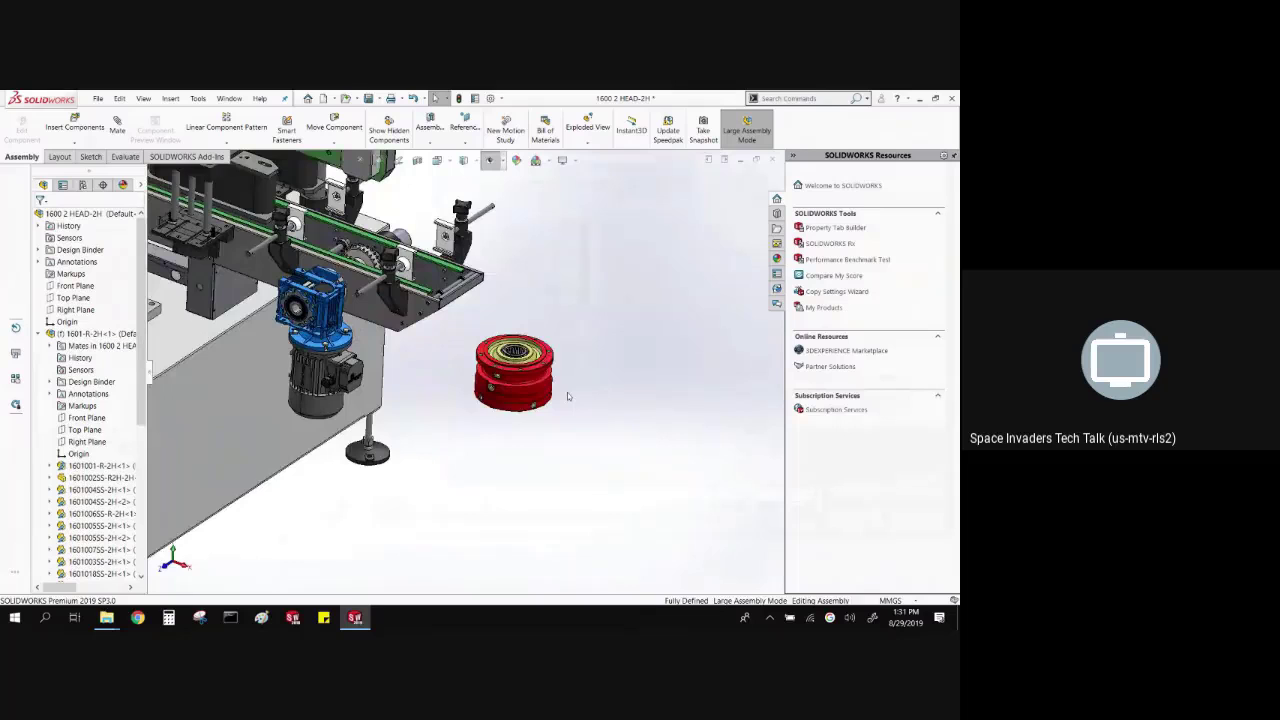
{"action": "scroll", "coordinate": [560, 400], "scroll_direction": "down", "scroll_amount": 2}
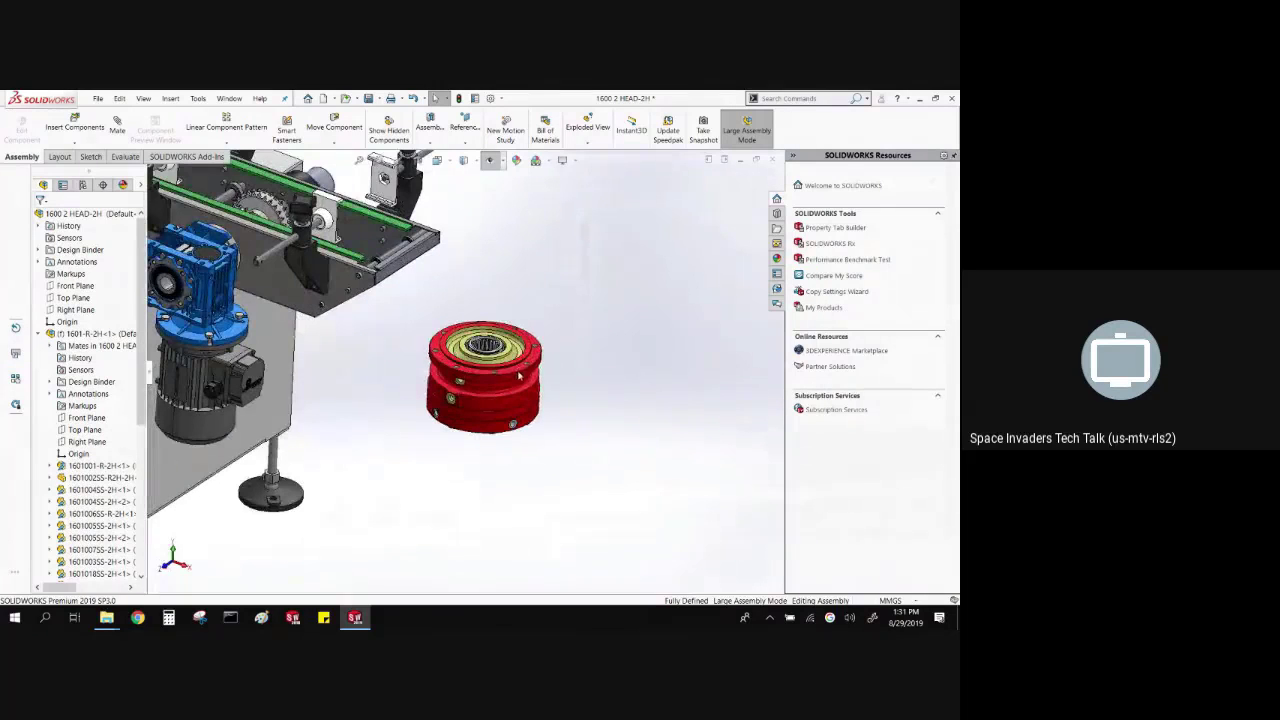
{"action": "left_click", "coordinate": [512, 370]}
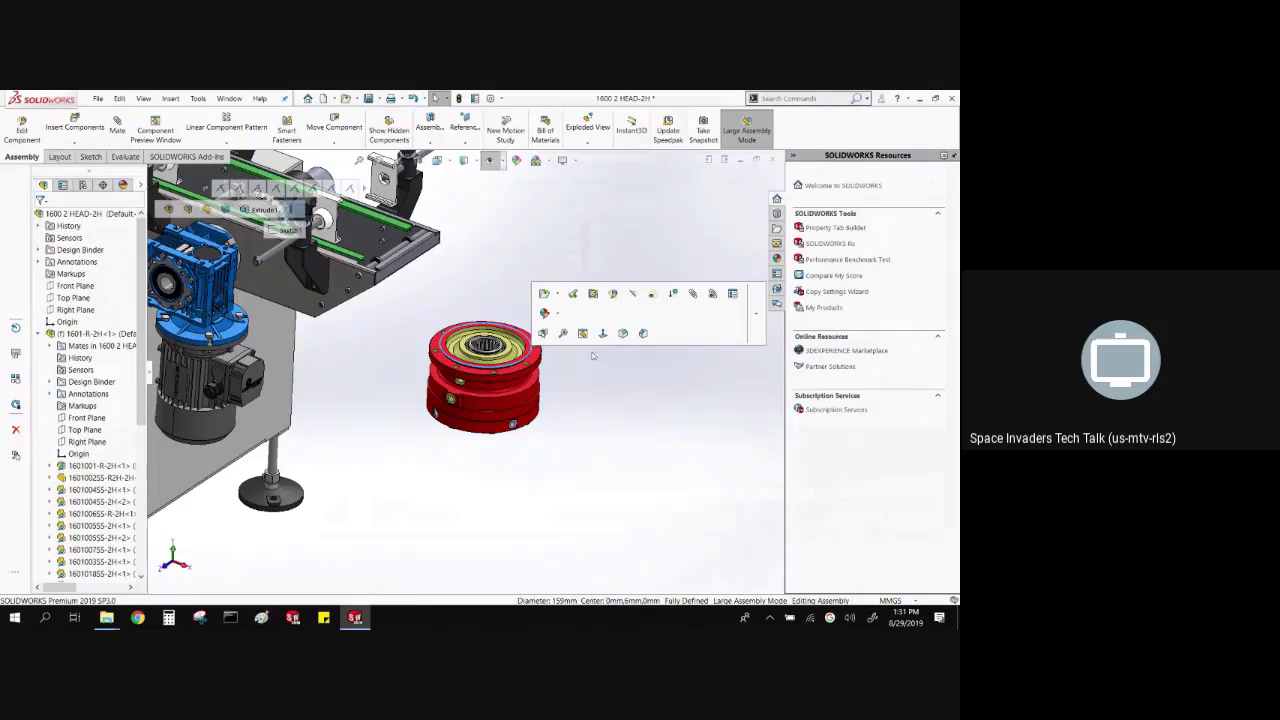
{"action": "left_click", "coordinate": [617, 409]}
{"action": "scroll", "coordinate": [90, 483], "scroll_direction": "down", "scroll_amount": 7}
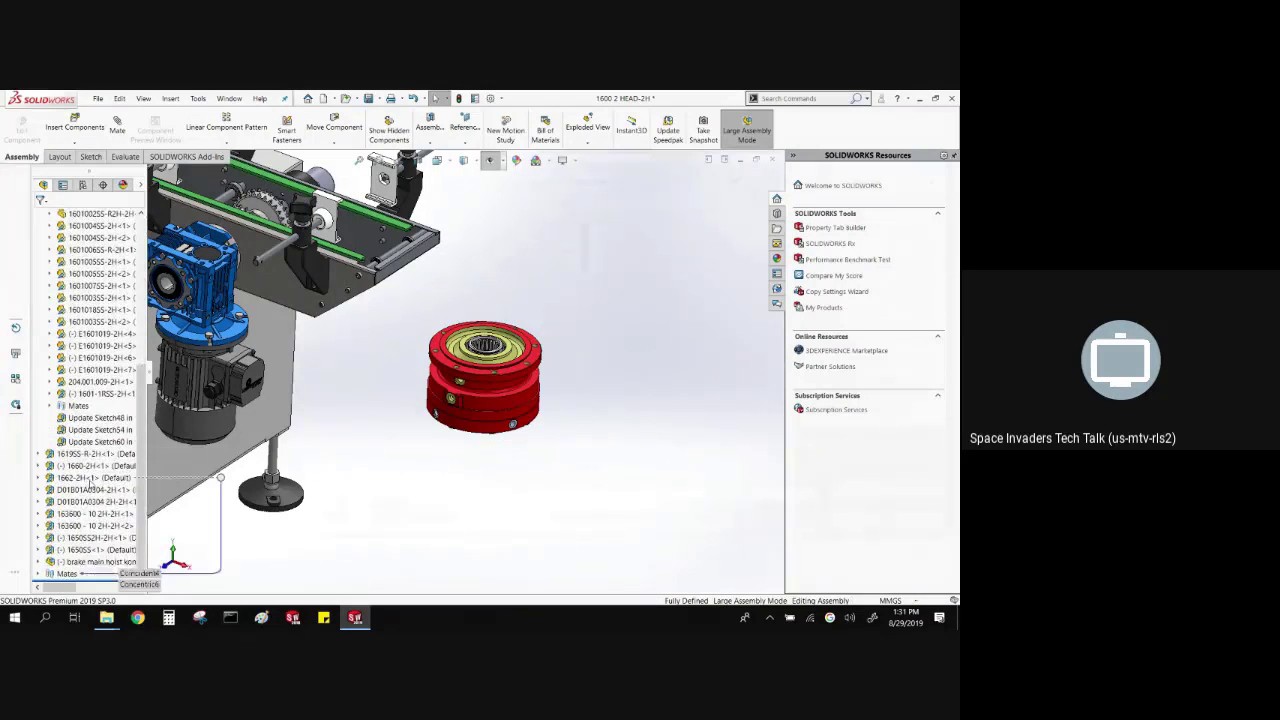
{"action": "left_click", "coordinate": [100, 562]}
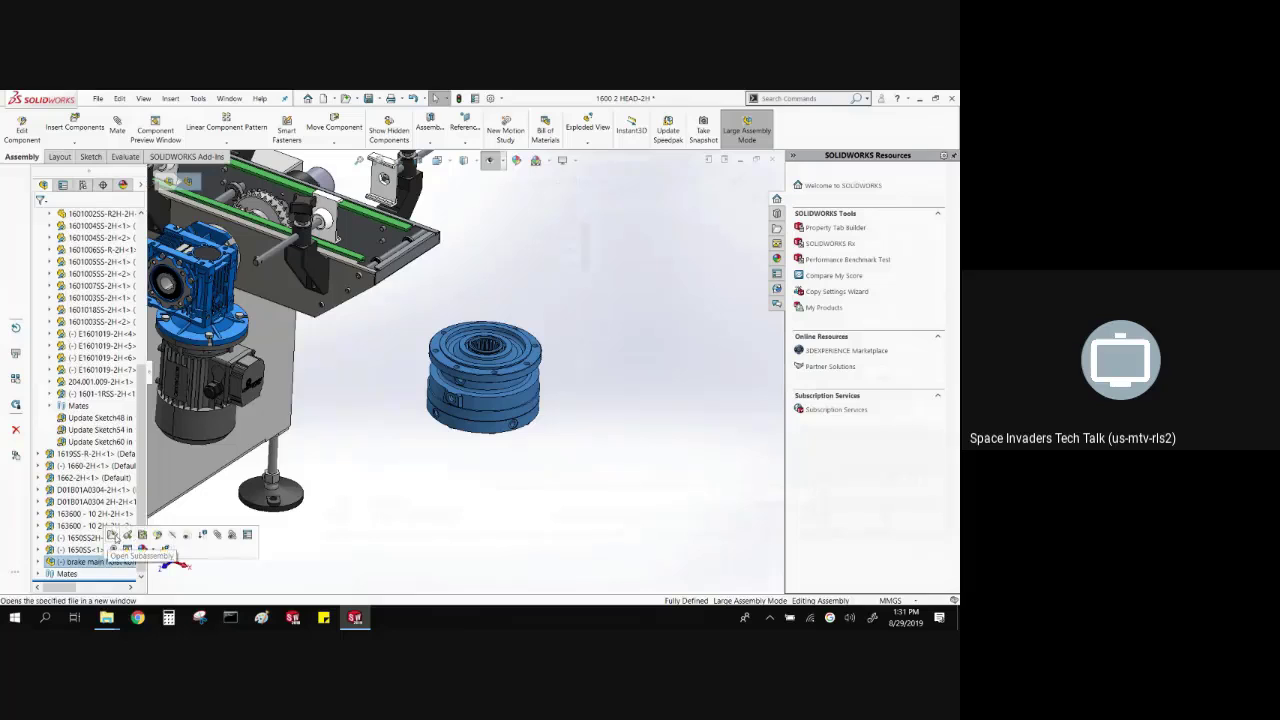
{"action": "left_click", "coordinate": [113, 537]}
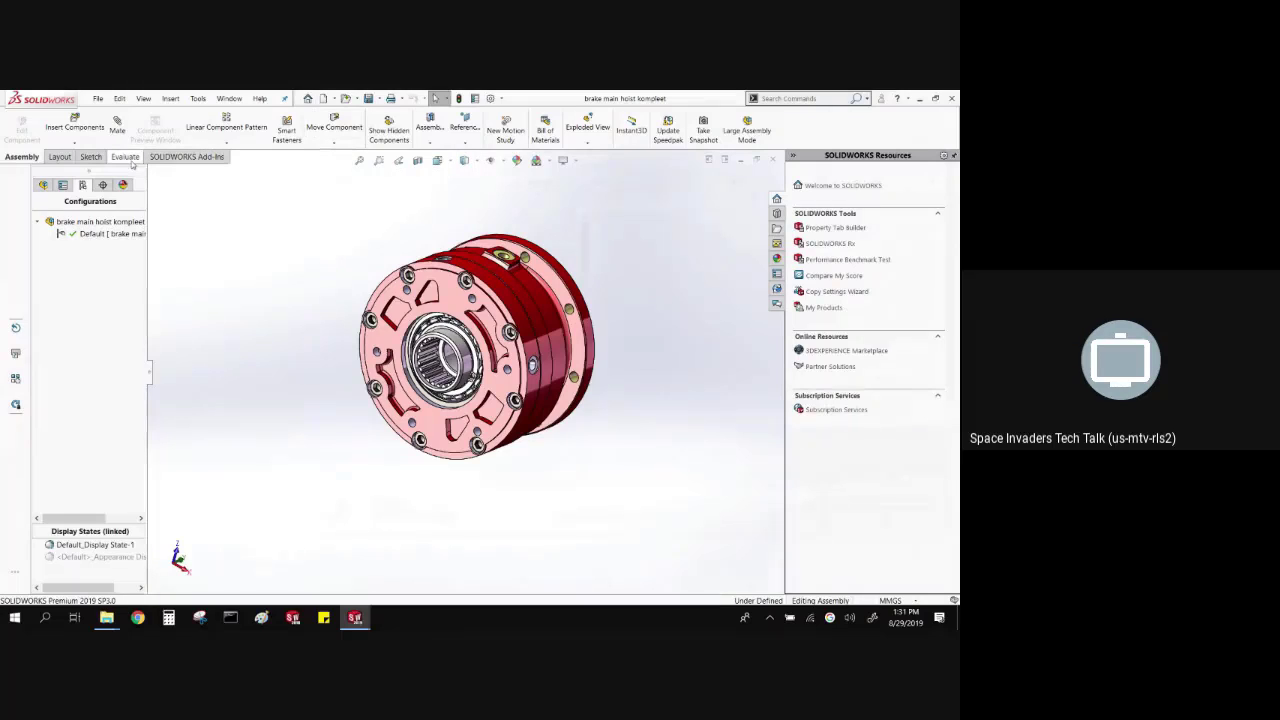
- Run Performance Evaluation on the brake assembly and review its open times, graphics triangles, image quality, appearances and statistics
{"action": "left_click", "coordinate": [131, 163]}
{"action": "left_click", "coordinate": [390, 132]}
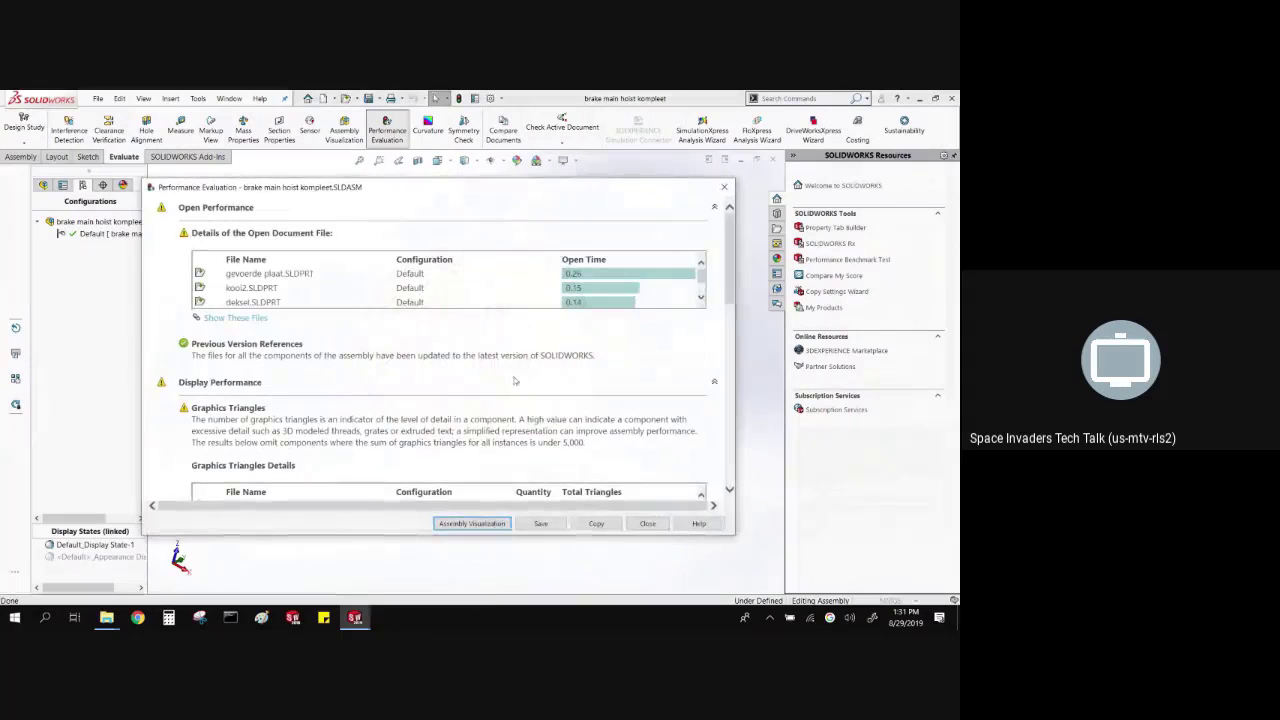
{"action": "scroll", "coordinate": [515, 380], "scroll_direction": "down", "scroll_amount": 3}
{"action": "scroll", "coordinate": [543, 404], "scroll_direction": "down", "scroll_amount": 2}
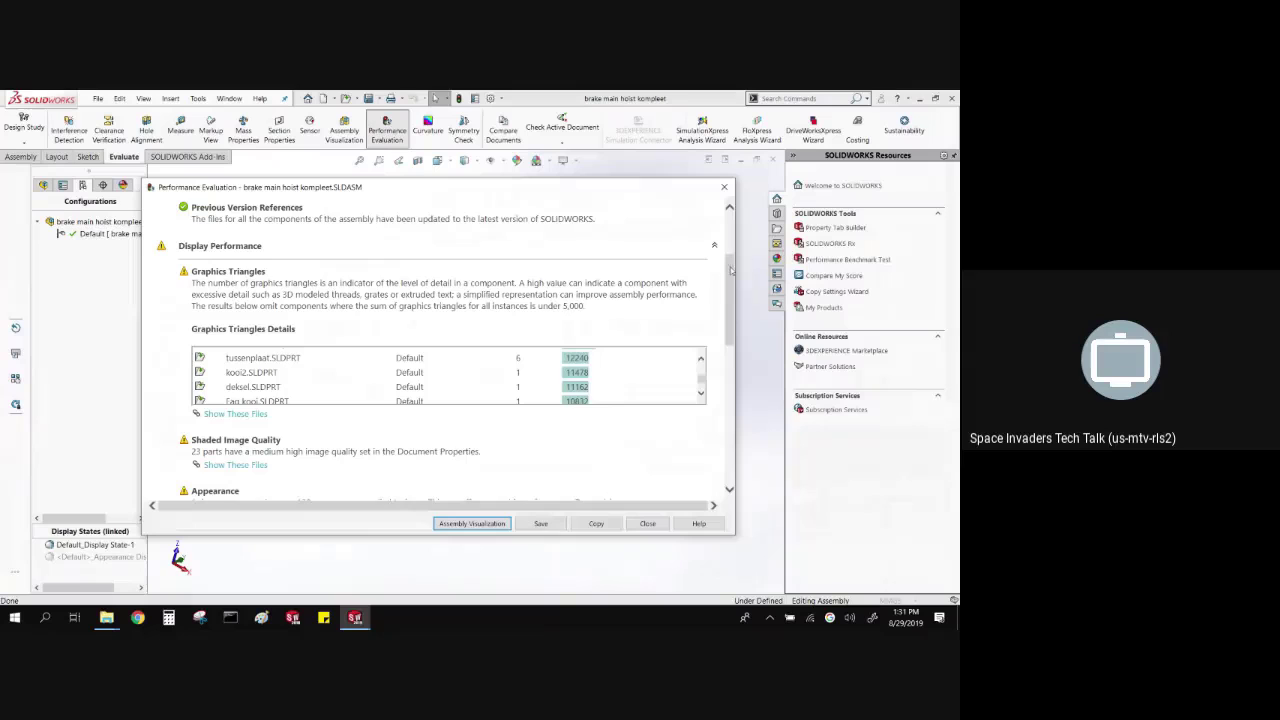
{"action": "left_click_drag", "start_coordinate": [731, 270], "coordinate": [730, 342]}
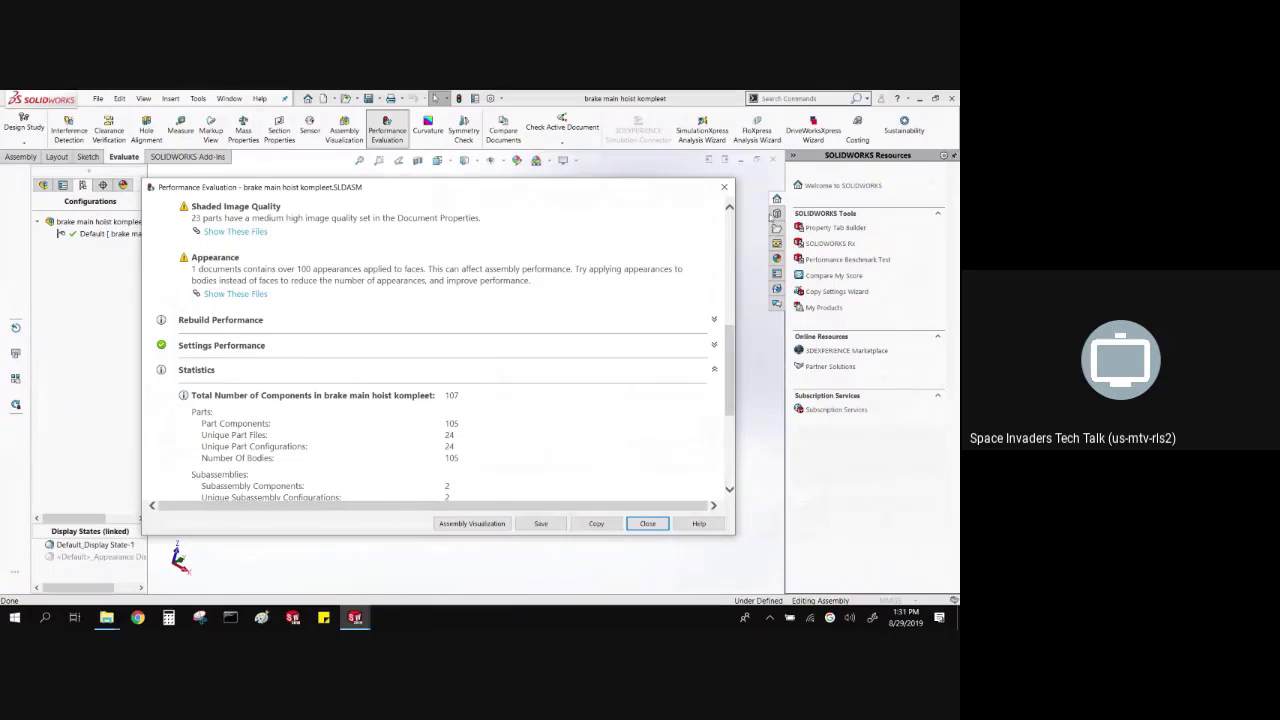
{"action": "left_click", "coordinate": [724, 187]}
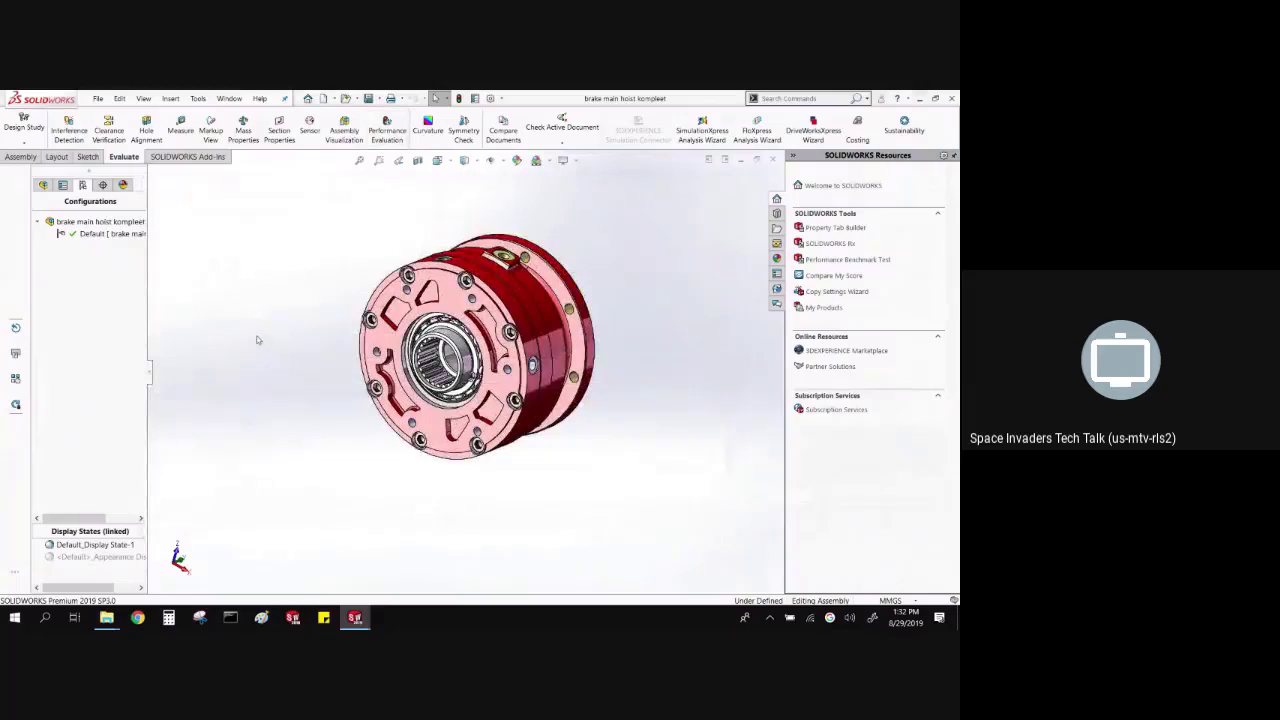
{"action": "middle_click_drag", "start_coordinate": [286, 367], "coordinate": [294, 220]}
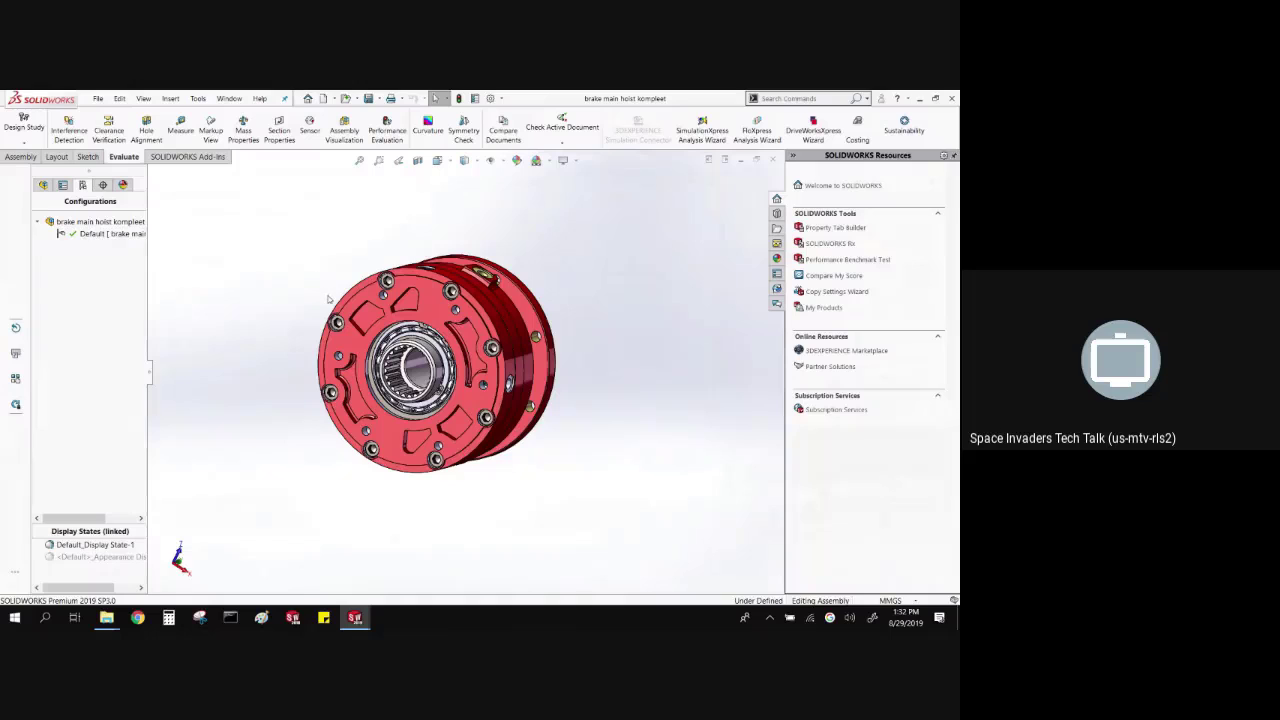
{"action": "middle_click_drag", "start_coordinate": [317, 300], "coordinate": [303, 294]}
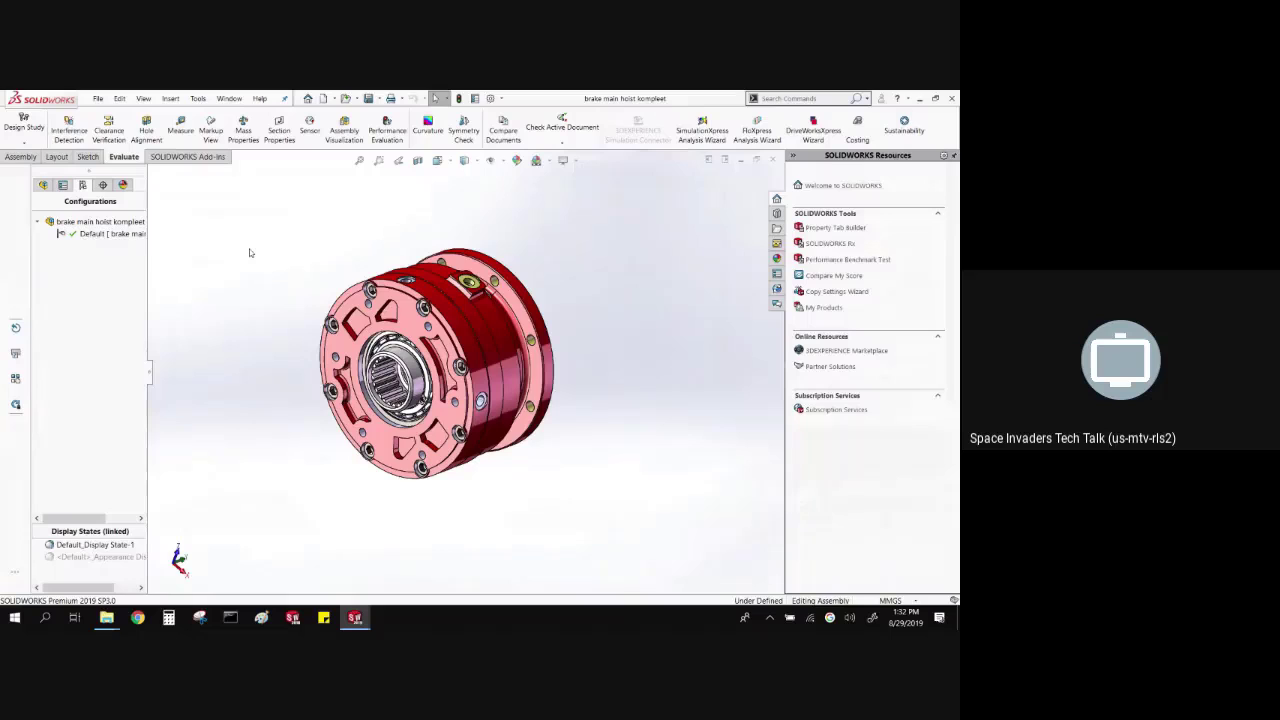
{"action": "left_click", "coordinate": [797, 97]}
{"action": "left_click", "coordinate": [338, 243]}
- Return to the 1600 2 HEAD-2H assembly and open its 1601-R-2H chassis subassembly in its own window
{"action": "key", "text": "ctrl+Tab"}
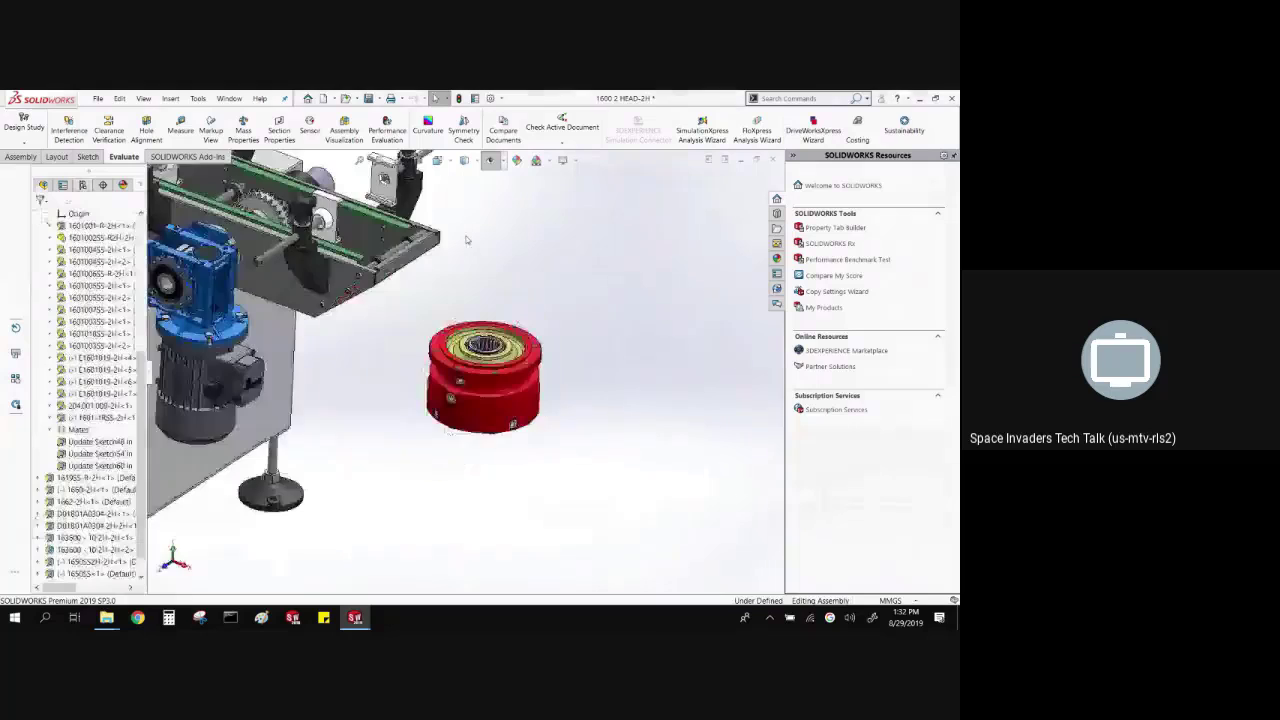
{"action": "left_click", "coordinate": [189, 452]}
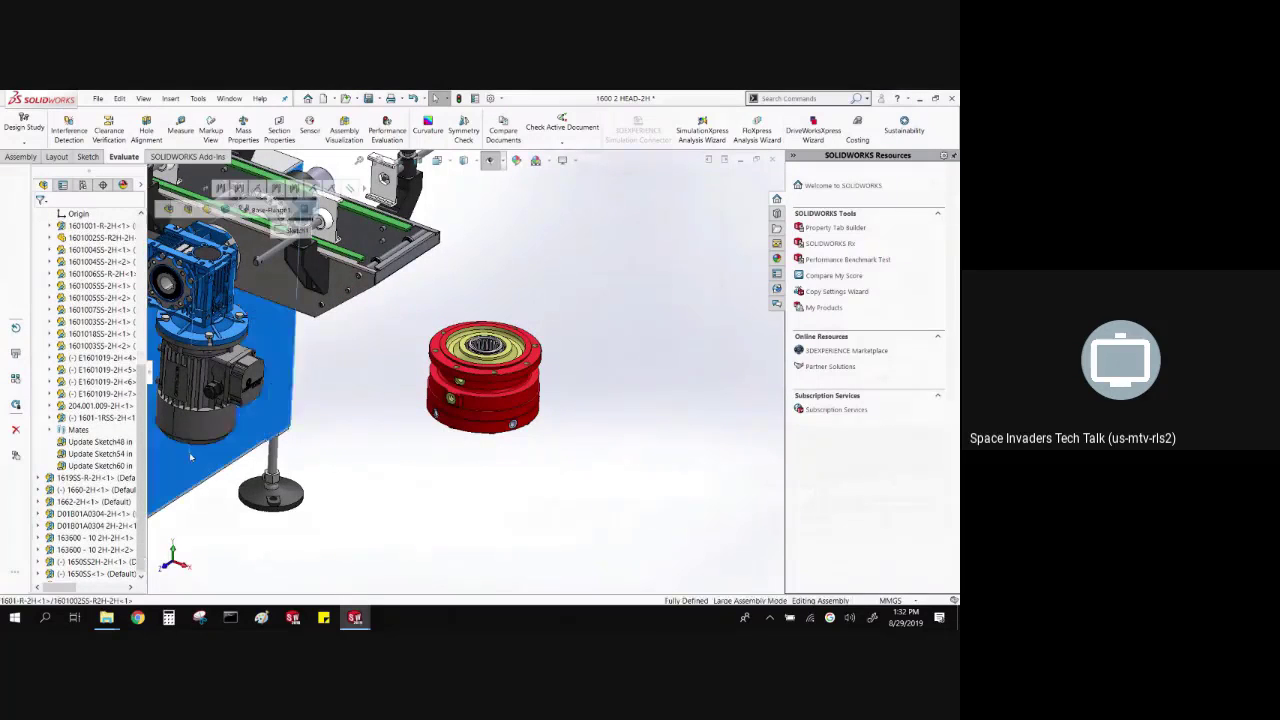
{"action": "scroll", "coordinate": [95, 400], "scroll_direction": "up", "scroll_amount": 5}
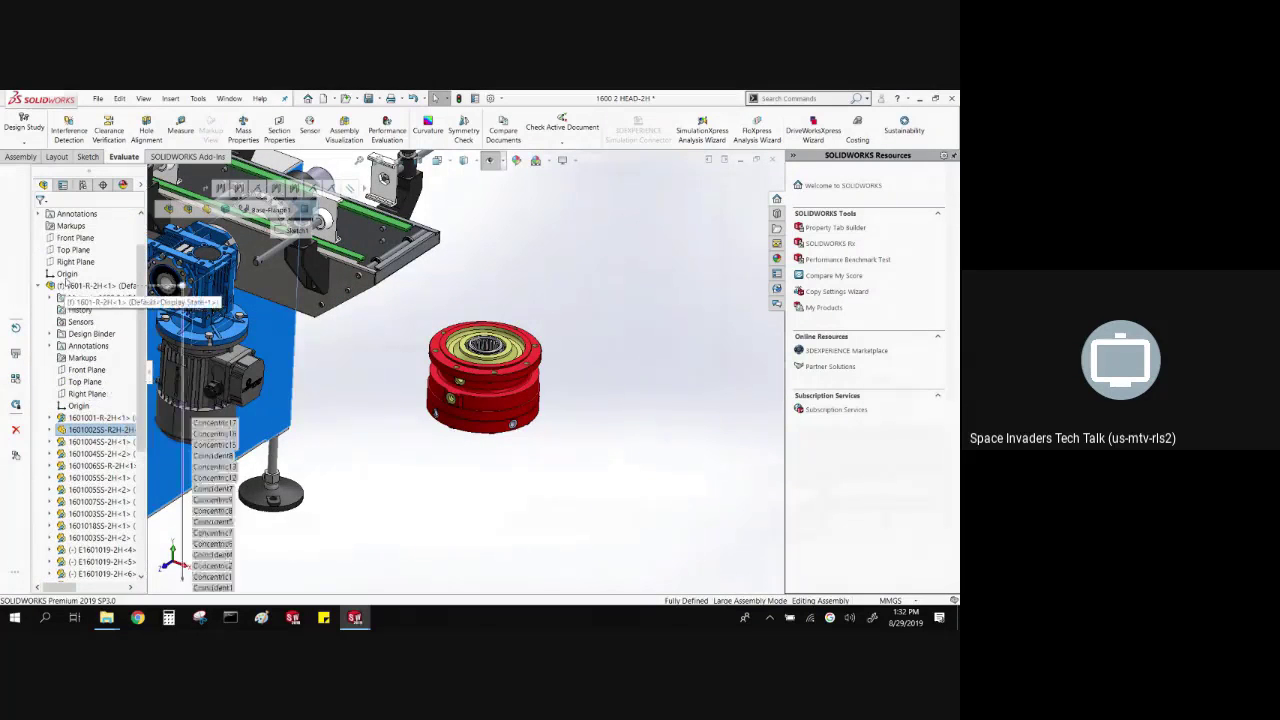
{"action": "left_click", "coordinate": [66, 274]}
{"action": "left_click", "coordinate": [69, 287]}
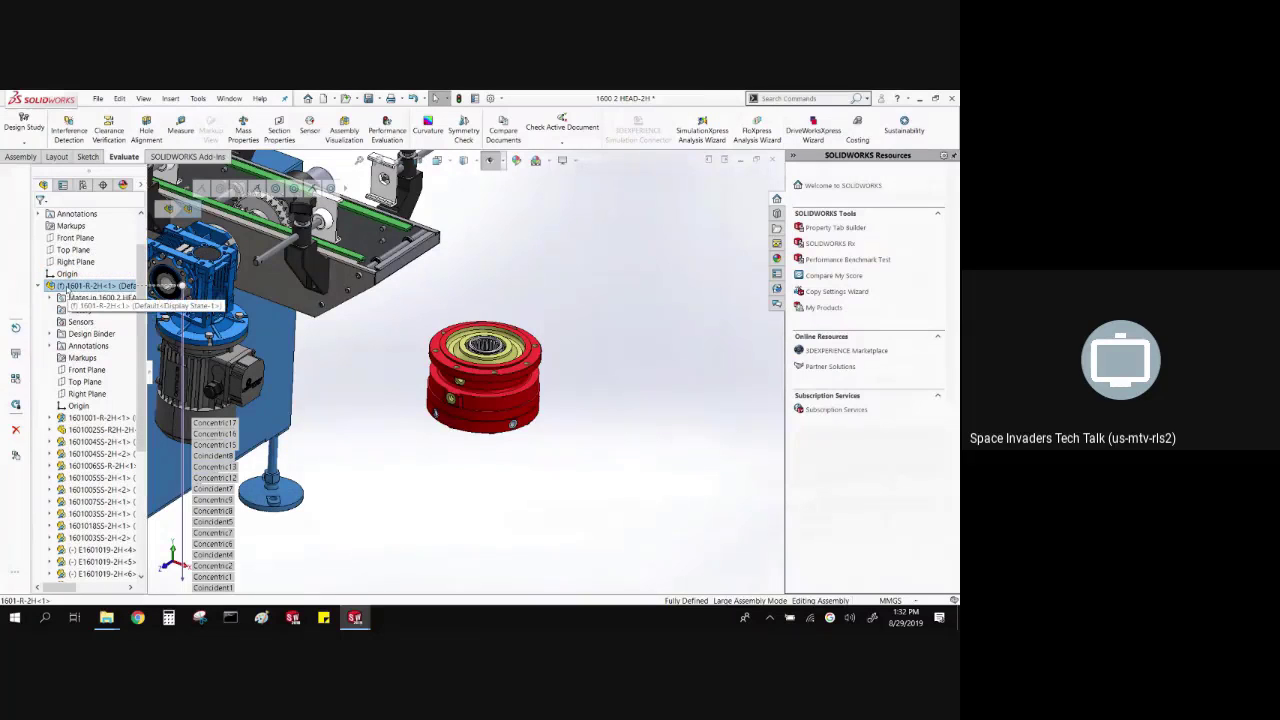
{"action": "right_click", "coordinate": [67, 287]}
{"action": "left_click", "coordinate": [100, 194]}
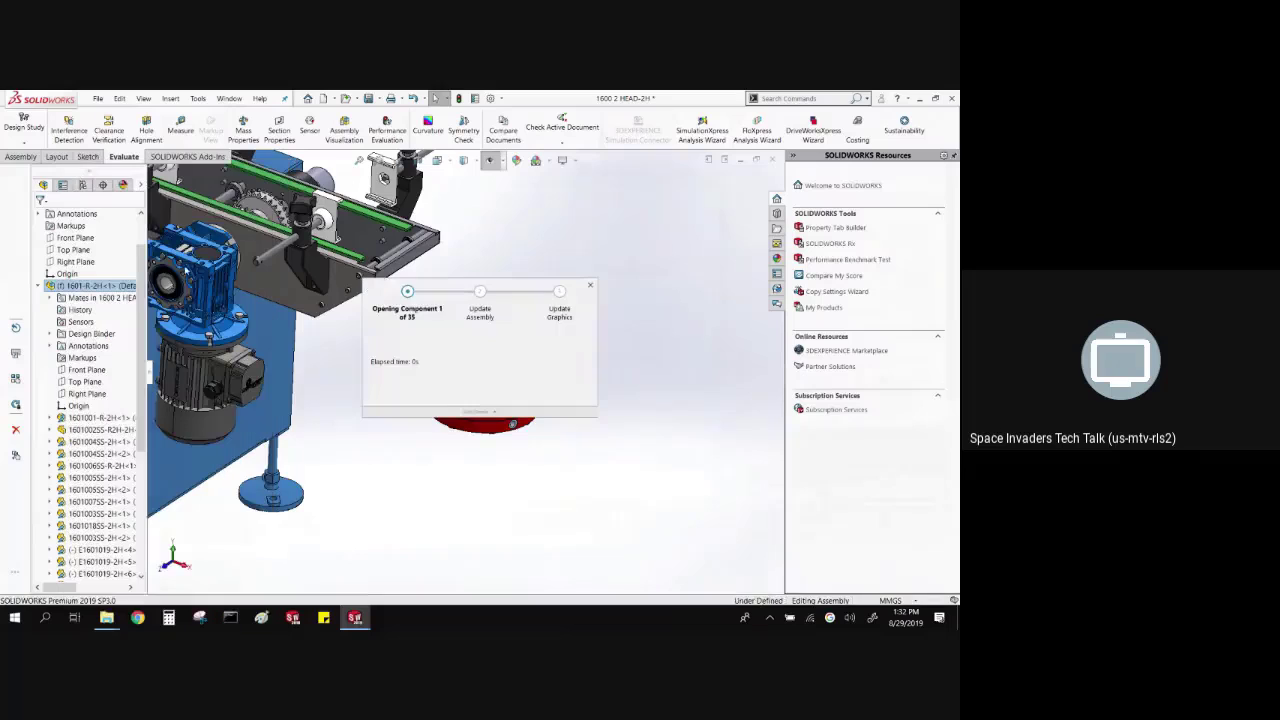
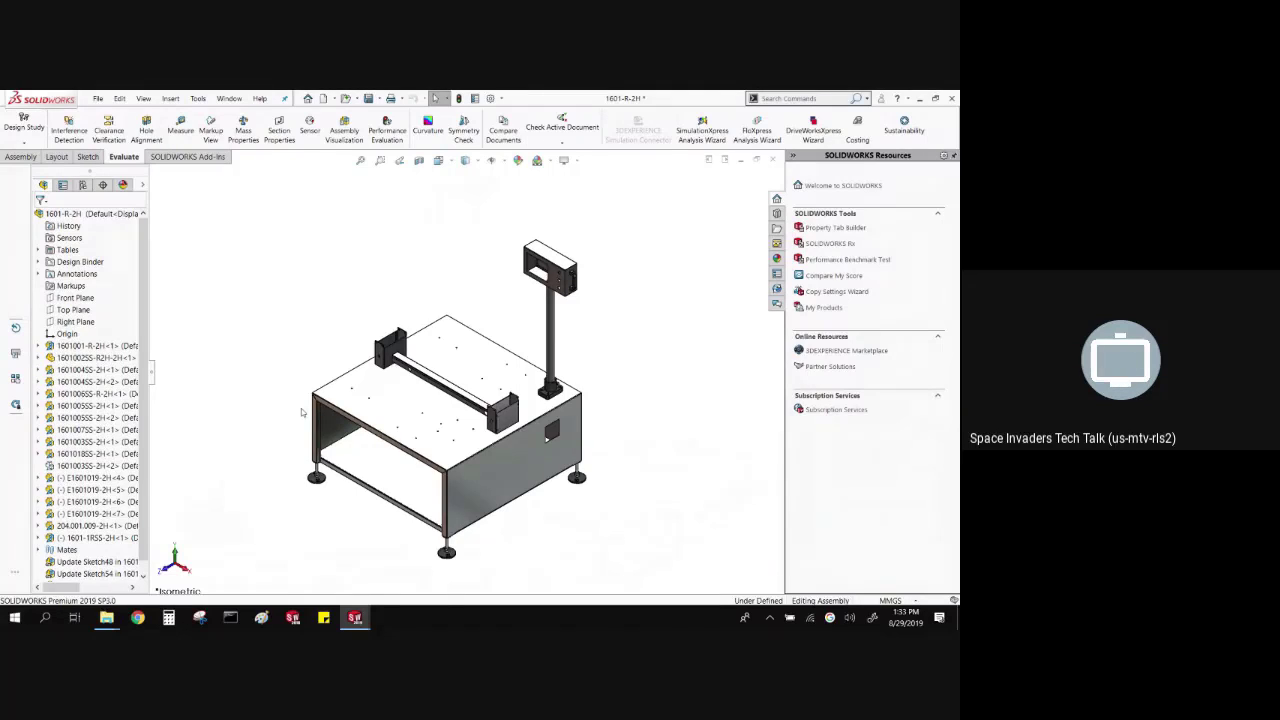
- Display the external references of the 1601-R-2H top assembly and review the listed features and referenced entities
{"action": "right_click", "coordinate": [110, 220]}
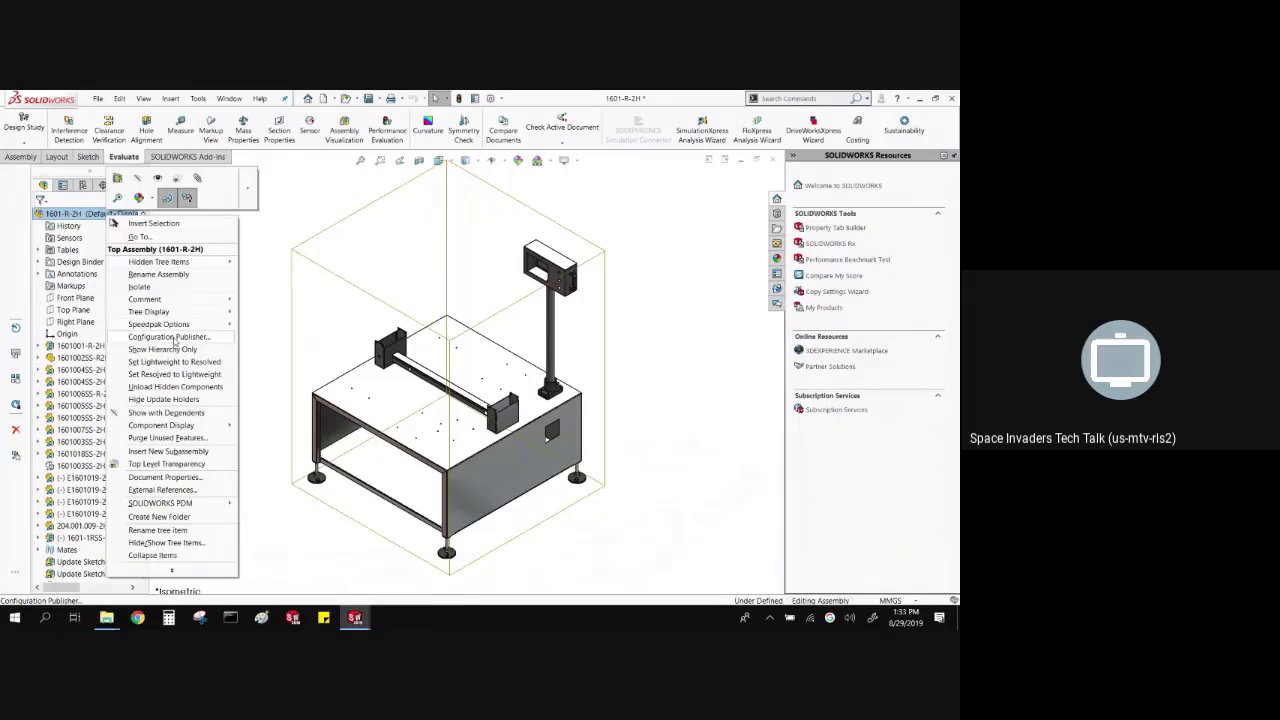
{"action": "left_click", "coordinate": [176, 490]}
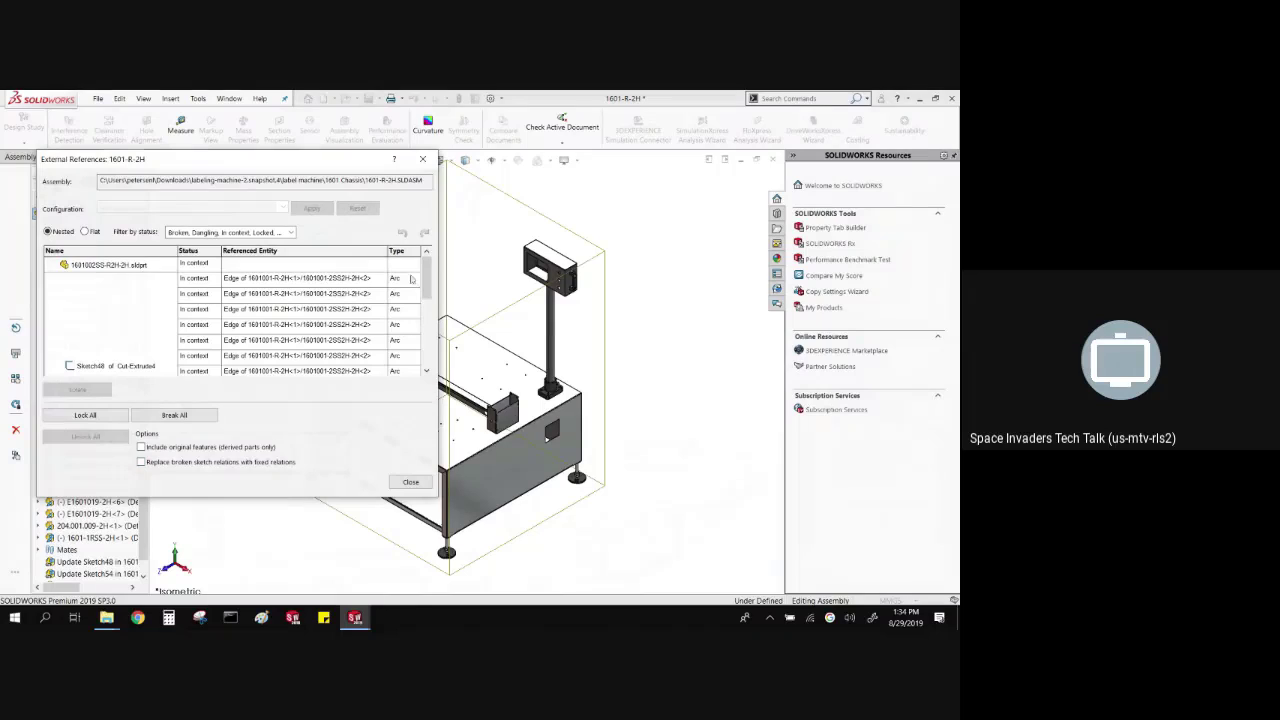
{"action": "left_click_drag", "start_coordinate": [426, 280], "coordinate": [443, 355]}
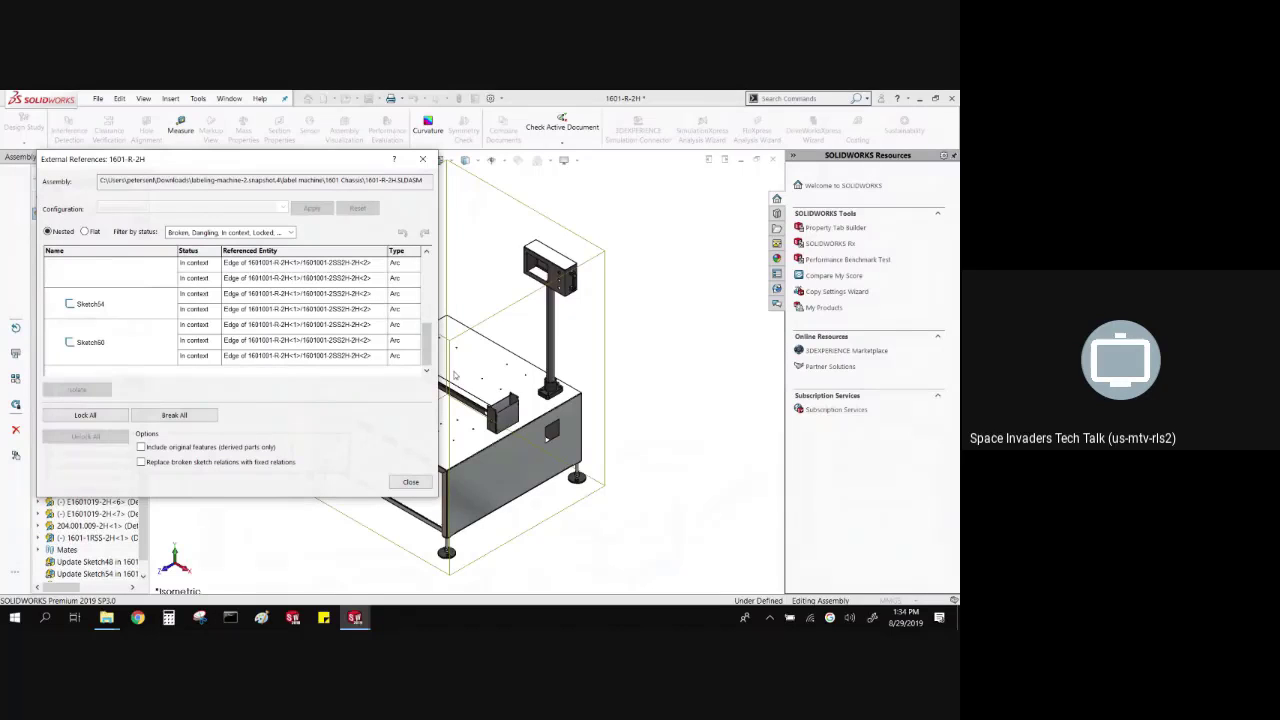
- Close the external references list and the 1601-R-2H assembly, rebuilding the document
{"action": "left_click", "coordinate": [135, 346]}
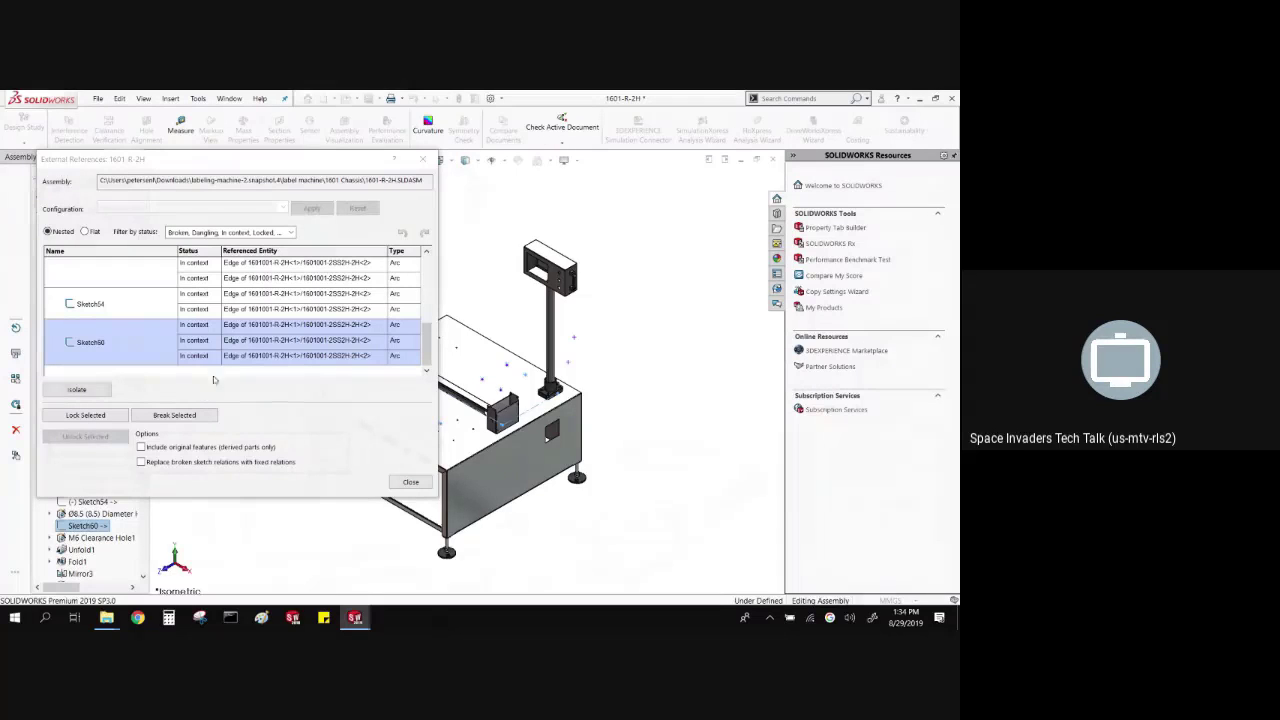
{"action": "left_click", "coordinate": [419, 159]}
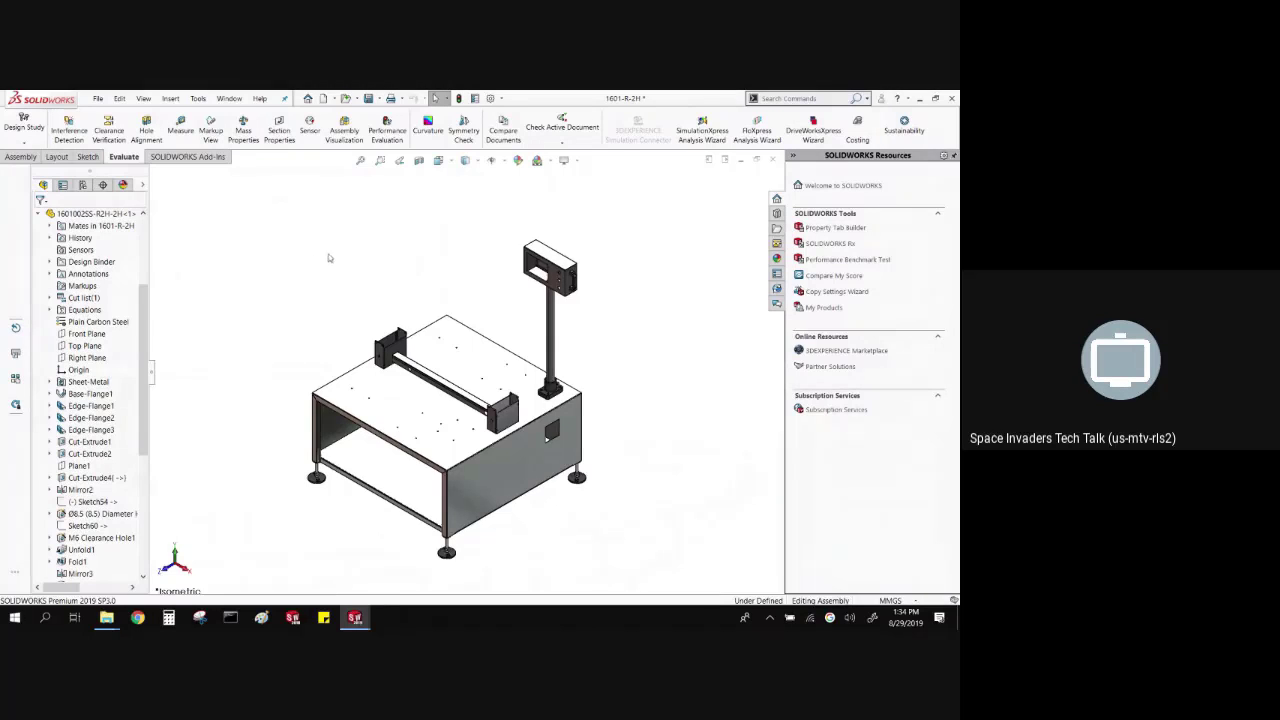
{"action": "left_click", "coordinate": [772, 160]}
{"action": "left_click", "coordinate": [503, 353]}
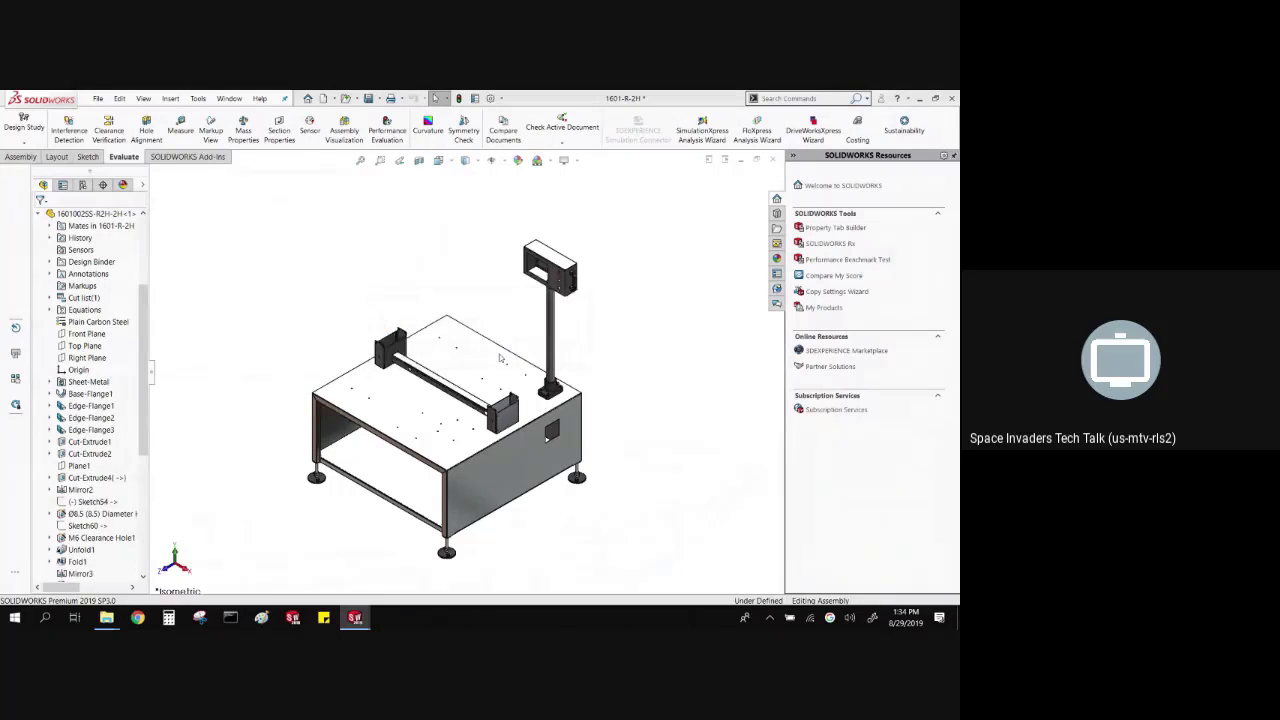
{"action": "left_click", "coordinate": [421, 370]}
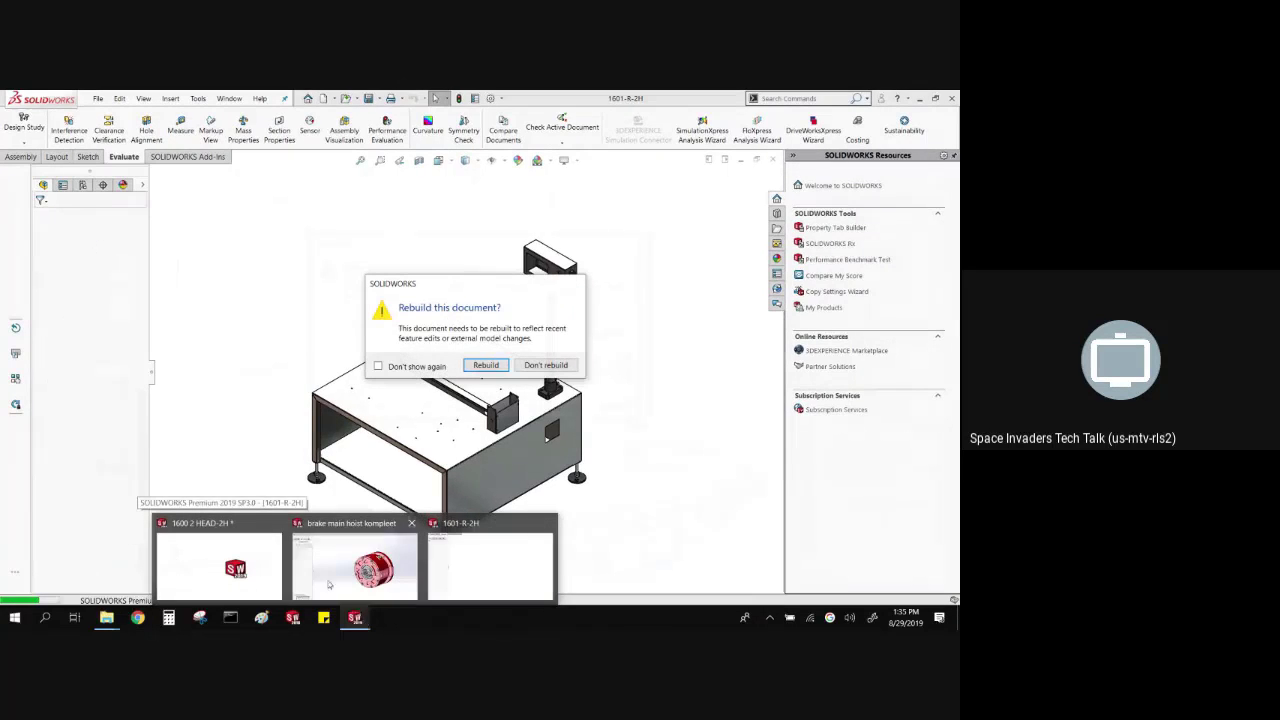
{"action": "left_click", "coordinate": [486, 365]}
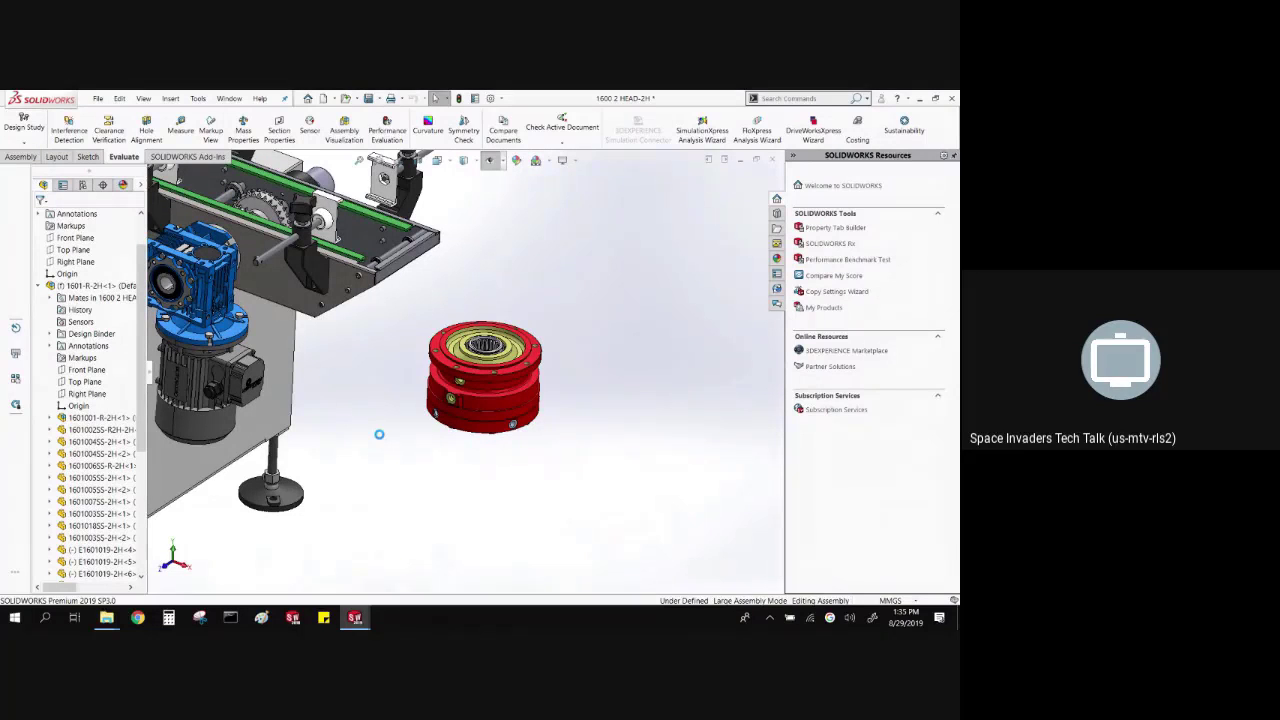
- Switch to the brake main hoist kompleet assembly and start the Defeature command
{"action": "key", "text": "ctrl+Tab"}
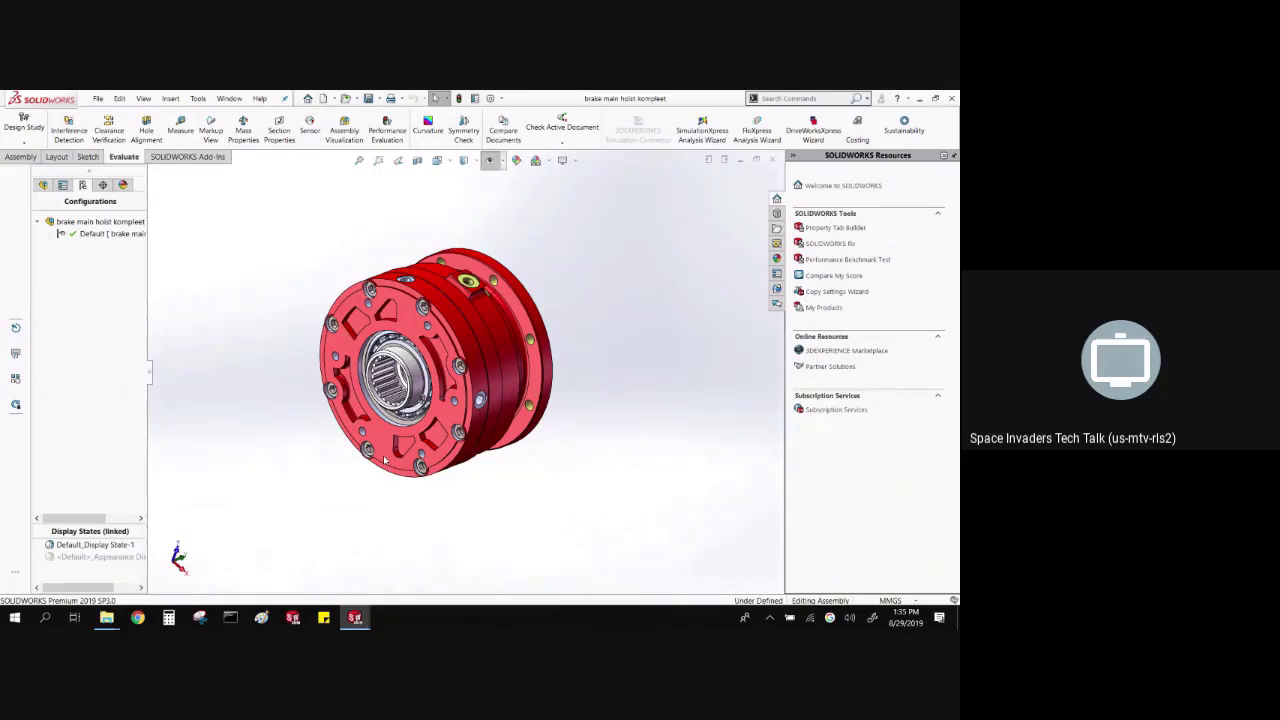
{"action": "left_click", "coordinate": [777, 99]}
{"action": "type", "text": "def"}
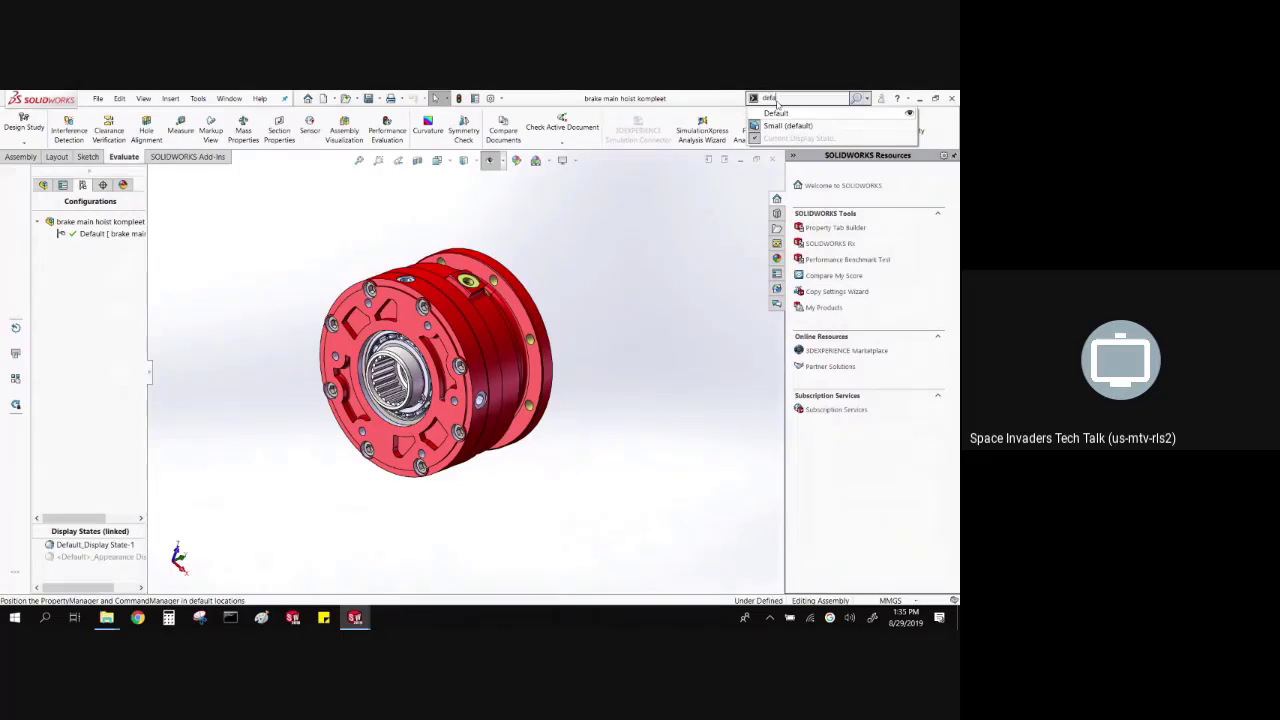
{"action": "type", "text": "eatu"}
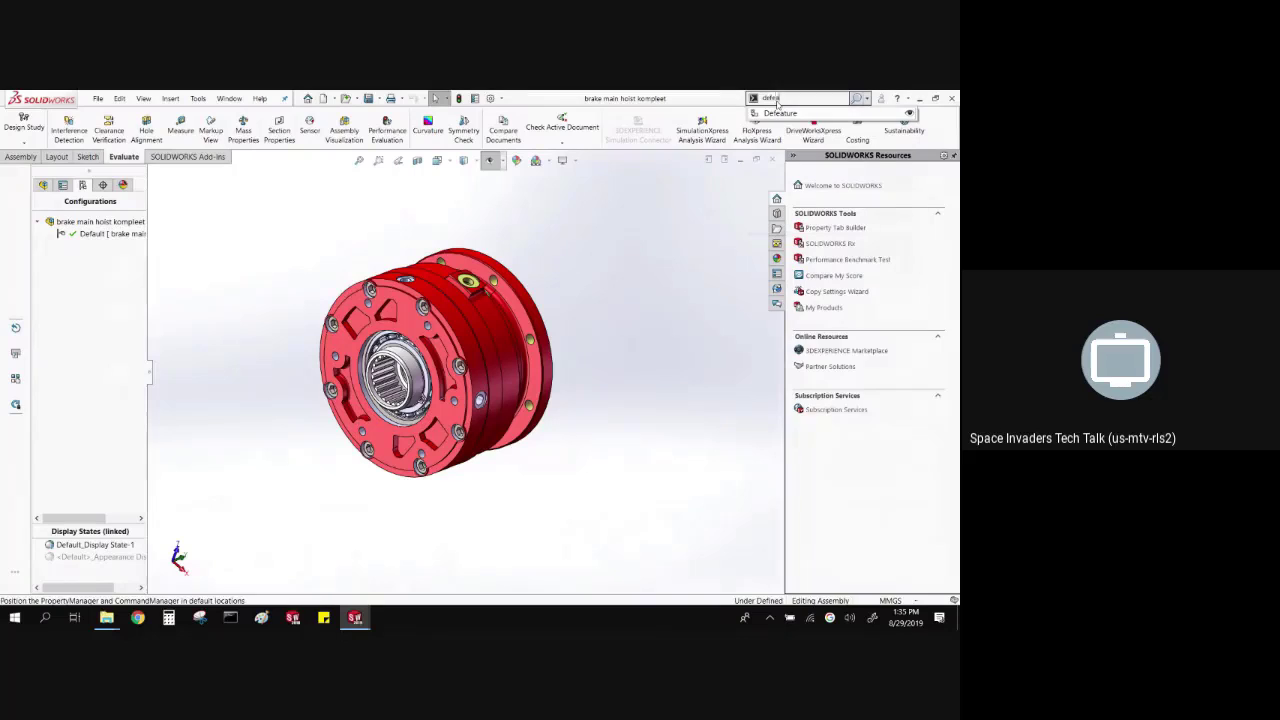
{"action": "type", "text": "re"}
{"action": "left_click", "coordinate": [779, 112]}
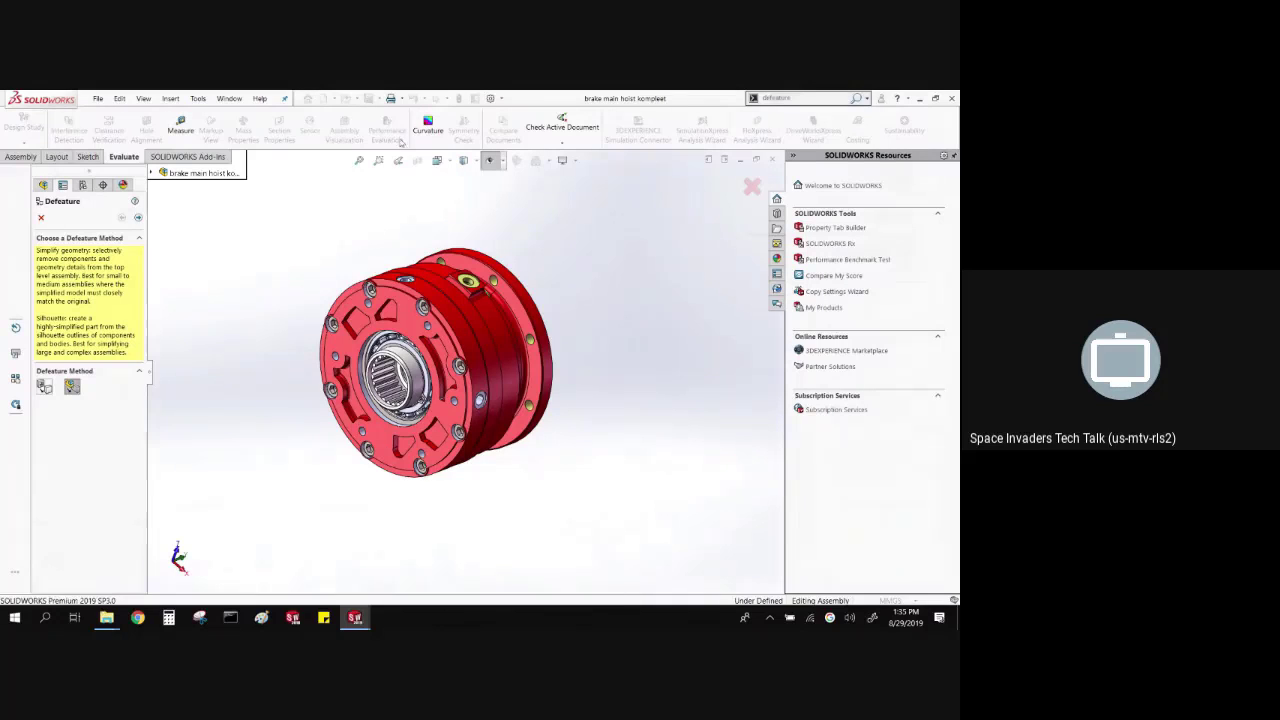
- Choose the Silhouette defeature method and proceed to defining groups
{"action": "left_click", "coordinate": [44, 387]}
{"action": "scroll", "coordinate": [416, 320], "scroll_direction": "up", "scroll_amount": 5}
{"action": "scroll", "coordinate": [416, 321], "scroll_direction": "up", "scroll_amount": 5}
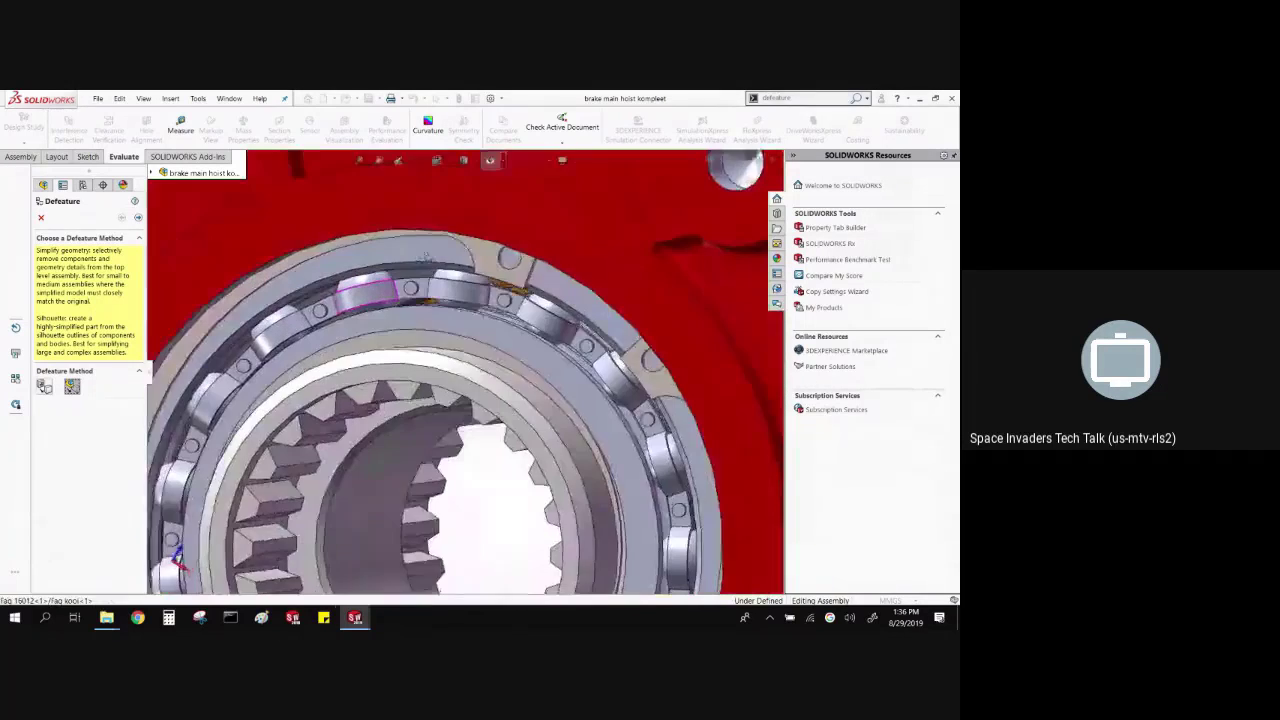
{"action": "scroll", "coordinate": [427, 346], "scroll_direction": "down", "scroll_amount": 10}
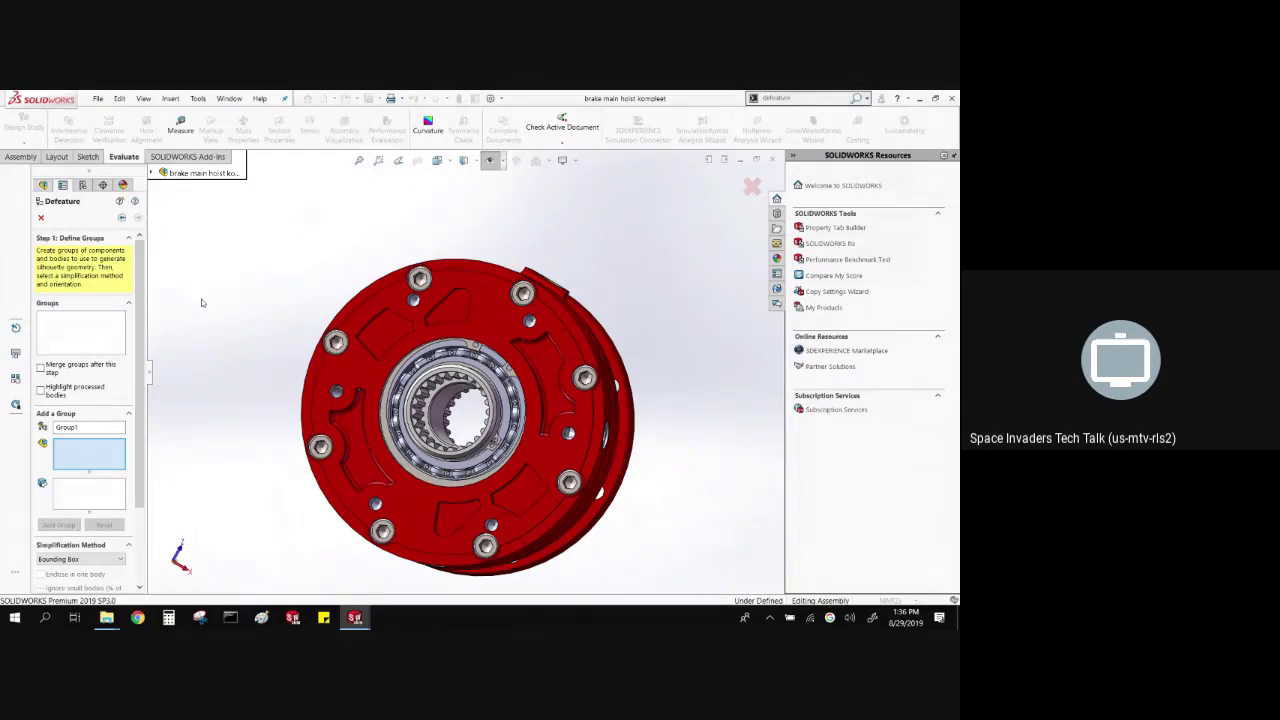
{"action": "key", "text": "ctrl+7"}
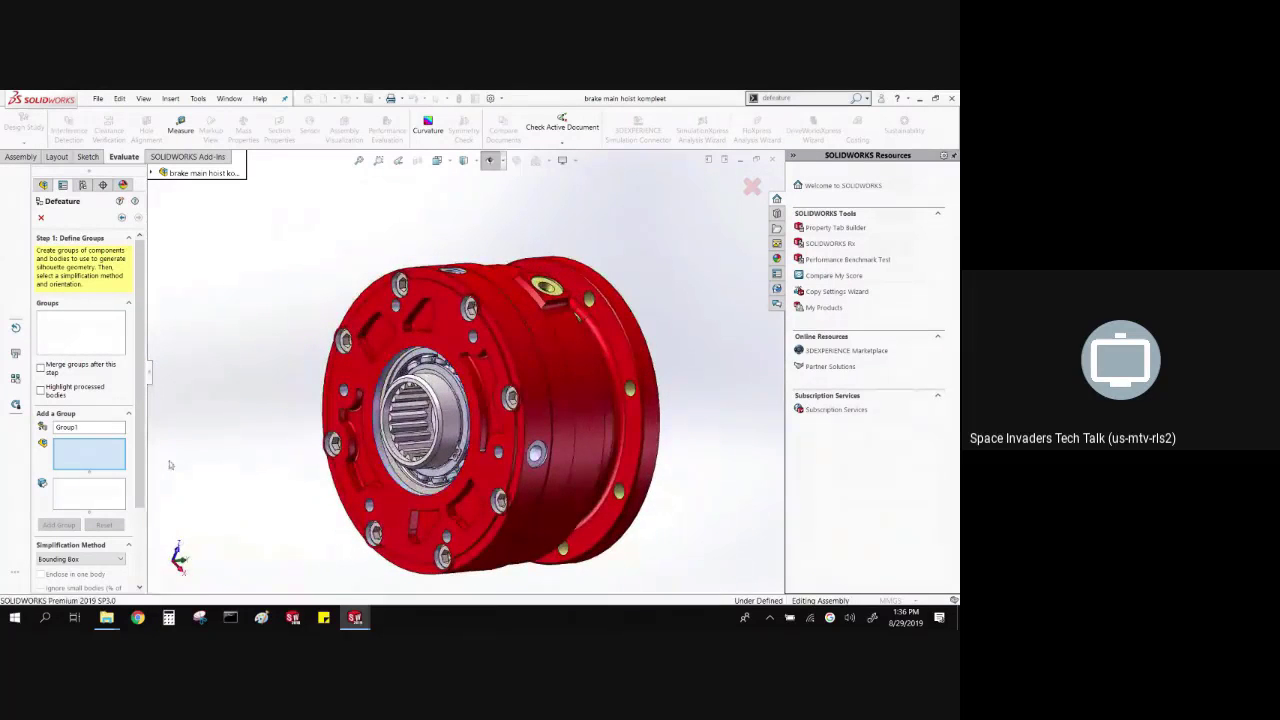
- Select the front cover (deksel), spline shaft and brake housing (Rem huis) as the components of Group1
{"action": "left_click", "coordinate": [393, 350]}
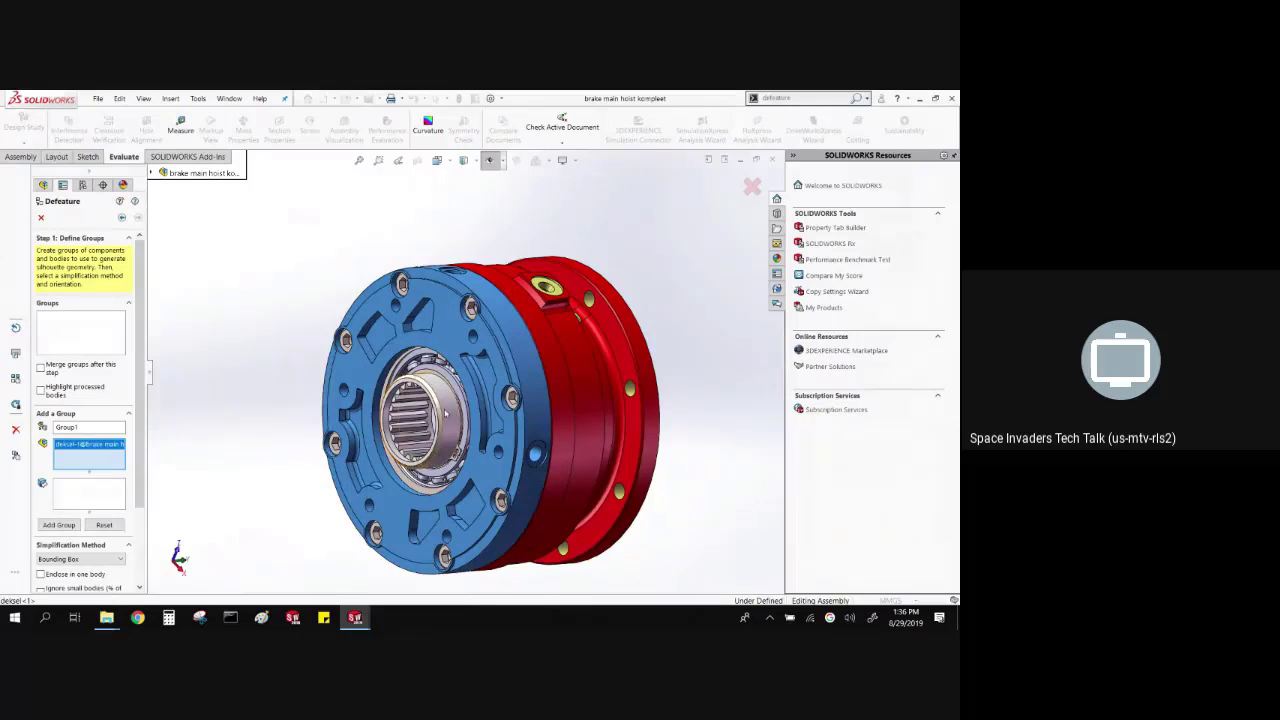
{"action": "left_click", "coordinate": [430, 420]}
{"action": "middle_click_drag", "start_coordinate": [430, 420], "coordinate": [183, 374]}
{"action": "left_click", "coordinate": [527, 364]}
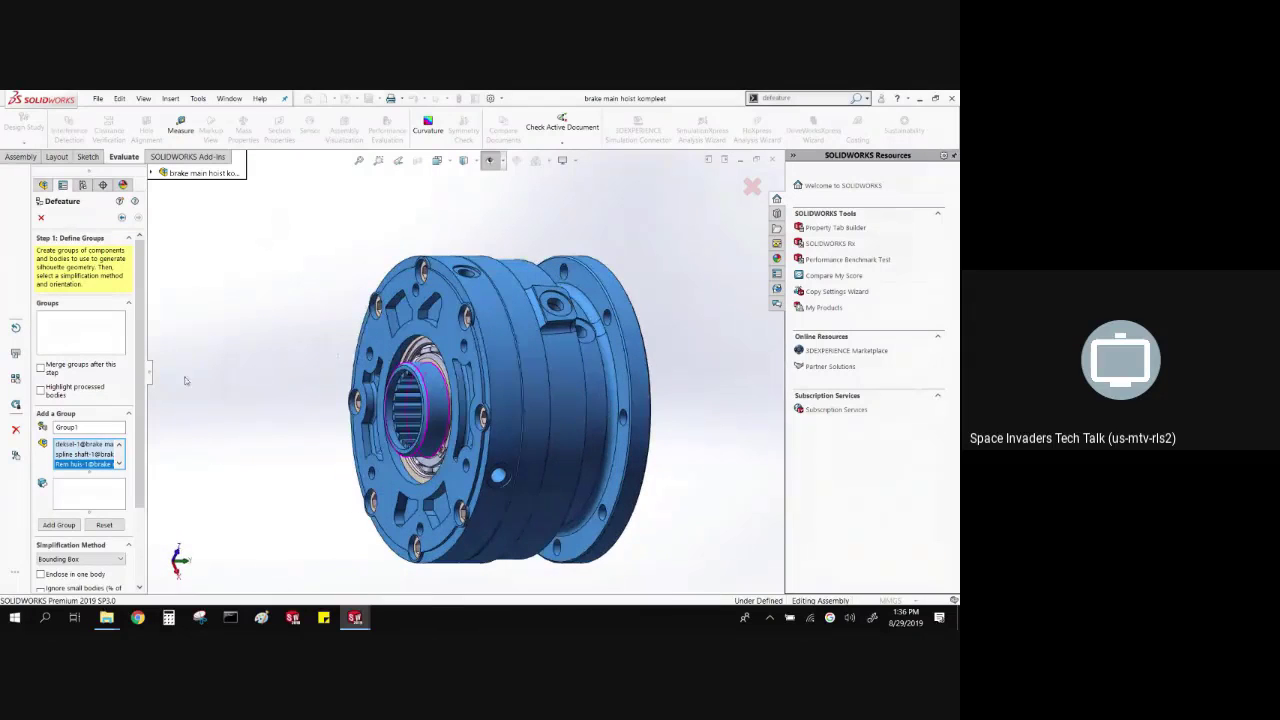
- Set the simplification method to None (Copy Geometry) and add Group1 to the defeature groups
{"action": "scroll", "coordinate": [113, 457], "scroll_direction": "down", "scroll_amount": 3}
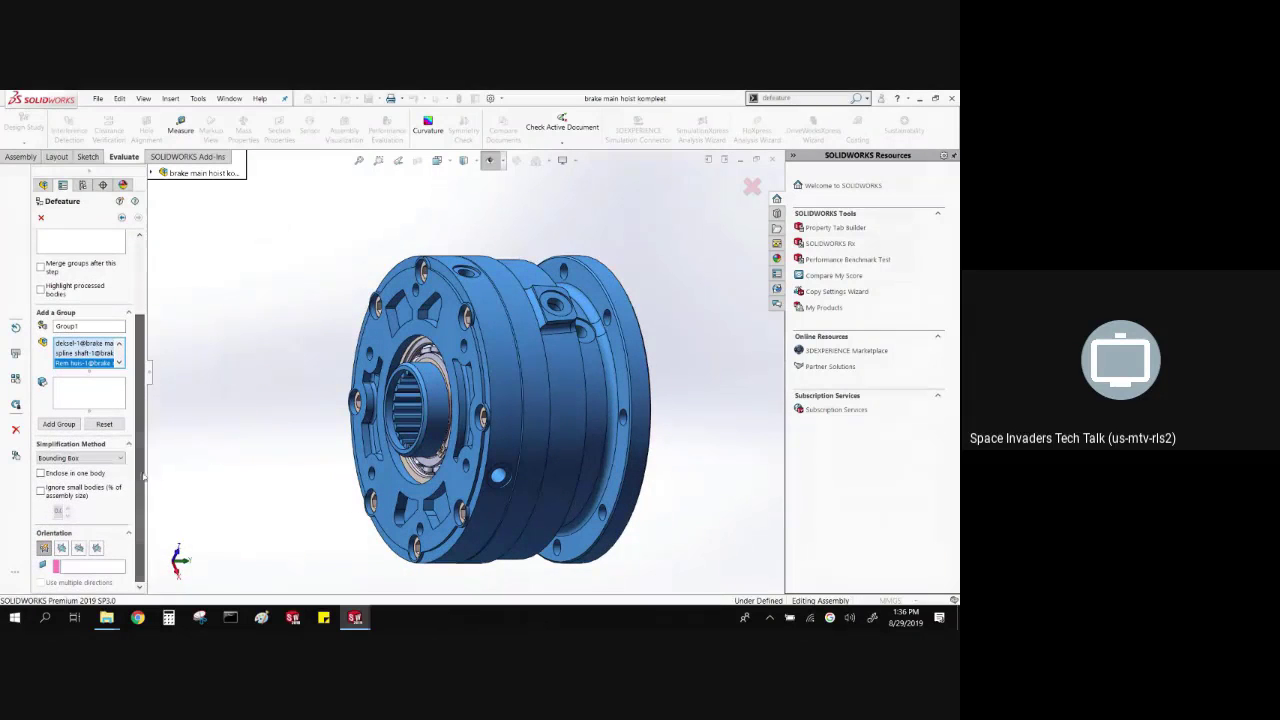
{"action": "left_click", "coordinate": [113, 457]}
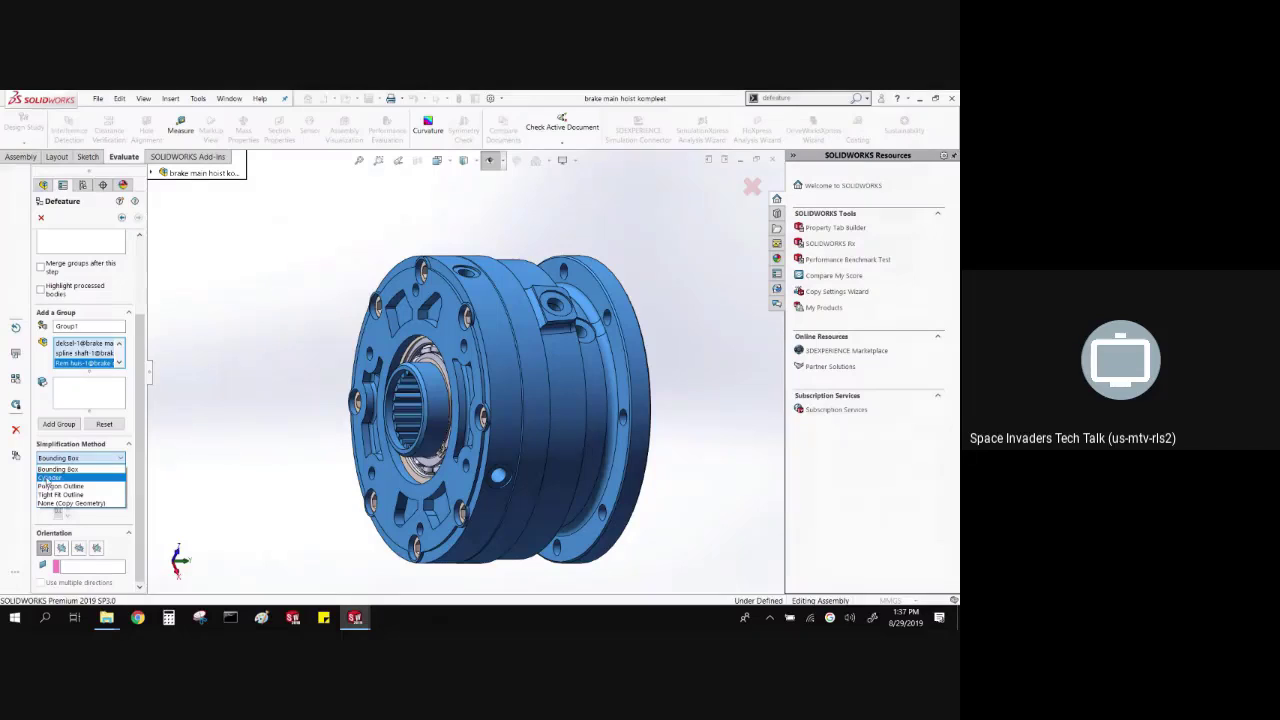
{"action": "left_click", "coordinate": [62, 503]}
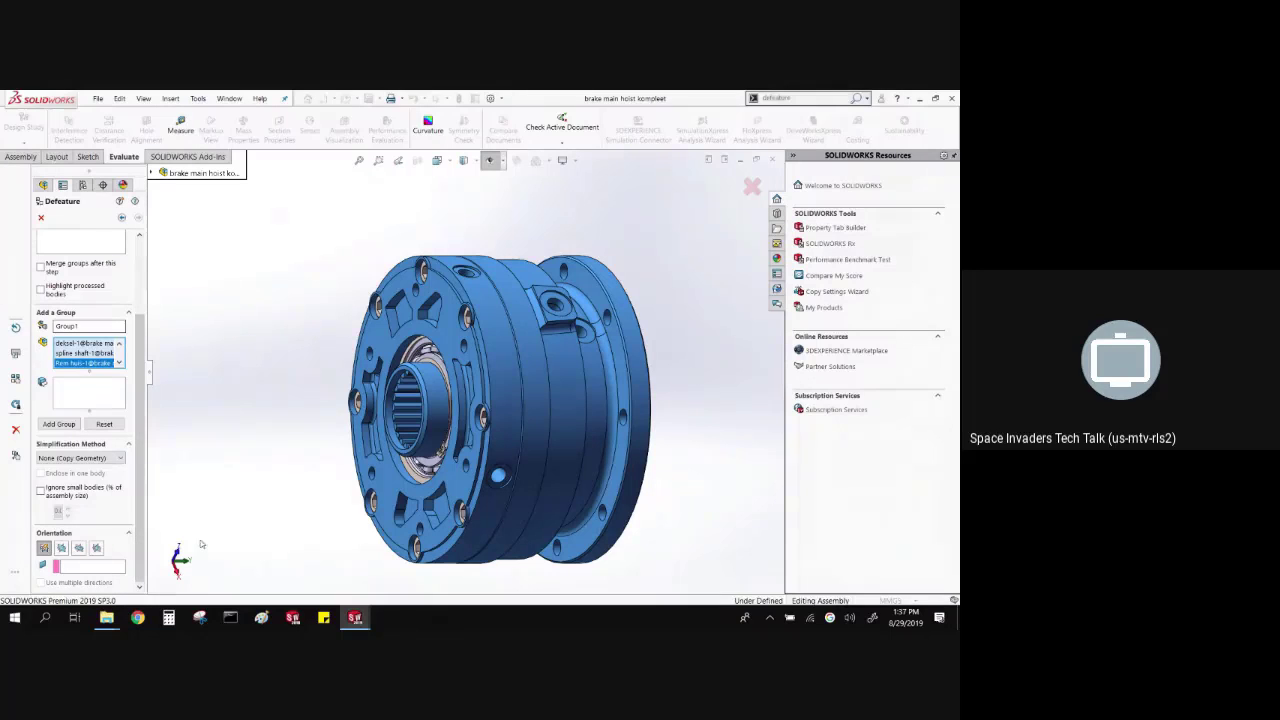
{"action": "left_click_drag", "start_coordinate": [139, 468], "coordinate": [125, 378]}
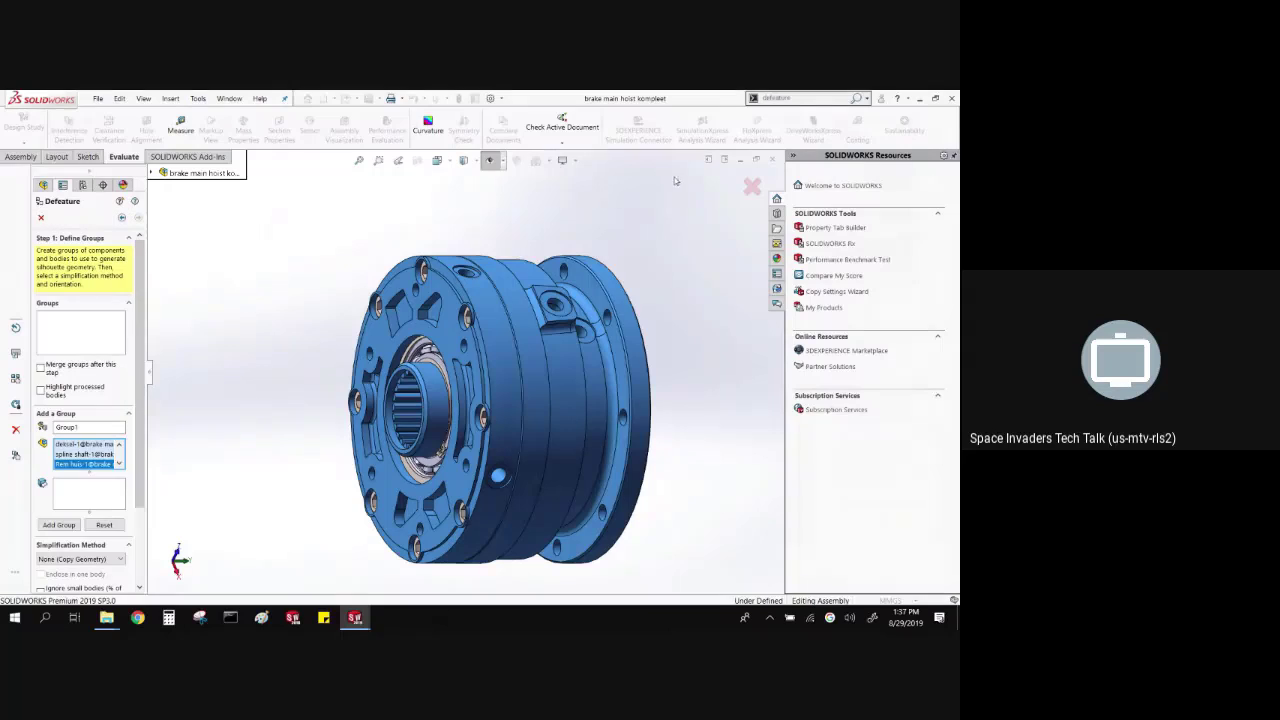
{"action": "left_click", "coordinate": [57, 528]}
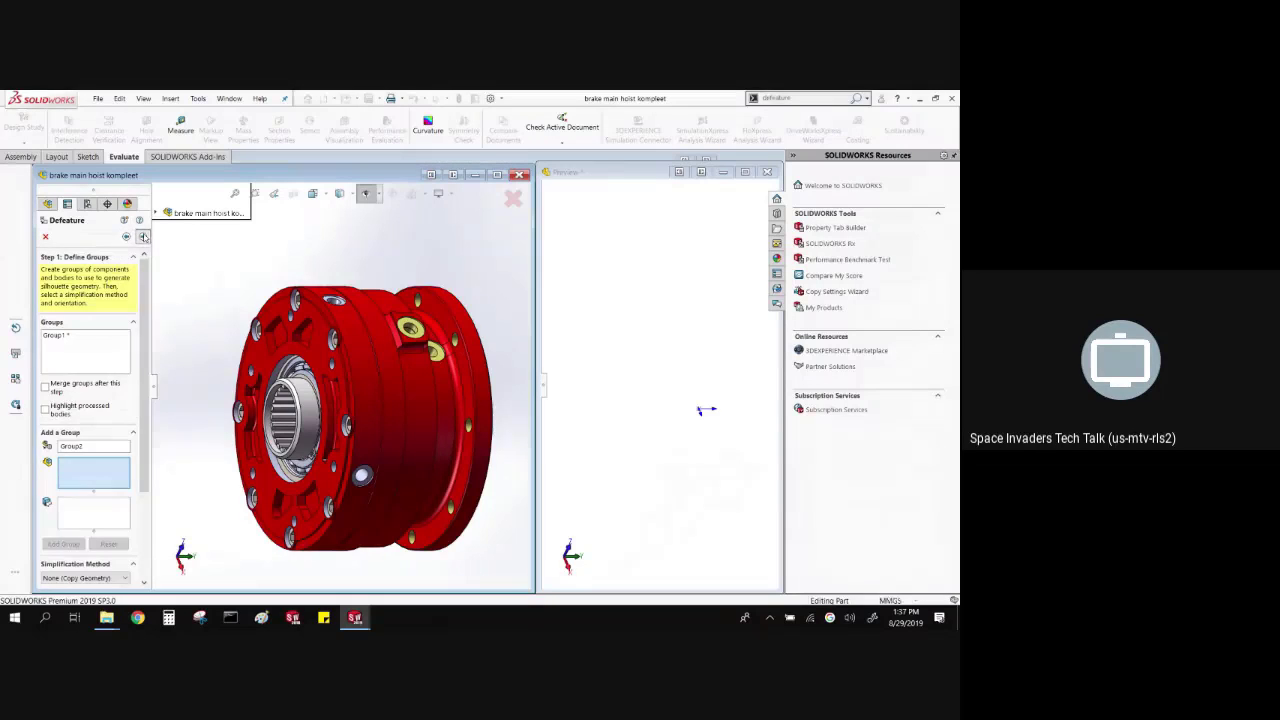
- Complete the defeature and save the result as a new part, brake main hoist kompleet_defeature, linked to the original
{"action": "left_click", "coordinate": [143, 236]}
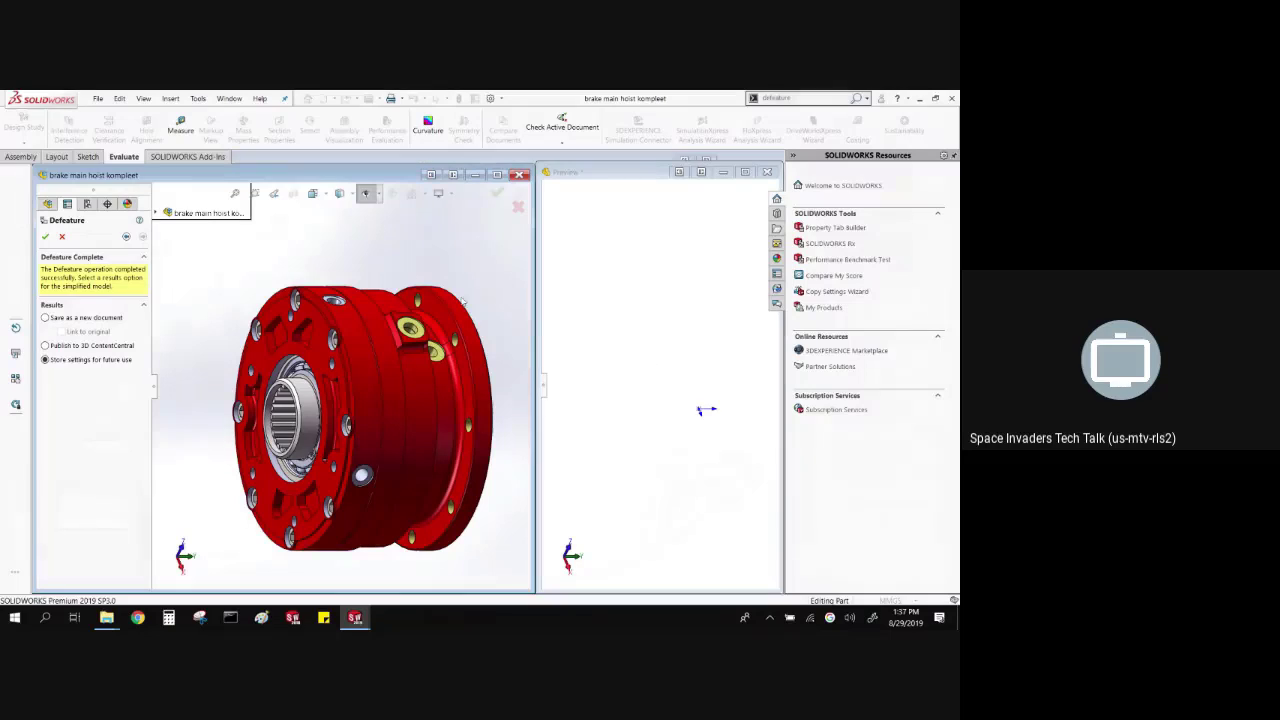
{"action": "middle_click_drag", "start_coordinate": [359, 260], "coordinate": [343, 279]}
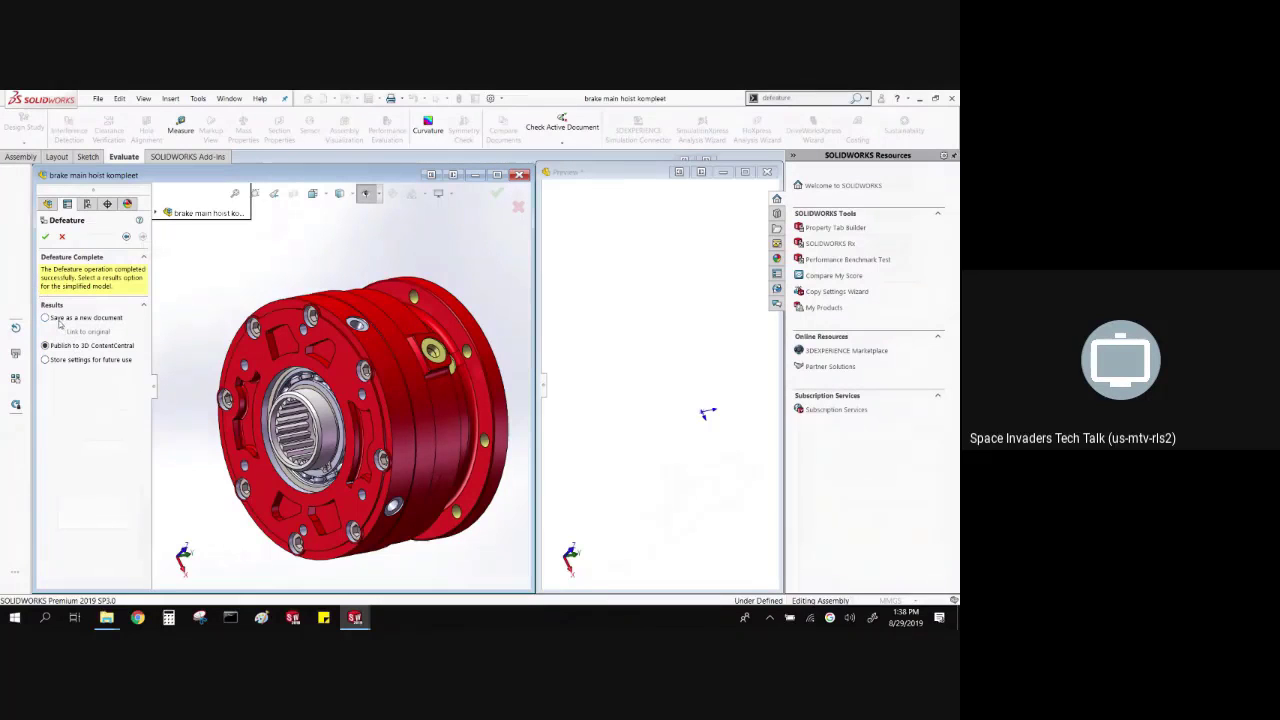
{"action": "left_click", "coordinate": [59, 320]}
{"action": "left_click", "coordinate": [63, 331]}
{"action": "left_click", "coordinate": [45, 237]}
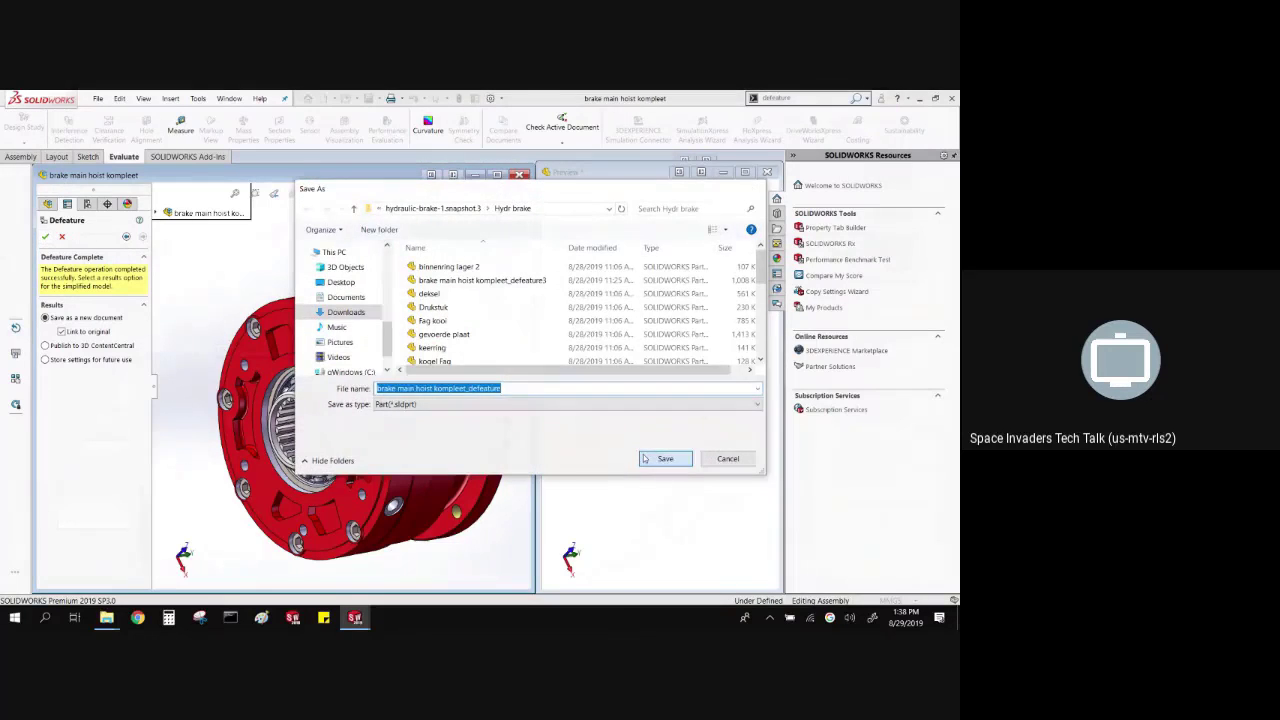
{"action": "left_click", "coordinate": [645, 458]}
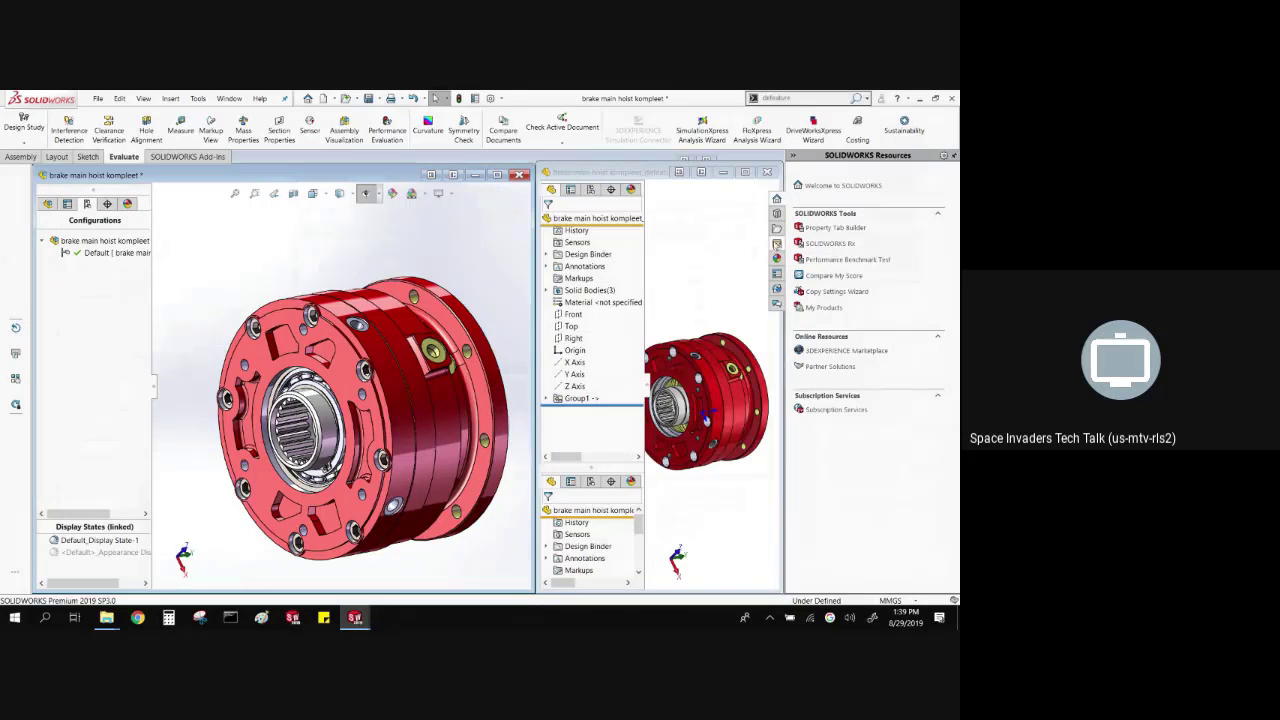
- Maximize the defeatured brake part and examine its simplified geometry from several sides, including the Group1 feature
{"action": "left_click", "coordinate": [641, 318]}
{"action": "double_click", "coordinate": [620, 172]}
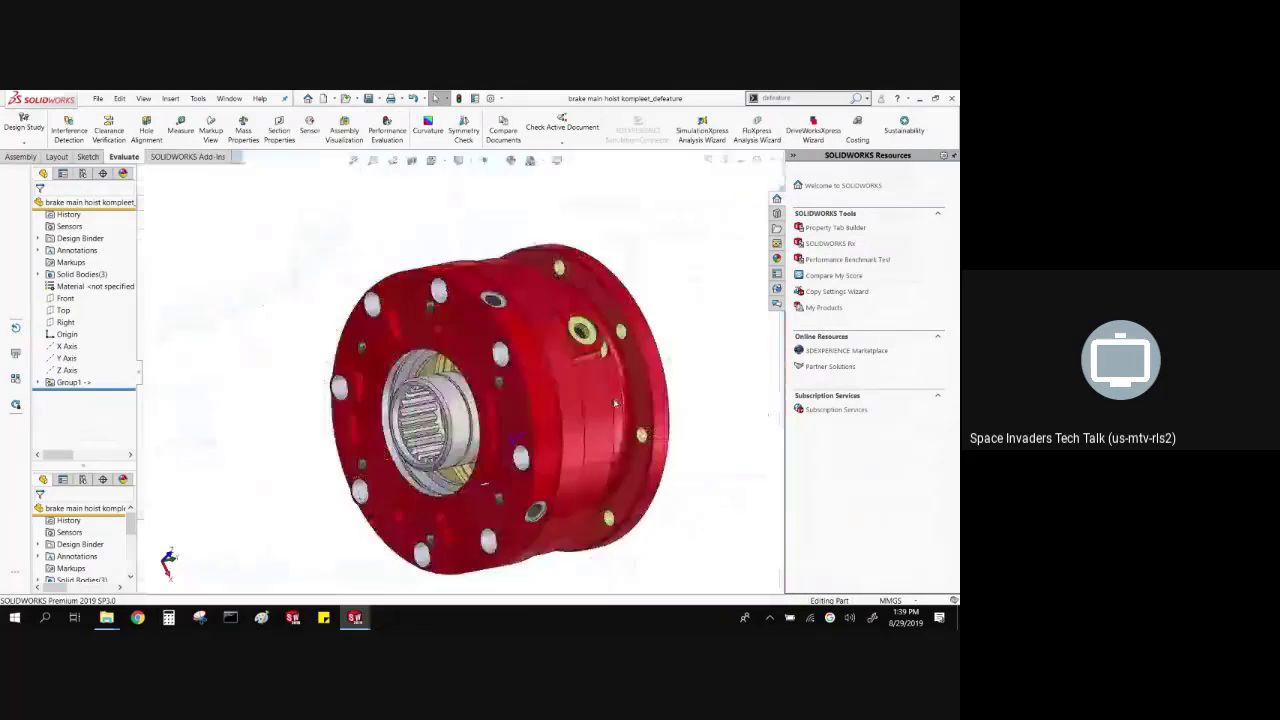
{"action": "middle_click_drag", "start_coordinate": [294, 412], "coordinate": [300, 450]}
{"action": "middle_click_drag", "start_coordinate": [527, 432], "coordinate": [493, 440]}
{"action": "middle_click_drag", "start_coordinate": [568, 262], "coordinate": [700, 300]}
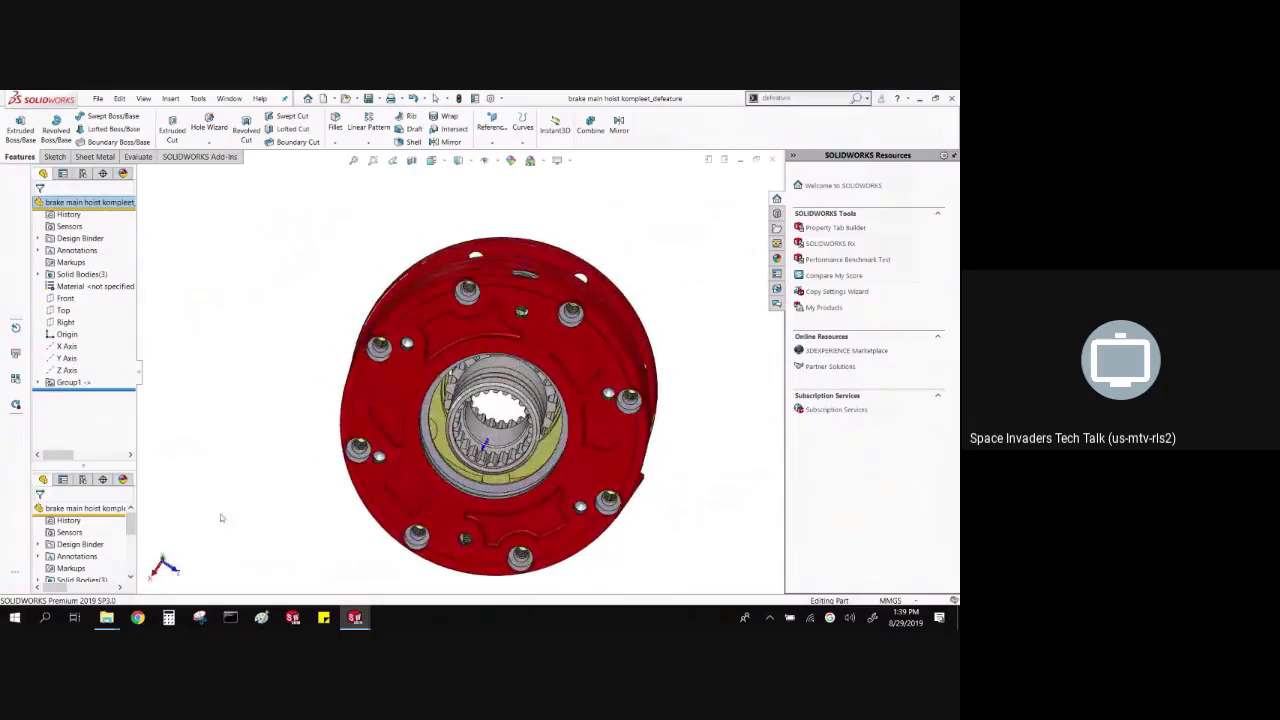
{"action": "left_click", "coordinate": [67, 382]}
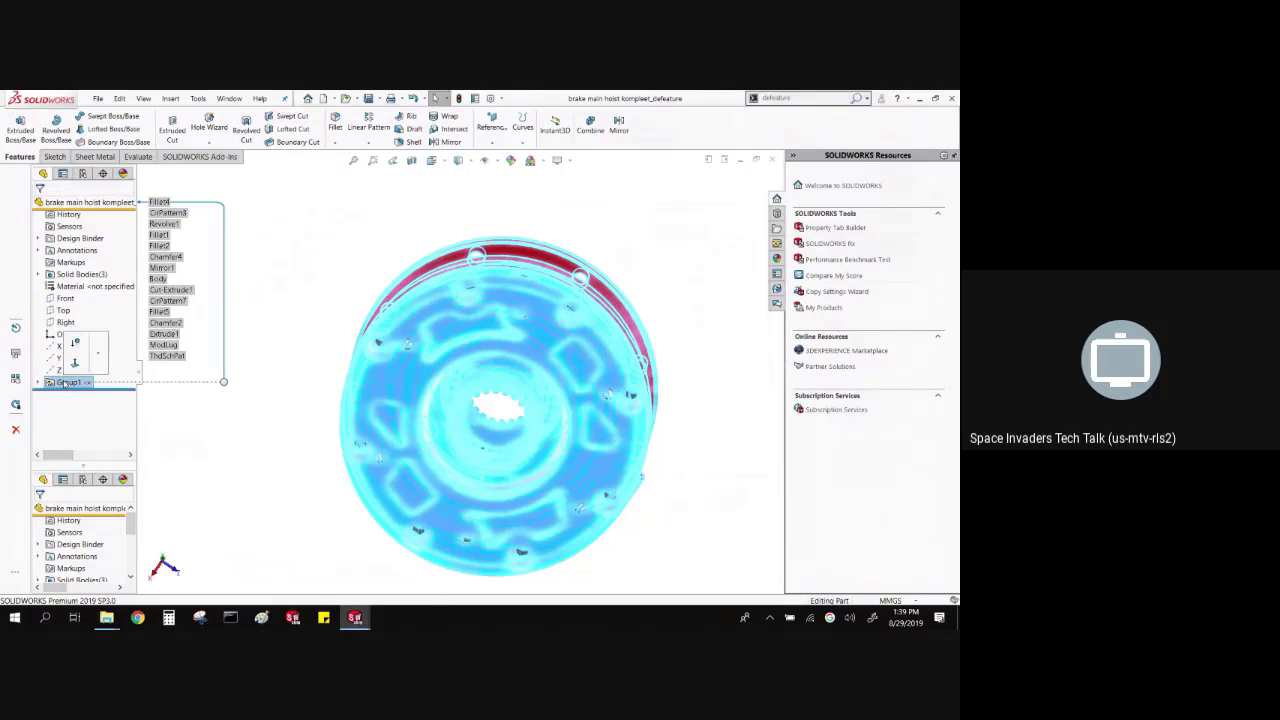
{"action": "left_click", "coordinate": [292, 376]}
{"action": "middle_click_drag", "start_coordinate": [289, 374], "coordinate": [220, 360]}
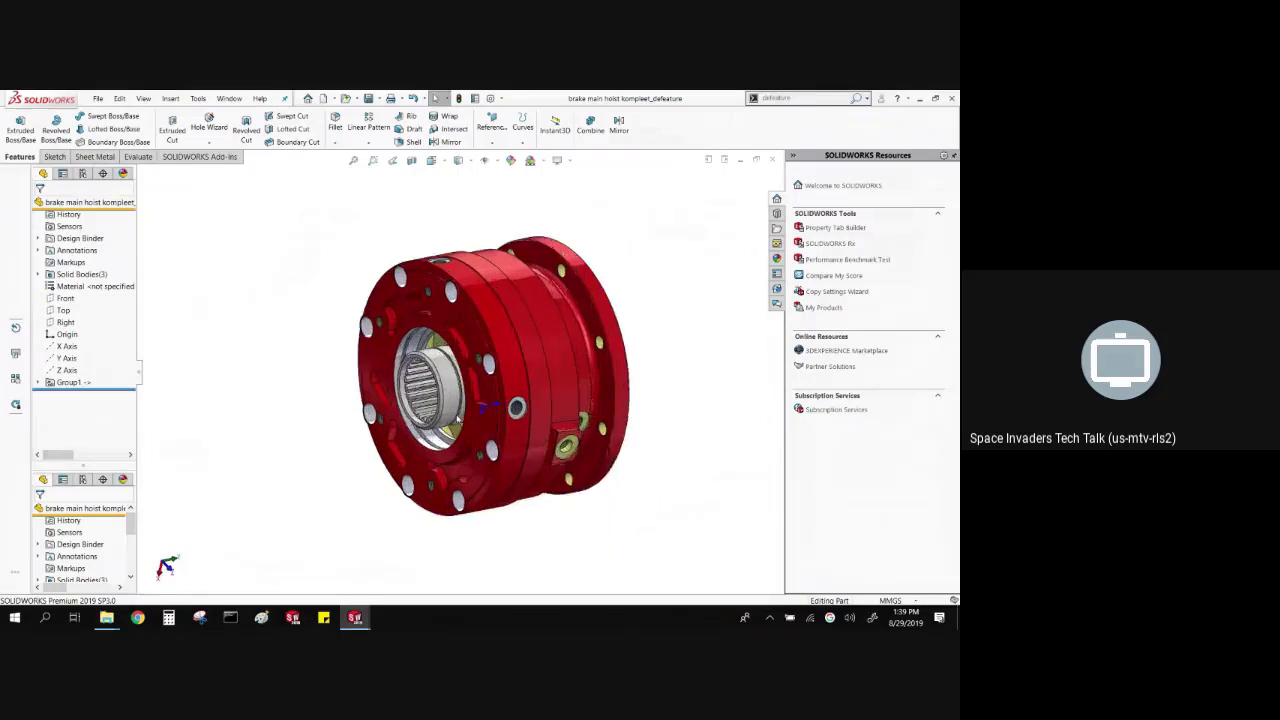
{"action": "scroll", "coordinate": [297, 367], "scroll_direction": "down", "scroll_amount": 2}
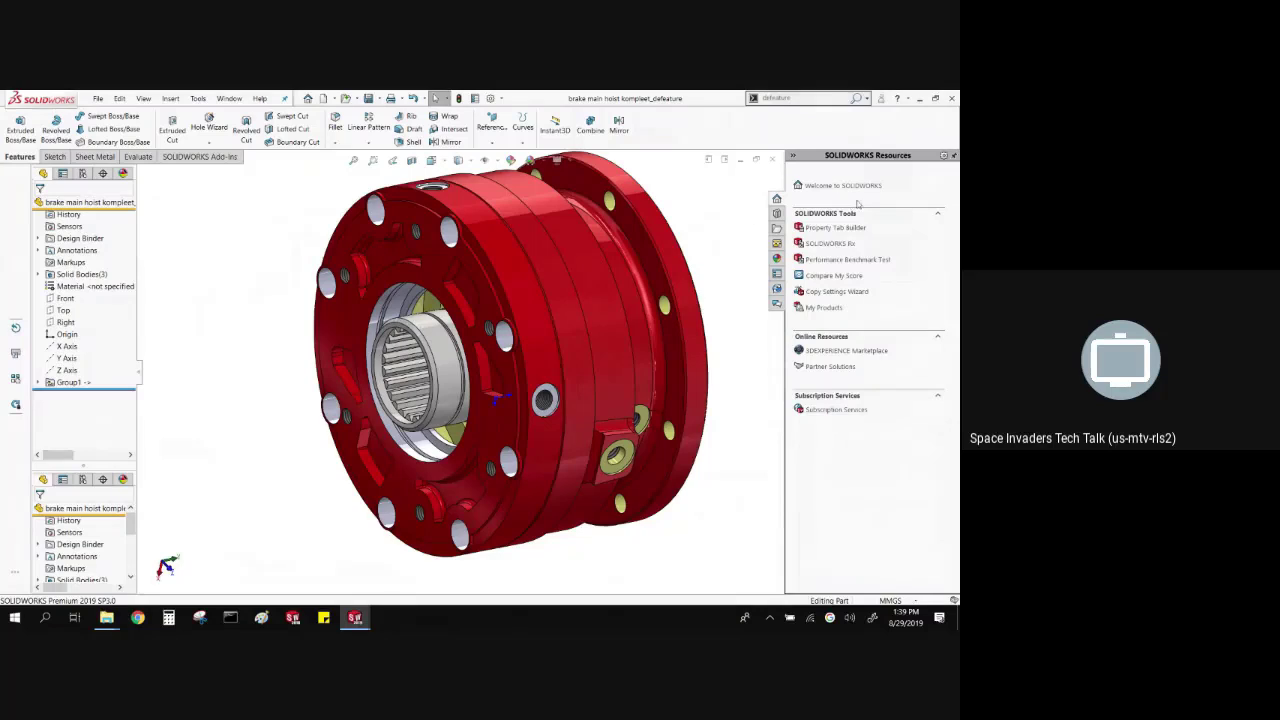
- Save the defeatured part and return to the 1600 2 HEAD-2H assembly, rebuilding it
{"action": "left_click", "coordinate": [369, 99]}
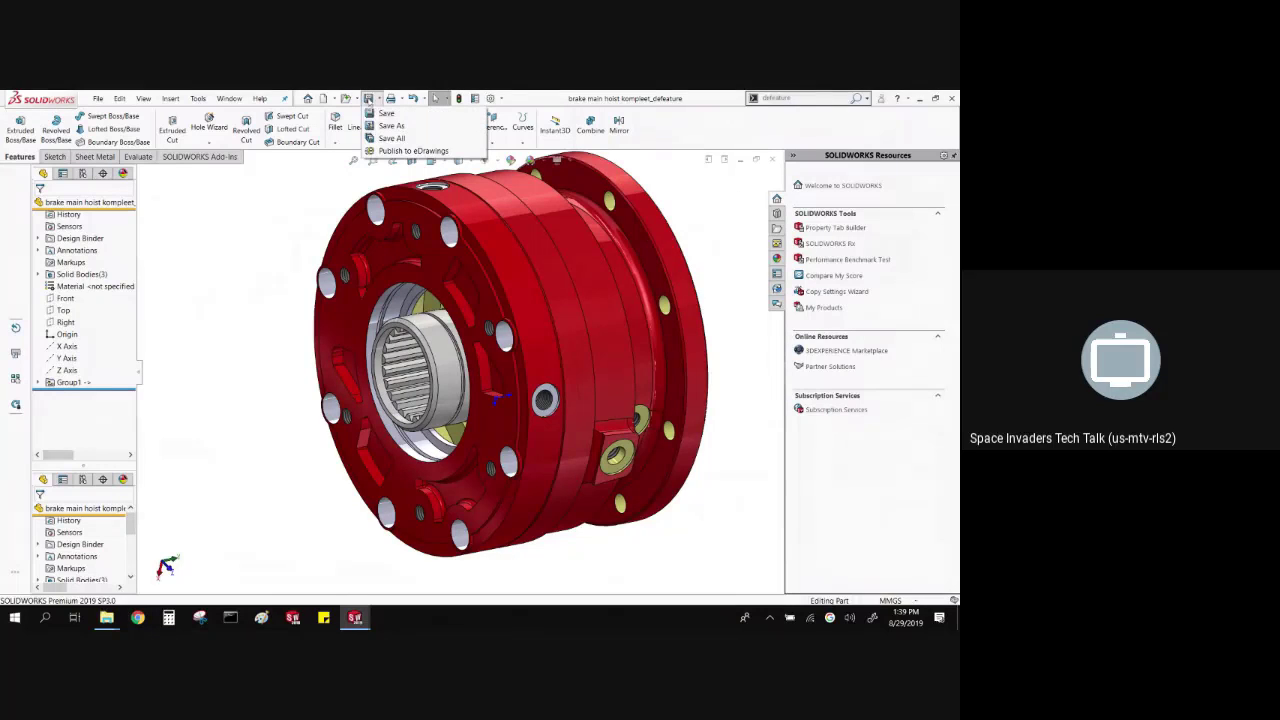
{"action": "left_click", "coordinate": [383, 113]}
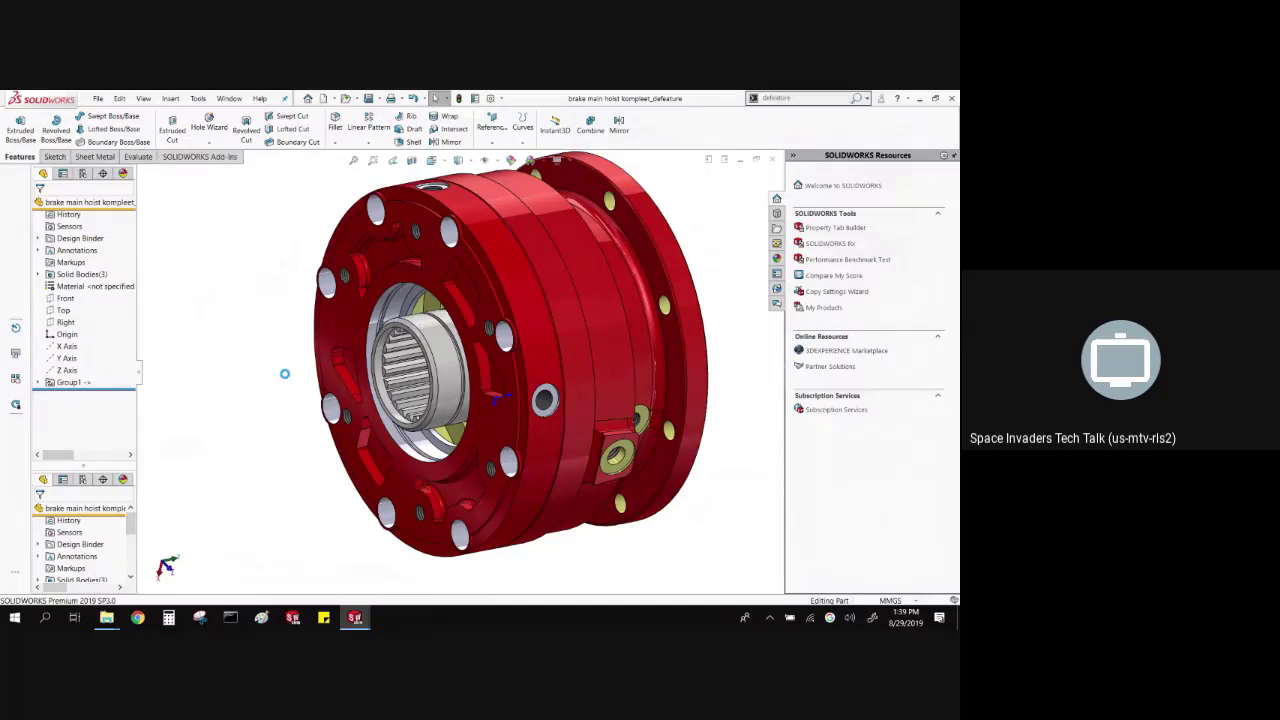
{"action": "key", "text": "ctrl+Tab"}
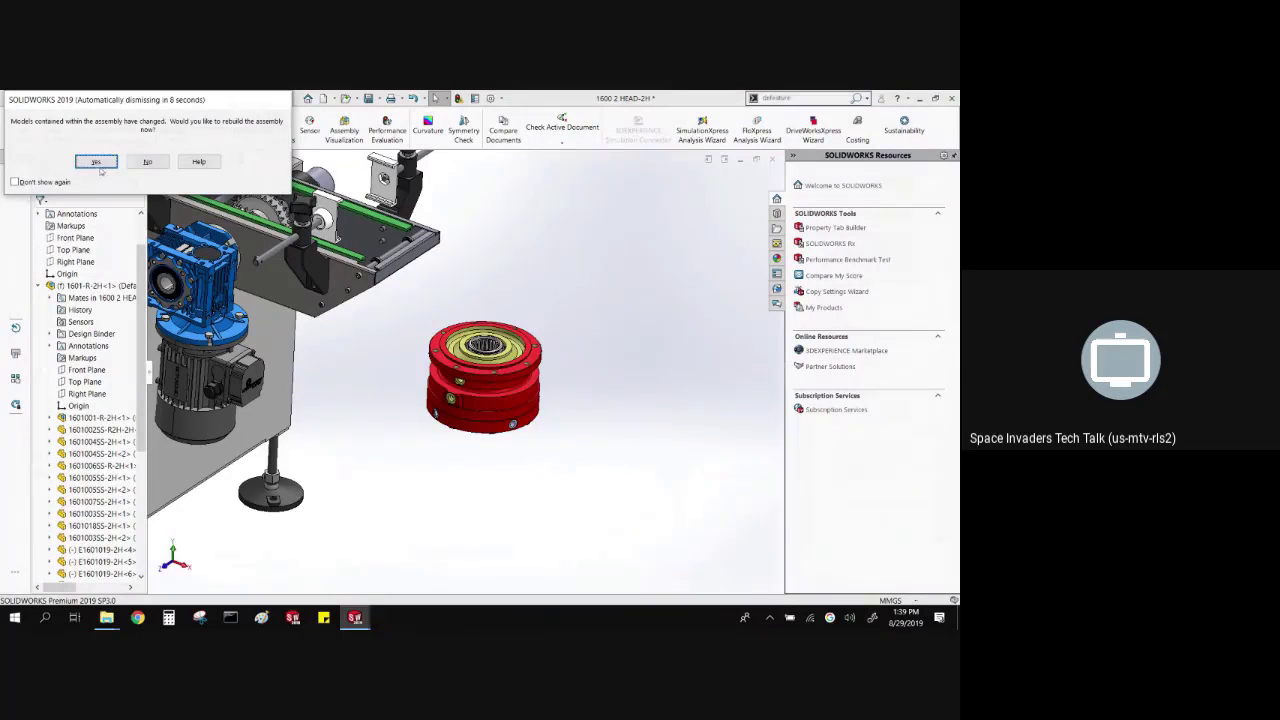
{"action": "left_click", "coordinate": [98, 163]}
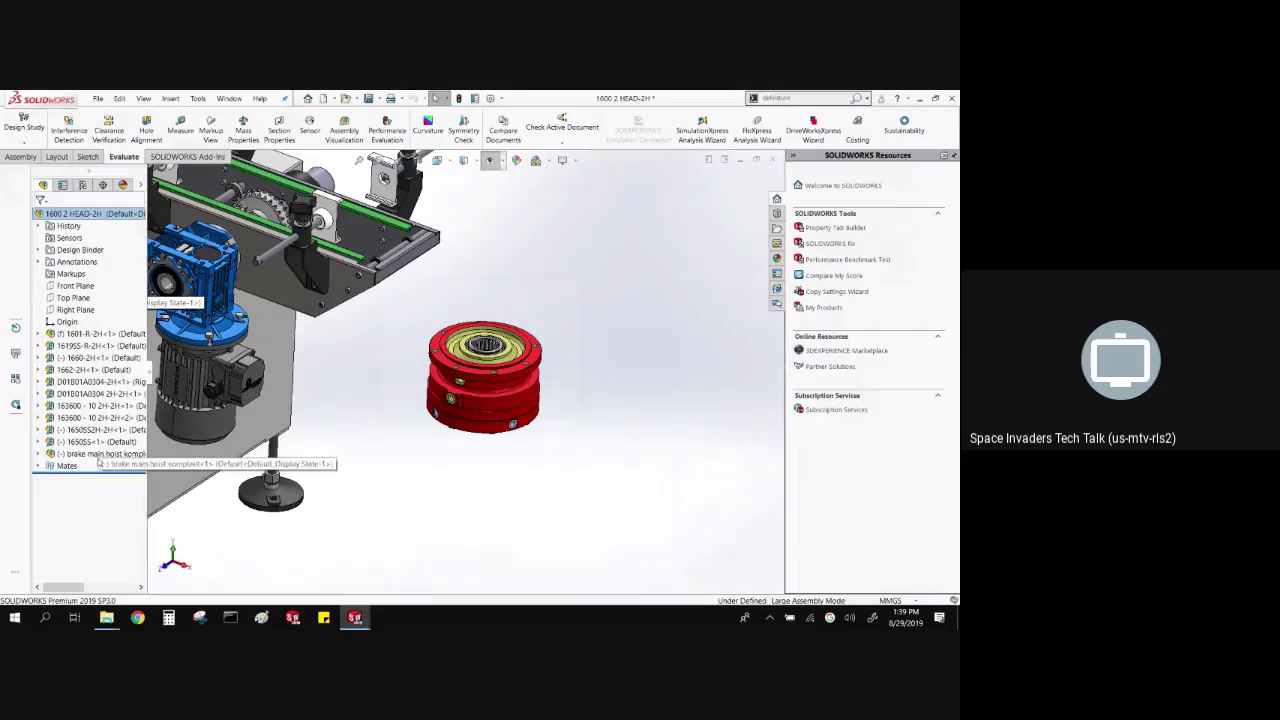
- Replace the brake main hoist kompleet component in 1600 2 HEAD-2H with the defeatured brake part
{"action": "right_click", "coordinate": [95, 455]}
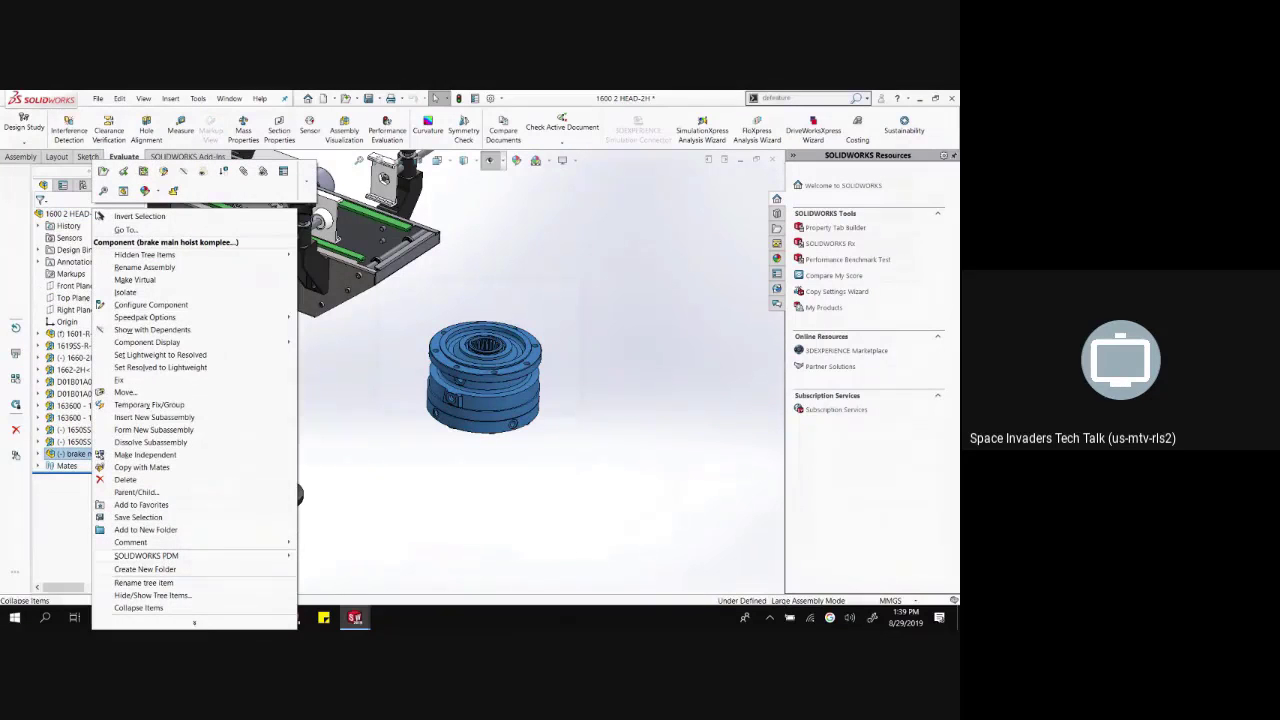
{"action": "left_click", "coordinate": [195, 622]}
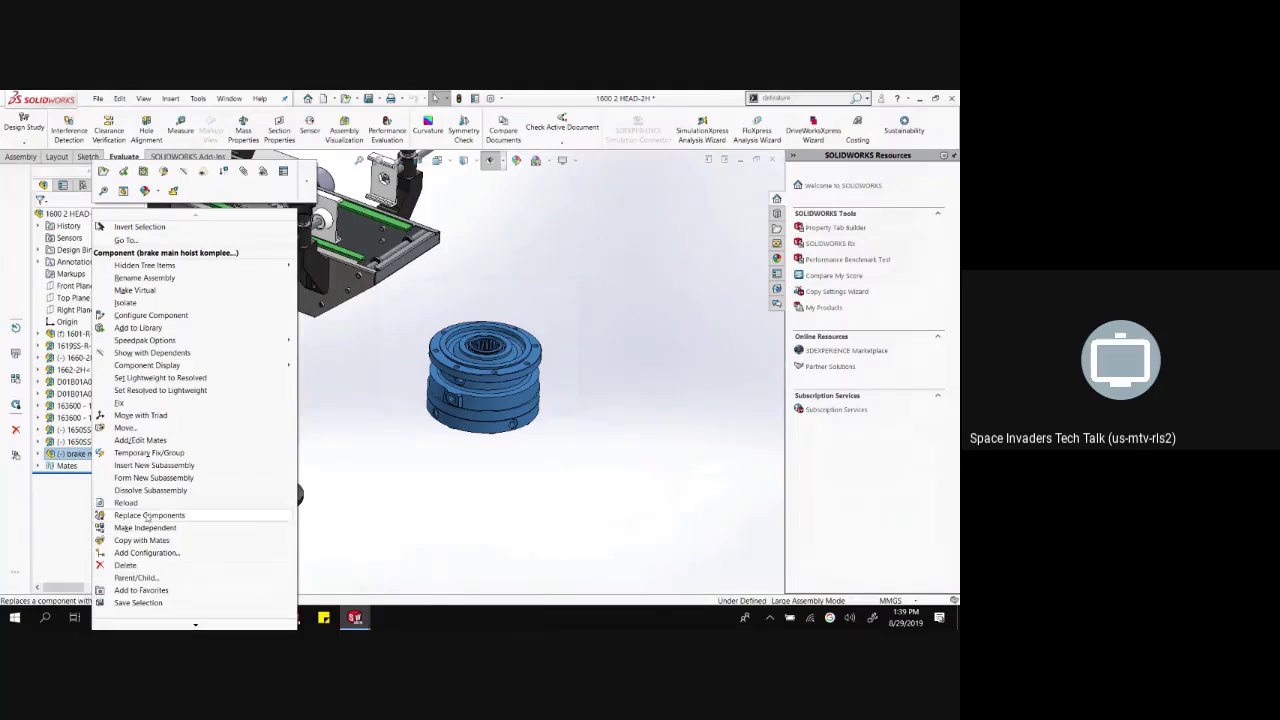
{"action": "left_click", "coordinate": [148, 516]}
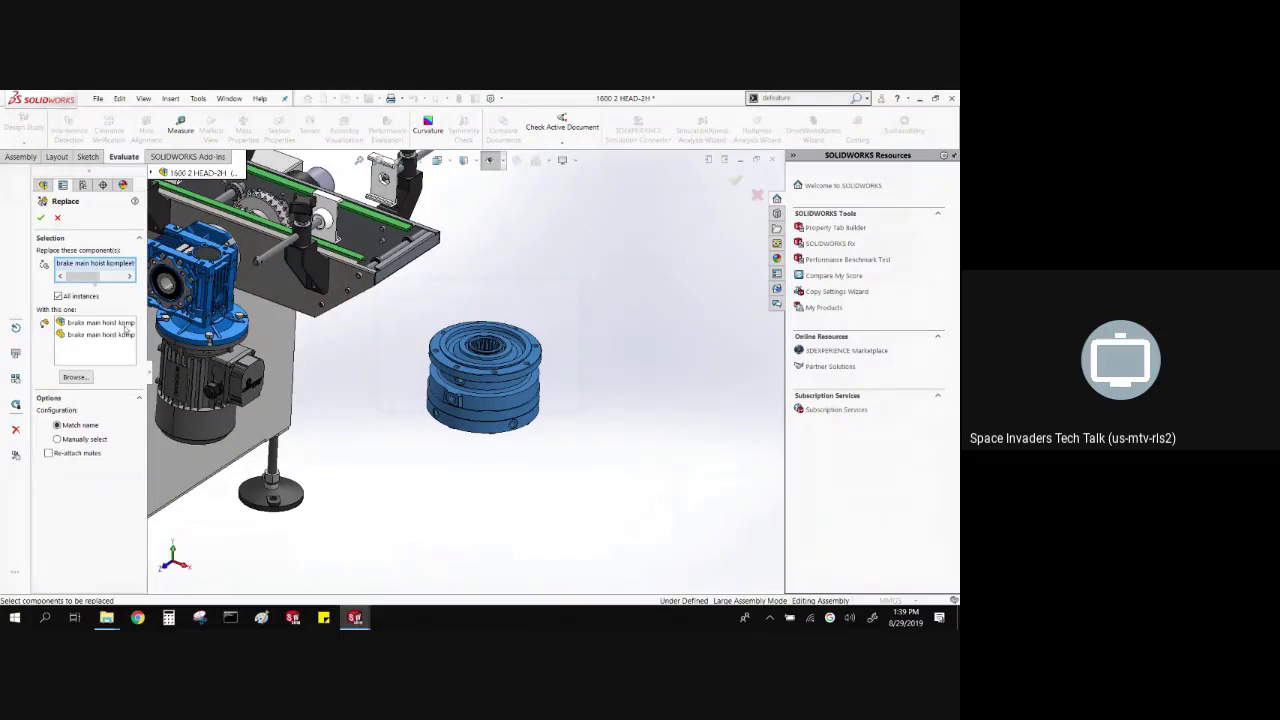
{"action": "left_click", "coordinate": [125, 334]}
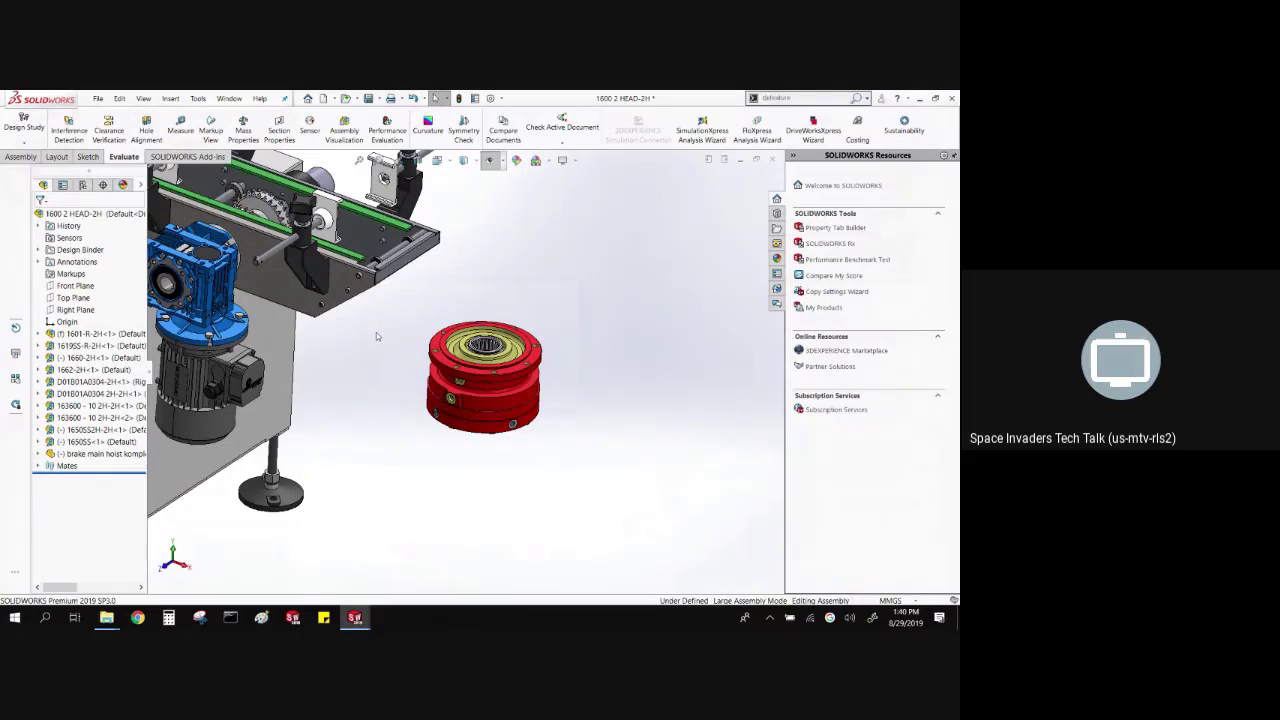
{"action": "scroll", "coordinate": [410, 370], "scroll_direction": "up", "scroll_amount": 4}
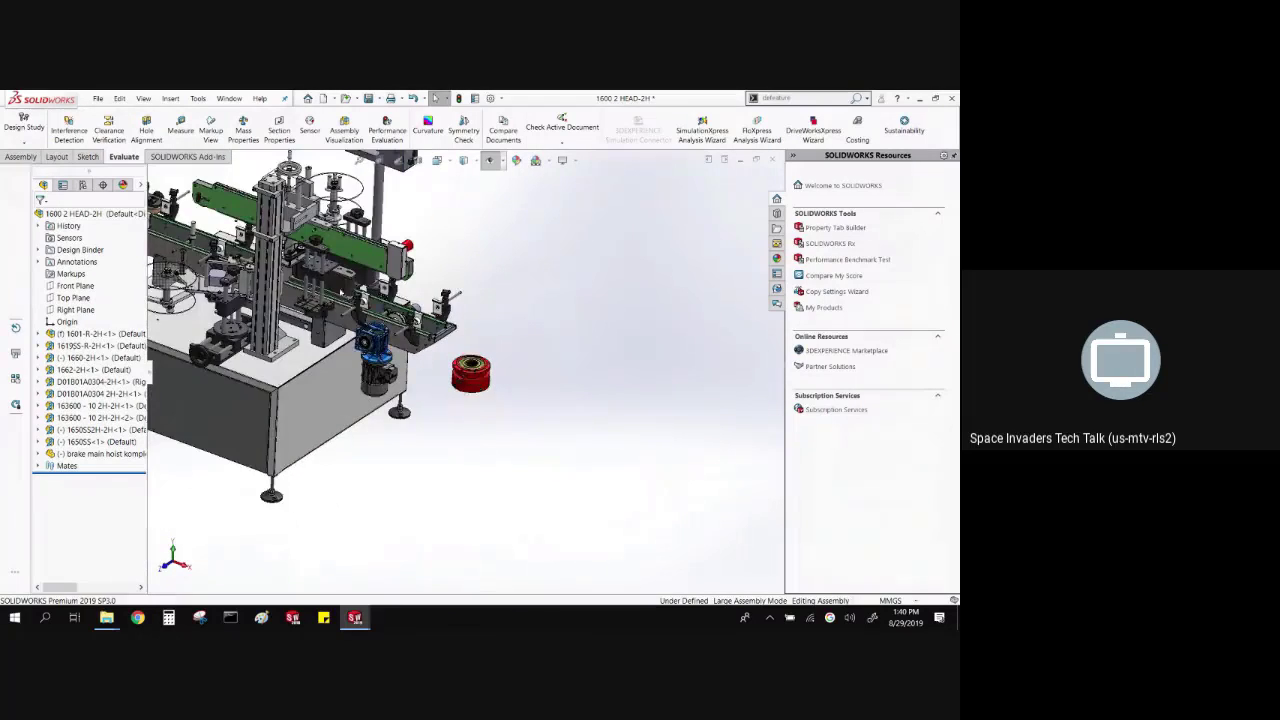
{"action": "scroll", "coordinate": [410, 370], "scroll_direction": "up", "scroll_amount": 3}
{"action": "scroll", "coordinate": [318, 258], "scroll_direction": "down", "scroll_amount": 3}
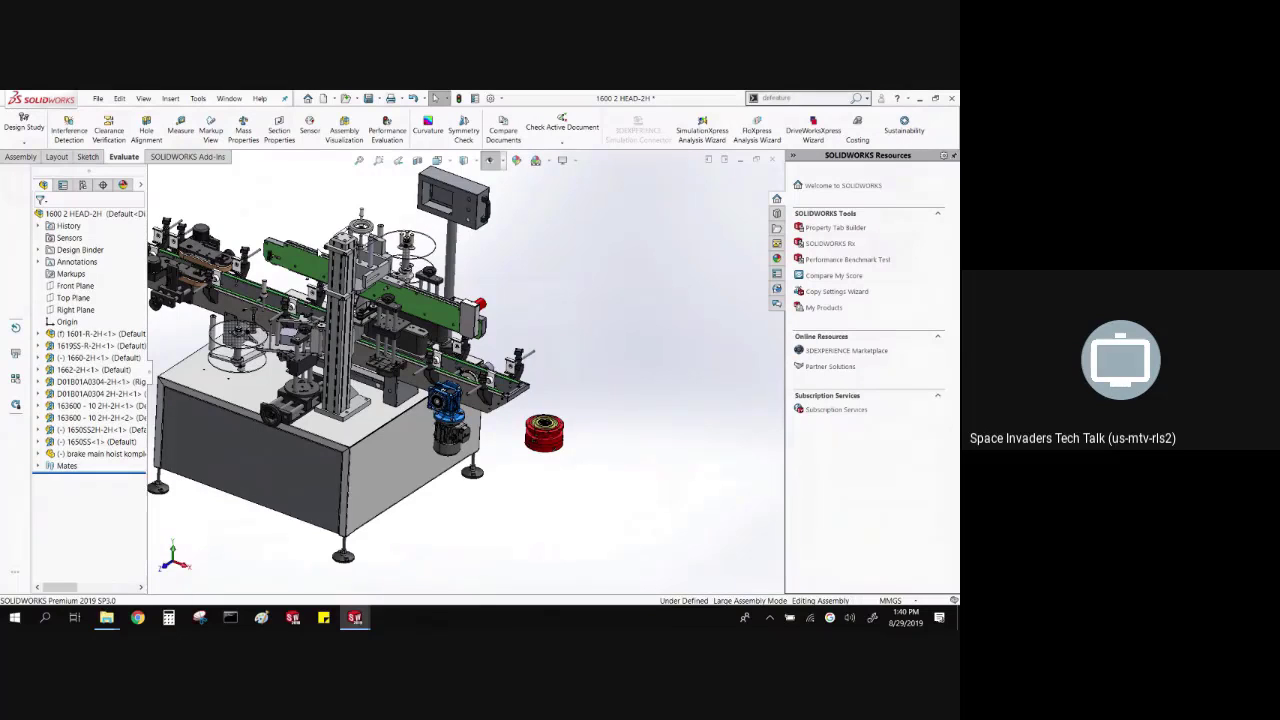
- Open the defeatured brake part from the assembly and edit its Group1 feature in context to reach the original brake assembly
{"action": "left_click", "coordinate": [119, 455]}
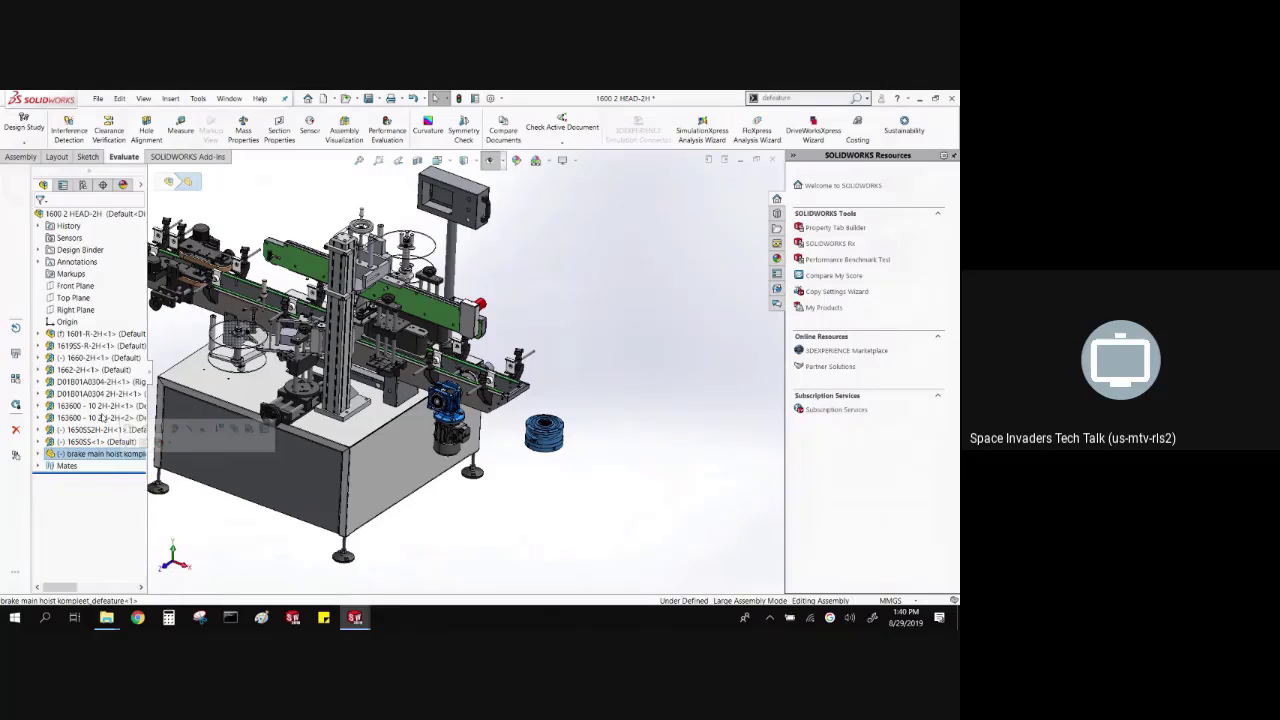
{"action": "right_click", "coordinate": [70, 458]}
{"action": "left_click", "coordinate": [717, 354]}
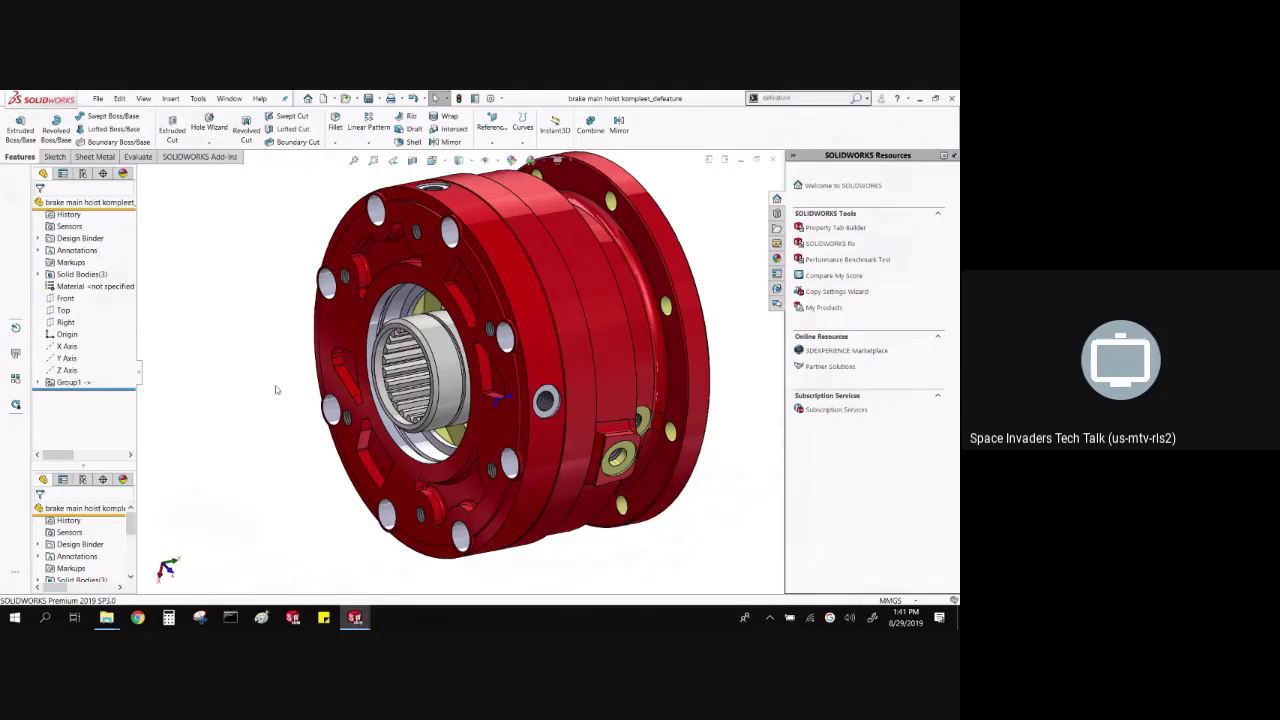
{"action": "right_click", "coordinate": [78, 383]}
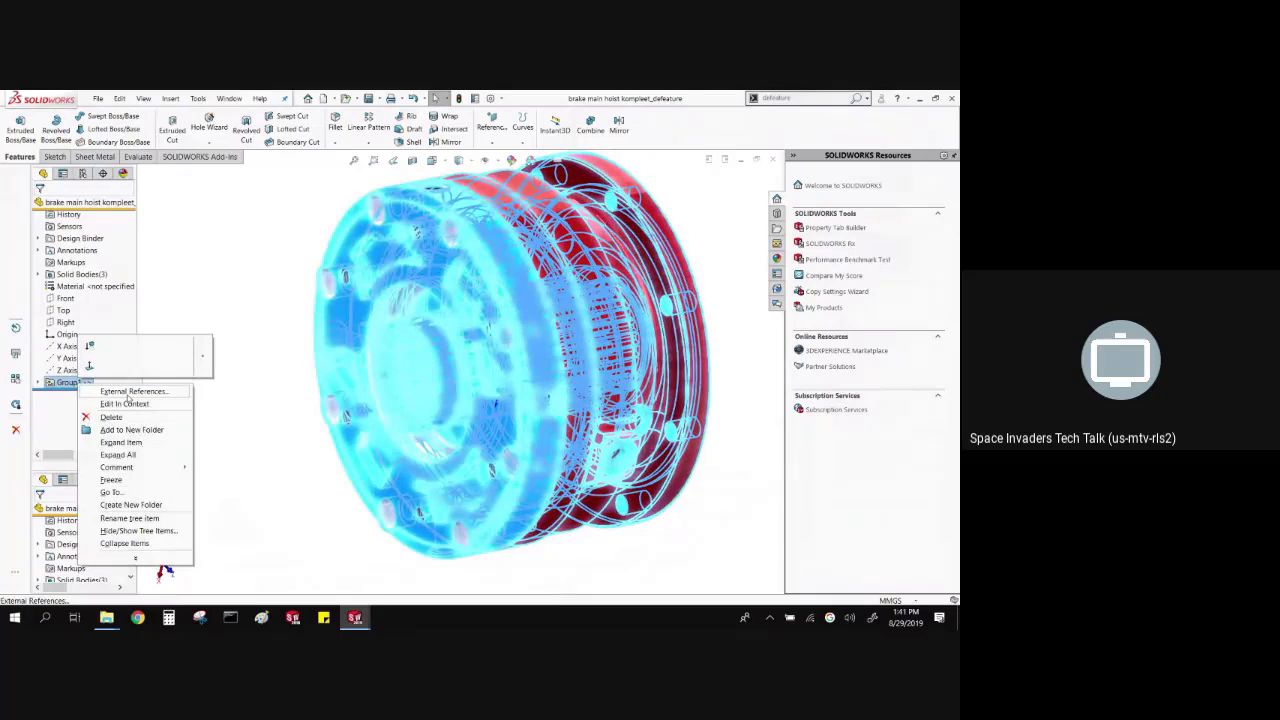
{"action": "left_click", "coordinate": [178, 404]}
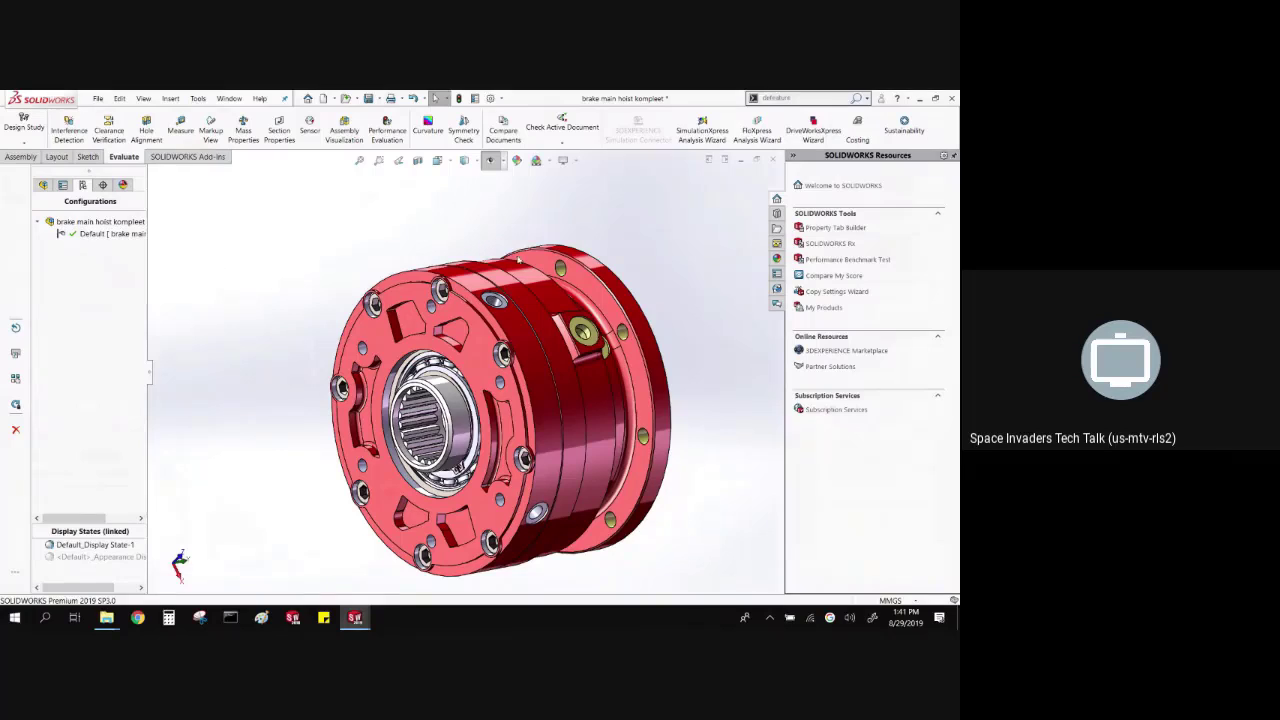
- Close the original brake assembly and the defeatured part without saving, returning to the 1600 2 HEAD-2H assembly
{"action": "left_click", "coordinate": [772, 160]}
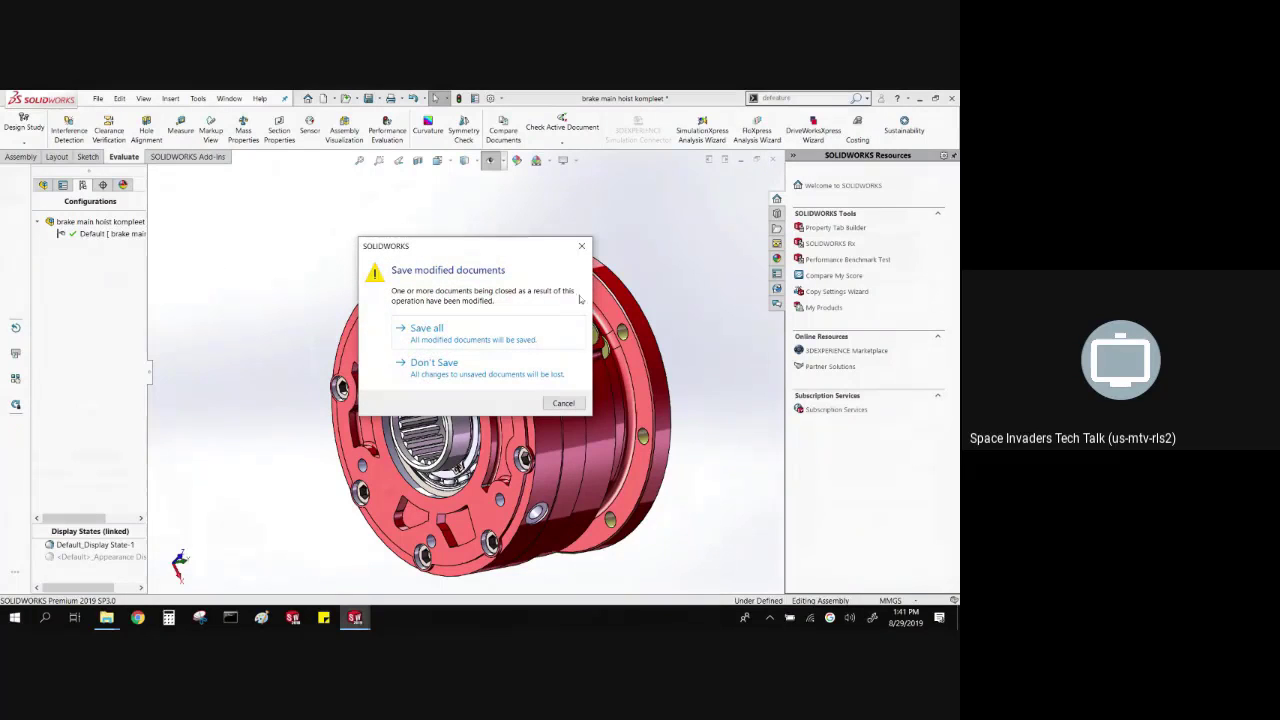
{"action": "left_click", "coordinate": [515, 372]}
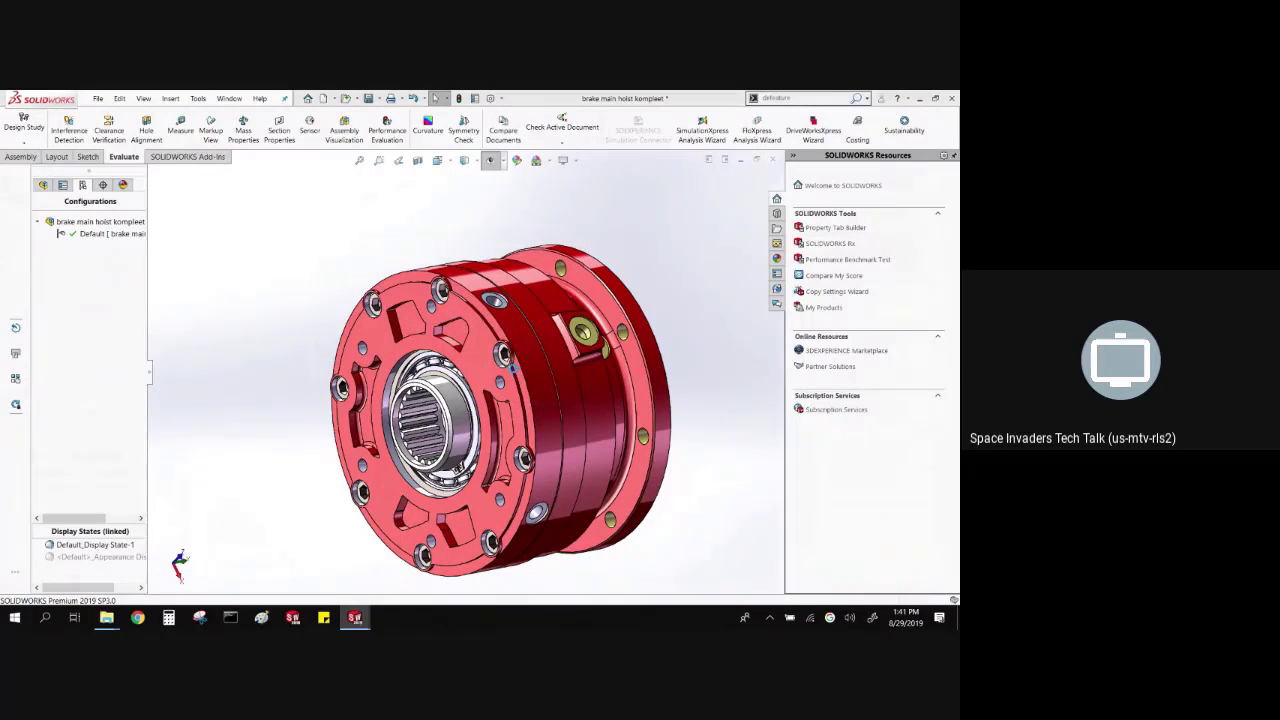
{"action": "left_click", "coordinate": [772, 160]}
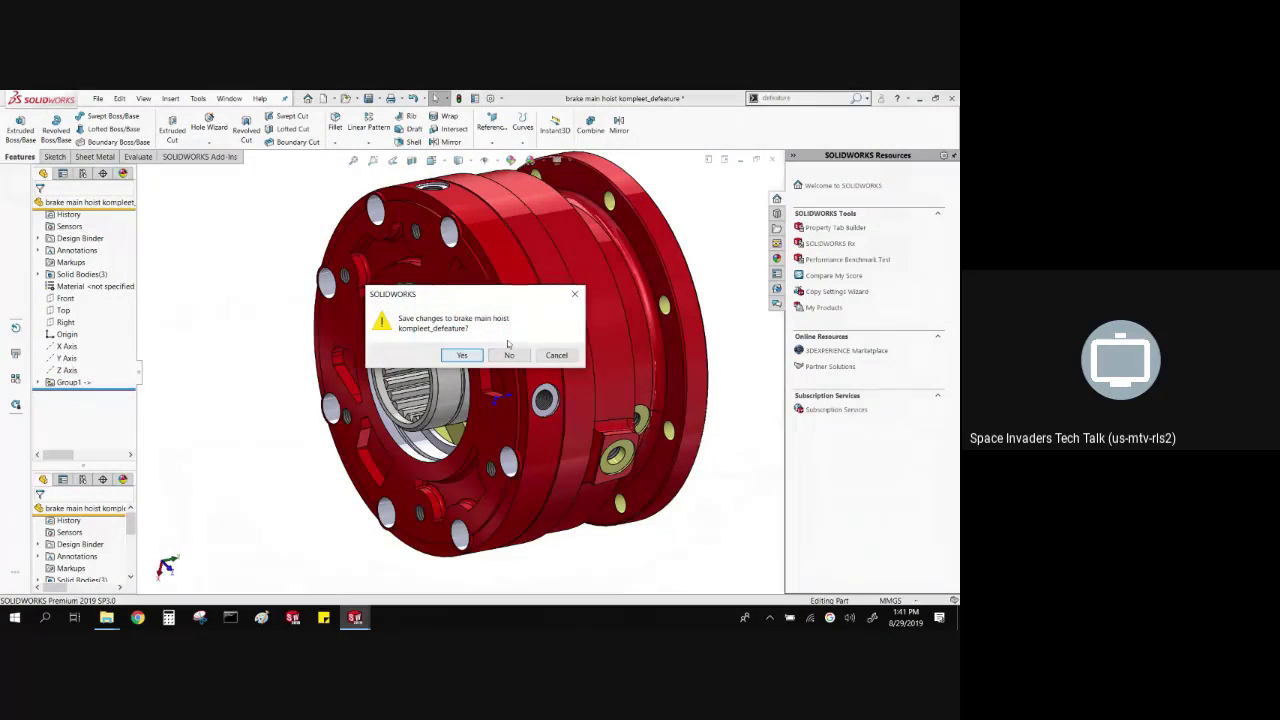
{"action": "left_click", "coordinate": [509, 355]}
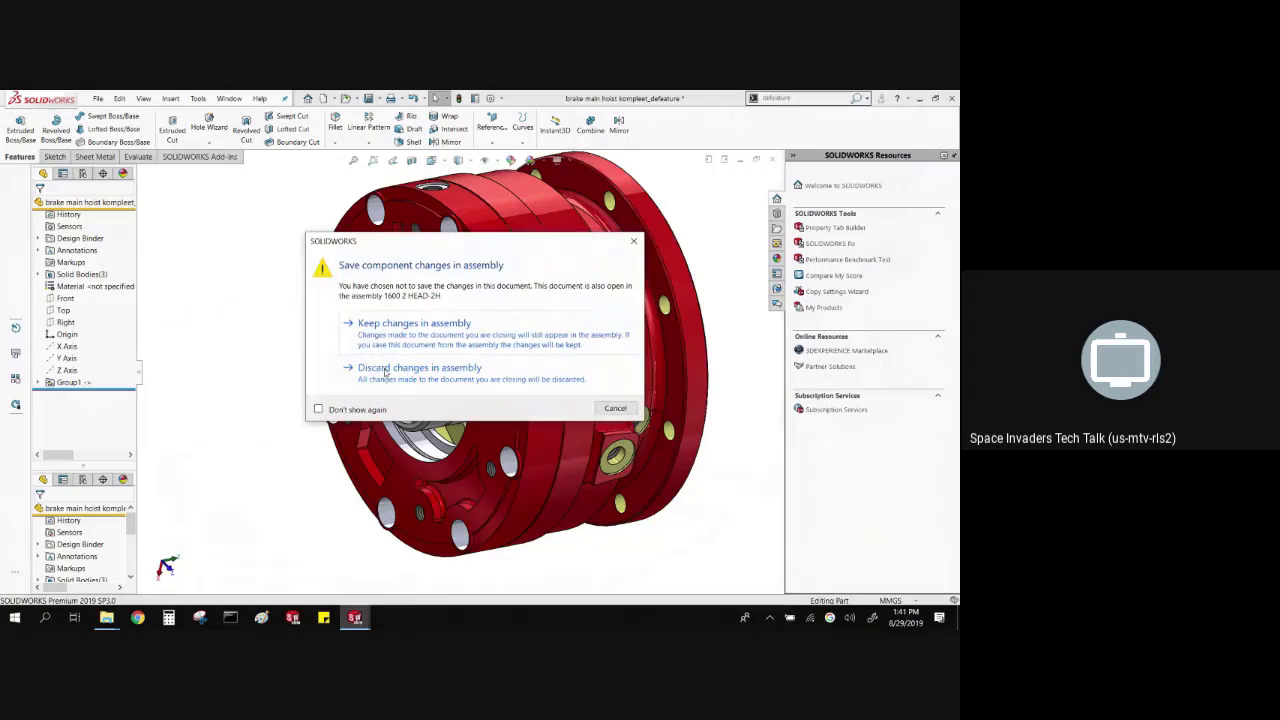
{"action": "left_click", "coordinate": [362, 338]}
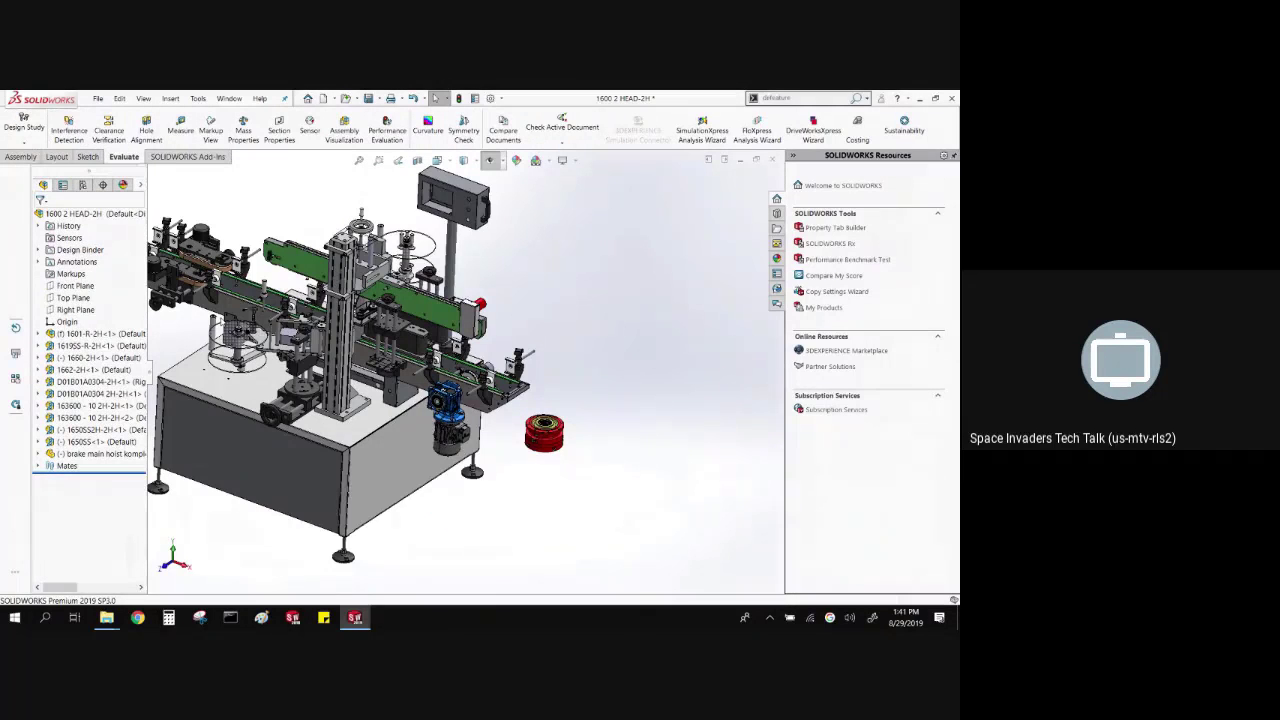
- Locate the 1660-2H subassembly at the end of the conveyor and open it in its own window
{"action": "scroll", "coordinate": [240, 322], "scroll_direction": "up", "scroll_amount": 3}
{"action": "scroll", "coordinate": [262, 322], "scroll_direction": "down", "scroll_amount": 6}
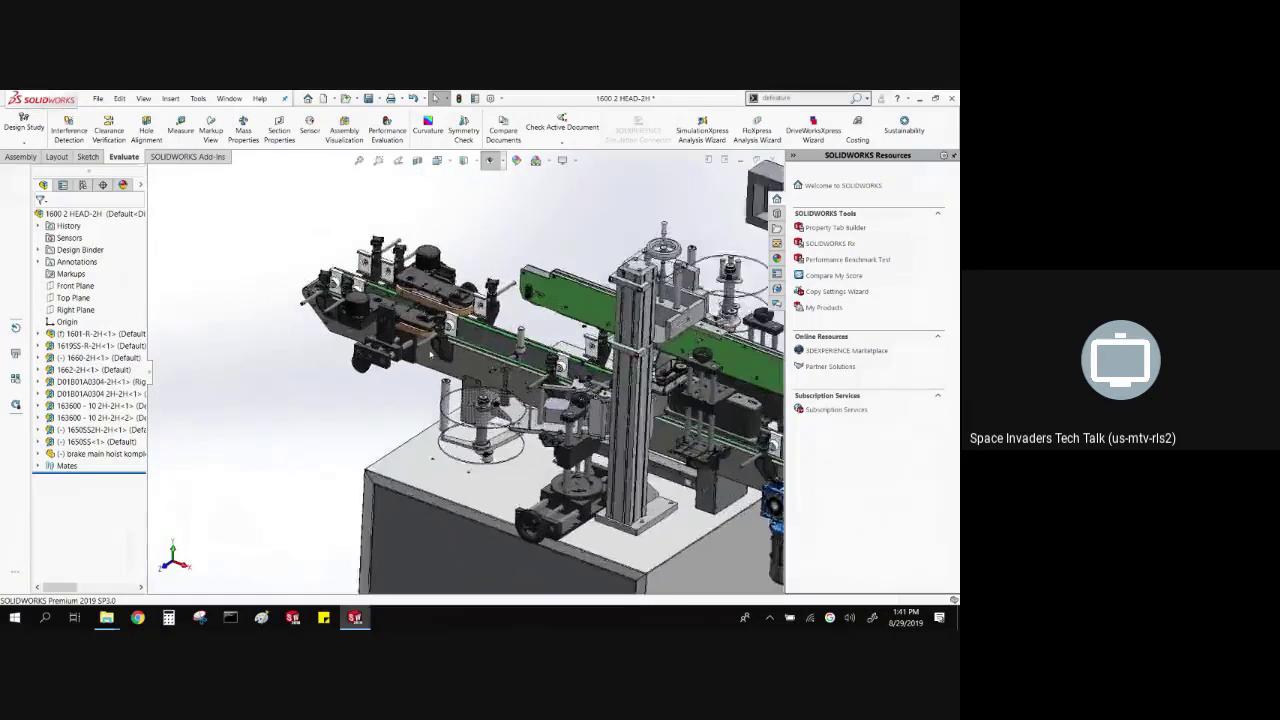
{"action": "scroll", "coordinate": [430, 353], "scroll_direction": "down", "scroll_amount": 4}
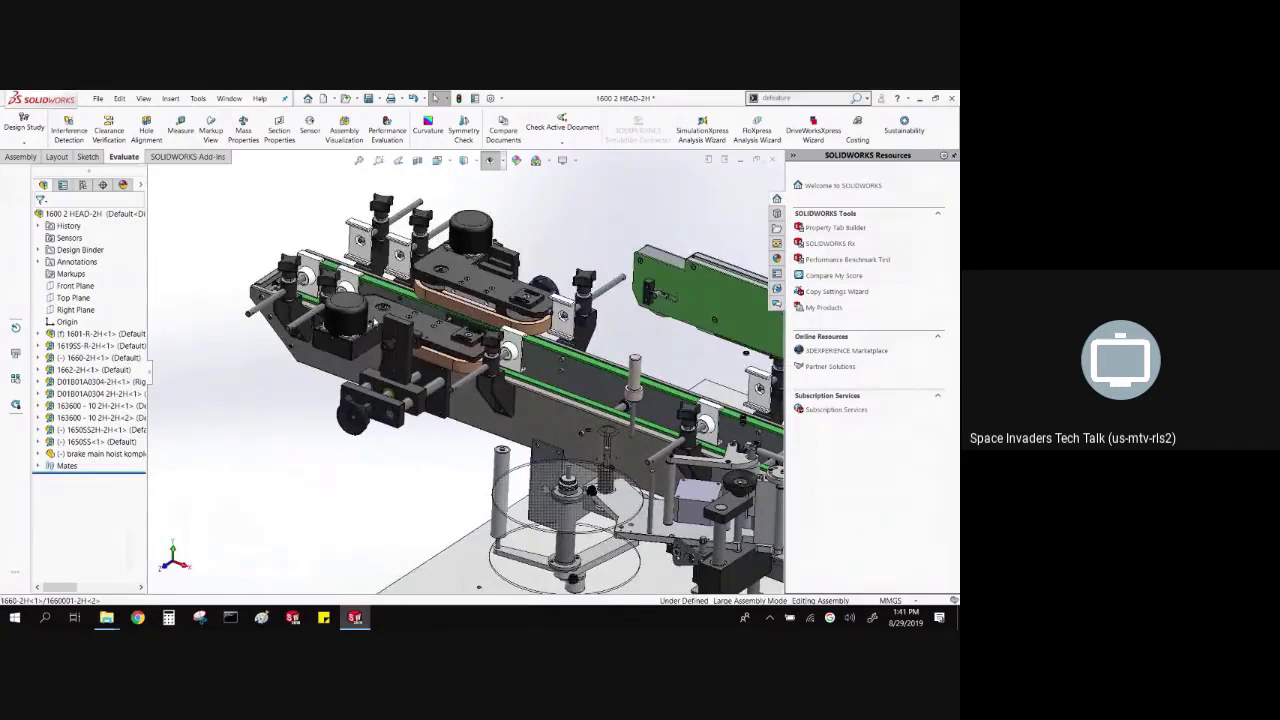
{"action": "left_click", "coordinate": [428, 338]}
{"action": "scroll", "coordinate": [38, 431], "scroll_direction": "up", "scroll_amount": 4}
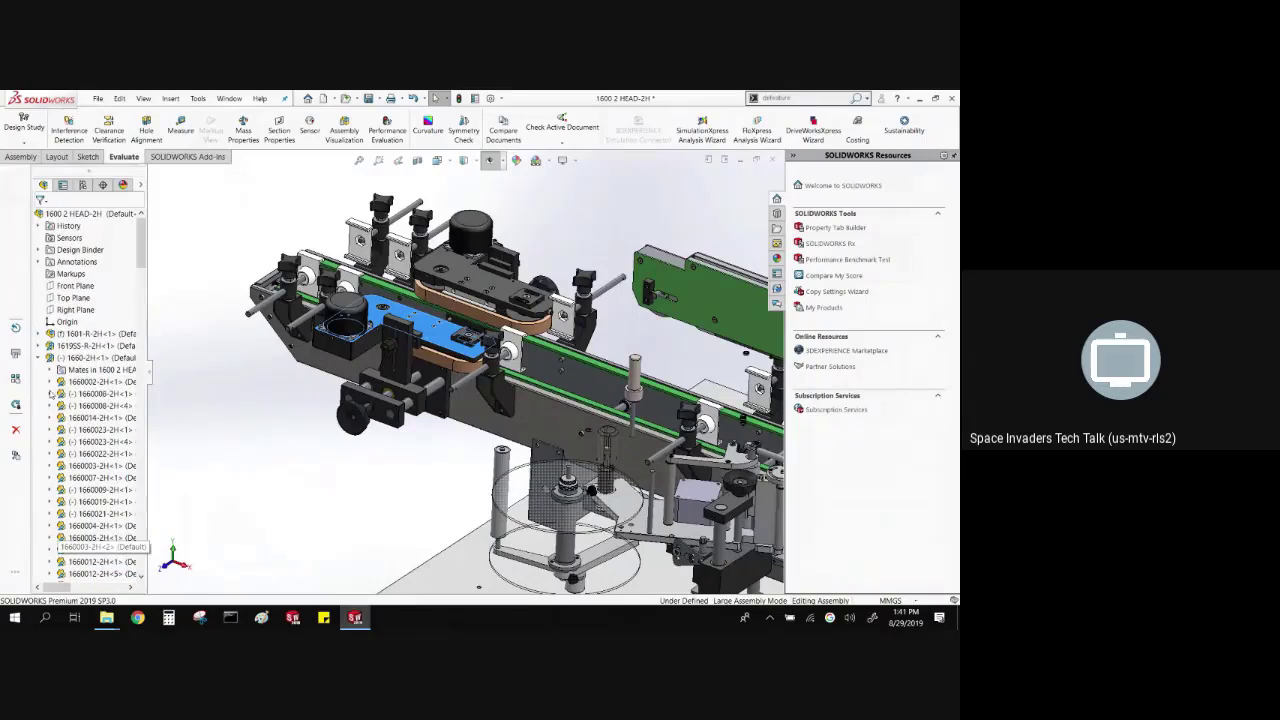
{"action": "left_click", "coordinate": [95, 357]}
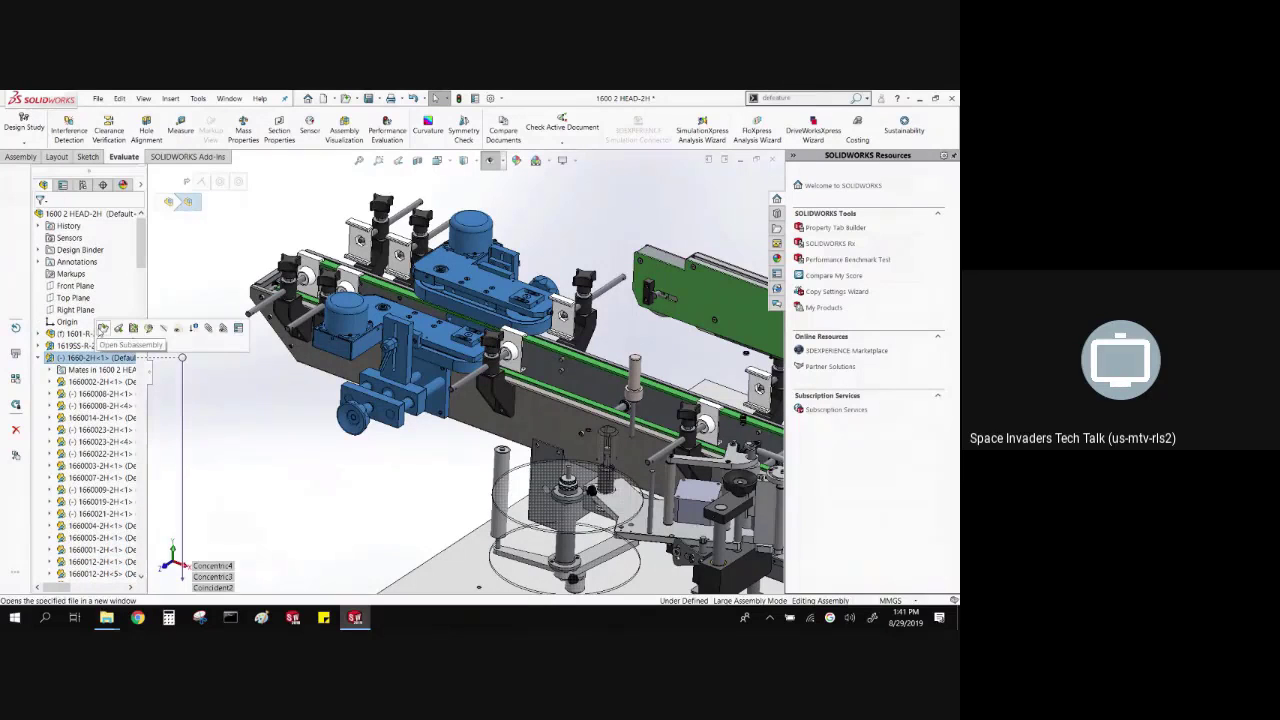
{"action": "left_click", "coordinate": [103, 343]}
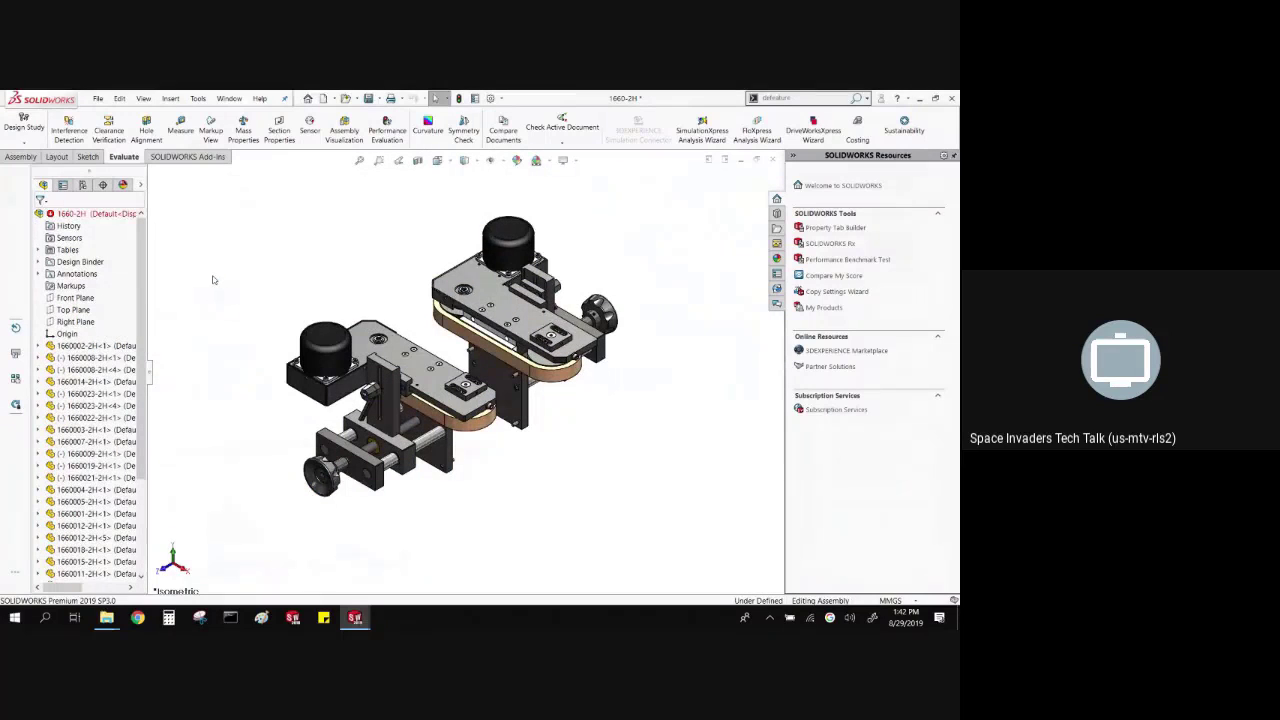
- Try to create an exploded view of 1660-2H with both stepper motors moved about 268 mm up along Y, accepting the brake save
{"action": "left_click", "coordinate": [83, 186]}
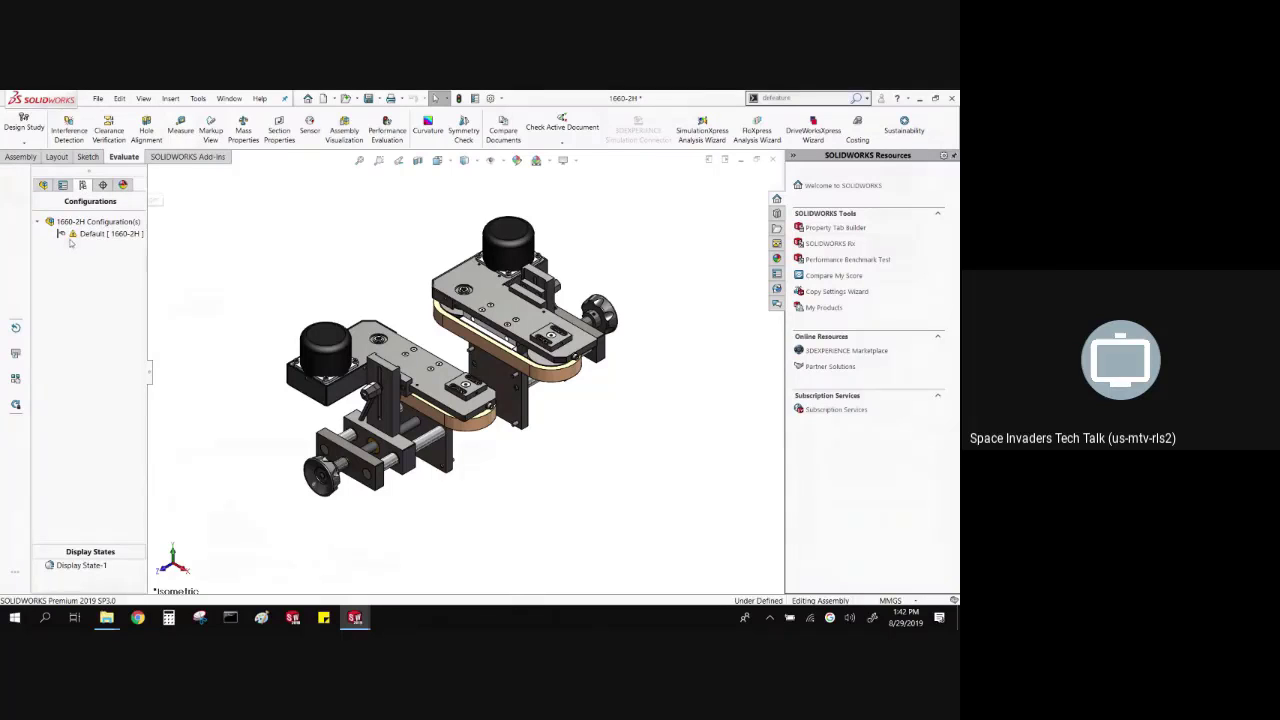
{"action": "left_click", "coordinate": [72, 236]}
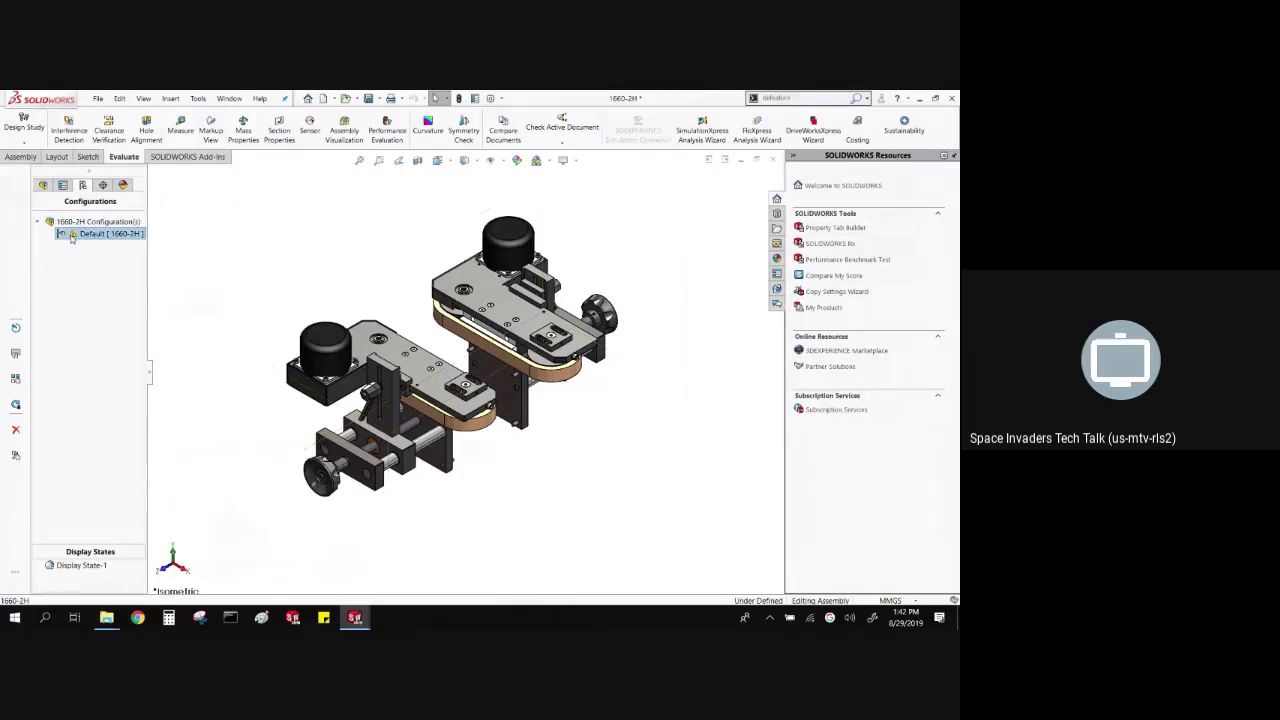
{"action": "left_click", "coordinate": [298, 237]}
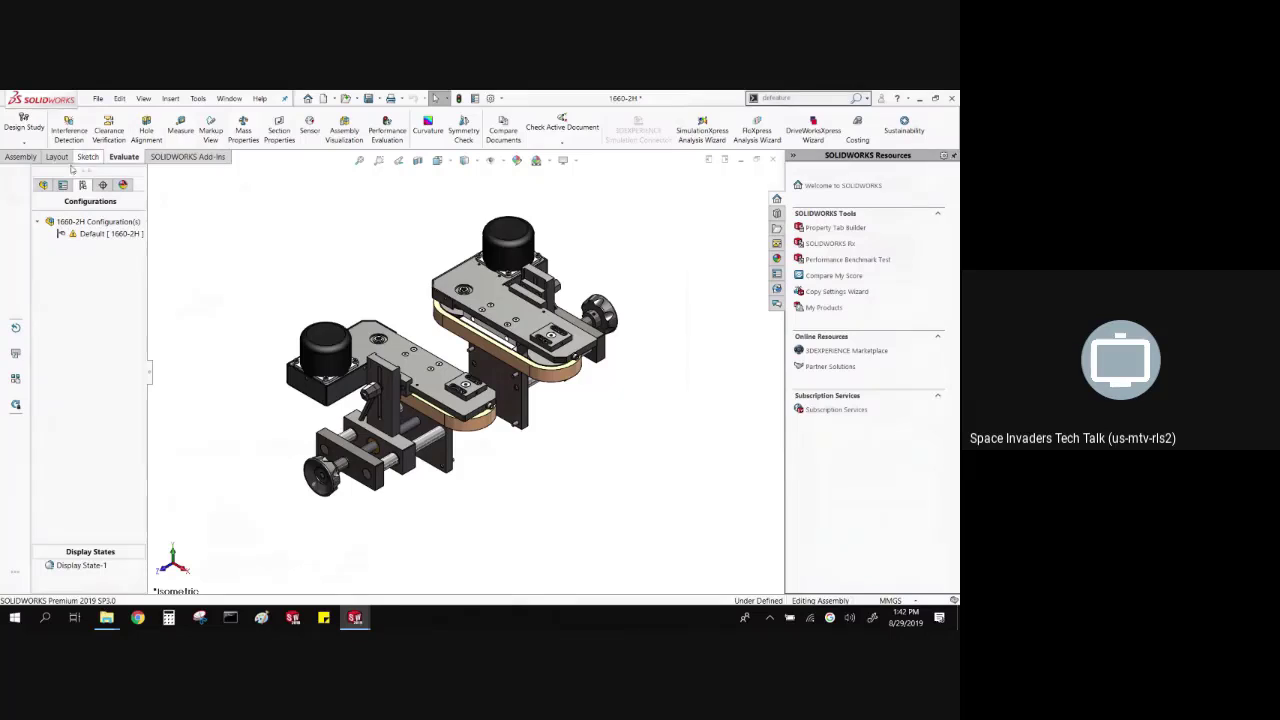
{"action": "left_click", "coordinate": [24, 157]}
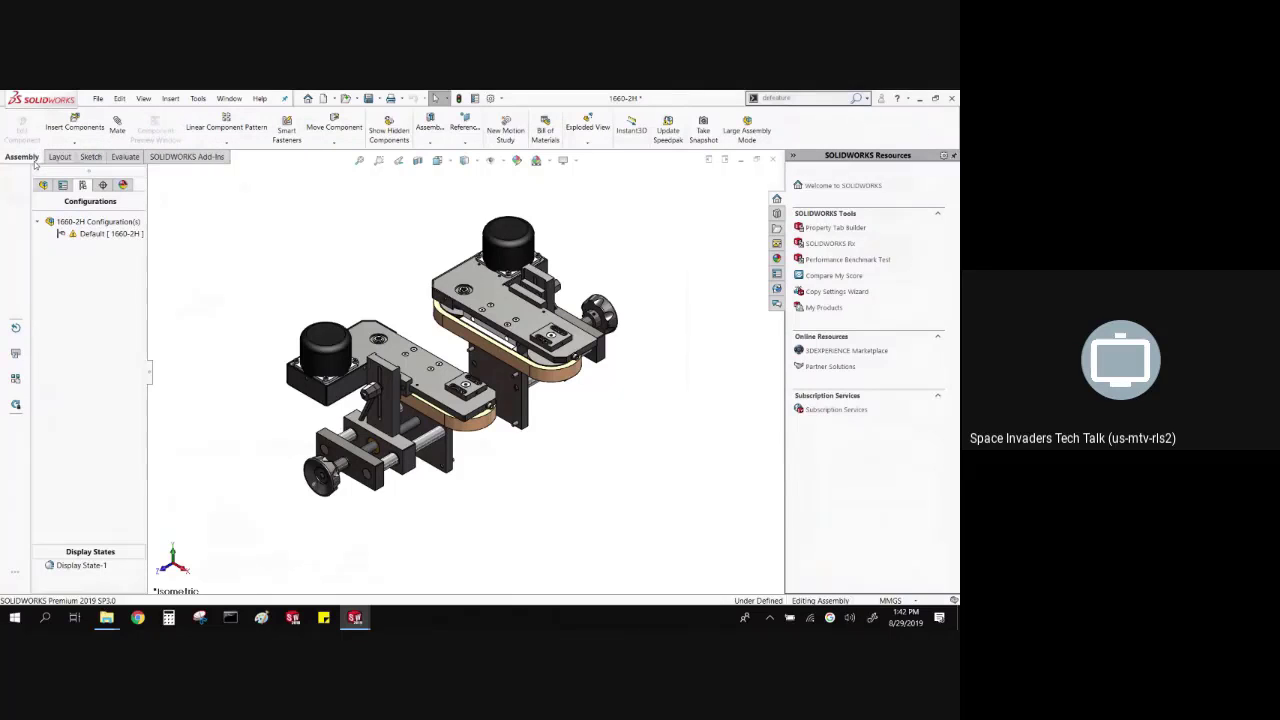
{"action": "left_click", "coordinate": [587, 127]}
{"action": "left_click", "coordinate": [512, 237]}
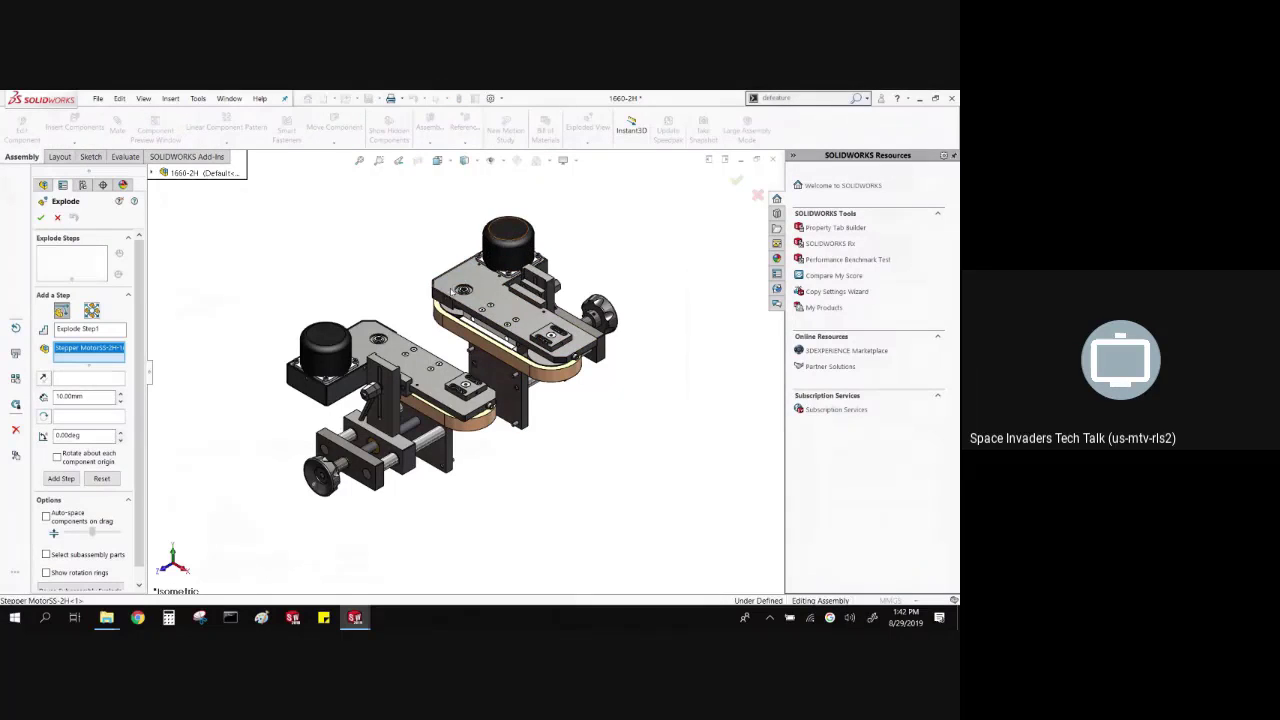
{"action": "left_click", "coordinate": [322, 331]}
{"action": "middle_click_drag", "start_coordinate": [322, 331], "coordinate": [363, 263]}
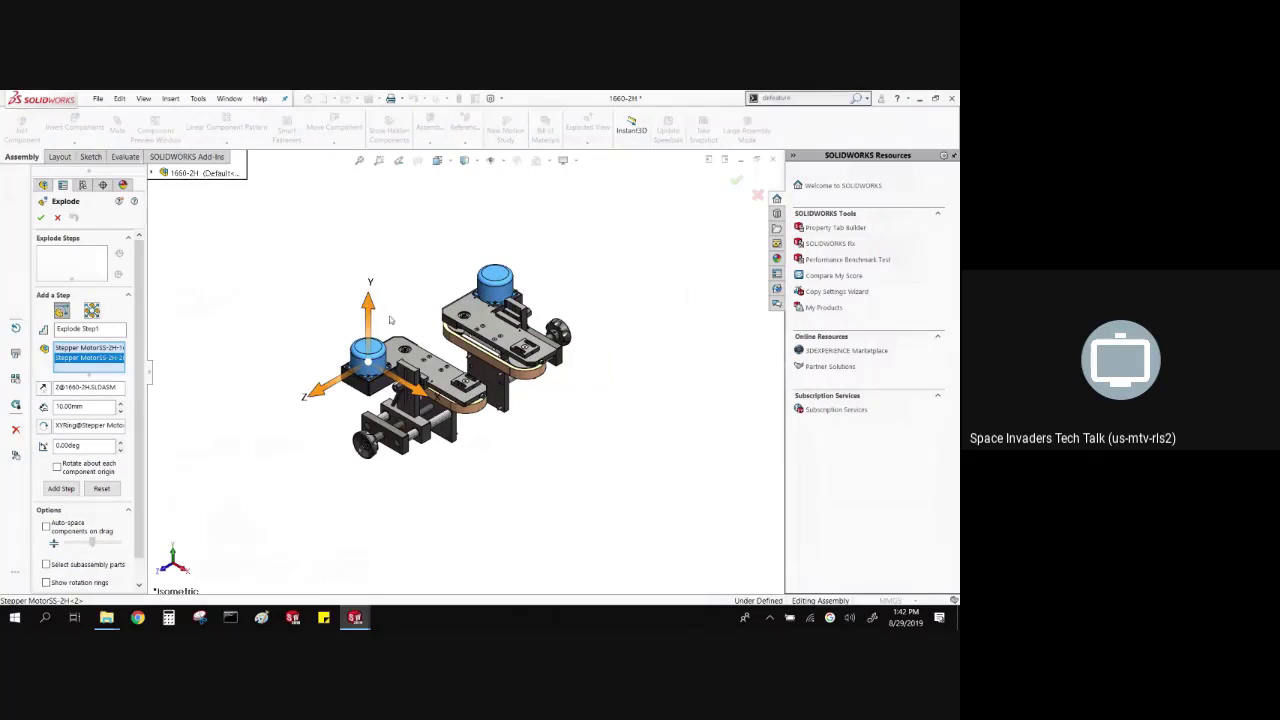
{"action": "left_click_drag", "start_coordinate": [369, 300], "coordinate": [369, 225]}
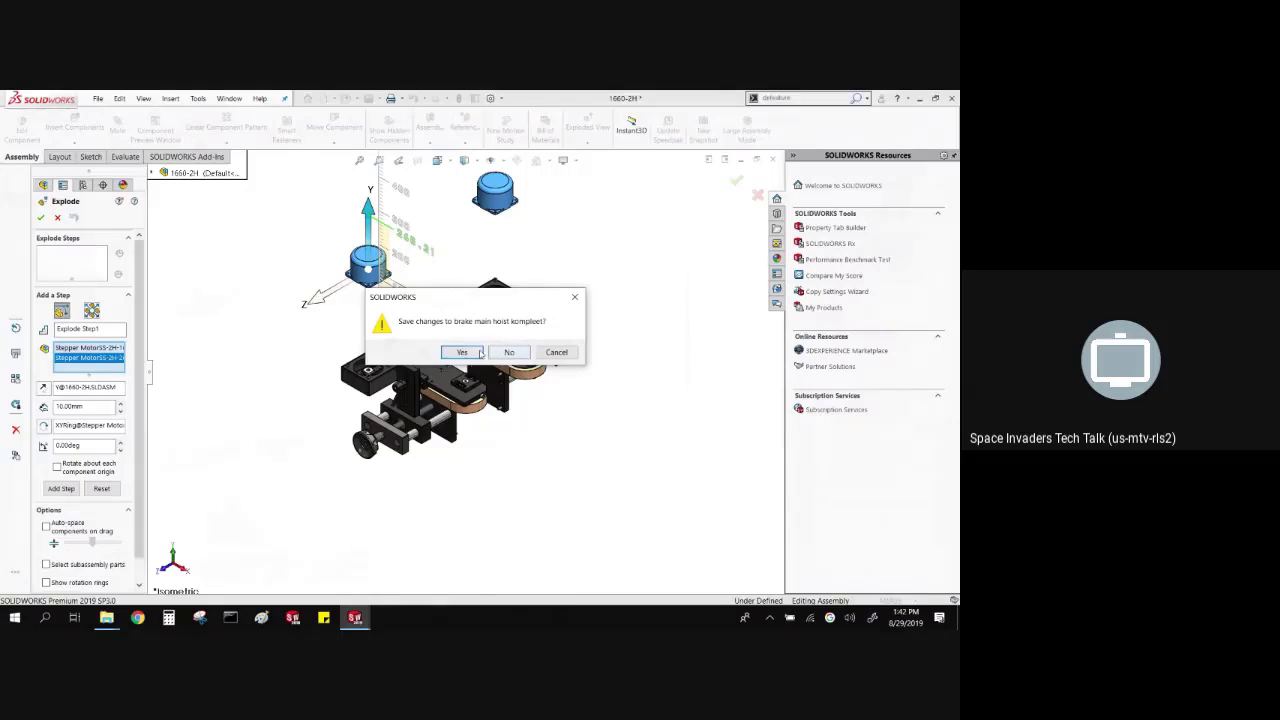
{"action": "left_click", "coordinate": [462, 352]}
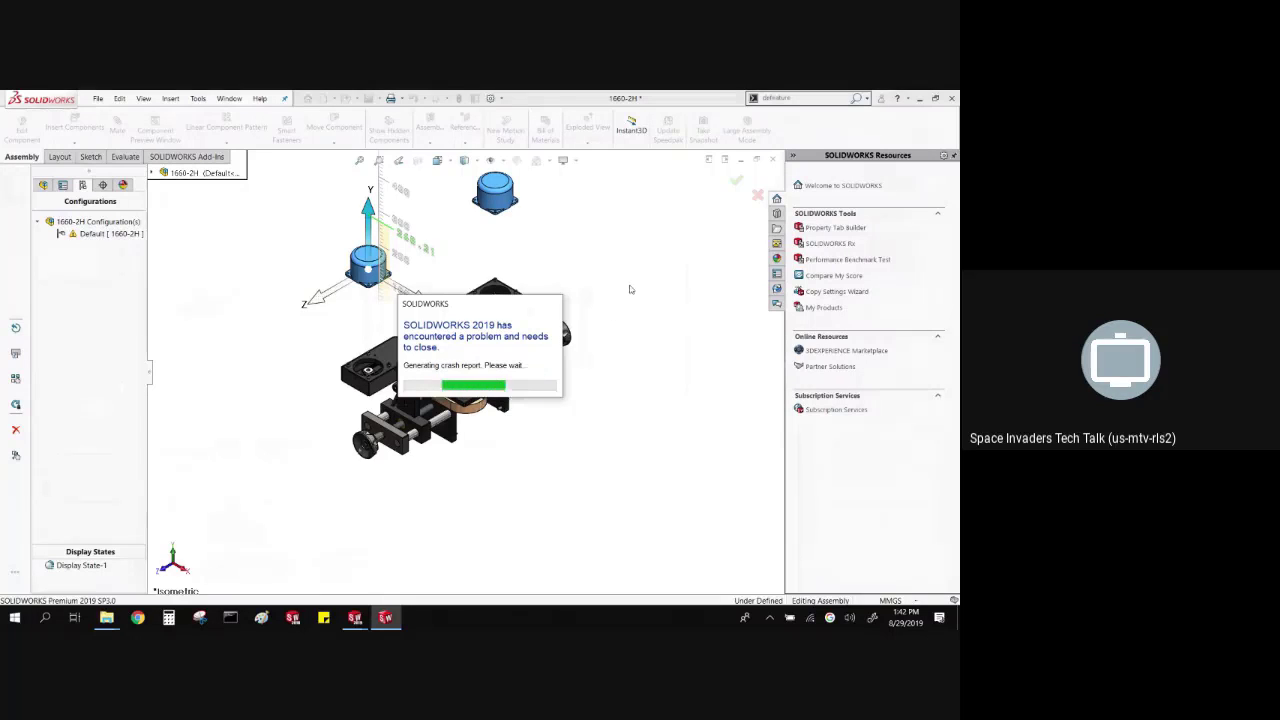
- Close the crashed SOLIDWORKS session, dismiss its error report and relaunch SOLIDWORKS 2019
{"action": "right_click", "coordinate": [385, 617]}
{"action": "left_click", "coordinate": [353, 590]}
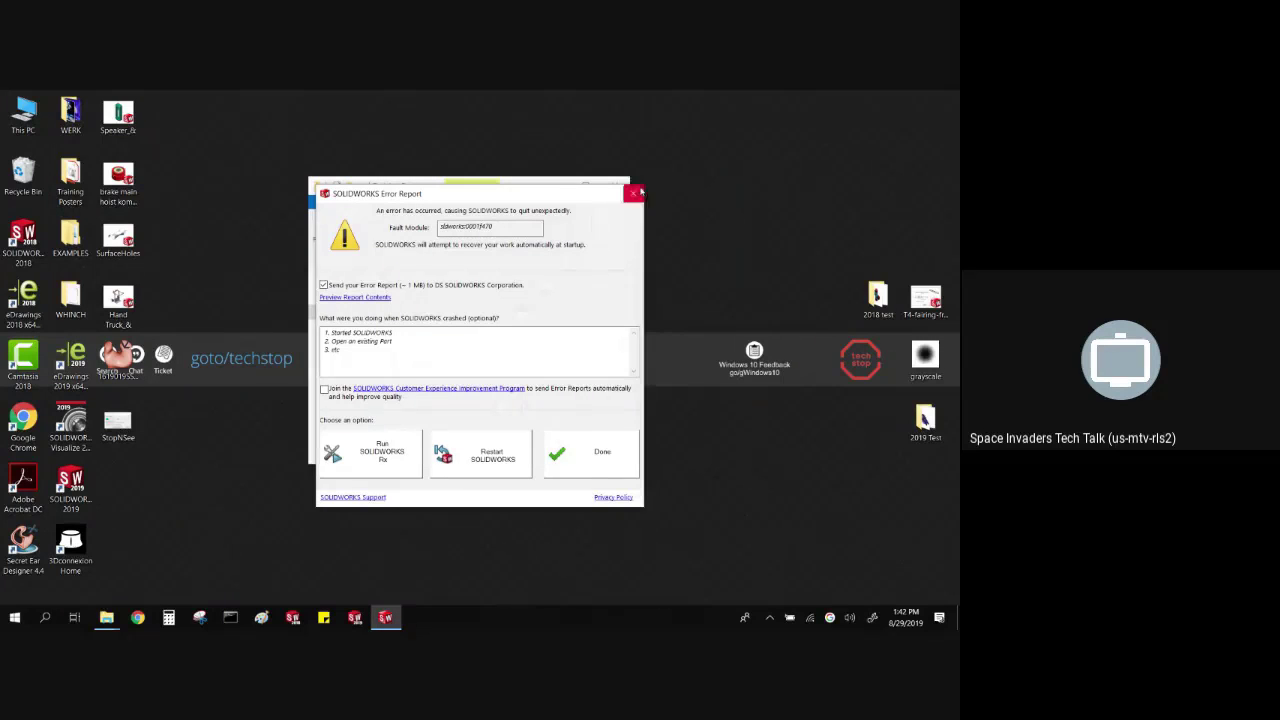
{"action": "left_click", "coordinate": [603, 453]}
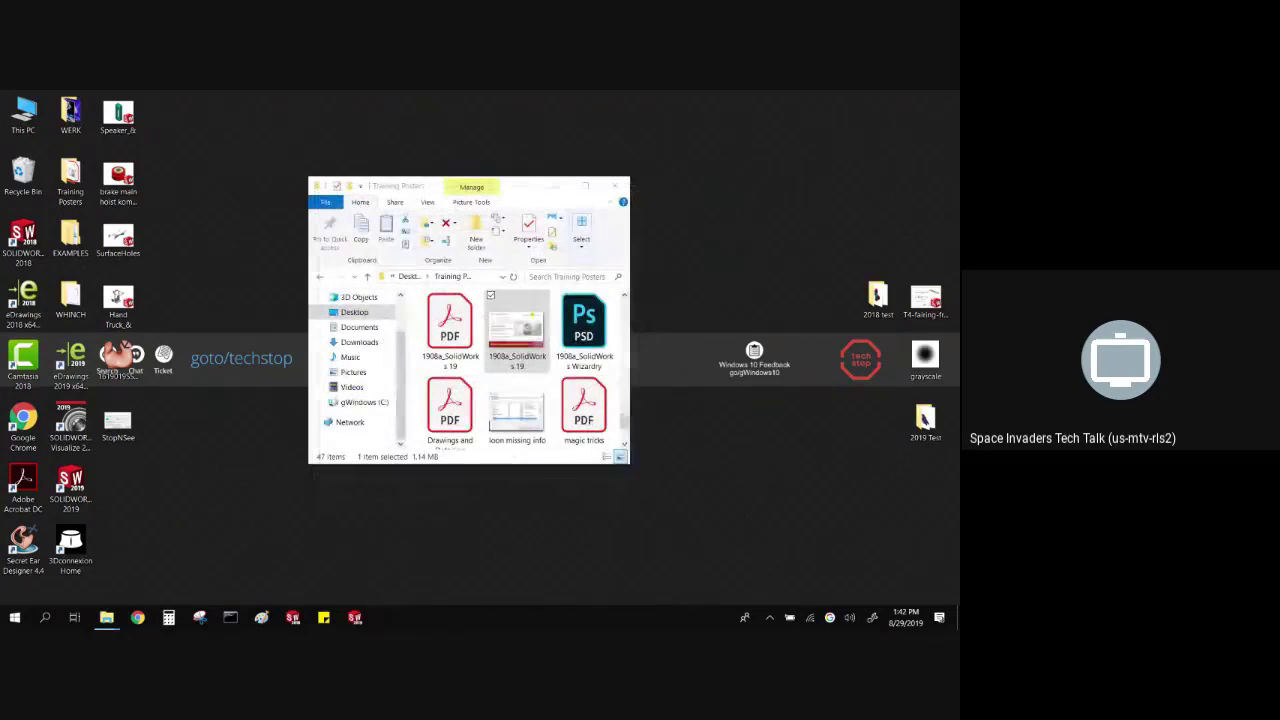
{"action": "left_click", "coordinate": [356, 618]}
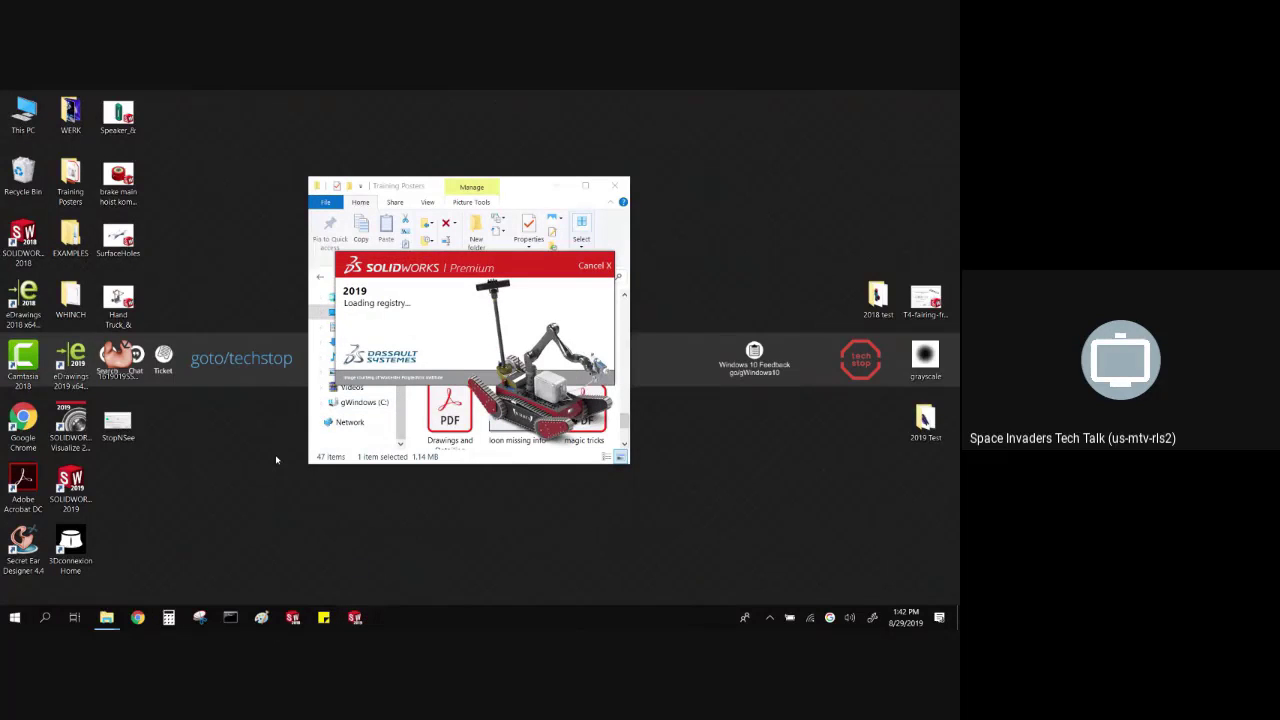
{"action": "key", "text": "Return"}
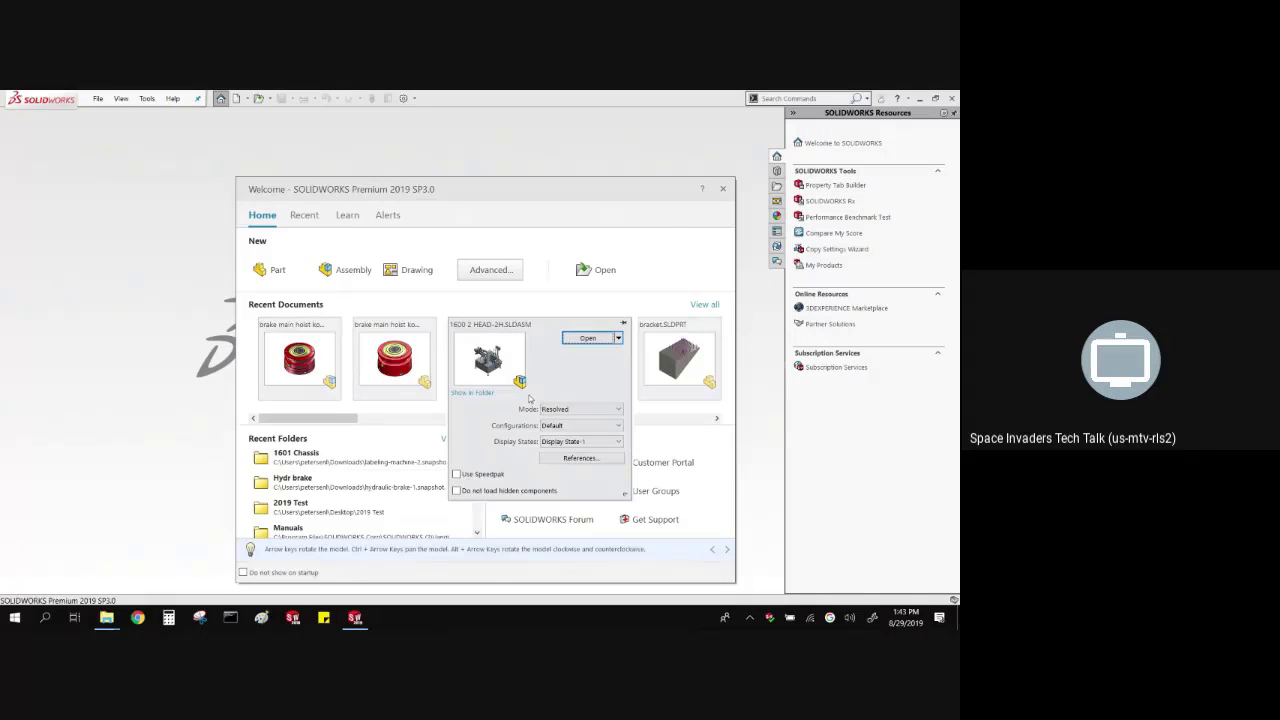
- Open the recent 1600 2 HEAD-2H assembly in Large Design Review mode
{"action": "left_click", "coordinate": [562, 410]}
{"action": "left_click", "coordinate": [565, 455]}
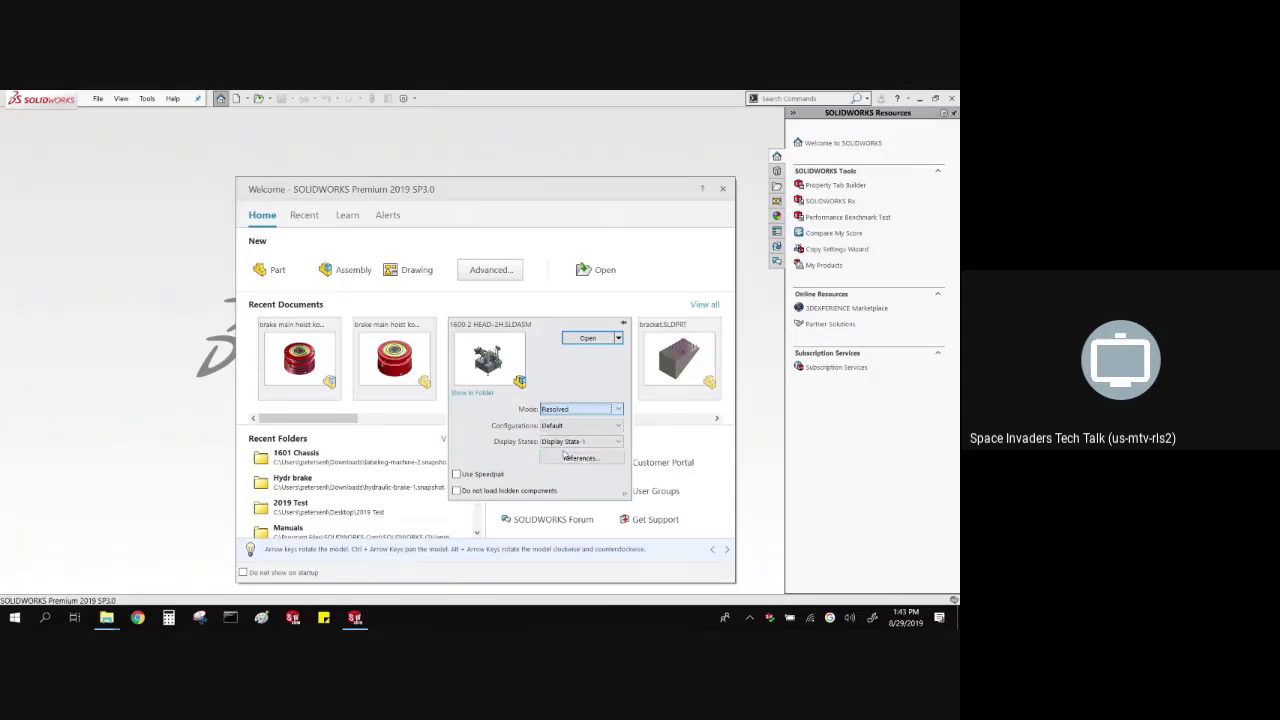
{"action": "left_click", "coordinate": [568, 410]}
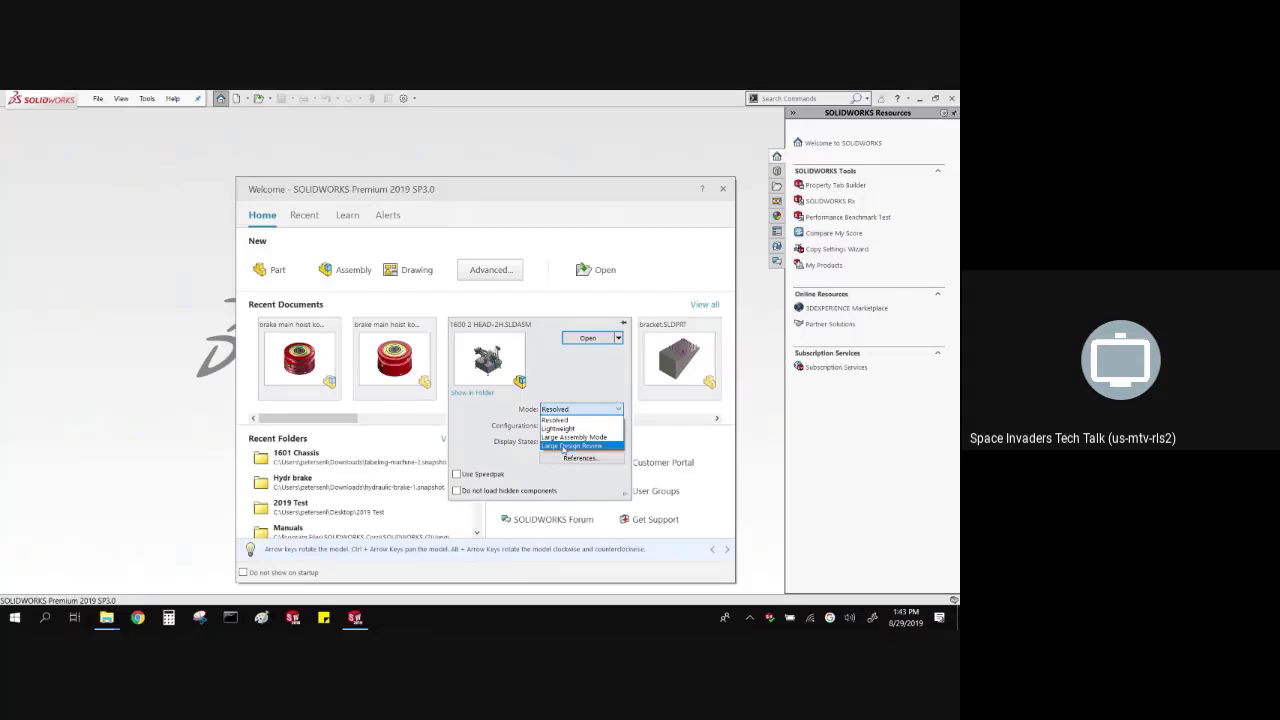
{"action": "left_click", "coordinate": [566, 456]}
{"action": "left_click", "coordinate": [590, 336]}
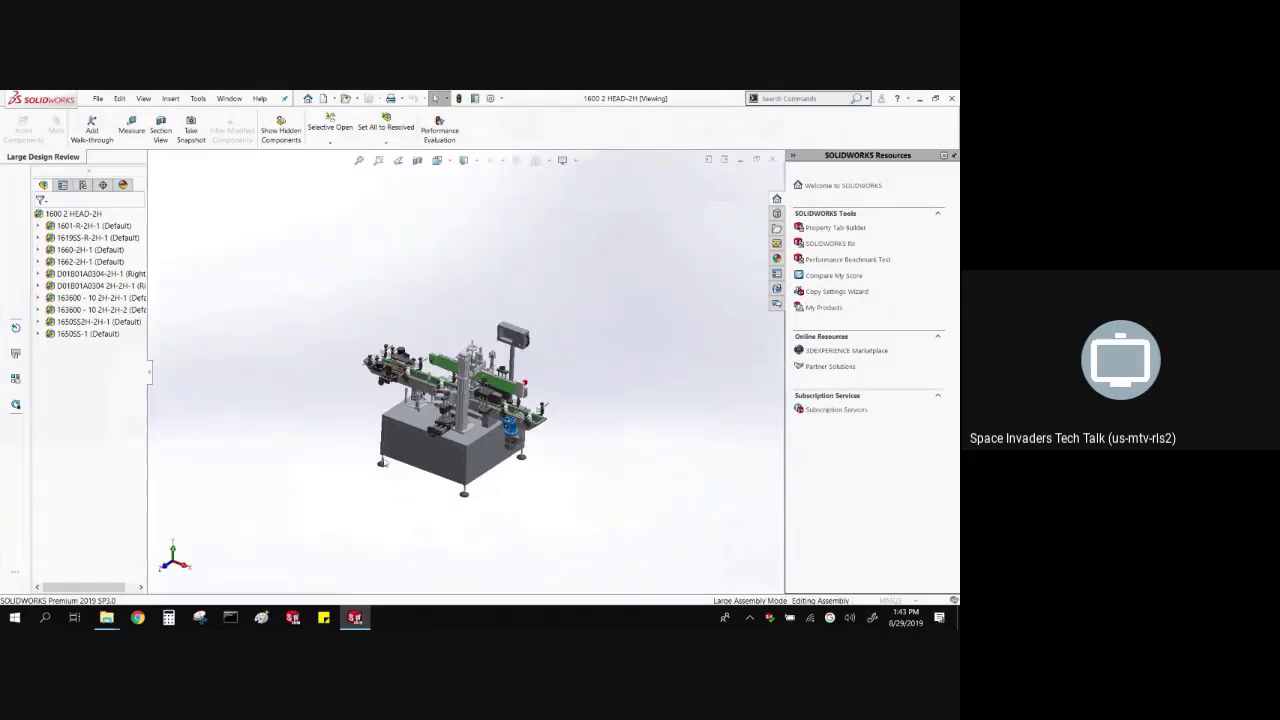
- Check the installed SOLIDWORKS version and service pack in the program information, then close it
{"action": "left_click", "coordinate": [259, 98]}
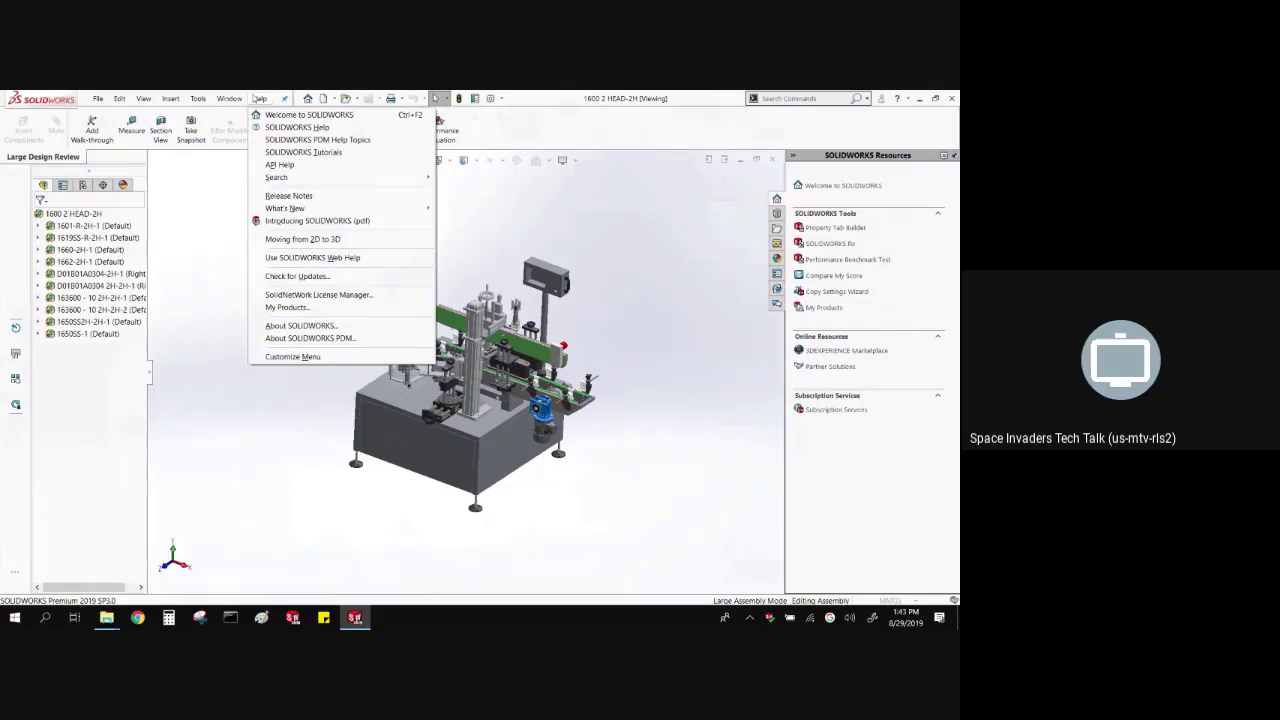
{"action": "left_click", "coordinate": [316, 325]}
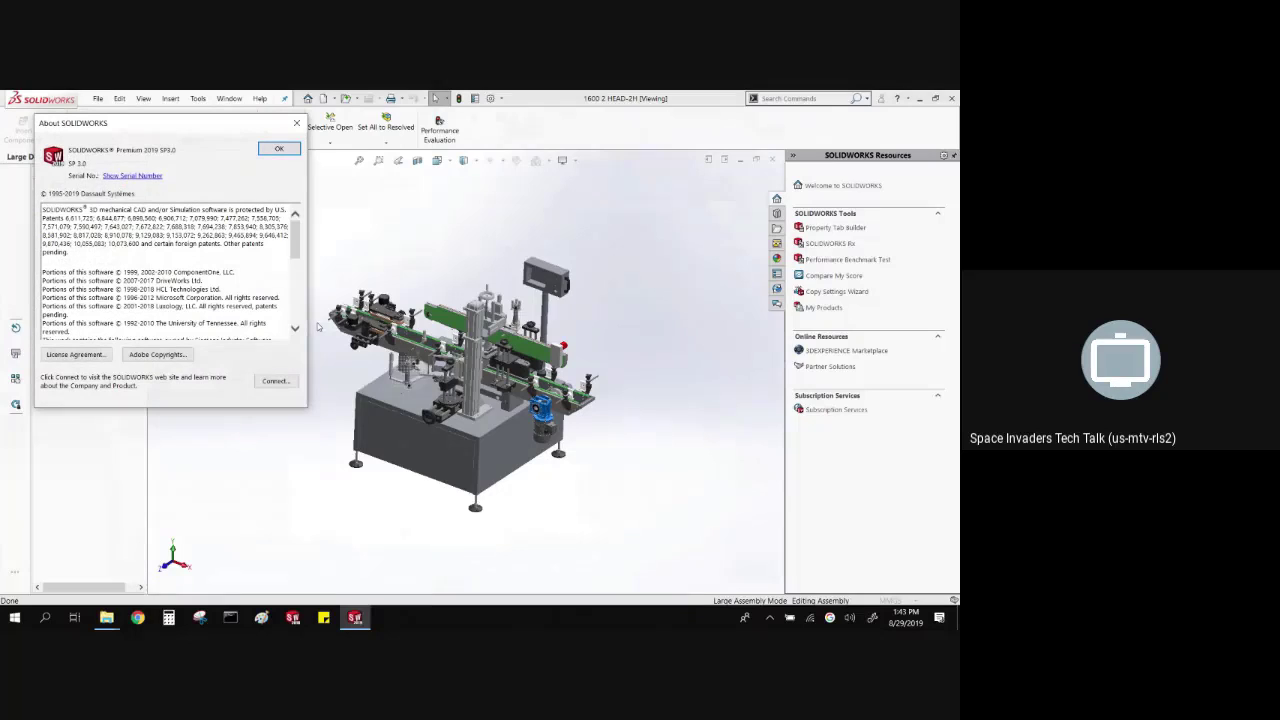
{"action": "left_click", "coordinate": [296, 123]}
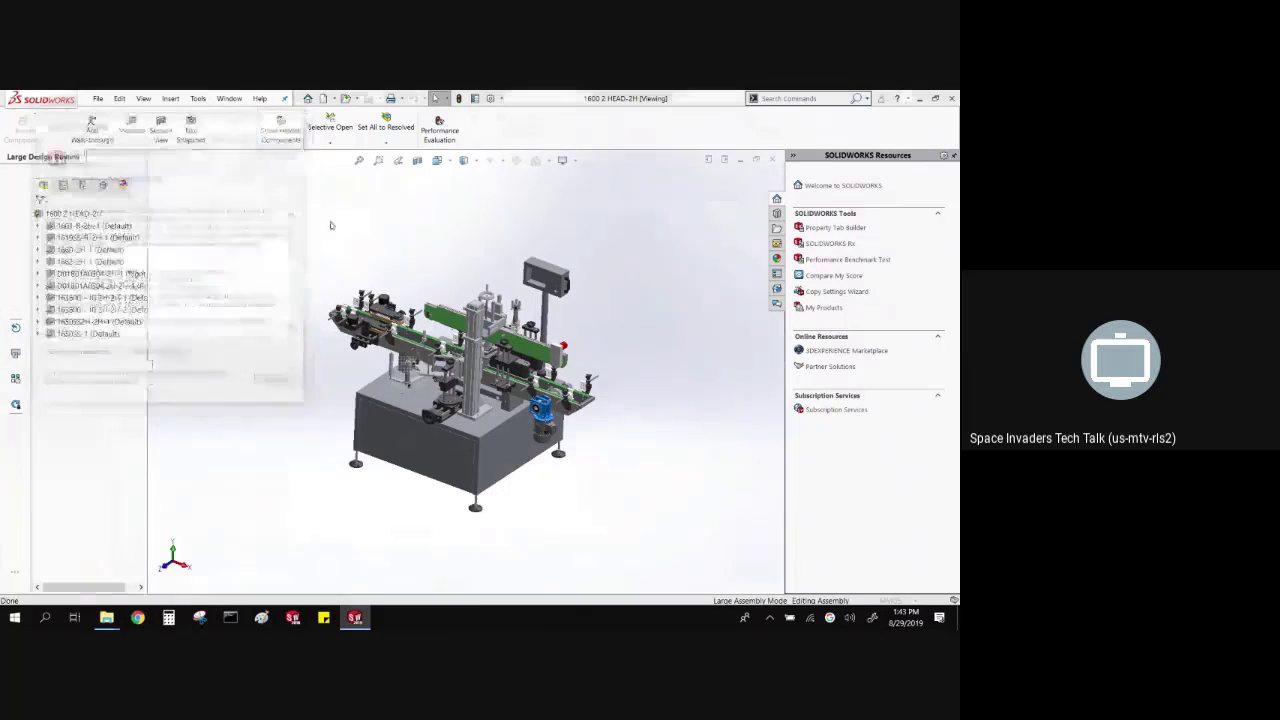
- Identify the 1660-2H subassembly in the Large Design Review assembly and open it in its own window
{"action": "scroll", "coordinate": [428, 425], "scroll_direction": "down", "scroll_amount": 3}
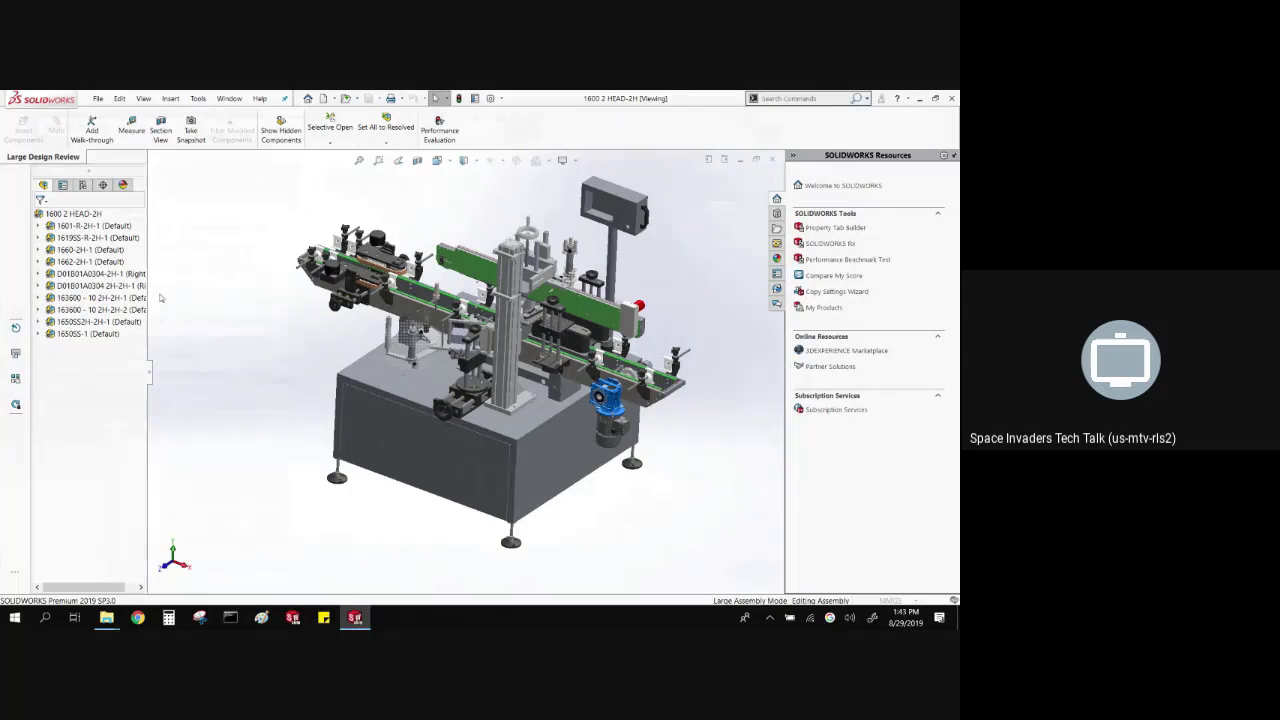
{"action": "left_click", "coordinate": [104, 238]}
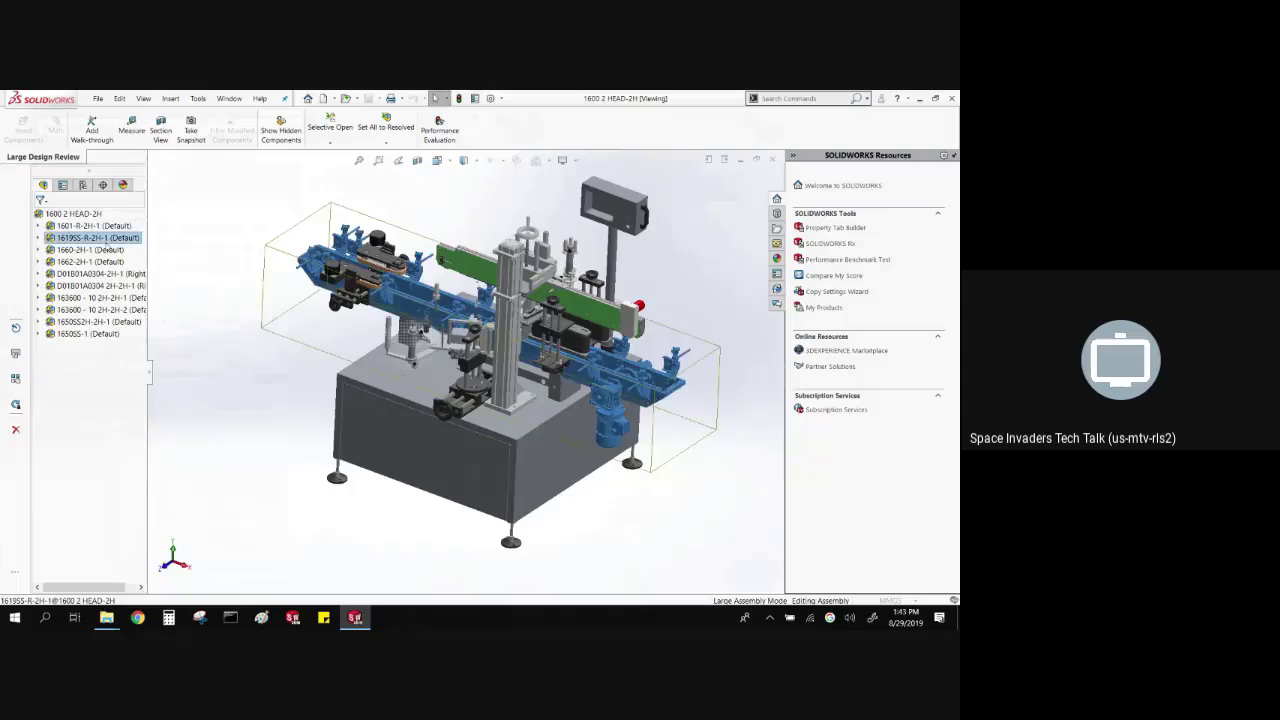
{"action": "left_click", "coordinate": [100, 251]}
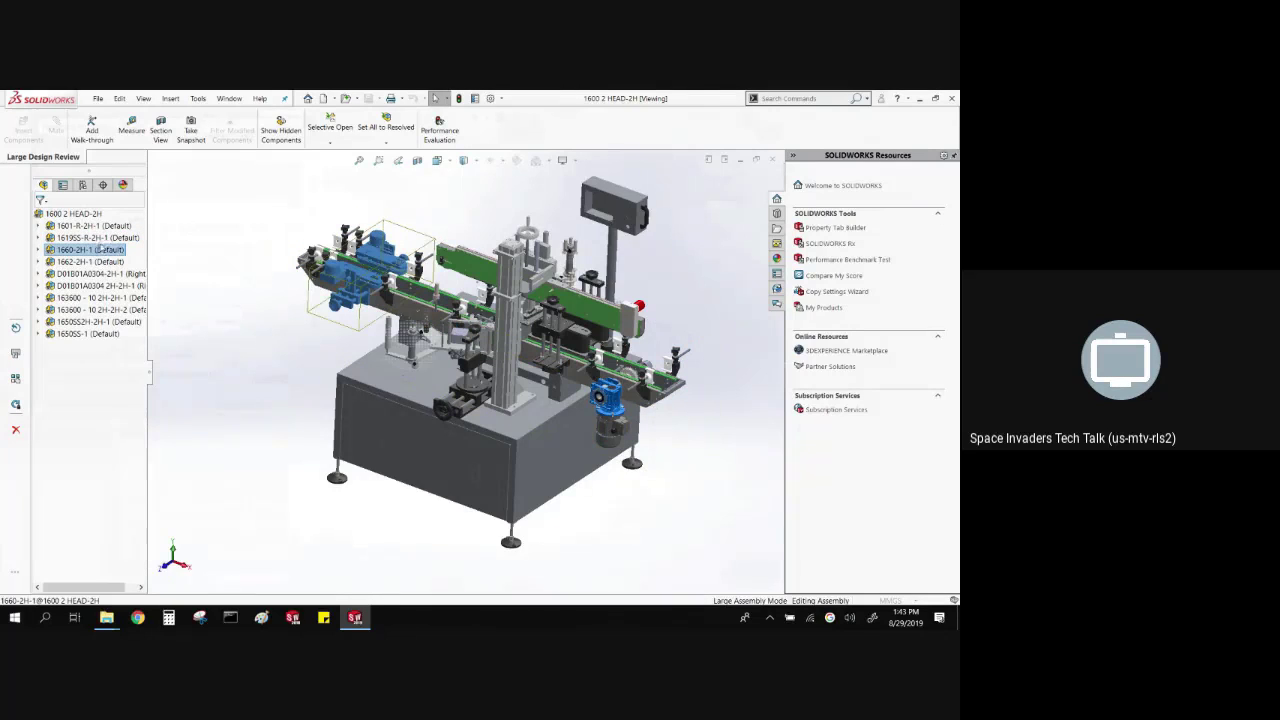
{"action": "right_click", "coordinate": [100, 251]}
{"action": "left_click", "coordinate": [130, 236]}
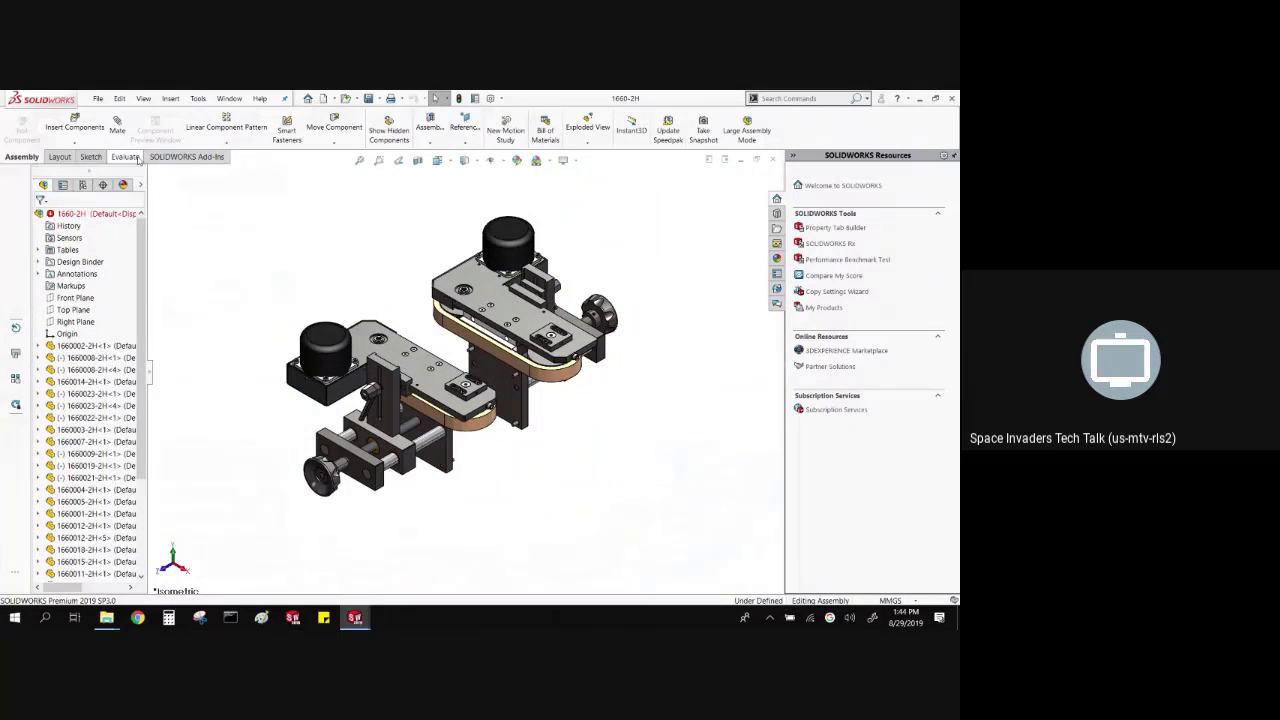
- Start an exploded view of 1660-2H and move both stepper motors about 464 mm up along Y
{"action": "left_click", "coordinate": [588, 126]}
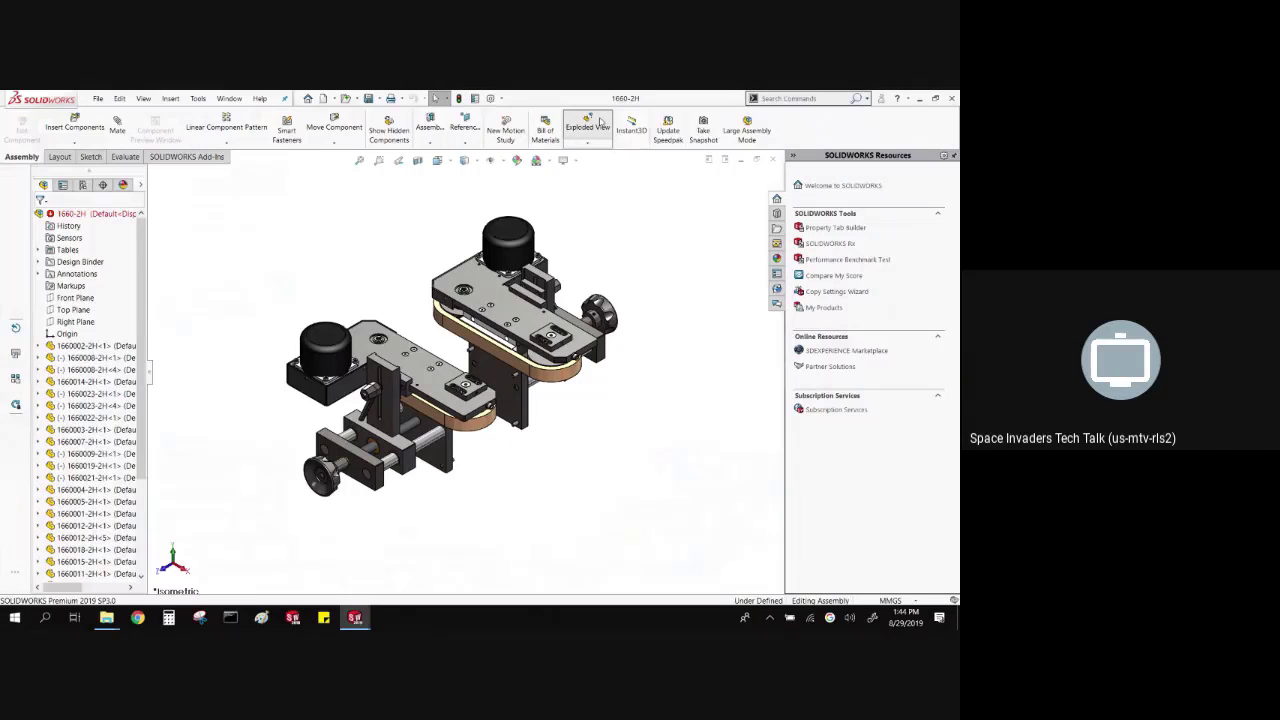
{"action": "left_click", "coordinate": [491, 292]}
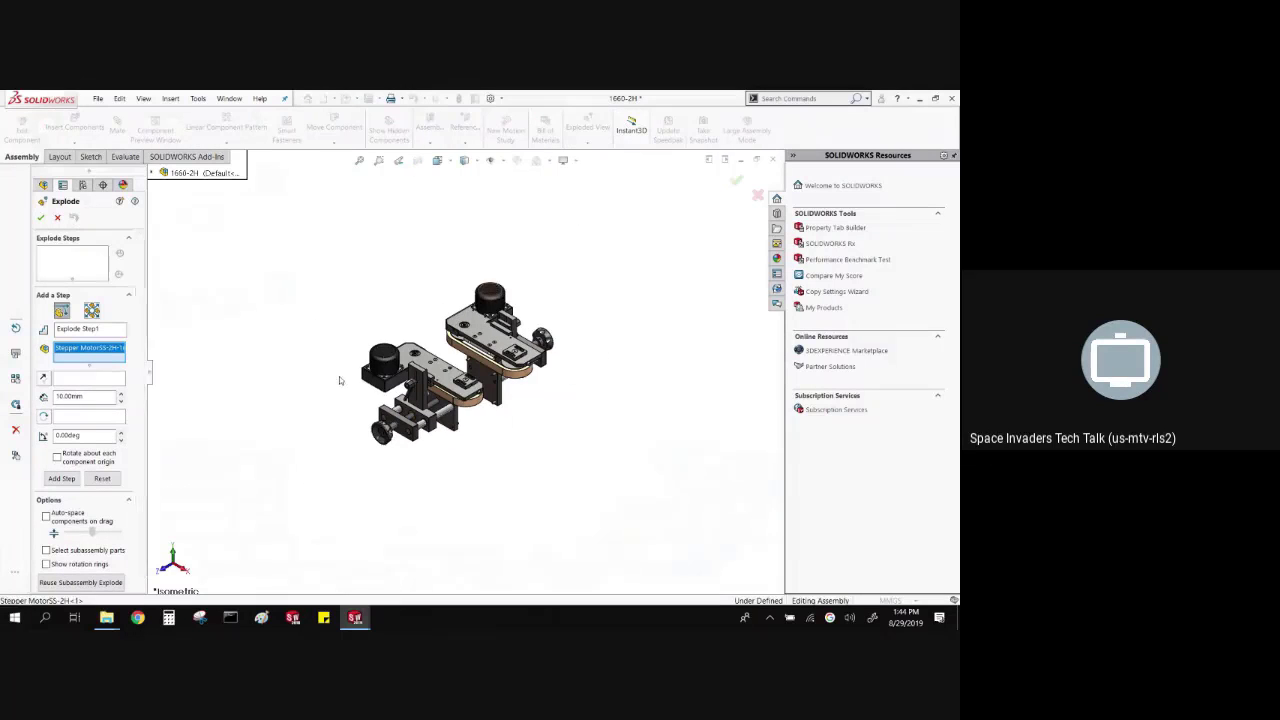
{"action": "left_click", "coordinate": [381, 350]}
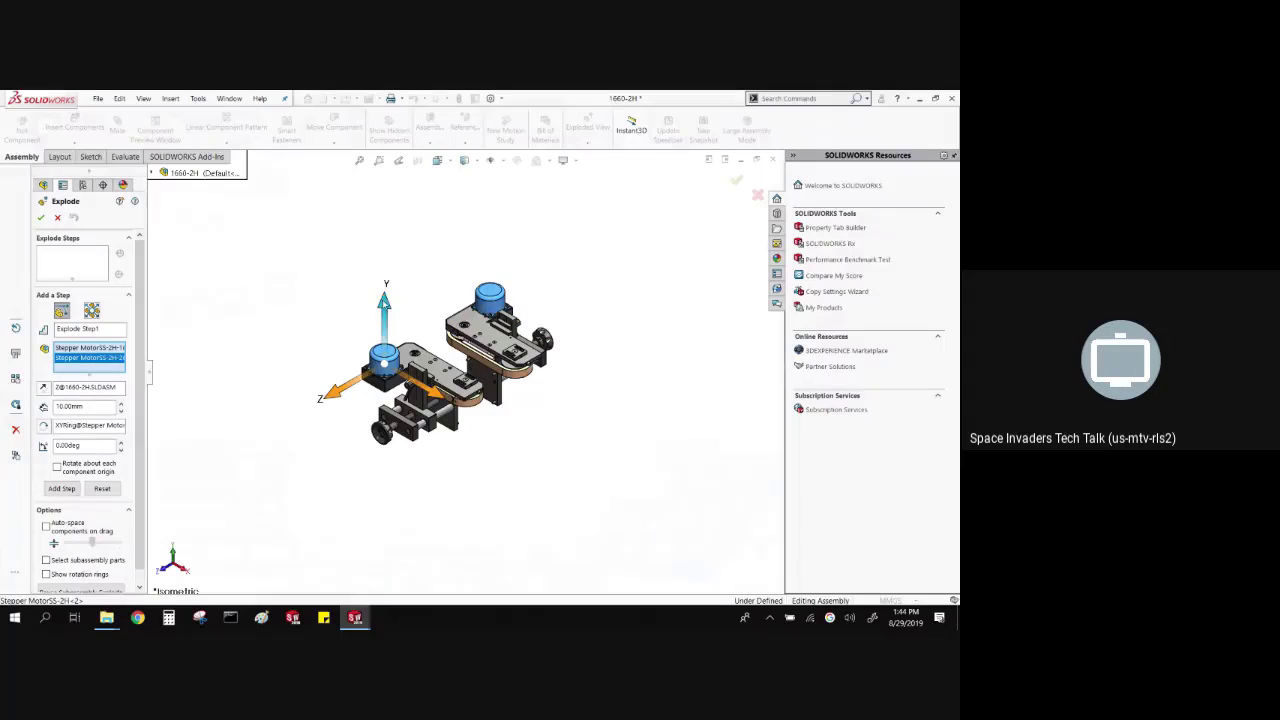
{"action": "left_click_drag", "start_coordinate": [384, 310], "coordinate": [384, 180]}
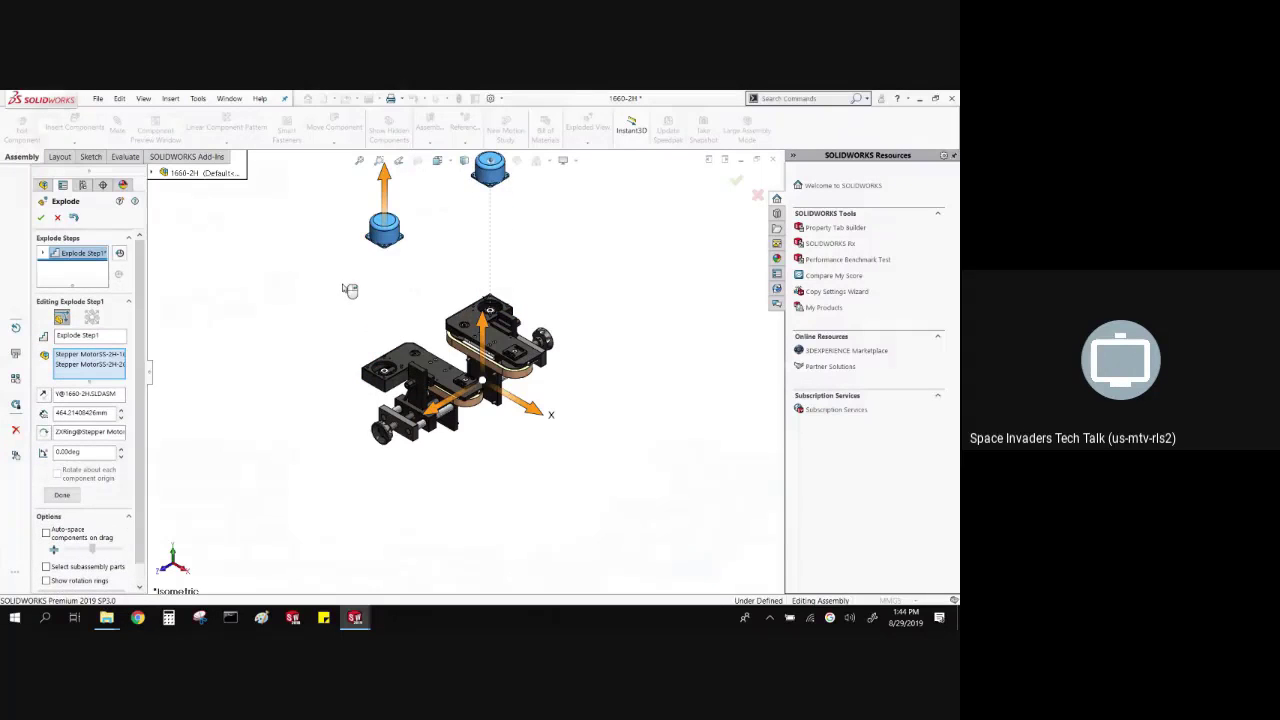
- Try adding an SHCS M5 x 16 screw to the motors' explode step, remove it and restore both motors to the selection
{"action": "scroll", "coordinate": [481, 322], "scroll_direction": "down", "scroll_amount": 5}
{"action": "scroll", "coordinate": [481, 322], "scroll_direction": "down", "scroll_amount": 5}
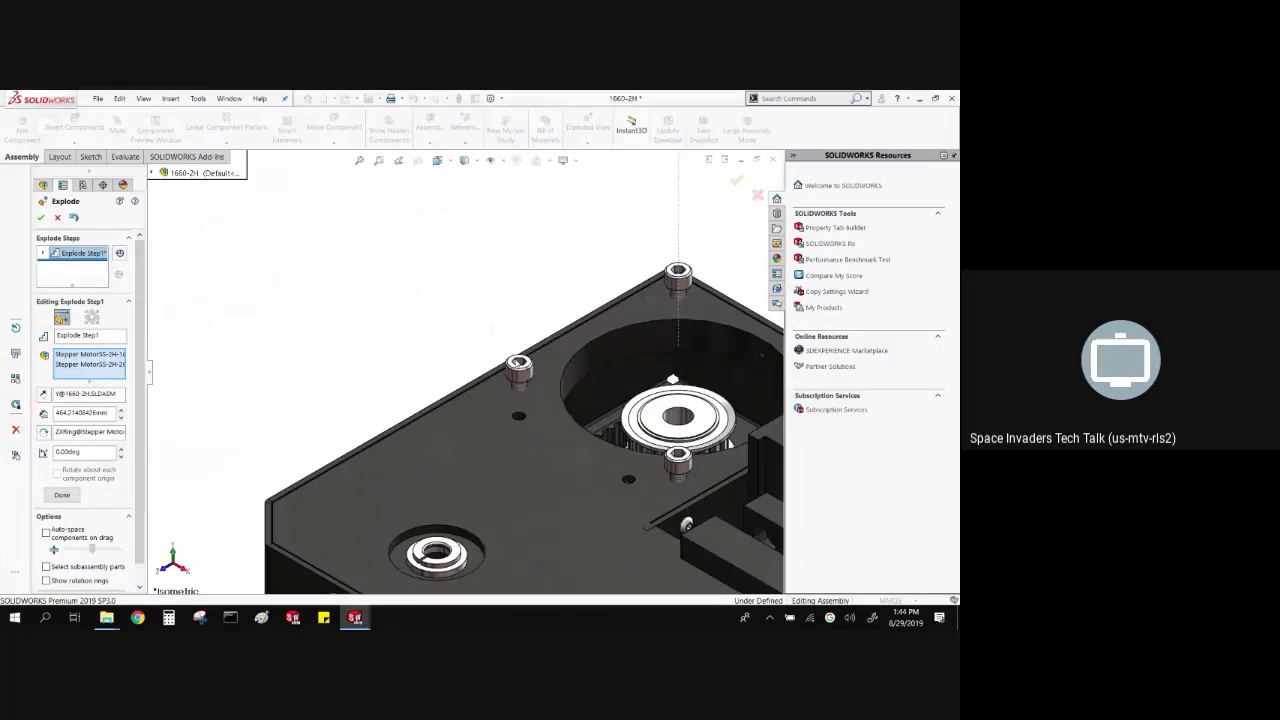
{"action": "left_click", "coordinate": [527, 379]}
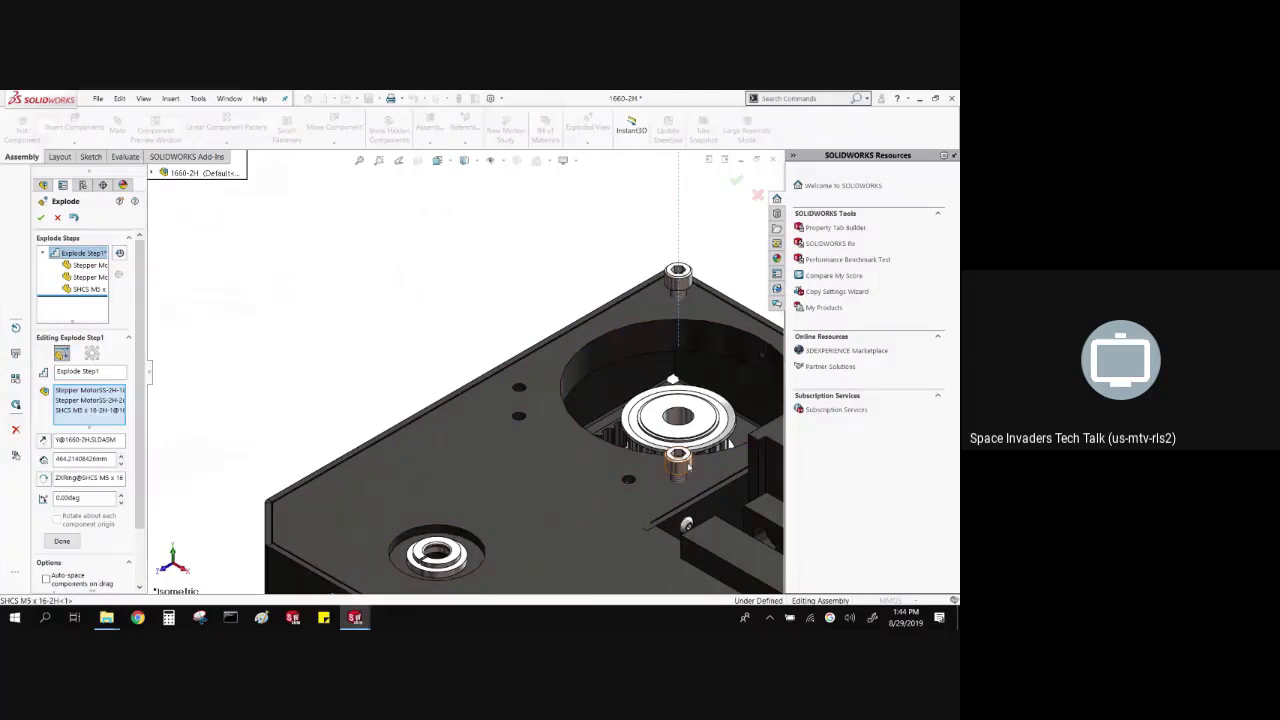
{"action": "scroll", "coordinate": [435, 285], "scroll_direction": "up", "scroll_amount": 3}
{"action": "scroll", "coordinate": [445, 276], "scroll_direction": "up", "scroll_amount": 5}
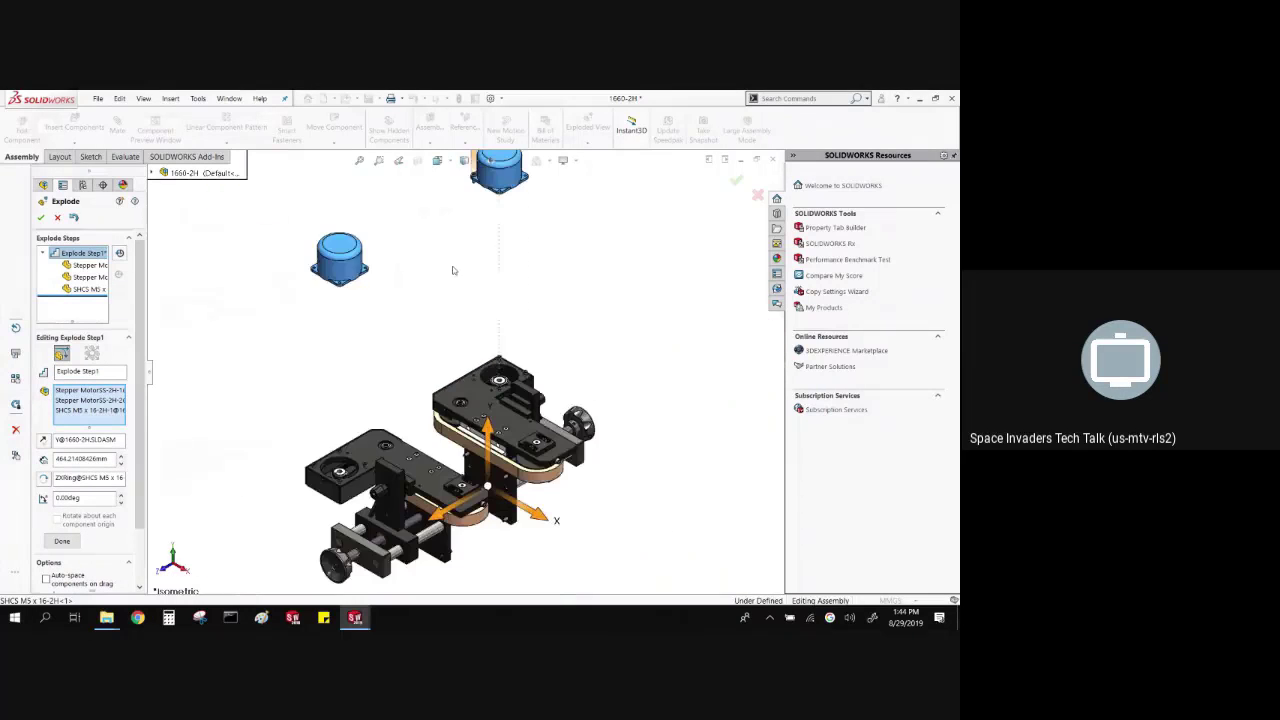
{"action": "scroll", "coordinate": [470, 222], "scroll_direction": "down", "scroll_amount": 4}
{"action": "left_click", "coordinate": [479, 186]}
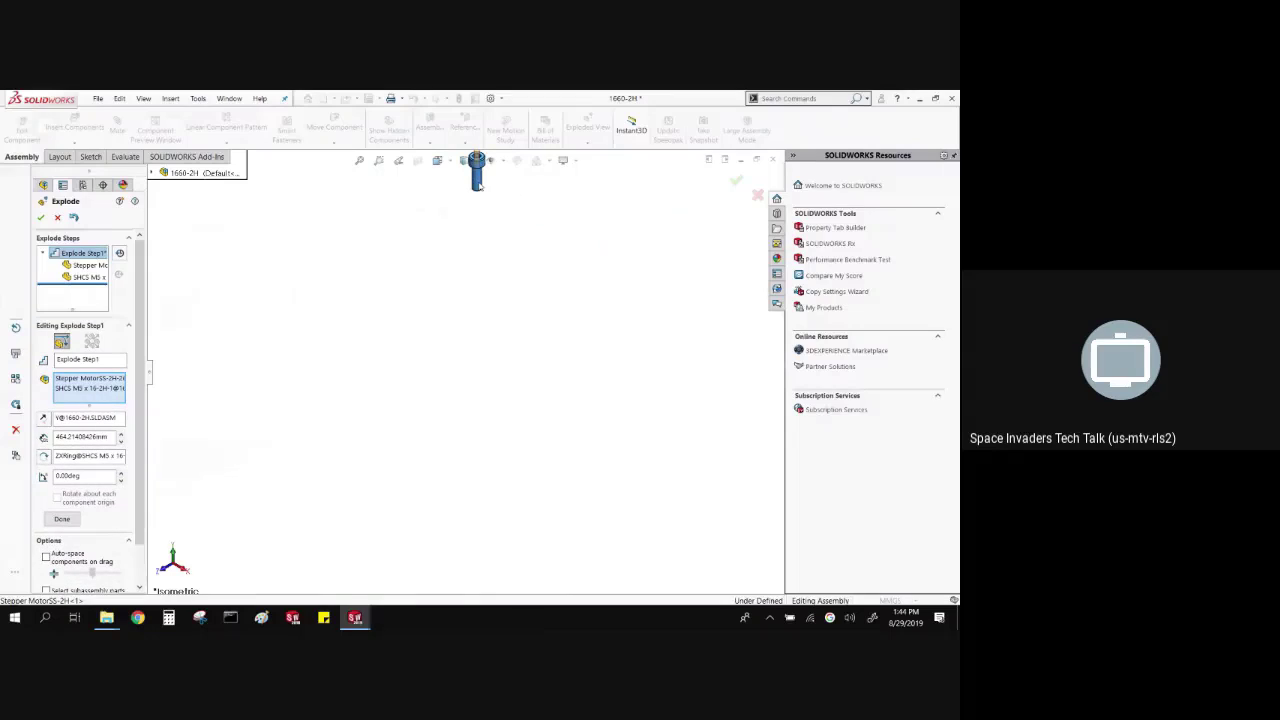
{"action": "left_click", "coordinate": [478, 182]}
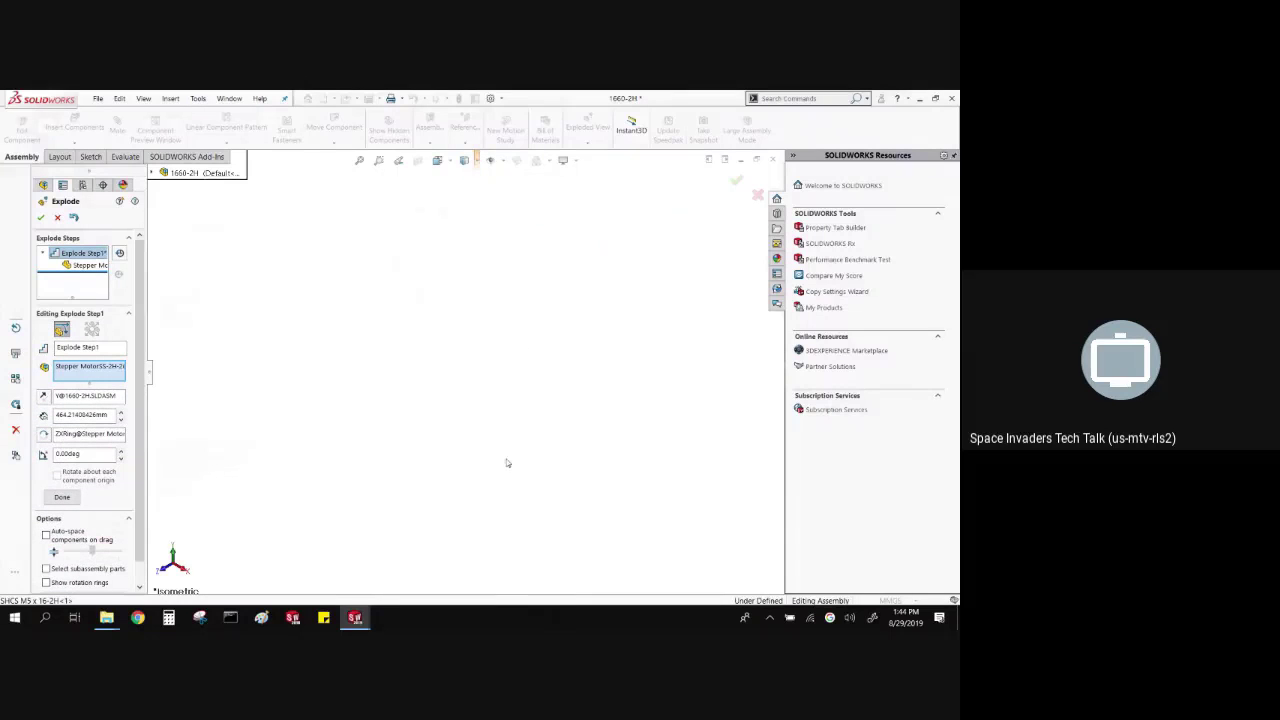
{"action": "scroll", "coordinate": [507, 463], "scroll_direction": "up", "scroll_amount": 3}
{"action": "scroll", "coordinate": [480, 420], "scroll_direction": "down", "scroll_amount": 2}
{"action": "left_click", "coordinate": [477, 418]}
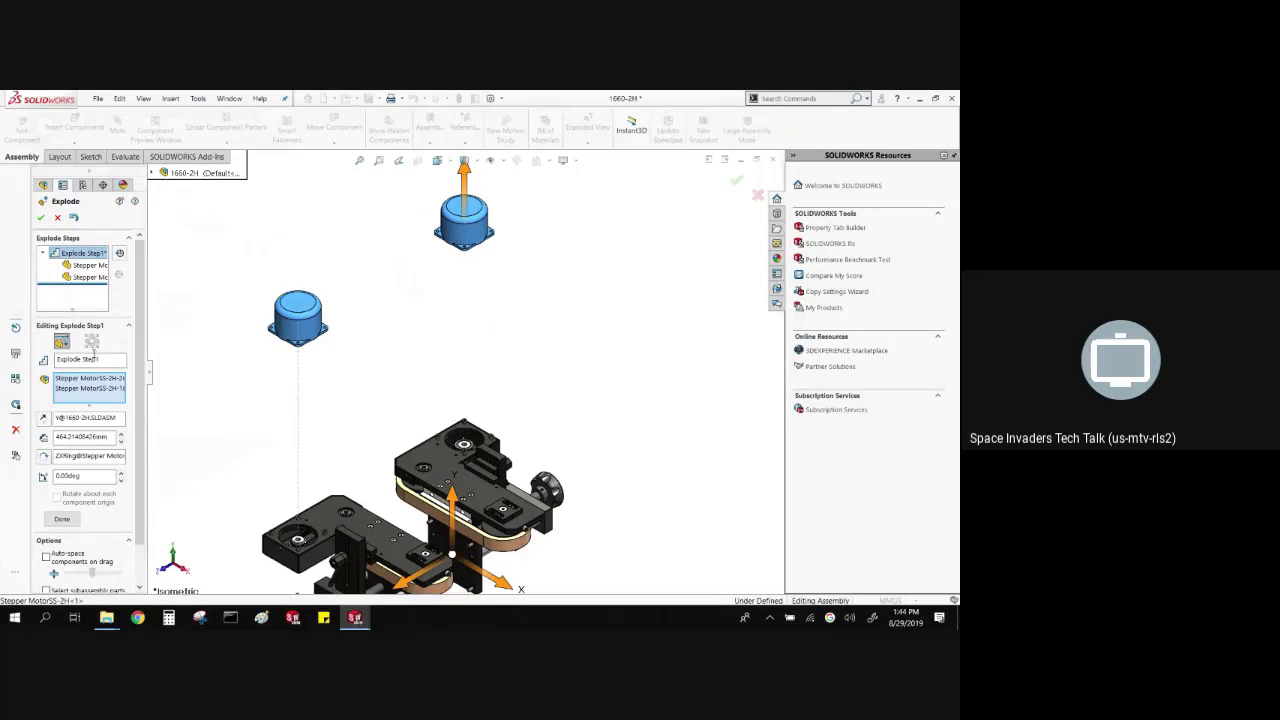
- Finish the motors' explode step and select the four SHCS M5 x 16 screws around the rear motor opening for another step
{"action": "left_click", "coordinate": [75, 519]}
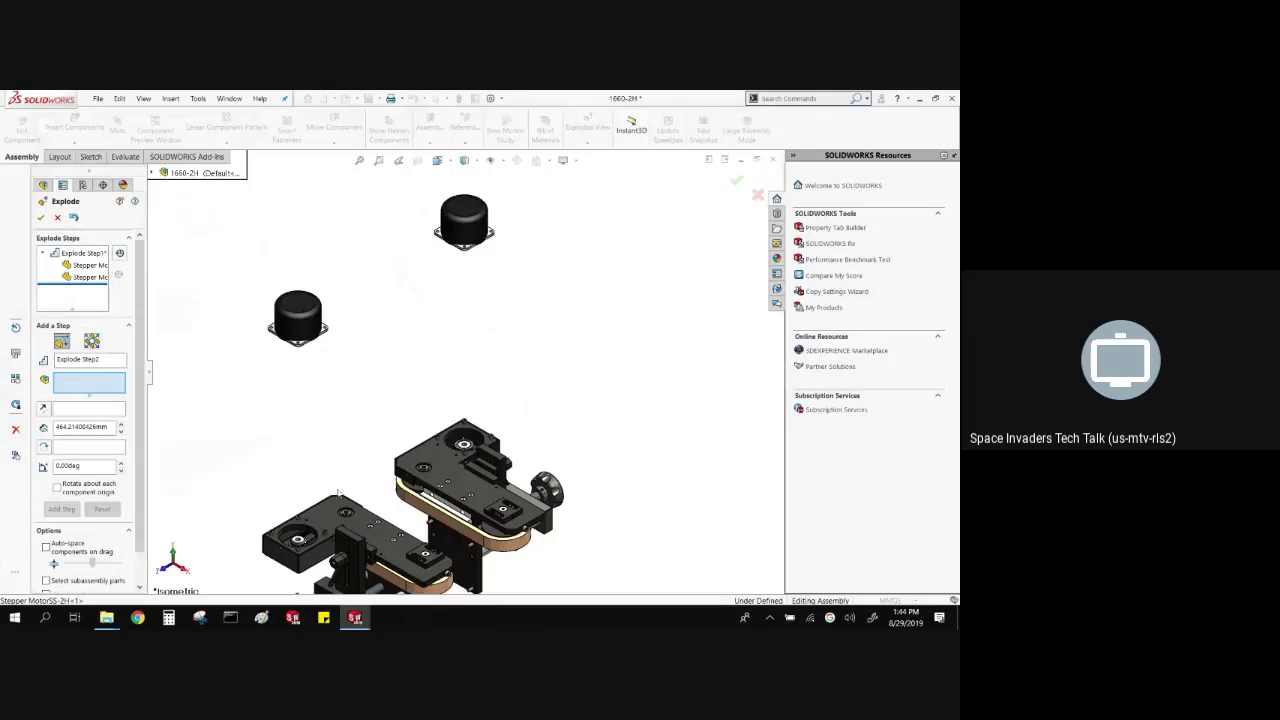
{"action": "scroll", "coordinate": [481, 325], "scroll_direction": "down", "scroll_amount": 10}
{"action": "left_click", "coordinate": [481, 325]}
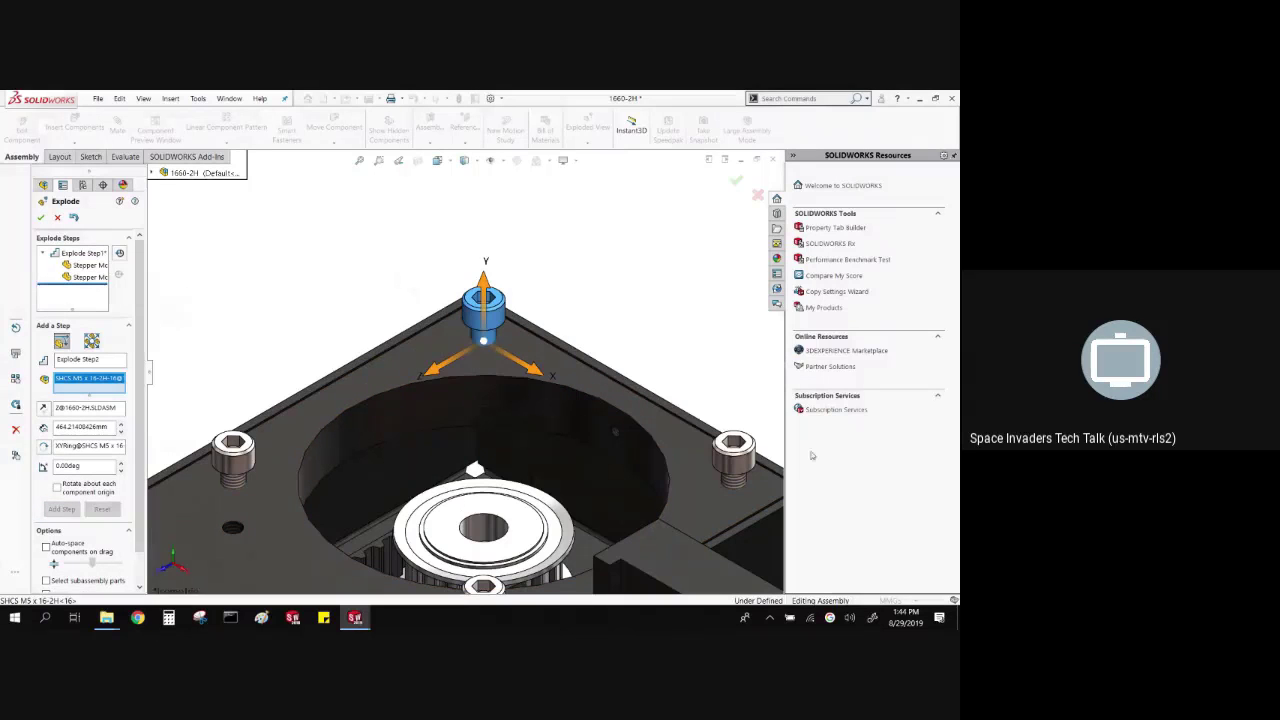
{"action": "left_click", "coordinate": [499, 470]}
{"action": "left_click", "coordinate": [733, 447]}
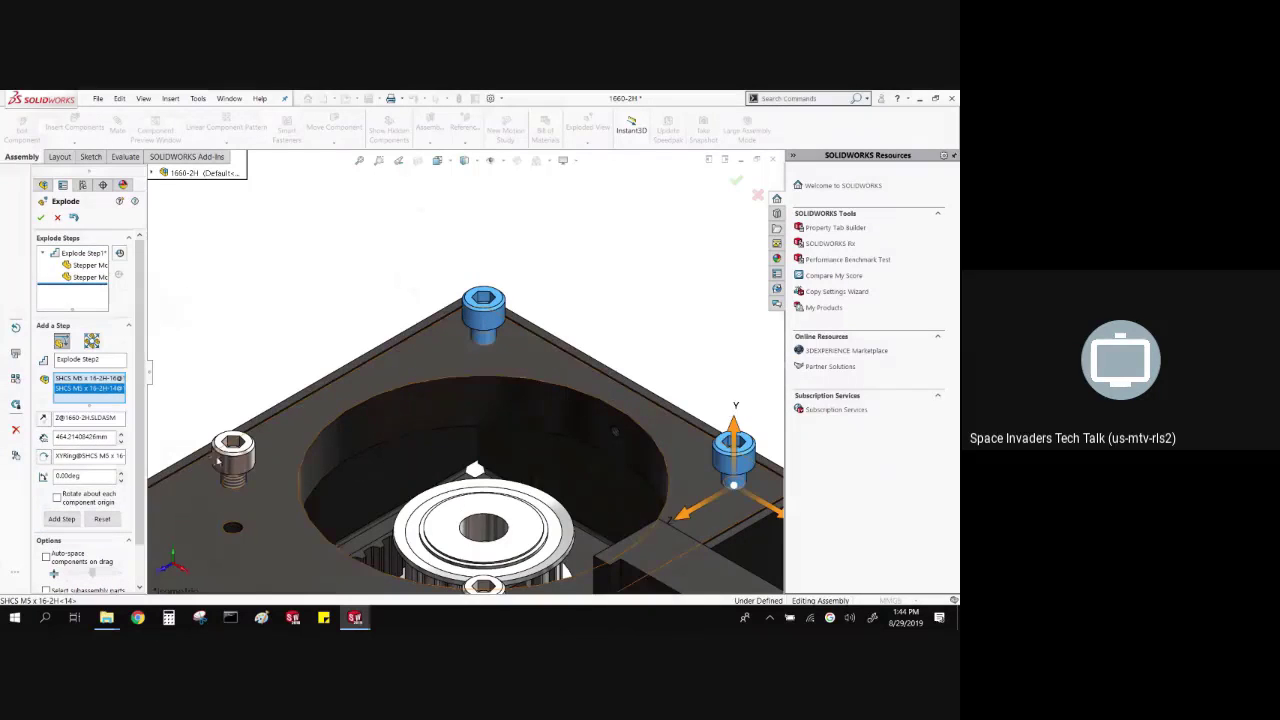
{"action": "left_click", "coordinate": [230, 452]}
{"action": "scroll", "coordinate": [326, 488], "scroll_direction": "up", "scroll_amount": 3}
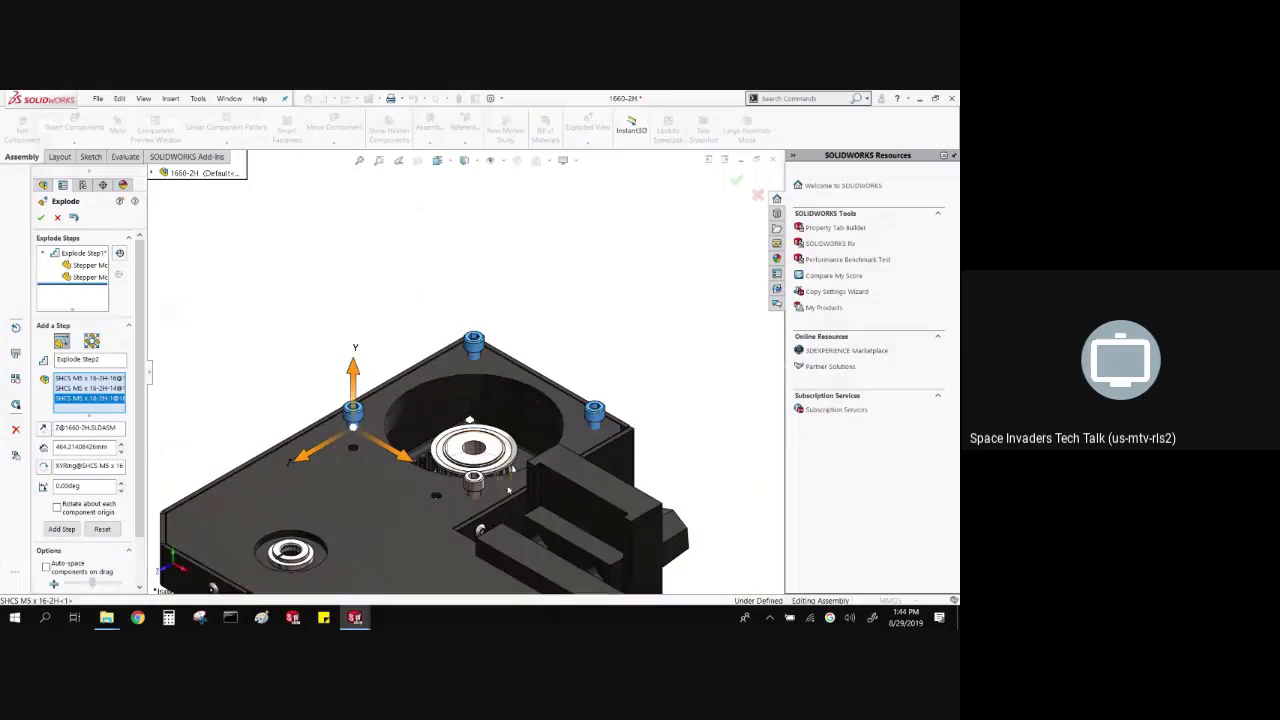
{"action": "left_click", "coordinate": [474, 480]}
{"action": "scroll", "coordinate": [474, 487], "scroll_direction": "up", "scroll_amount": 5}
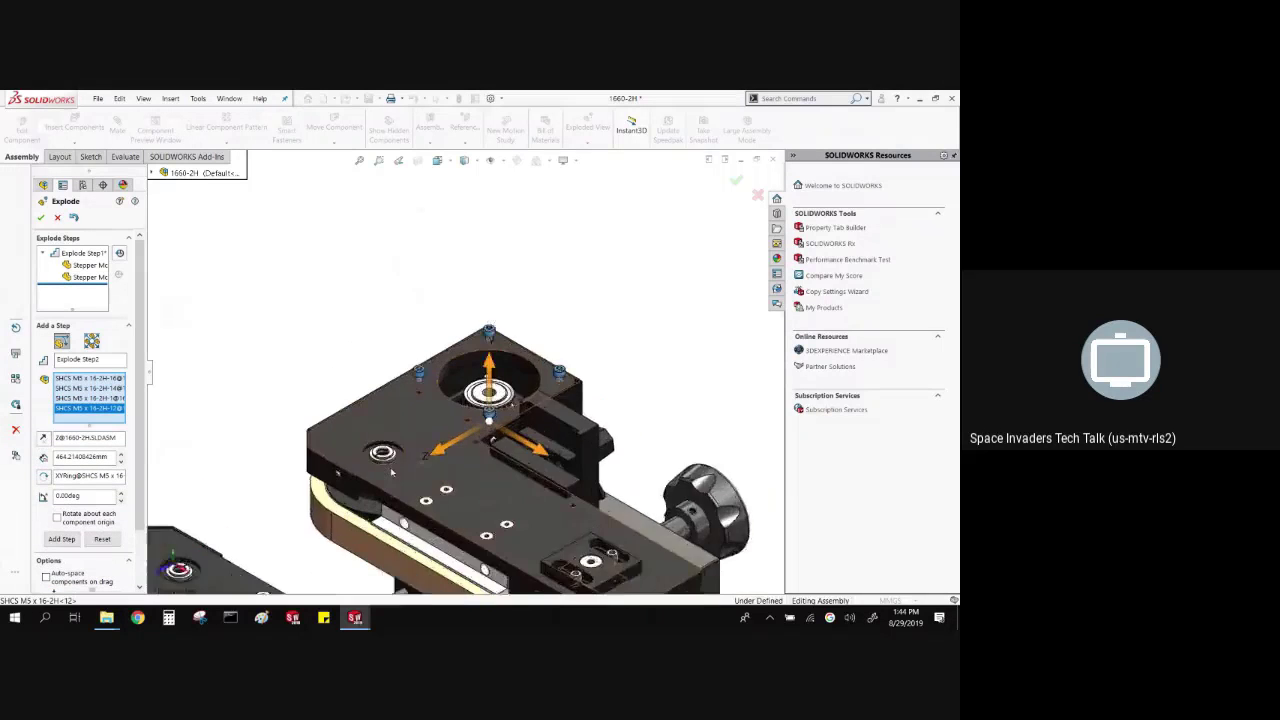
- Add the front motor opening's four SHCS M5 x 16 screws, move all eight about 622 mm up along Y and accept the explode
{"action": "scroll", "coordinate": [207, 508], "scroll_direction": "down", "scroll_amount": 6}
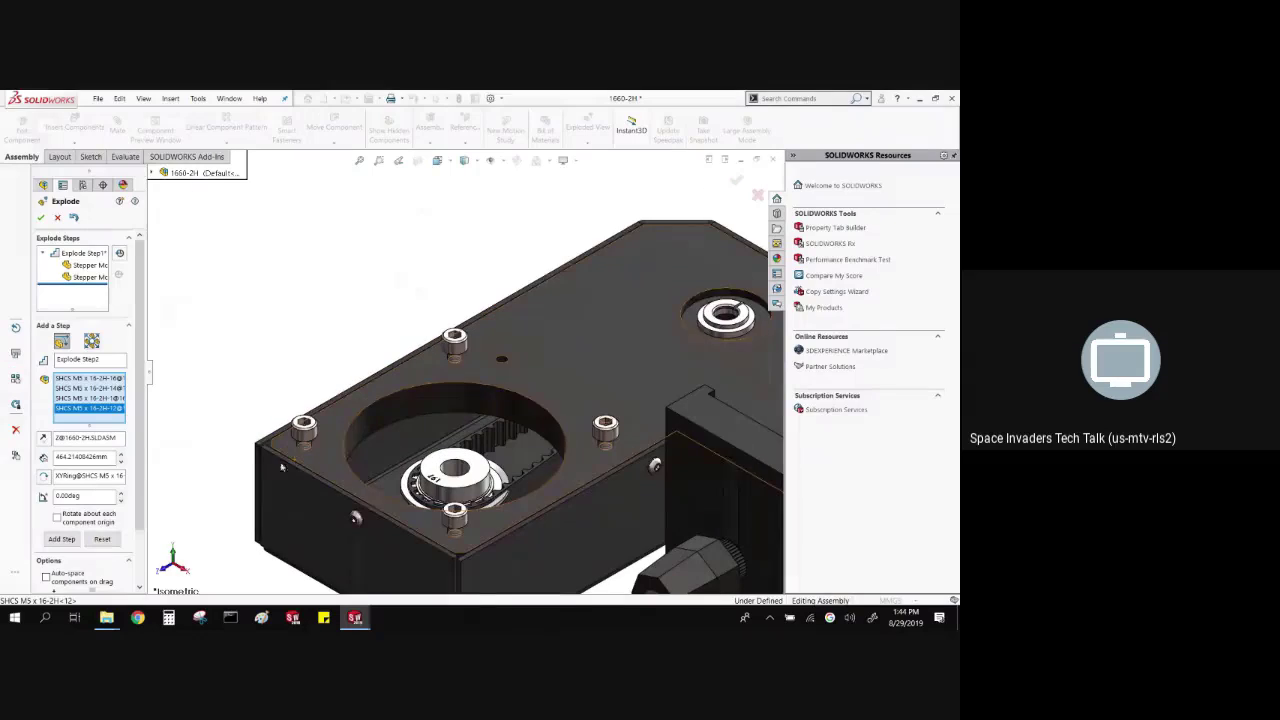
{"action": "left_click", "coordinate": [453, 345]}
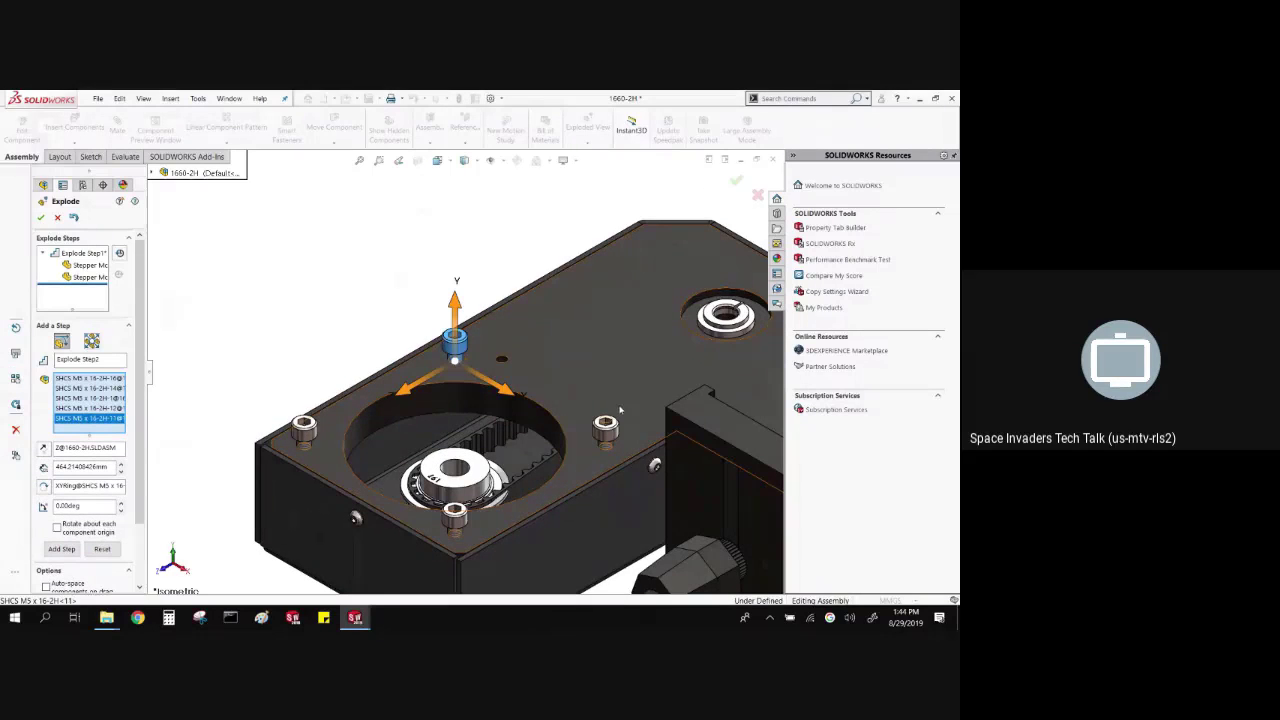
{"action": "left_click", "coordinate": [605, 425]}
{"action": "left_click", "coordinate": [453, 518]}
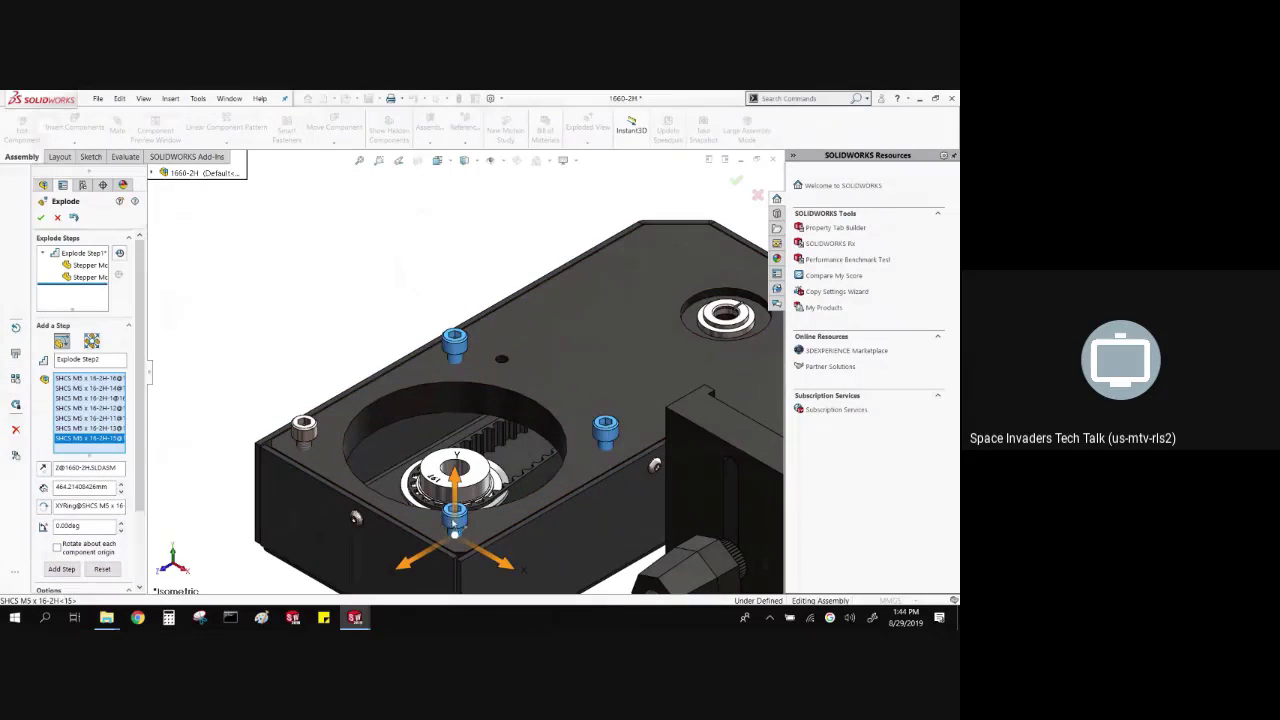
{"action": "left_click", "coordinate": [304, 428]}
{"action": "scroll", "coordinate": [365, 443], "scroll_direction": "up", "scroll_amount": 8}
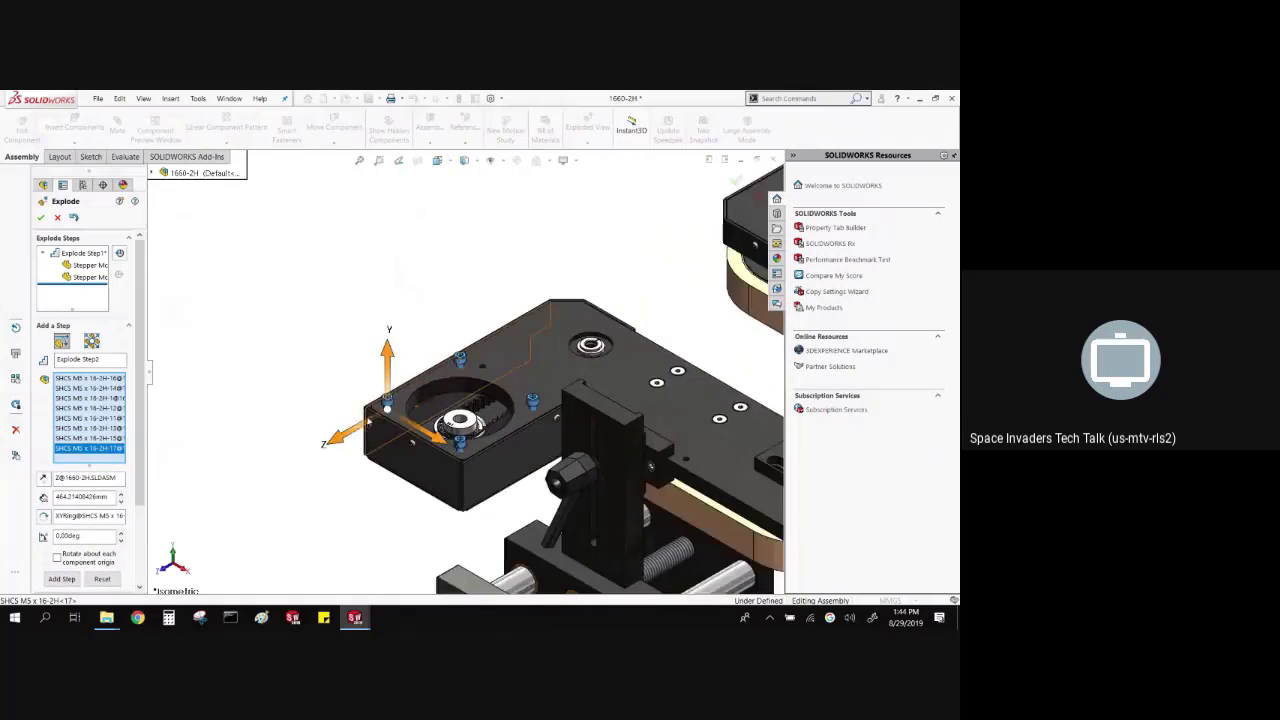
{"action": "left_click_drag", "start_coordinate": [424, 373], "coordinate": [403, 197]}
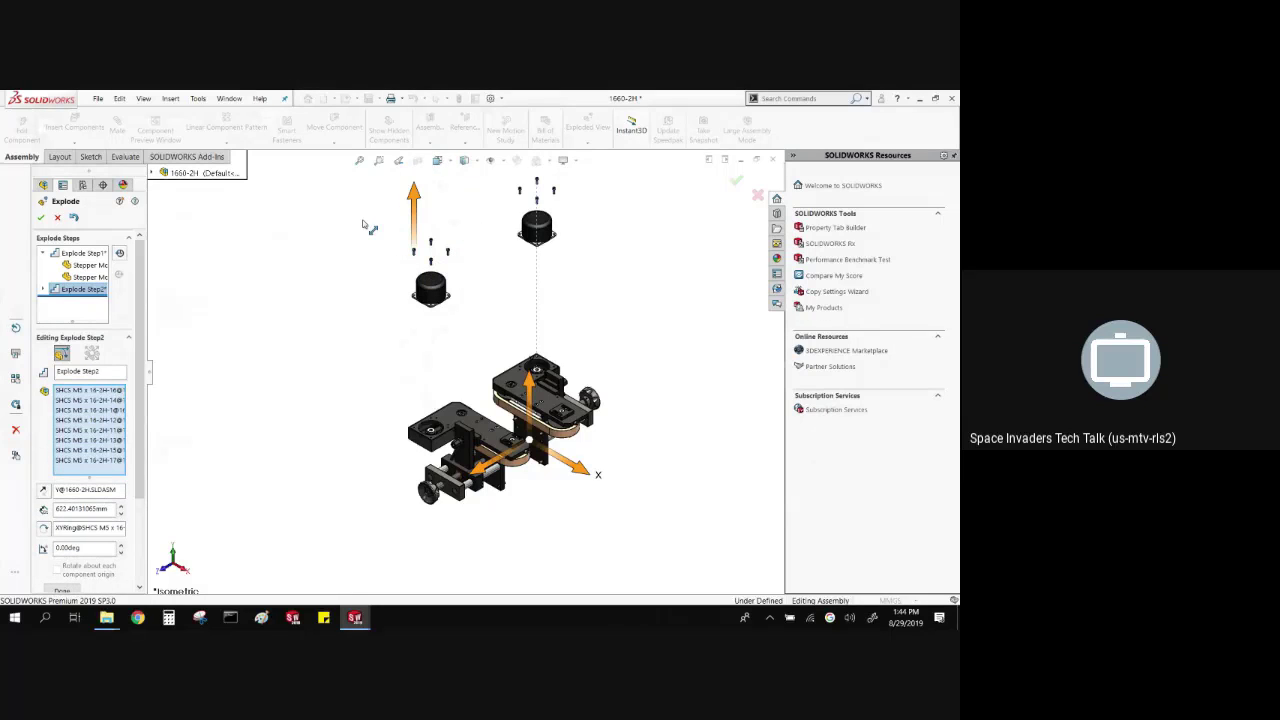
{"action": "left_click", "coordinate": [41, 217]}
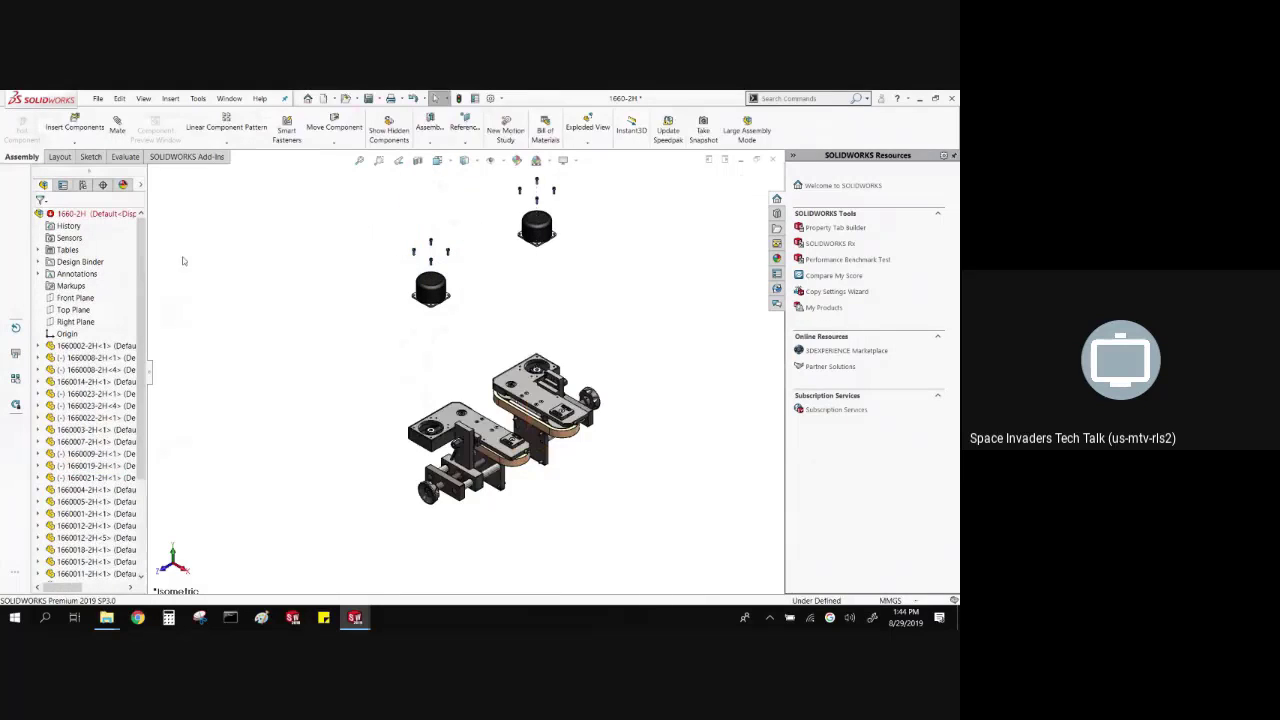
- Find Exploded View1 under the Default configuration and play its animated collapse
{"action": "left_click", "coordinate": [82, 185]}
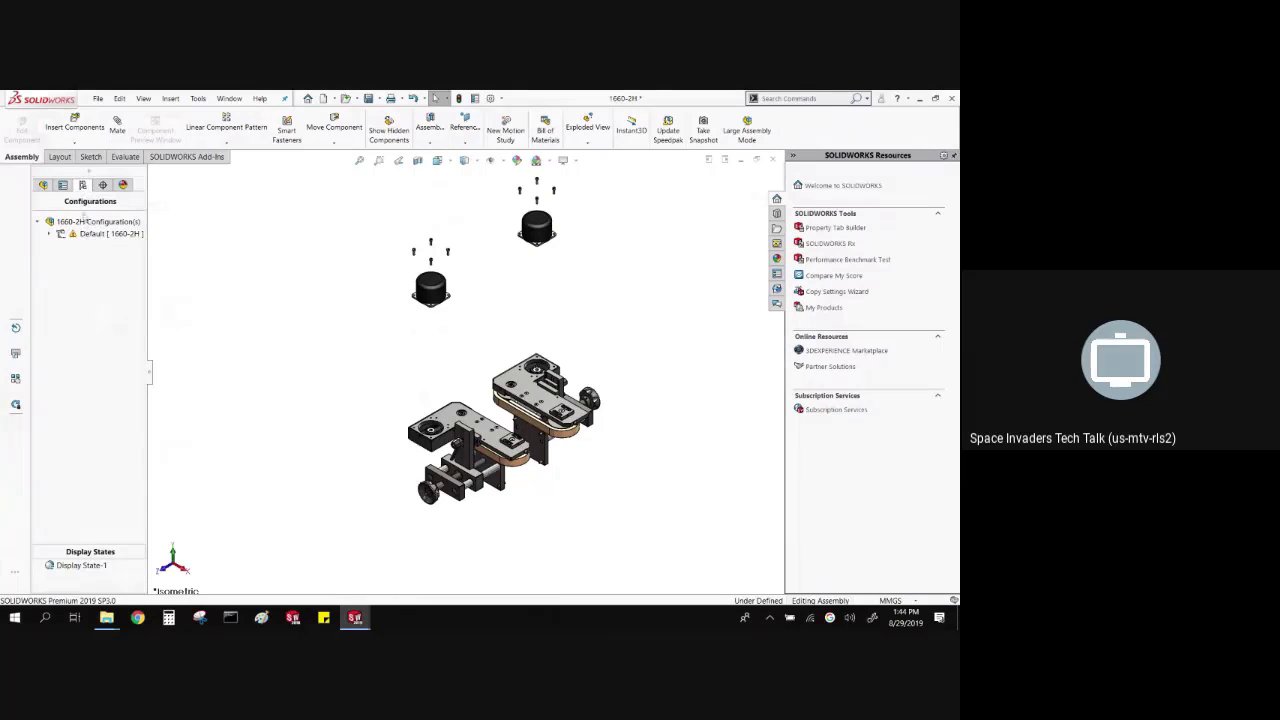
{"action": "left_click", "coordinate": [50, 234]}
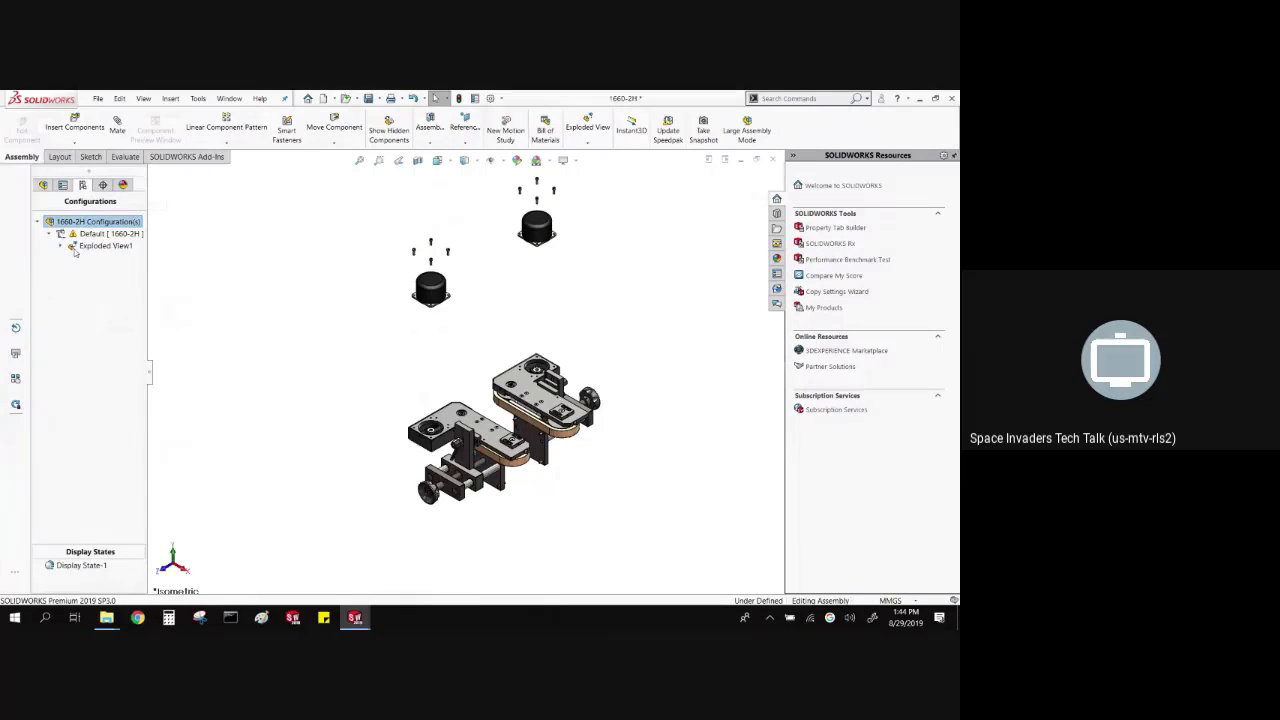
{"action": "right_click", "coordinate": [75, 253]}
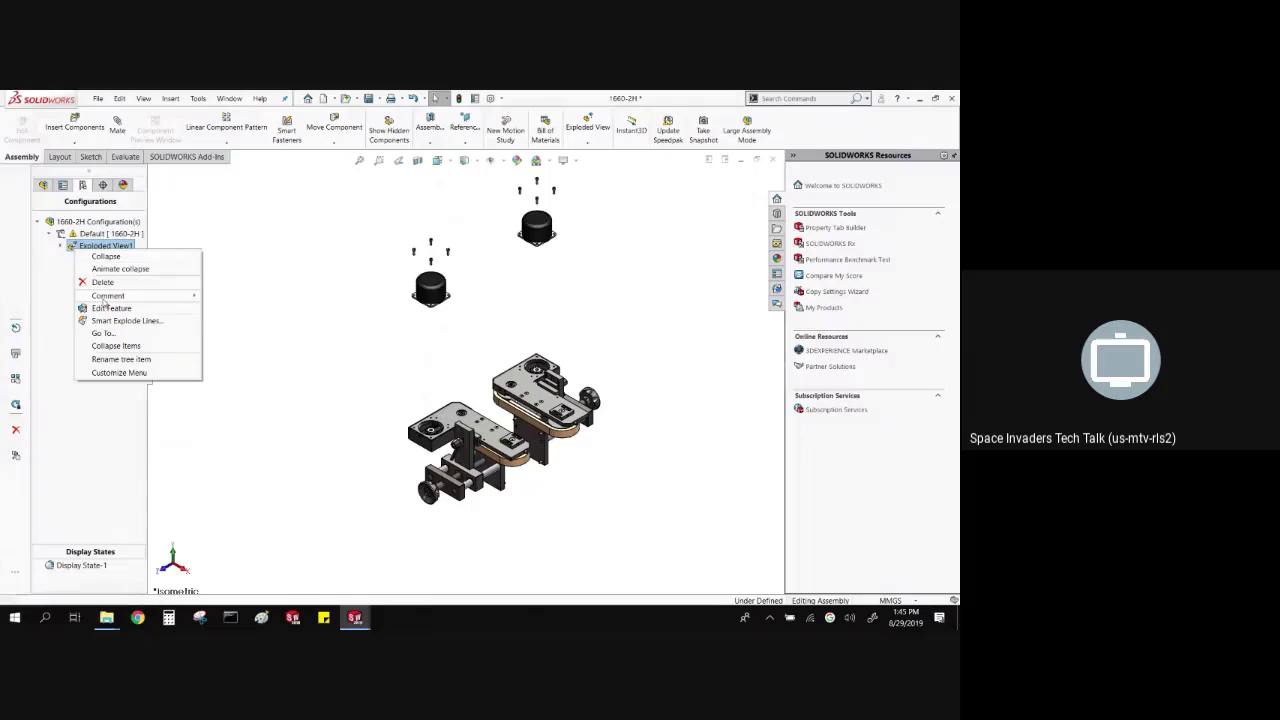
{"action": "left_click", "coordinate": [120, 269]}
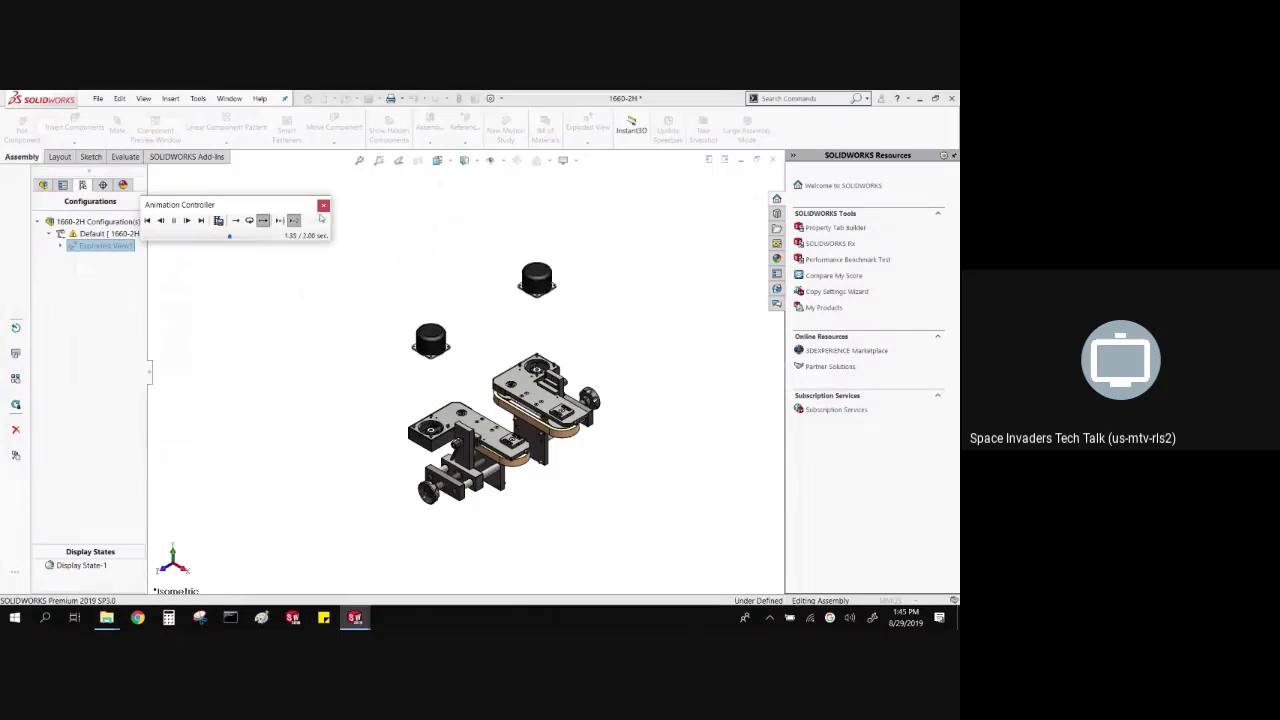
- Explode Exploded View1 again and roll it back to before Explode Step1
{"action": "right_click", "coordinate": [76, 246]}
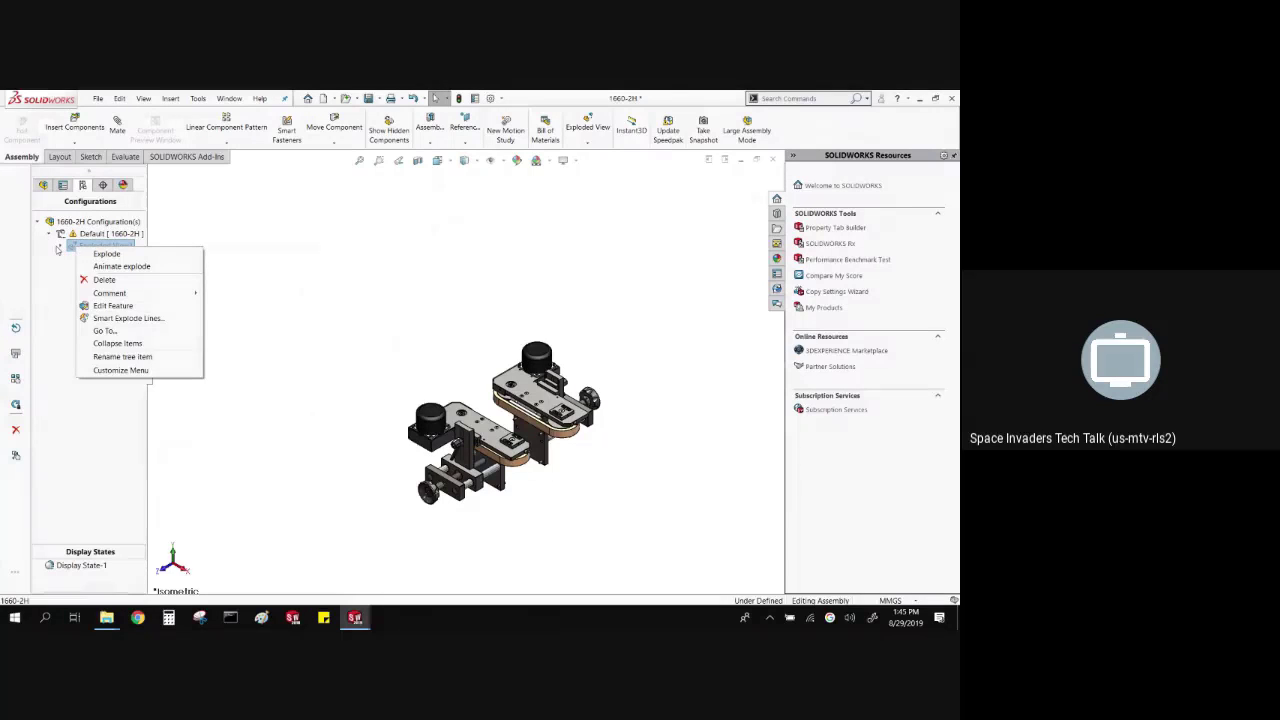
{"action": "left_click", "coordinate": [60, 246]}
{"action": "right_click", "coordinate": [95, 247]}
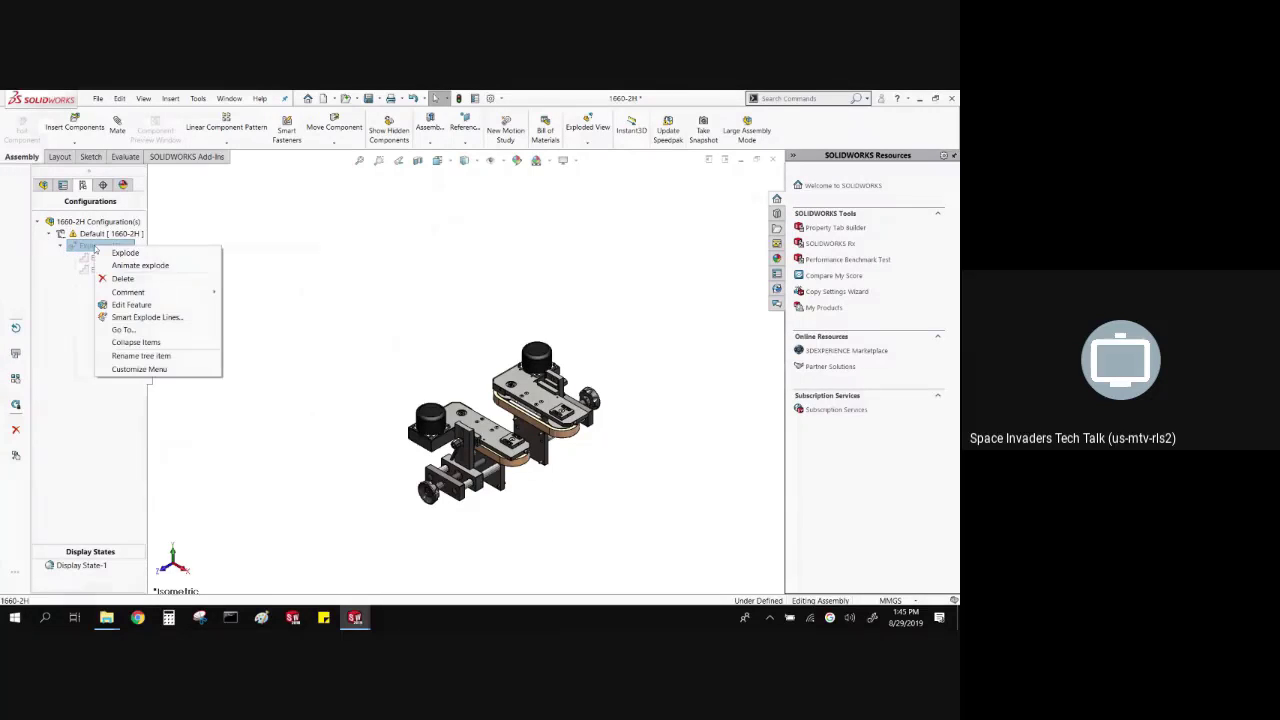
{"action": "left_click", "coordinate": [115, 254]}
{"action": "left_click_drag", "start_coordinate": [107, 276], "coordinate": [103, 253]}
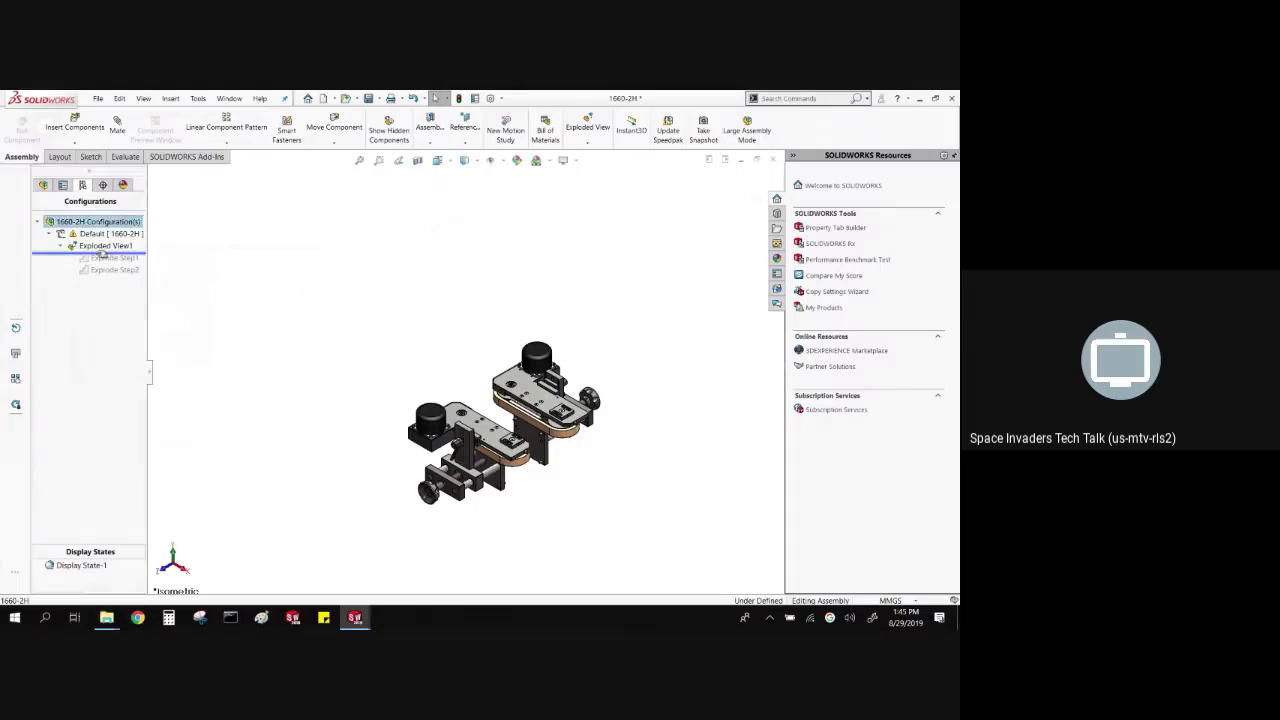
- Reorder Explode Step2 ahead of Explode Step1 in Exploded View1 and roll the view forward to include both steps
{"action": "left_click_drag", "start_coordinate": [100, 253], "coordinate": [106, 276]}
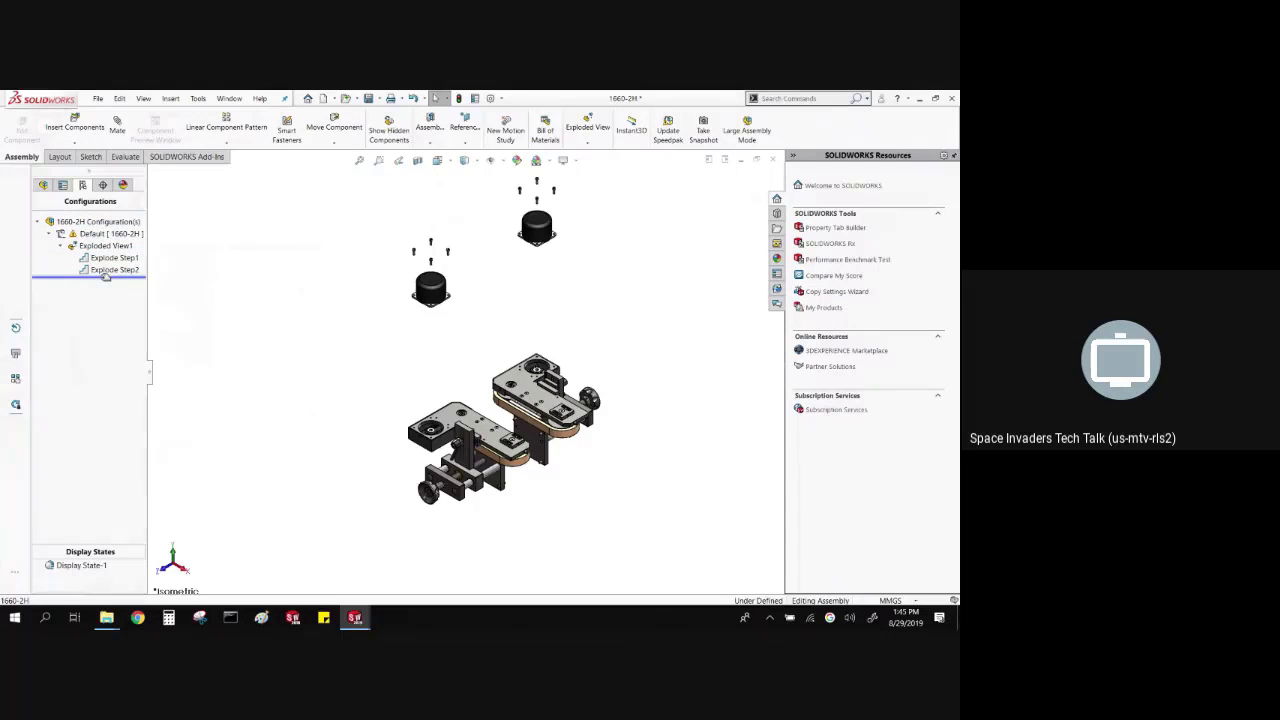
{"action": "left_click", "coordinate": [100, 260]}
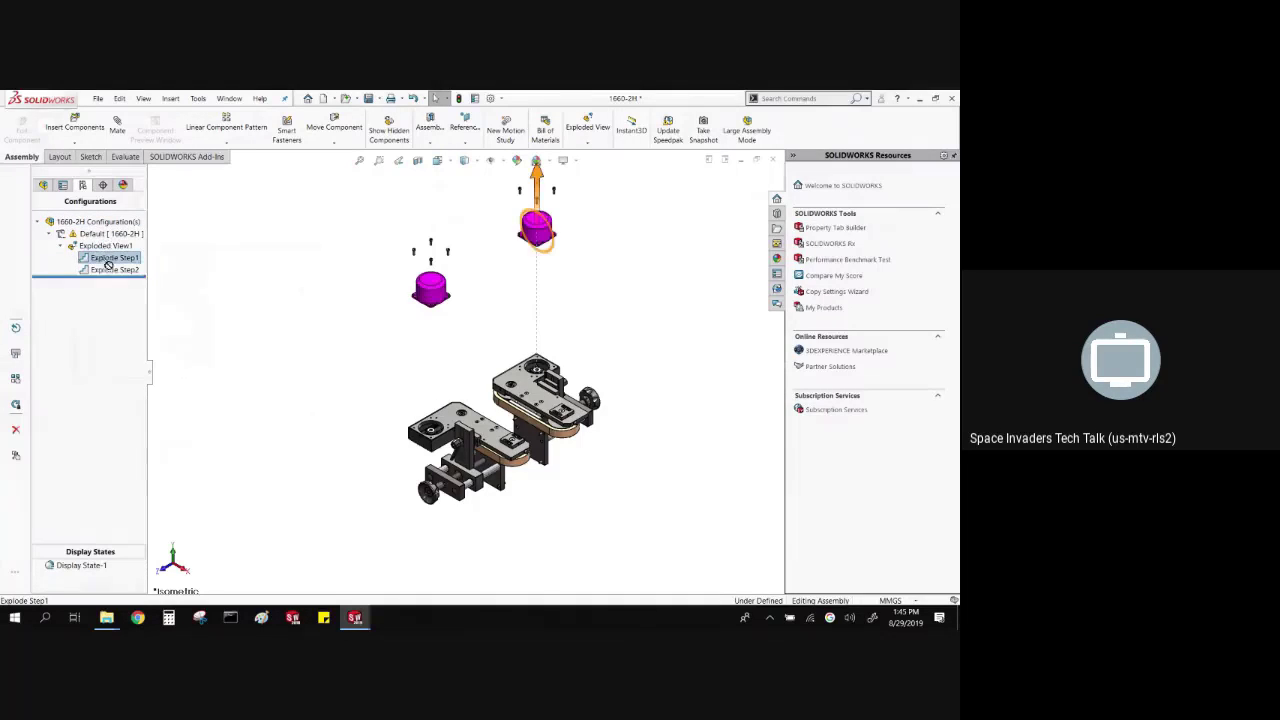
{"action": "left_click_drag", "start_coordinate": [108, 272], "coordinate": [140, 263]}
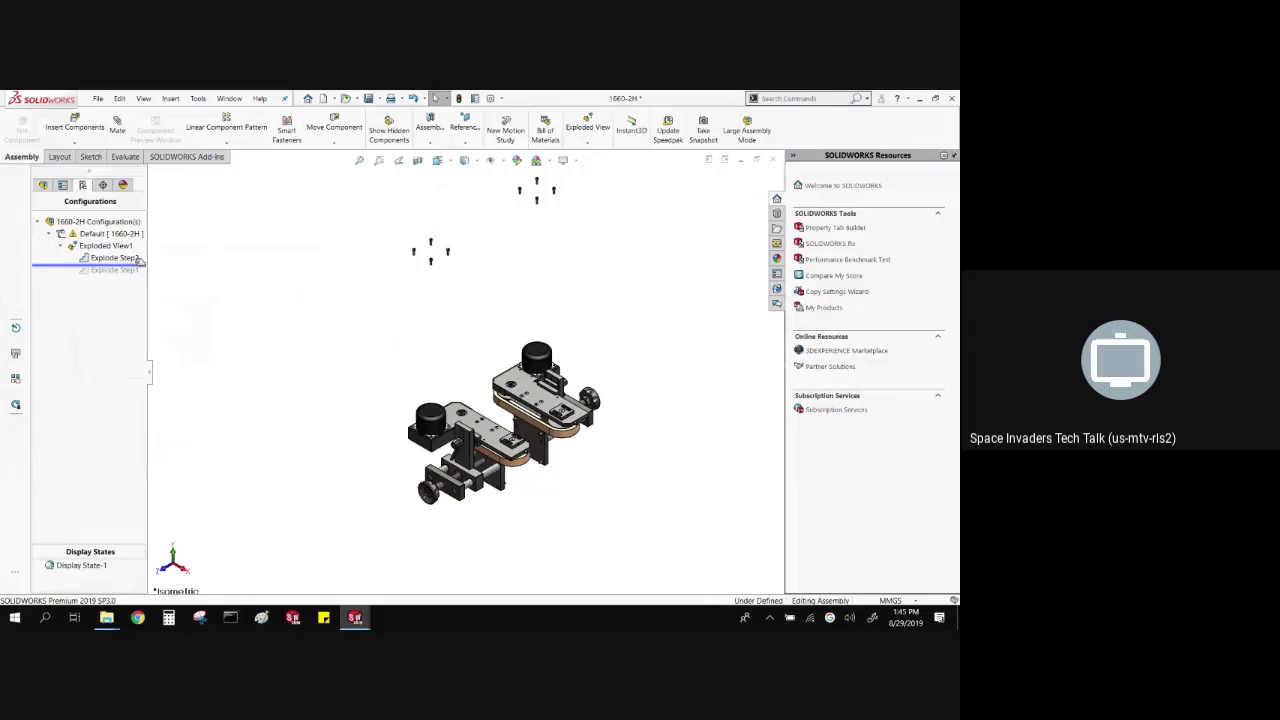
{"action": "left_click_drag", "start_coordinate": [140, 263], "coordinate": [135, 278]}
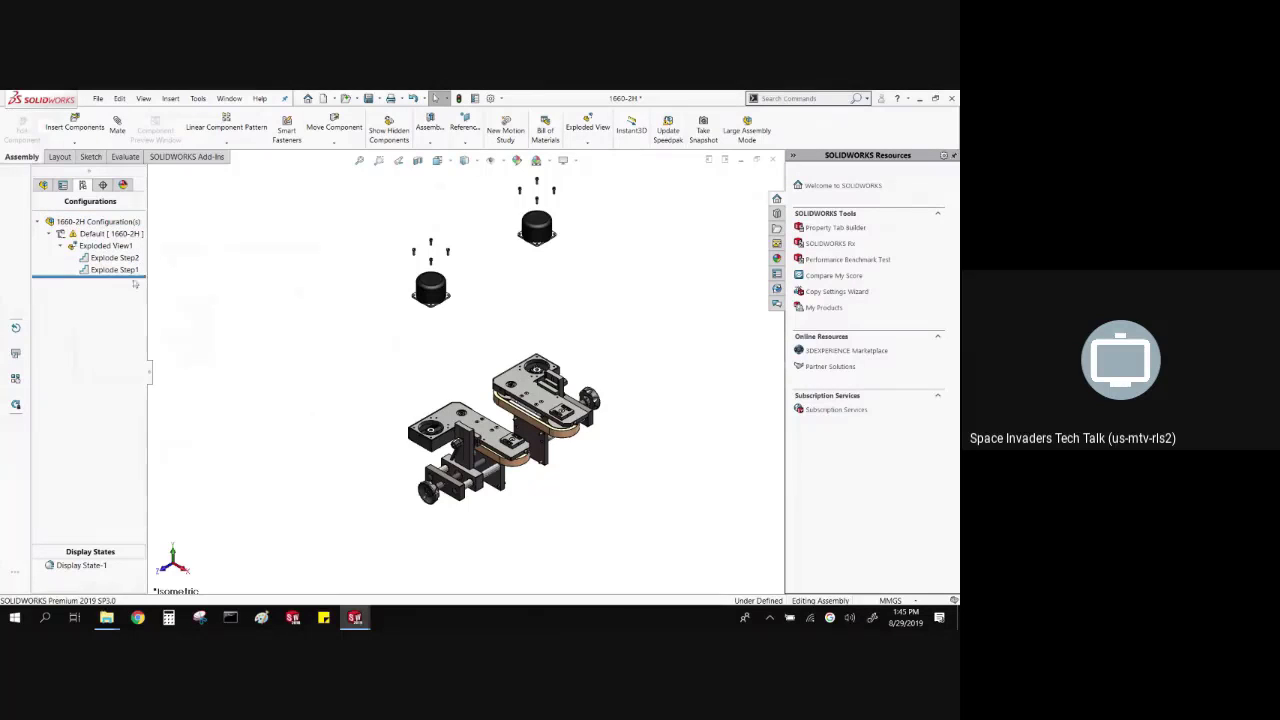
- Edit Exploded View1 from before its first step, adding a step that moves the front handwheel and its end plate about 260 mm along Z
{"action": "right_click", "coordinate": [111, 247]}
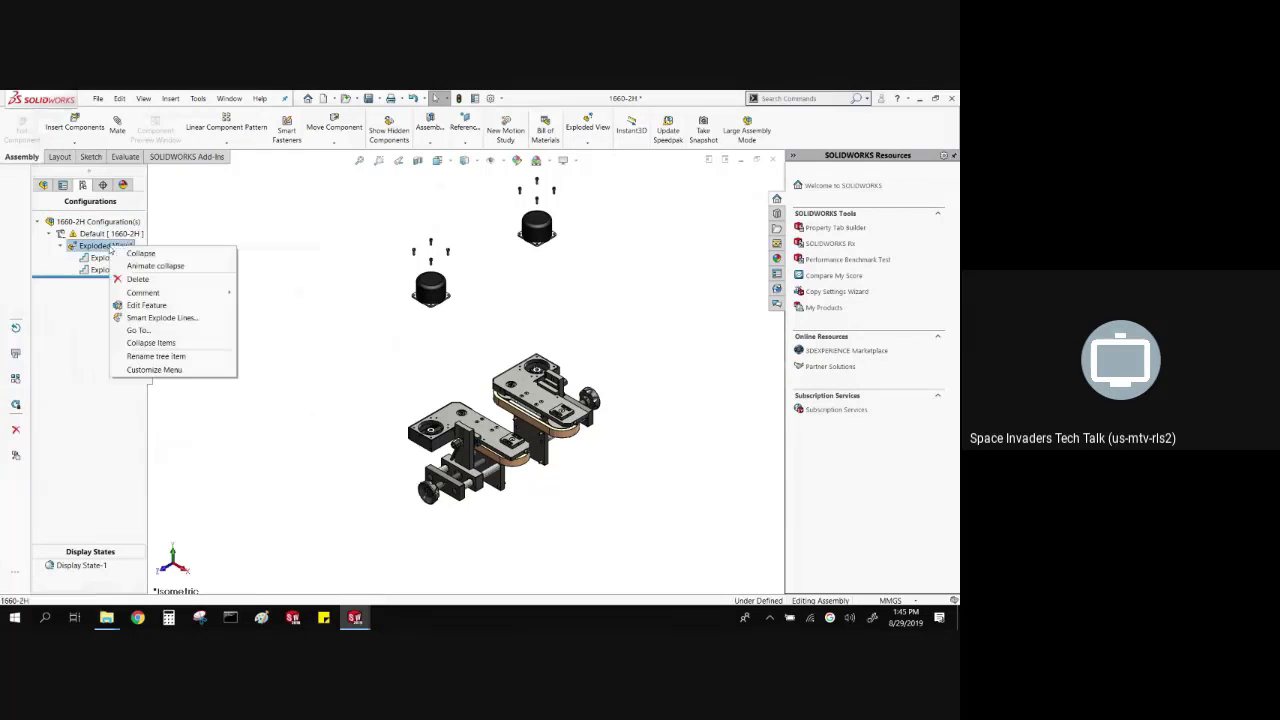
{"action": "left_click", "coordinate": [146, 304]}
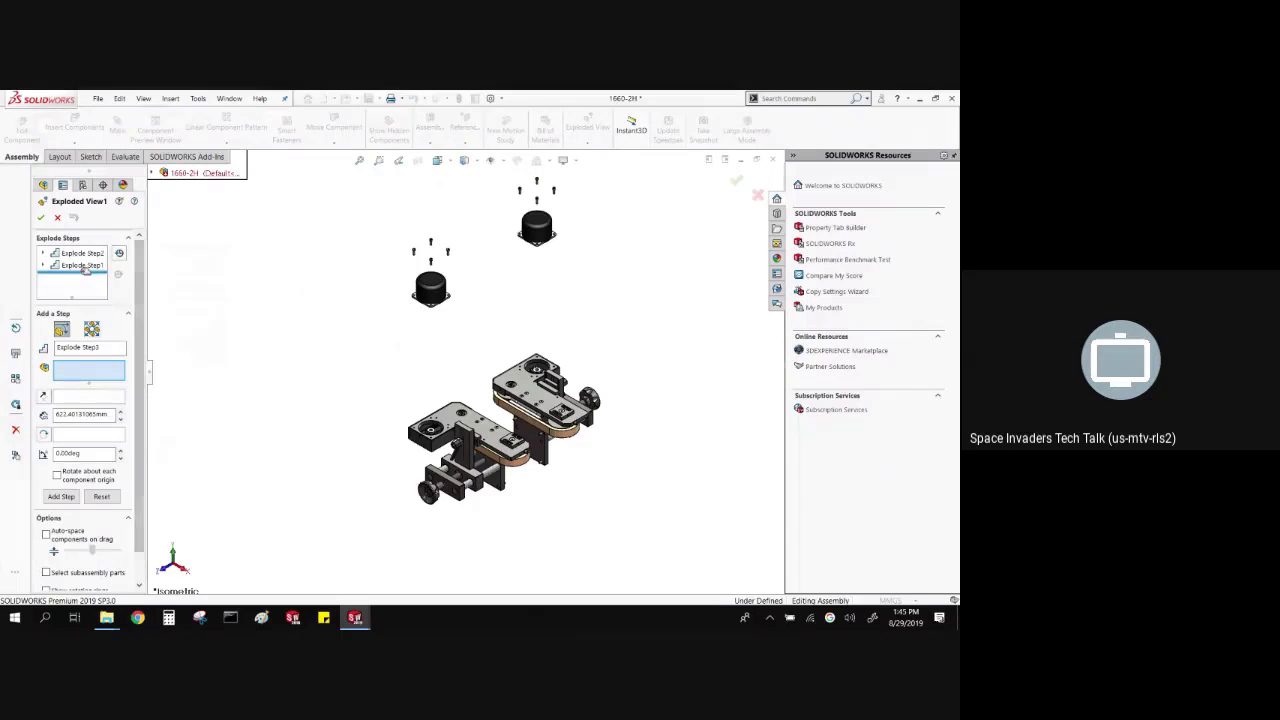
{"action": "left_click_drag", "start_coordinate": [86, 270], "coordinate": [86, 246]}
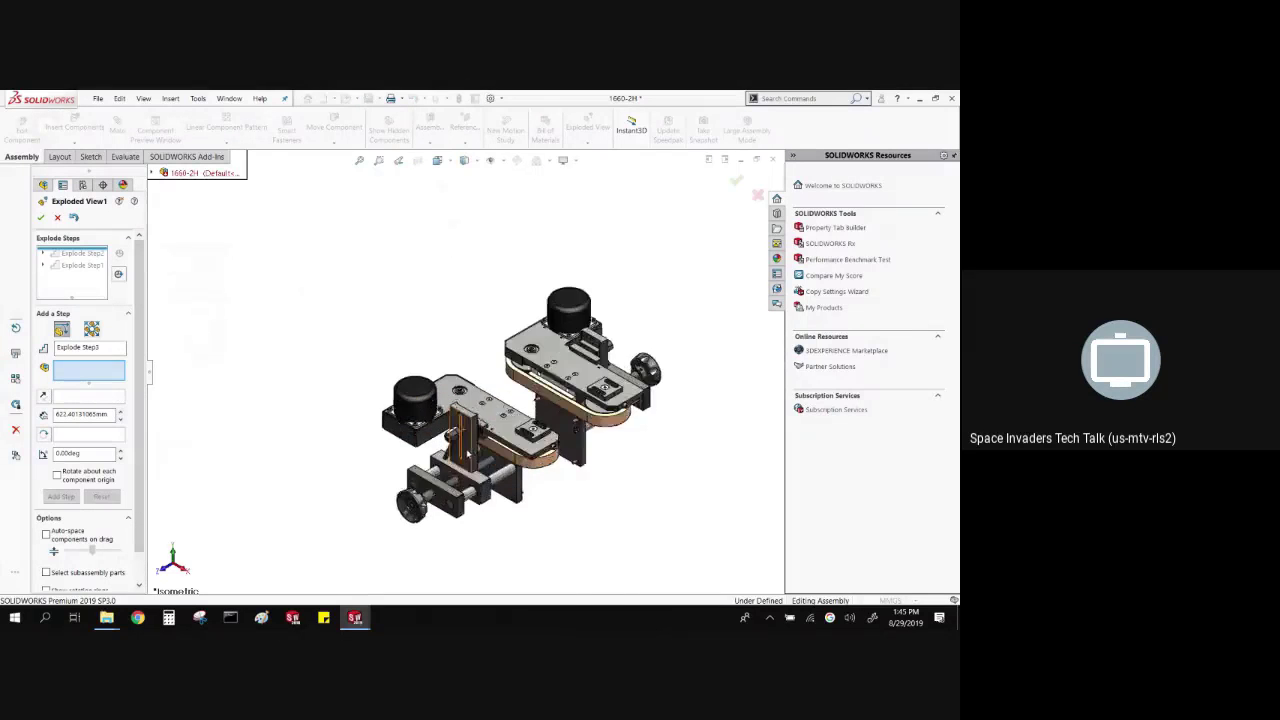
{"action": "scroll", "coordinate": [469, 456], "scroll_direction": "down", "scroll_amount": 10}
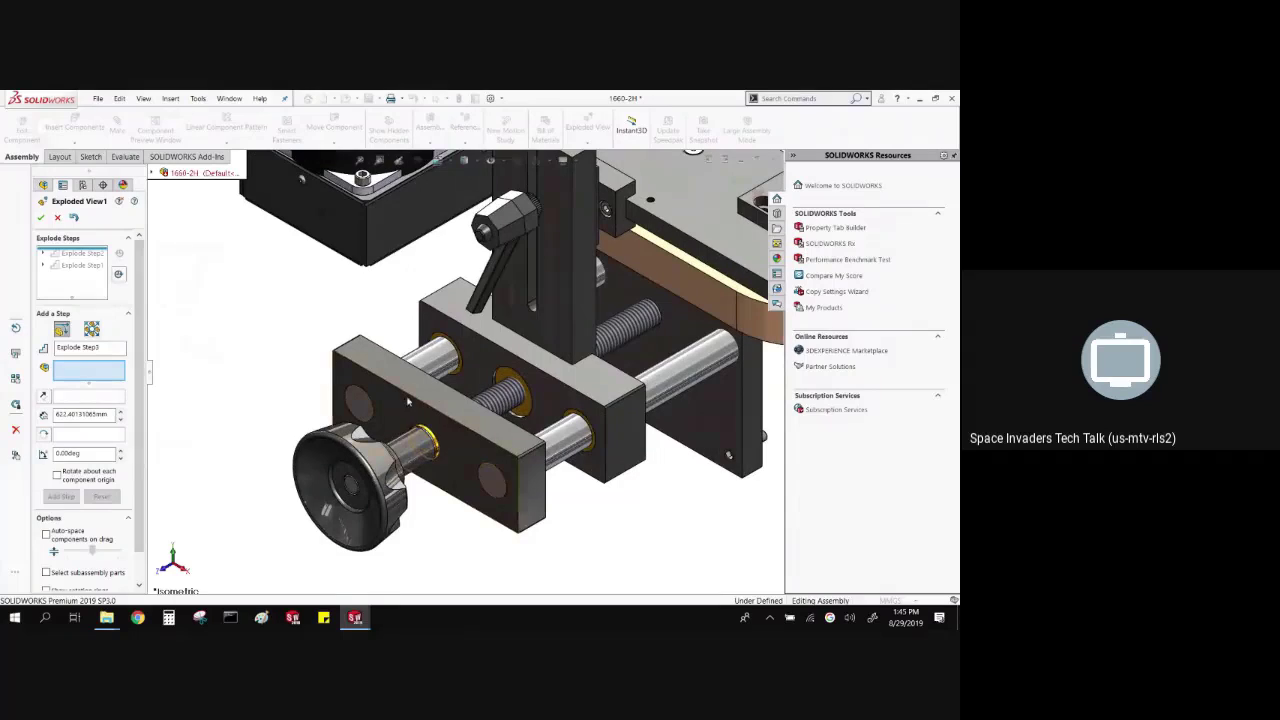
{"action": "scroll", "coordinate": [407, 400], "scroll_direction": "up", "scroll_amount": 2}
{"action": "left_click", "coordinate": [380, 455]}
{"action": "scroll", "coordinate": [380, 455], "scroll_direction": "up", "scroll_amount": 3}
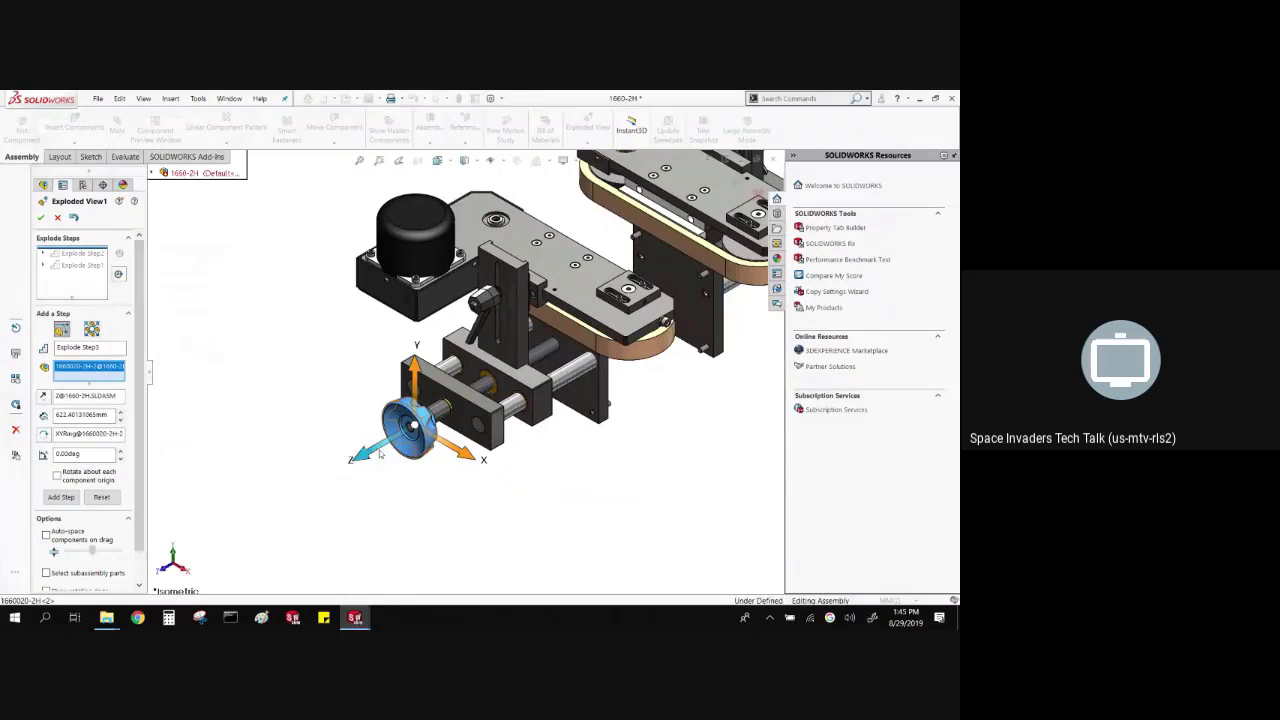
{"action": "left_click_drag", "start_coordinate": [380, 455], "coordinate": [212, 555]}
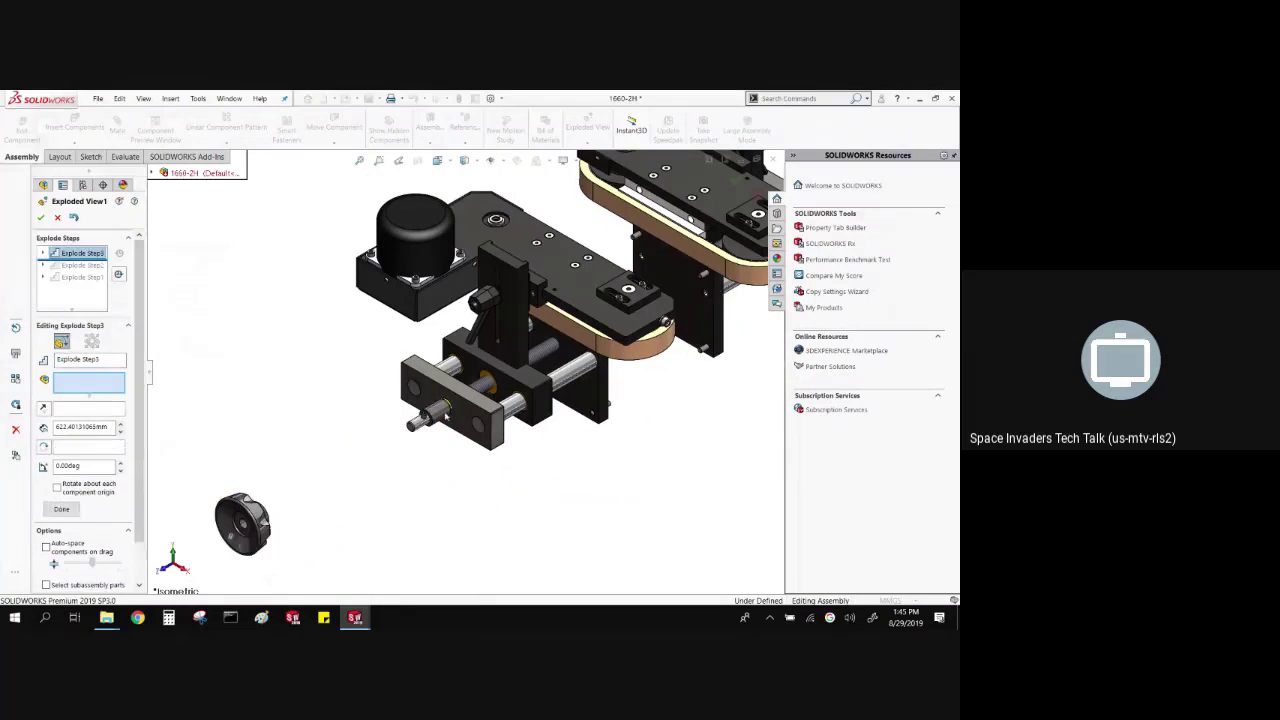
{"action": "left_click", "coordinate": [446, 413]}
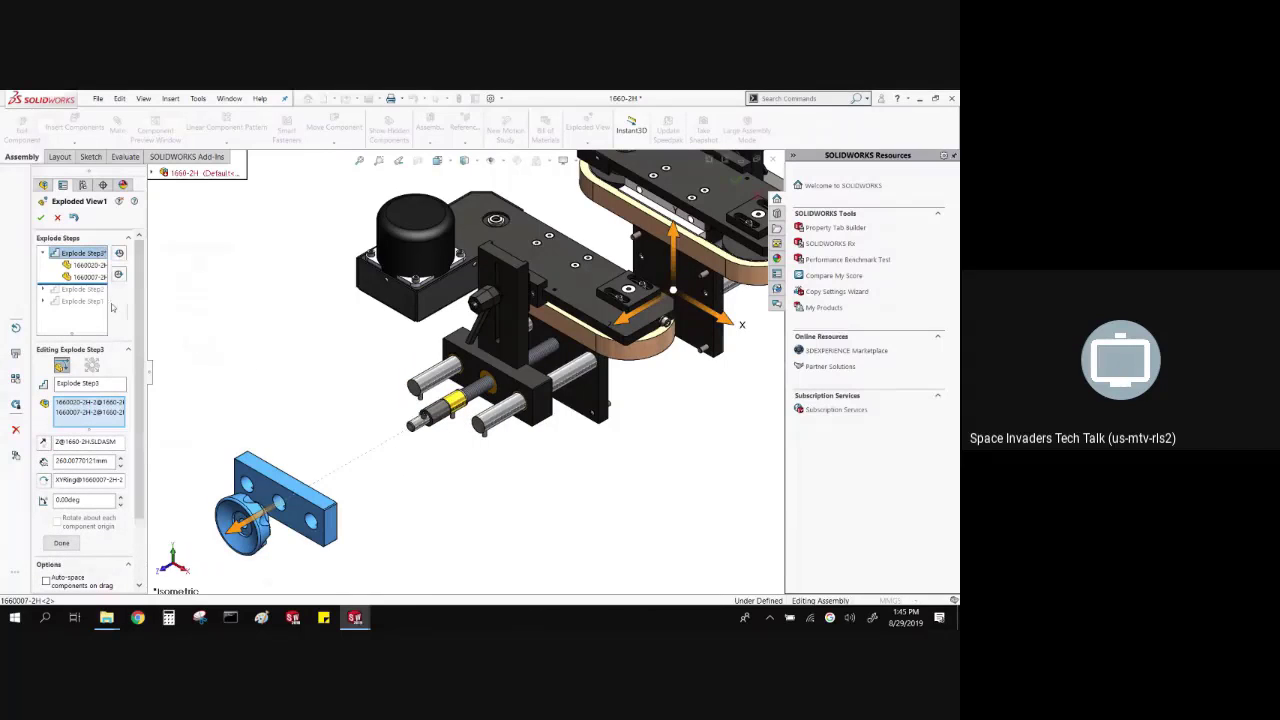
{"action": "left_click", "coordinate": [41, 217]}
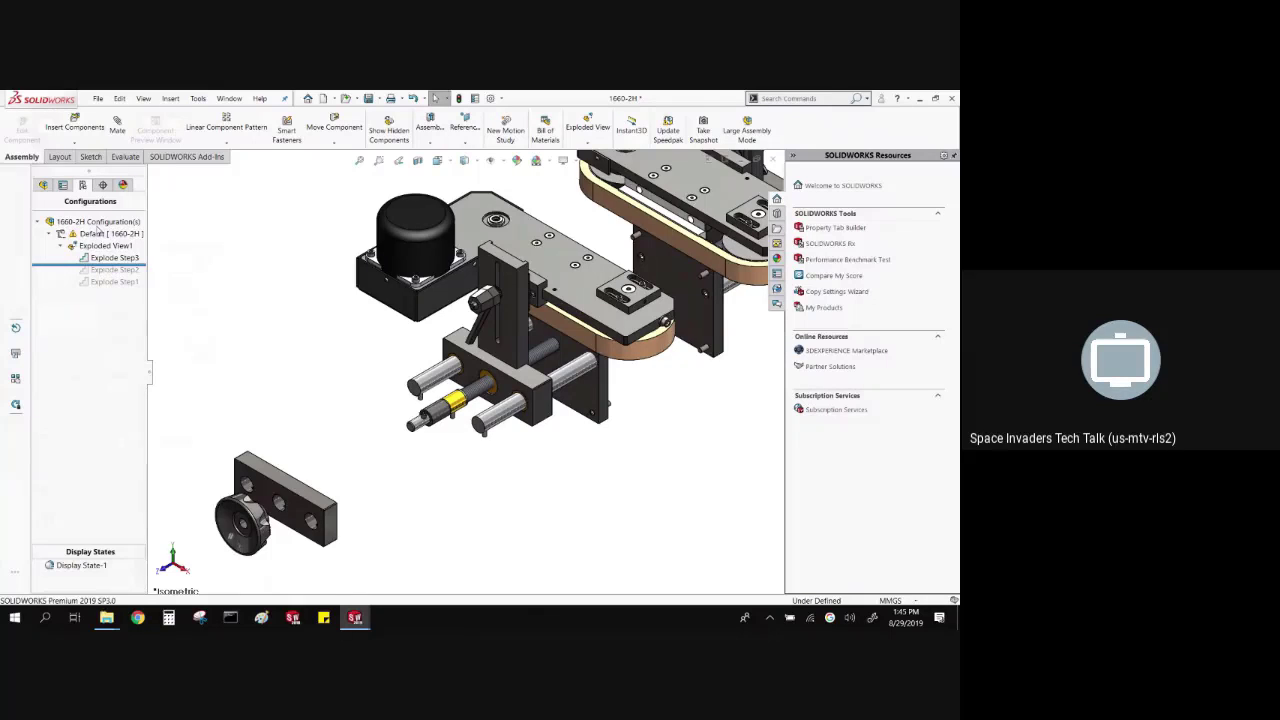
- Roll Exploded View1 forward past Explode Step2 and Explode Step1 so that all of its steps apply
{"action": "left_click", "coordinate": [72, 268]}
{"action": "left_click_drag", "start_coordinate": [72, 270], "coordinate": [76, 290]}
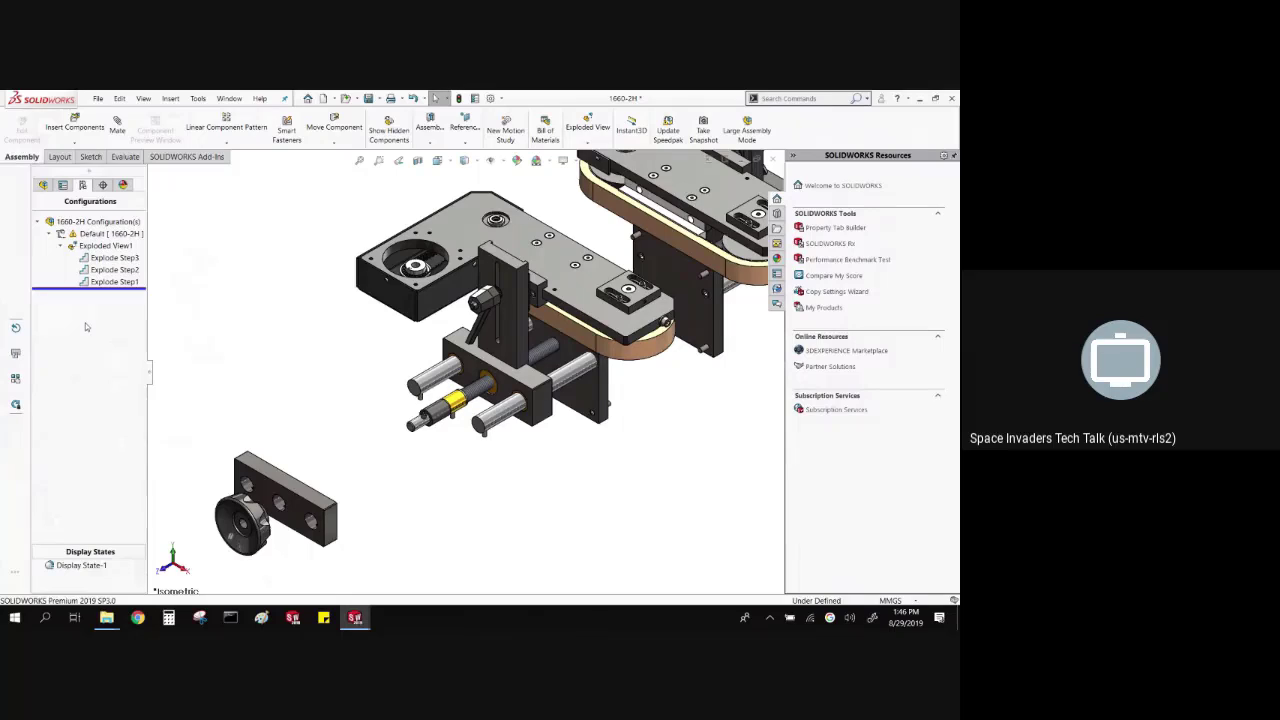
{"action": "scroll", "coordinate": [288, 345], "scroll_direction": "up", "scroll_amount": 5}
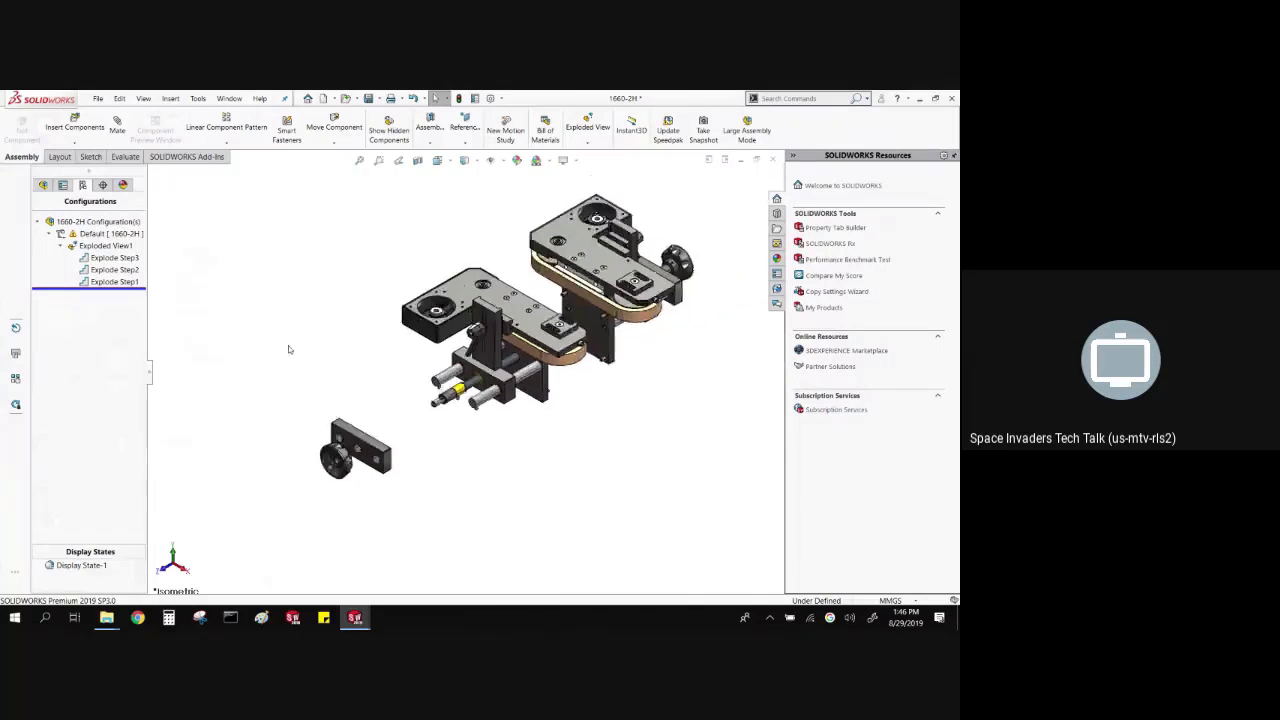
{"action": "key", "text": "f"}
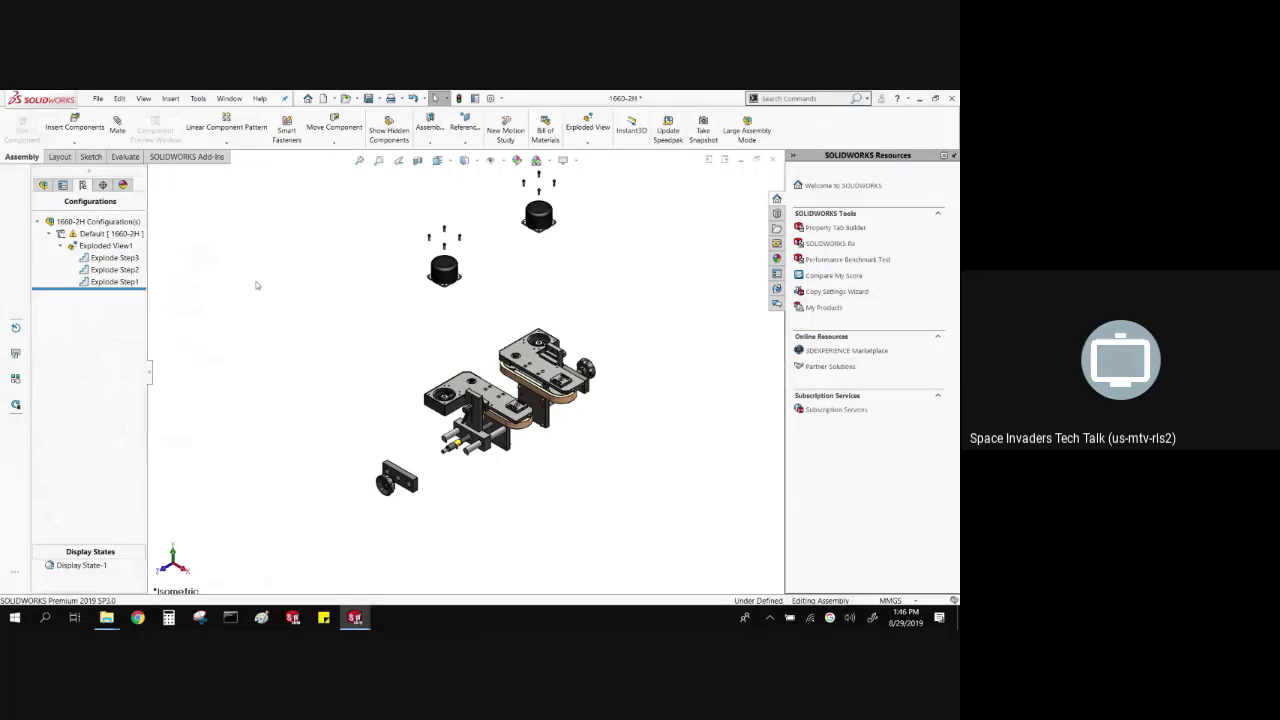
- Collapse Exploded View1 and play its animated explode
{"action": "double_click", "coordinate": [114, 246]}
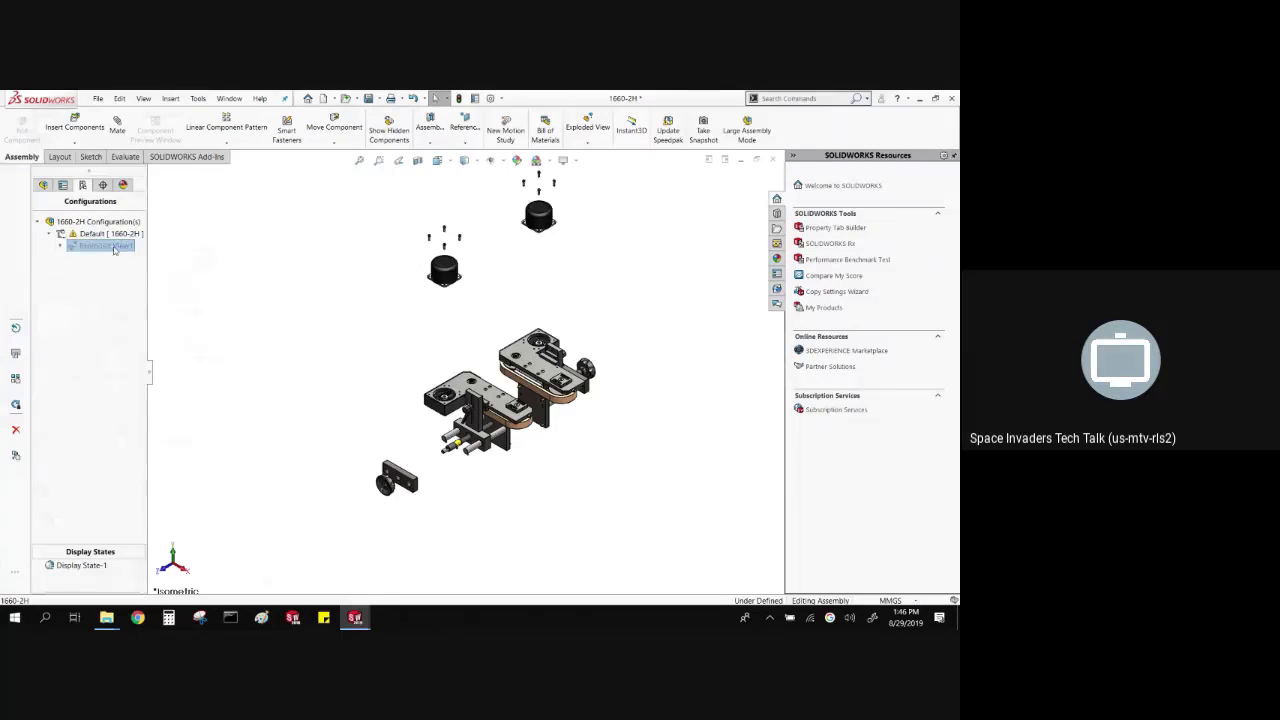
{"action": "left_click", "coordinate": [284, 300]}
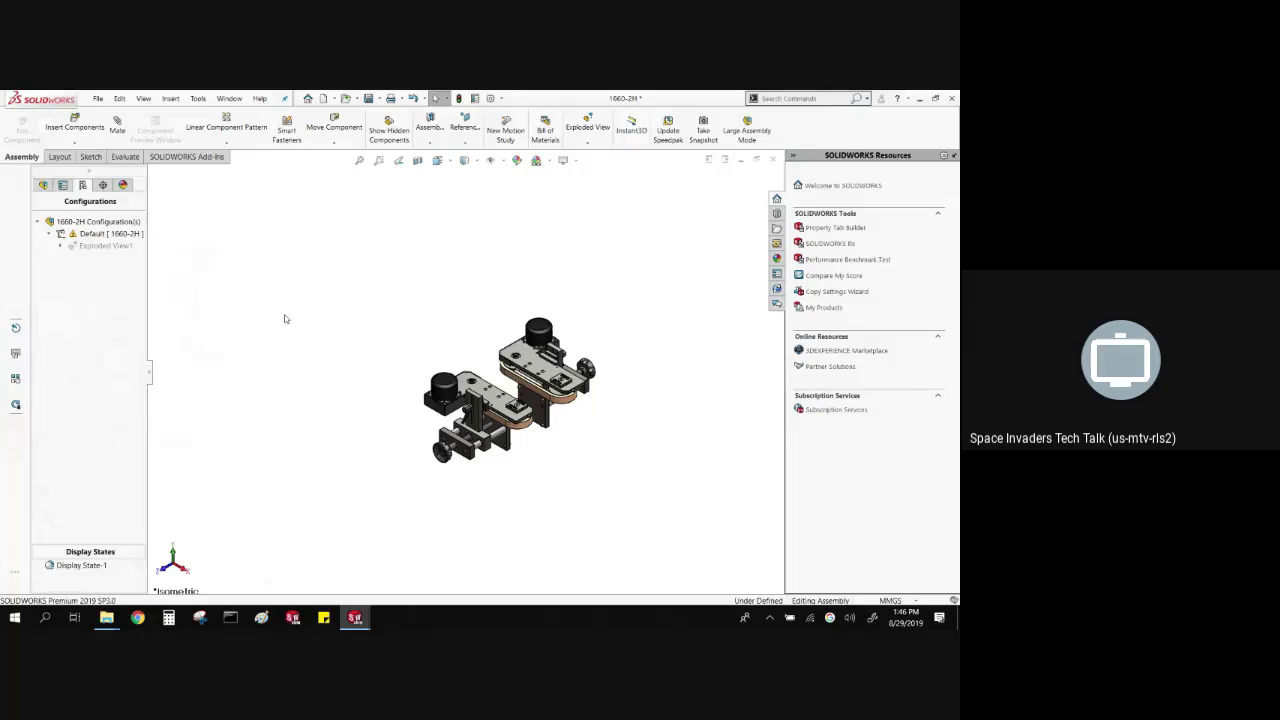
{"action": "right_click", "coordinate": [119, 246]}
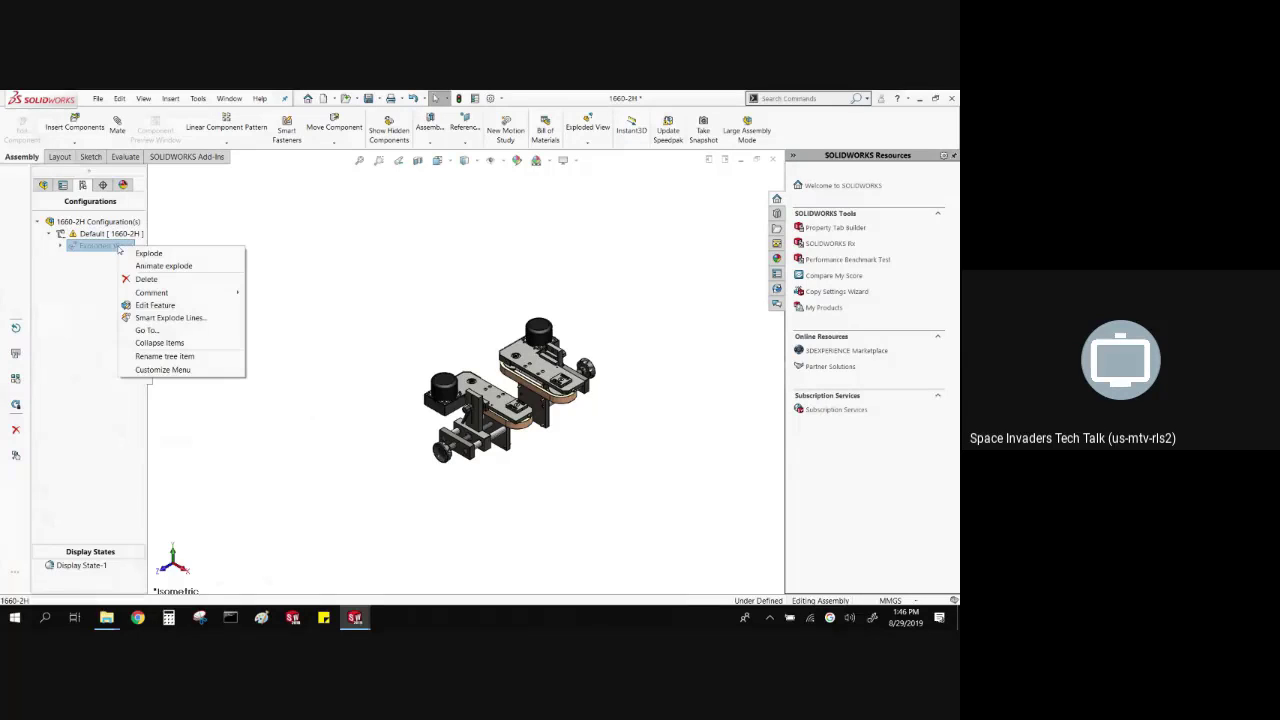
{"action": "left_click", "coordinate": [147, 265]}
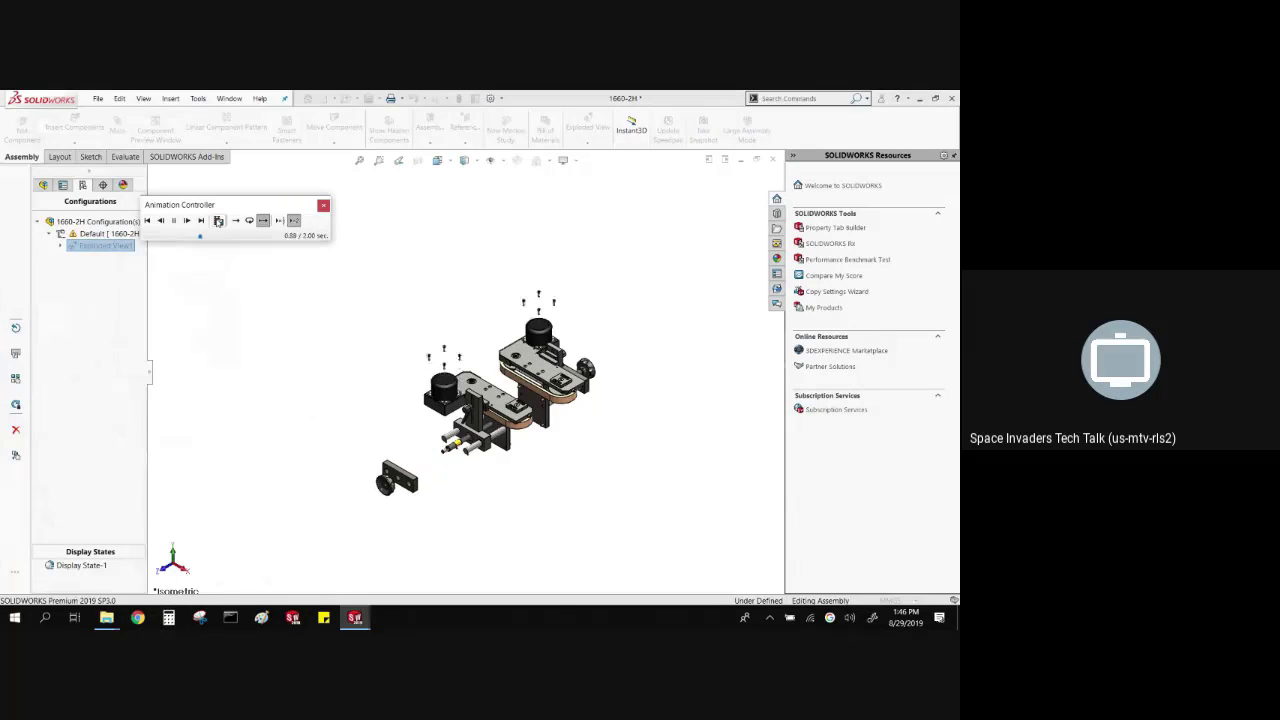
- Check the file types offered for saving the explode animation and close the animation controller without saving
{"action": "left_click", "coordinate": [218, 221]}
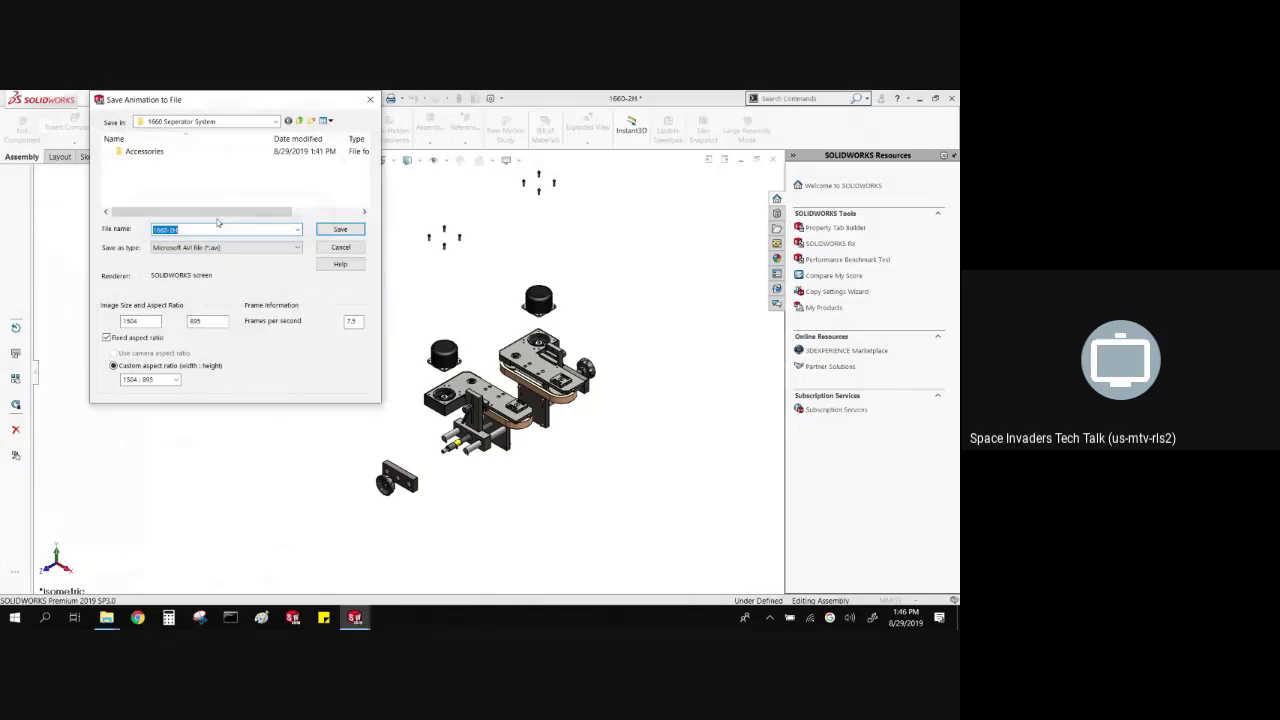
{"action": "left_click", "coordinate": [227, 246]}
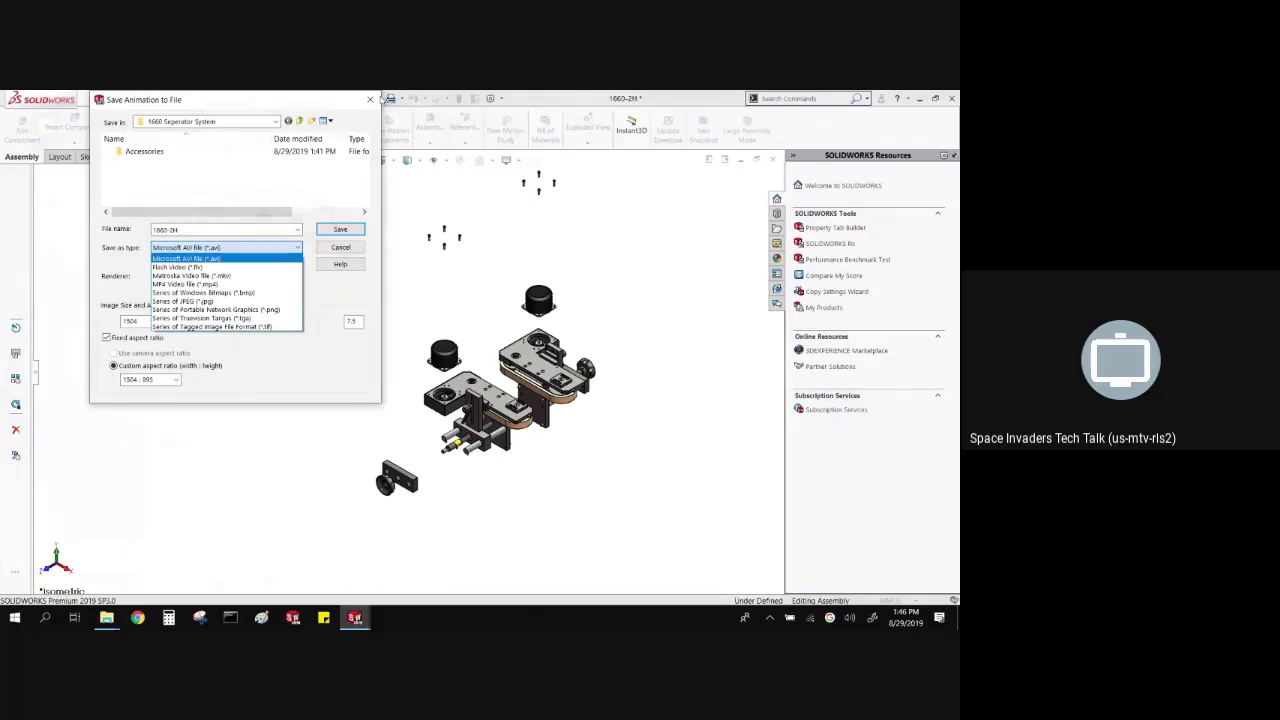
{"action": "left_click", "coordinate": [368, 100]}
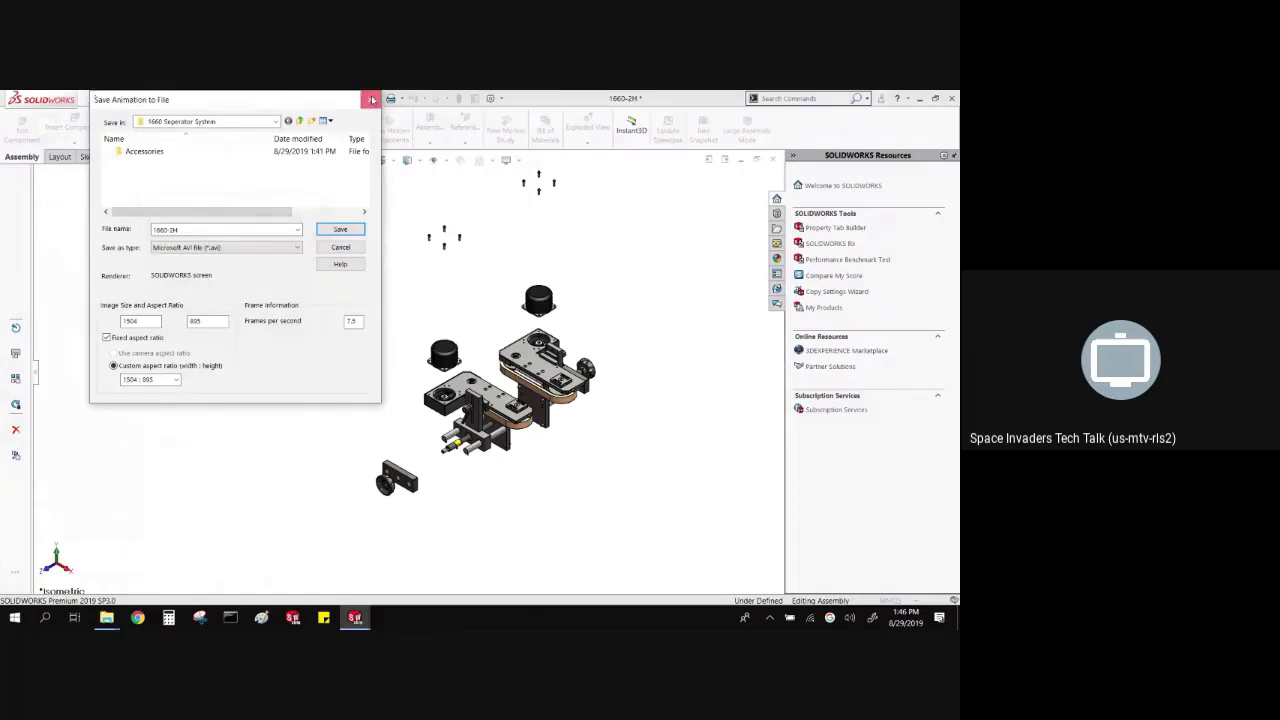
{"action": "left_click", "coordinate": [368, 100]}
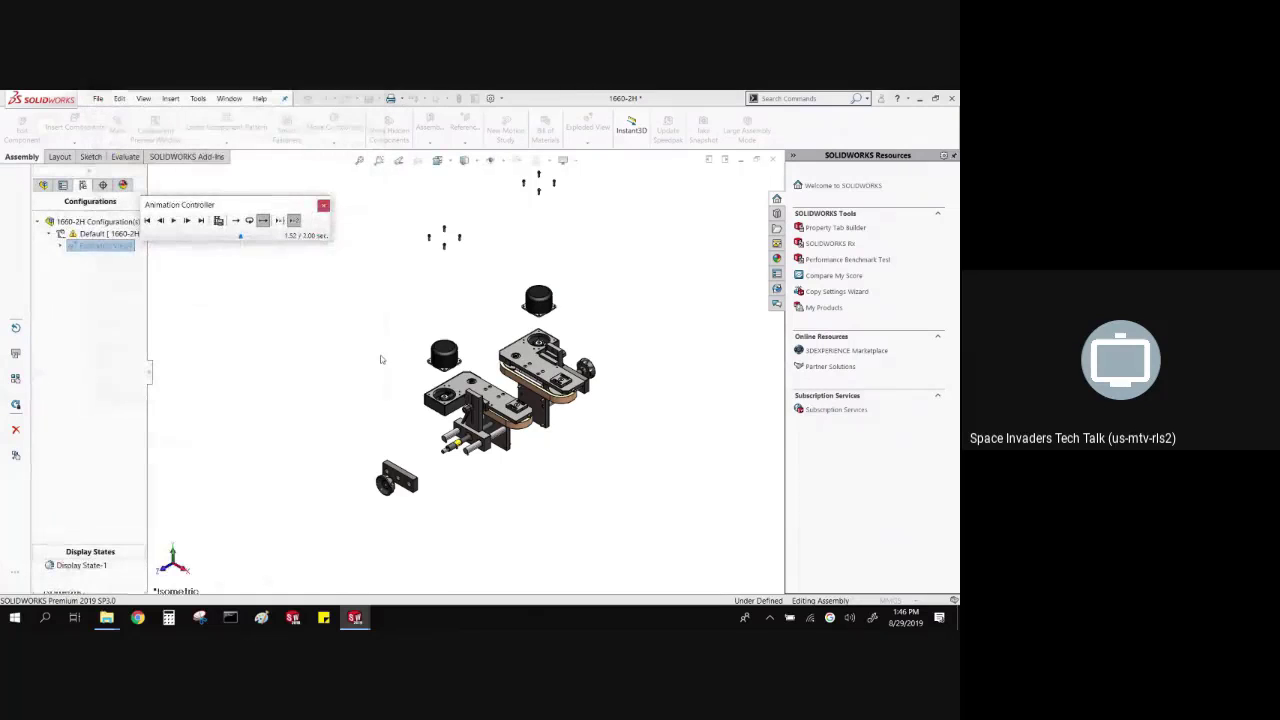
{"action": "left_click", "coordinate": [323, 205]}
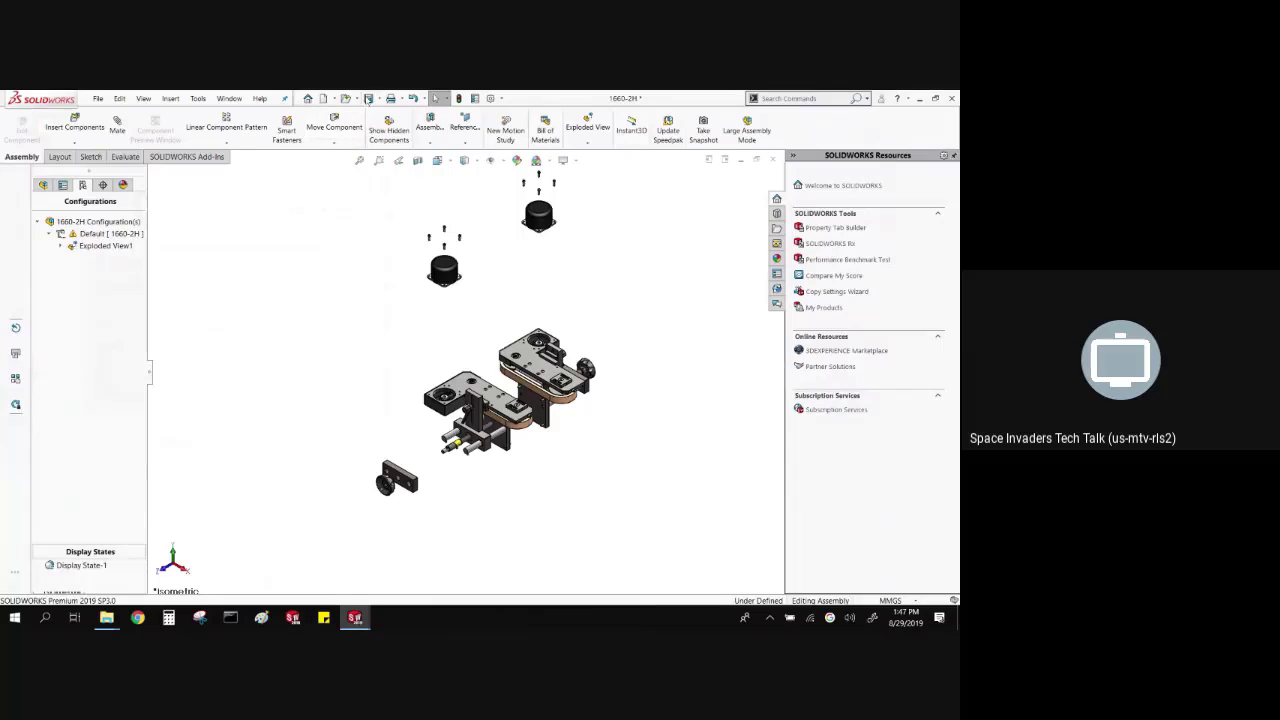
- Save the 1660-2H assembly with its Large Design Review graphics data updated, and close it to return to 1600 2 HEAD-2H
{"action": "left_click", "coordinate": [377, 98]}
{"action": "left_click", "coordinate": [386, 113]}
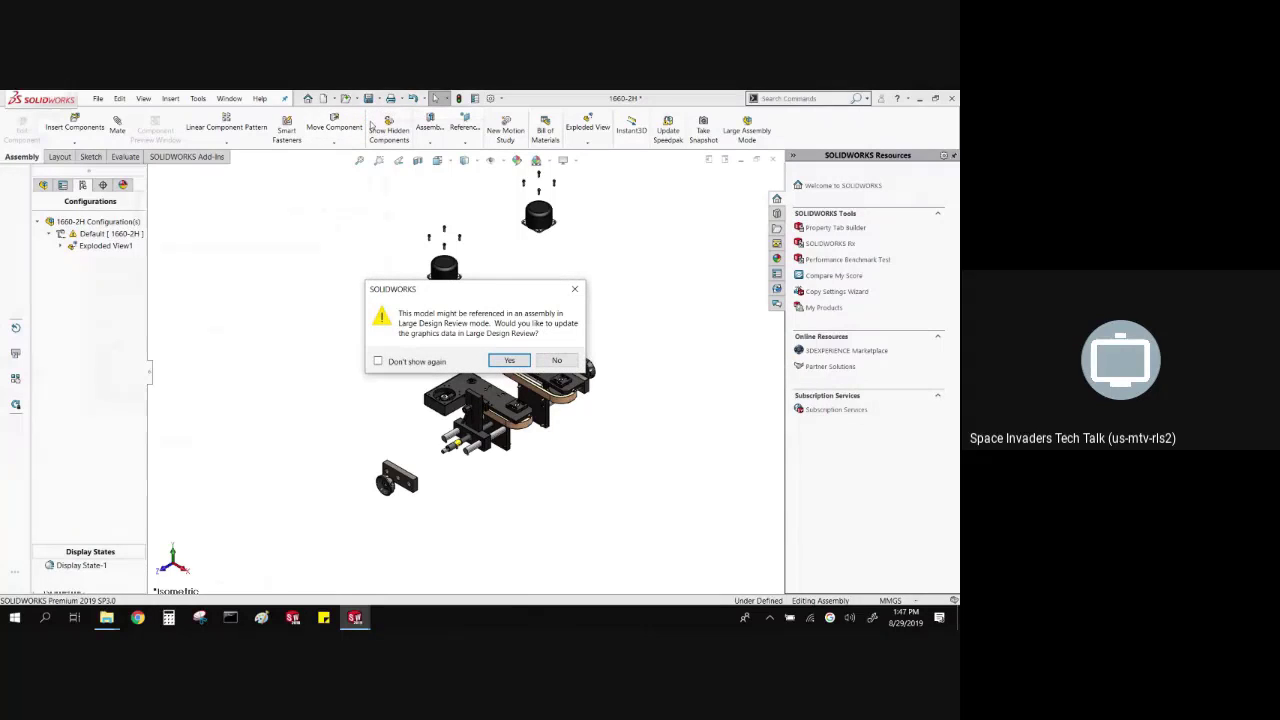
{"action": "left_click", "coordinate": [508, 360]}
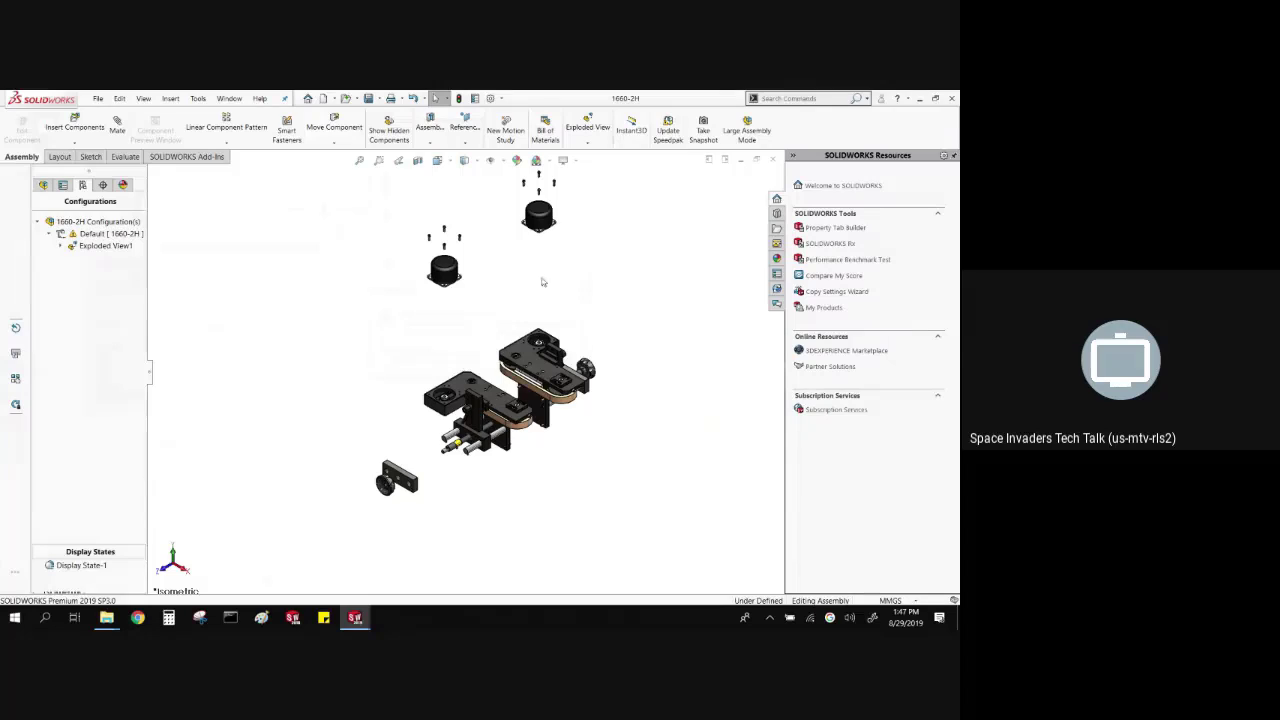
{"action": "left_click", "coordinate": [774, 162]}
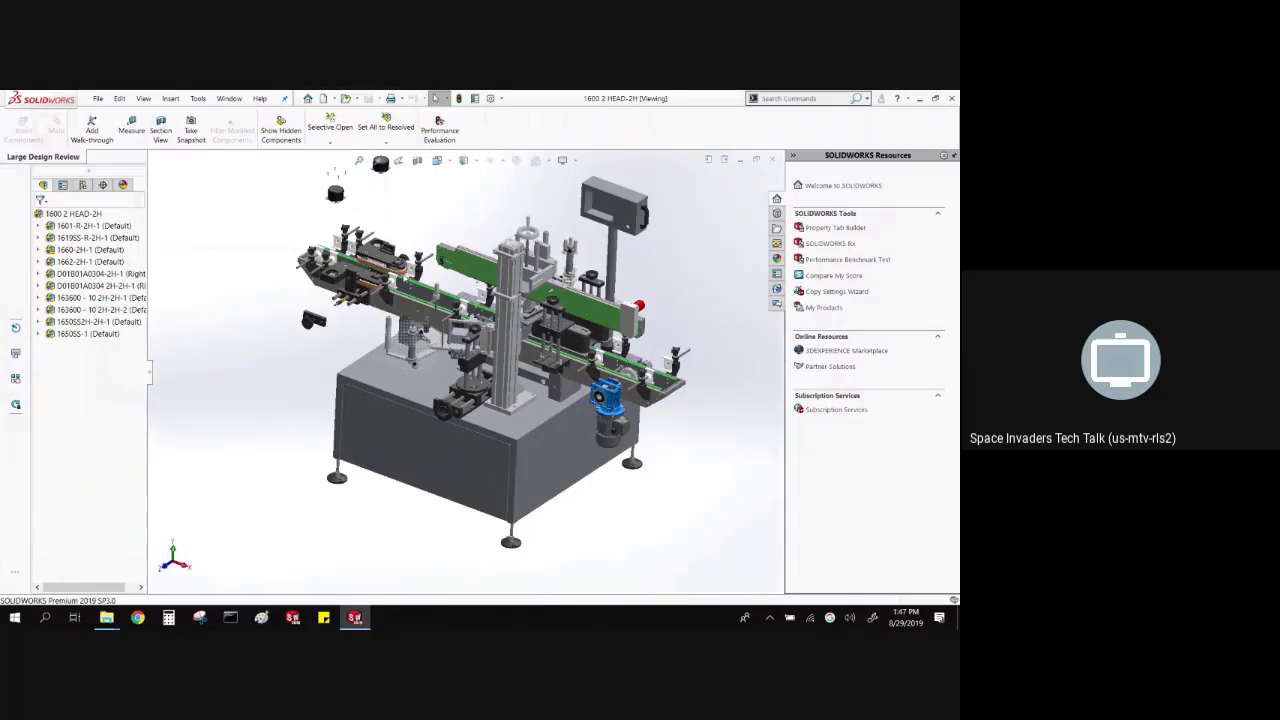
- Open the star knob part 1619019SS-2H from the 1600 2 HEAD-2H assembly and inspect it from the side
{"action": "scroll", "coordinate": [380, 270], "scroll_direction": "down", "scroll_amount": 10}
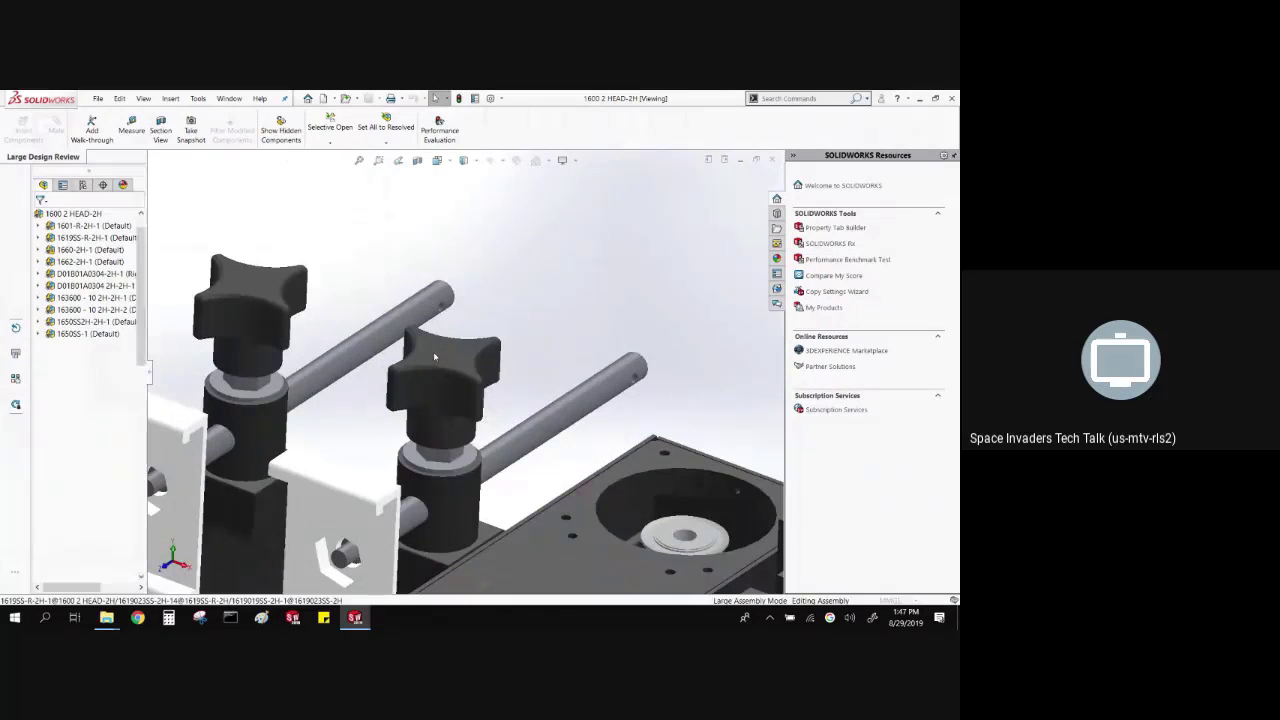
{"action": "right_click", "coordinate": [438, 358]}
{"action": "left_click", "coordinate": [445, 314]}
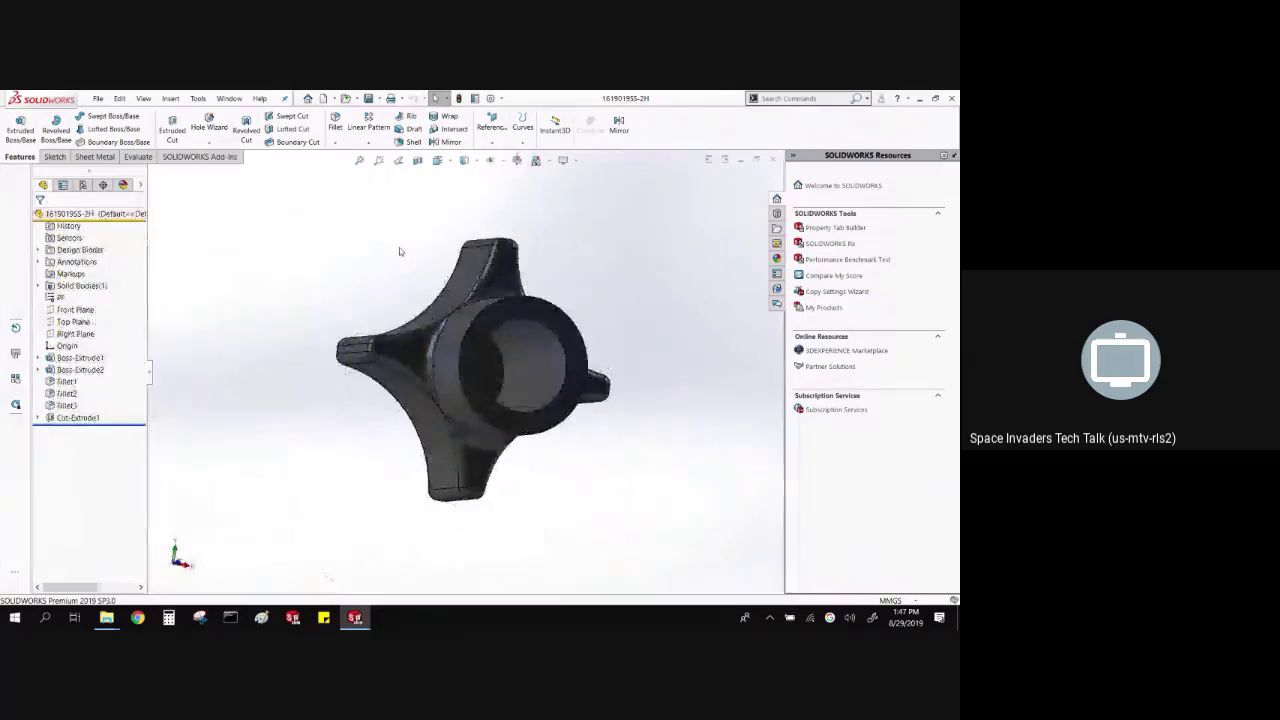
{"action": "key", "text": "ctrl+1"}
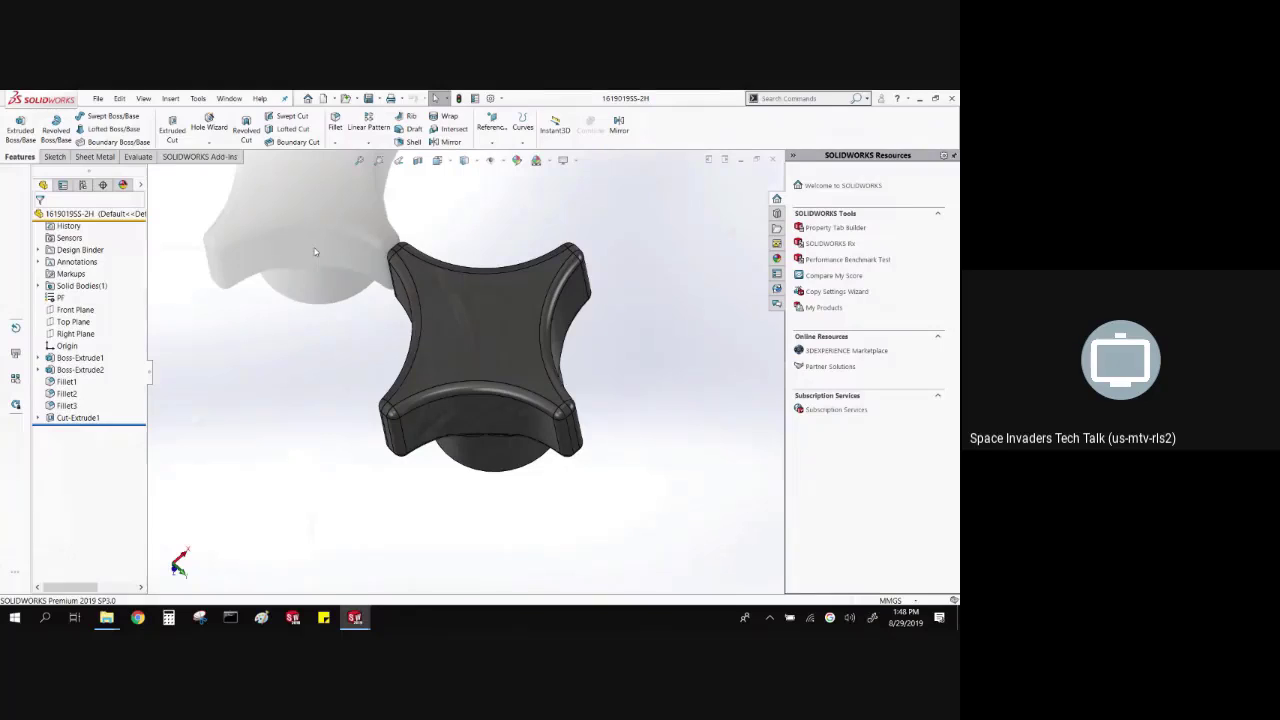
{"action": "middle_click_drag", "start_coordinate": [460, 481], "coordinate": [437, 334]}
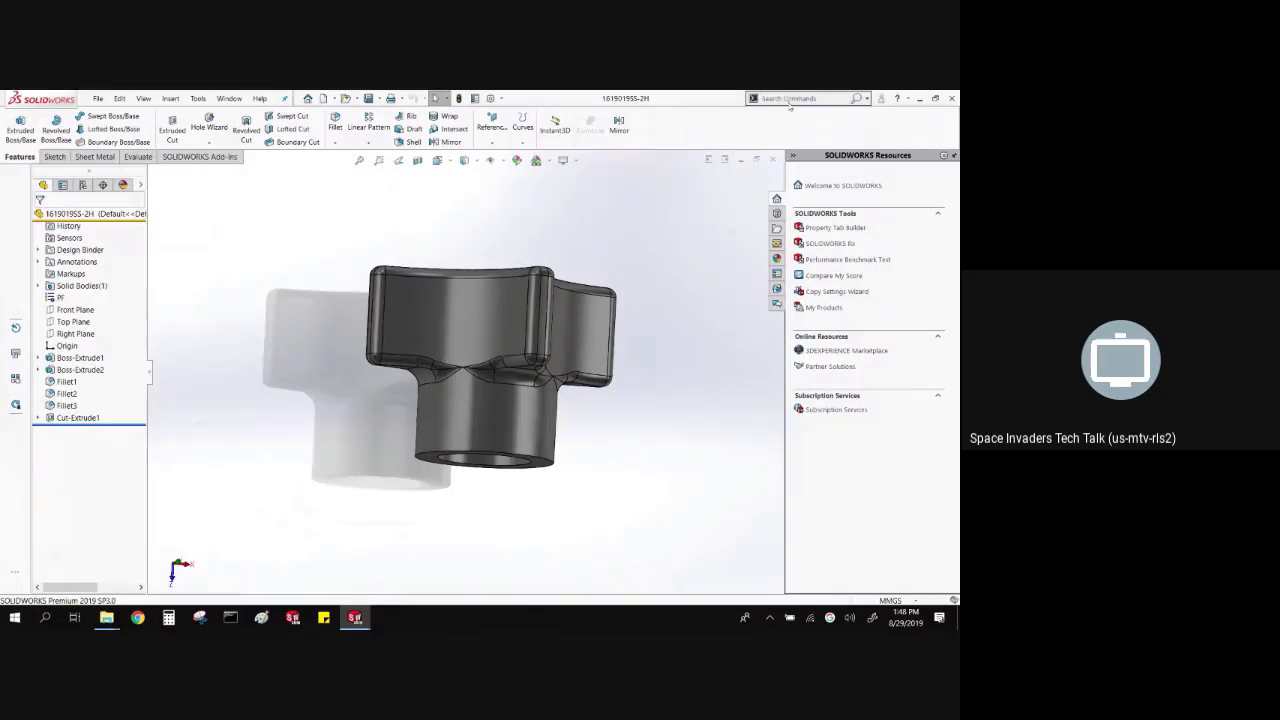
{"action": "left_click", "coordinate": [935, 98]}
{"action": "left_click_drag", "start_coordinate": [682, 107], "coordinate": [745, 132]}
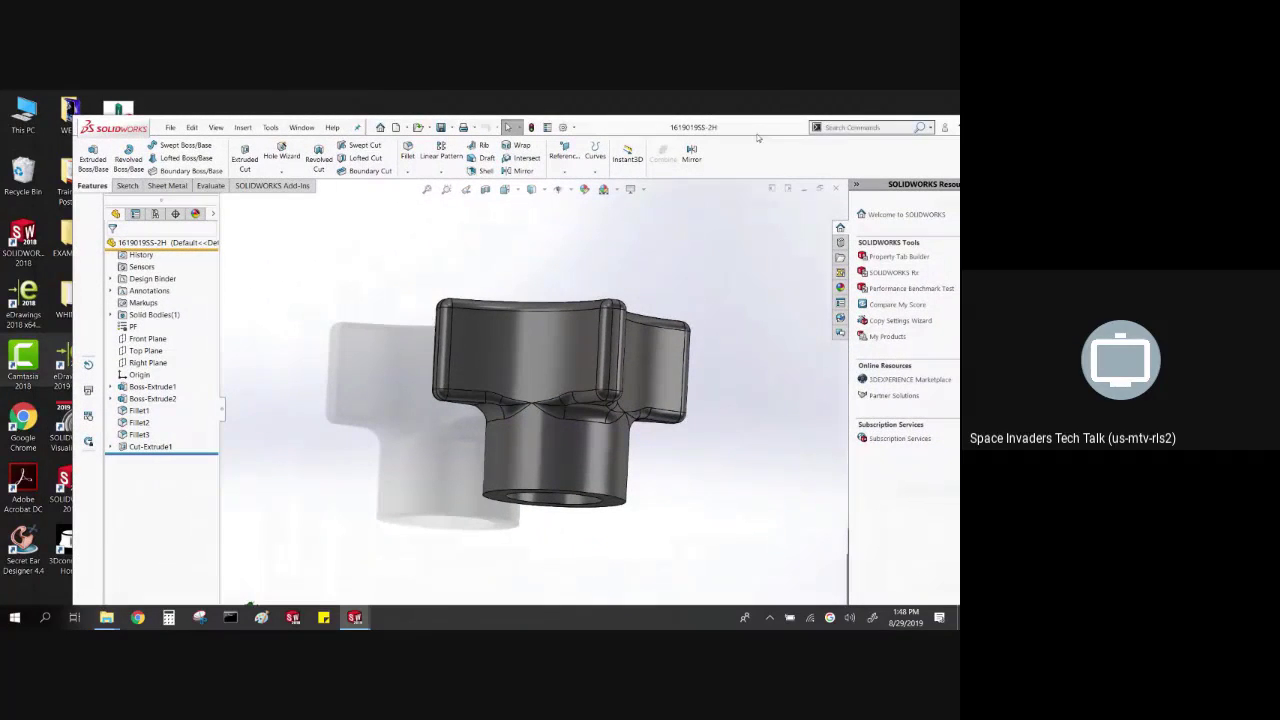
{"action": "left_click_drag", "start_coordinate": [752, 132], "coordinate": [583, 151]}
{"action": "left_click", "coordinate": [830, 147]}
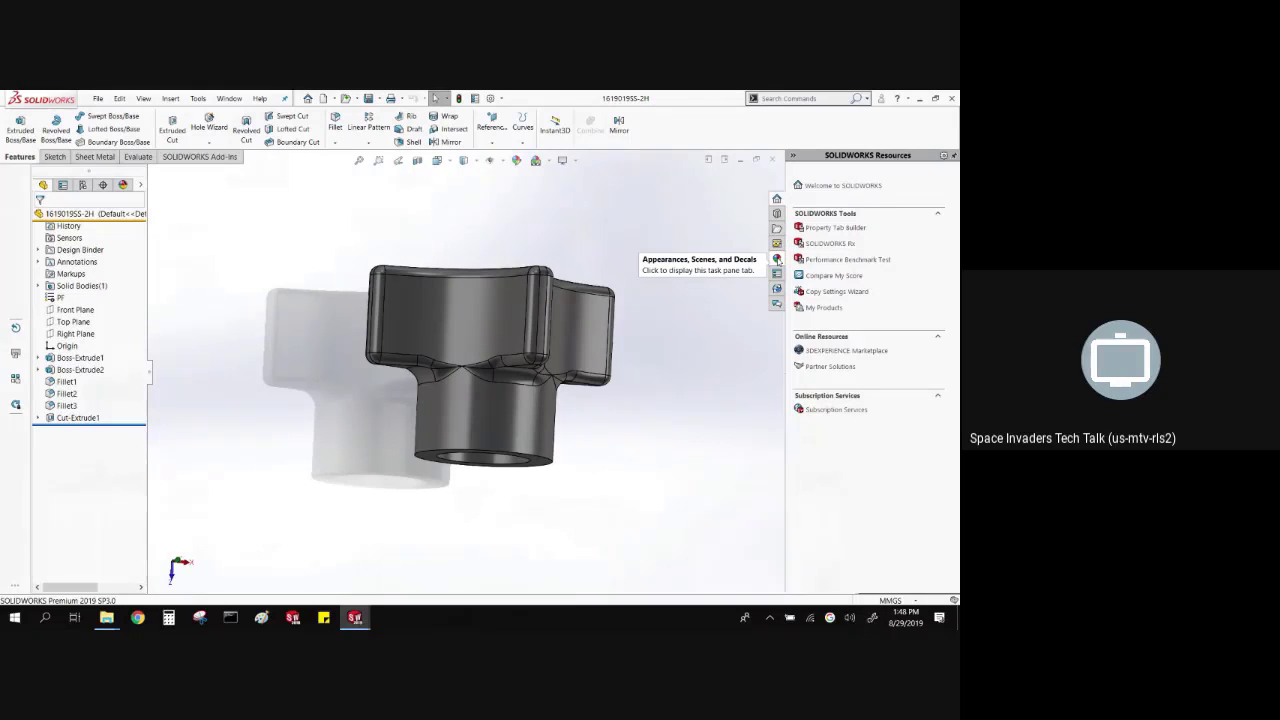
- Browse the C drive's Public Documents to the whatsnew folder in the SOLIDWORKS 2019 samples
{"action": "left_click", "coordinate": [777, 228]}
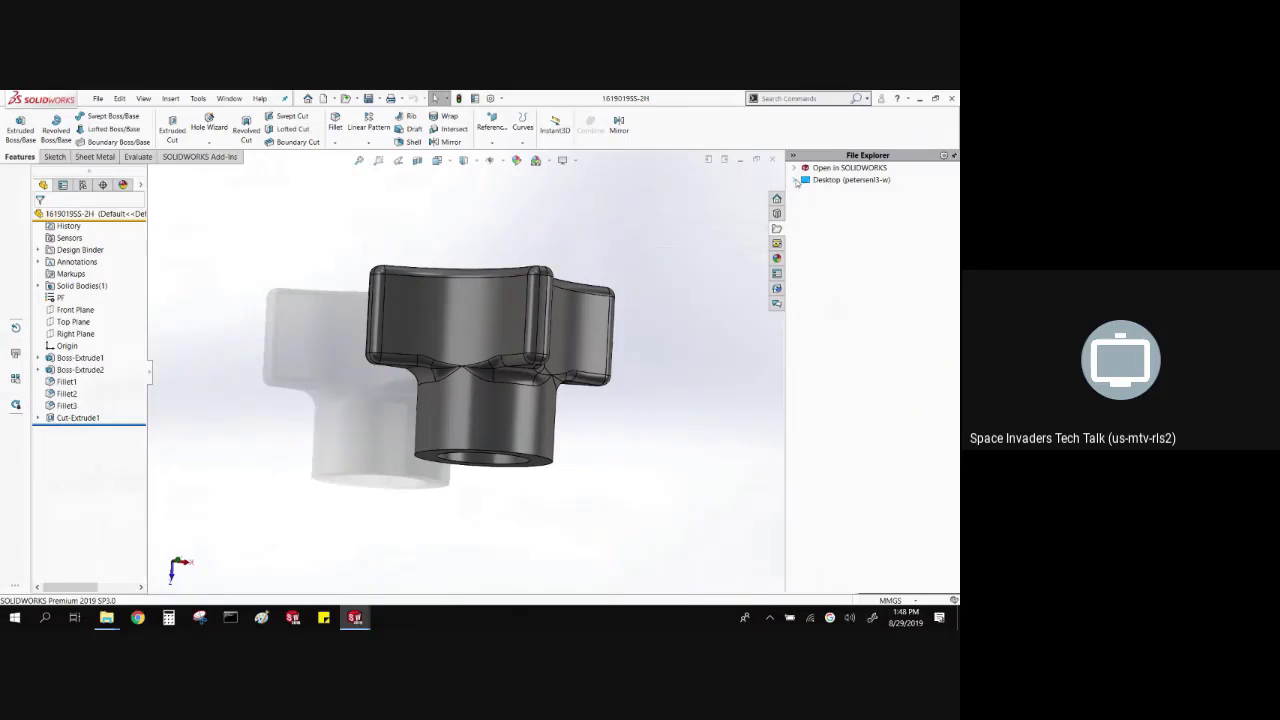
{"action": "left_click", "coordinate": [794, 179]}
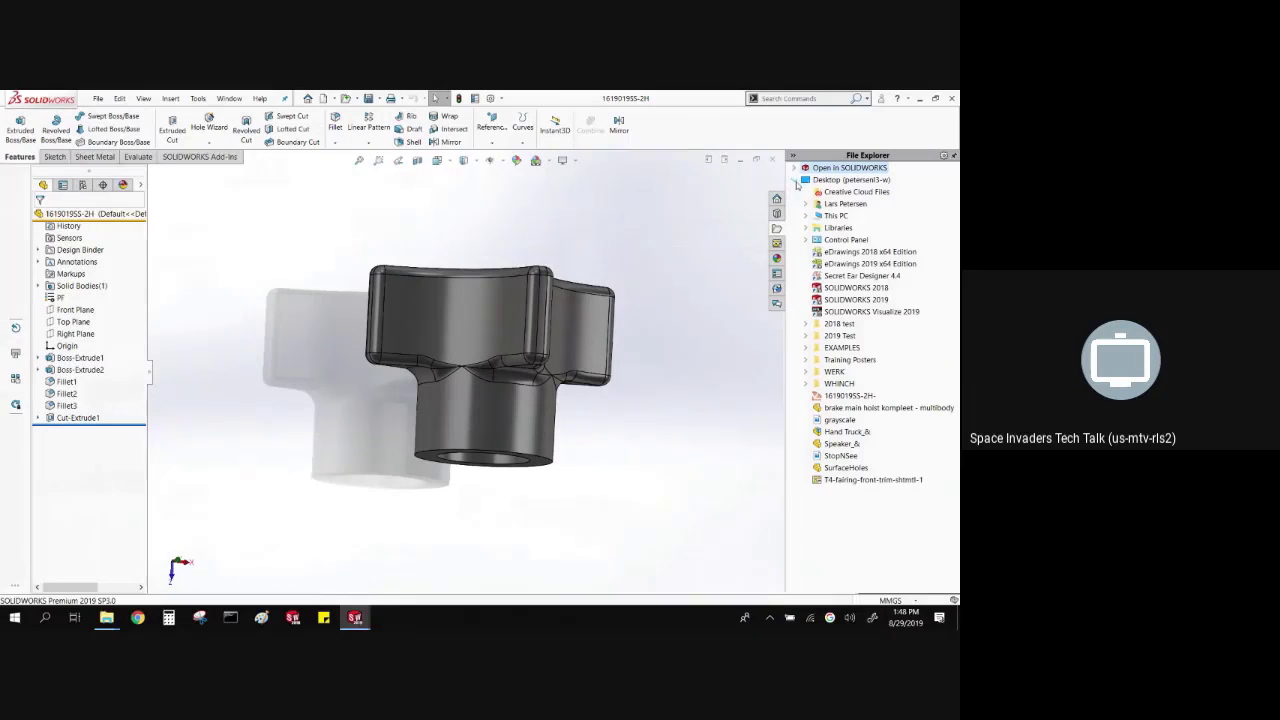
{"action": "left_click", "coordinate": [806, 216]}
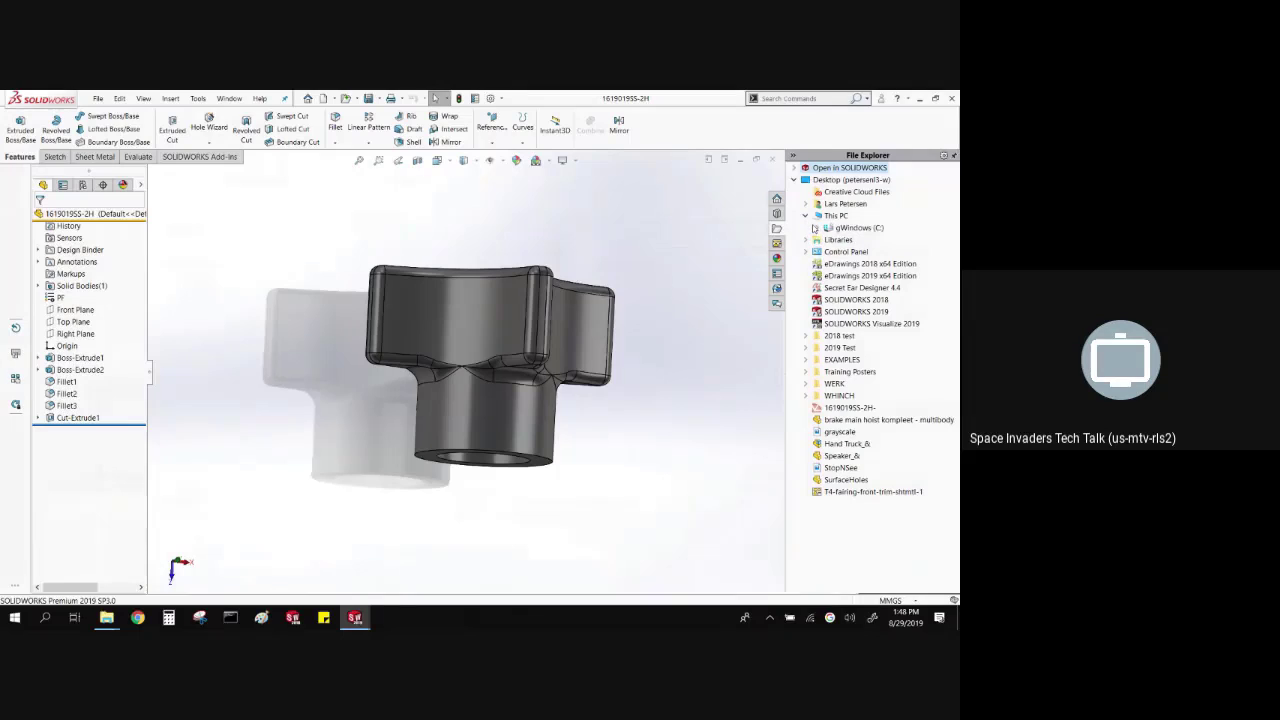
{"action": "left_click", "coordinate": [815, 228]}
{"action": "left_click", "coordinate": [816, 228]}
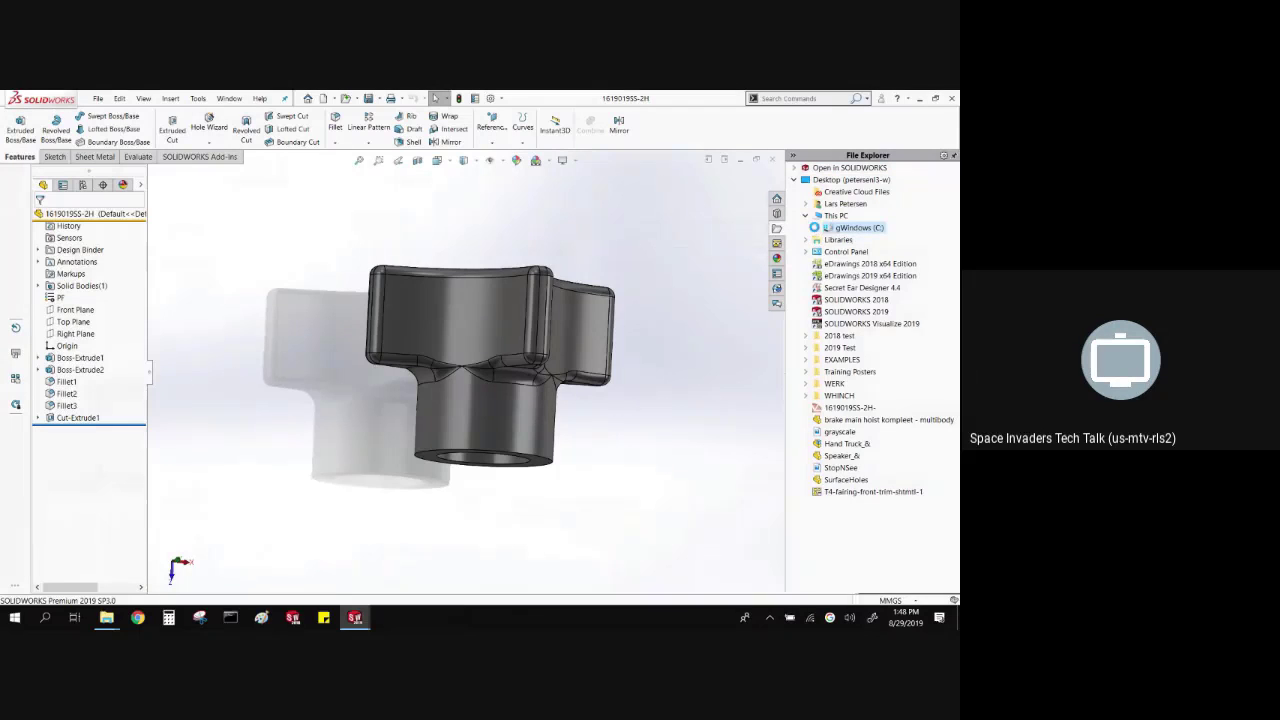
{"action": "left_click", "coordinate": [831, 455]}
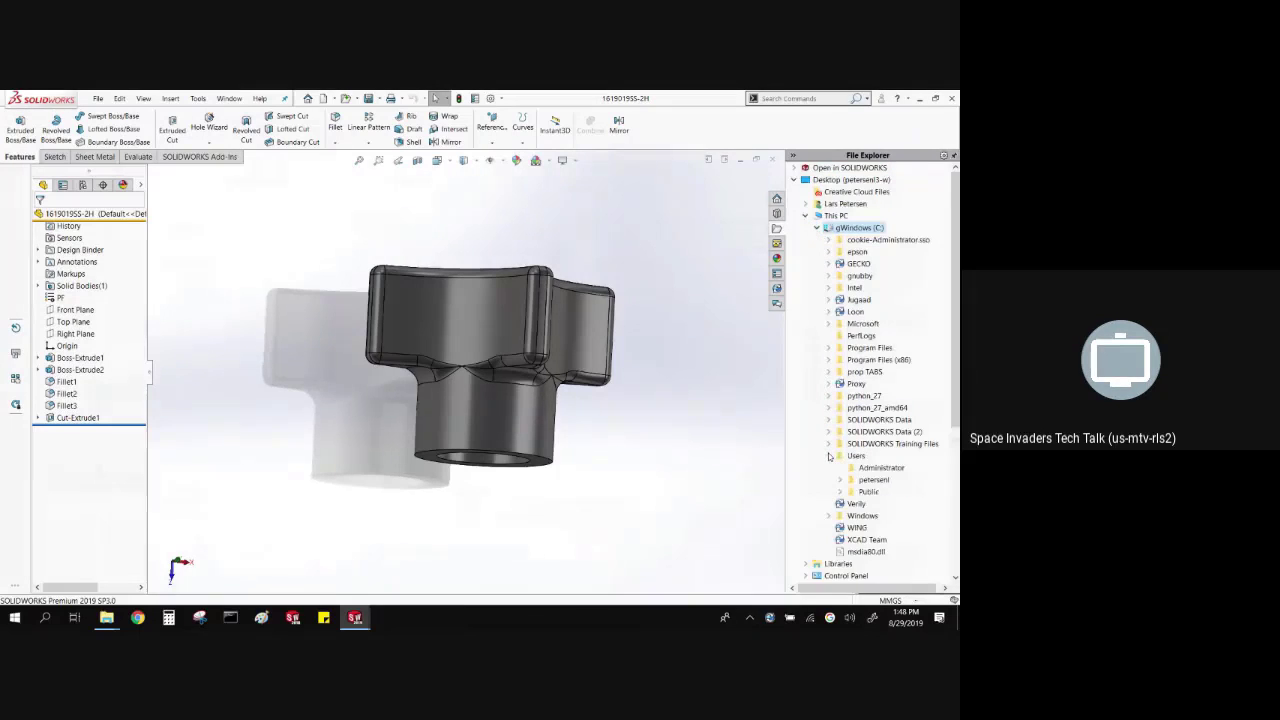
{"action": "left_click", "coordinate": [840, 492]}
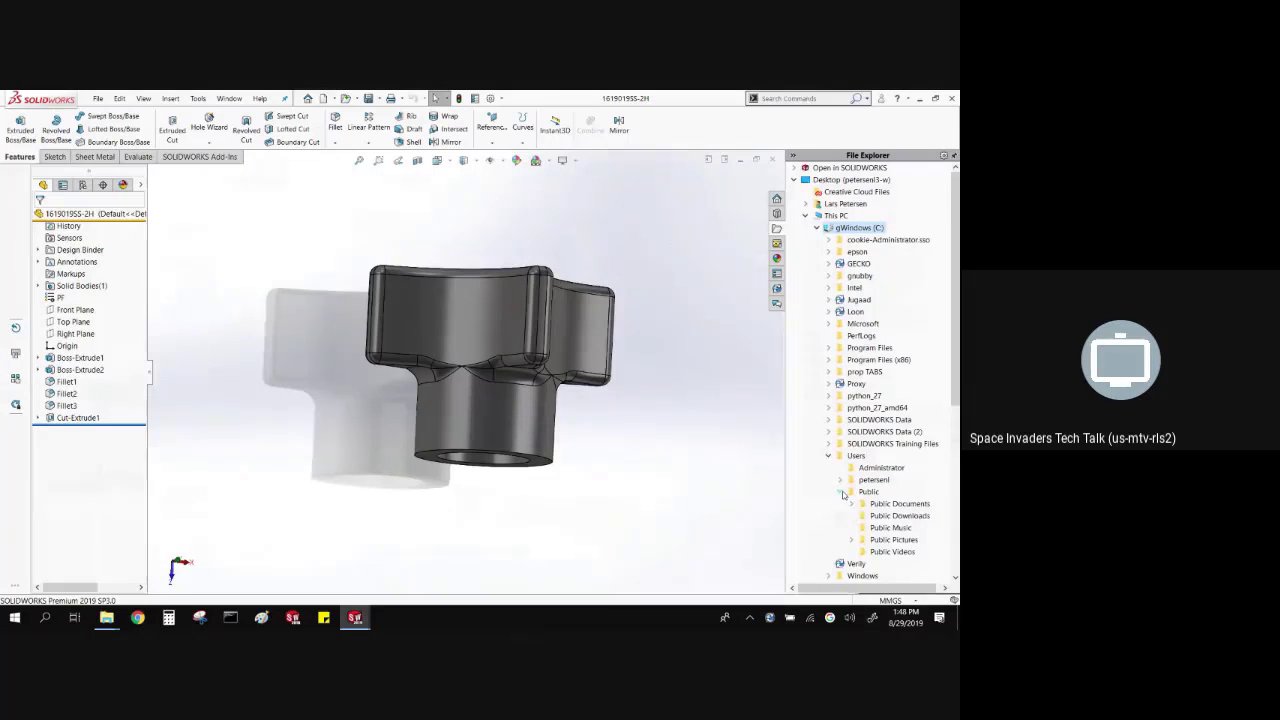
{"action": "left_click", "coordinate": [850, 432]}
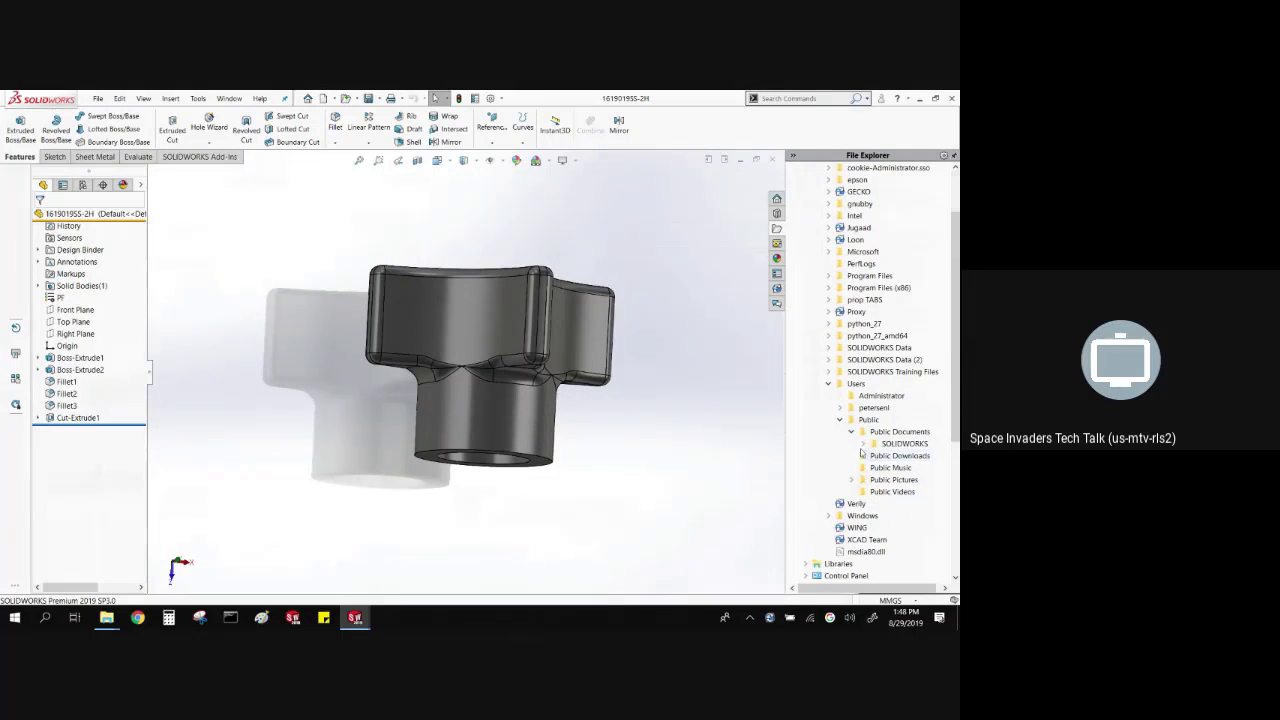
{"action": "left_click", "coordinate": [863, 444]}
{"action": "left_click", "coordinate": [875, 467]}
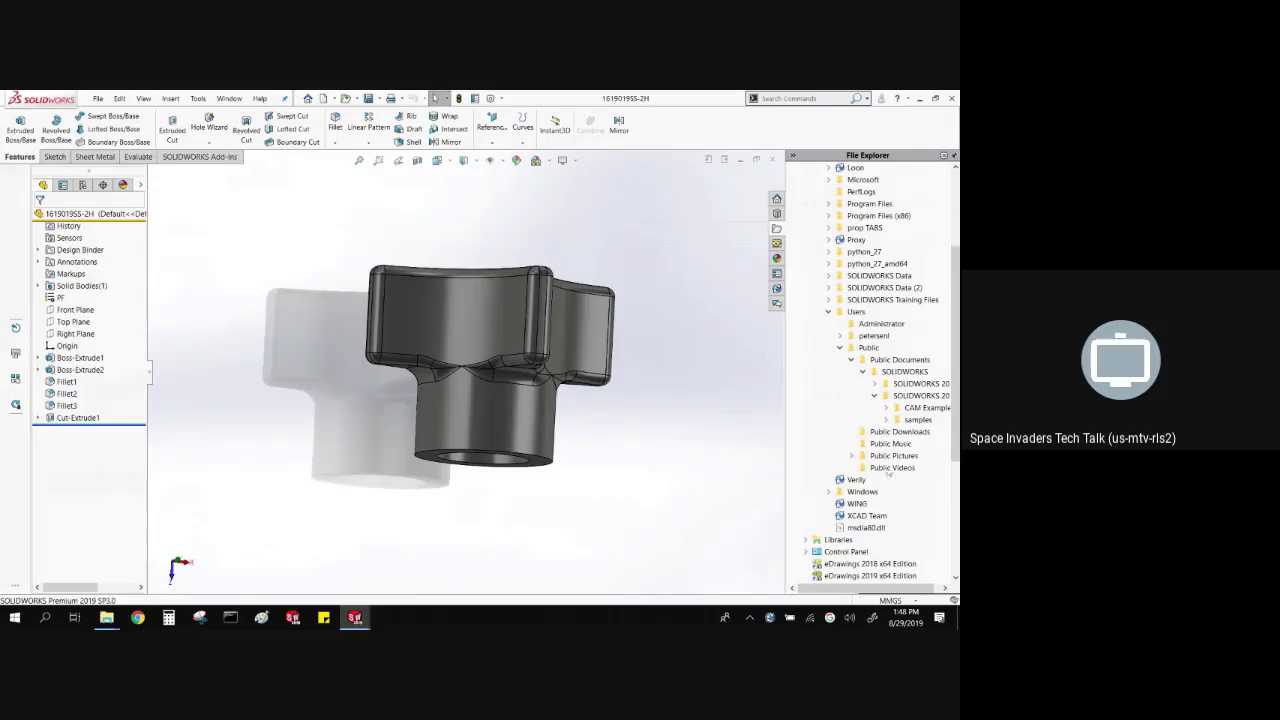
{"action": "left_click", "coordinate": [884, 490]}
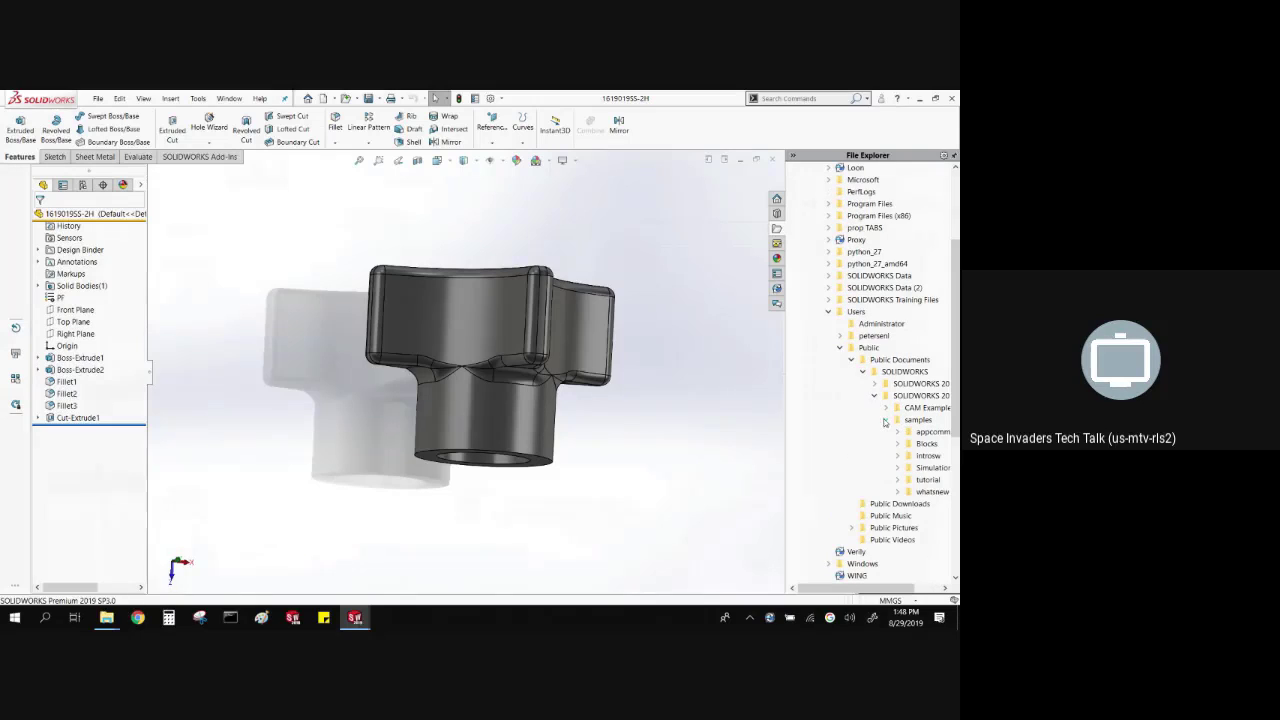
{"action": "left_click", "coordinate": [897, 491]}
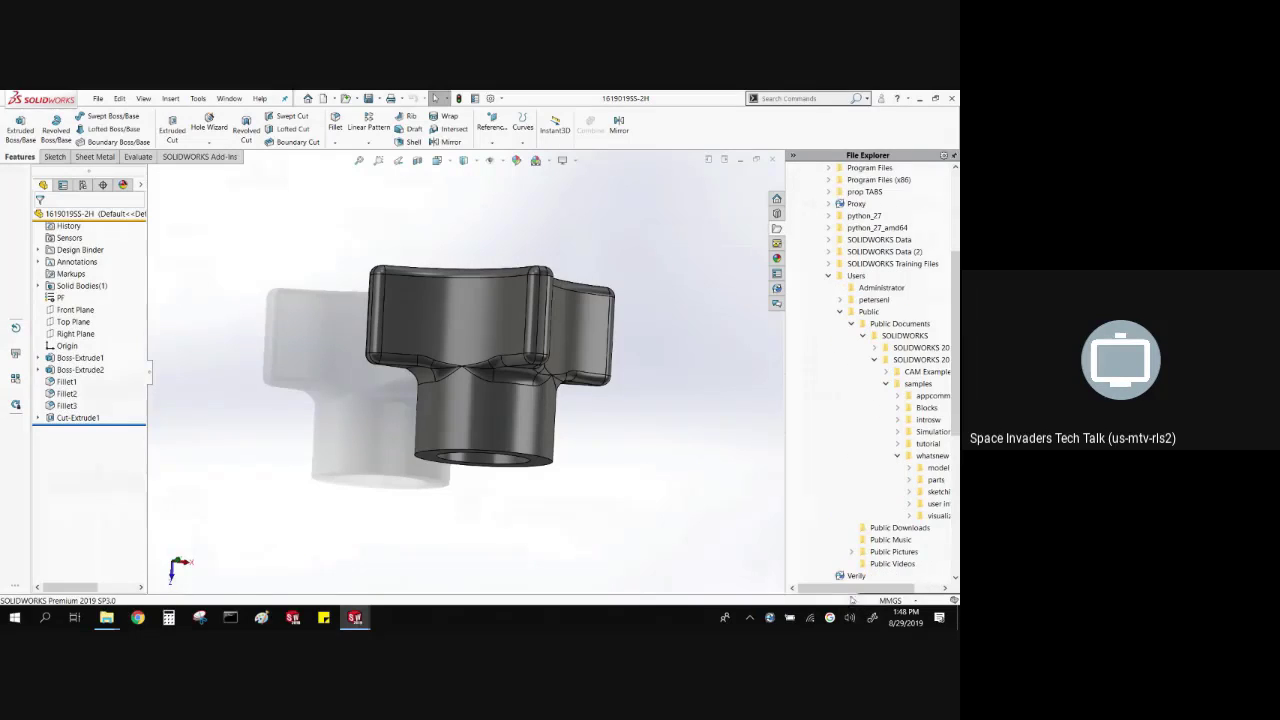
- Examine the sample files in whatsnew's model display, parts, sketching, user interface and visualize subfolders
{"action": "left_click_drag", "start_coordinate": [848, 588], "coordinate": [878, 588]}
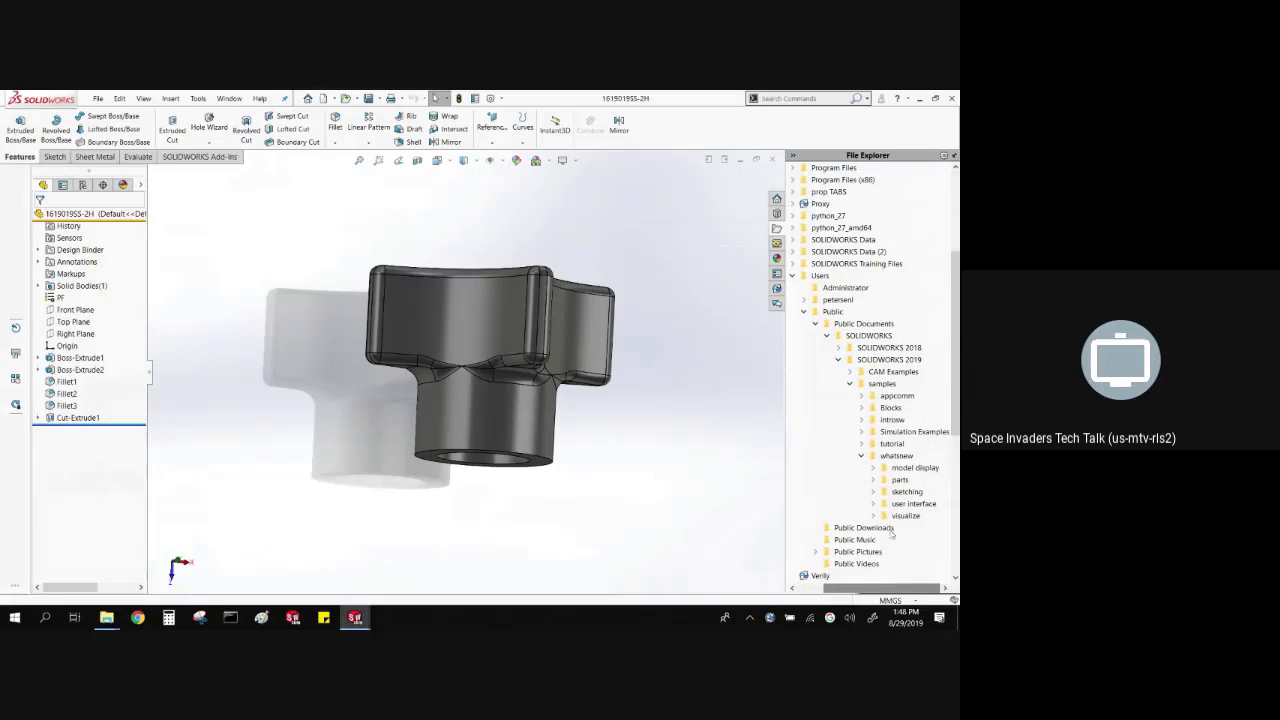
{"action": "left_click", "coordinate": [874, 480]}
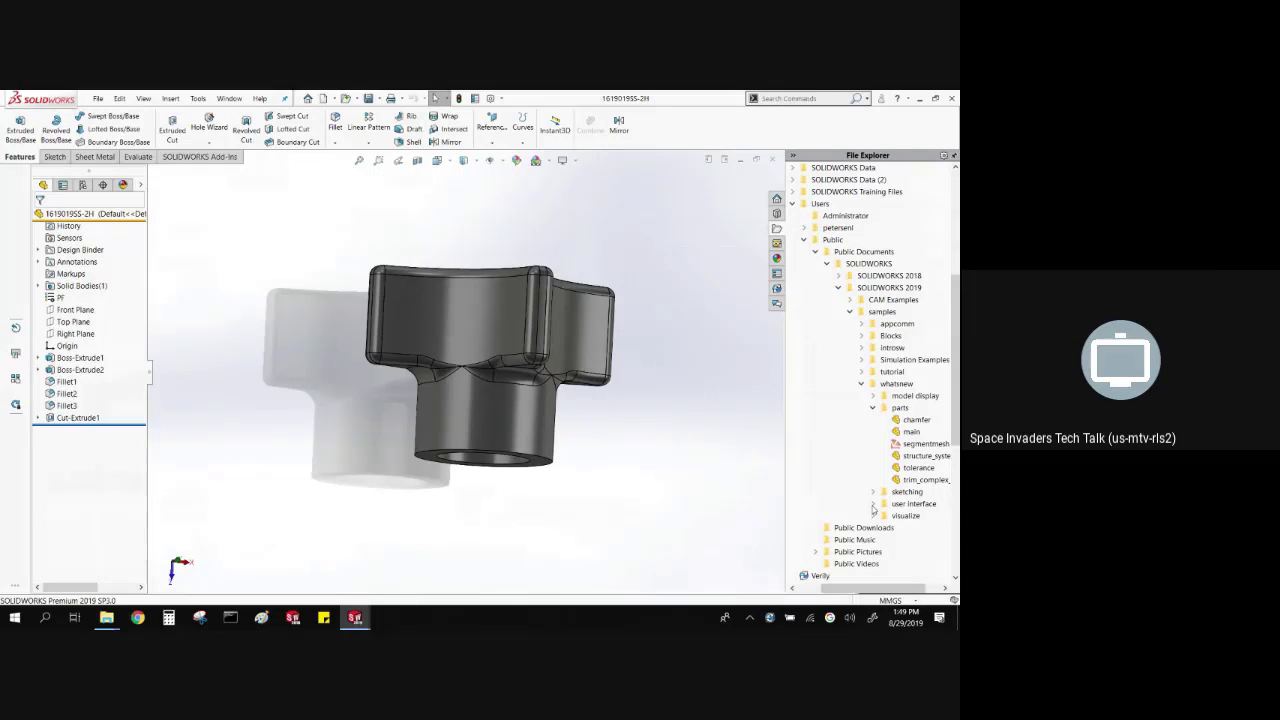
{"action": "left_click", "coordinate": [874, 492]}
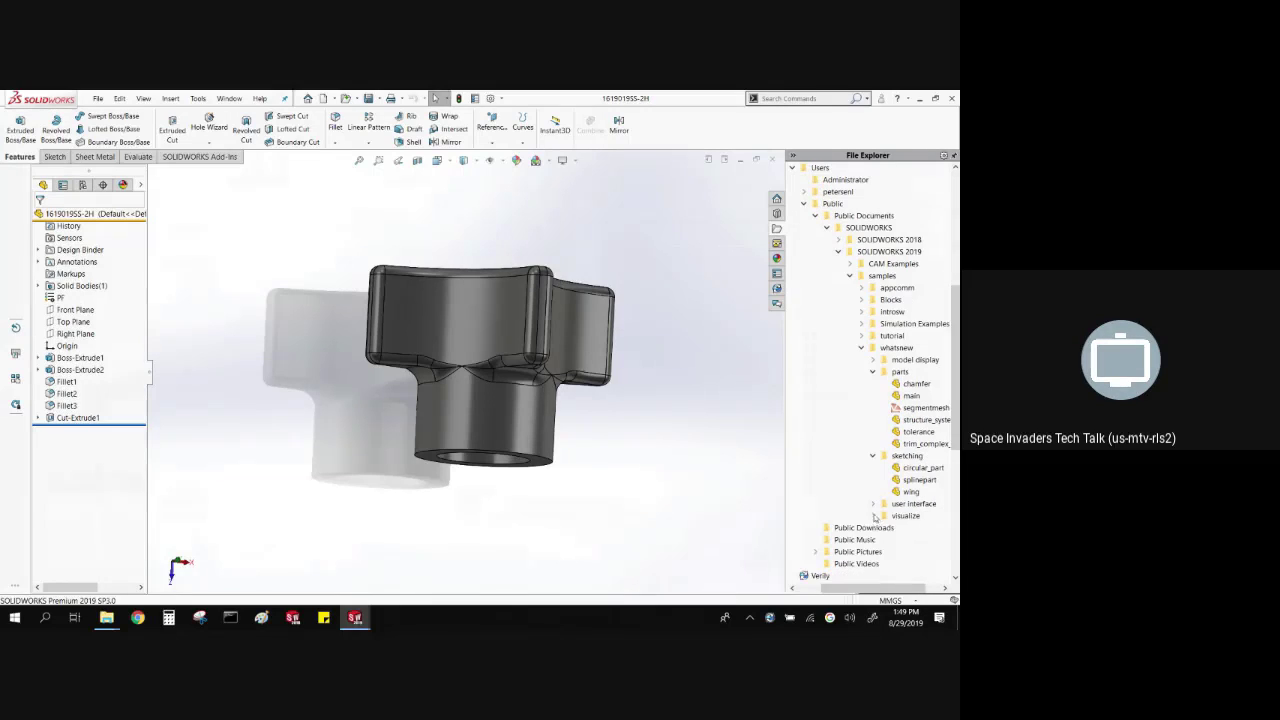
{"action": "left_click", "coordinate": [874, 504]}
{"action": "left_click", "coordinate": [874, 528]}
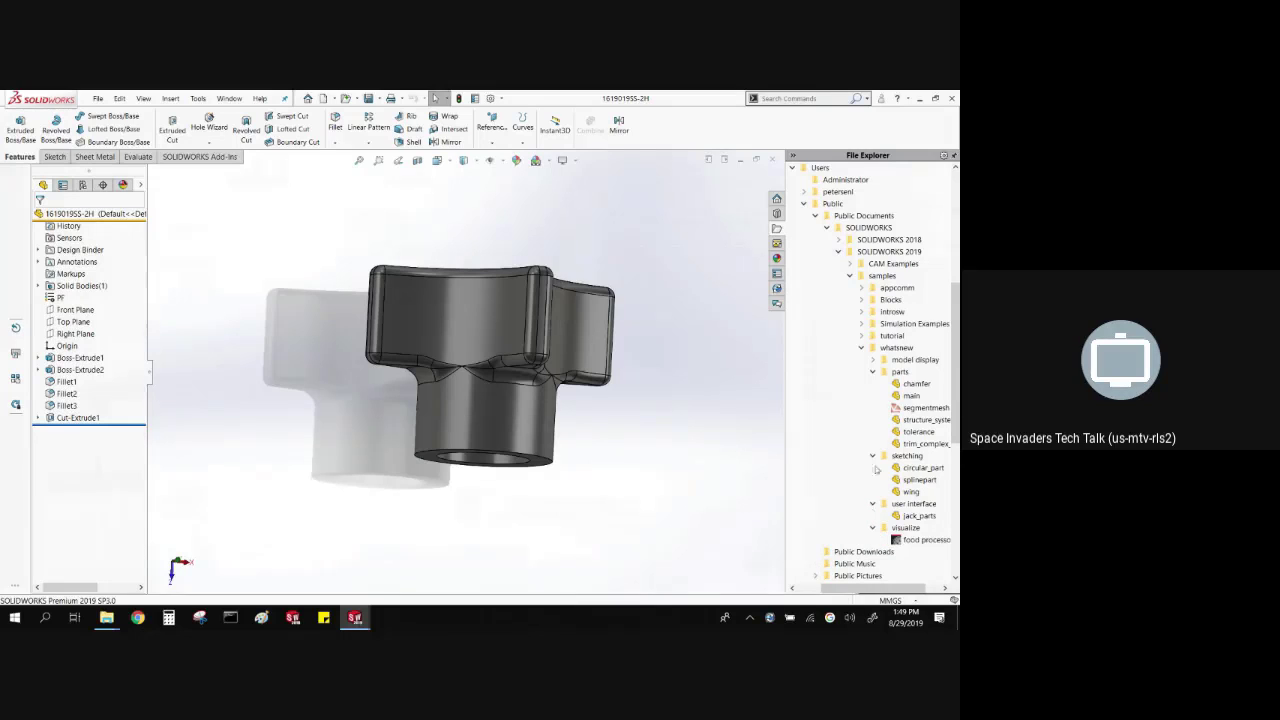
{"action": "left_click", "coordinate": [872, 360]}
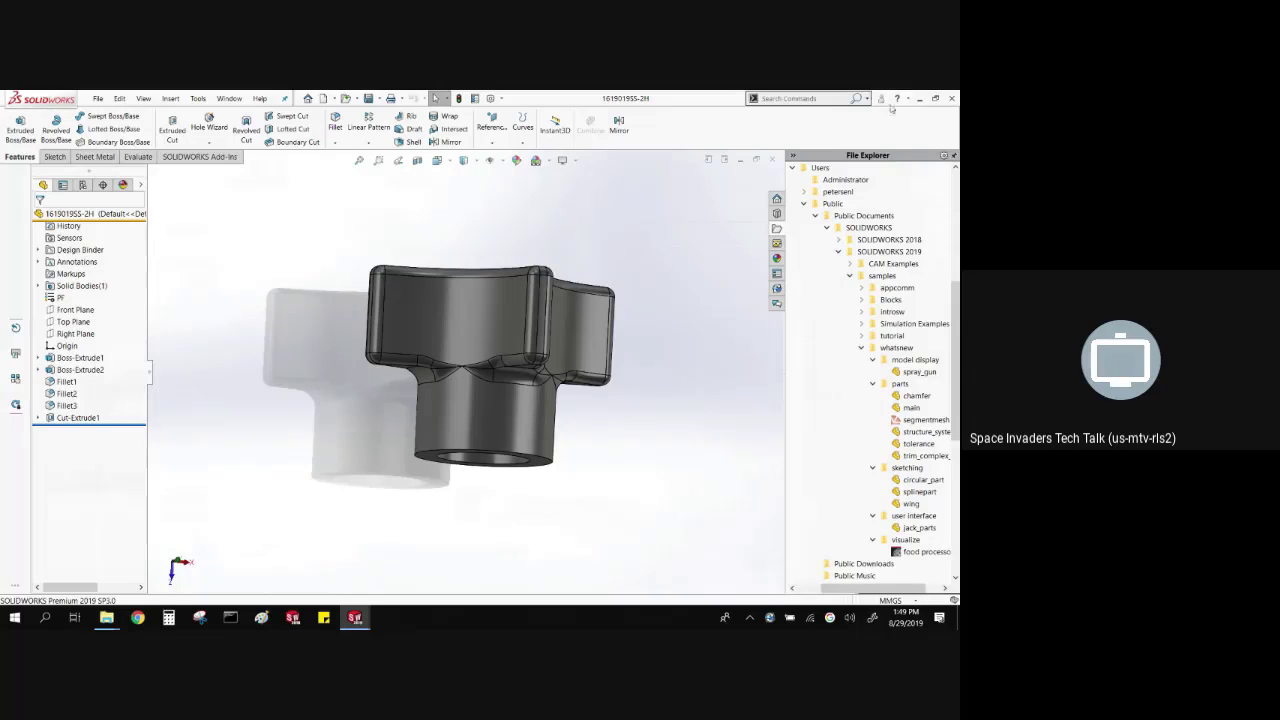
- Collapse the expanded Public and This PC folders to return to the desktop file list
{"action": "left_click", "coordinate": [832, 204]}
{"action": "left_click", "coordinate": [804, 205]}
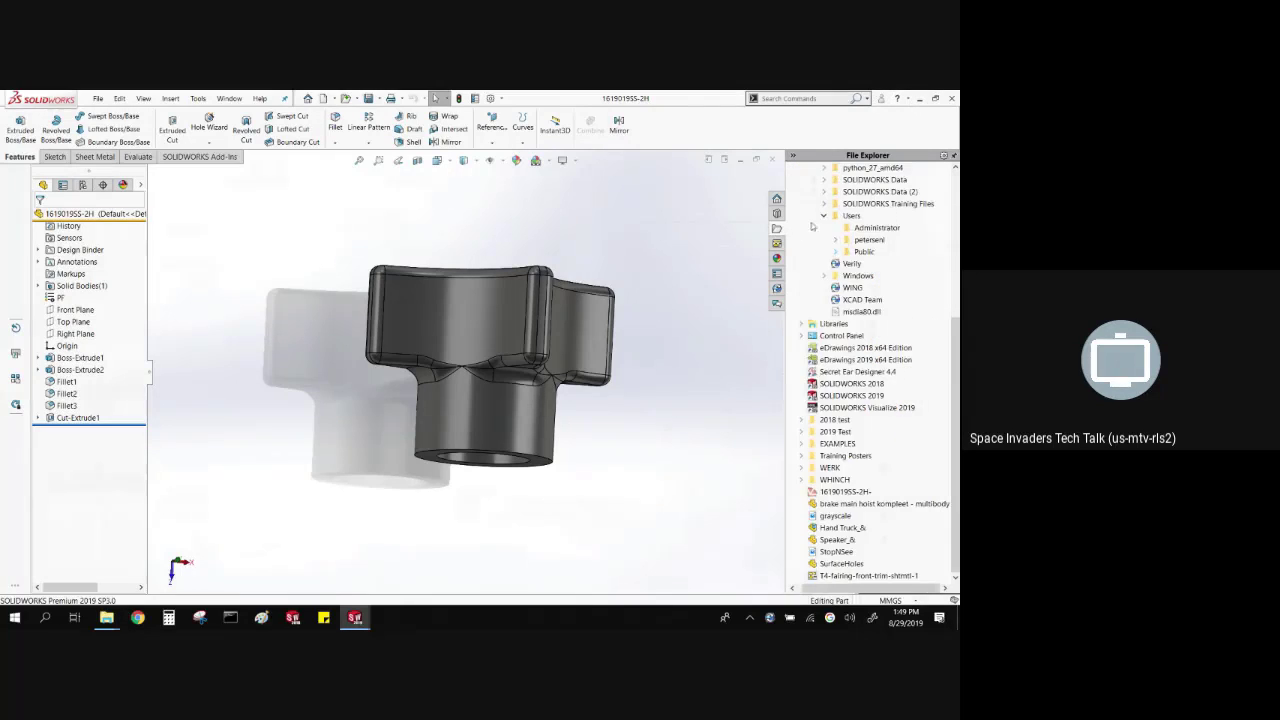
{"action": "scroll", "coordinate": [813, 227], "scroll_direction": "up", "scroll_amount": 5}
{"action": "left_click", "coordinate": [804, 216]}
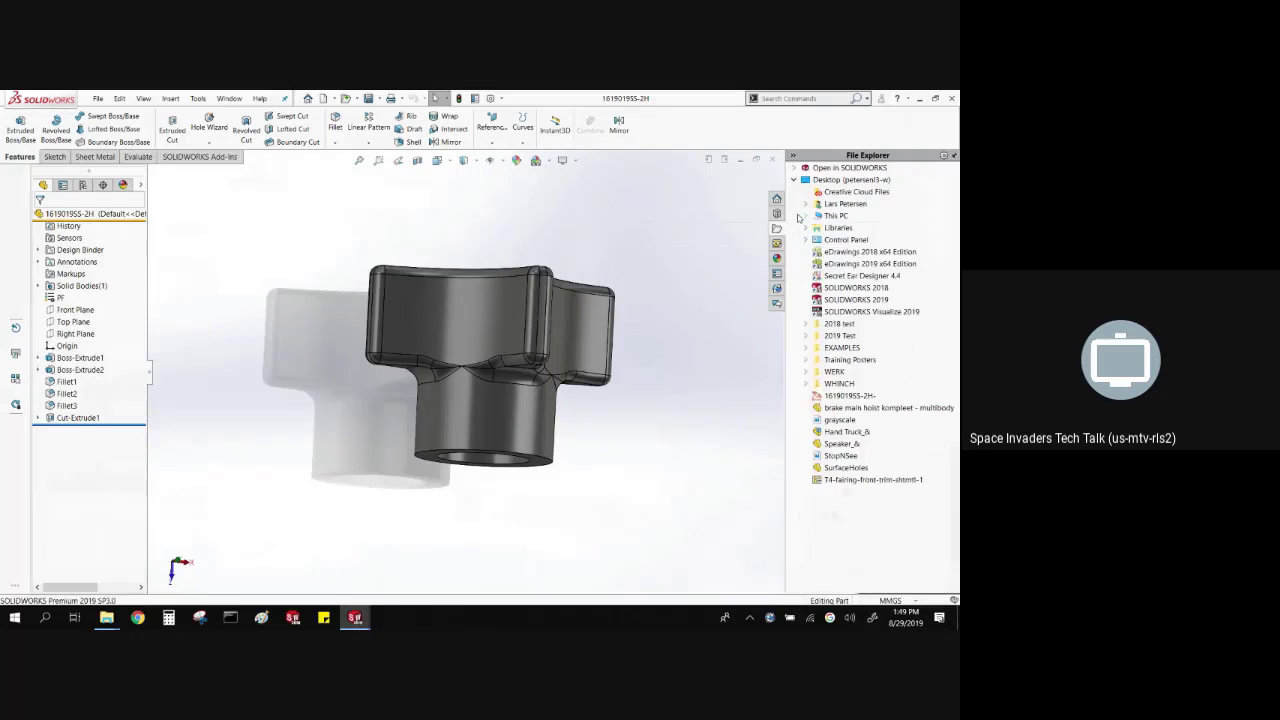
- Switch to the Training Posters window in Windows File Explorer and show the Desktop folder
{"action": "mouse_move", "coordinate": [894, 412]}
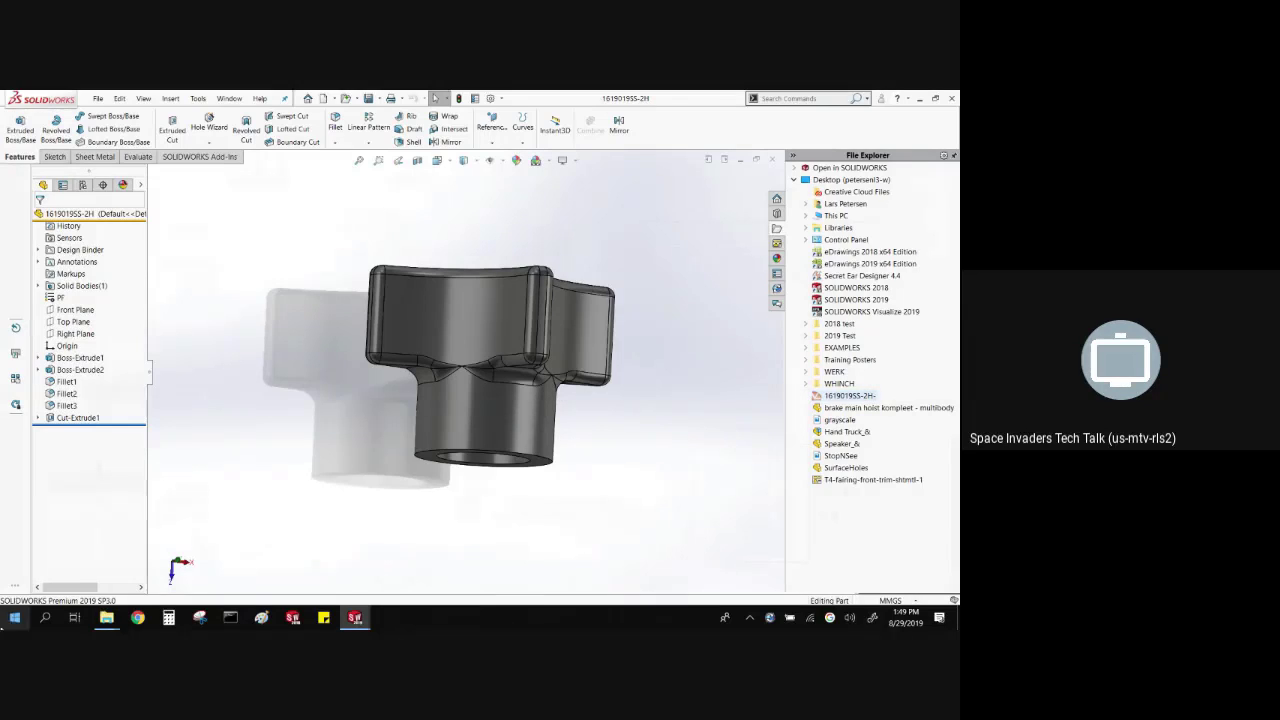
{"action": "mouse_move", "coordinate": [110, 619]}
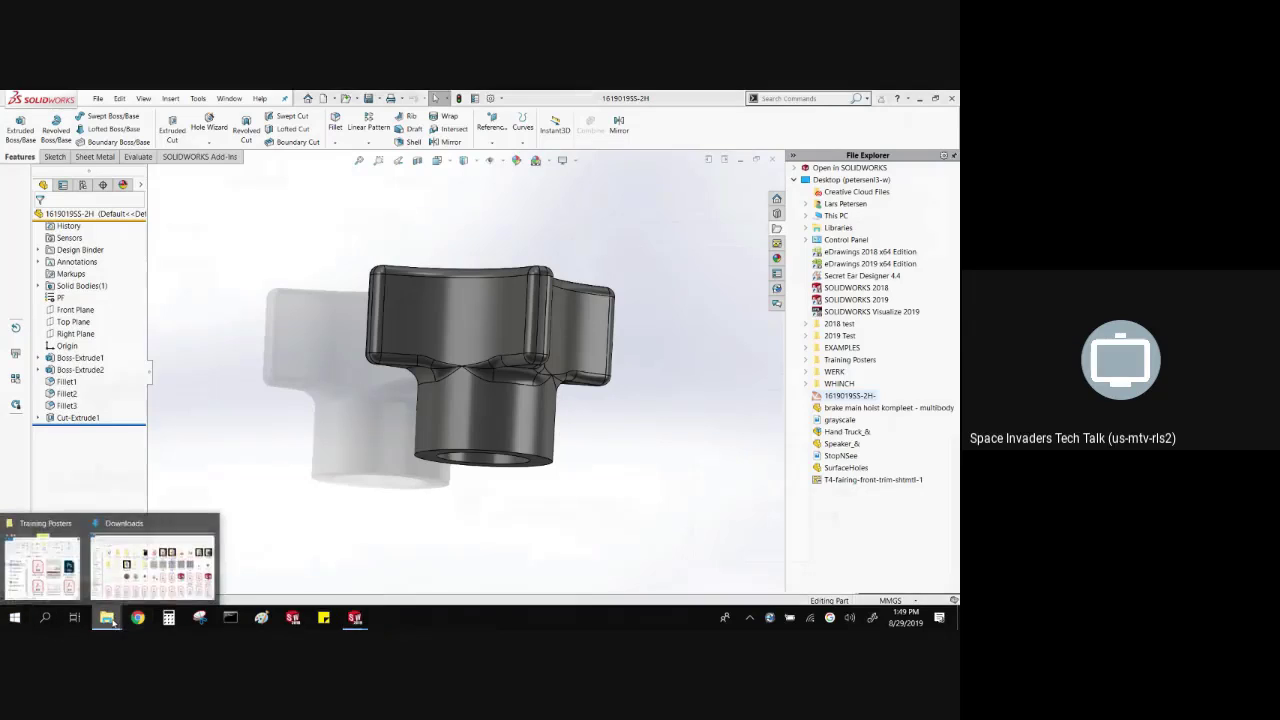
{"action": "left_click", "coordinate": [42, 562]}
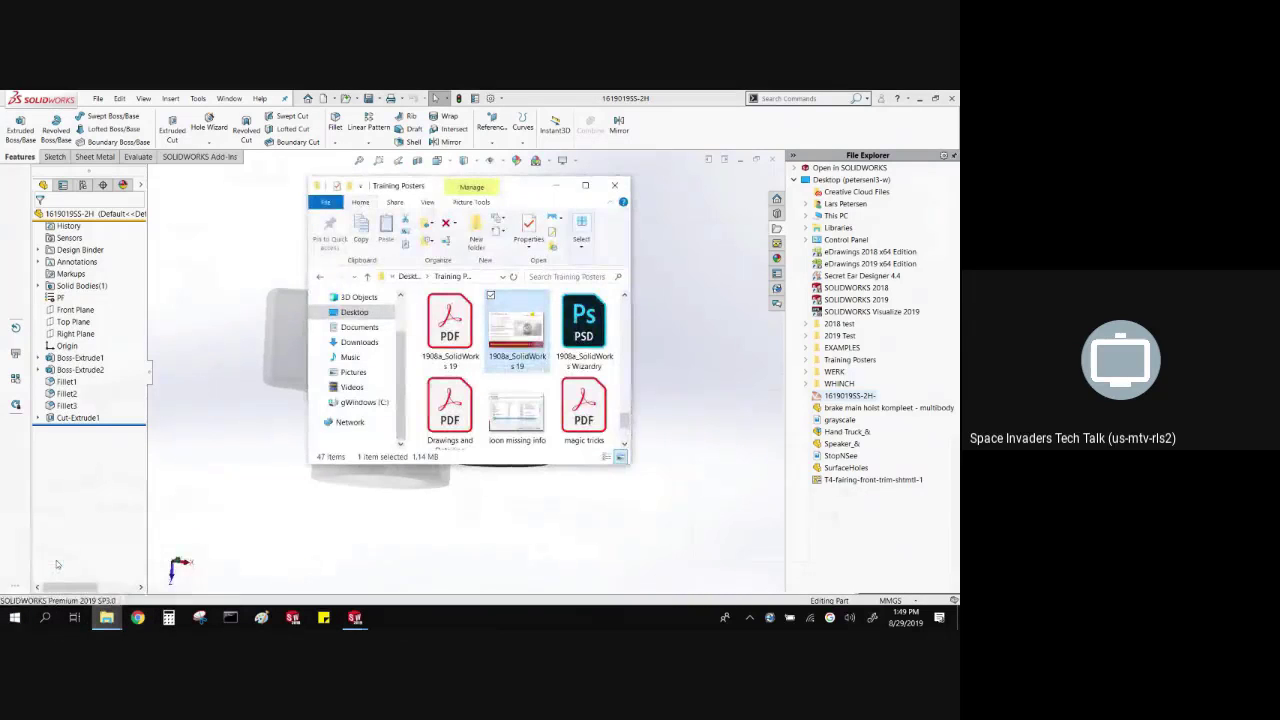
{"action": "left_click", "coordinate": [585, 185]}
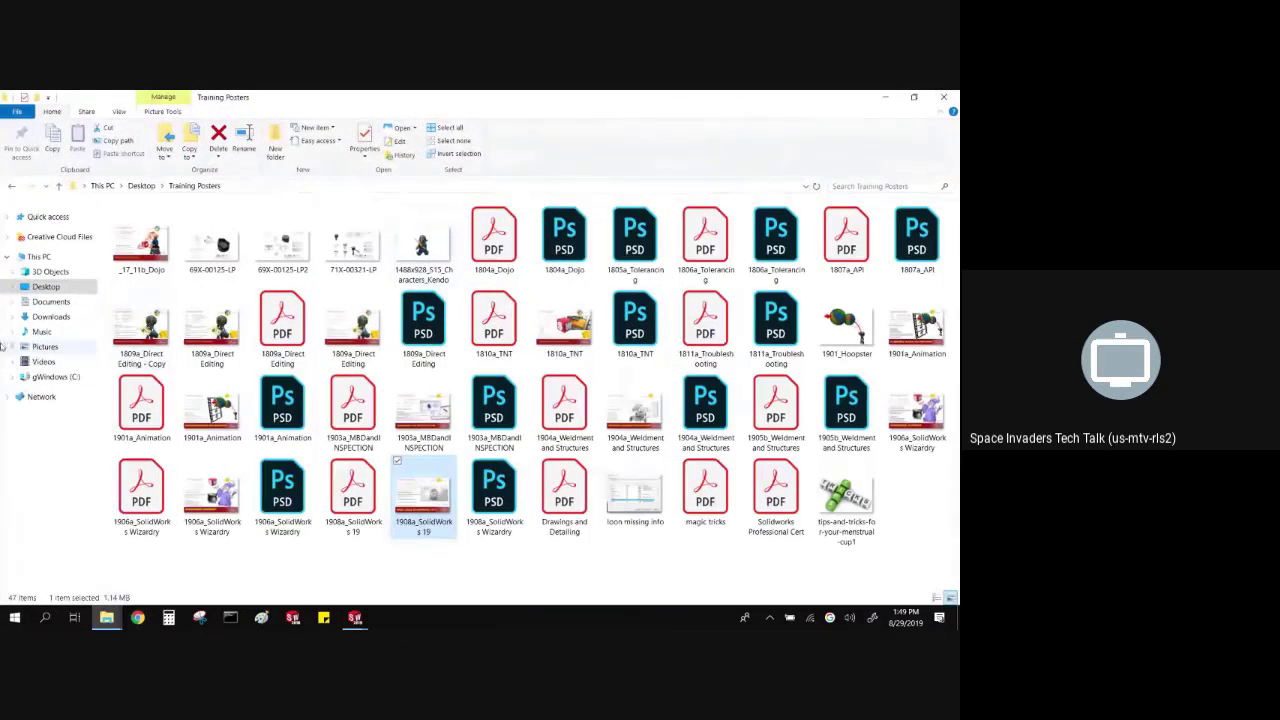
{"action": "left_click", "coordinate": [31, 284]}
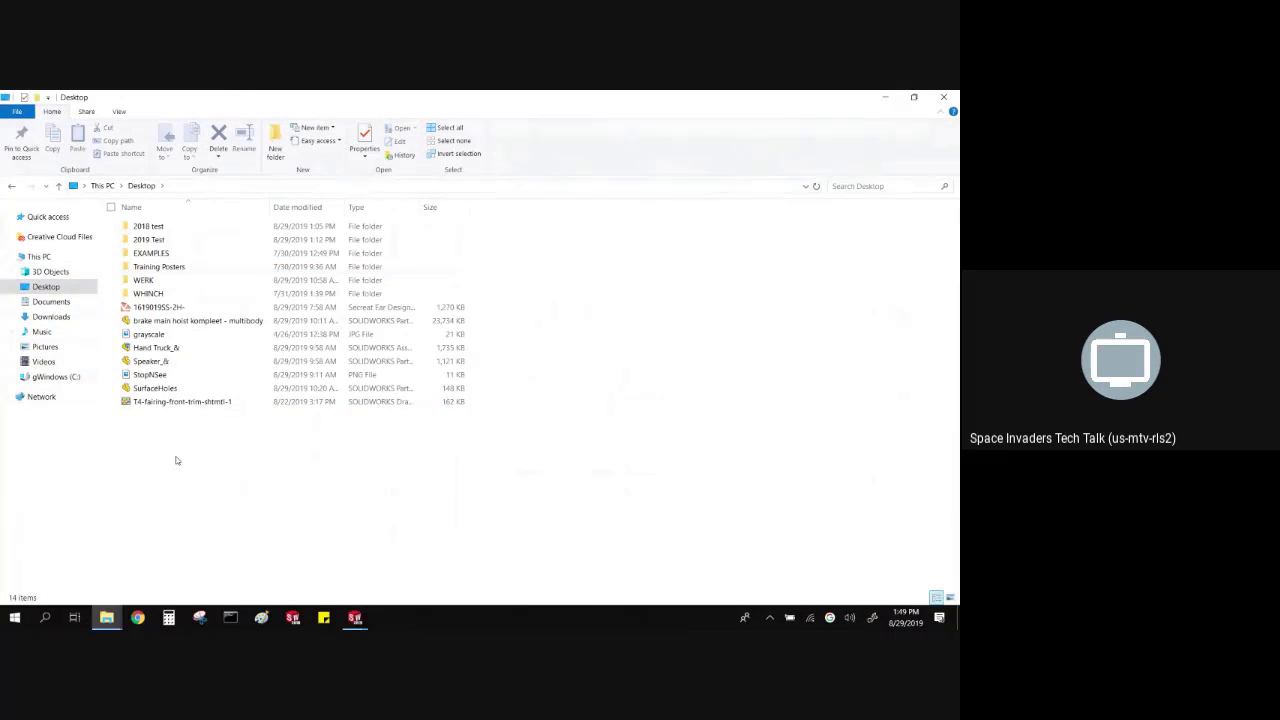
- Apply the grayscale image from the Desktop folder as an appearance on only the knob's front concave face
{"action": "double_click", "coordinate": [522, 94]}
{"action": "scroll", "coordinate": [852, 396], "scroll_direction": "down", "scroll_amount": 1}
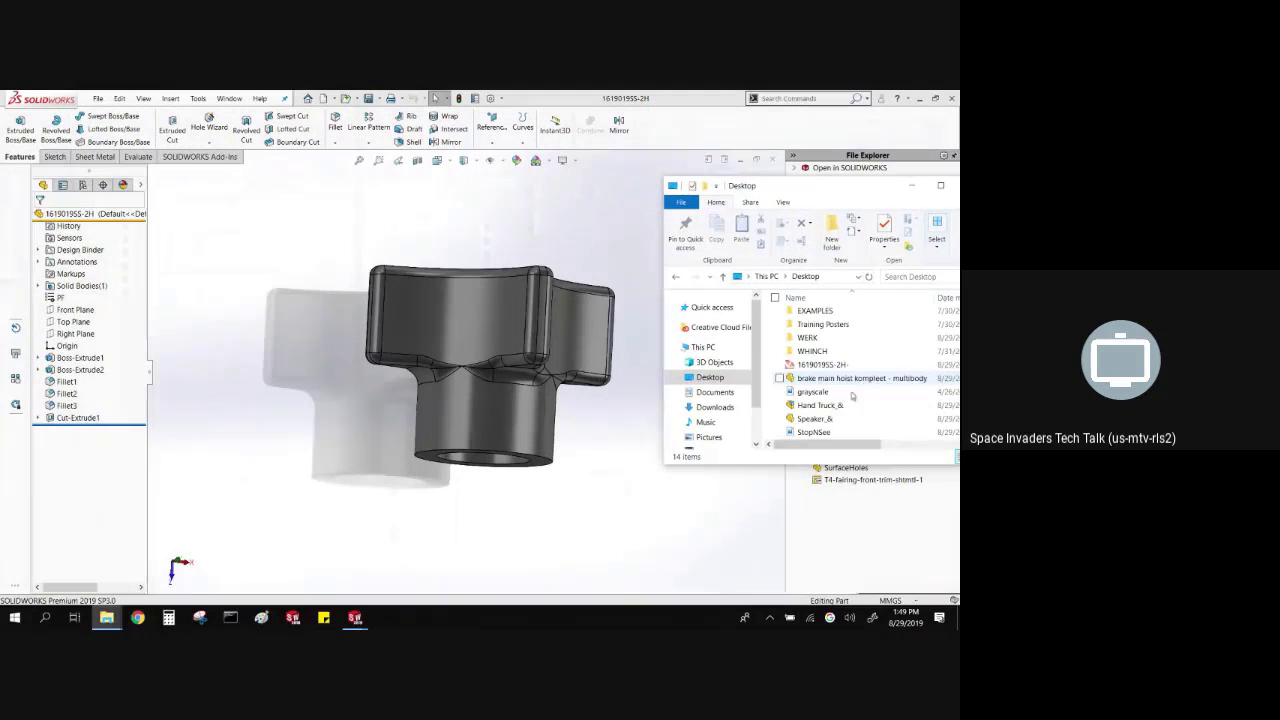
{"action": "left_click_drag", "start_coordinate": [812, 392], "coordinate": [420, 333]}
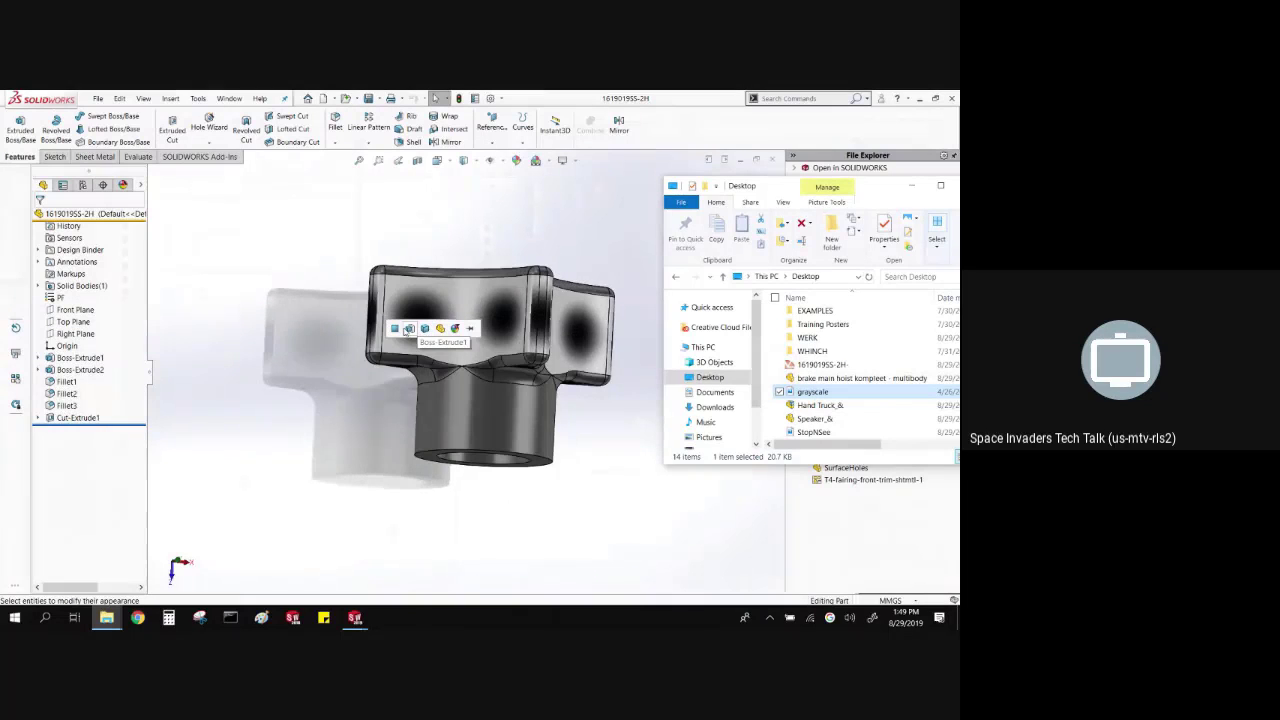
{"action": "left_click", "coordinate": [395, 330]}
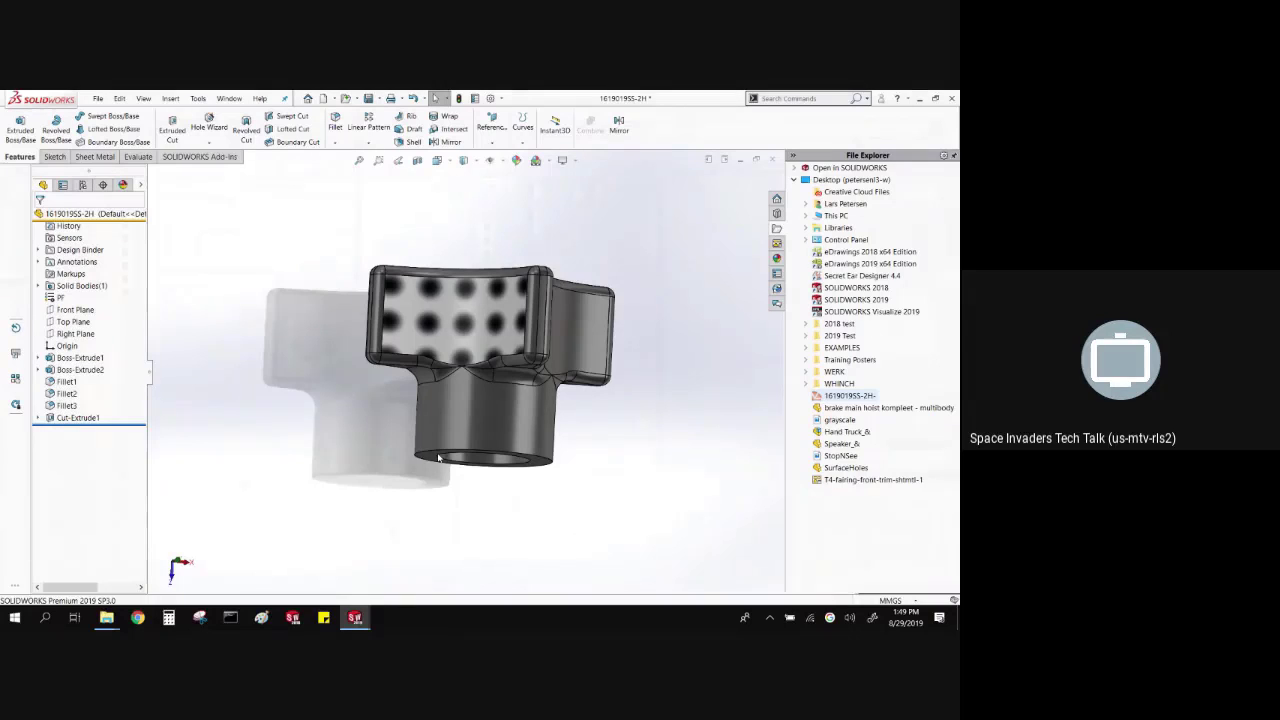
- Open the grayscale.jpg appearance for editing and show its advanced mapping settings
{"action": "left_click", "coordinate": [122, 184]}
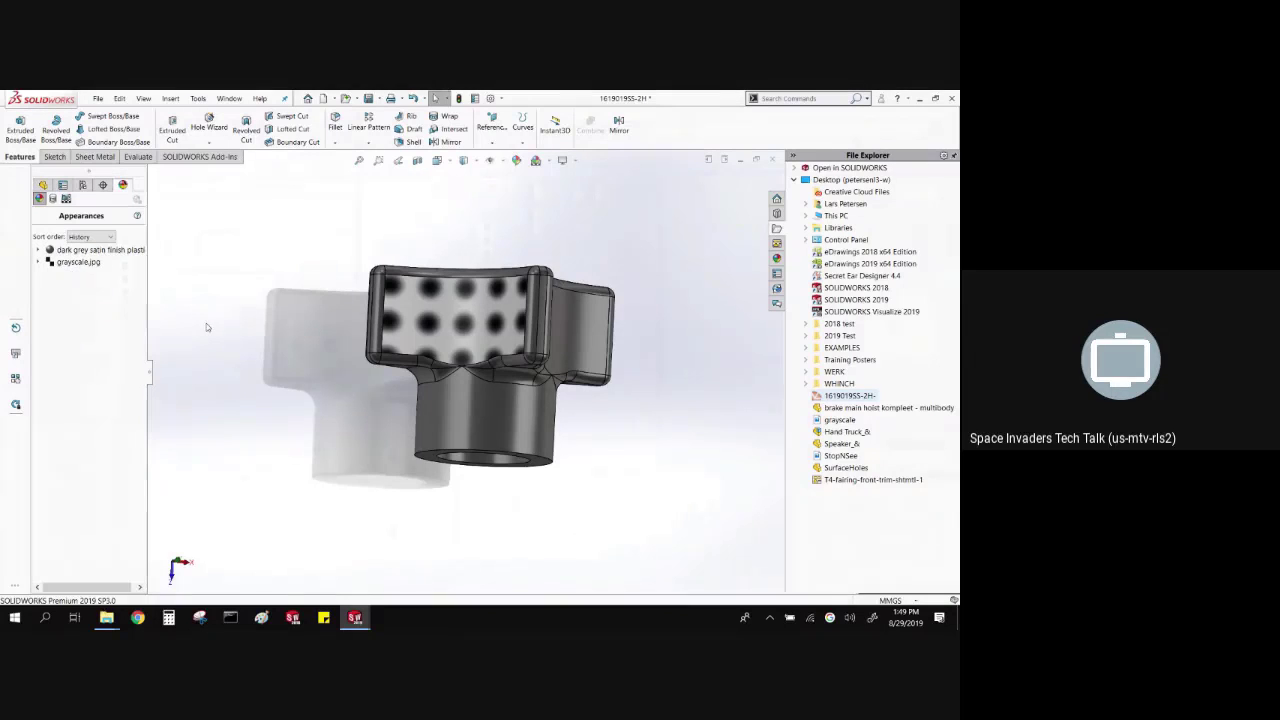
{"action": "right_click", "coordinate": [81, 263]}
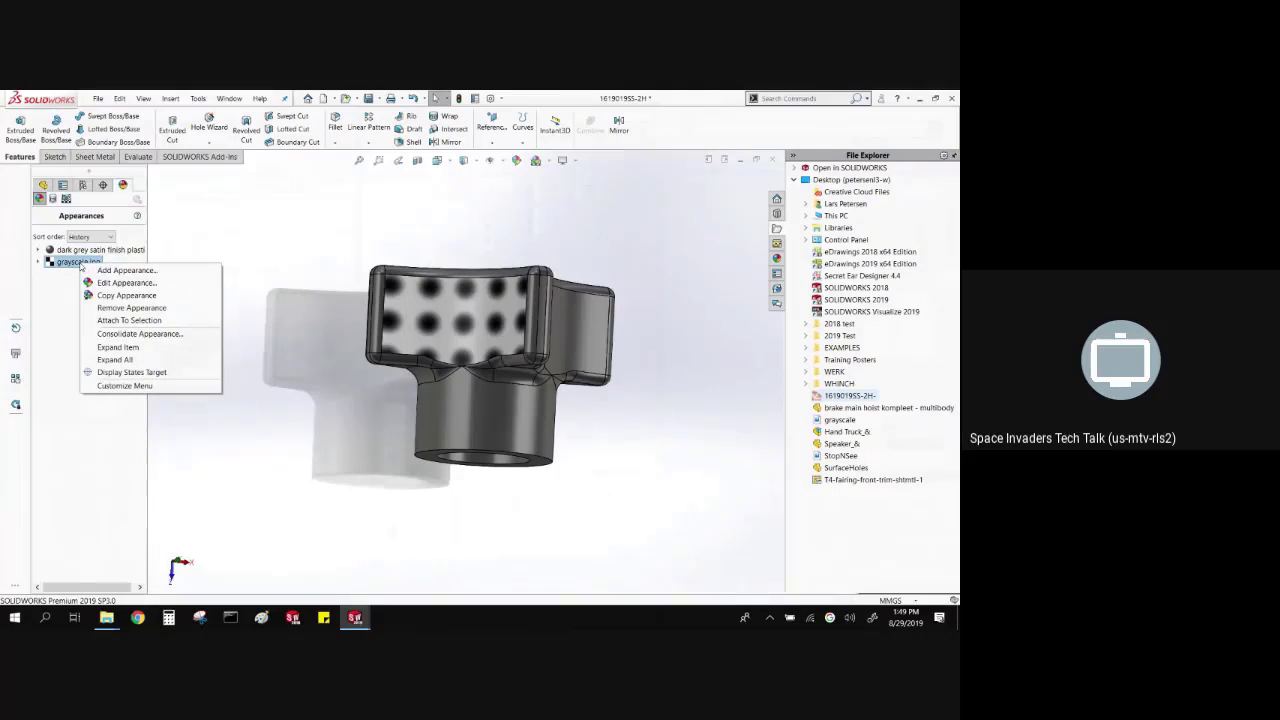
{"action": "left_click", "coordinate": [95, 283]}
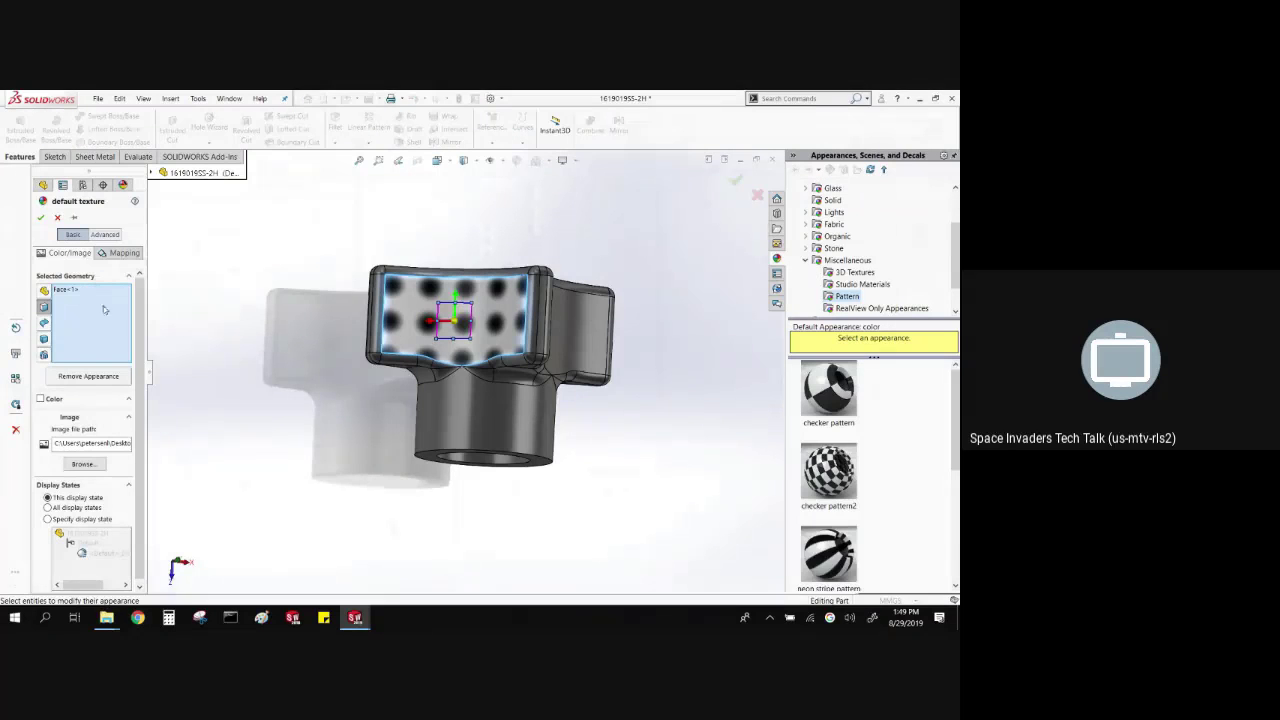
{"action": "left_click", "coordinate": [108, 249]}
{"action": "left_click", "coordinate": [105, 236]}
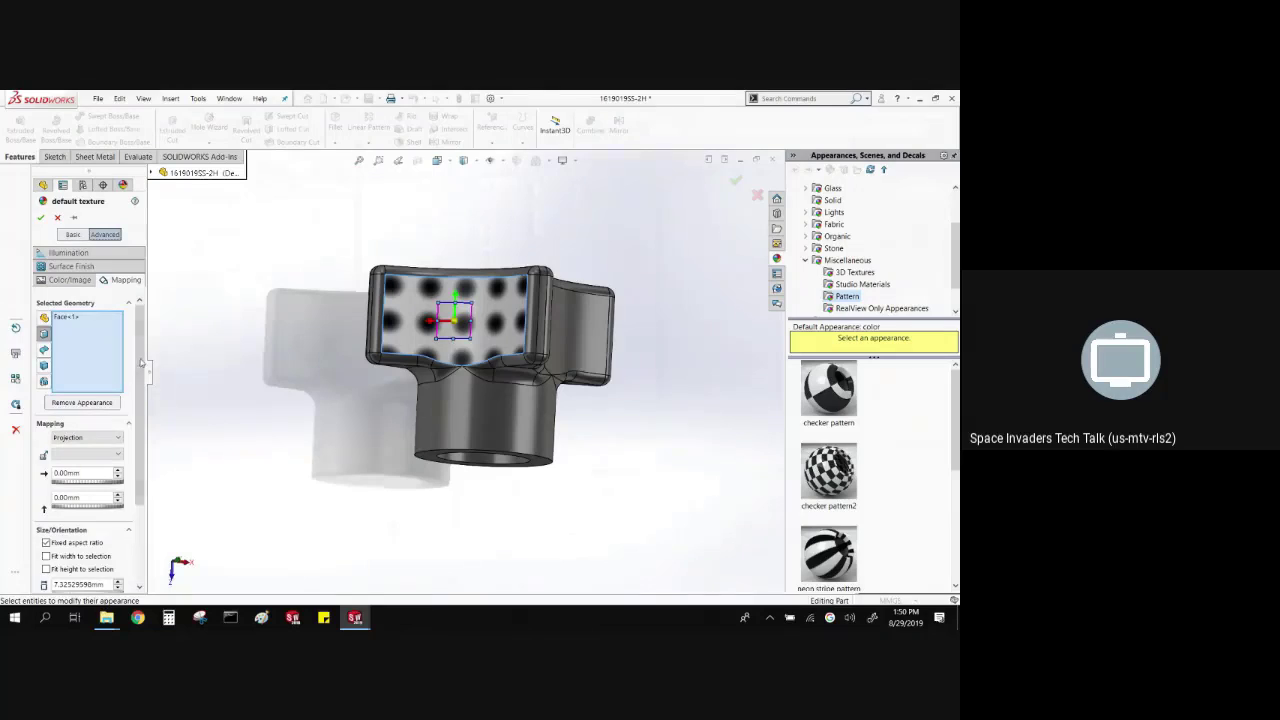
- Set the texture's width and height to 5 mm with the fixed aspect ratio
{"action": "scroll", "coordinate": [154, 434], "scroll_direction": "down", "scroll_amount": 1}
{"action": "left_click_drag", "start_coordinate": [108, 471], "coordinate": [2, 477]}
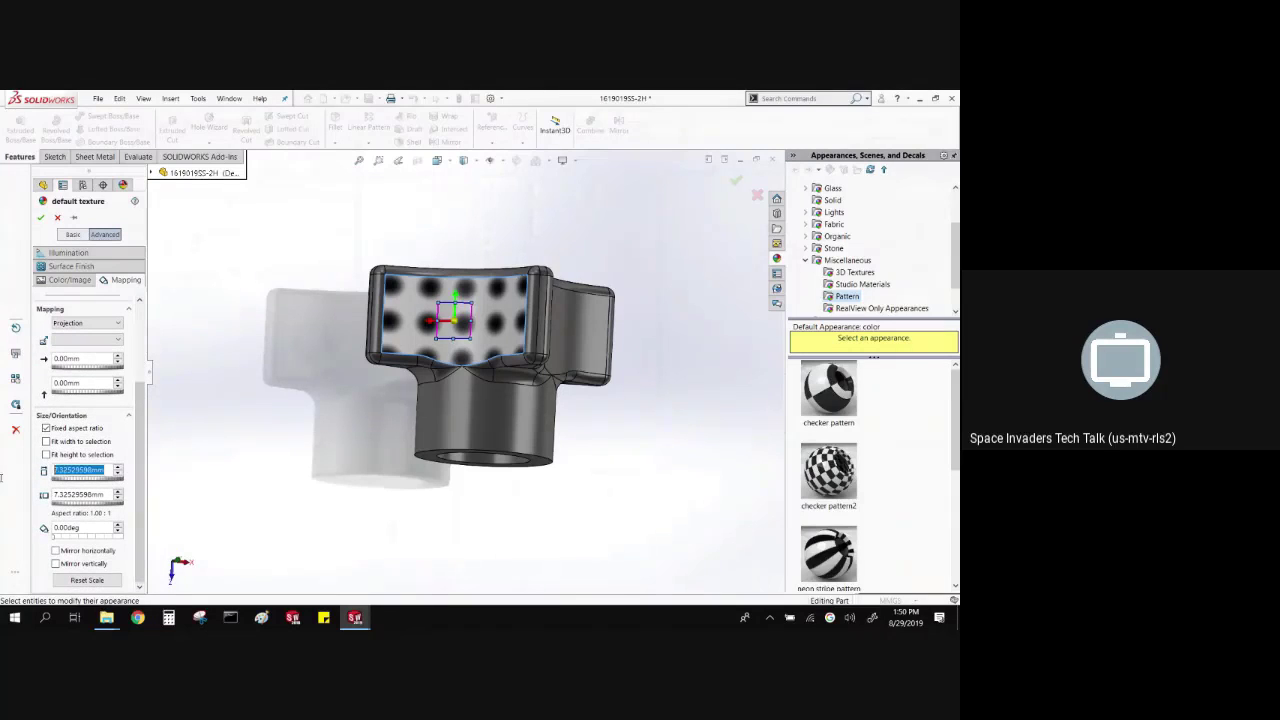
{"action": "type", "text": "5"}
{"action": "left_click", "coordinate": [106, 494]}
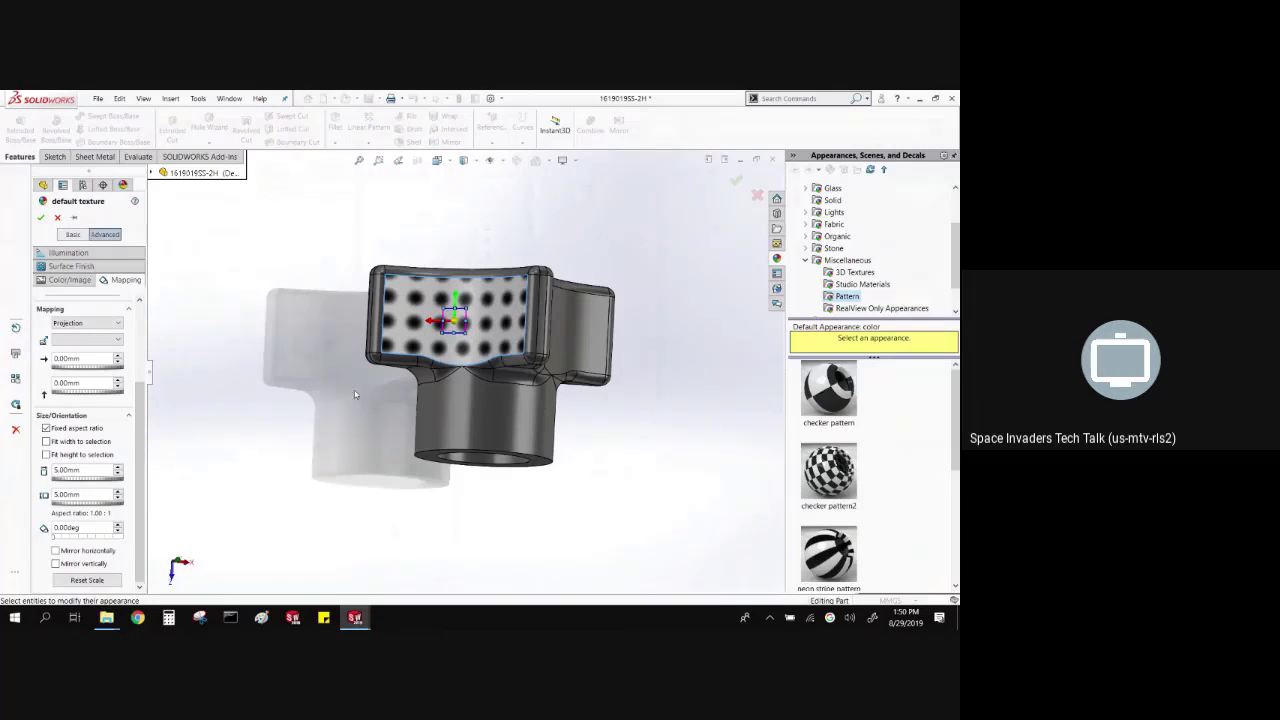
- Use the knob's front concave face as the texture's projection reference and rotate the mapping to 180 degrees
{"action": "left_click", "coordinate": [456, 322]}
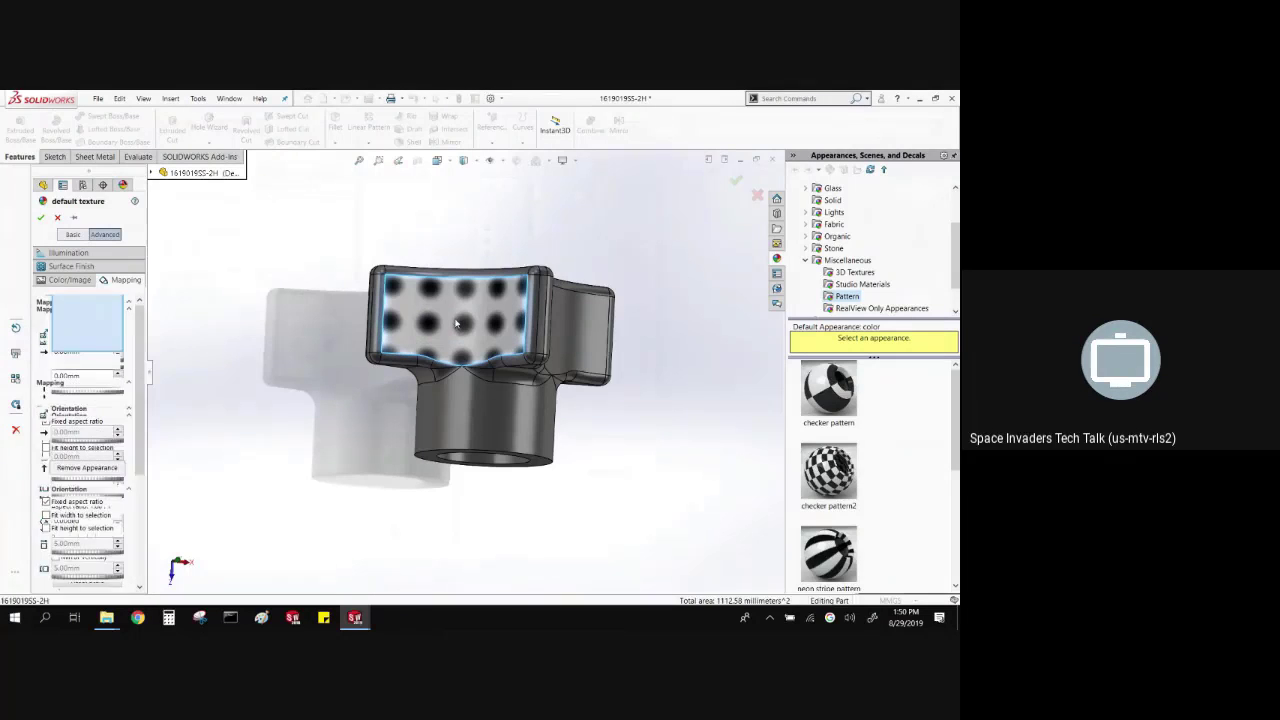
{"action": "left_click", "coordinate": [456, 322]}
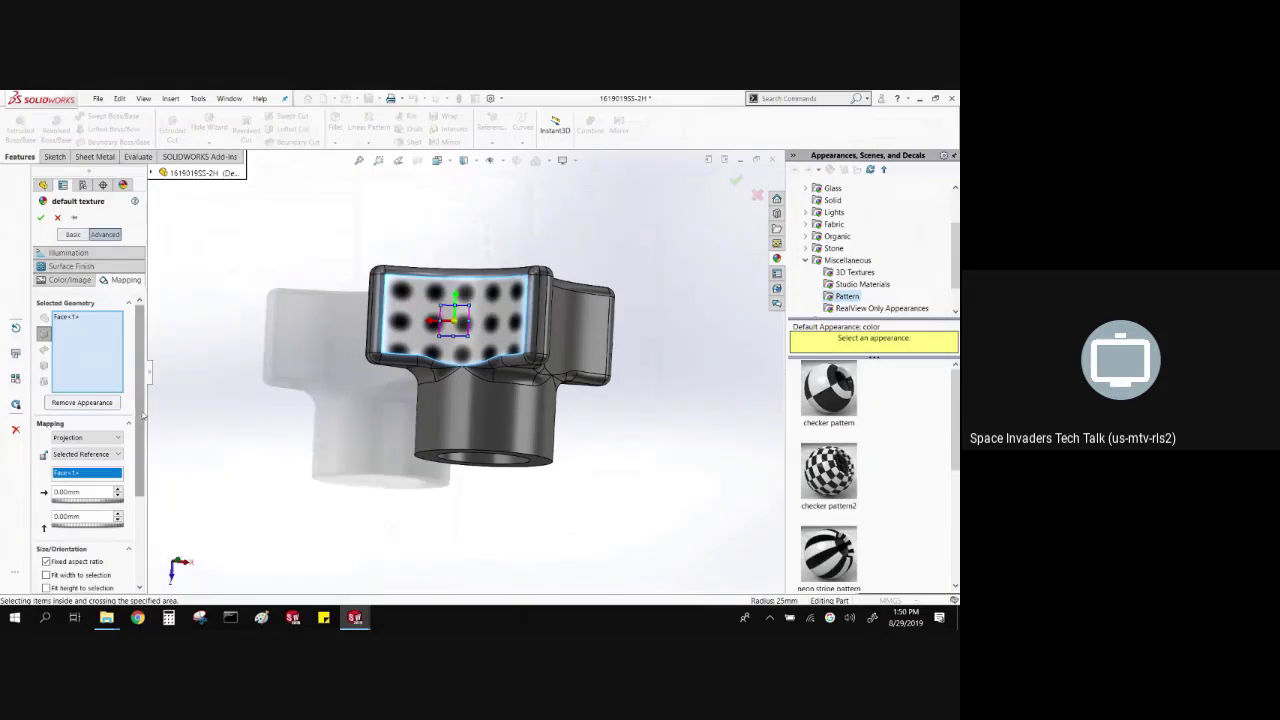
{"action": "scroll", "coordinate": [146, 451], "scroll_direction": "down", "scroll_amount": 3}
{"action": "scroll", "coordinate": [146, 451], "scroll_direction": "down", "scroll_amount": 2}
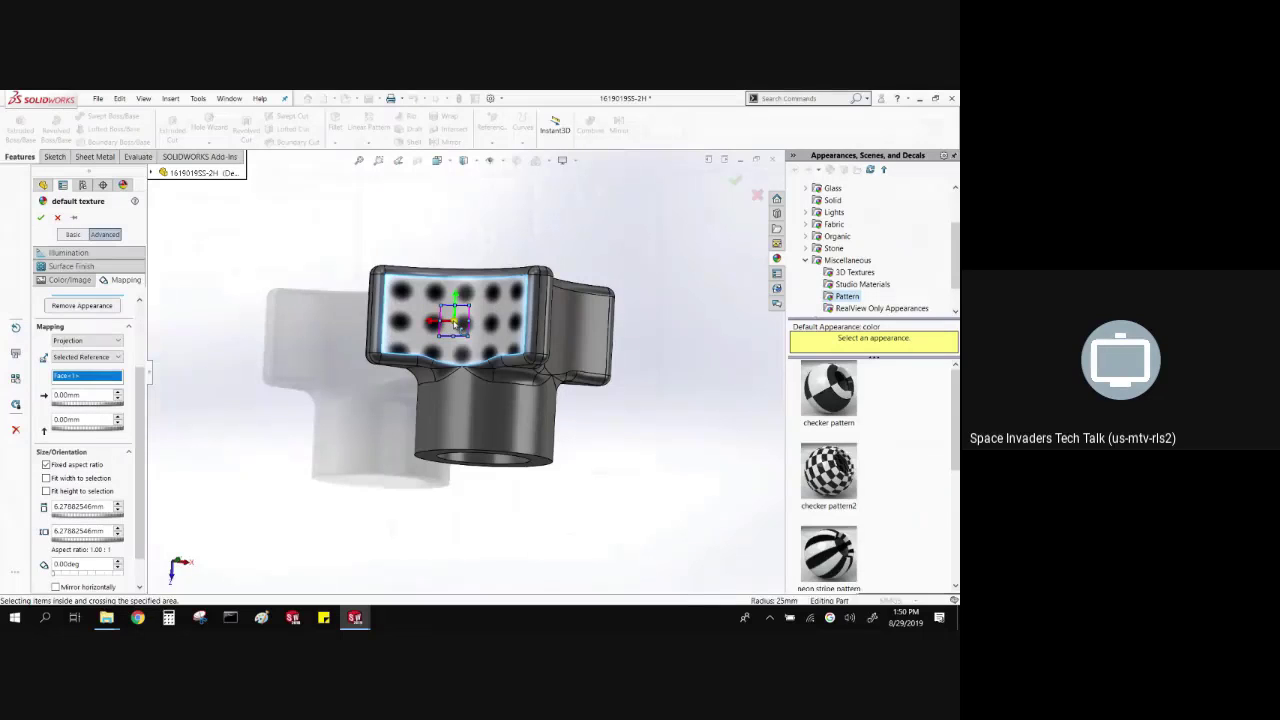
{"action": "left_click_drag", "start_coordinate": [456, 322], "coordinate": [458, 339]}
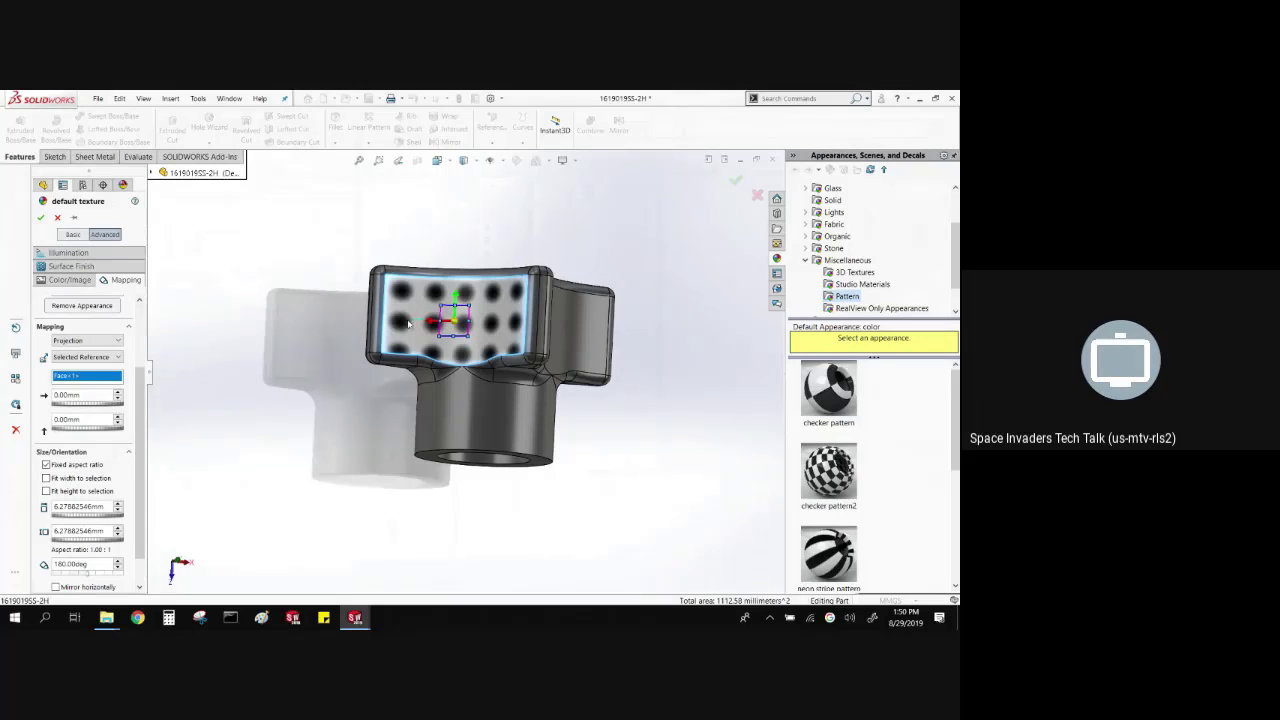
- Set the grayscale texture's size to 5 mm, shift its mapping to about -2.21 mm horizontally and 1.24 mm vertically, and accept the appearance
{"action": "left_click", "coordinate": [454, 309]}
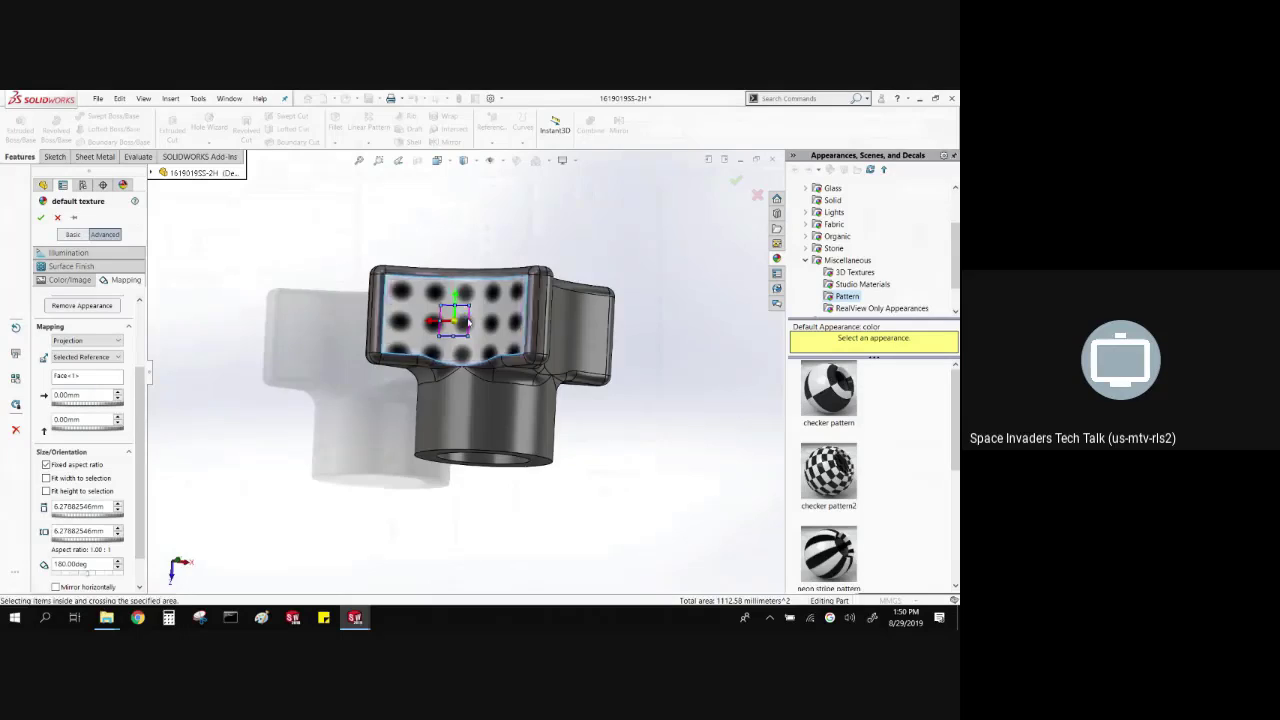
{"action": "scroll", "coordinate": [458, 300], "scroll_direction": "down", "scroll_amount": 2}
{"action": "scroll", "coordinate": [466, 325], "scroll_direction": "down", "scroll_amount": 3}
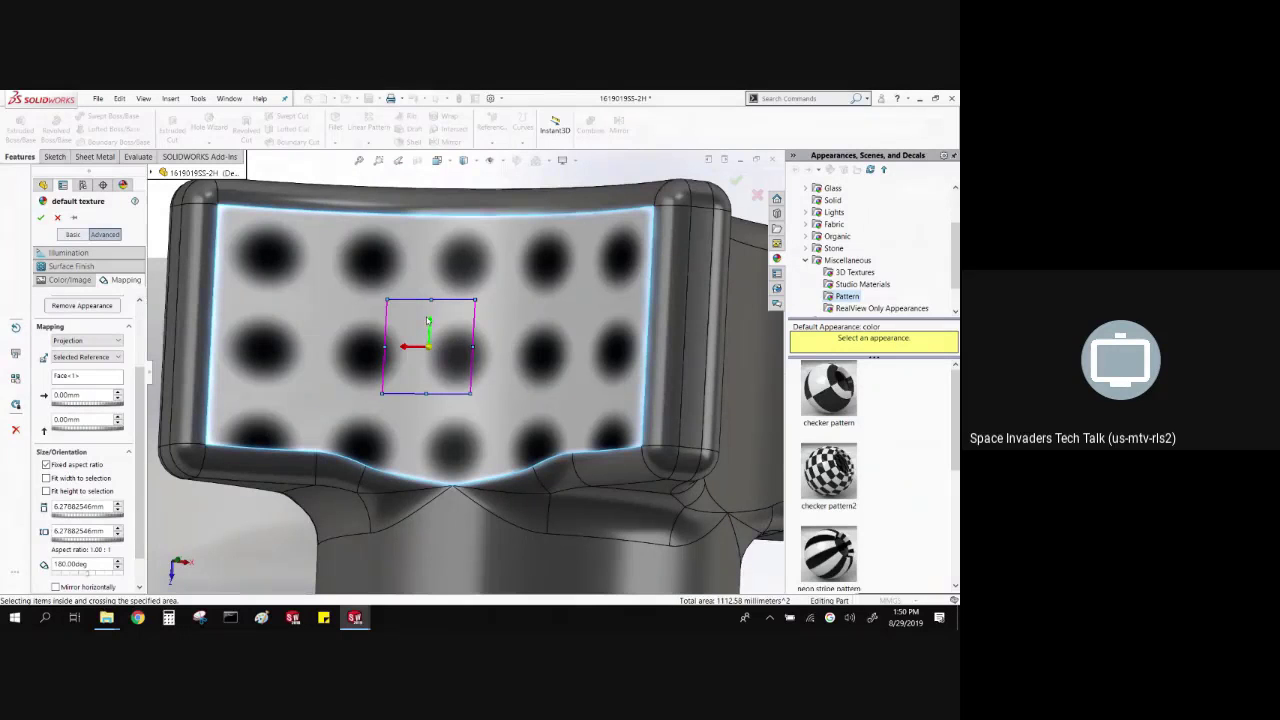
{"action": "left_click_drag", "start_coordinate": [430, 322], "coordinate": [427, 292]}
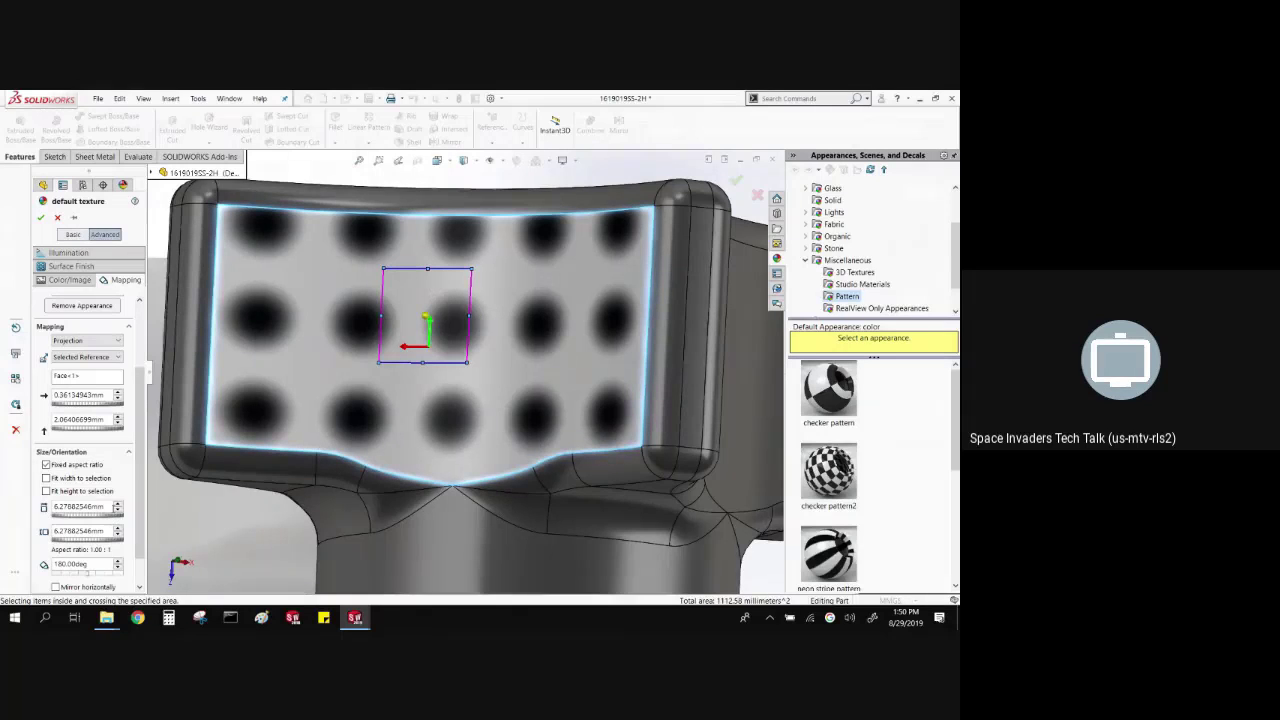
{"action": "double_click", "coordinate": [80, 506]}
{"action": "type", "text": "5"}
{"action": "key", "text": "Tab"}
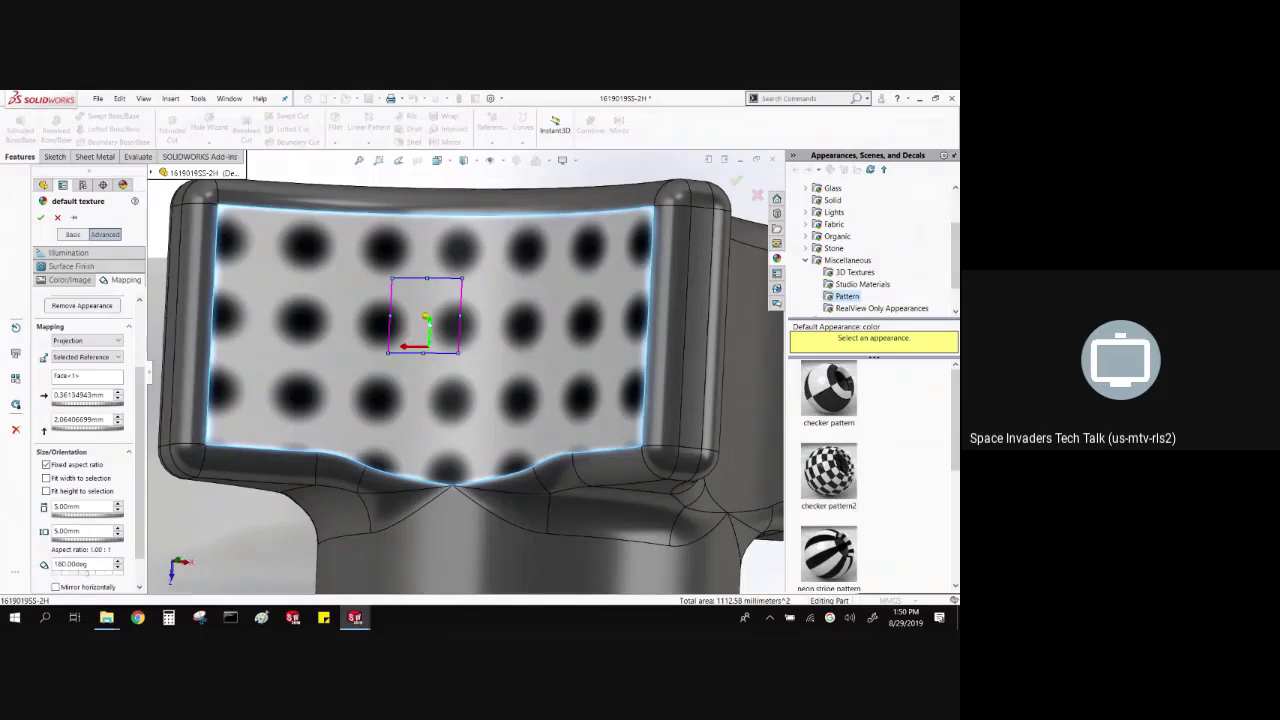
{"action": "left_click_drag", "start_coordinate": [424, 349], "coordinate": [453, 354]}
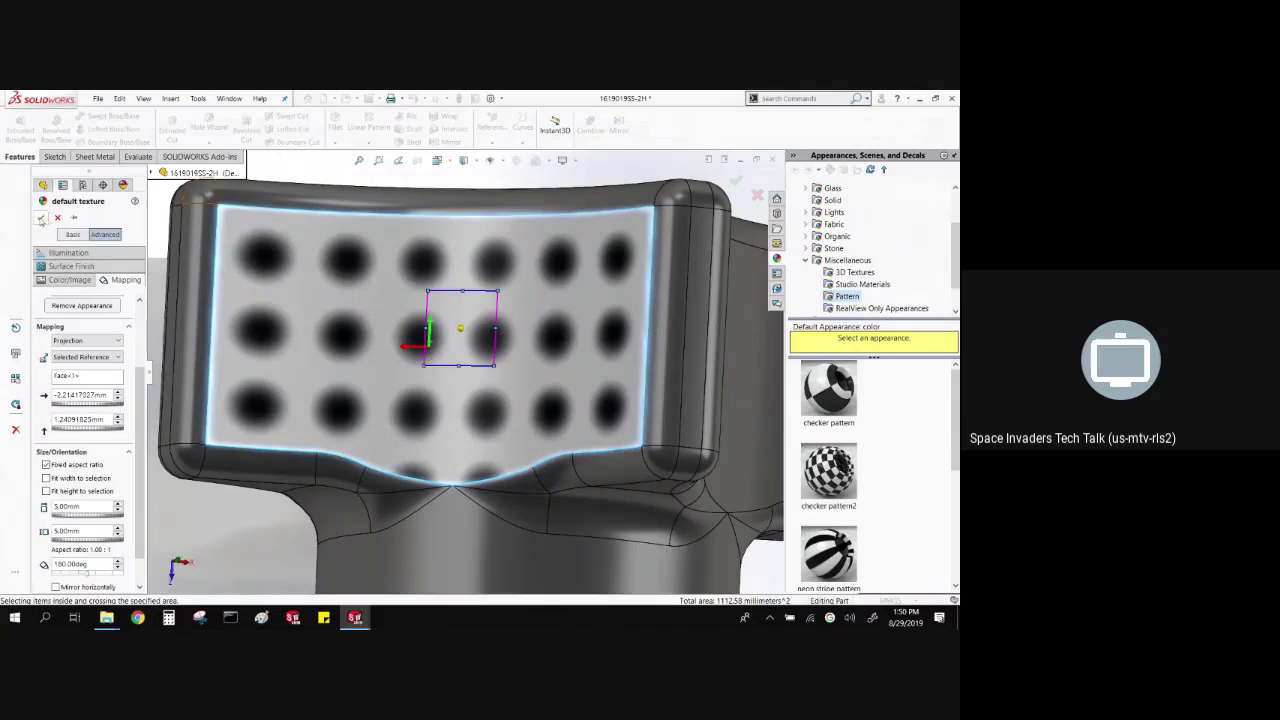
{"action": "left_click", "coordinate": [41, 218]}
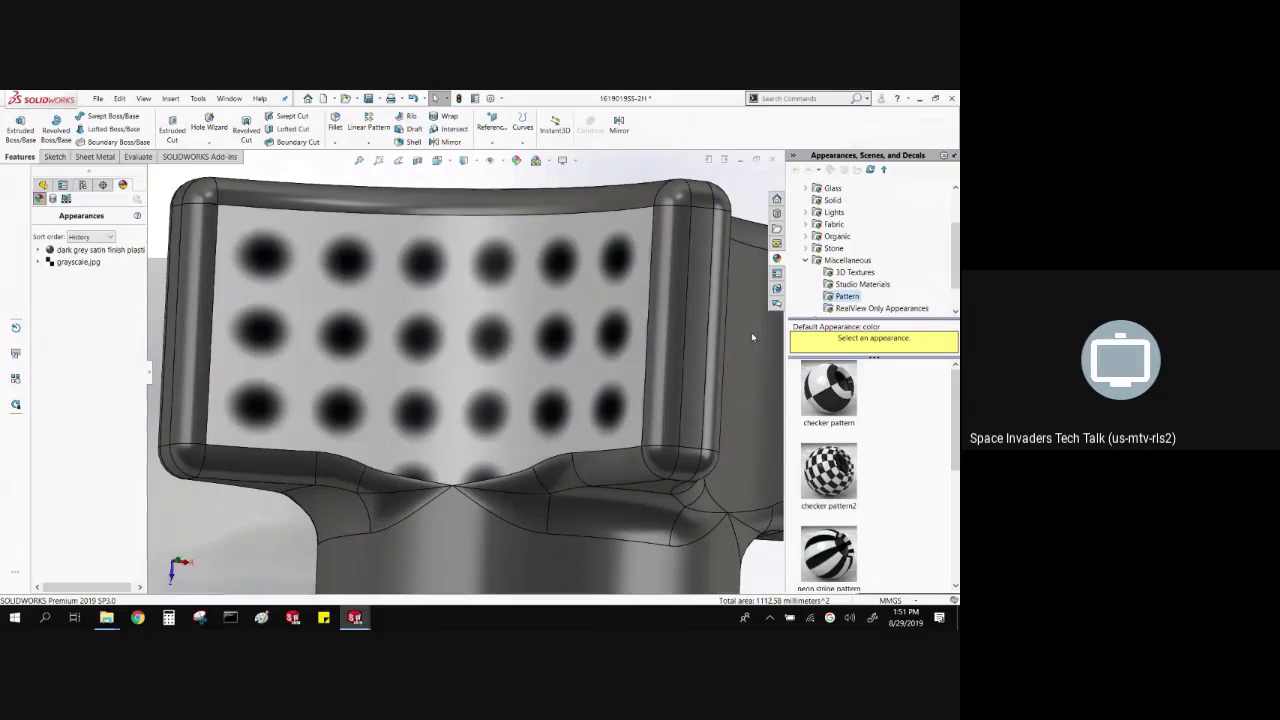
- Start the 3D Texture command on the knob body and enable conversion of the grayscale texture to 3D
{"action": "left_click", "coordinate": [780, 99]}
{"action": "type", "text": "3d"}
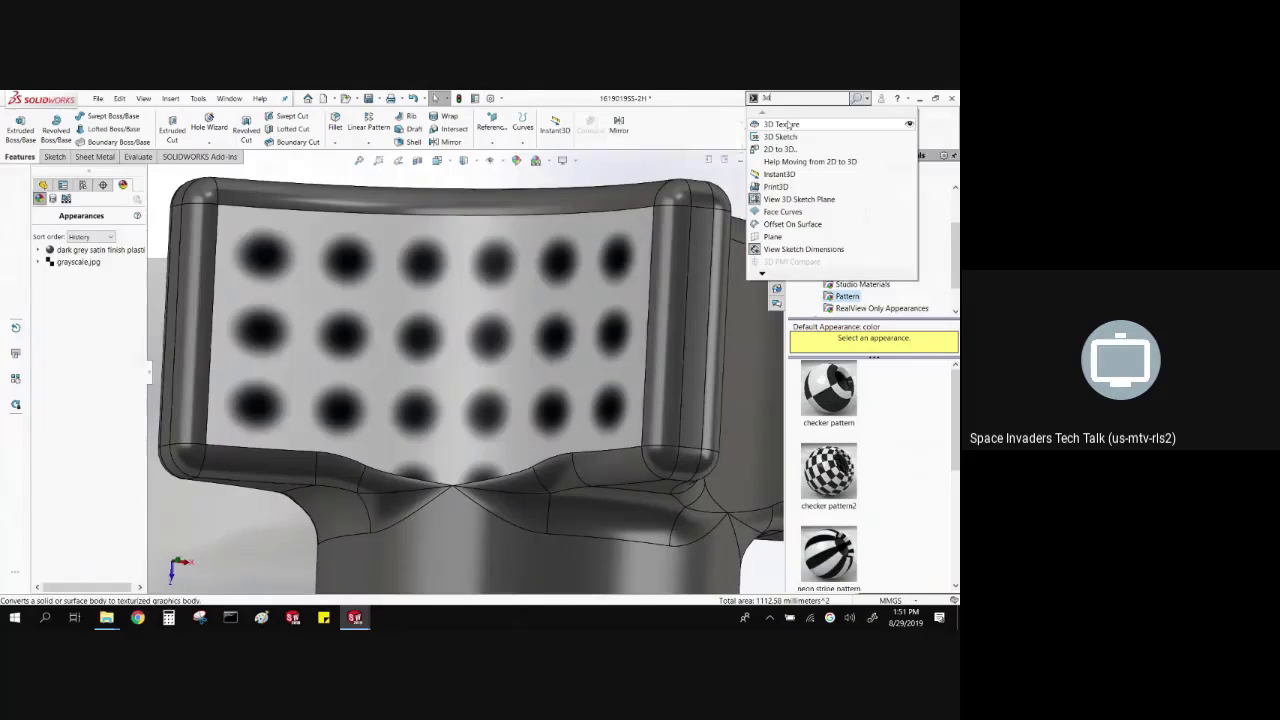
{"action": "left_click", "coordinate": [781, 124]}
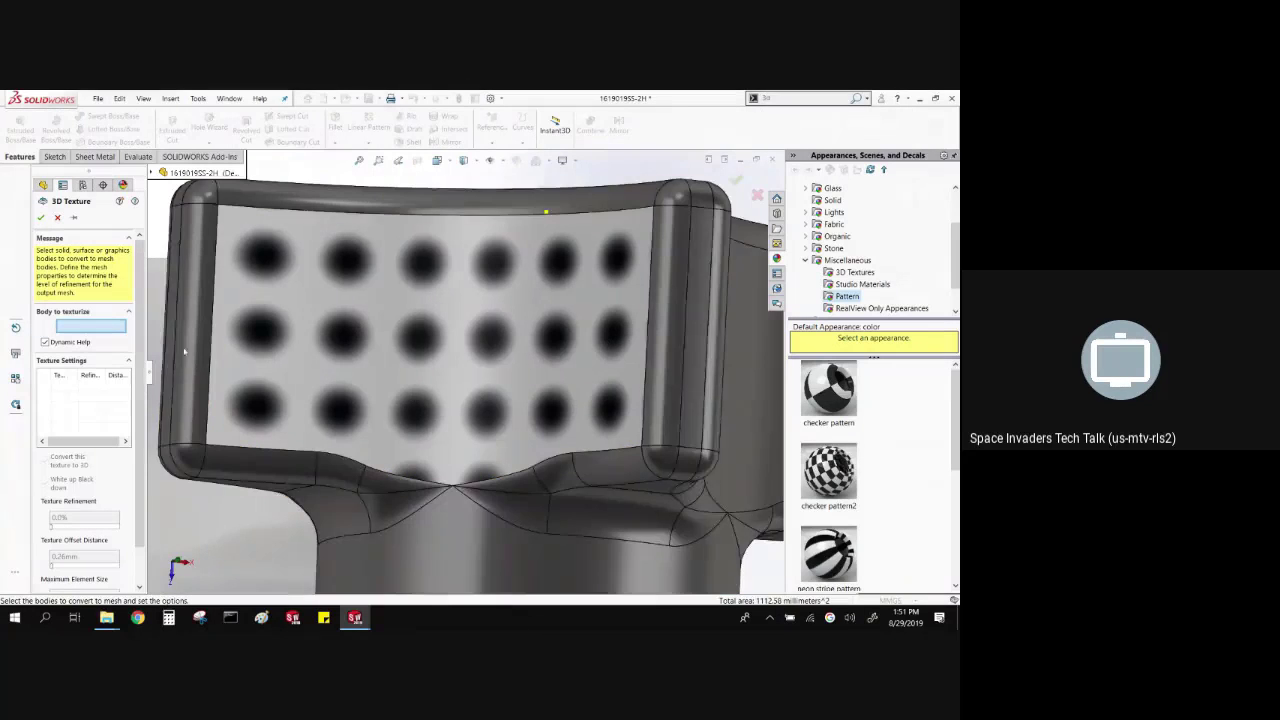
{"action": "left_click", "coordinate": [447, 321]}
{"action": "key", "text": "f"}
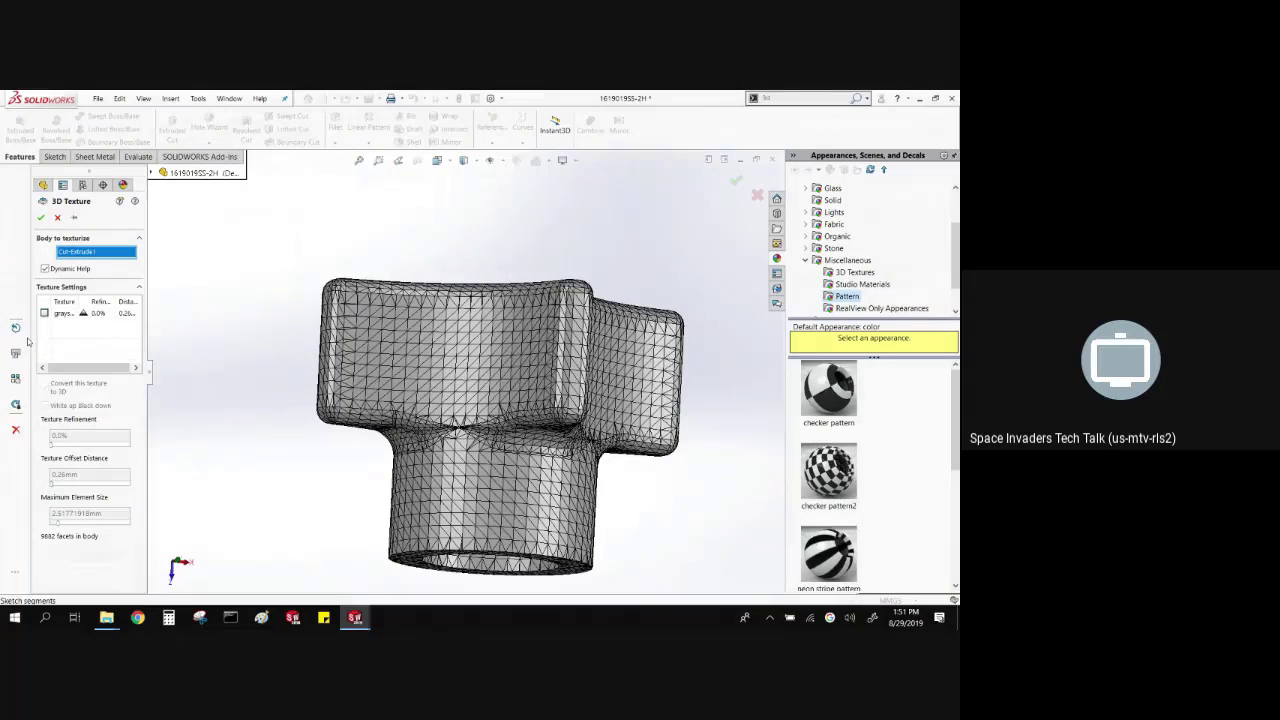
{"action": "left_click", "coordinate": [44, 313]}
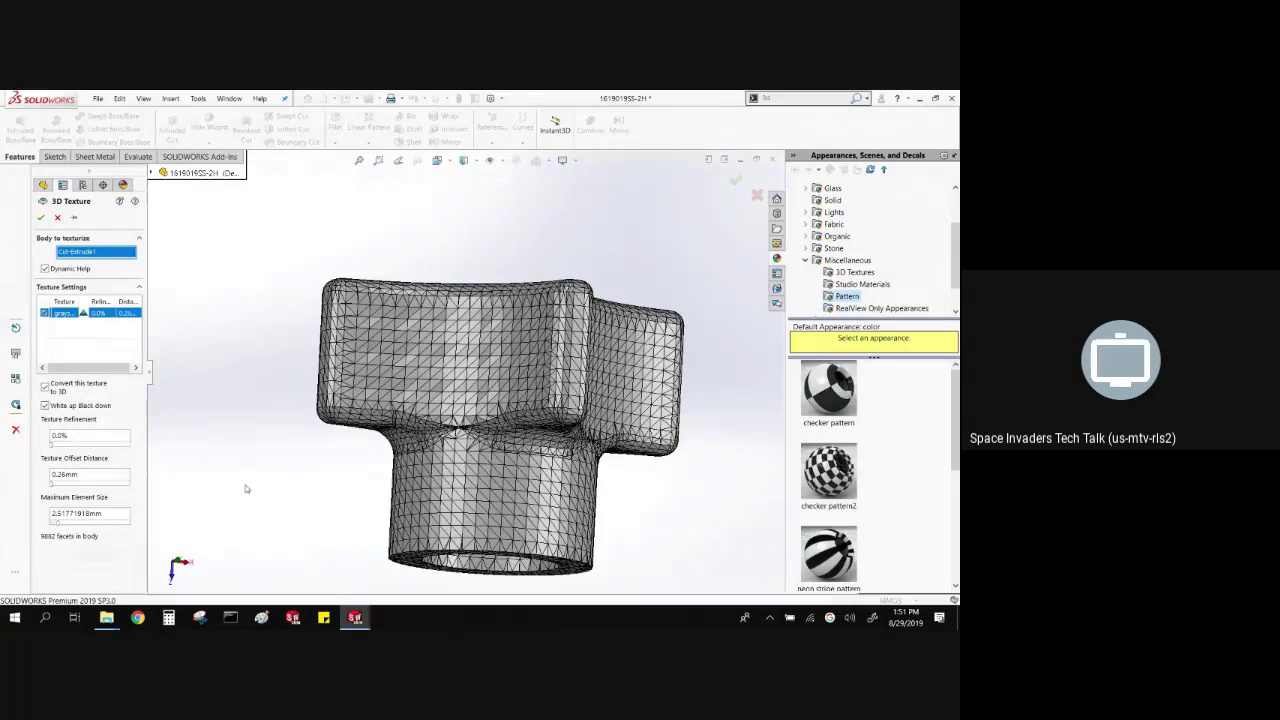
- Try a texture offset distance of 2 mm and inspect the raised mesh on the concave face
{"action": "scroll", "coordinate": [441, 425], "scroll_direction": "up", "scroll_amount": 3}
{"action": "middle_click_drag", "start_coordinate": [441, 425], "coordinate": [452, 520]}
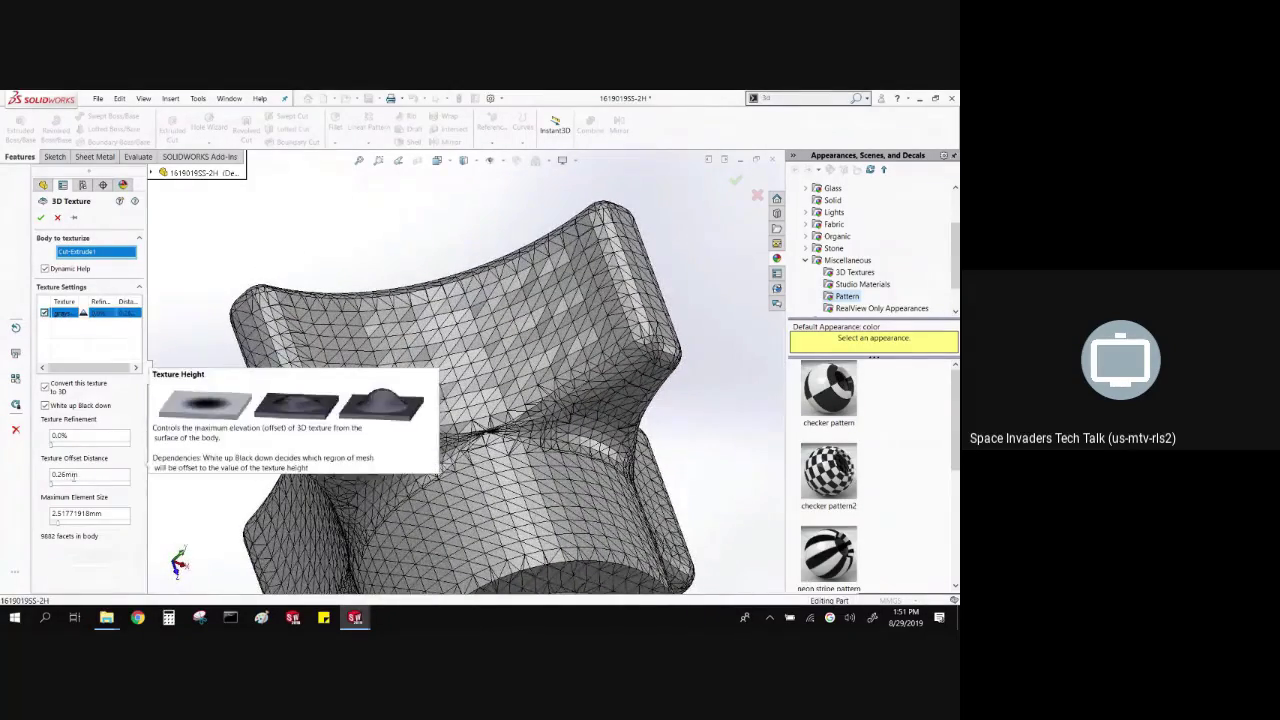
{"action": "double_click", "coordinate": [64, 474]}
{"action": "type", "text": "0"}
{"action": "key", "text": "Return"}
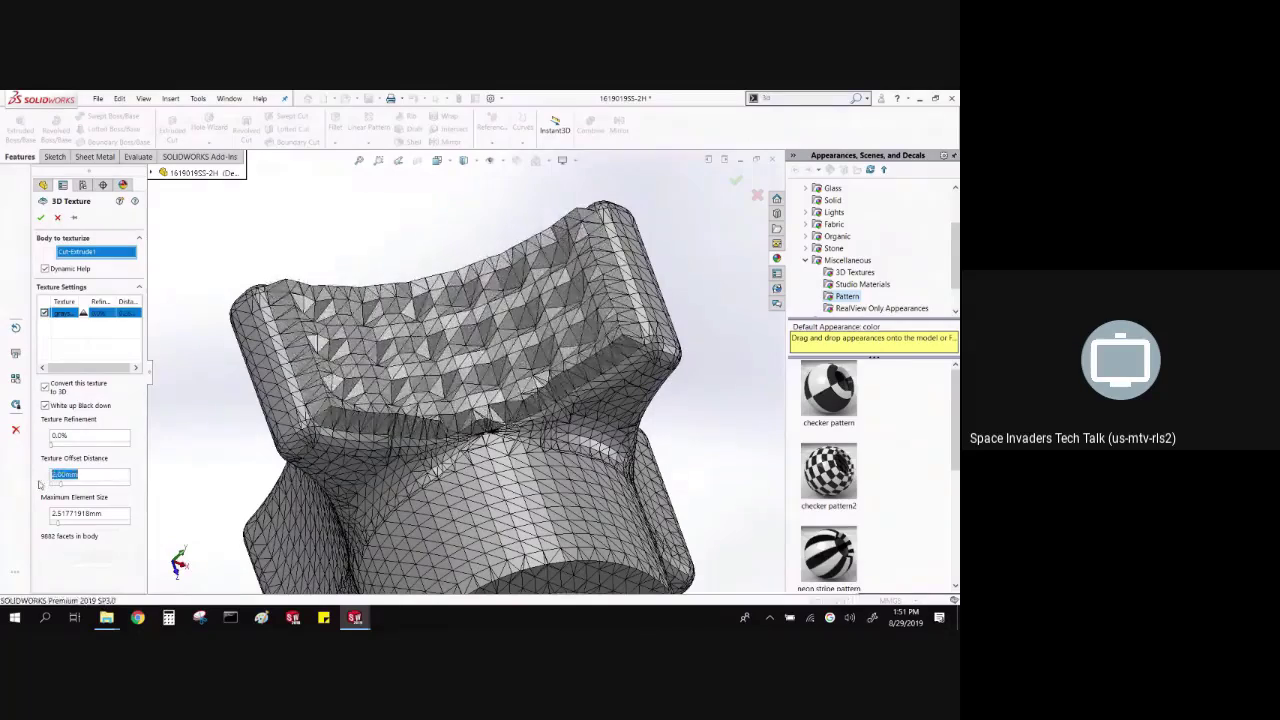
{"action": "type", "text": "2"}
{"action": "key", "text": "Return"}
{"action": "middle_click_drag", "start_coordinate": [315, 282], "coordinate": [263, 280]}
{"action": "scroll", "coordinate": [431, 352], "scroll_direction": "down", "scroll_amount": 5}
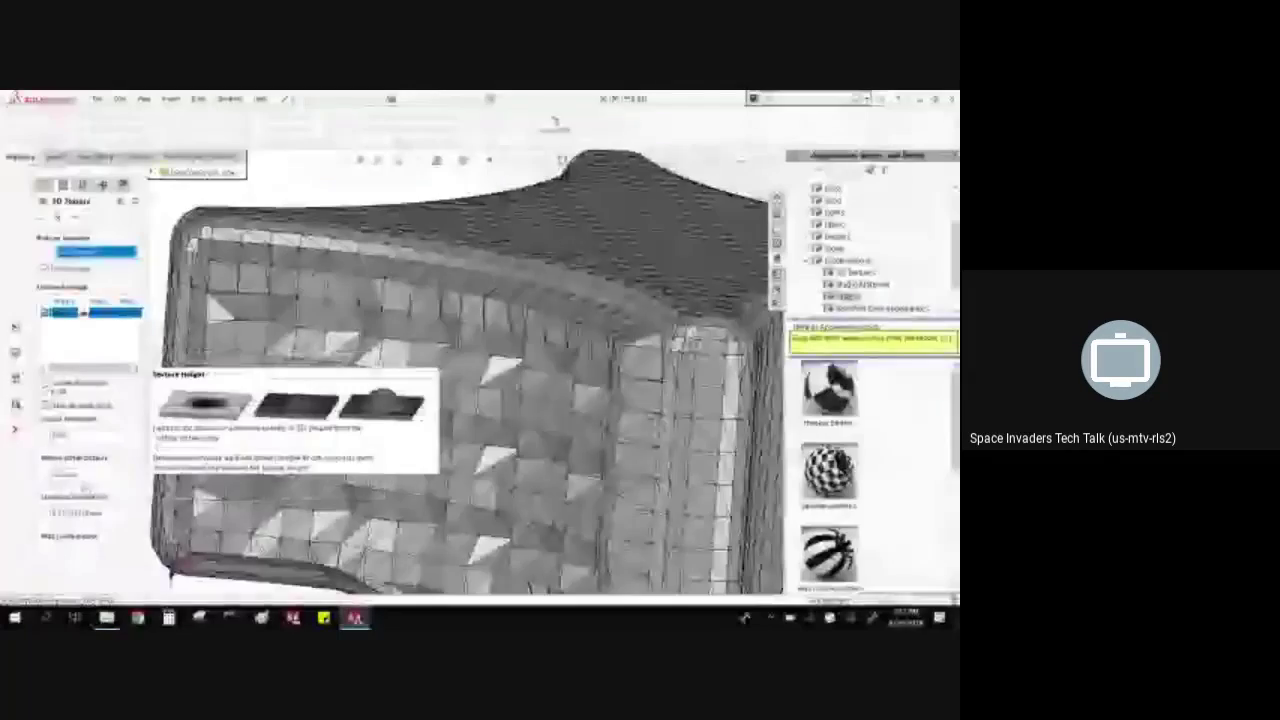
- Set the grayscale texture's offset distance to 1 mm
{"action": "double_click", "coordinate": [64, 474]}
{"action": "type", "text": "1"}
{"action": "key", "text": "Return"}
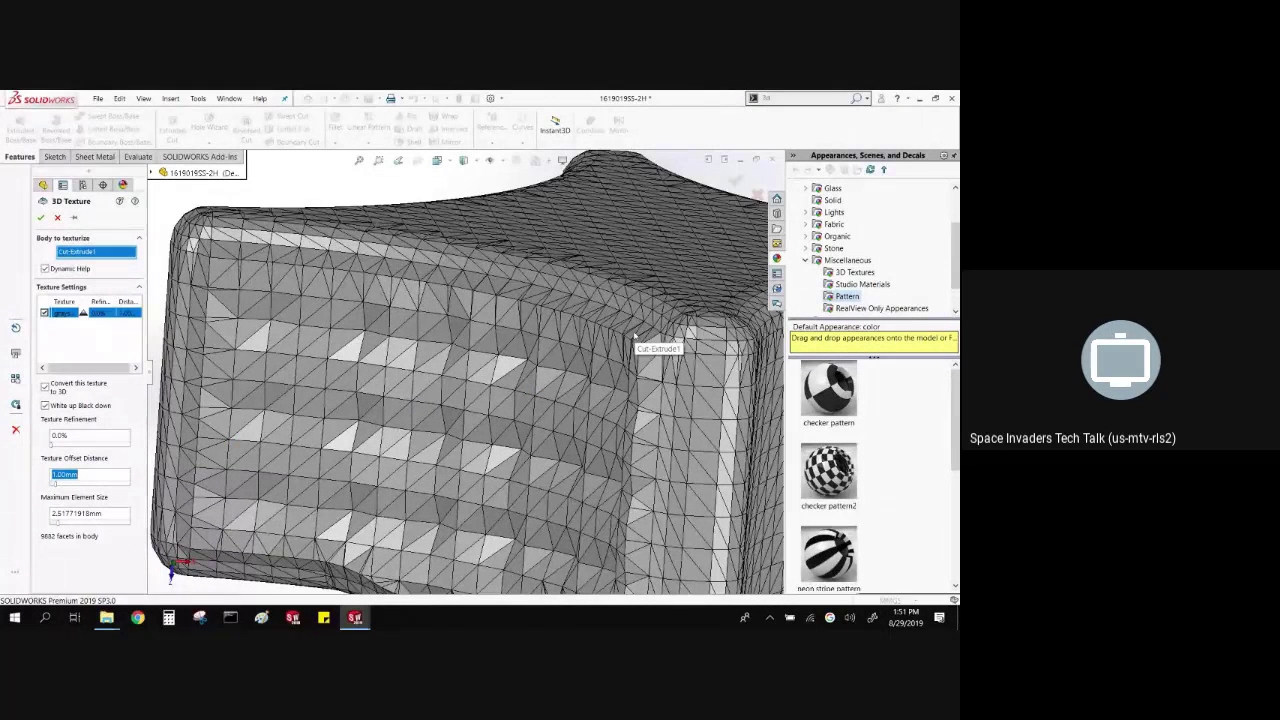
- Refine the knob's 3D texture mesh by setting the maximum element size to 1 mm
{"action": "mouse_move", "coordinate": [89, 513]}
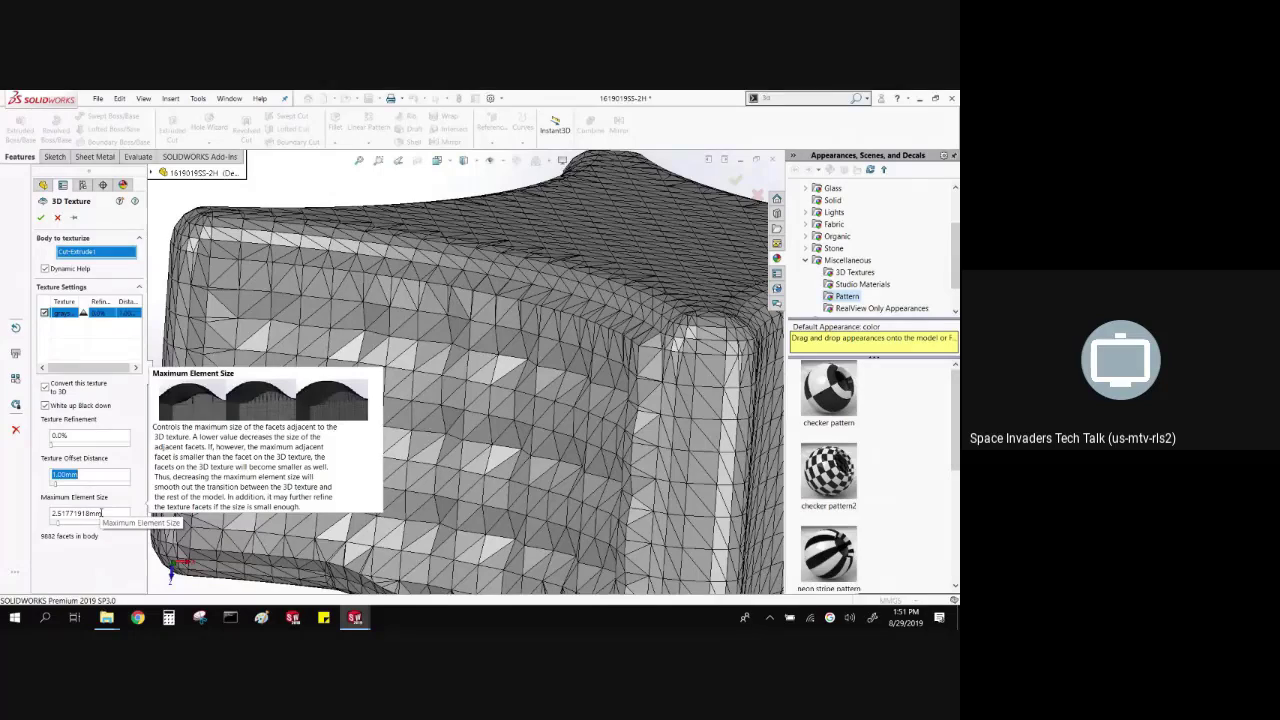
{"action": "left_click_drag", "start_coordinate": [100, 513], "coordinate": [48, 513]}
{"action": "type", "text": "3"}
{"action": "key", "text": "Tab"}
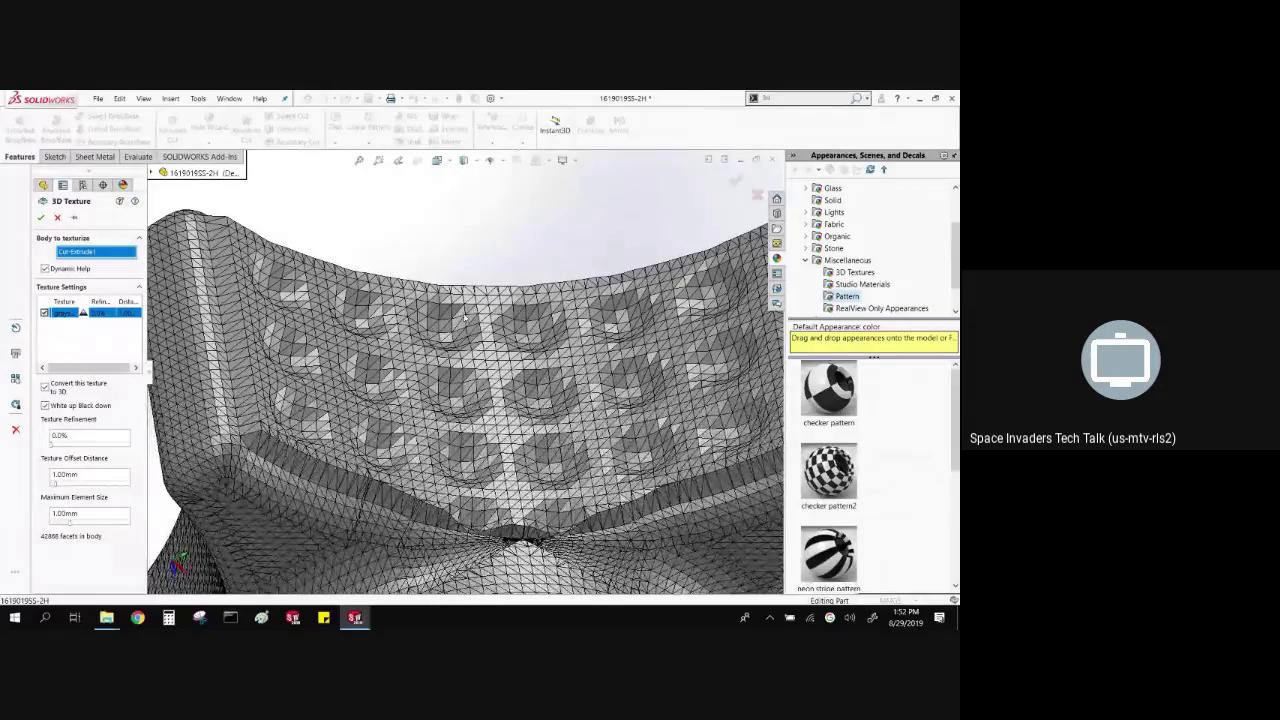
{"action": "key", "text": "ctrl+7"}
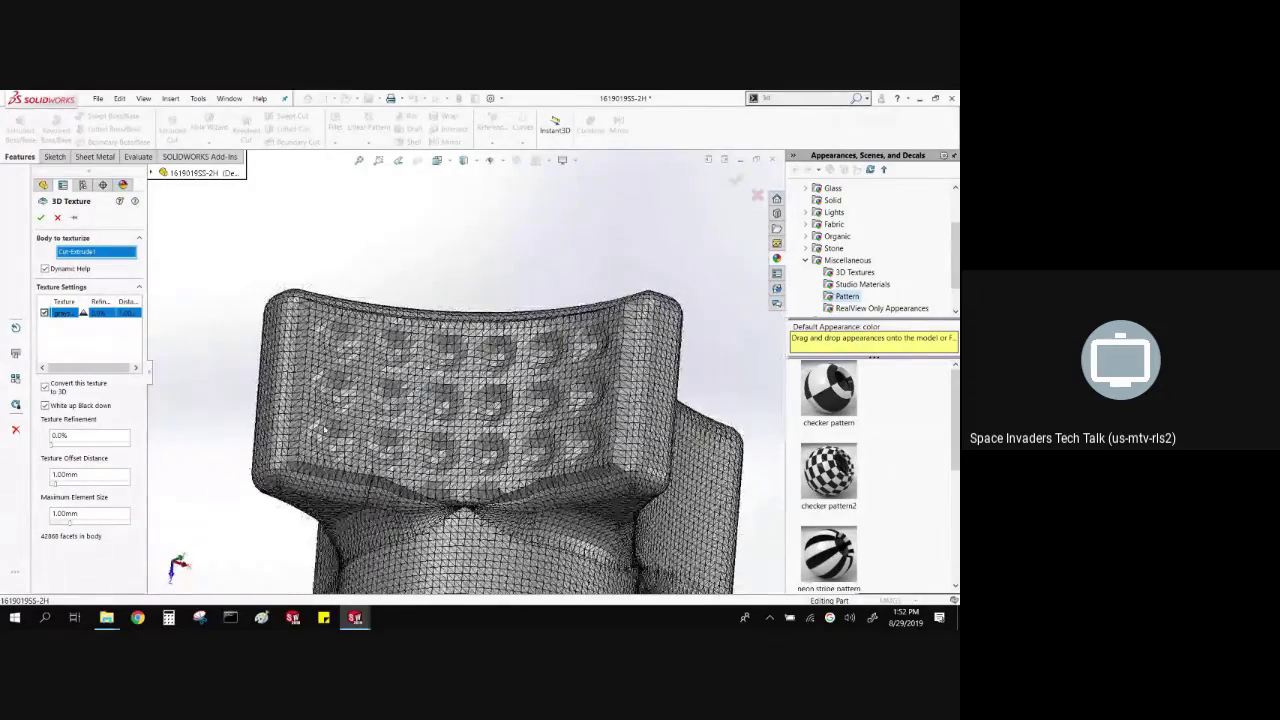
- Toggle the texture's White up Black down option and leave it enabled
{"action": "mouse_move", "coordinate": [83, 407]}
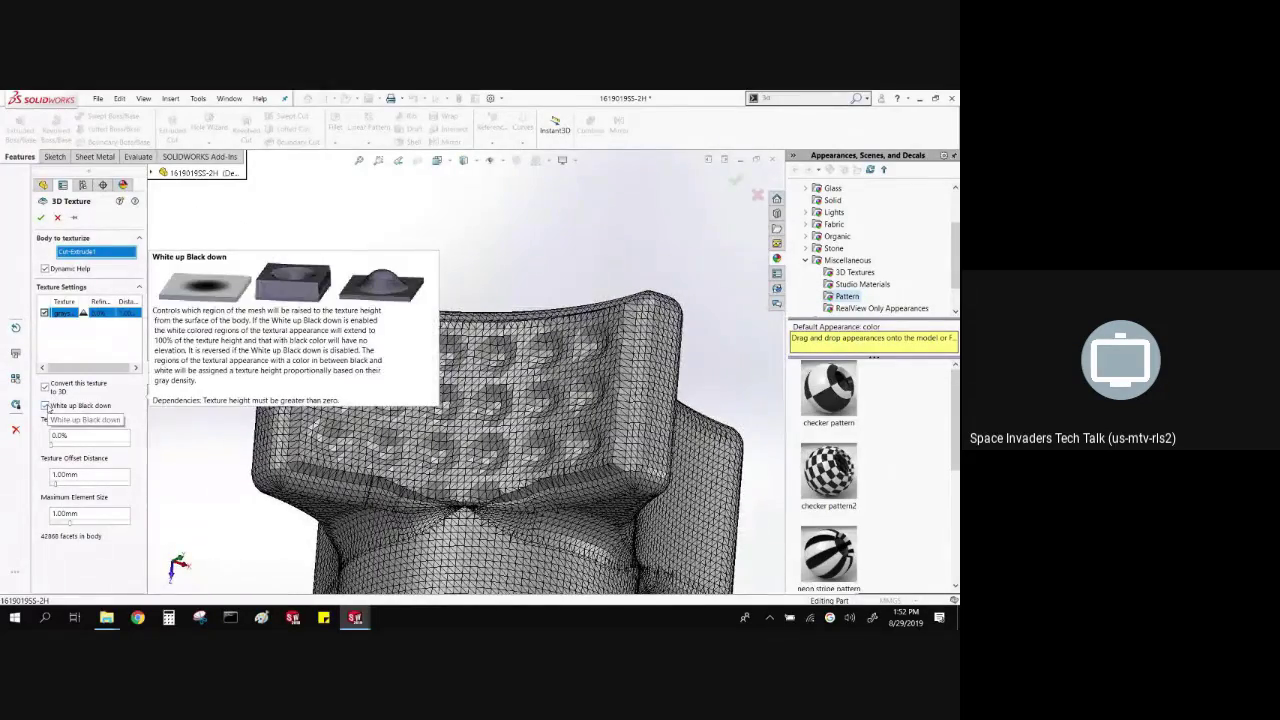
{"action": "left_click", "coordinate": [45, 406]}
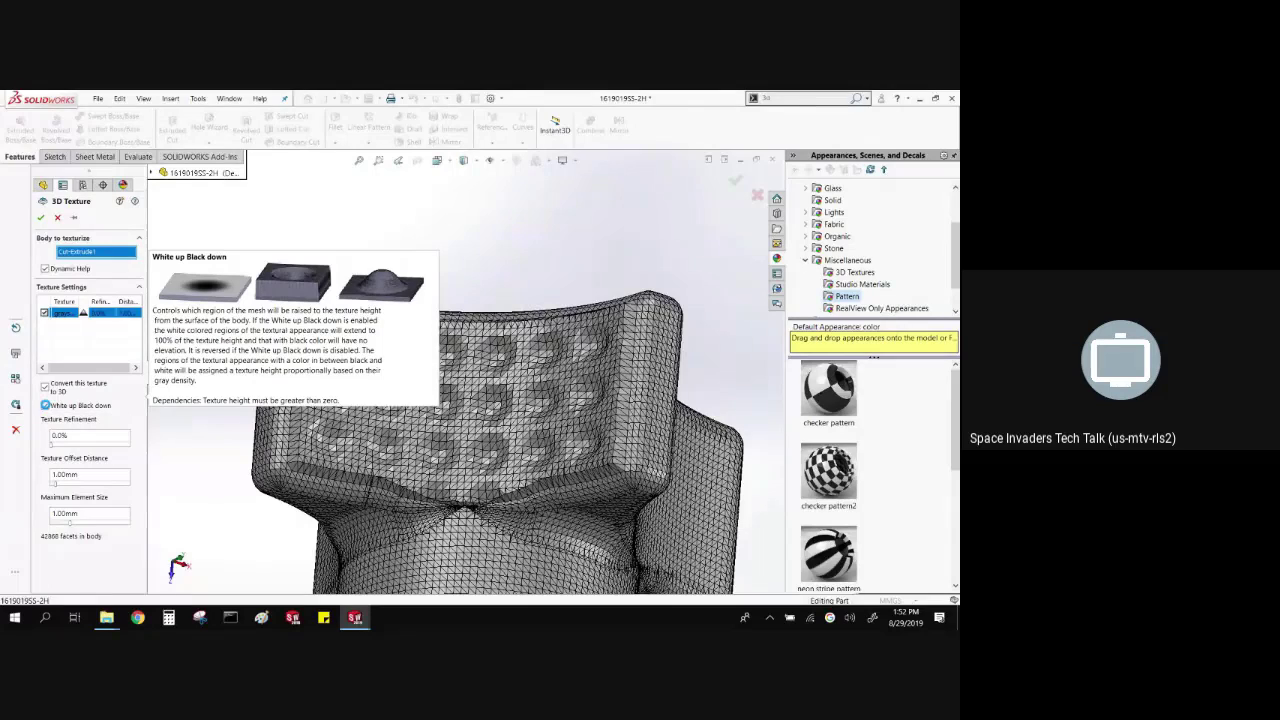
{"action": "left_click", "coordinate": [45, 406]}
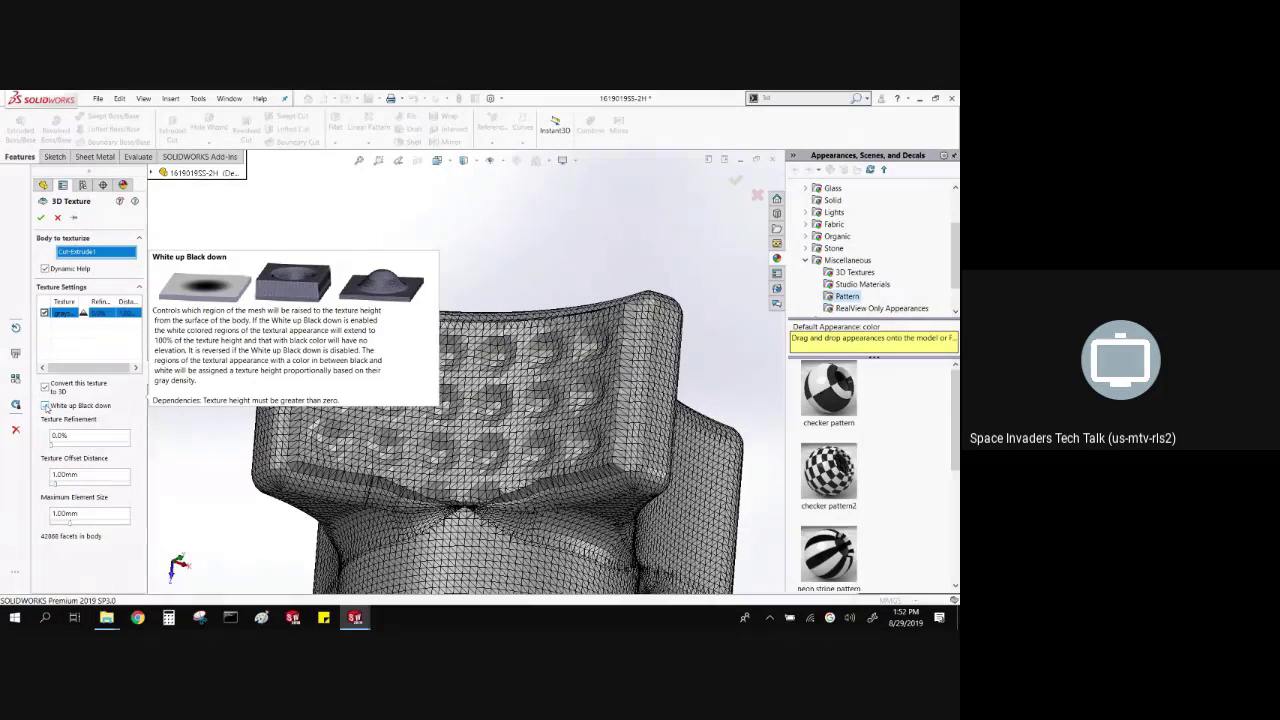
{"action": "left_click", "coordinate": [45, 406]}
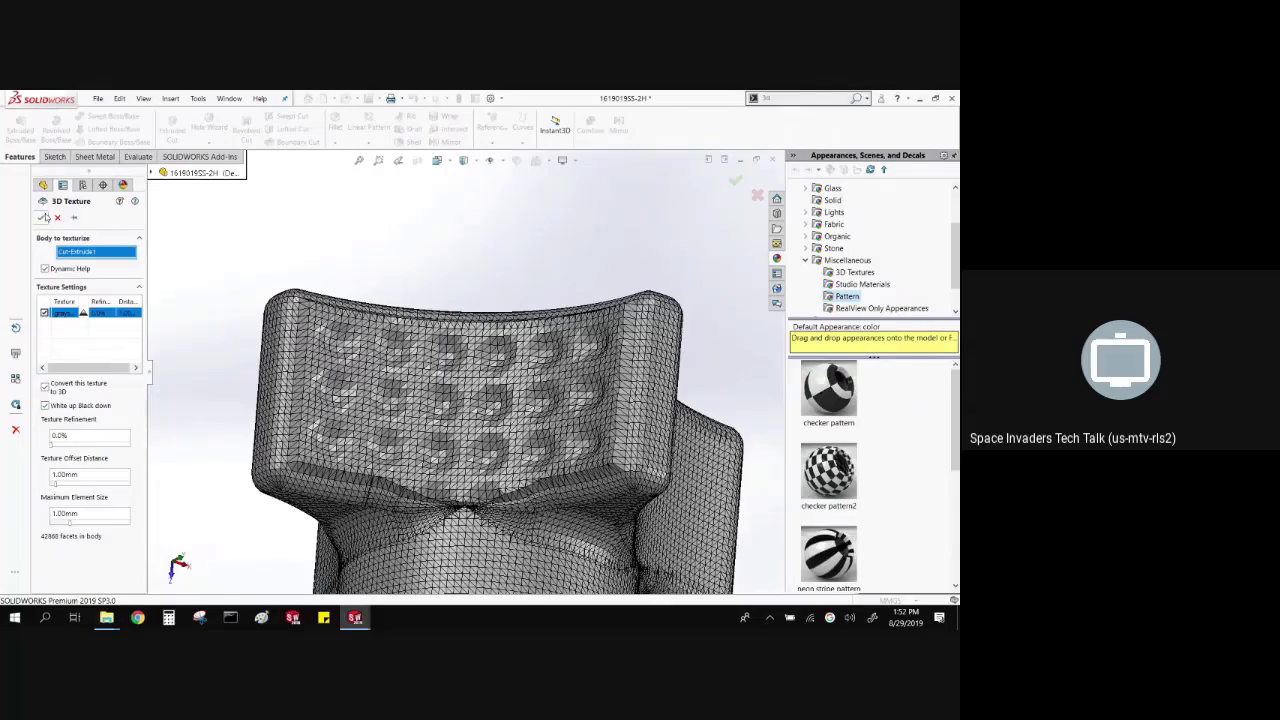
- Accept the 3D texture and inspect the bumps on the knob from several angles
{"action": "key", "text": "Return"}
{"action": "middle_click_drag", "start_coordinate": [480, 277], "coordinate": [517, 237]}
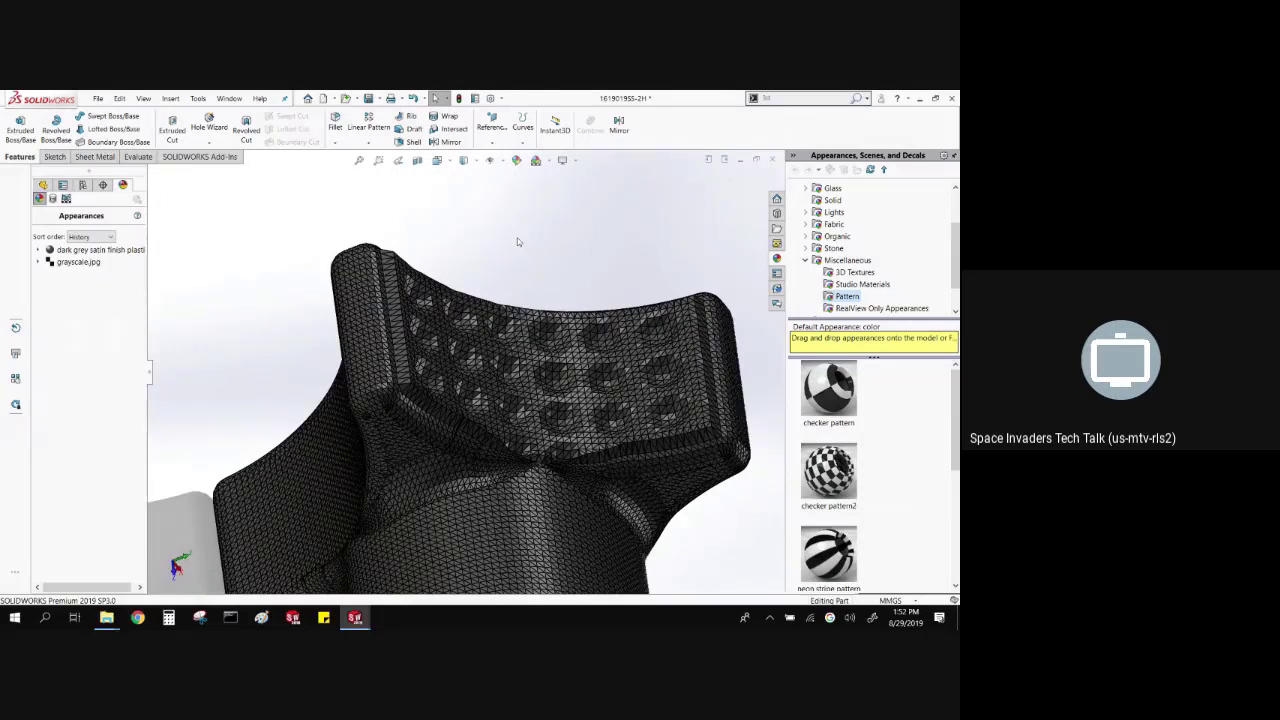
{"action": "middle_click_drag", "start_coordinate": [517, 237], "coordinate": [282, 309]}
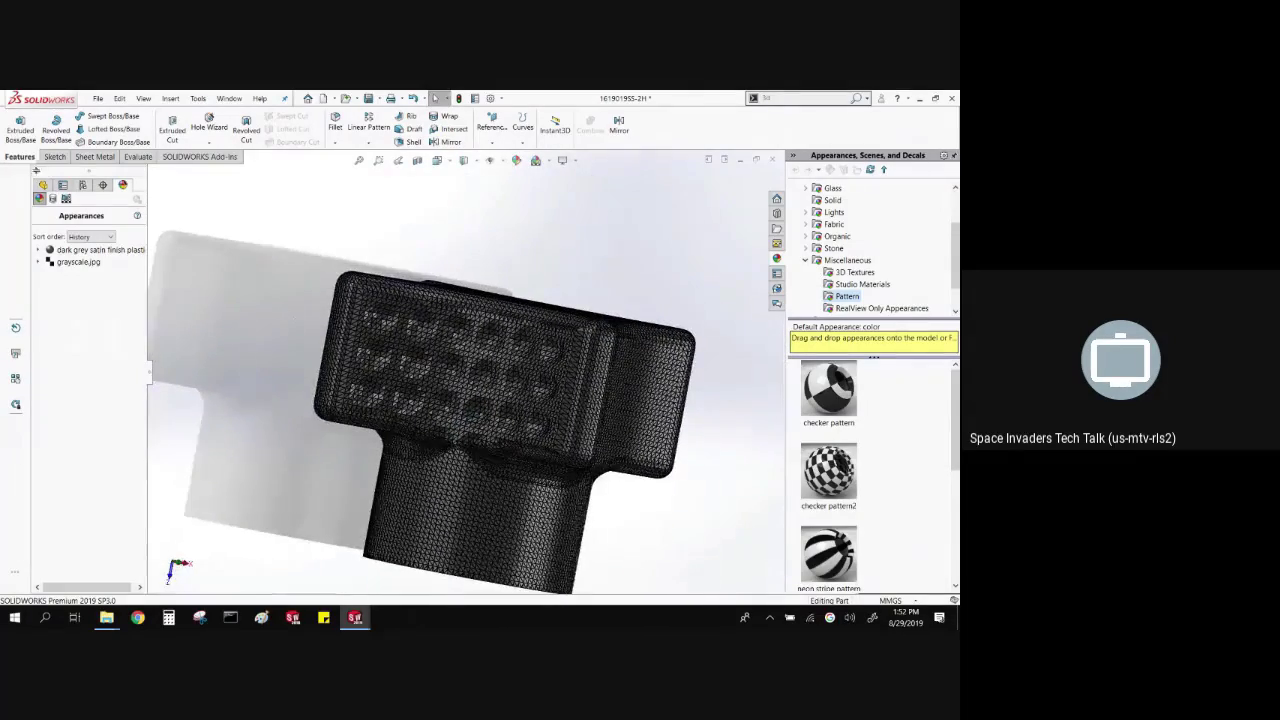
- Examine the part's solid body and its imported graphic body in the feature tree by highlighting each in the model
{"action": "left_click", "coordinate": [43, 185]}
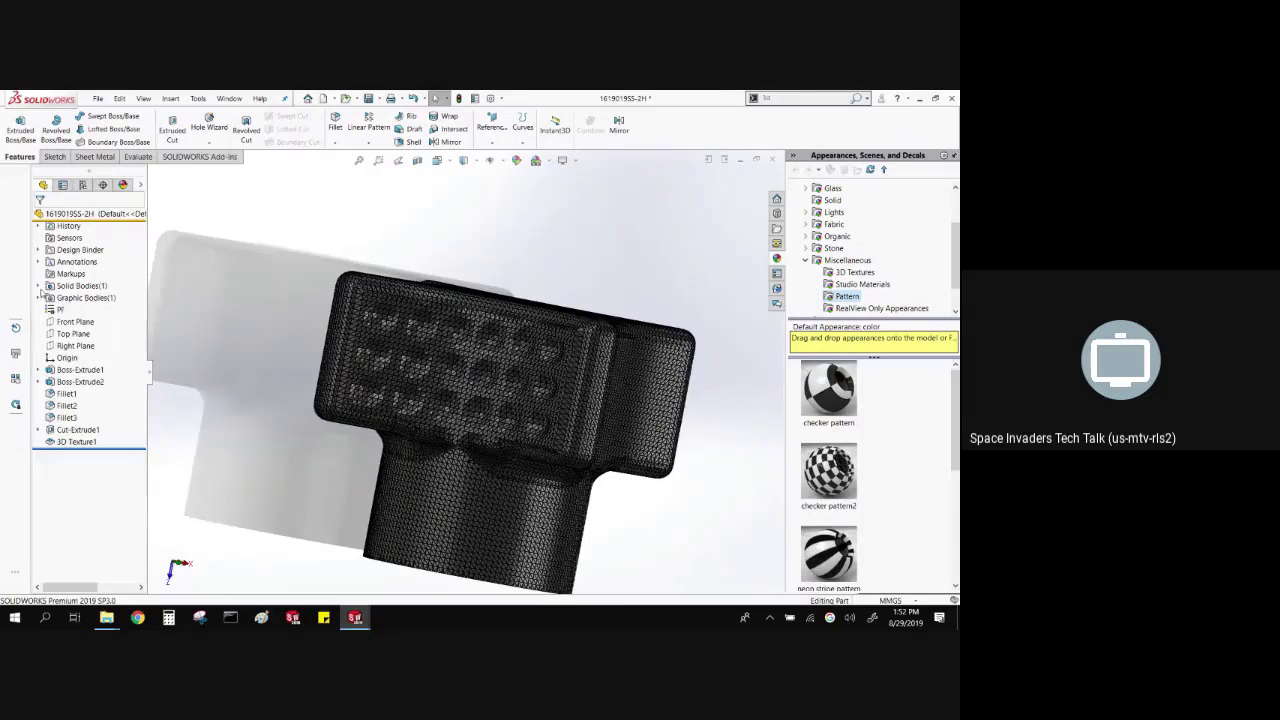
{"action": "left_click", "coordinate": [39, 286]}
{"action": "left_click", "coordinate": [80, 298]}
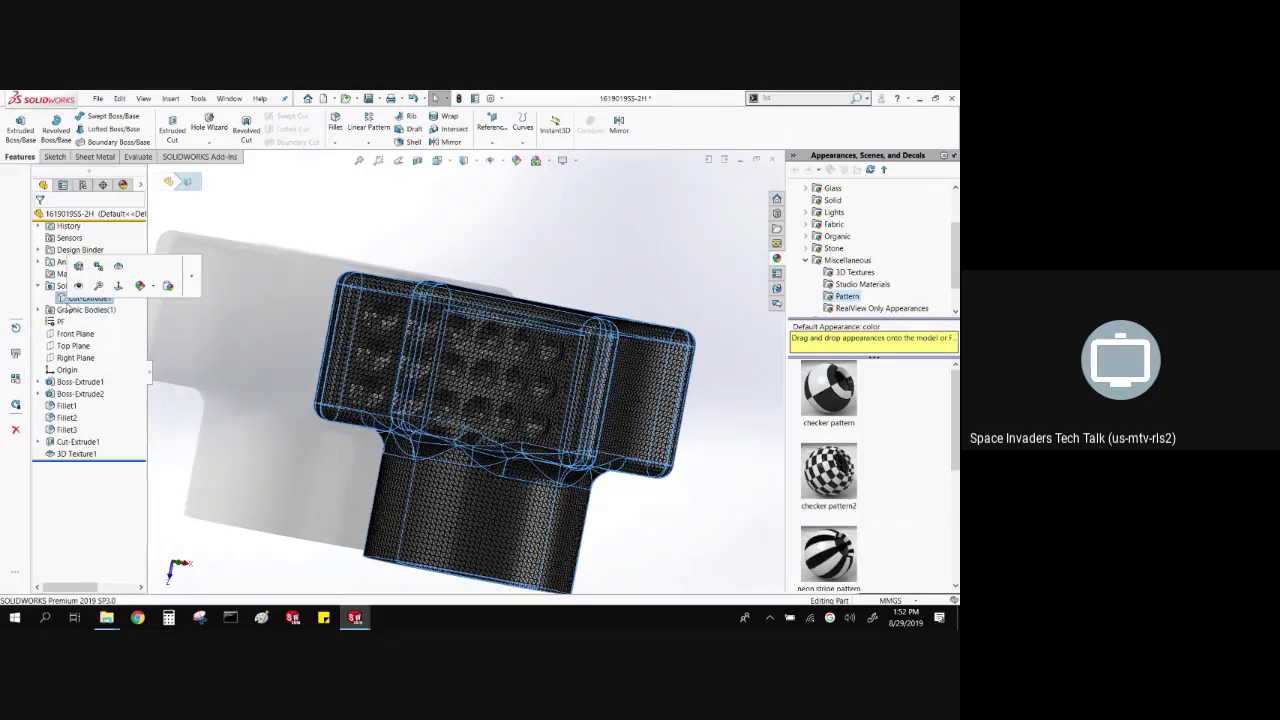
{"action": "left_click", "coordinate": [39, 310]}
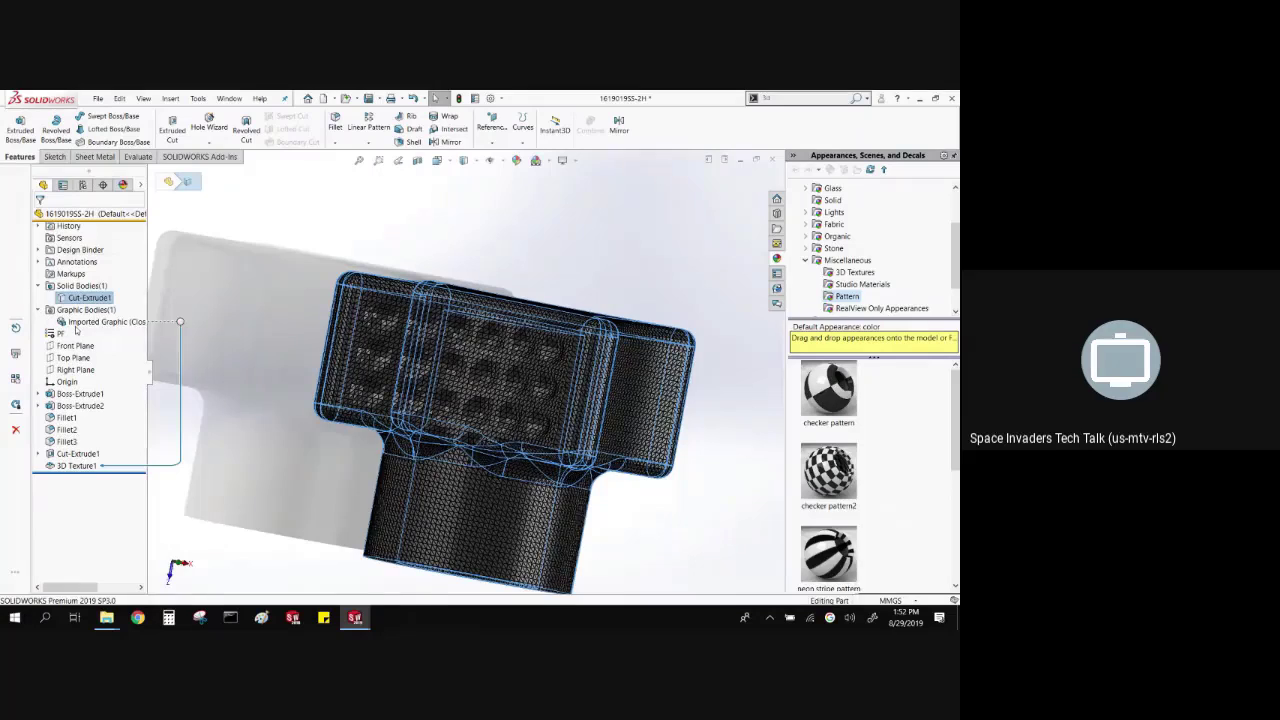
{"action": "left_click", "coordinate": [100, 322]}
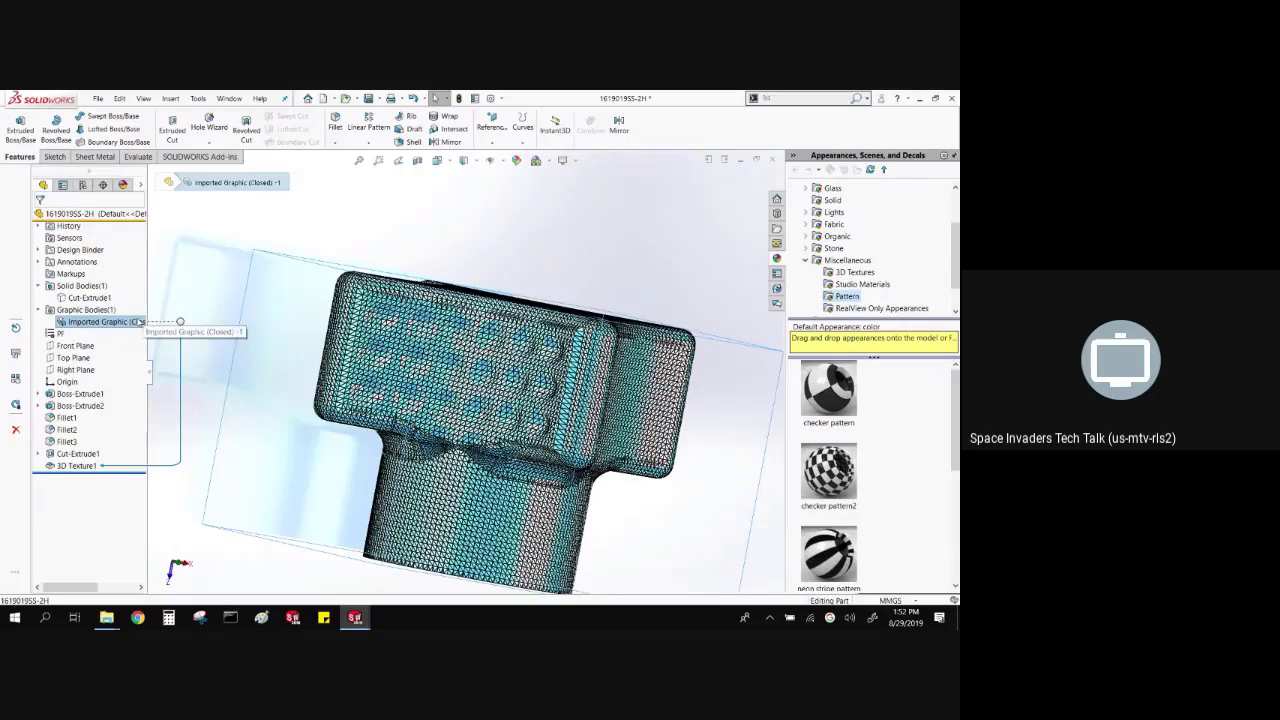
- Save the textured knob in the Library folder as an STL file named "with bumps"
{"action": "left_click", "coordinate": [380, 98]}
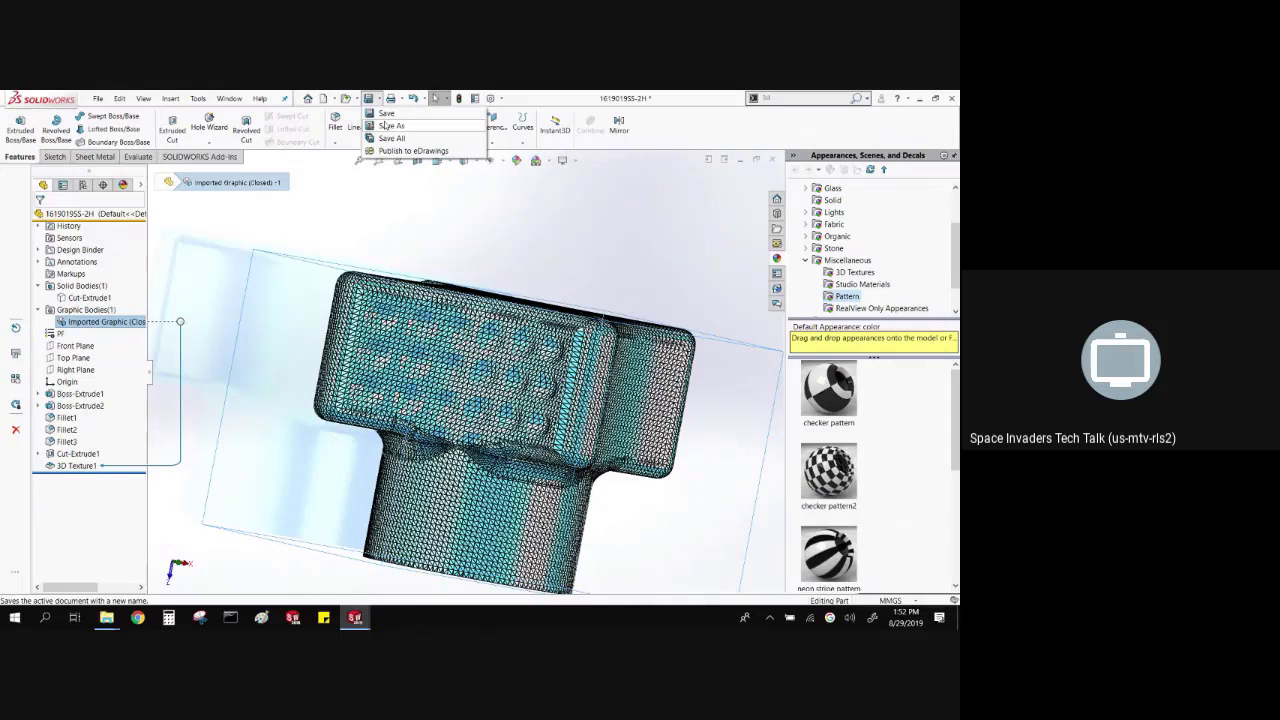
{"action": "left_click", "coordinate": [386, 126]}
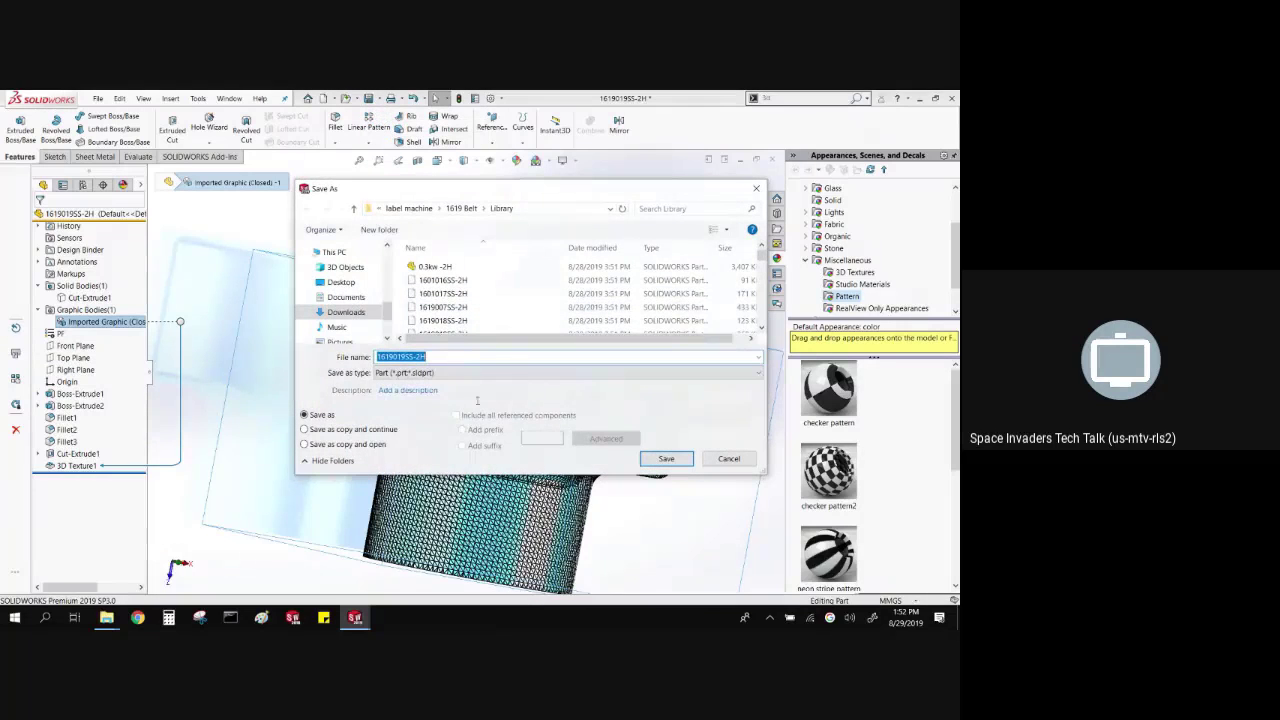
{"action": "left_click", "coordinate": [452, 373]}
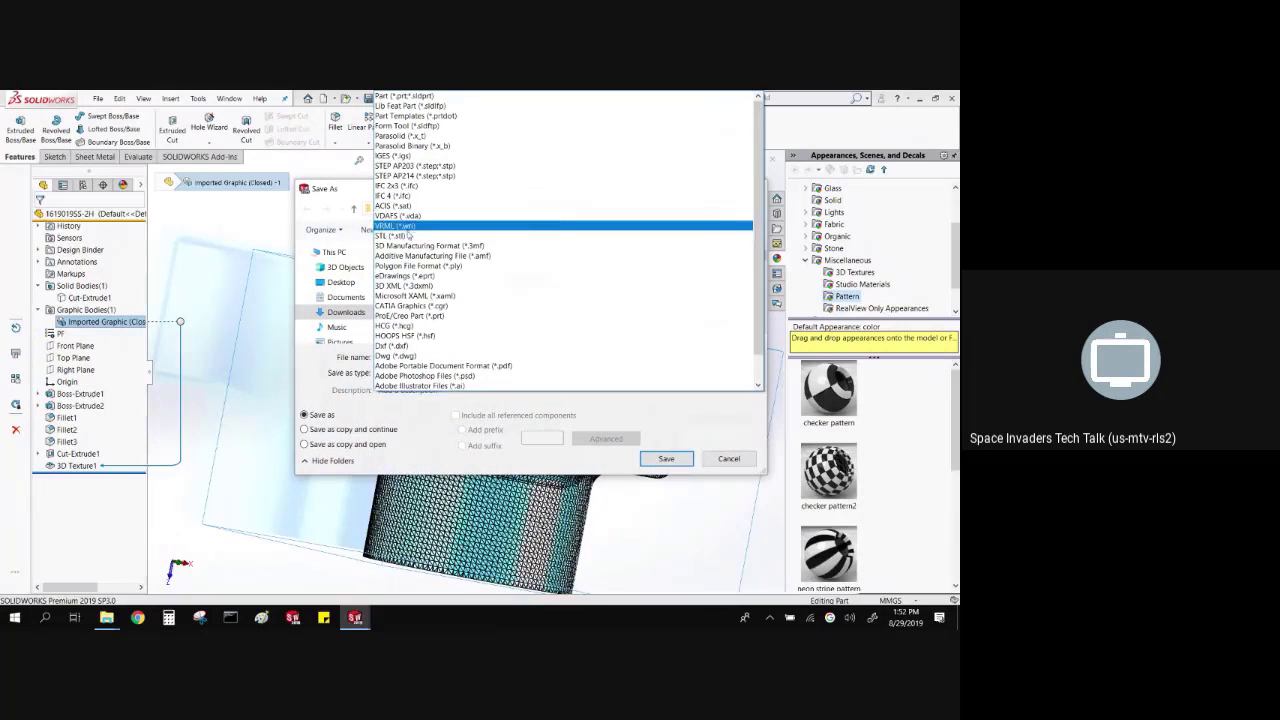
{"action": "left_click", "coordinate": [408, 240]}
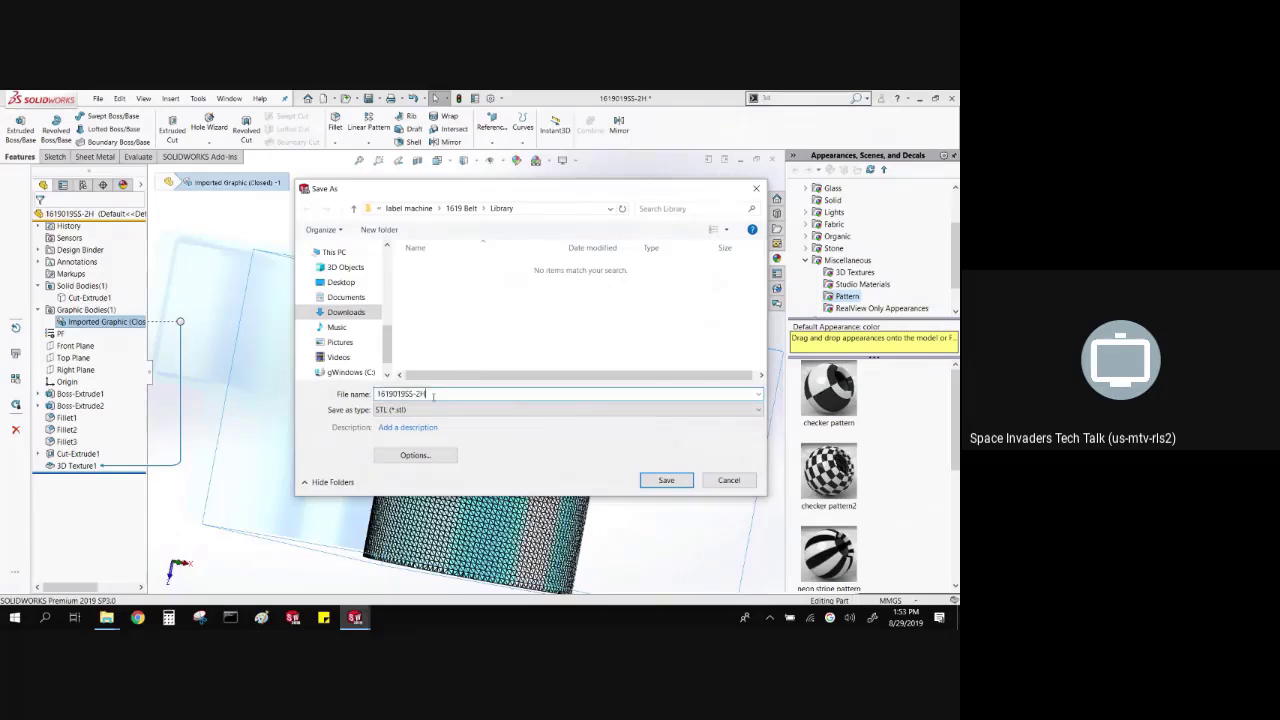
{"action": "type", "text": "with"}
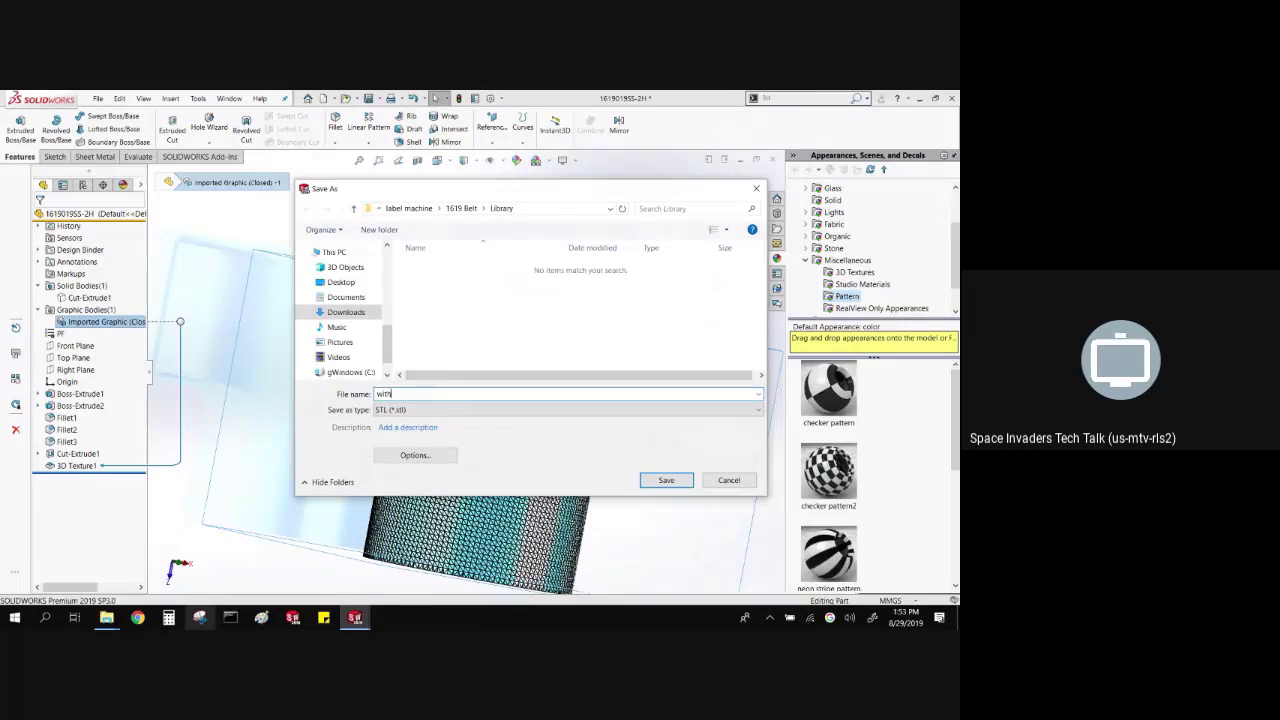
{"action": "type", "text": " bumps"}
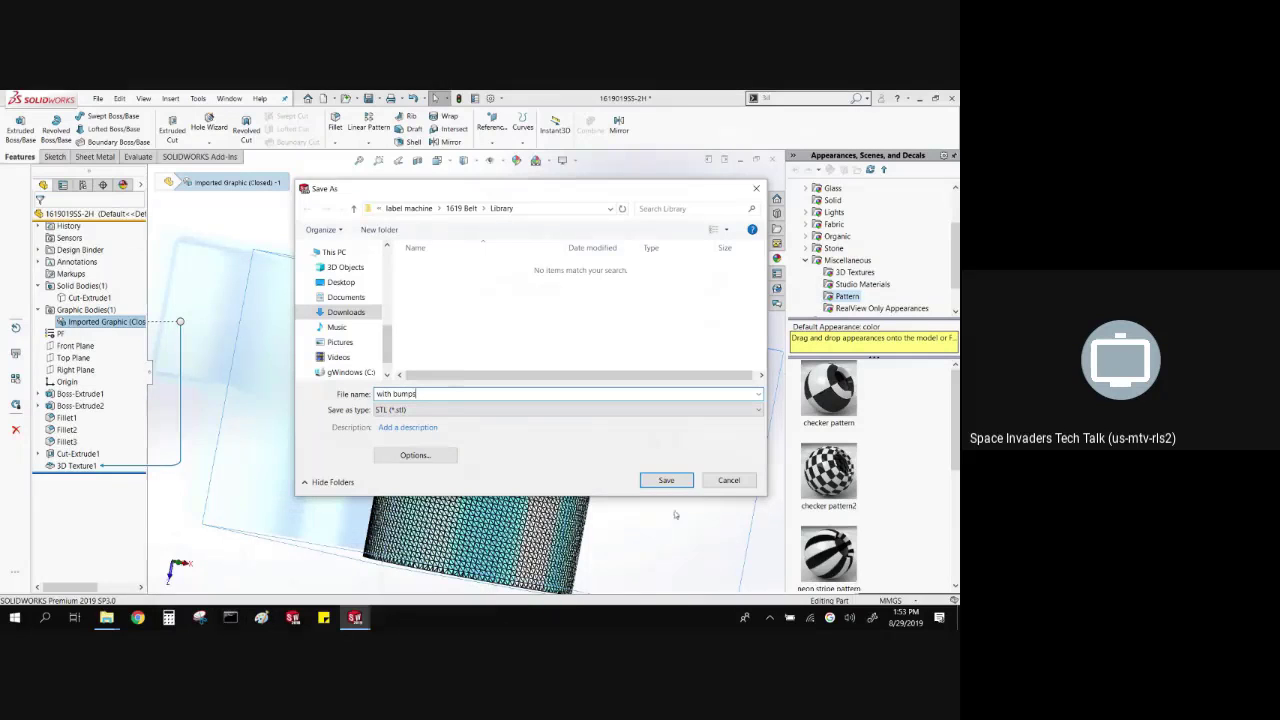
{"action": "left_click", "coordinate": [666, 481]}
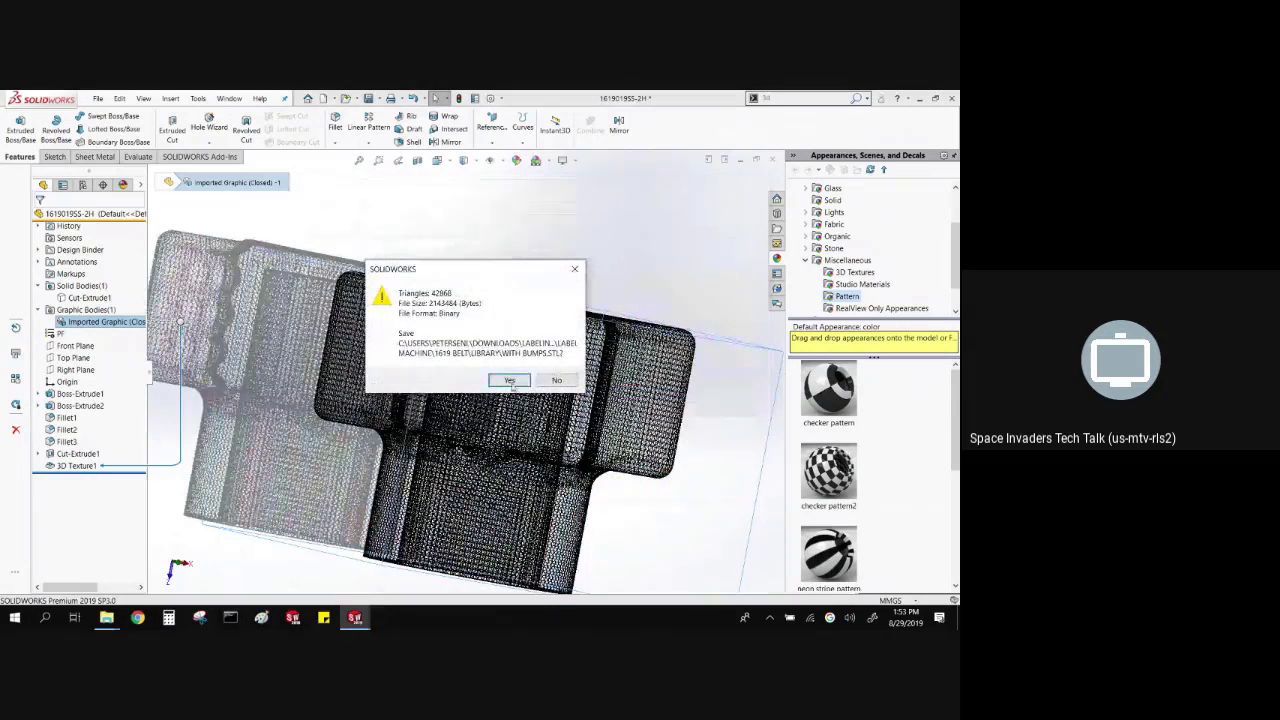
{"action": "left_click", "coordinate": [510, 381]}
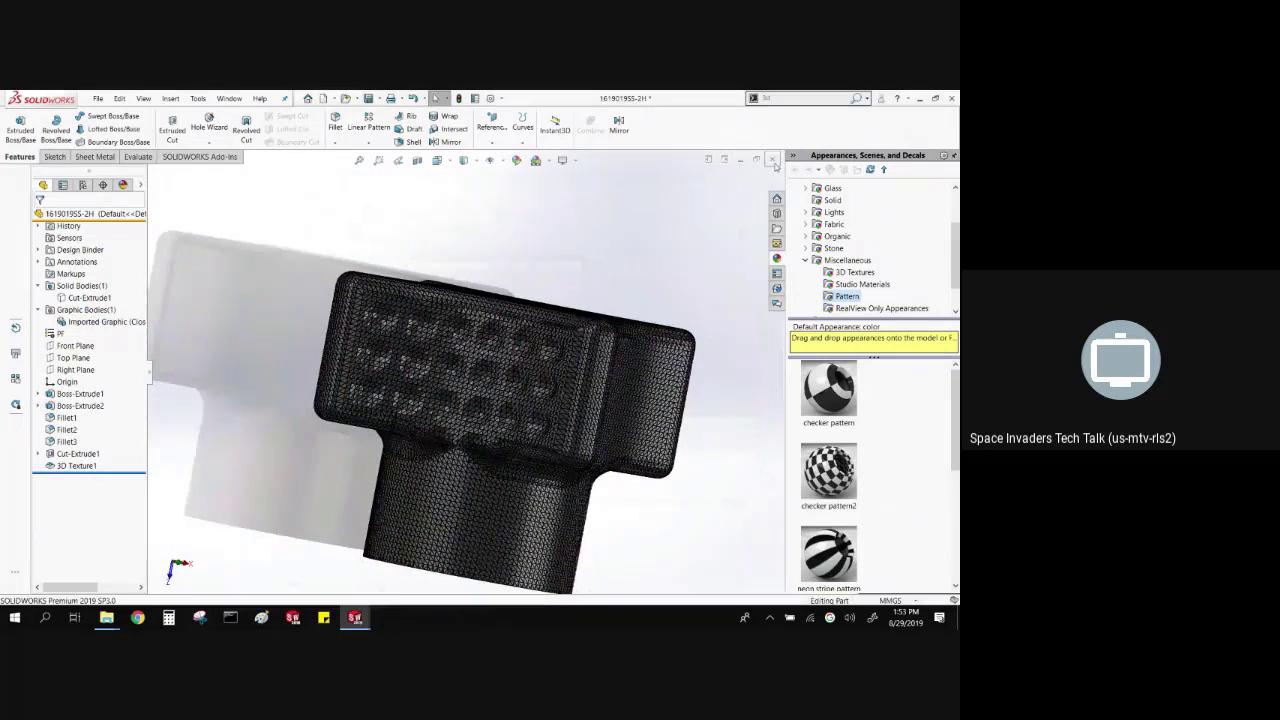
- Close the textured knob part without saving its changes
{"action": "left_click", "coordinate": [772, 160]}
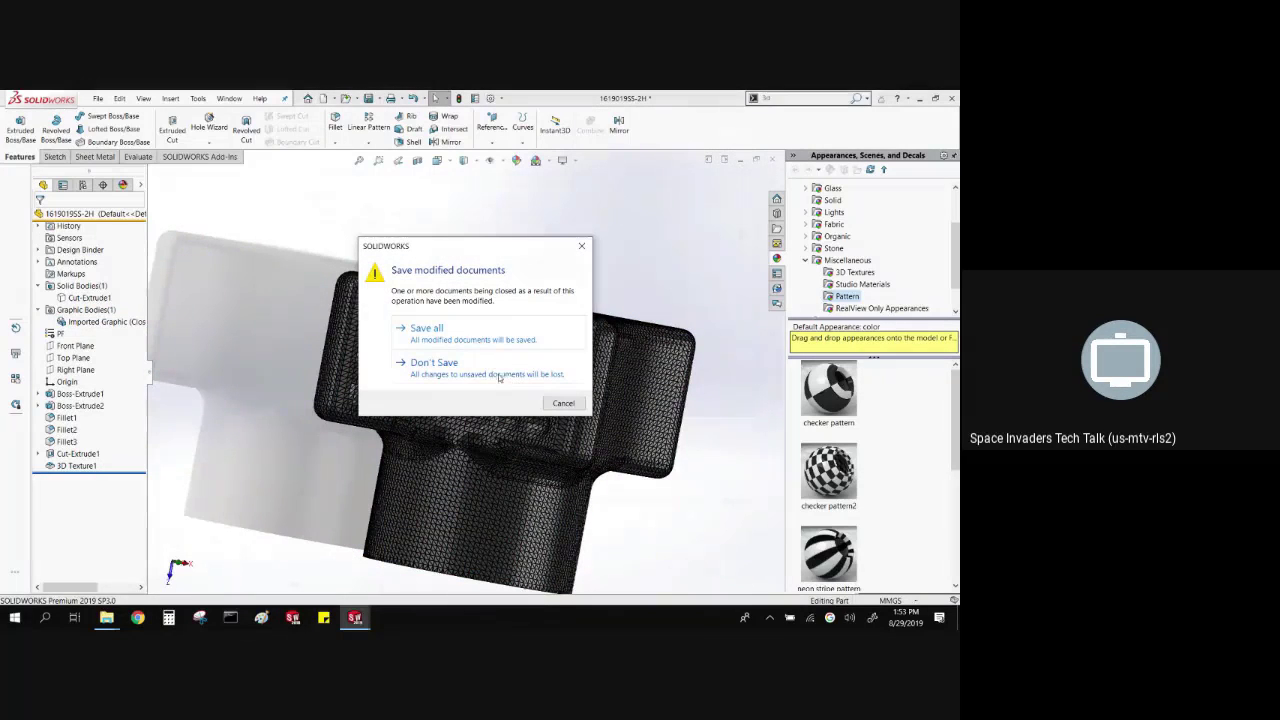
{"action": "left_click", "coordinate": [434, 363]}
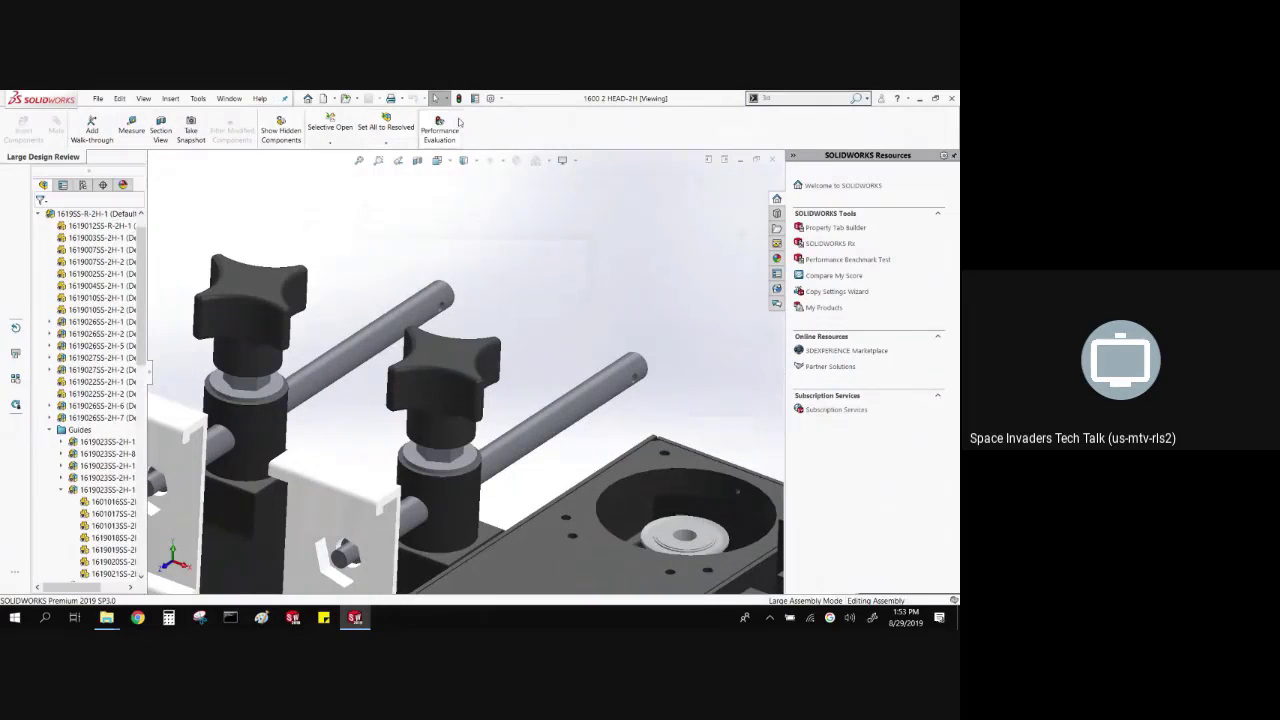
{"action": "left_click", "coordinate": [344, 100]}
{"action": "left_click", "coordinate": [365, 113]}
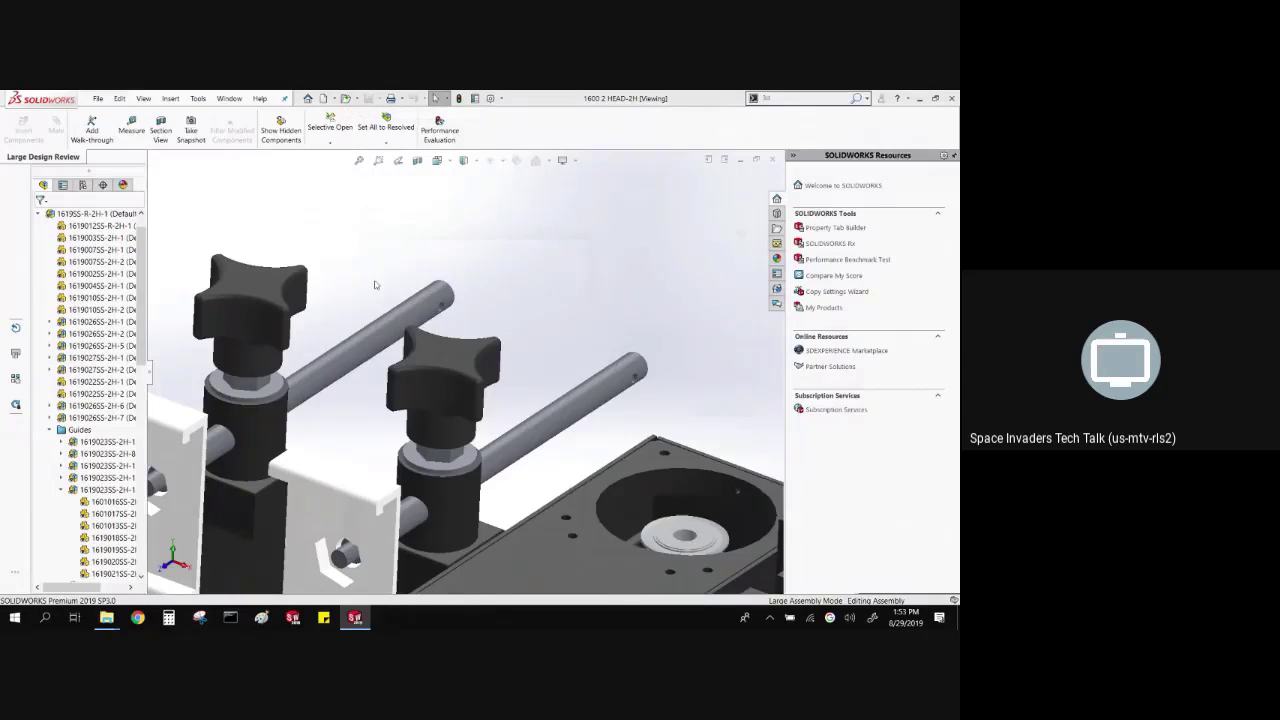
{"action": "scroll", "coordinate": [345, 300], "scroll_direction": "up", "scroll_amount": 5}
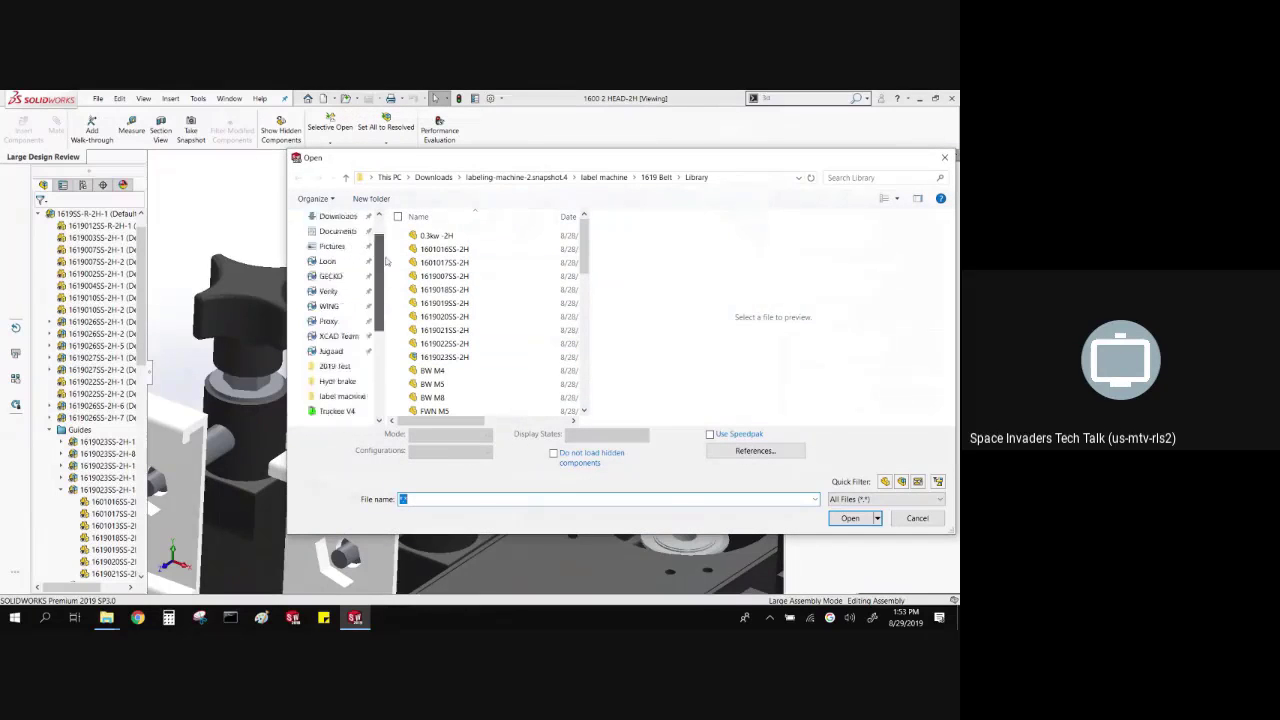
{"action": "left_click", "coordinate": [355, 243]}
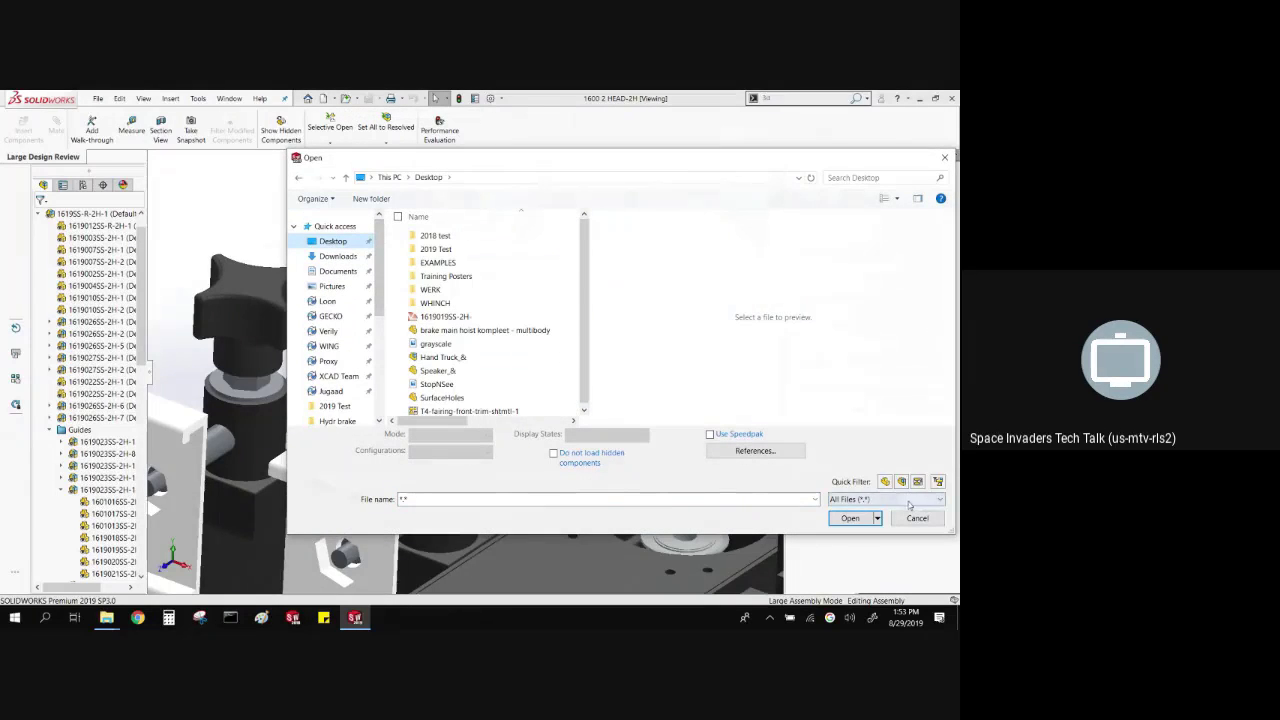
{"action": "left_click", "coordinate": [910, 499]}
{"action": "left_click", "coordinate": [849, 487]}
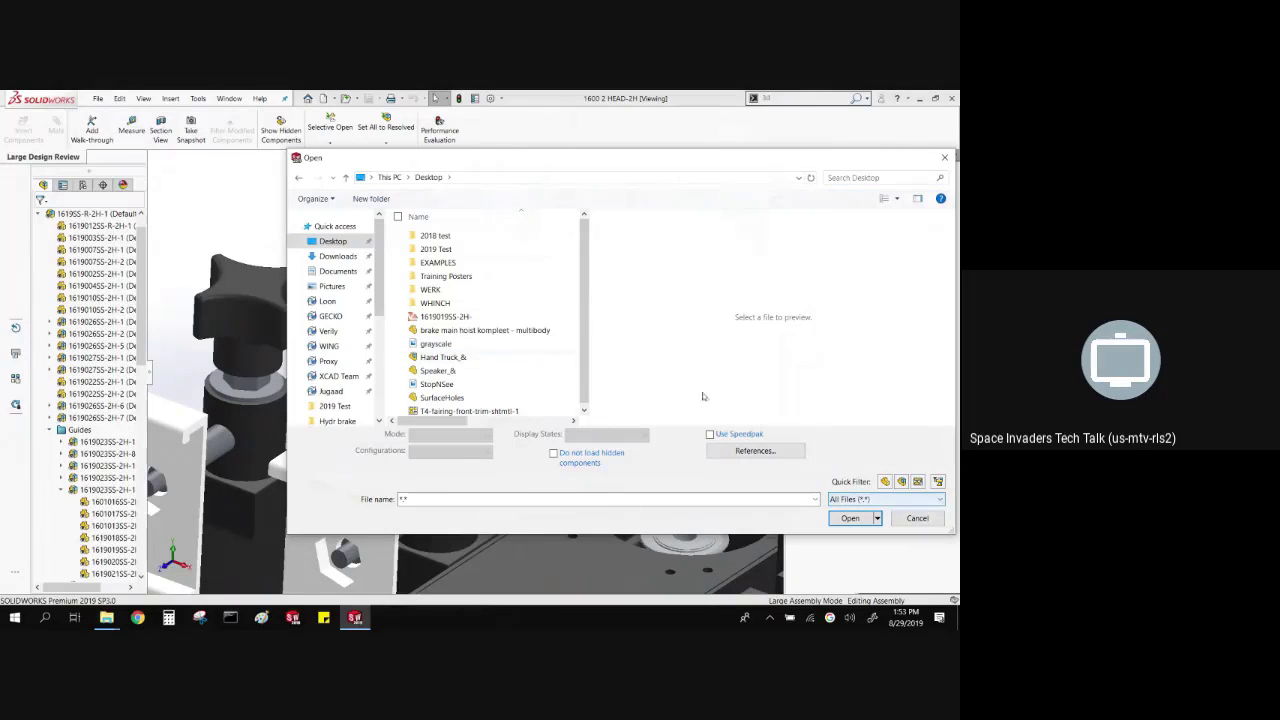
{"action": "left_click_drag", "start_coordinate": [585, 374], "coordinate": [579, 395]}
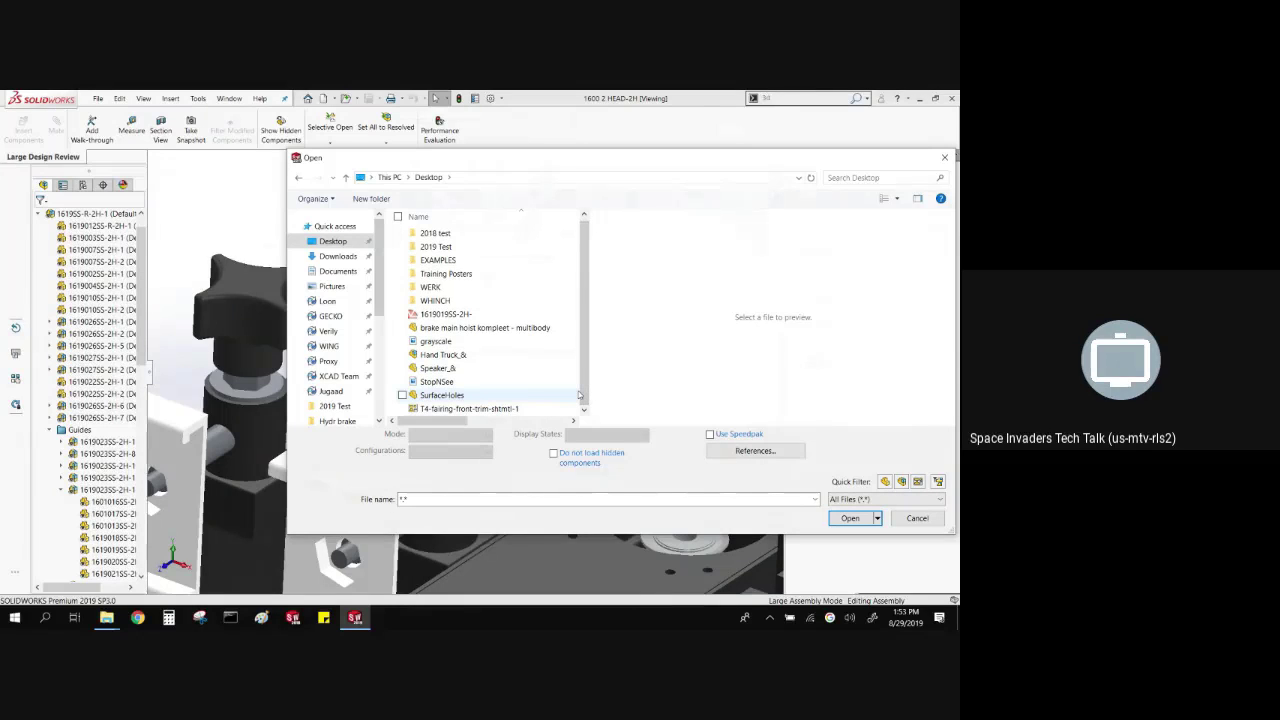
{"action": "left_click", "coordinate": [441, 395]}
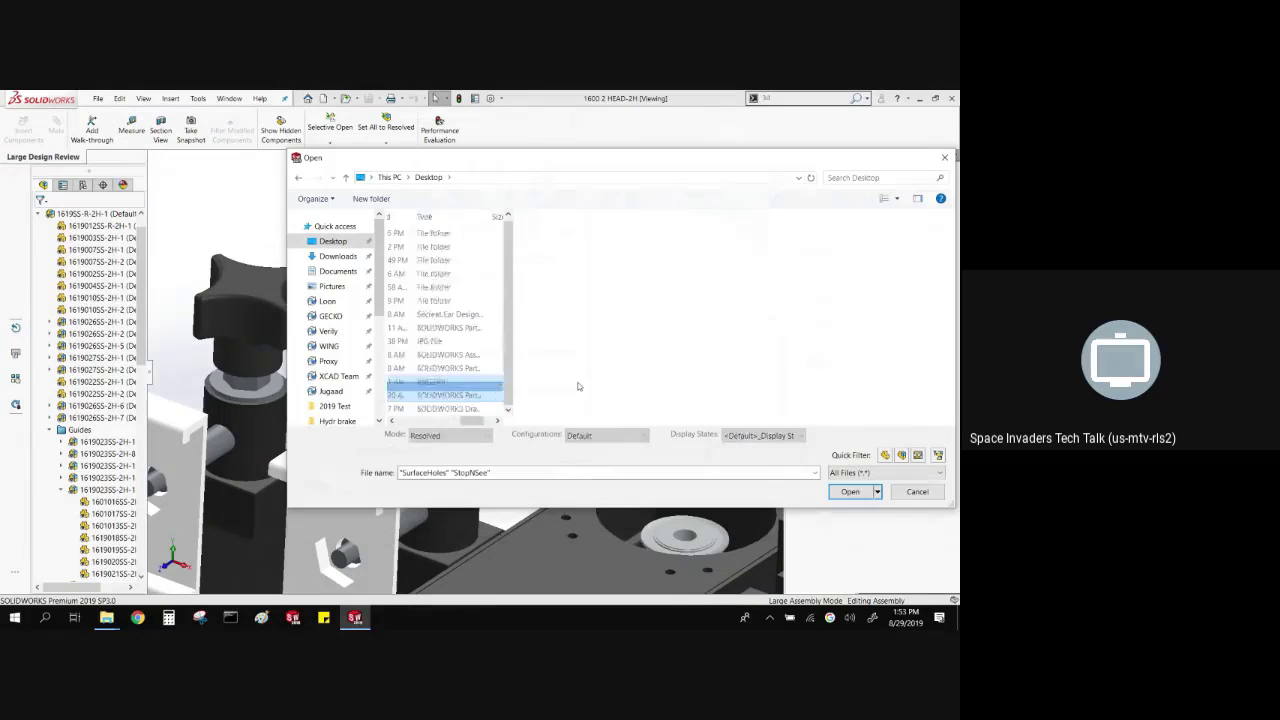
{"action": "mouse_move", "coordinate": [425, 421]}
{"action": "left_mouse_down"}
{"action": "mouse_move", "coordinate": [473, 424]}
{"action": "mouse_move", "coordinate": [410, 424]}
{"action": "left_mouse_up"}
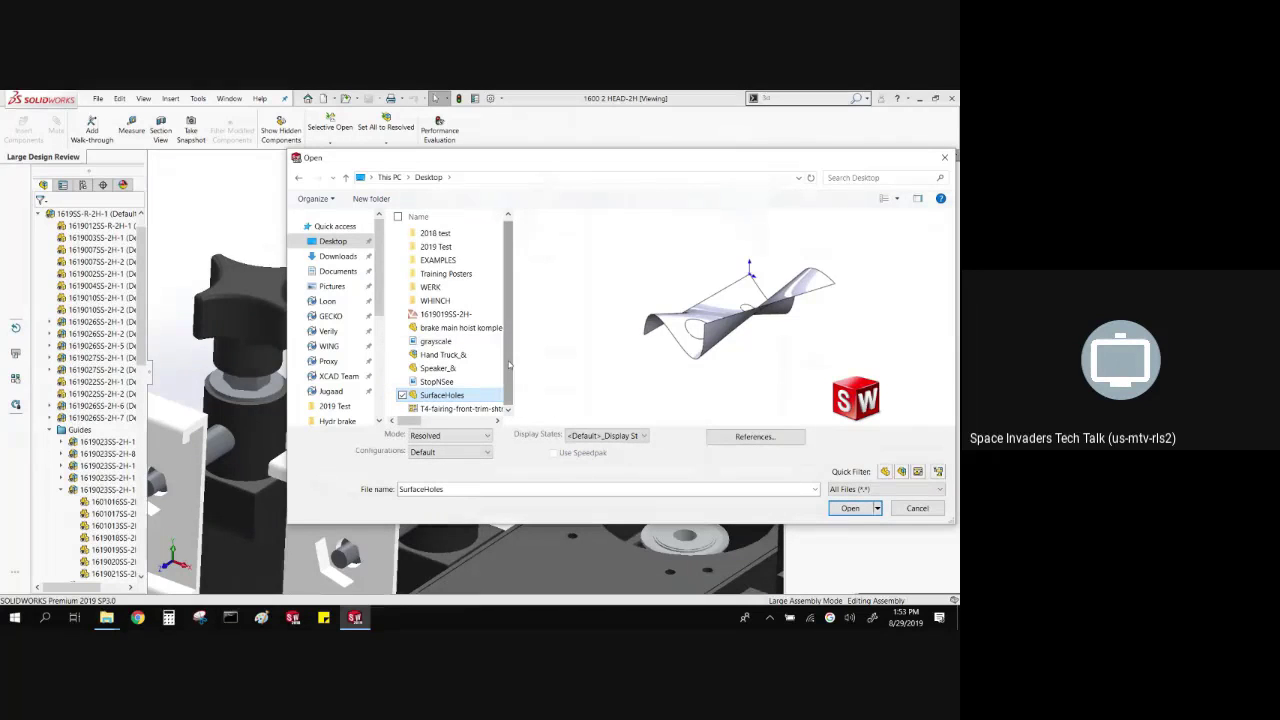
{"action": "left_click_drag", "start_coordinate": [510, 352], "coordinate": [511, 368]}
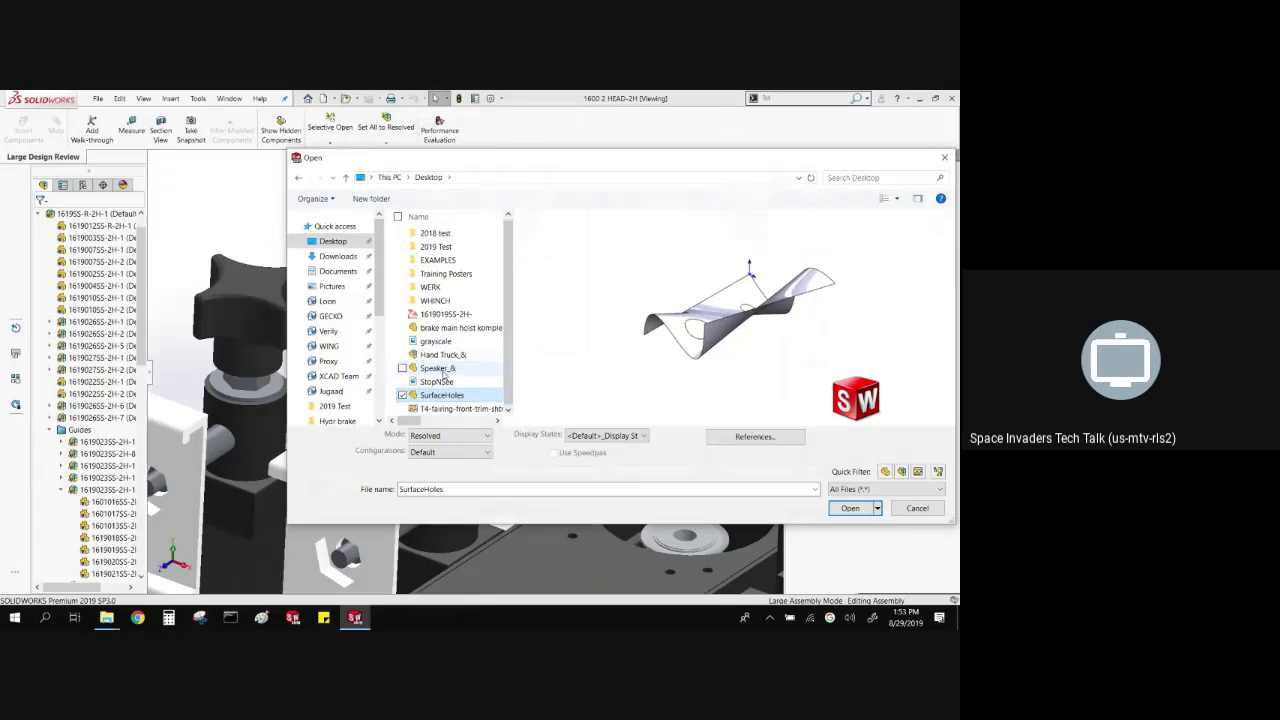
{"action": "left_click", "coordinate": [897, 511]}
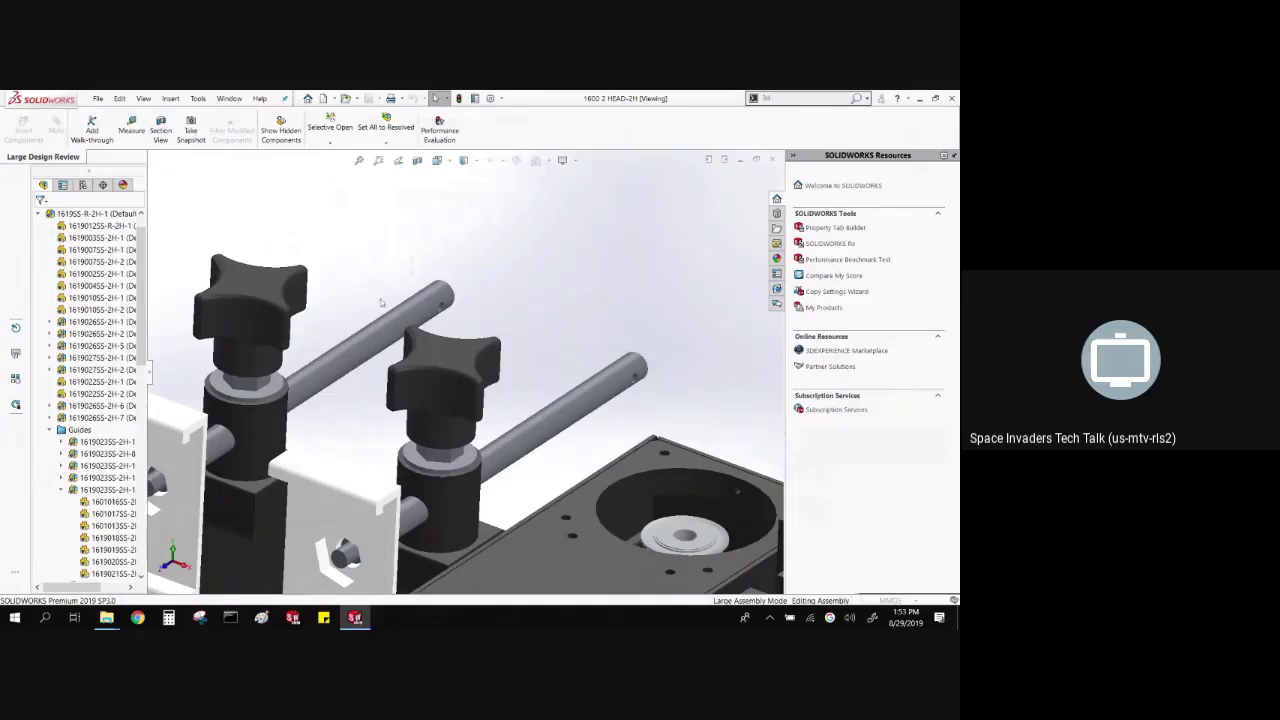
- Open the star knob part from the assembly in its own window
{"action": "scroll", "coordinate": [380, 340], "scroll_direction": "up", "scroll_amount": 3}
{"action": "scroll", "coordinate": [410, 404], "scroll_direction": "down", "scroll_amount": 5}
{"action": "right_click", "coordinate": [410, 404]}
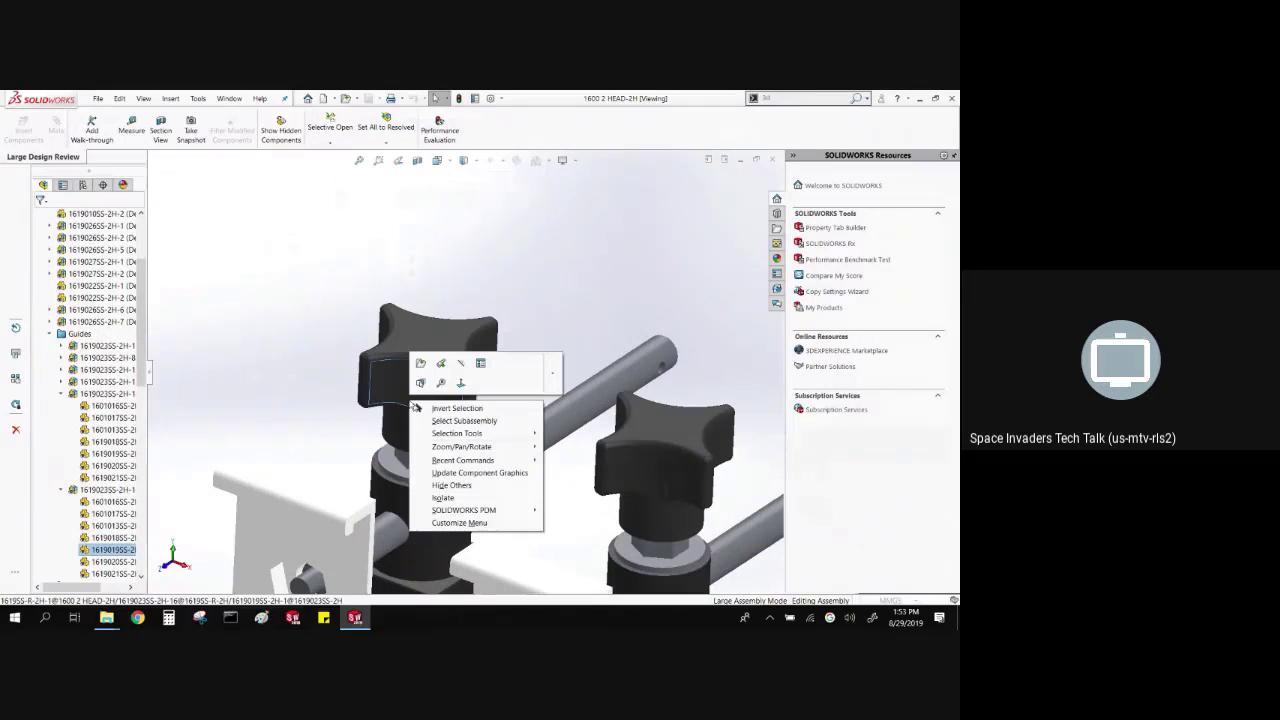
{"action": "left_click", "coordinate": [370, 343]}
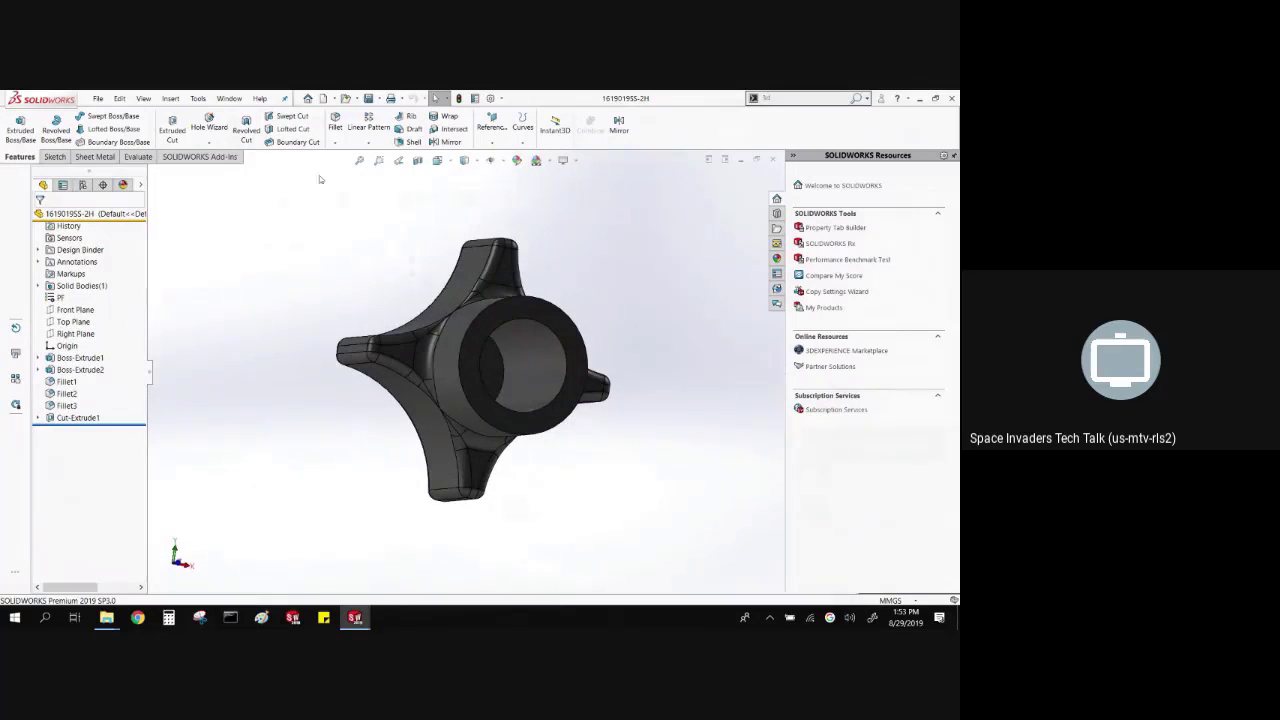
- Open the 1619019SS-2H- file from the Desktop and inspect the imported knob's textured face and top
{"action": "left_click", "coordinate": [353, 98]}
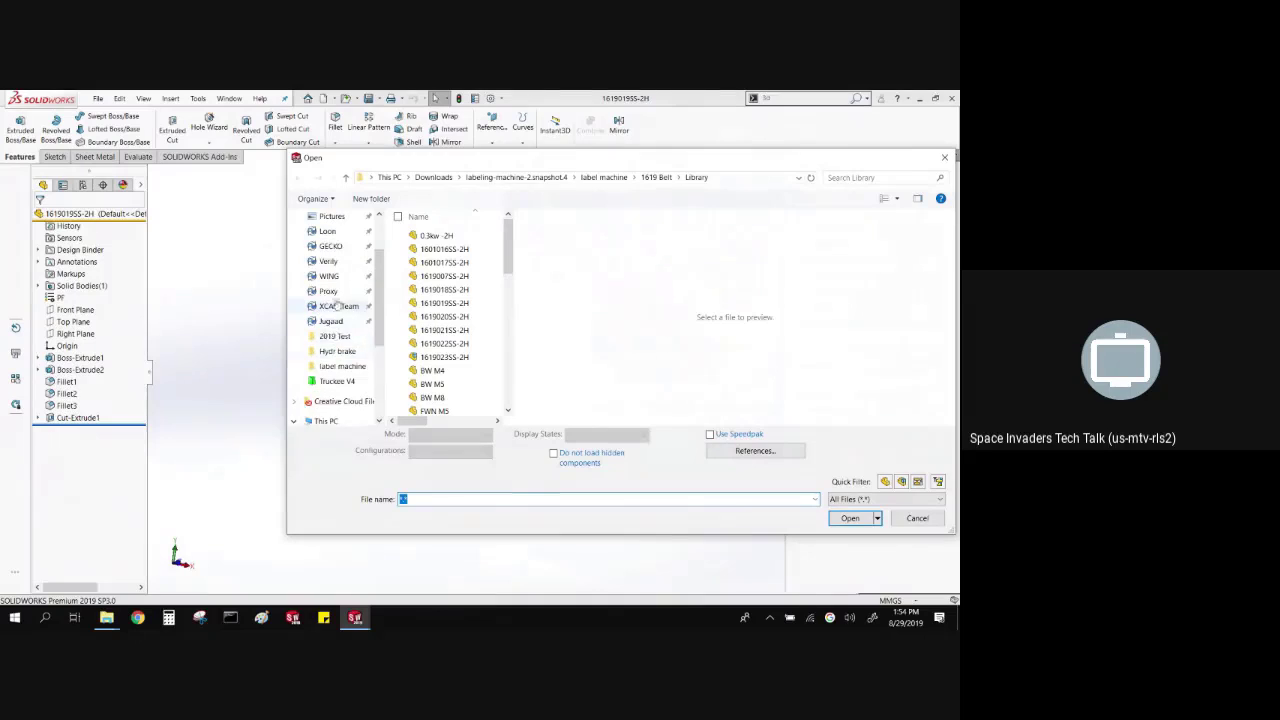
{"action": "scroll", "coordinate": [320, 300], "scroll_direction": "up", "scroll_amount": 3}
{"action": "left_click", "coordinate": [333, 241]}
{"action": "double_click", "coordinate": [500, 316]}
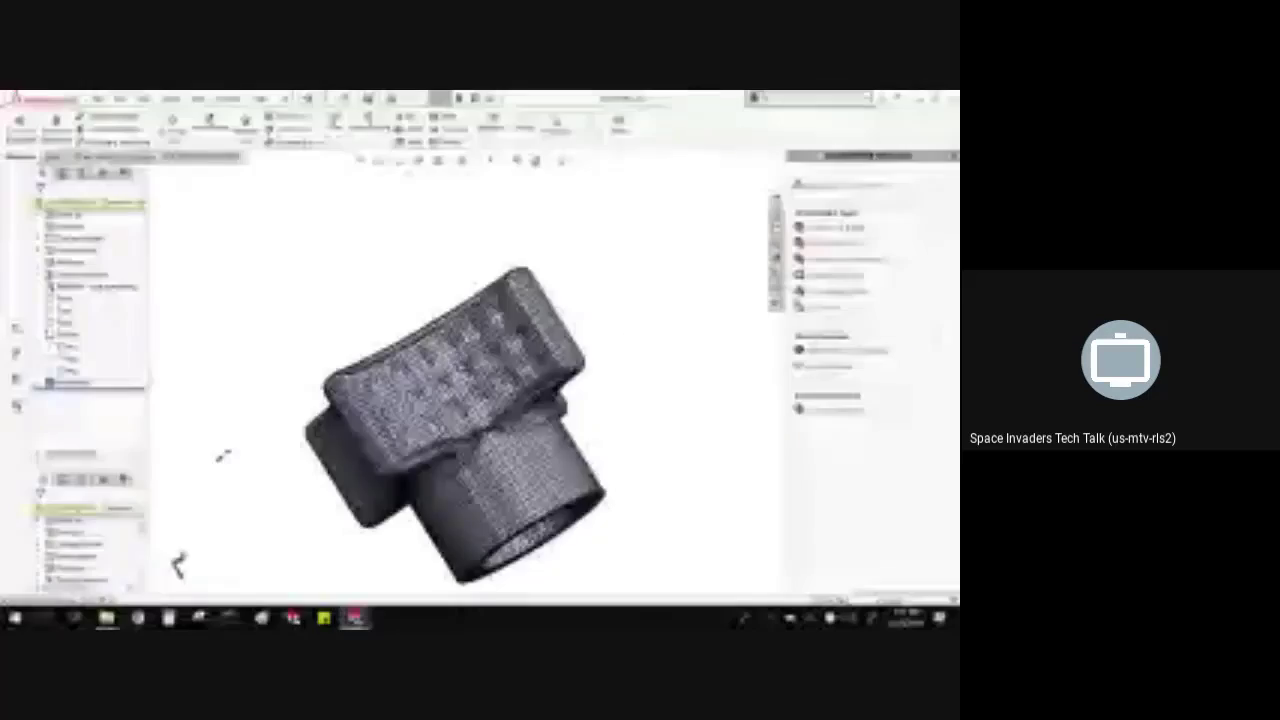
{"action": "middle_click_drag", "start_coordinate": [223, 451], "coordinate": [376, 201]}
{"action": "middle_click_drag", "start_coordinate": [407, 524], "coordinate": [474, 511]}
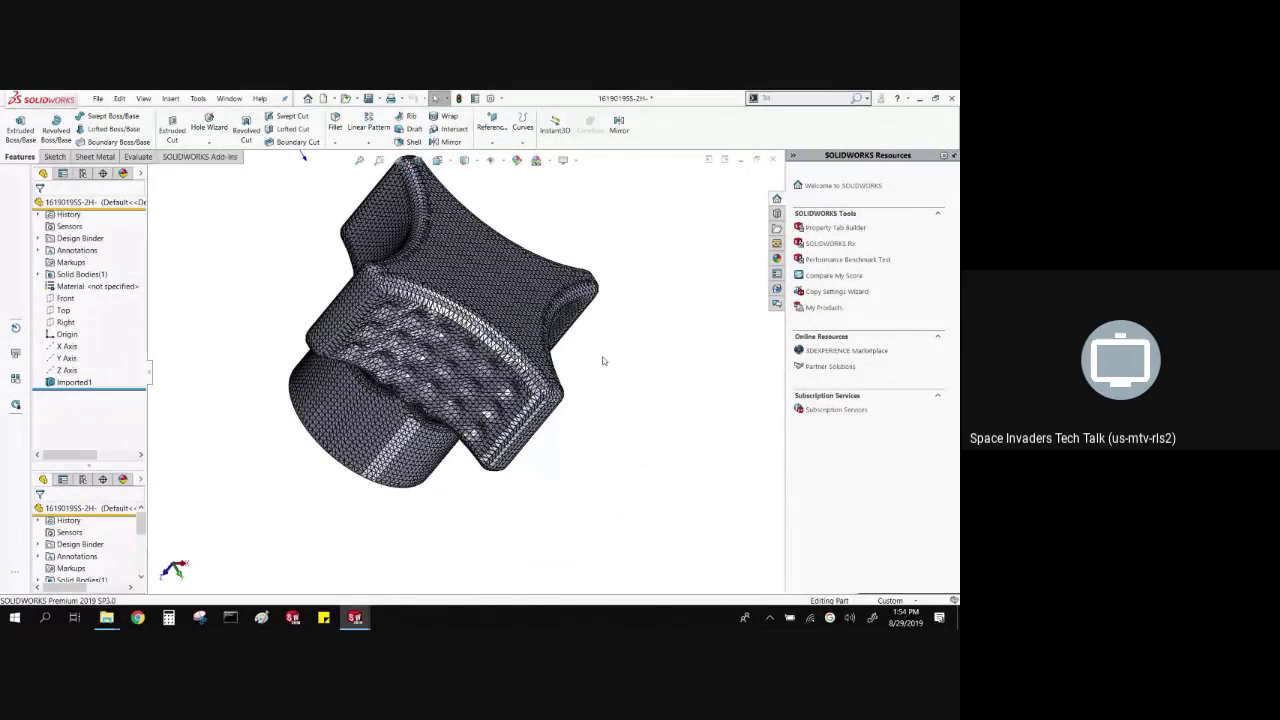
- Close the imported knob without saving, along with the original knob part and the assembly
{"action": "left_click", "coordinate": [772, 159]}
{"action": "left_click", "coordinate": [486, 369]}
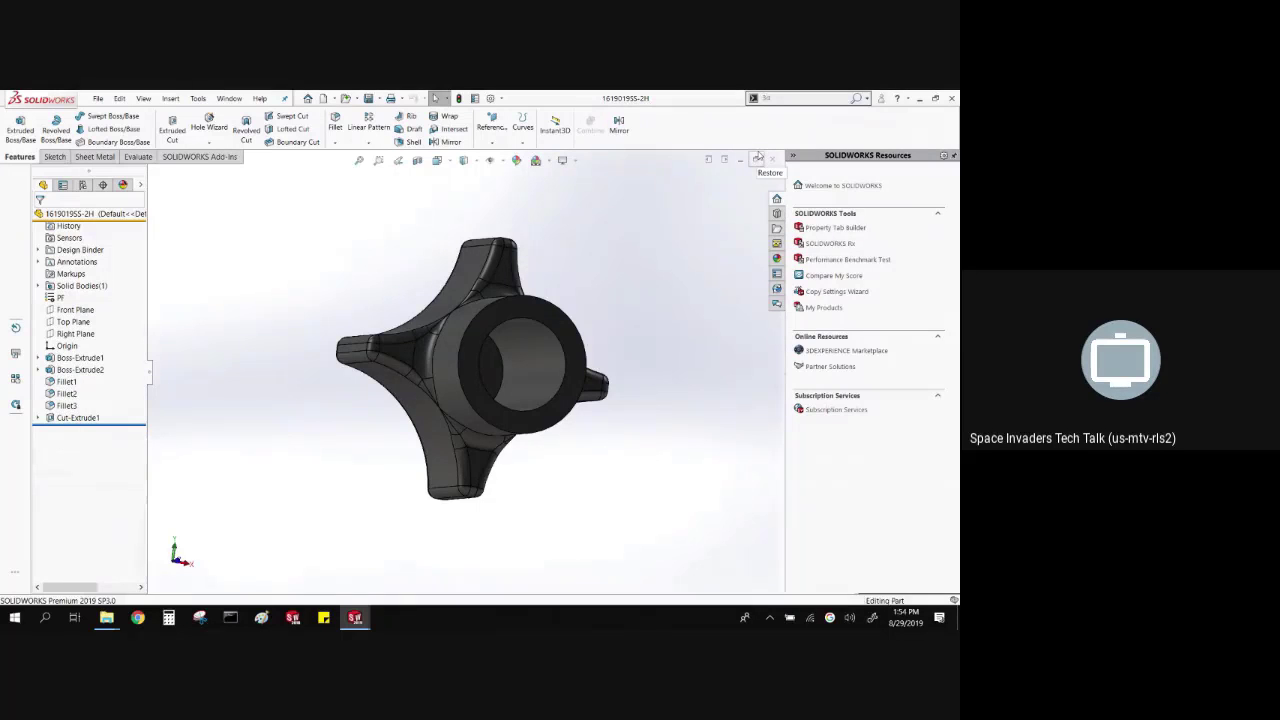
{"action": "left_click", "coordinate": [772, 159]}
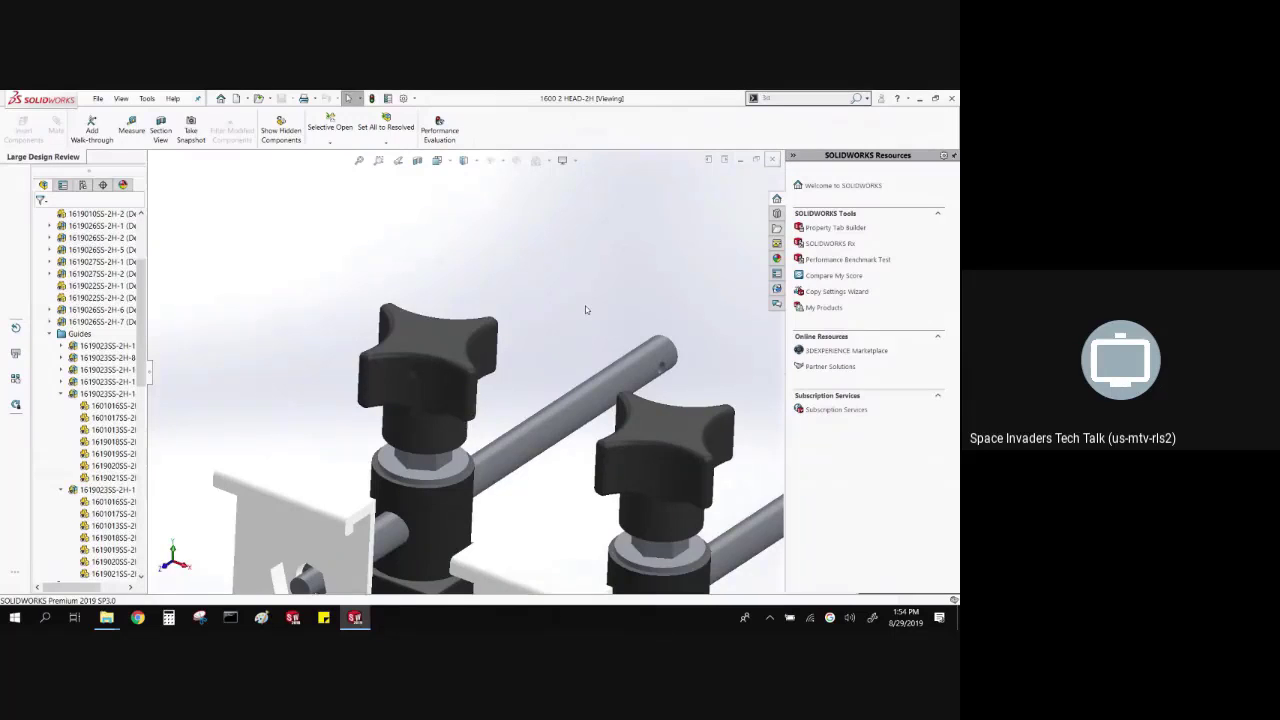
{"action": "key", "text": "ctrl+w"}
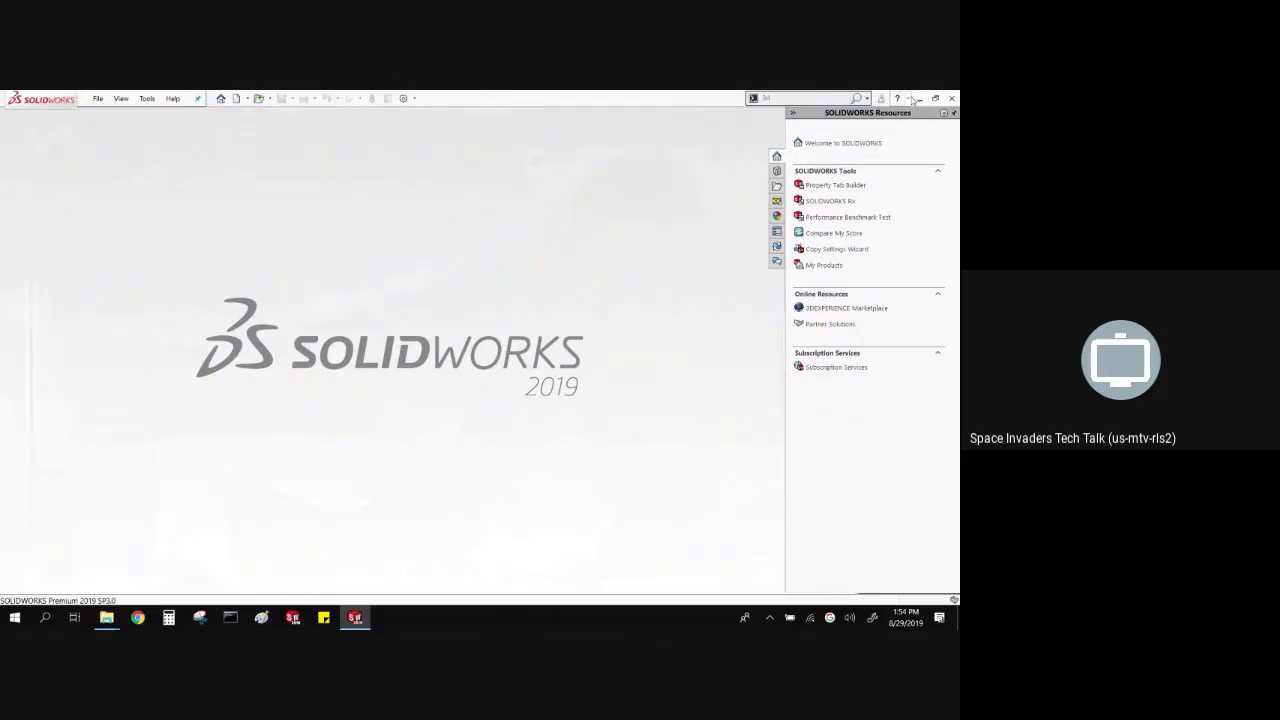
- Minimize SOLIDWORKS and start eDrawings 2019 from the desktop
{"action": "left_click", "coordinate": [919, 98]}
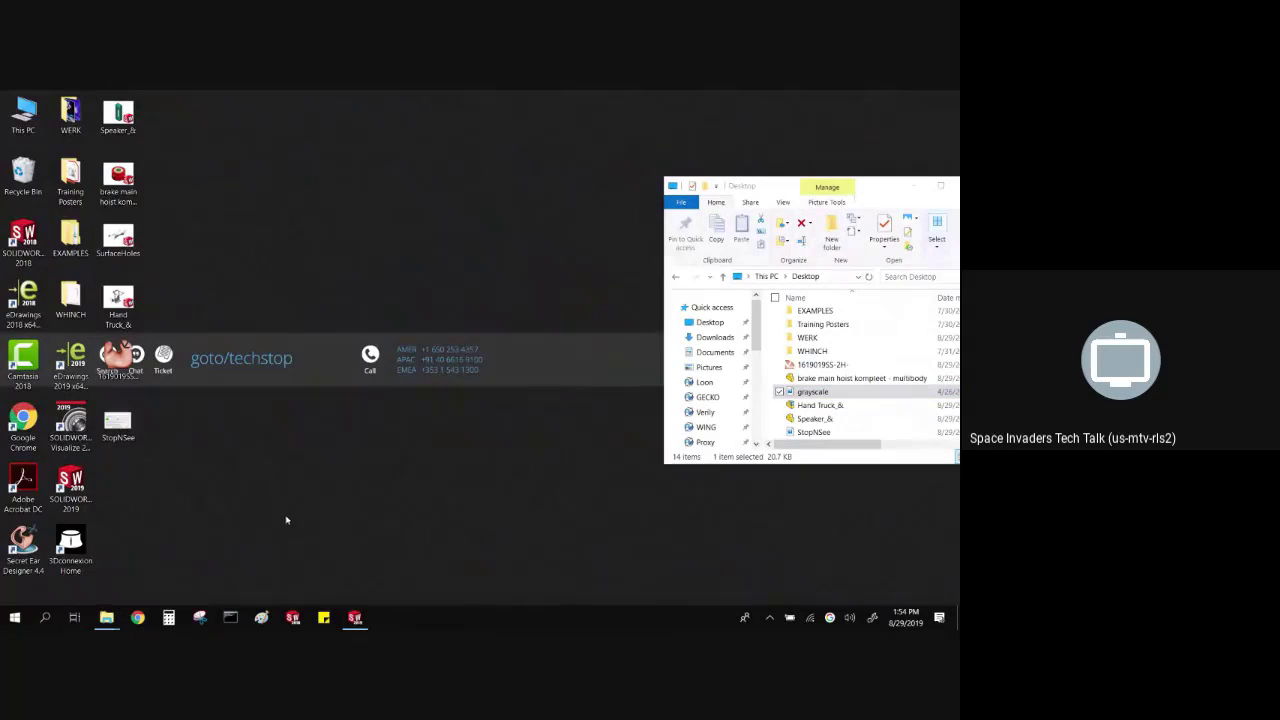
{"action": "double_click", "coordinate": [70, 365]}
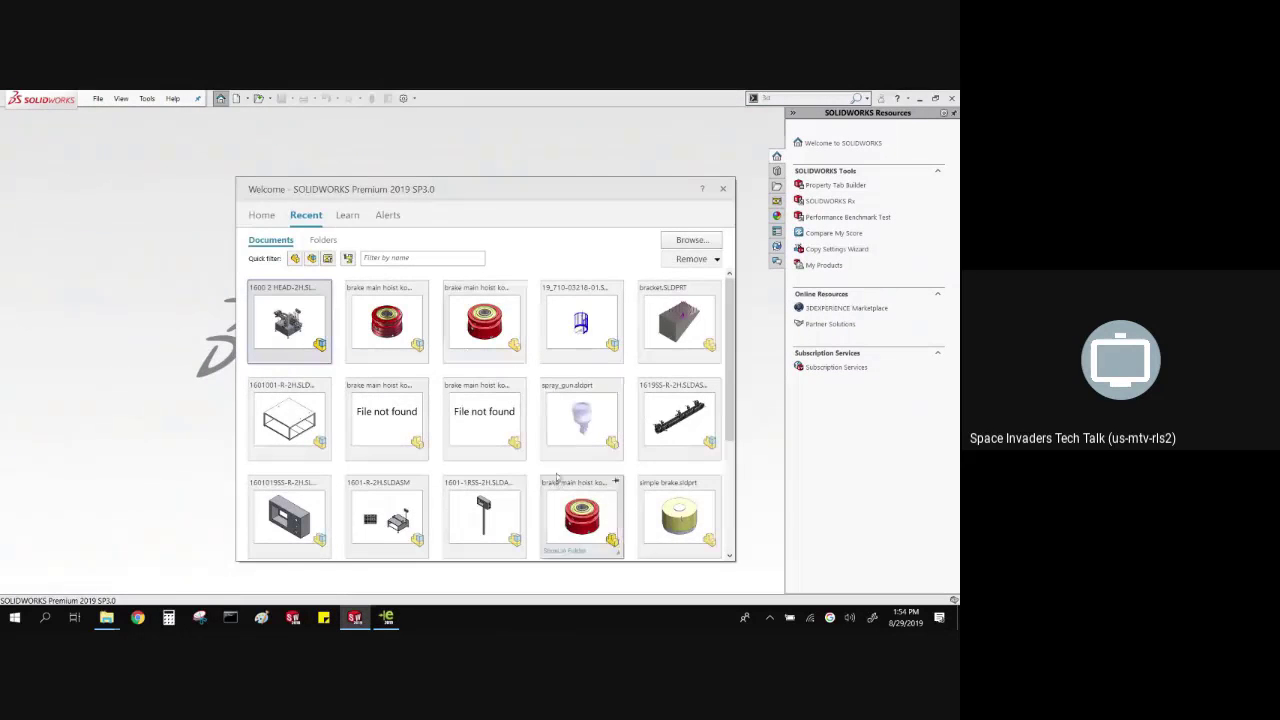
- Open the bracket part from the recent documents in SOLIDWORKS
{"action": "scroll", "coordinate": [632, 420], "scroll_direction": "down", "scroll_amount": 2}
{"action": "scroll", "coordinate": [632, 420], "scroll_direction": "up", "scroll_amount": 2}
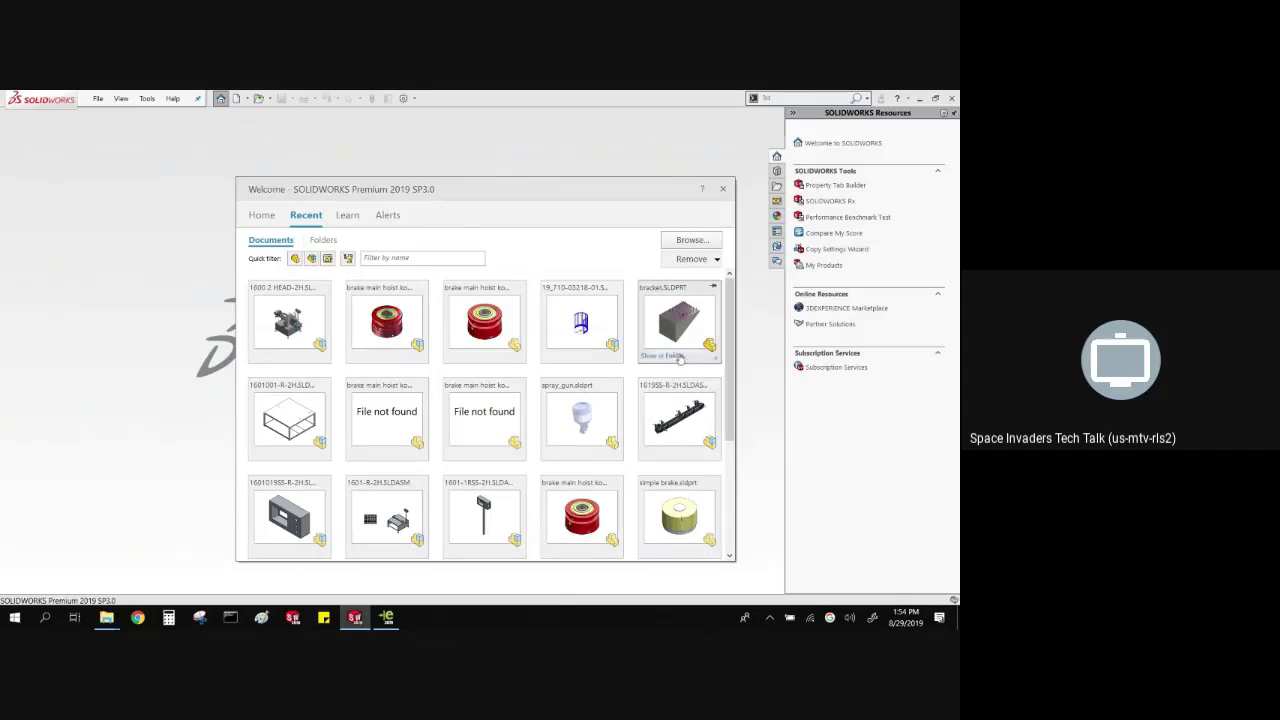
{"action": "left_click", "coordinate": [676, 345]}
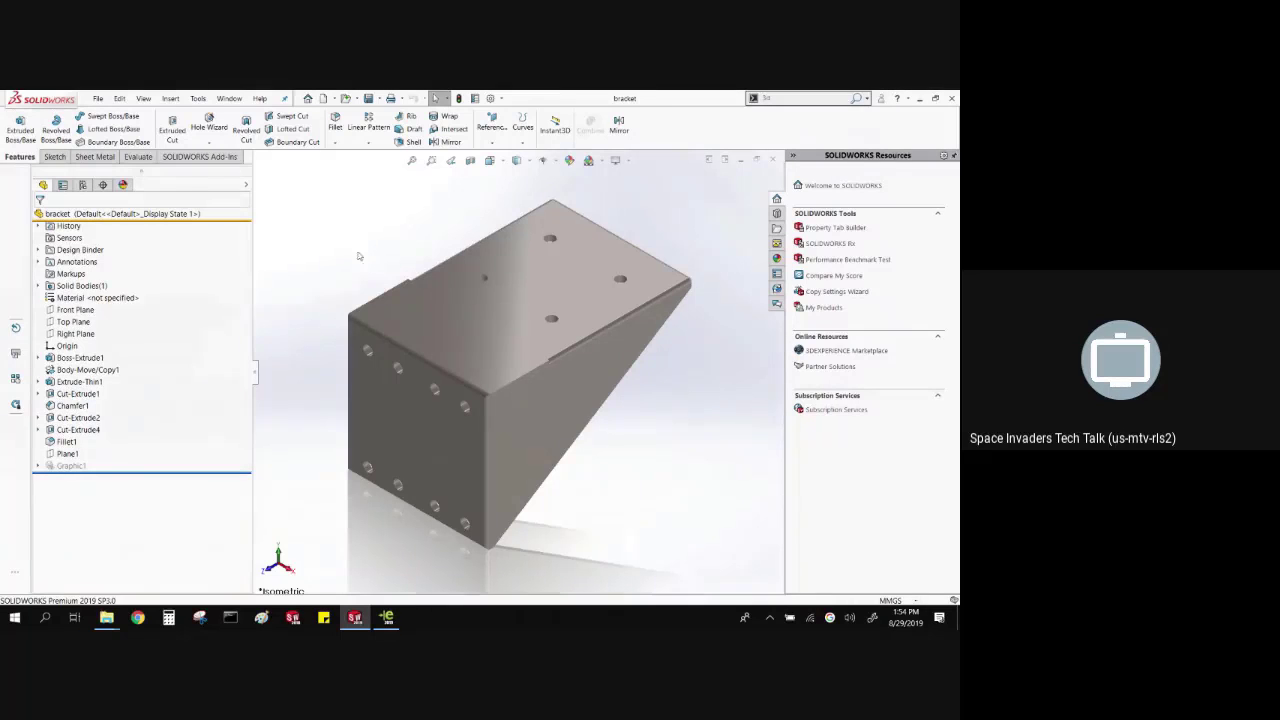
- Add a display data mark to the bracket's Topology Study configuration and to its Default configuration
{"action": "left_click", "coordinate": [83, 185]}
{"action": "right_click", "coordinate": [97, 246]}
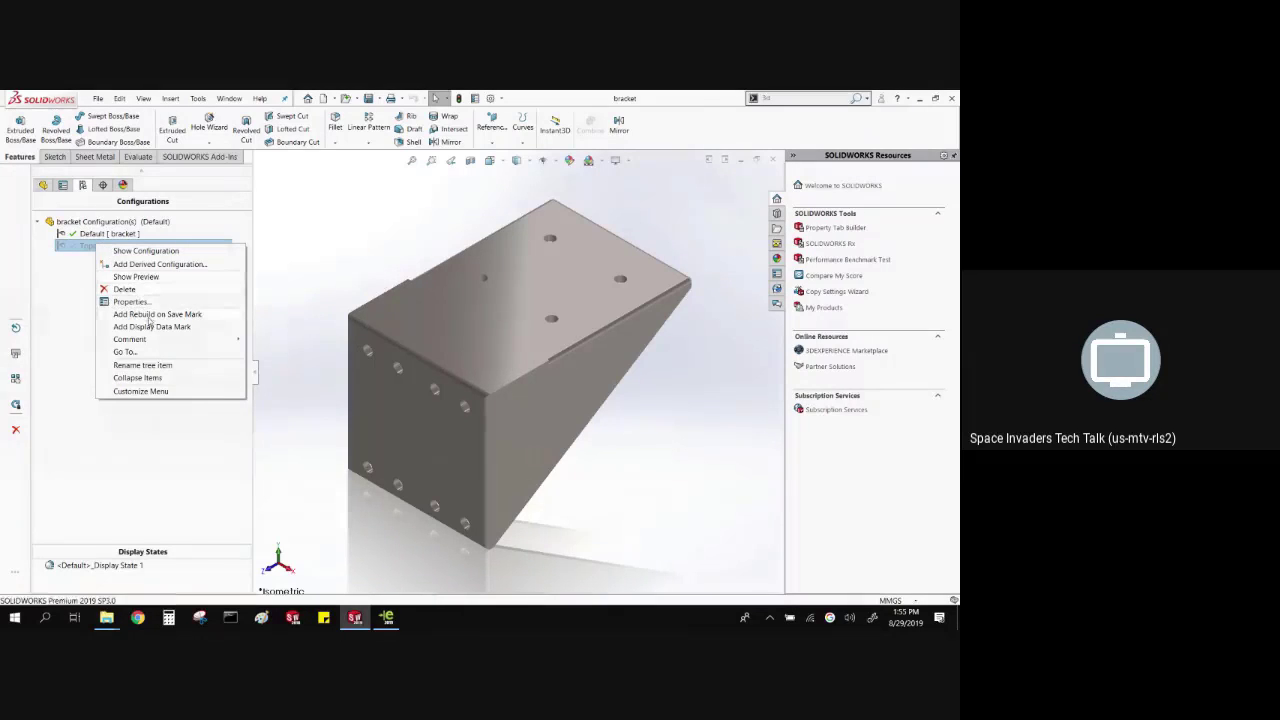
{"action": "mouse_move", "coordinate": [157, 339]}
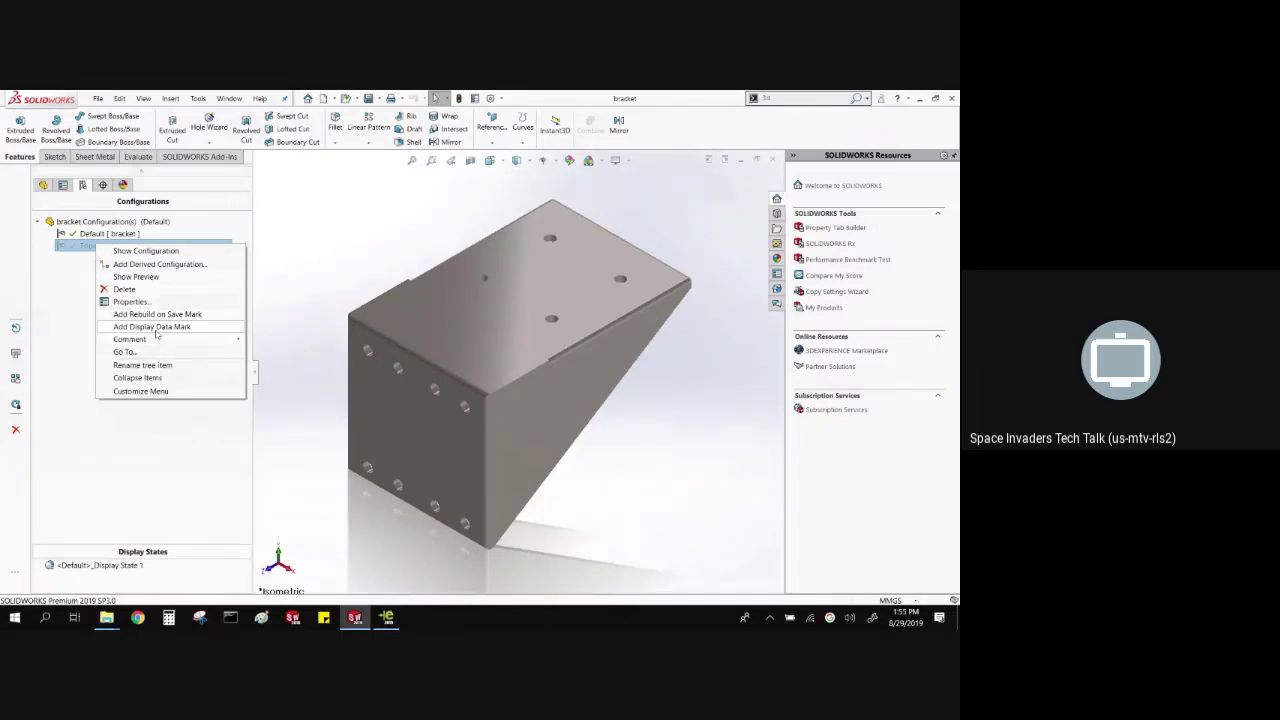
{"action": "left_click", "coordinate": [156, 331]}
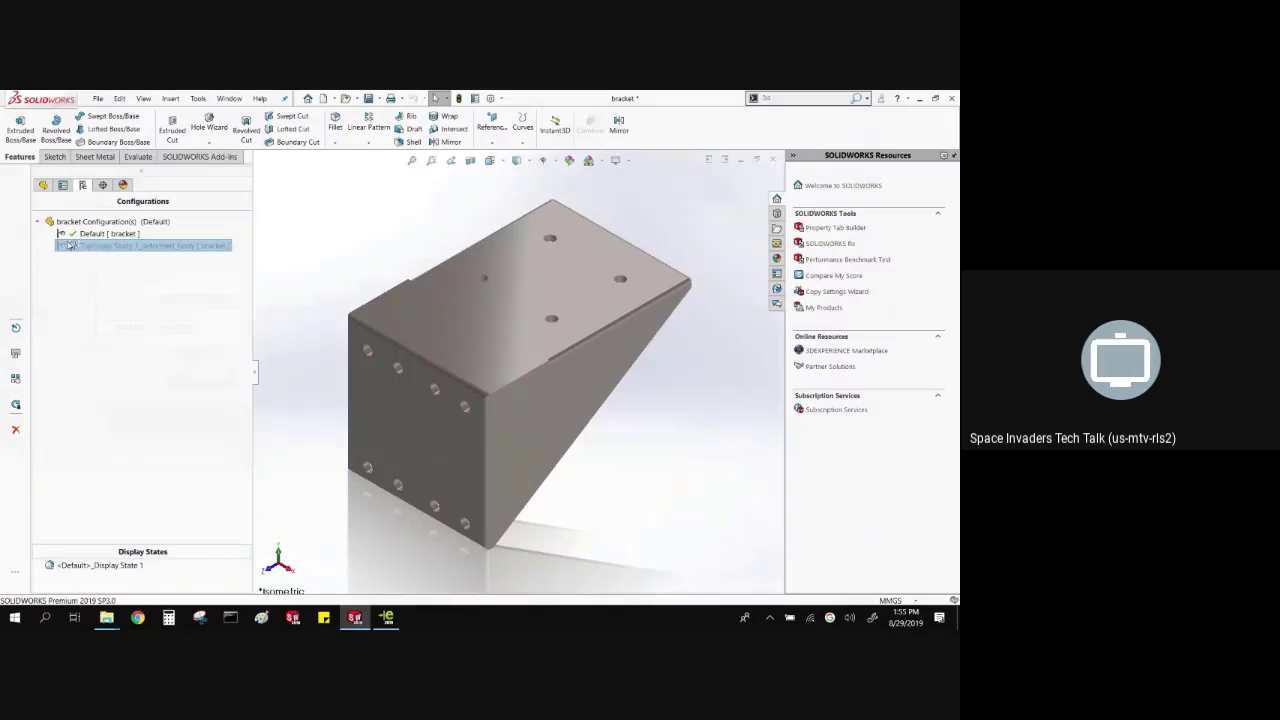
{"action": "right_click", "coordinate": [79, 234]}
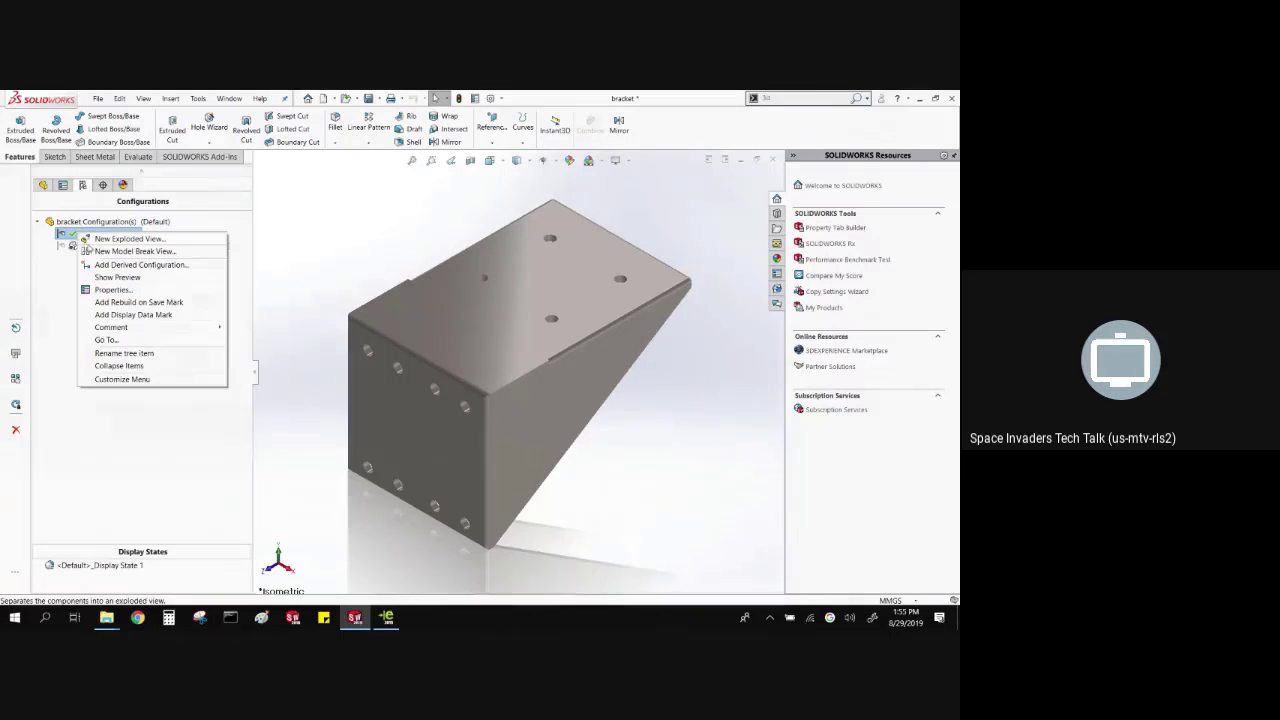
{"action": "left_click", "coordinate": [123, 314]}
{"action": "left_click", "coordinate": [318, 253]}
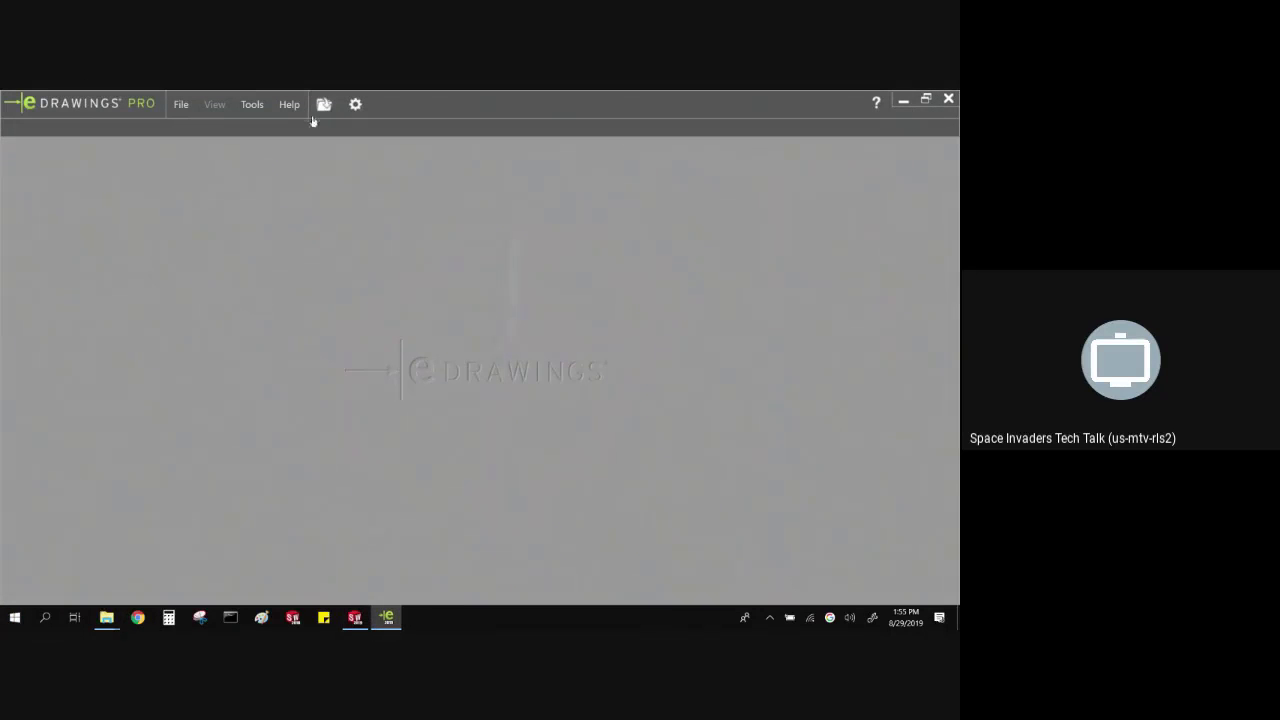
- Switch to eDrawings and open the Speaker_& part from the Desktop
{"action": "left_click", "coordinate": [322, 112]}
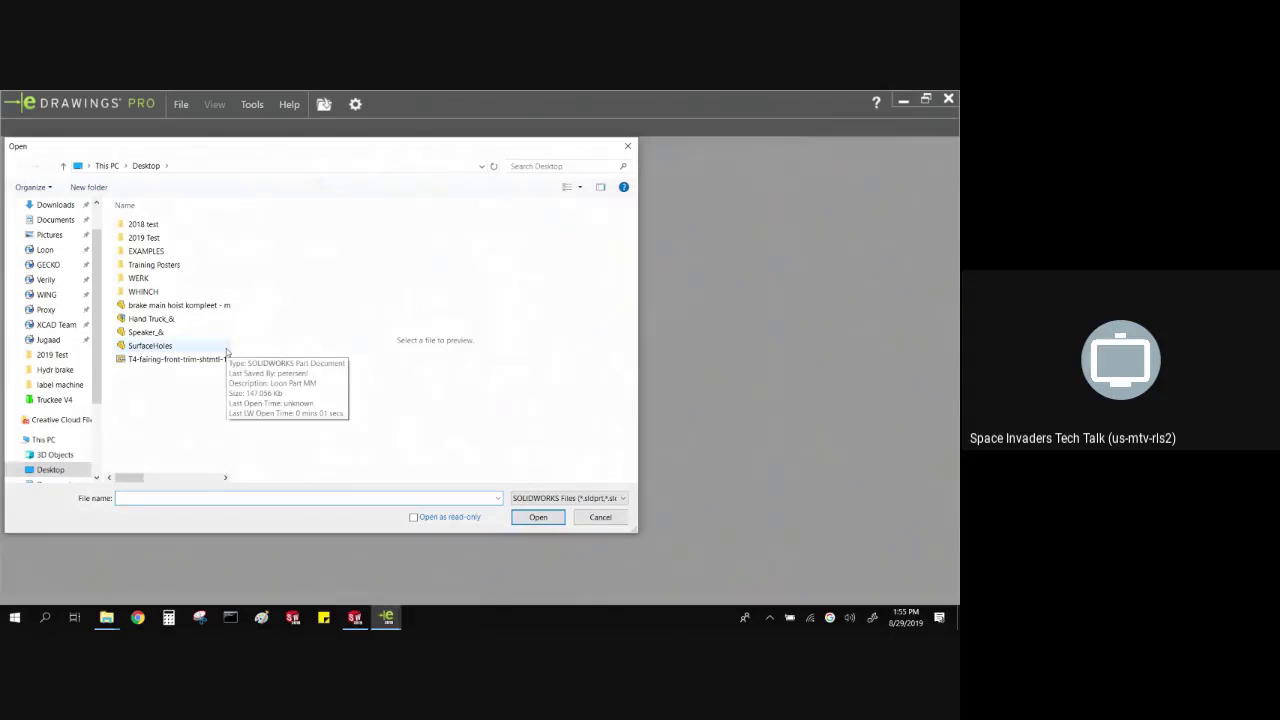
{"action": "left_click", "coordinate": [148, 332]}
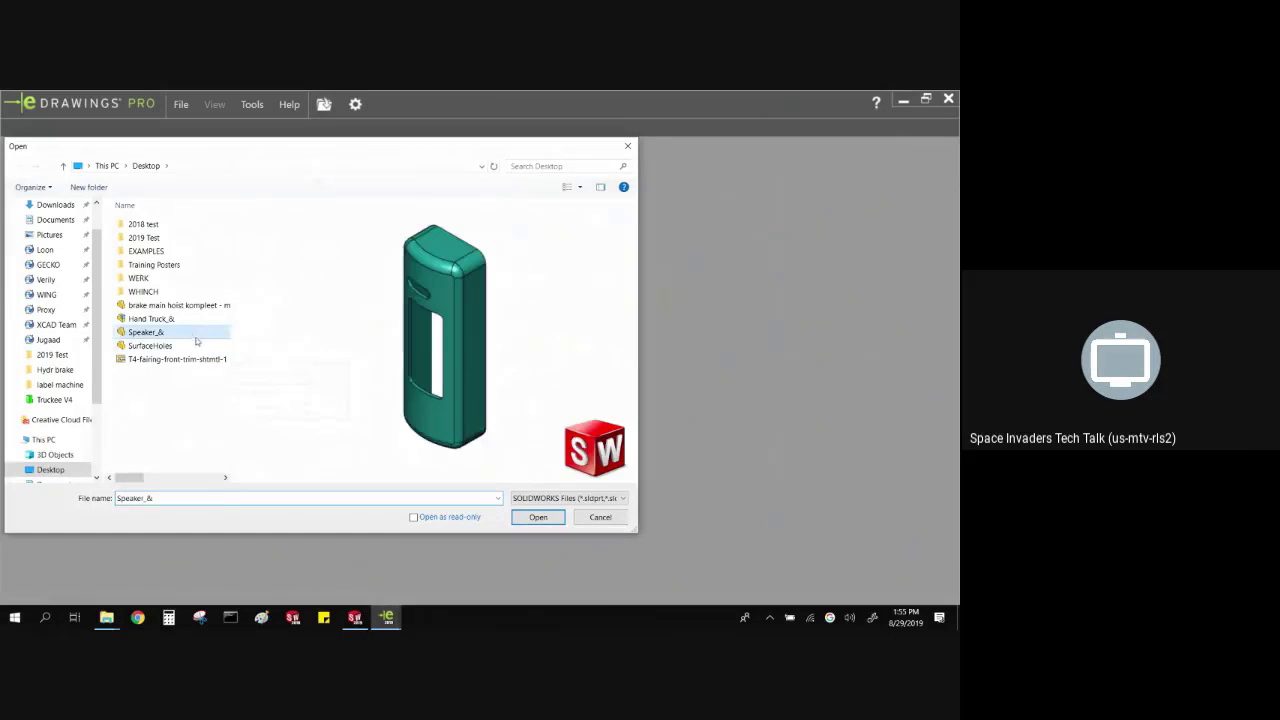
{"action": "left_click", "coordinate": [538, 517]}
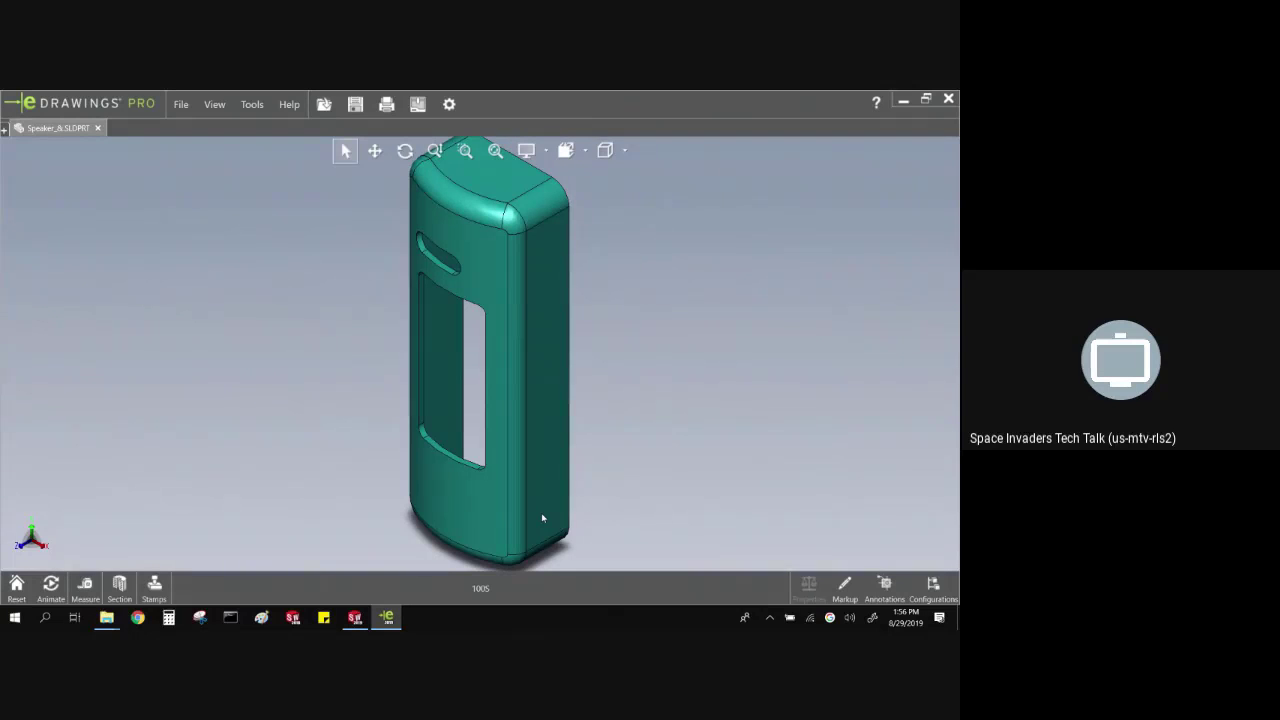
- Show the speaker's configurations and compare 200S, 300C, 200C and 100S, finishing on 200C
{"action": "left_click", "coordinate": [929, 590]}
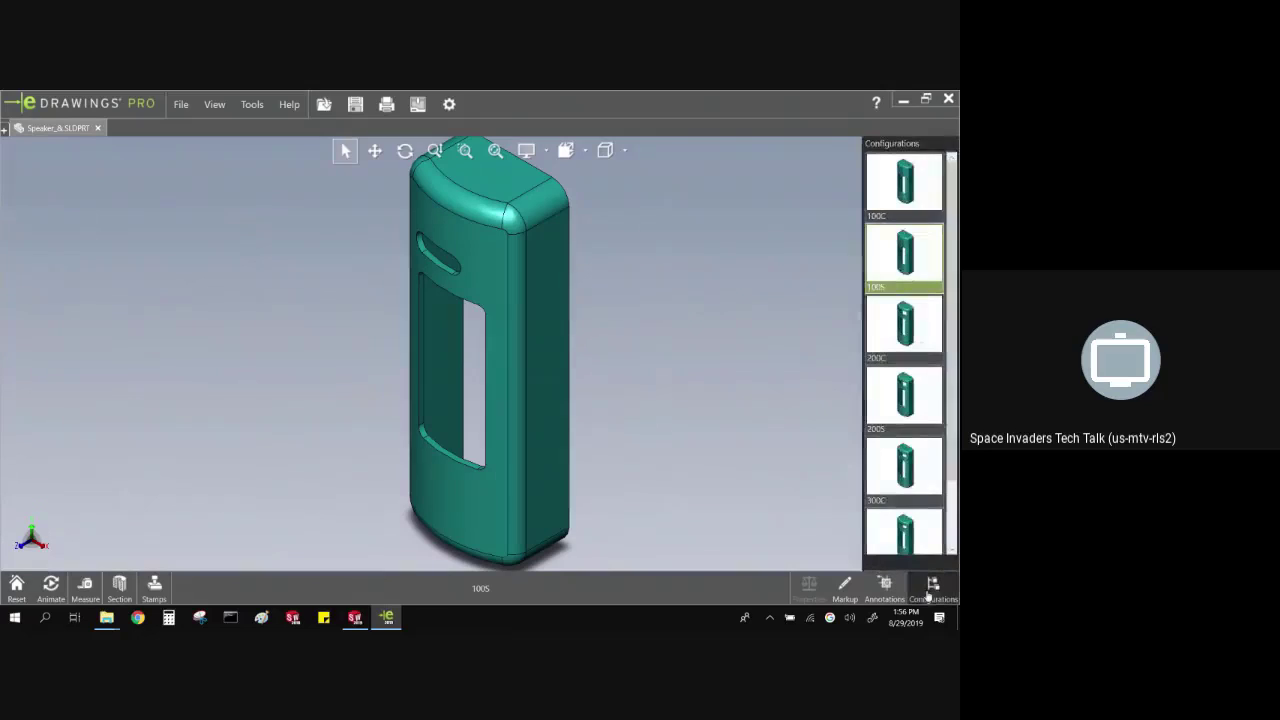
{"action": "left_click", "coordinate": [896, 400]}
{"action": "left_click", "coordinate": [912, 463]}
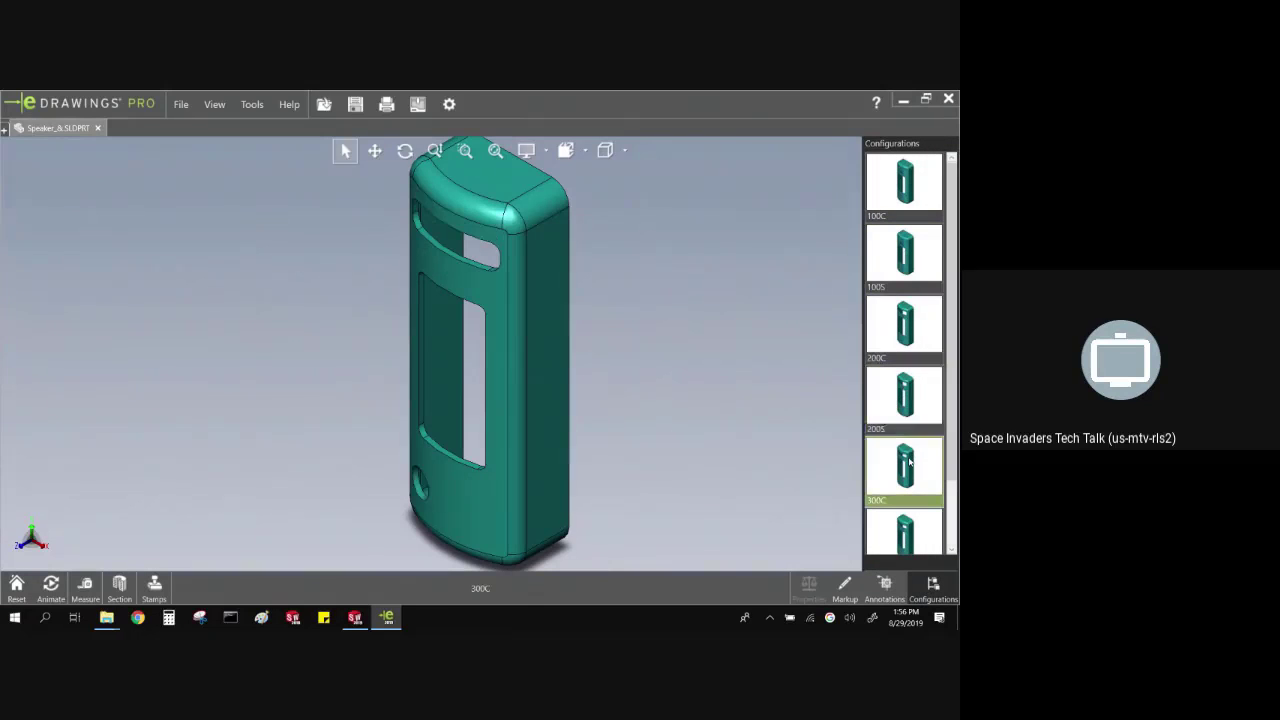
{"action": "left_click", "coordinate": [896, 305]}
{"action": "left_click", "coordinate": [912, 250]}
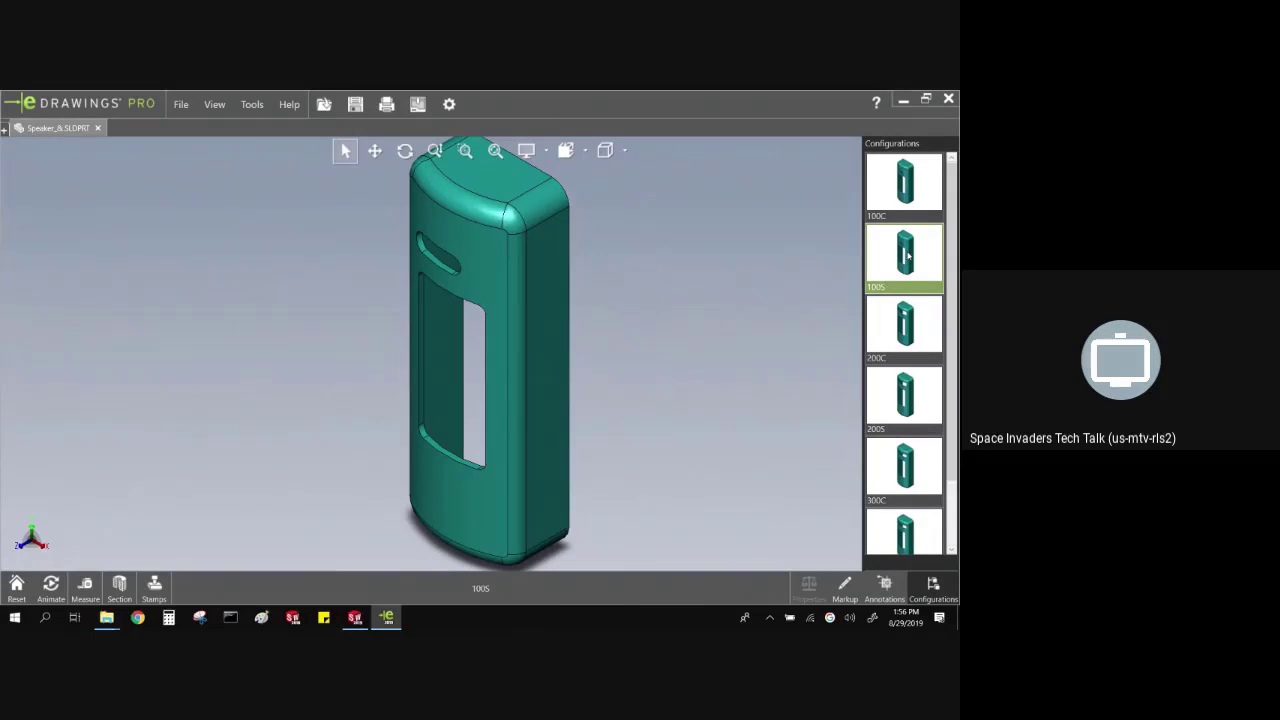
{"action": "left_click", "coordinate": [909, 345]}
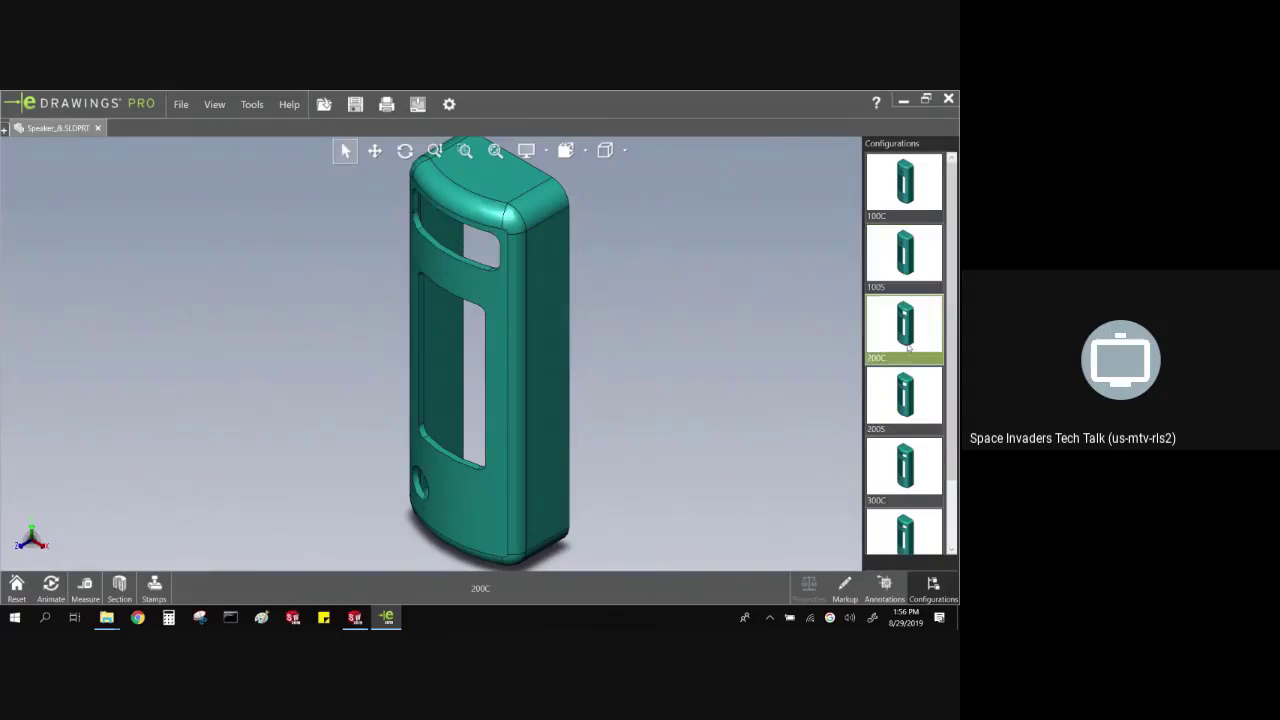
- Show the speaker's 200S configuration, then its 300C configuration, and close eDrawings
{"action": "left_click", "coordinate": [907, 382]}
{"action": "left_click", "coordinate": [926, 458]}
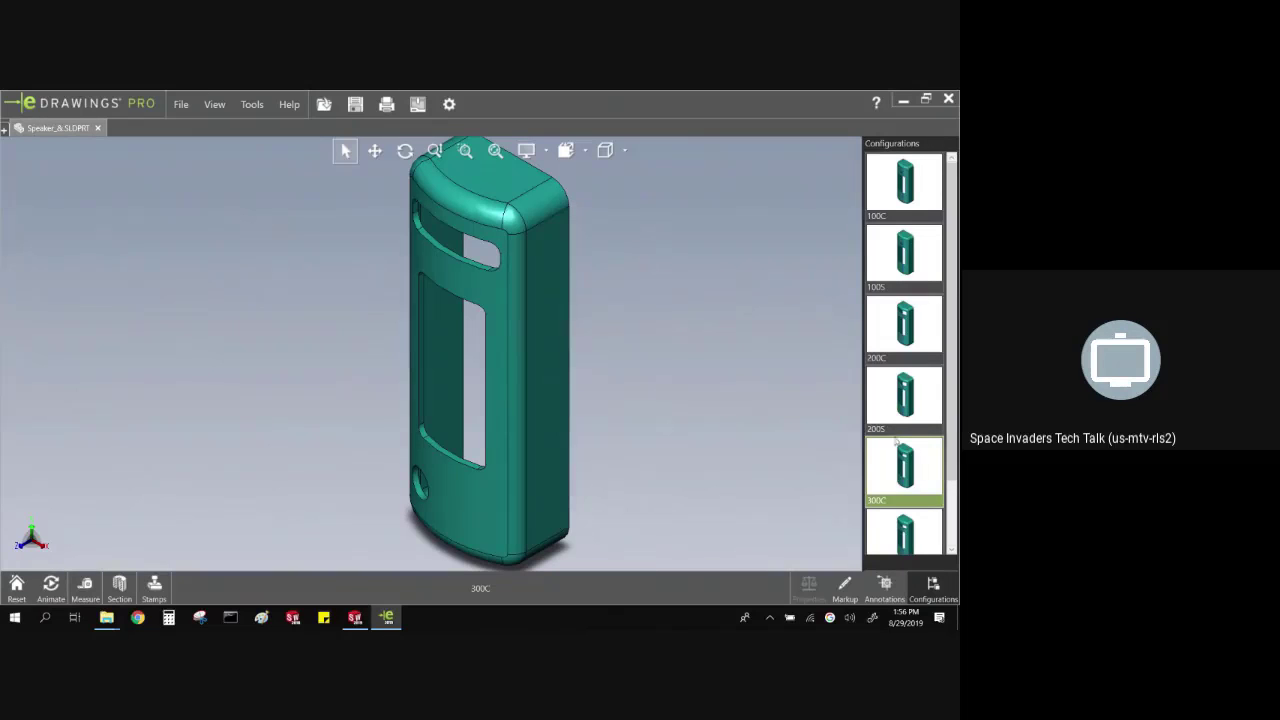
{"action": "left_click", "coordinate": [780, 380]}
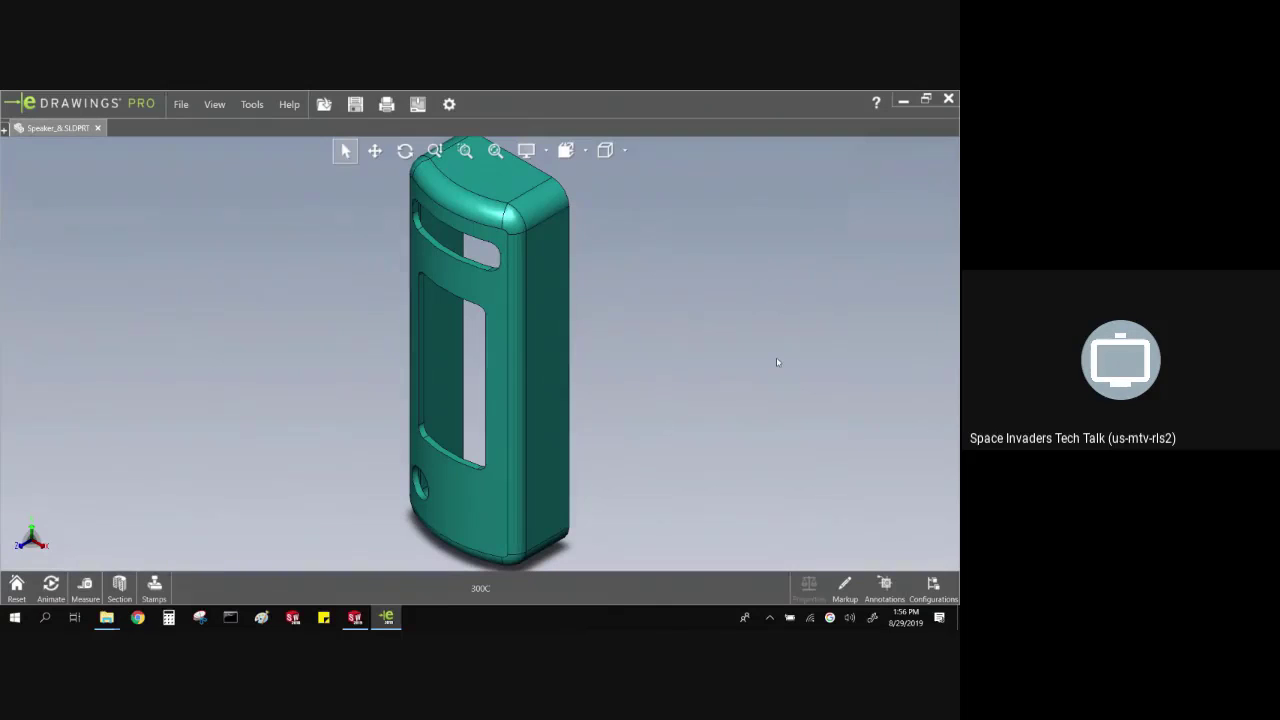
{"action": "left_click", "coordinate": [948, 100]}
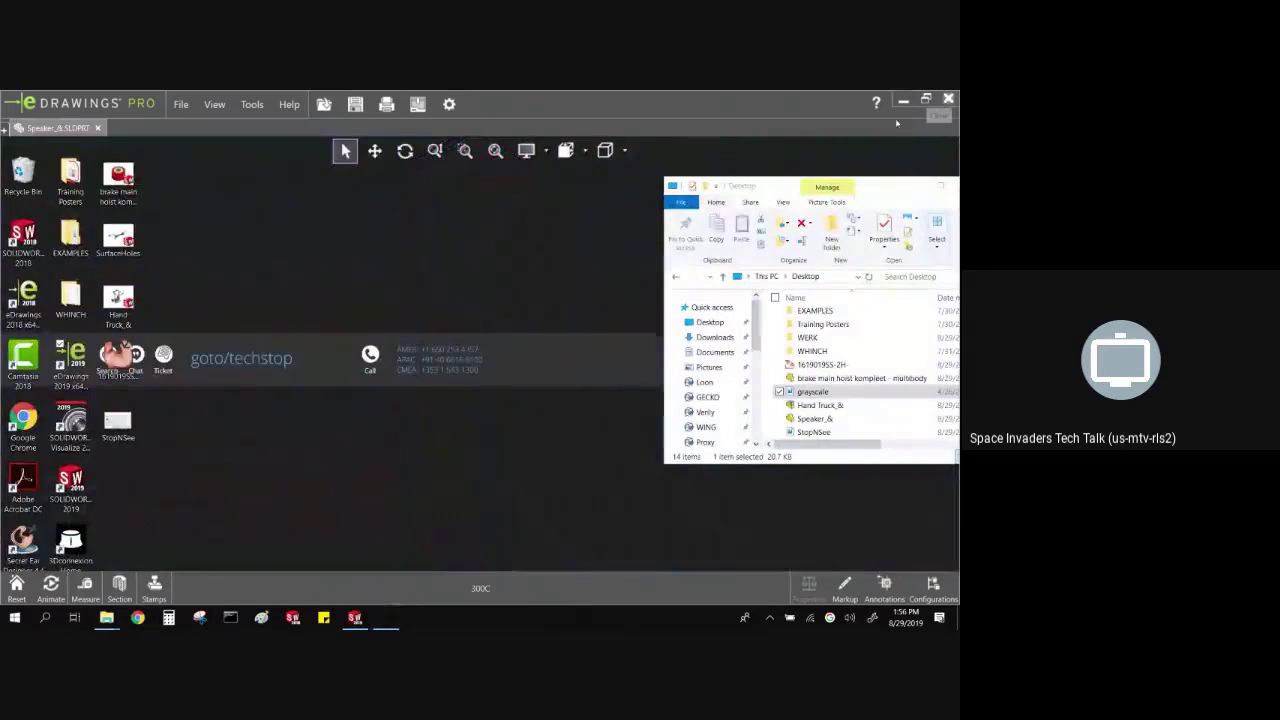
- Switch to SOLIDWORKS, activate the bracket's Topology Study 1_deformed_body configuration and inspect the optimized shape from the front
{"action": "left_click", "coordinate": [358, 621]}
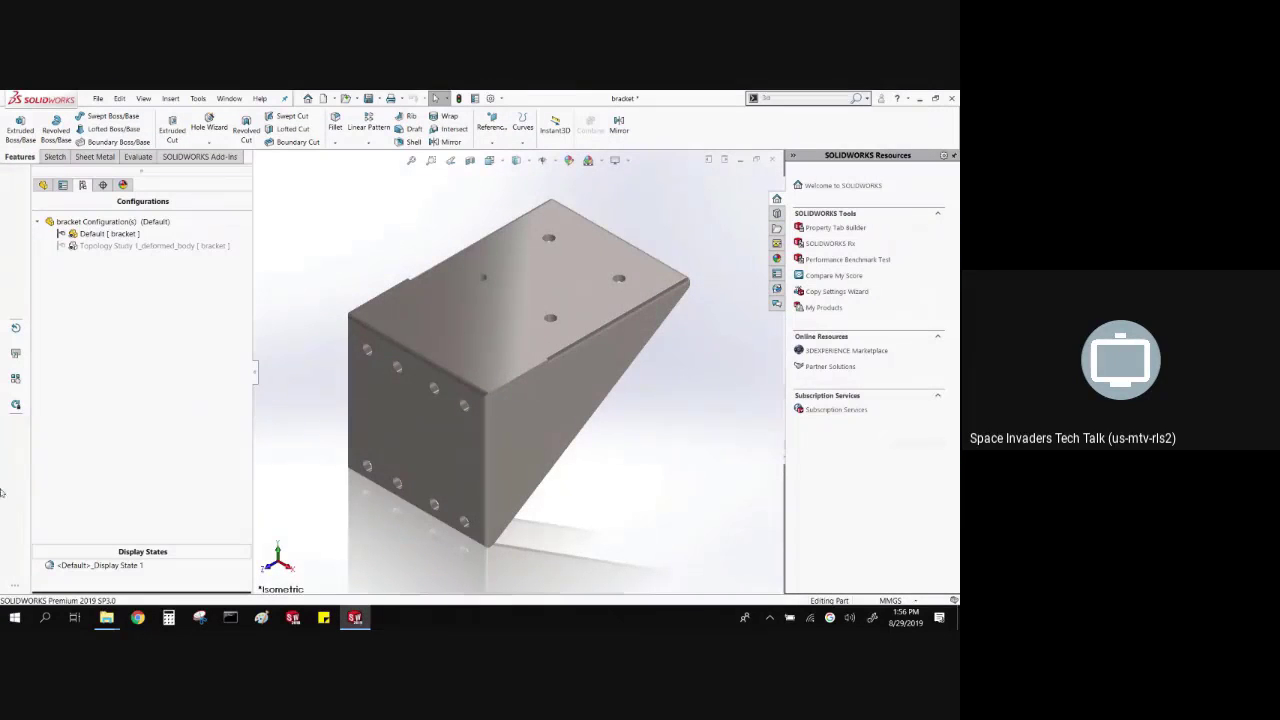
{"action": "left_click", "coordinate": [104, 245]}
{"action": "double_click", "coordinate": [104, 245]}
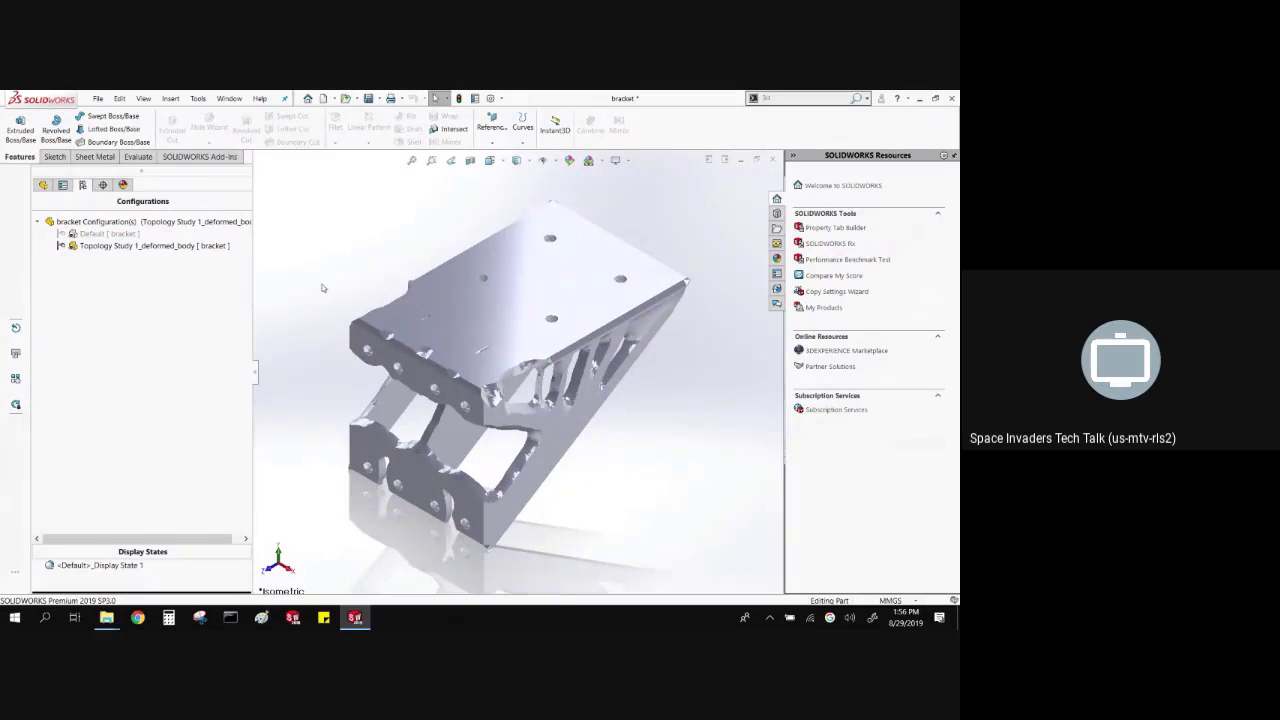
{"action": "scroll", "coordinate": [393, 432], "scroll_direction": "up", "scroll_amount": 3}
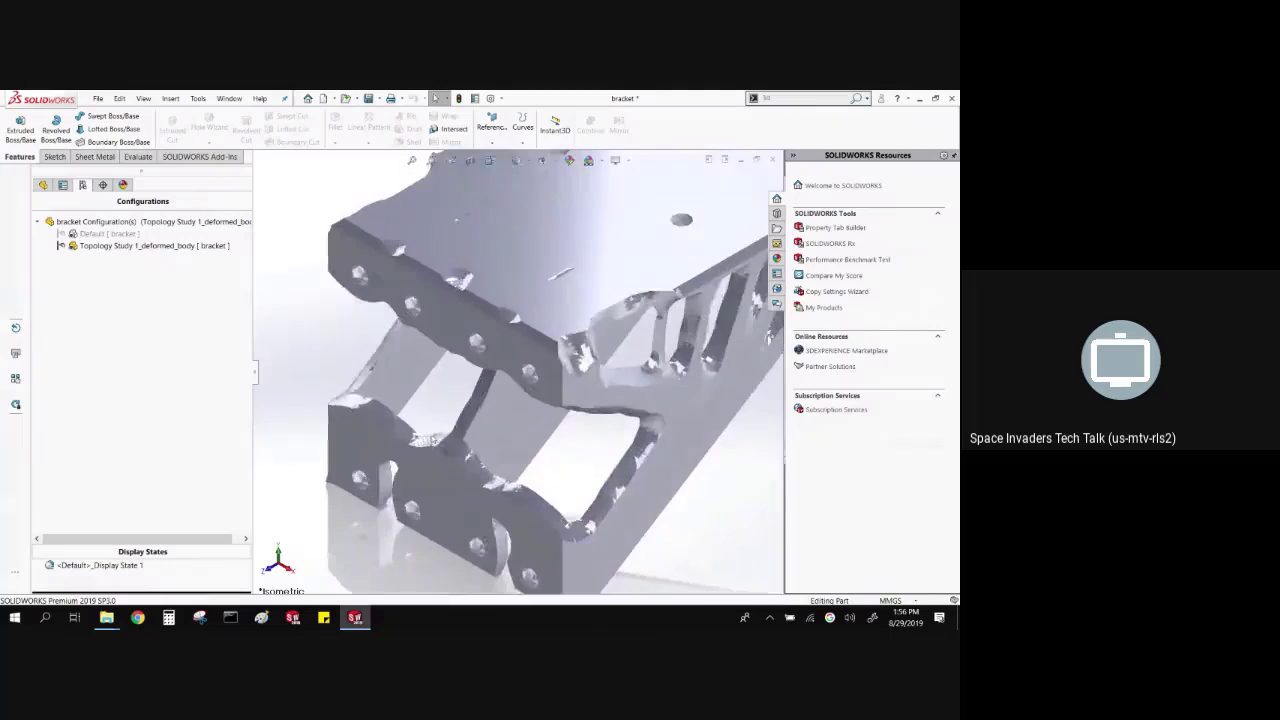
{"action": "scroll", "coordinate": [518, 412], "scroll_direction": "down", "scroll_amount": 5}
{"action": "middle_click_drag", "start_coordinate": [518, 412], "coordinate": [556, 365]}
{"action": "scroll", "coordinate": [532, 320], "scroll_direction": "up", "scroll_amount": 3}
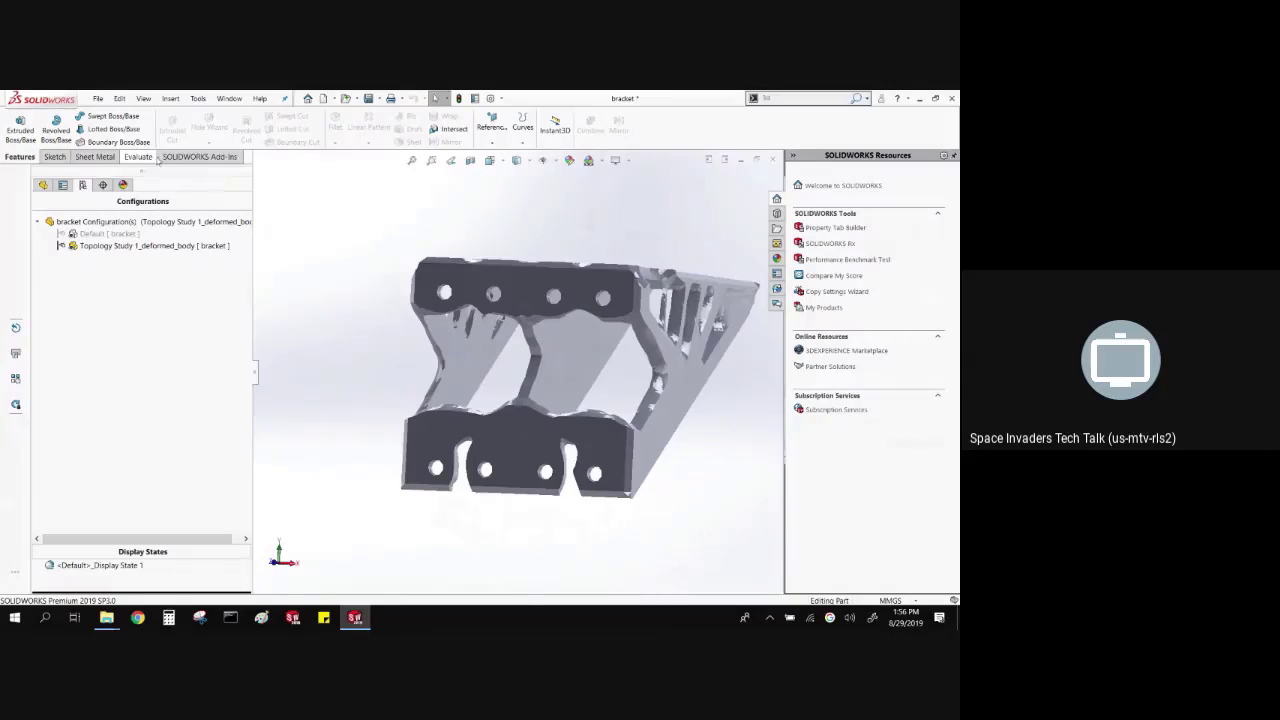
- Load the SOLIDWORKS Simulation add-in and open the bracket's Topology Study 1
{"action": "left_click", "coordinate": [199, 156]}
{"action": "left_click", "coordinate": [288, 138]}
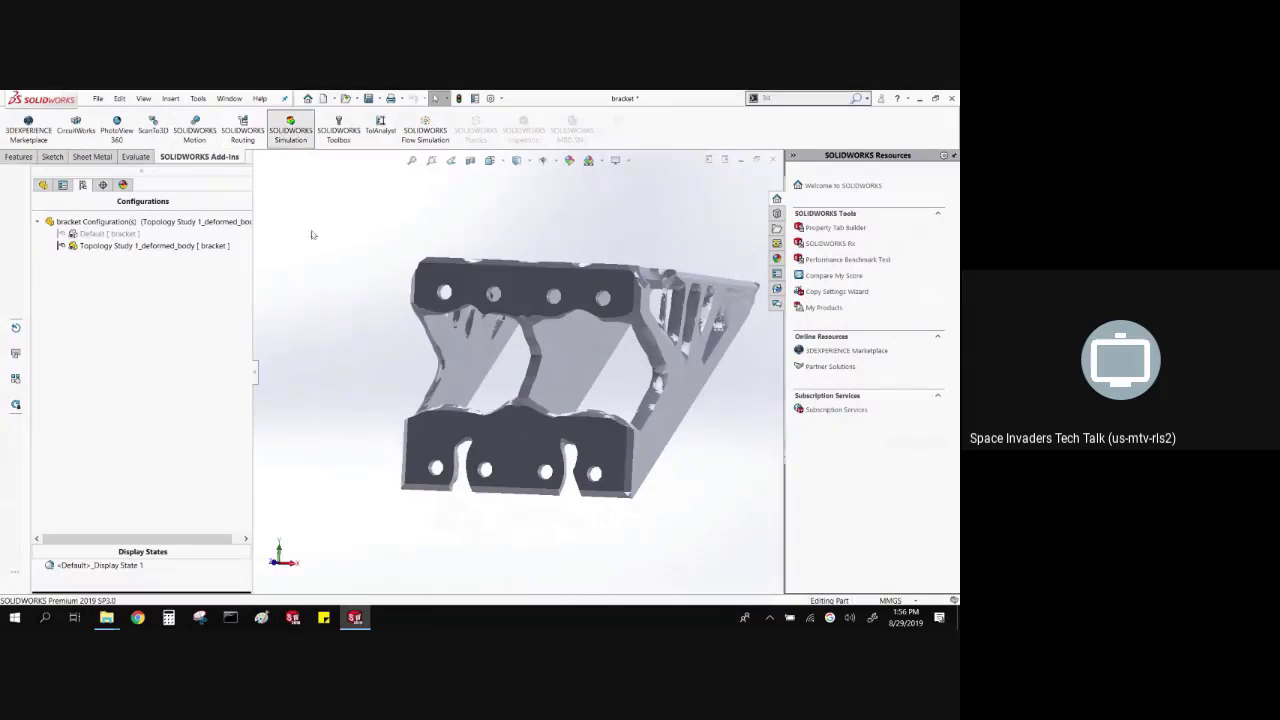
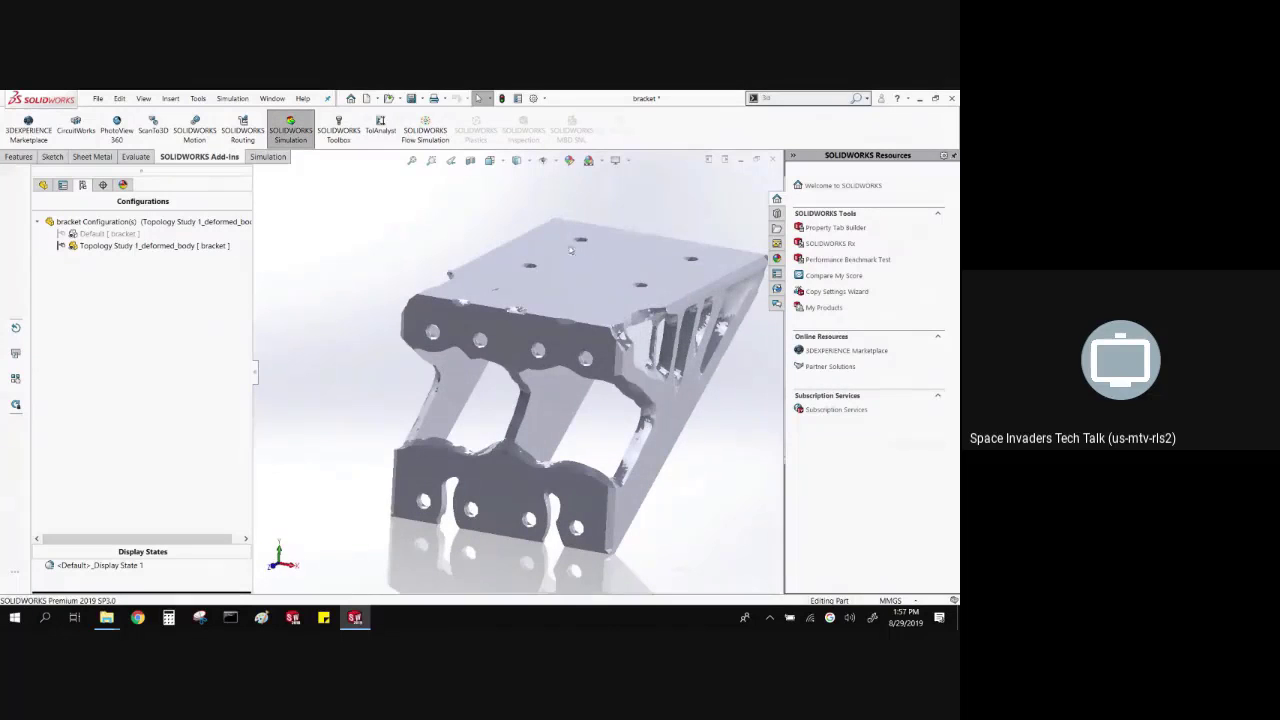
{"action": "left_click", "coordinate": [16, 577]}
{"action": "left_click", "coordinate": [33, 566]}
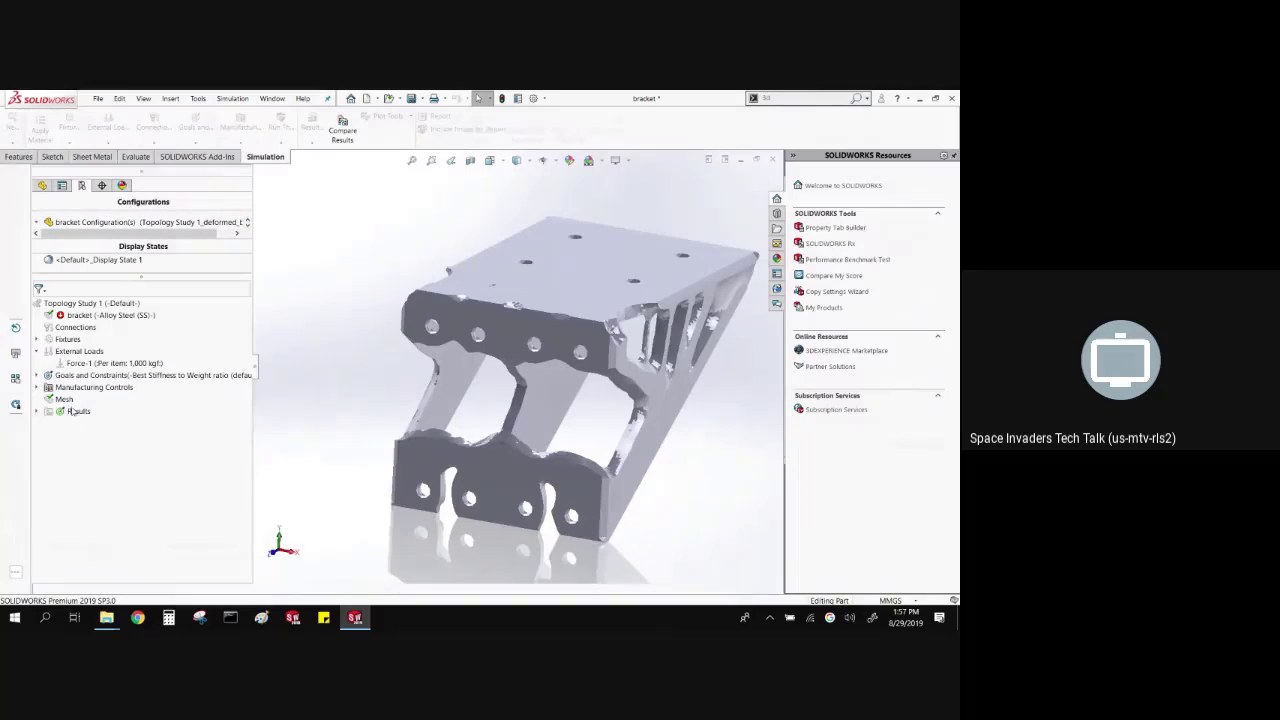
- Expand the study's Goals and Constraints and activate the SOLIDWORKS configuration linked to the study
{"action": "left_click", "coordinate": [36, 375]}
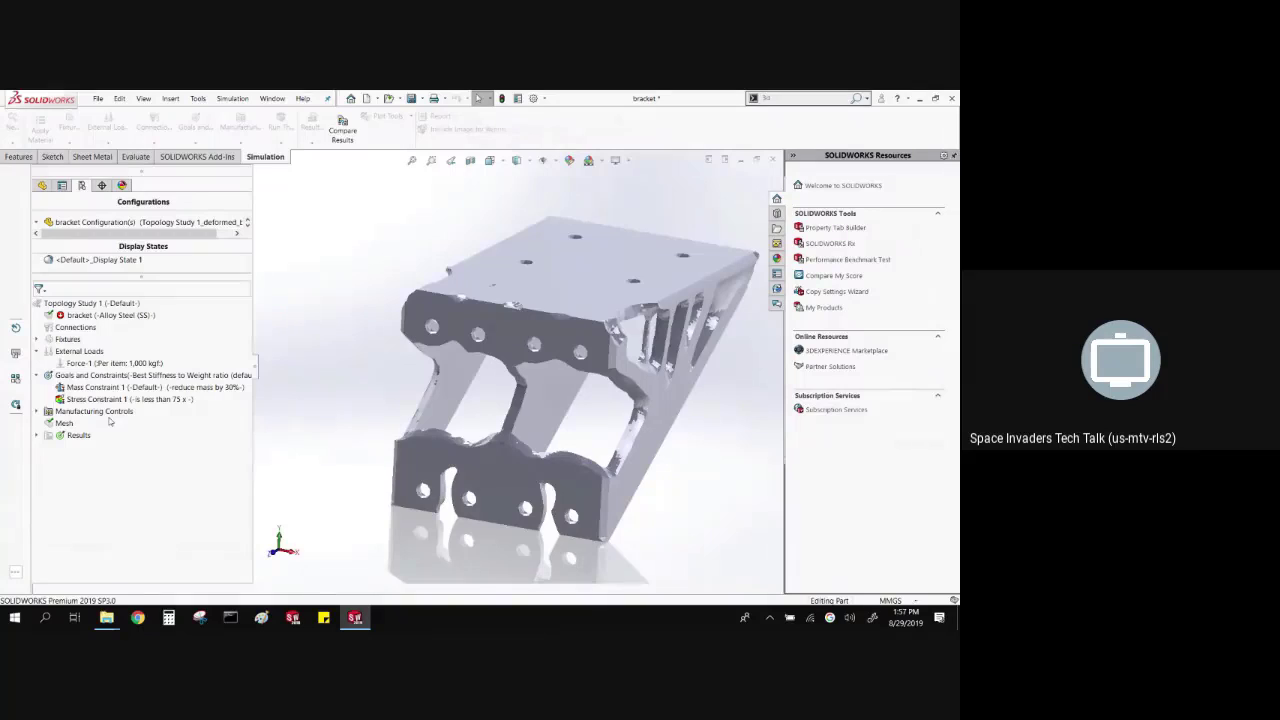
{"action": "right_click", "coordinate": [88, 378]}
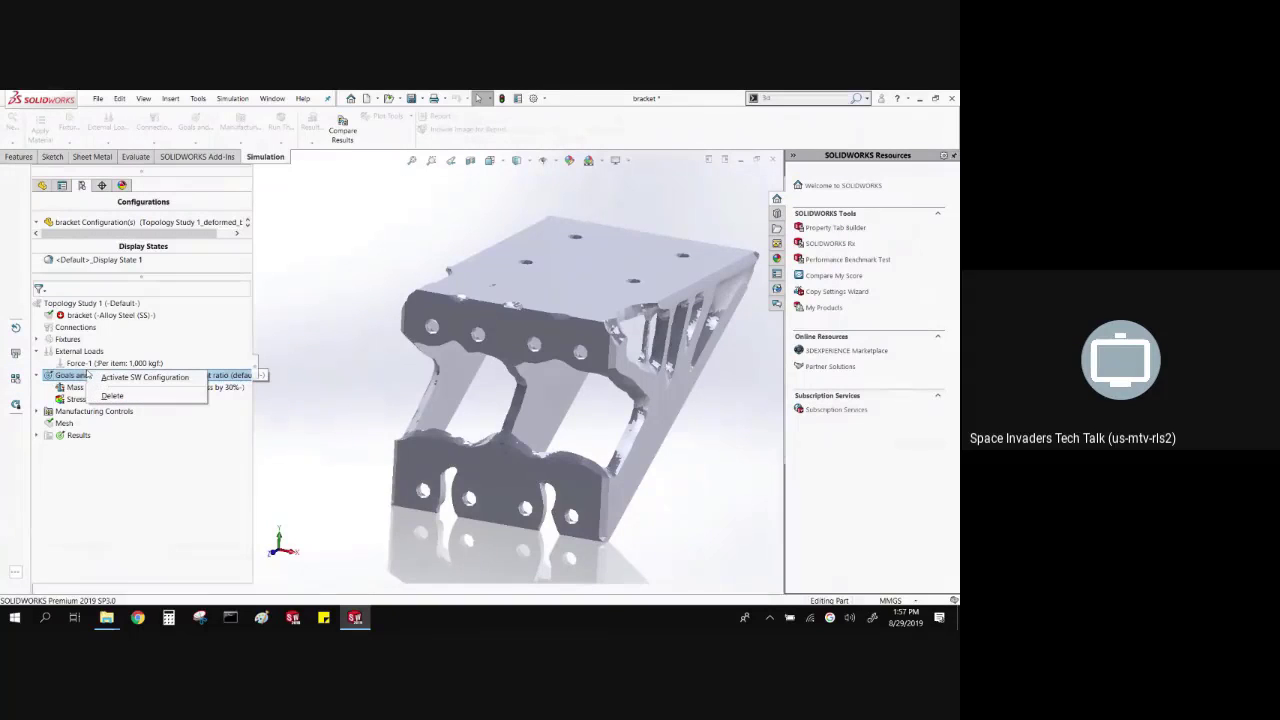
{"action": "left_click", "coordinate": [102, 452]}
{"action": "right_click", "coordinate": [65, 375]}
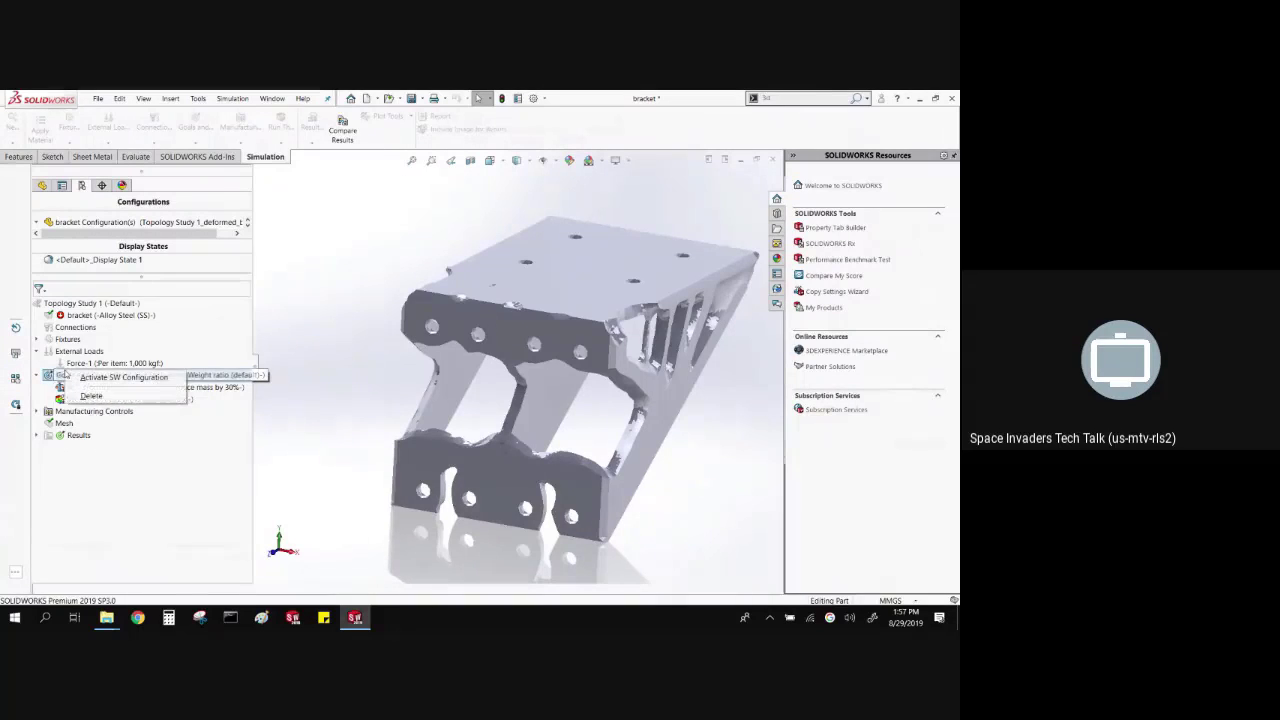
{"action": "left_click", "coordinate": [123, 377]}
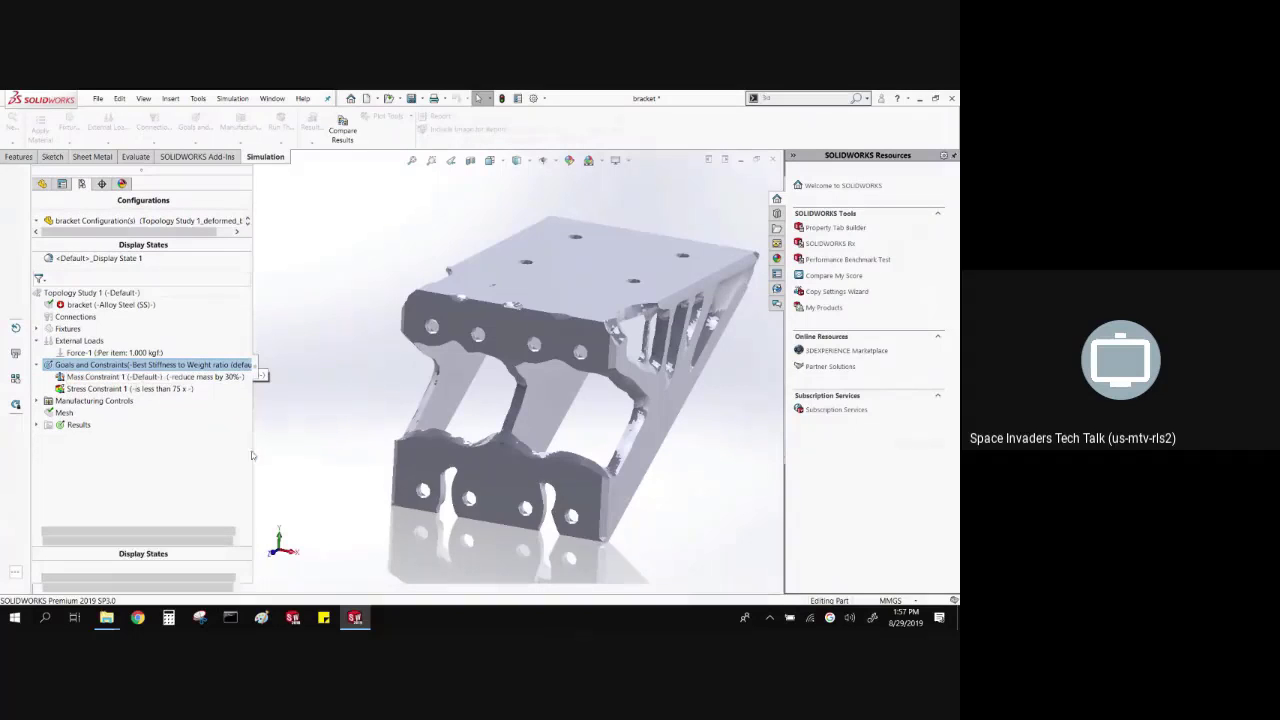
- Review the available topology goals and the stress/factor of safety constraint options in the Goals and Constraints details, leaving without changes
{"action": "right_click", "coordinate": [85, 364]}
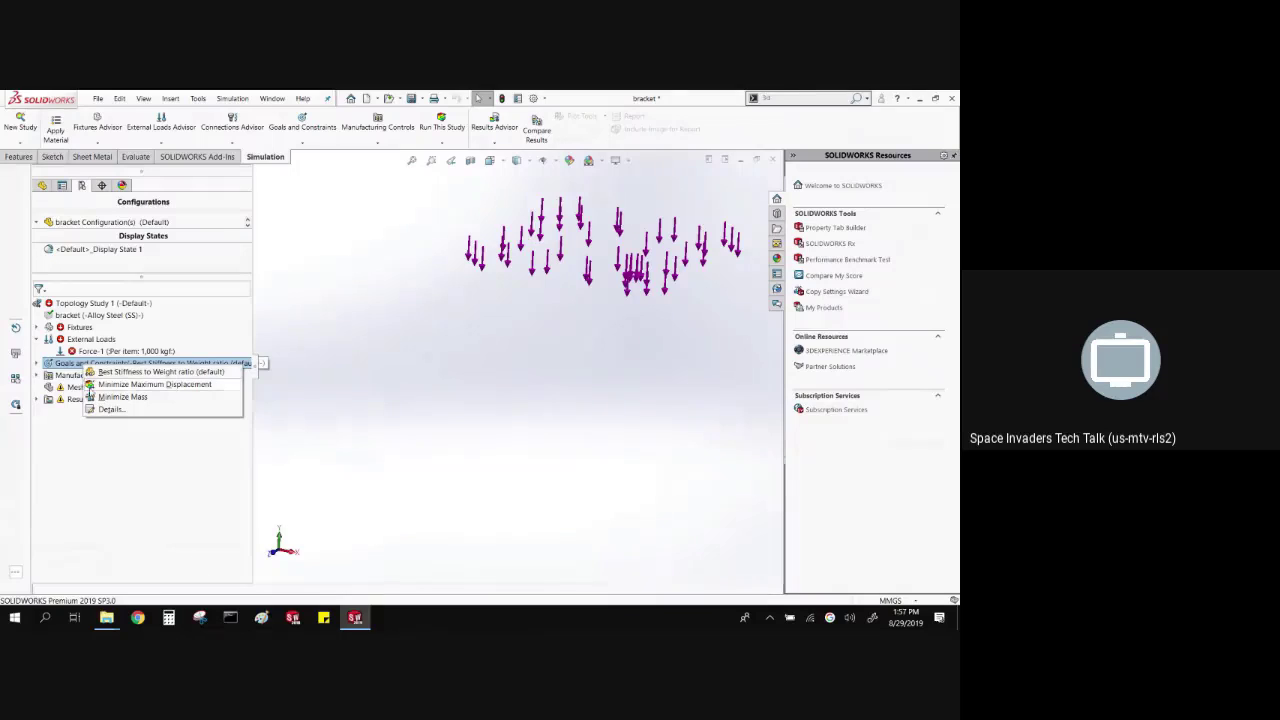
{"action": "left_click", "coordinate": [42, 364]}
{"action": "left_click", "coordinate": [42, 364]}
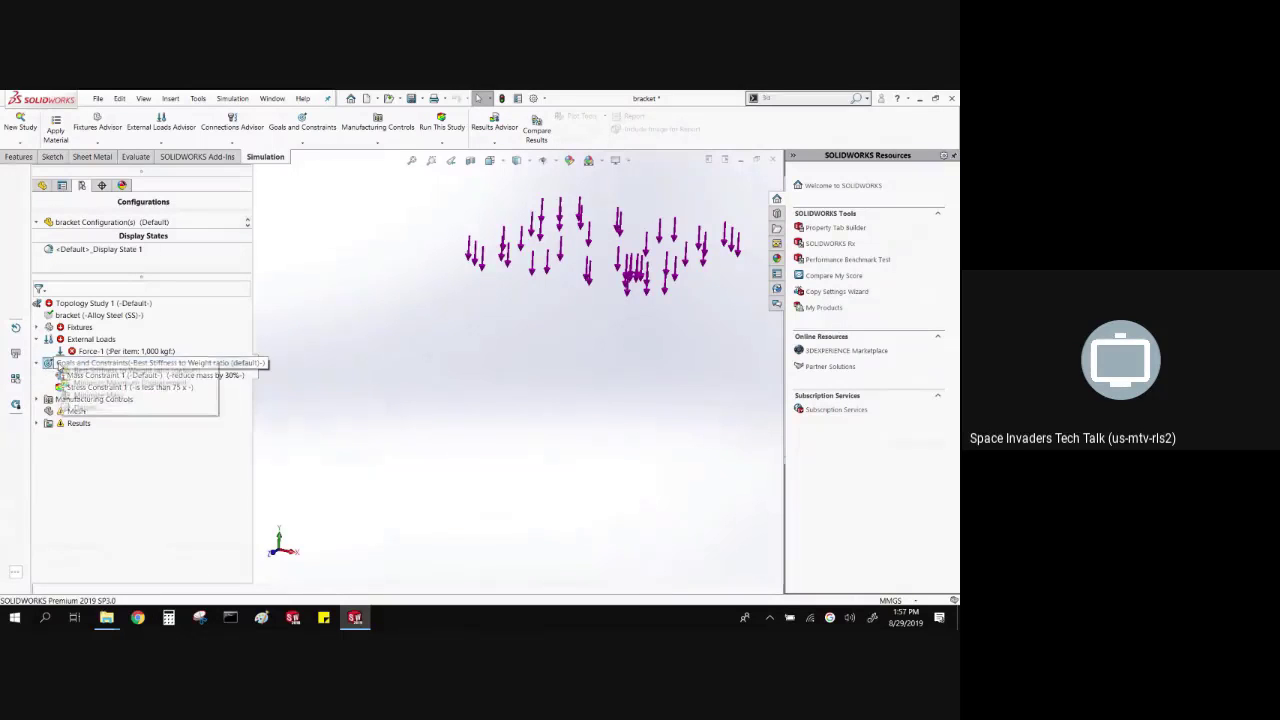
{"action": "right_click", "coordinate": [58, 364]}
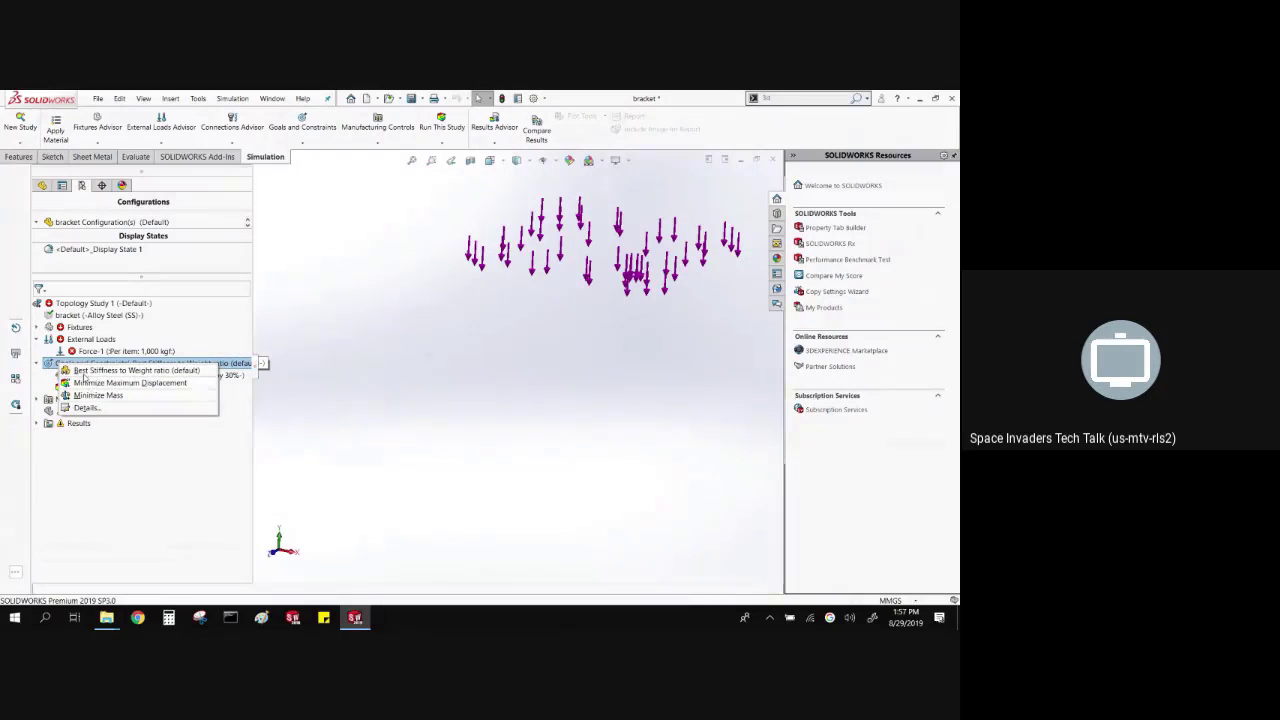
{"action": "left_click", "coordinate": [86, 408]}
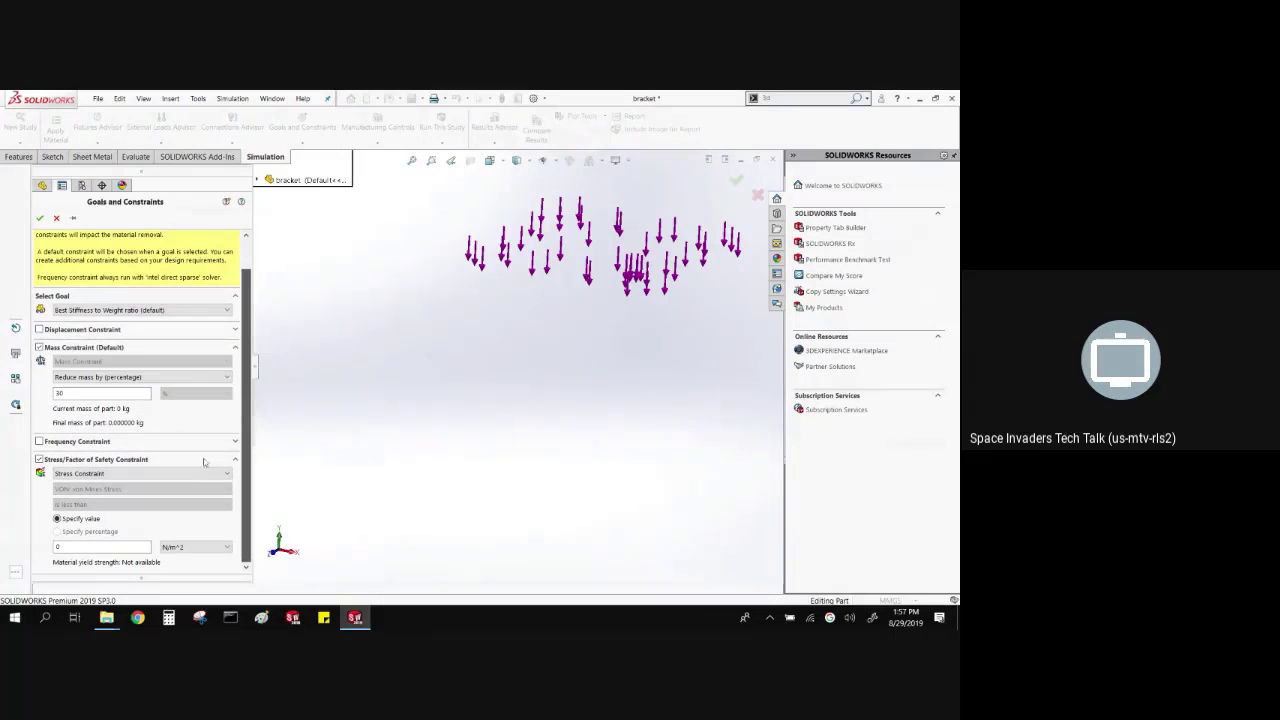
{"action": "left_click", "coordinate": [177, 474]}
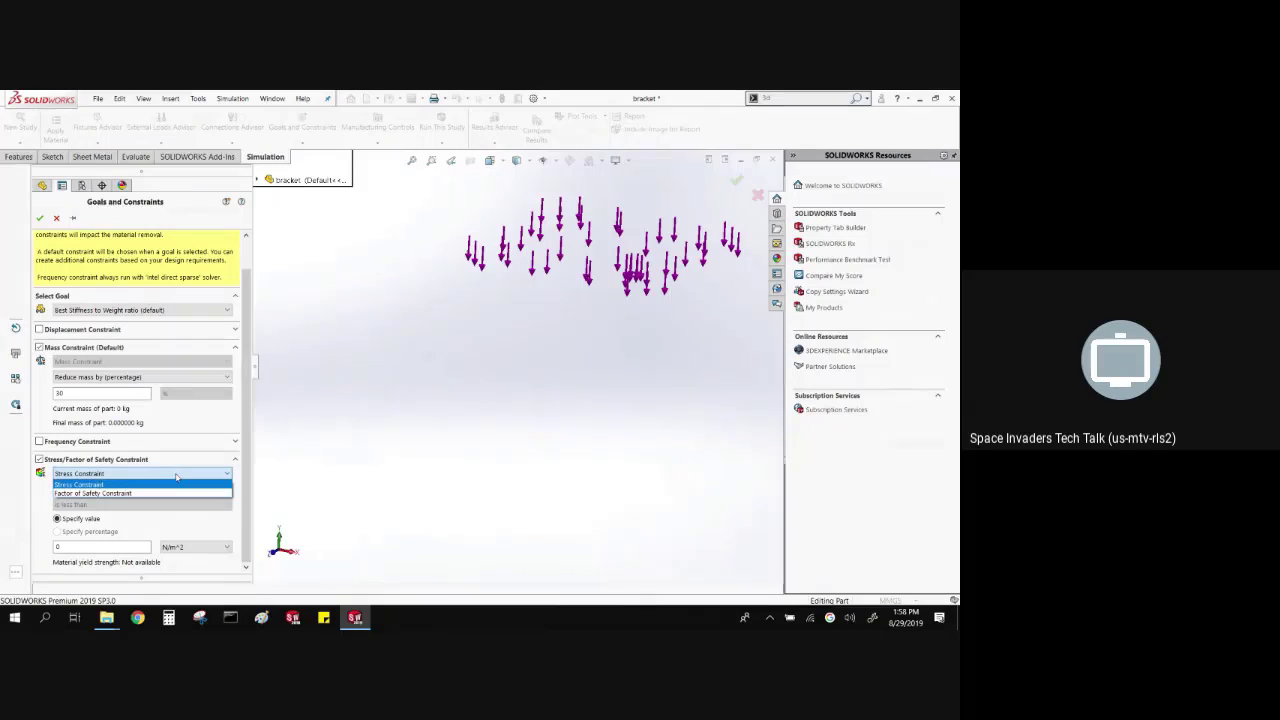
{"action": "left_click", "coordinate": [176, 477]}
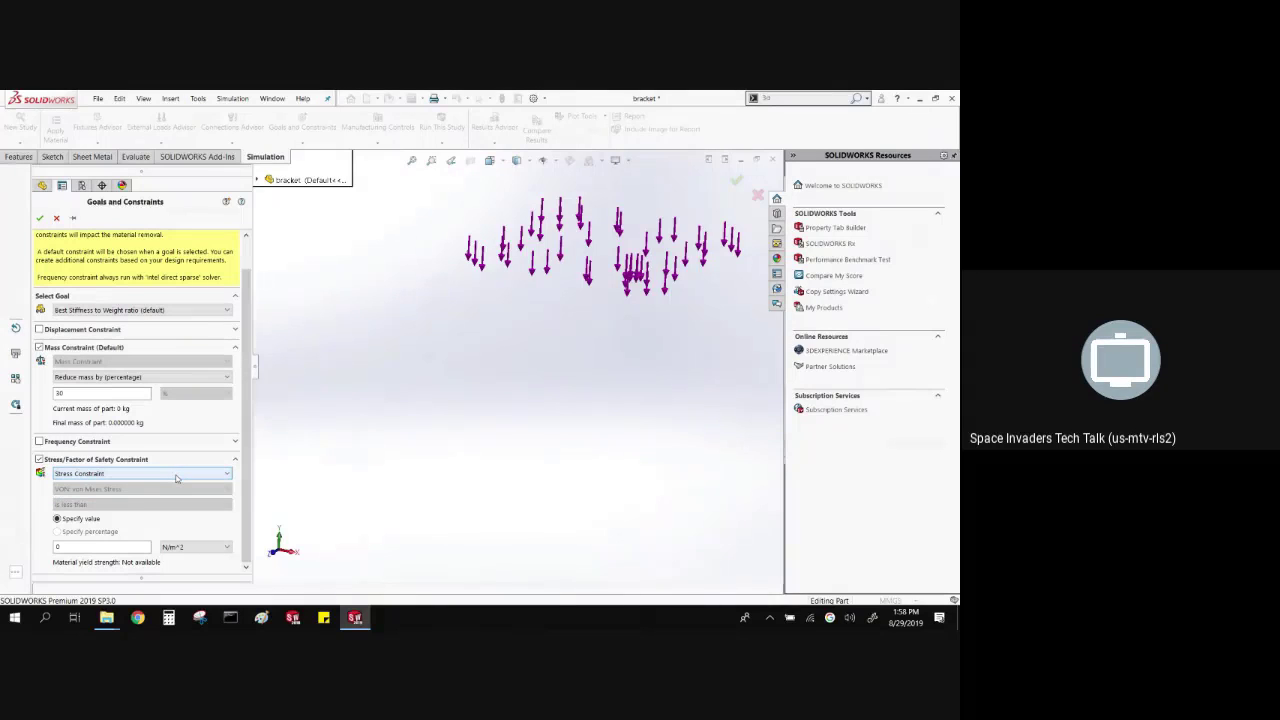
{"action": "left_click", "coordinate": [138, 549]}
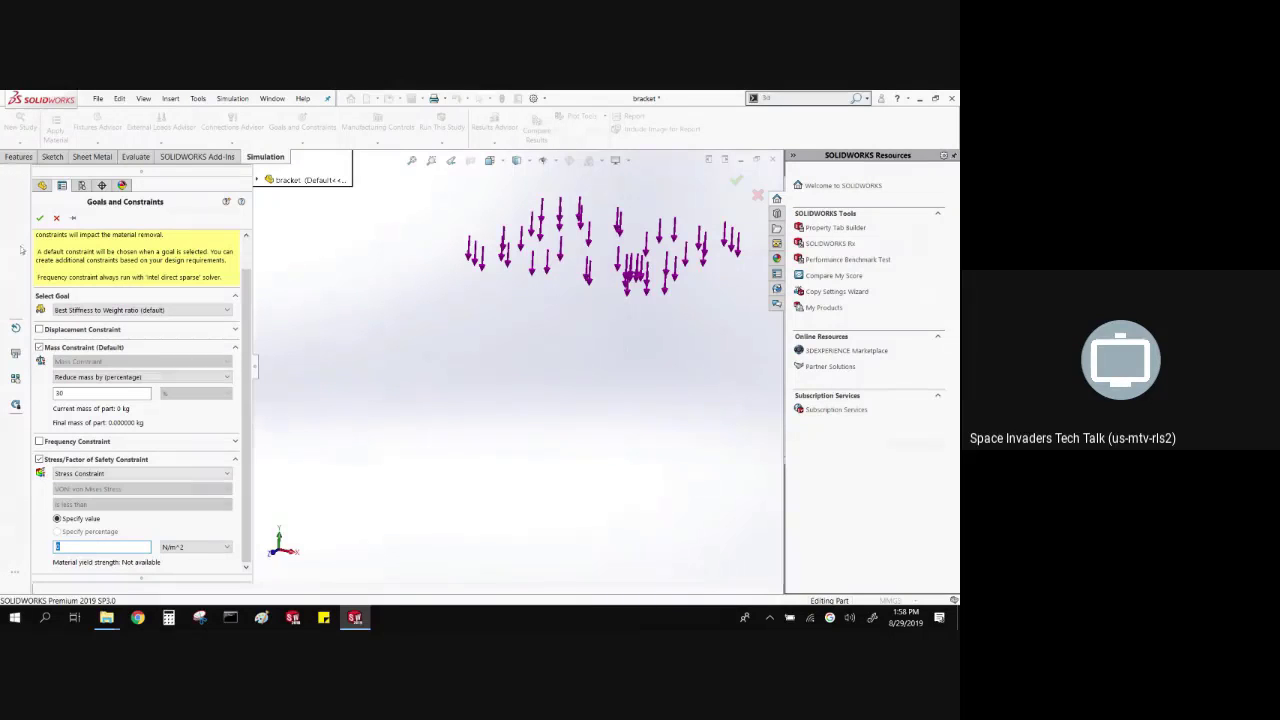
{"action": "left_click", "coordinate": [57, 218]}
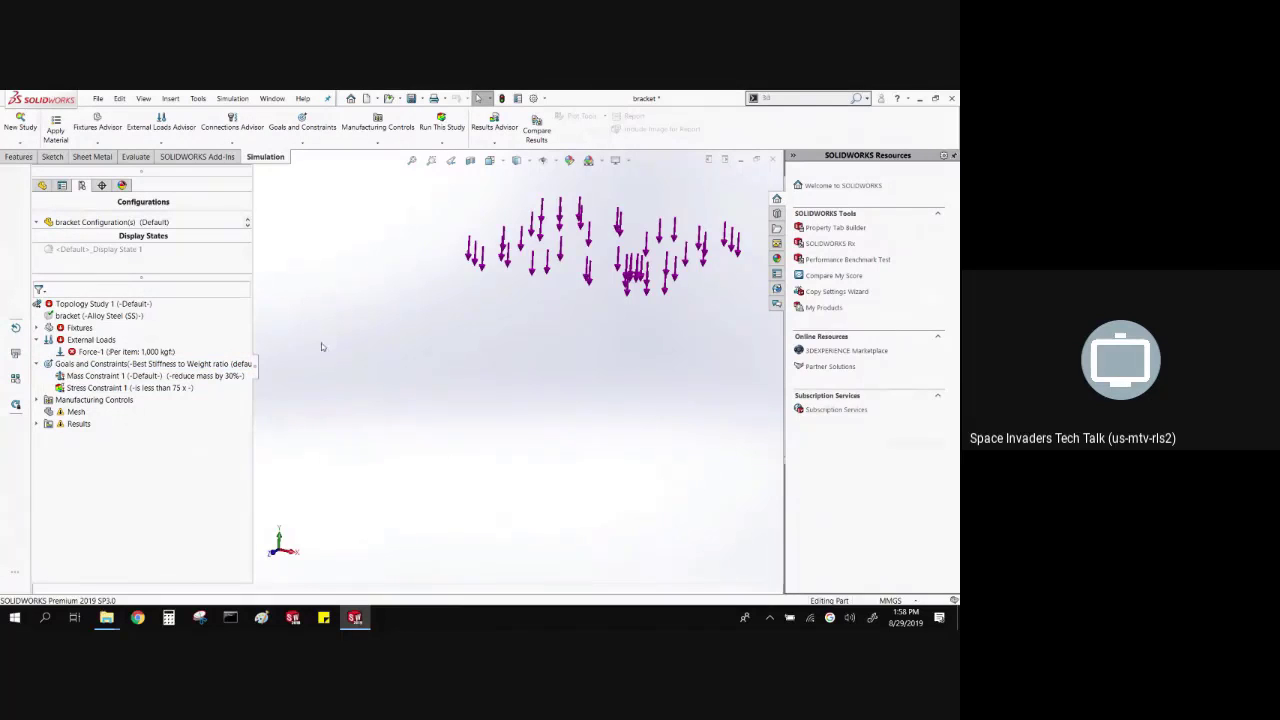
- Try to display the Material Mass1 result plot of Topology Study 1, then reselect the study
{"action": "left_click", "coordinate": [37, 424]}
{"action": "double_click", "coordinate": [76, 437]}
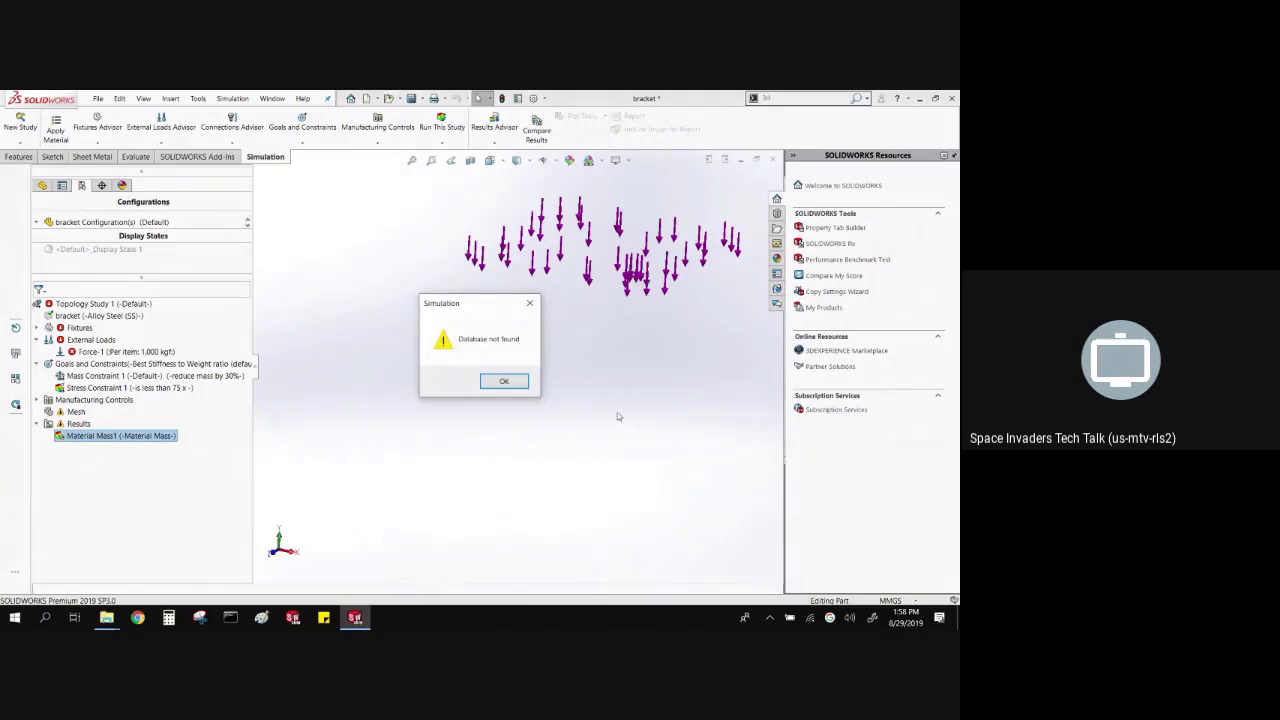
{"action": "left_click", "coordinate": [512, 386]}
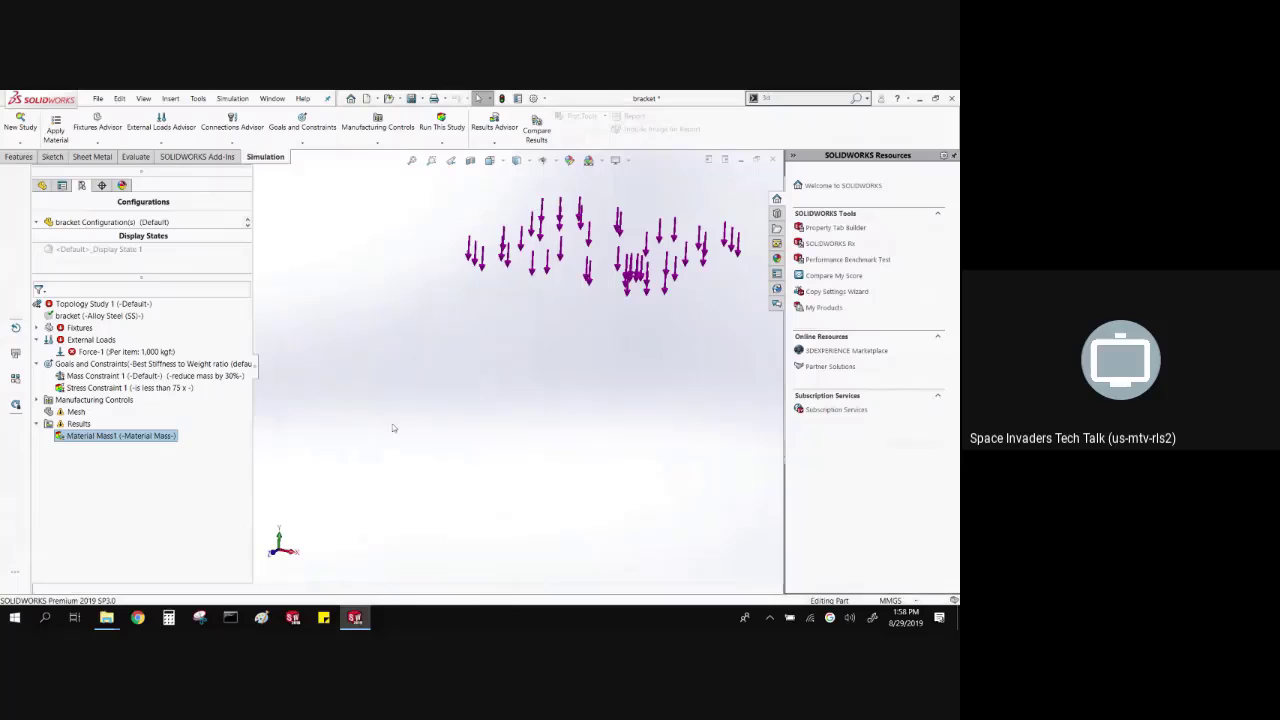
{"action": "left_click", "coordinate": [15, 572]}
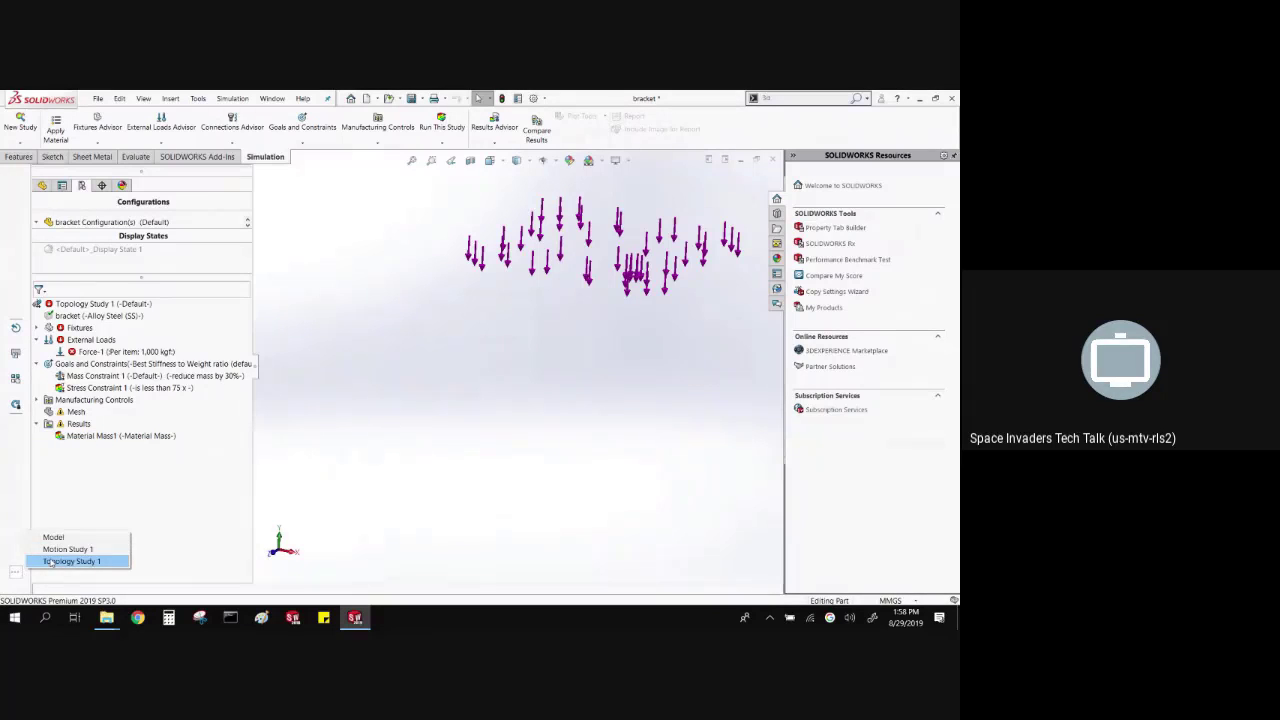
{"action": "left_click", "coordinate": [55, 561]}
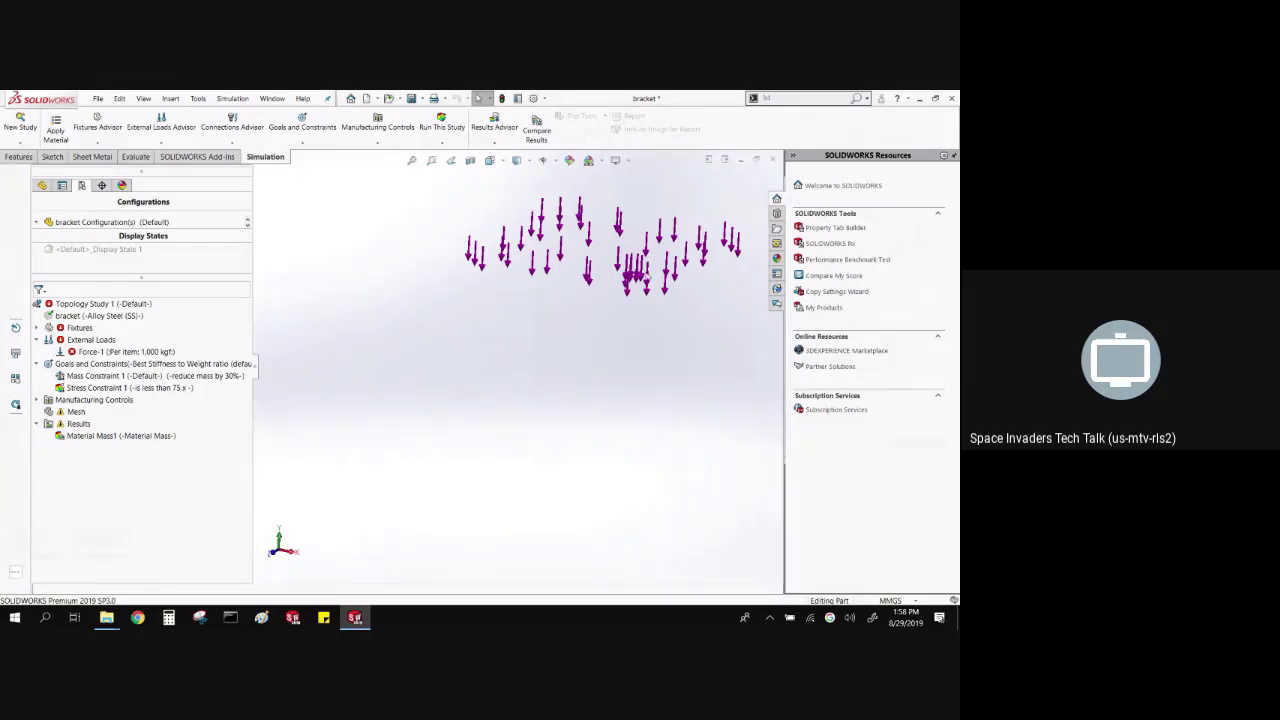
{"action": "left_click", "coordinate": [90, 221]}
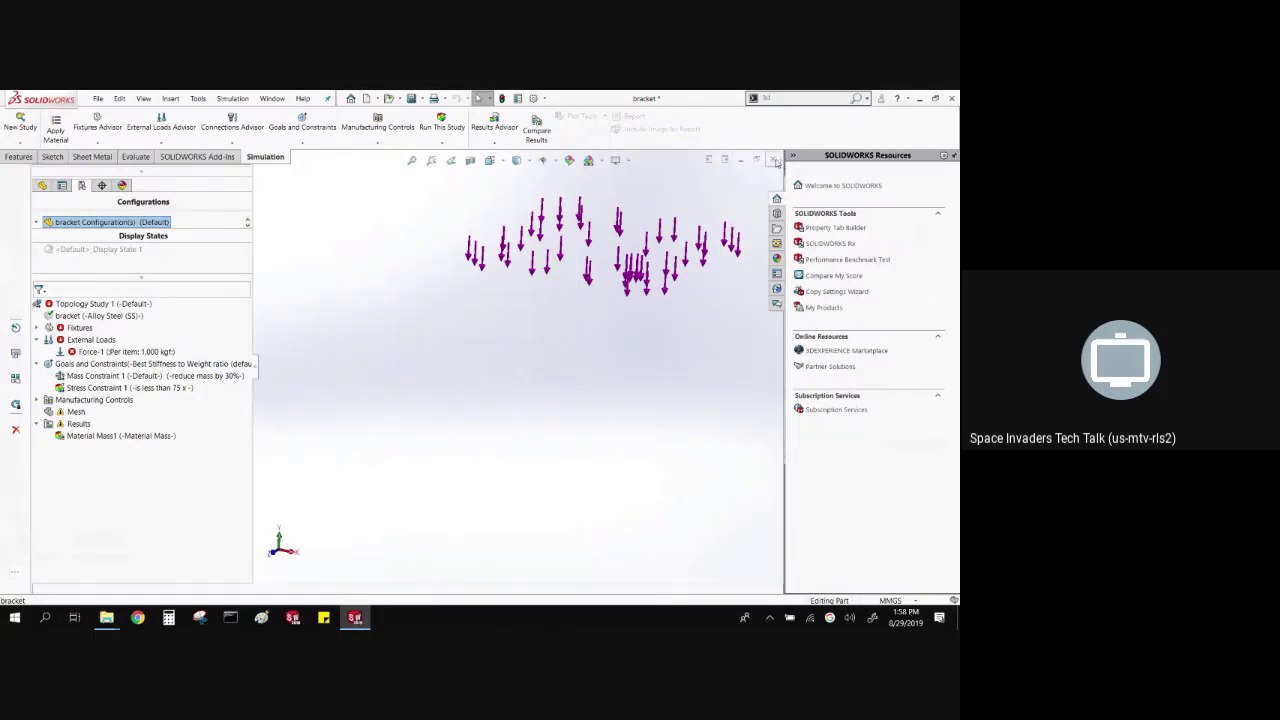
- Close the bracket part without saving its changes and reopen it
{"action": "left_click", "coordinate": [774, 161]}
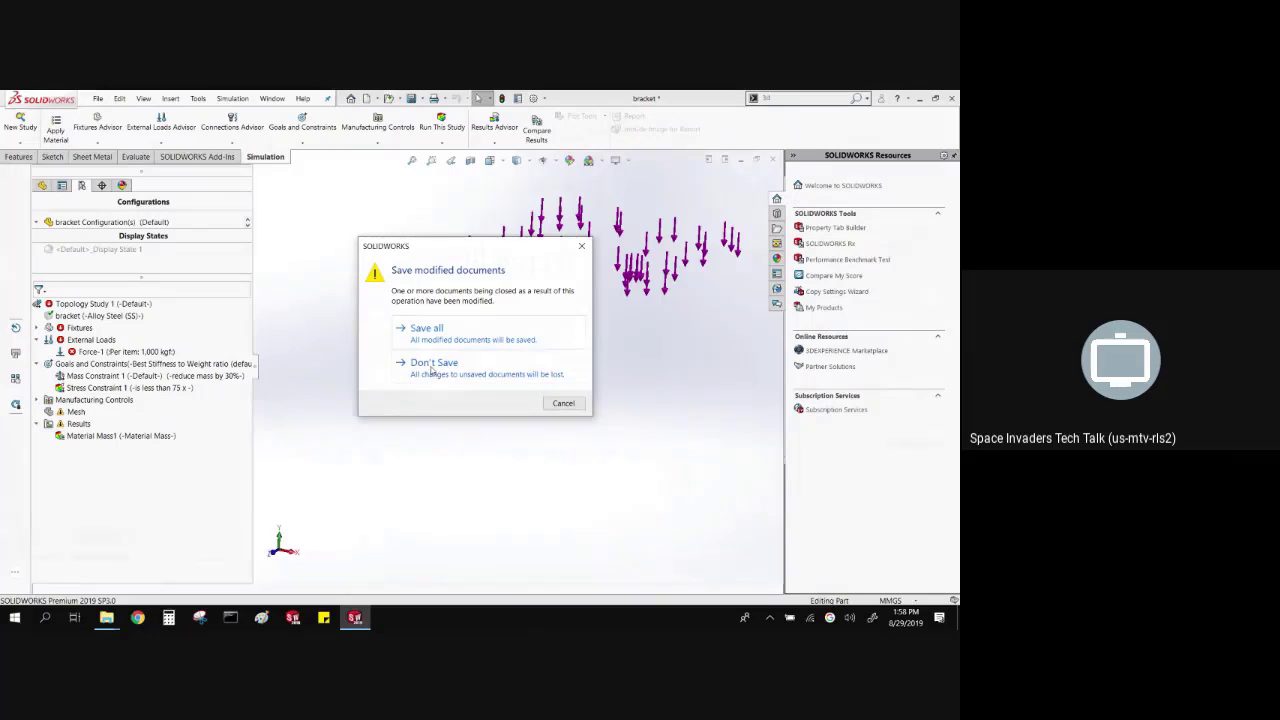
{"action": "left_click", "coordinate": [432, 365]}
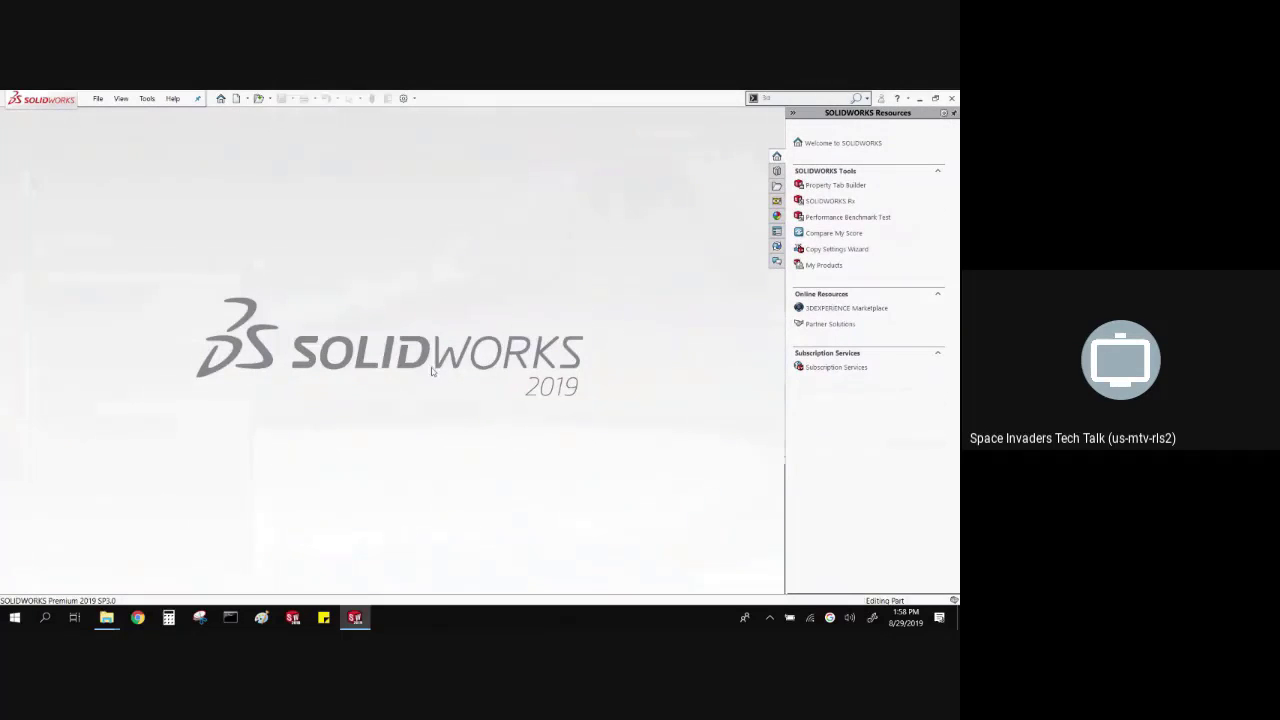
{"action": "left_click", "coordinate": [325, 335]}
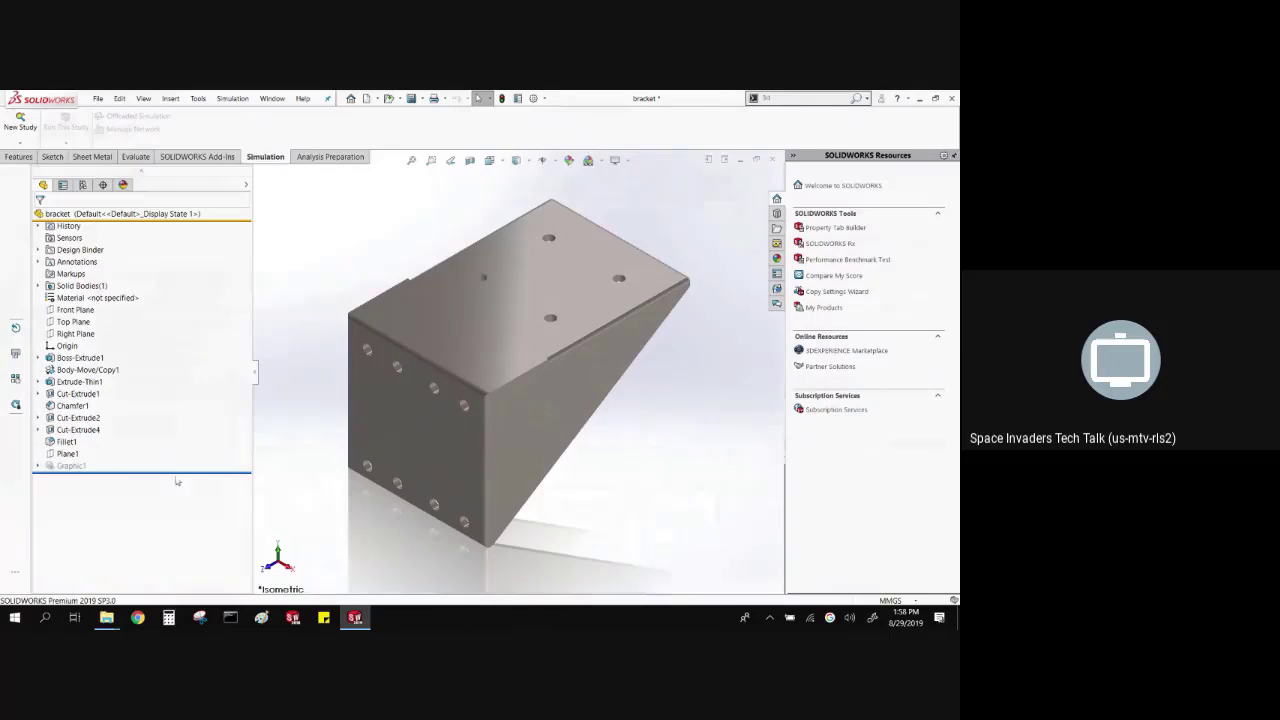
- Activate the Topology Study 1_deformed_body configuration in the reopened bracket
{"action": "left_click", "coordinate": [83, 185]}
{"action": "left_click", "coordinate": [92, 246]}
{"action": "double_click", "coordinate": [92, 247]}
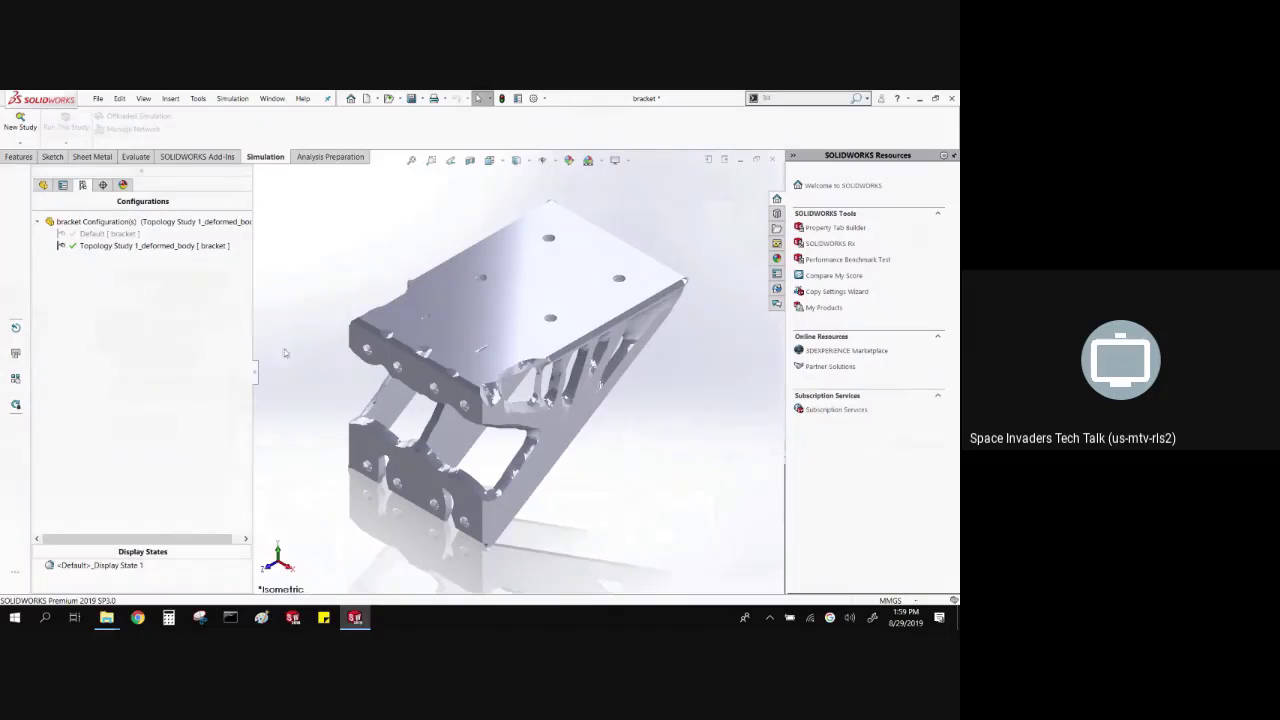
- Examine the optimized bracket's mounting face, side ribs and cutouts up close and from several angles
{"action": "middle_click_drag", "start_coordinate": [434, 434], "coordinate": [457, 351]}
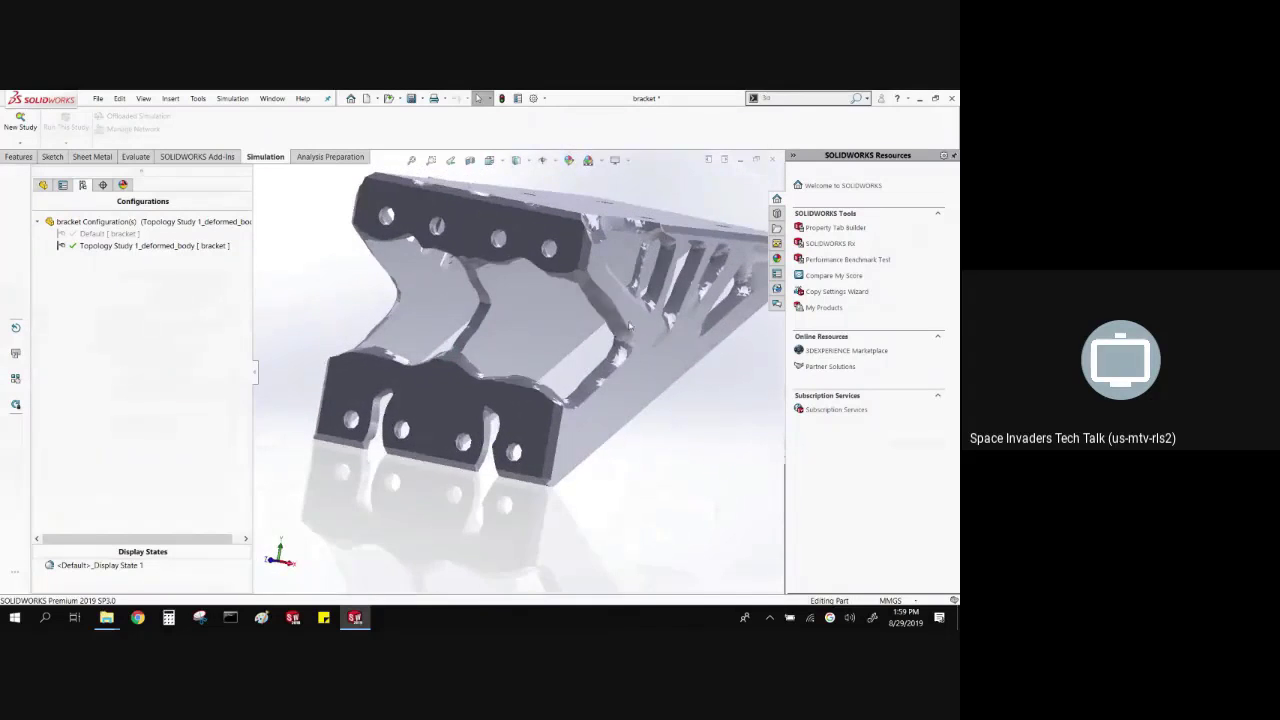
{"action": "scroll", "coordinate": [598, 447], "scroll_direction": "down", "scroll_amount": 5}
{"action": "scroll", "coordinate": [598, 447], "scroll_direction": "up", "scroll_amount": 8}
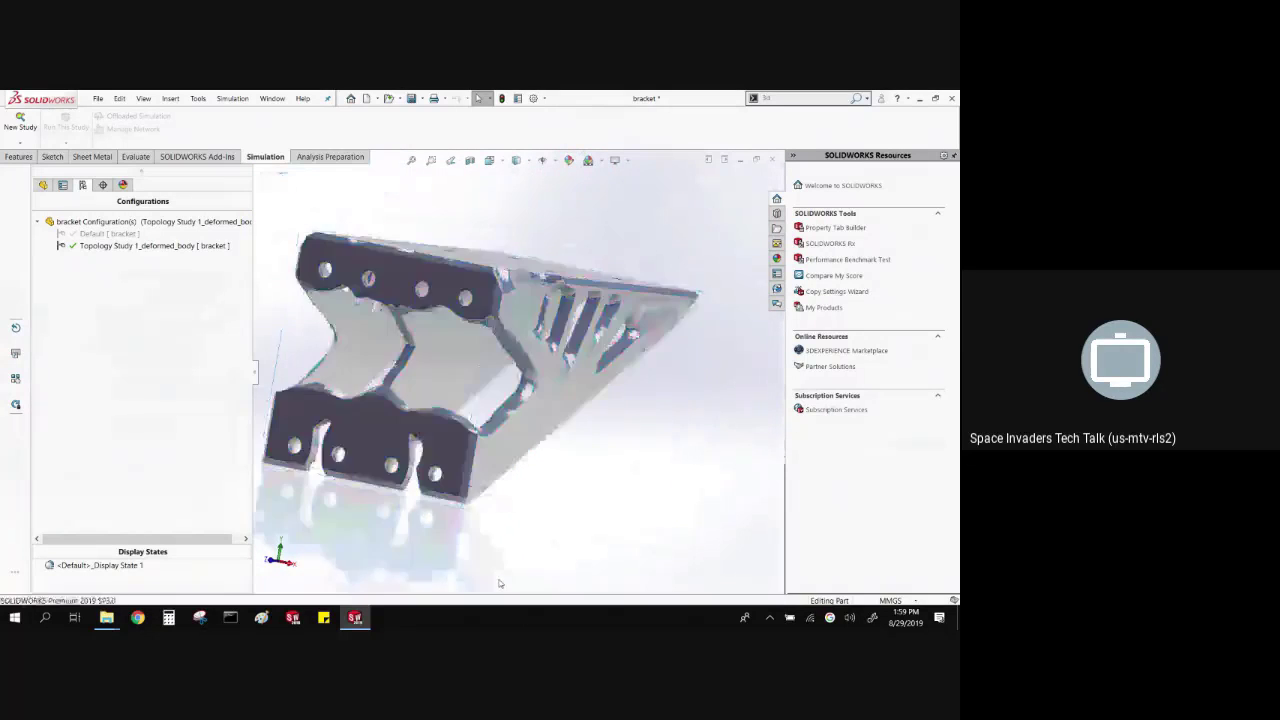
{"action": "mouse_move", "coordinate": [502, 580]}
{"action": "middle_mouse_down"}
{"action": "mouse_move", "coordinate": [549, 466]}
{"action": "mouse_move", "coordinate": [524, 296]}
{"action": "mouse_move", "coordinate": [428, 260]}
{"action": "middle_mouse_up"}
{"action": "scroll", "coordinate": [428, 260], "scroll_direction": "down", "scroll_amount": 5}
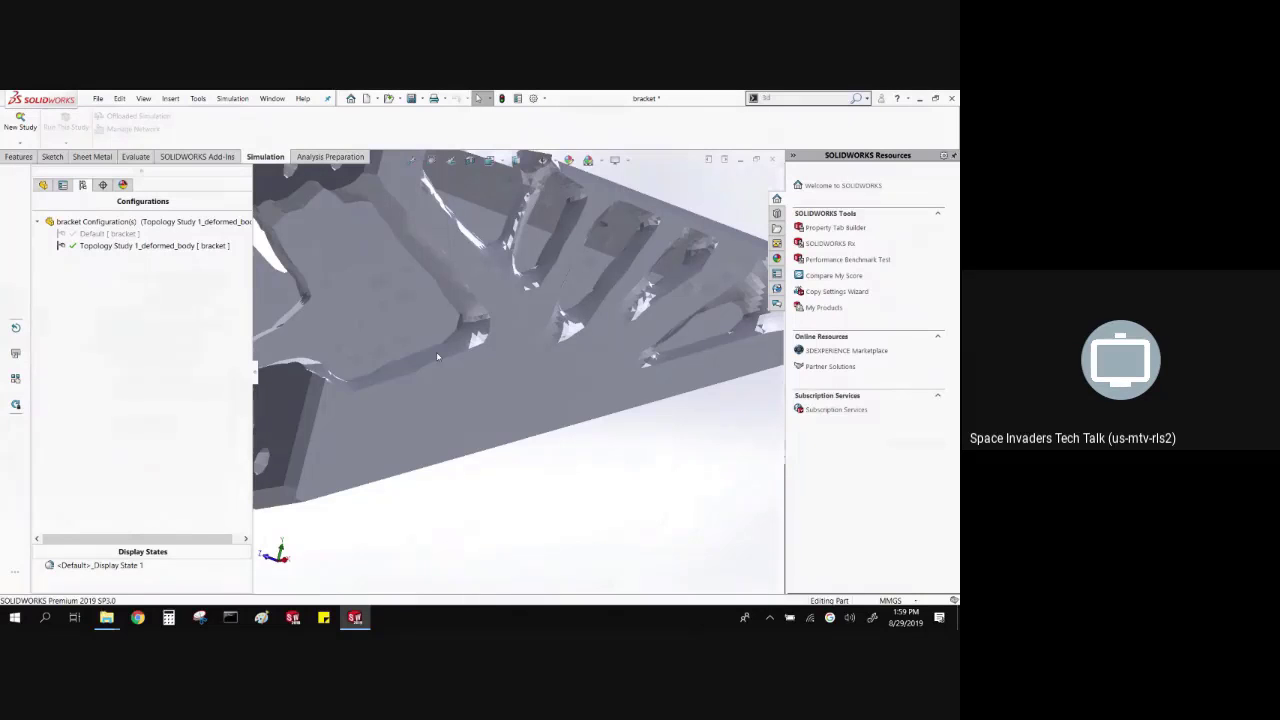
{"action": "key", "text": "f"}
{"action": "middle_click_drag", "start_coordinate": [424, 303], "coordinate": [359, 376]}
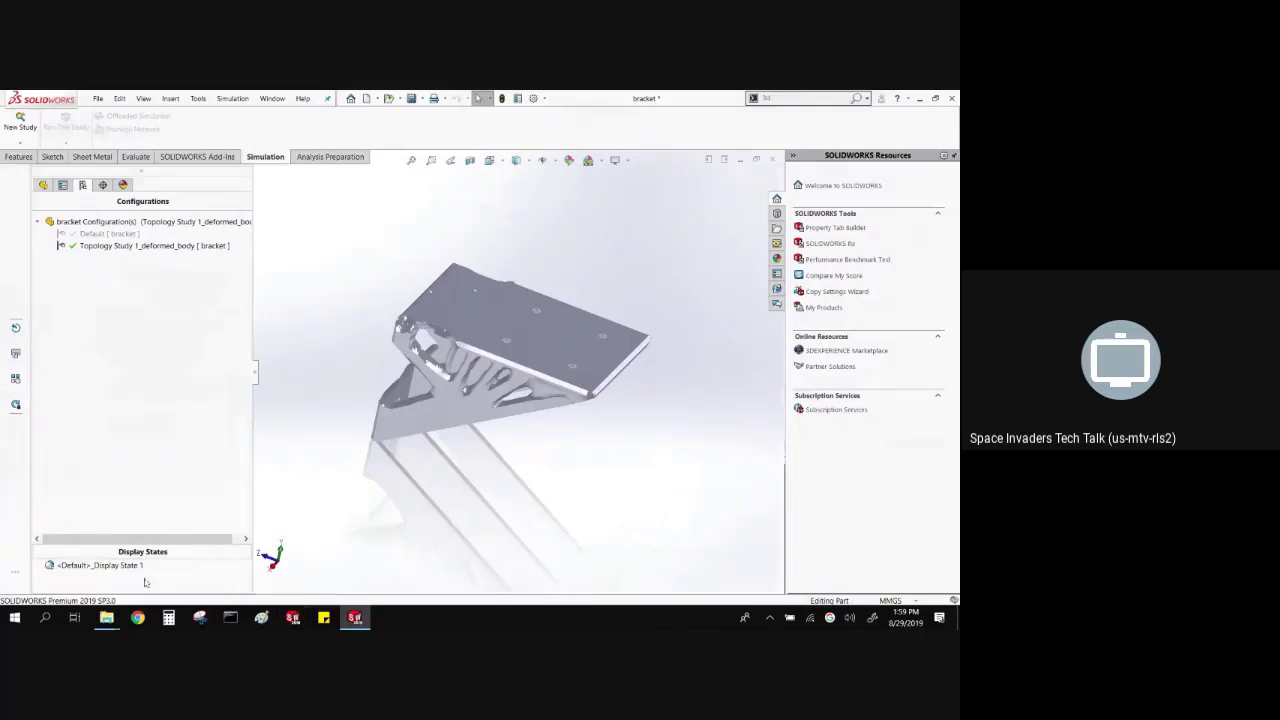
- Launch SOLIDWORKS Treehouse 2019 from the SOLIDWORKS Tools 2019 programs
{"action": "left_click", "coordinate": [15, 617]}
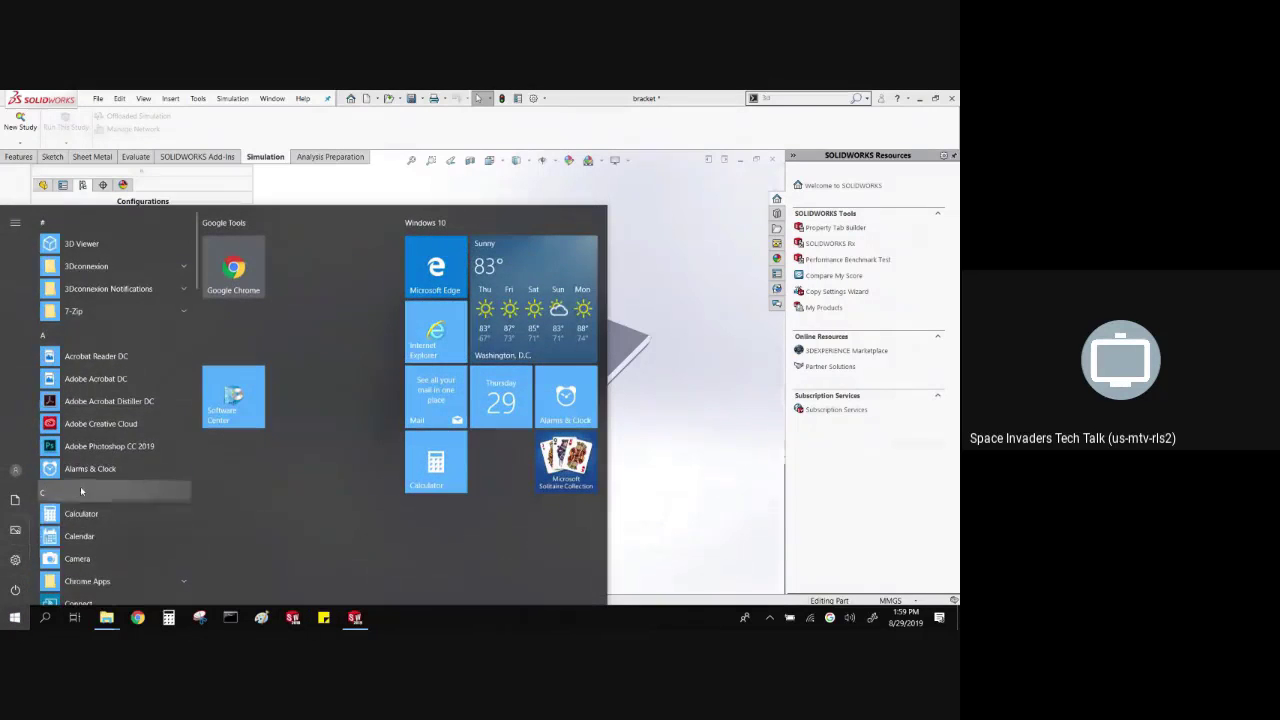
{"action": "scroll", "coordinate": [77, 491], "scroll_direction": "down", "scroll_amount": 10}
{"action": "scroll", "coordinate": [77, 491], "scroll_direction": "down", "scroll_amount": 5}
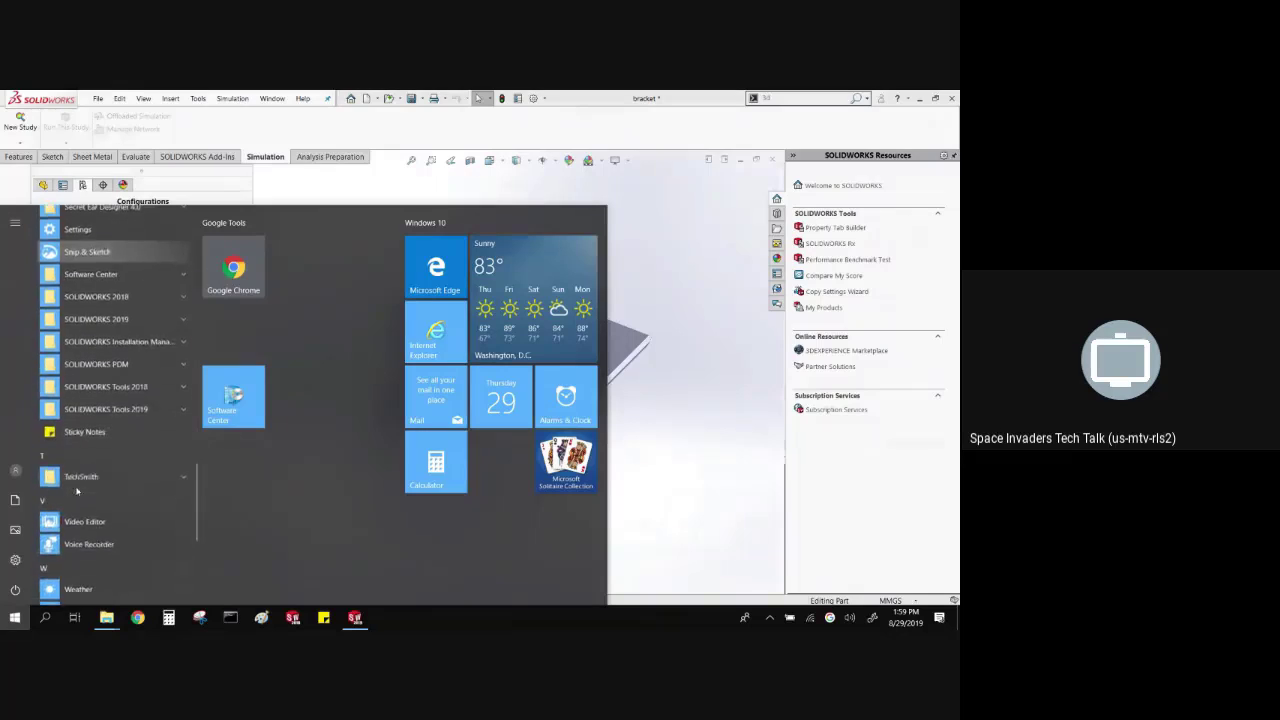
{"action": "scroll", "coordinate": [120, 418], "scroll_direction": "down", "scroll_amount": 1}
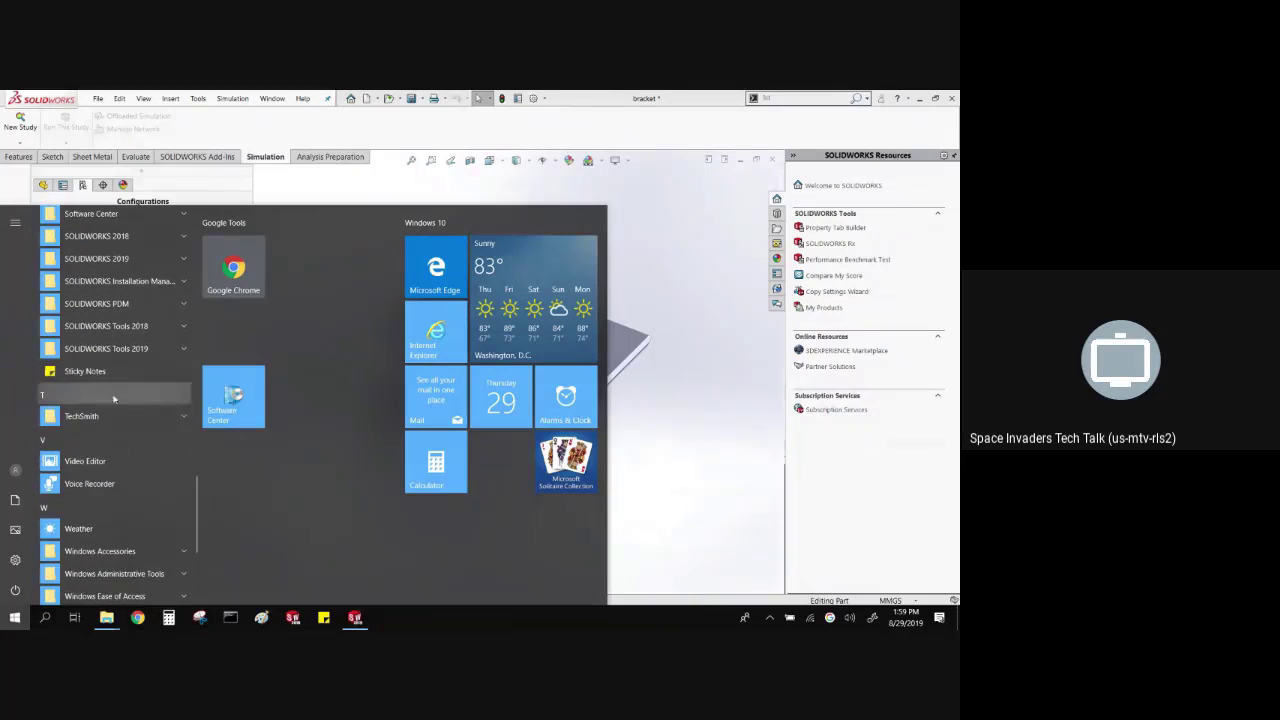
{"action": "left_click", "coordinate": [118, 396]}
{"action": "scroll", "coordinate": [142, 540], "scroll_direction": "down", "scroll_amount": 2}
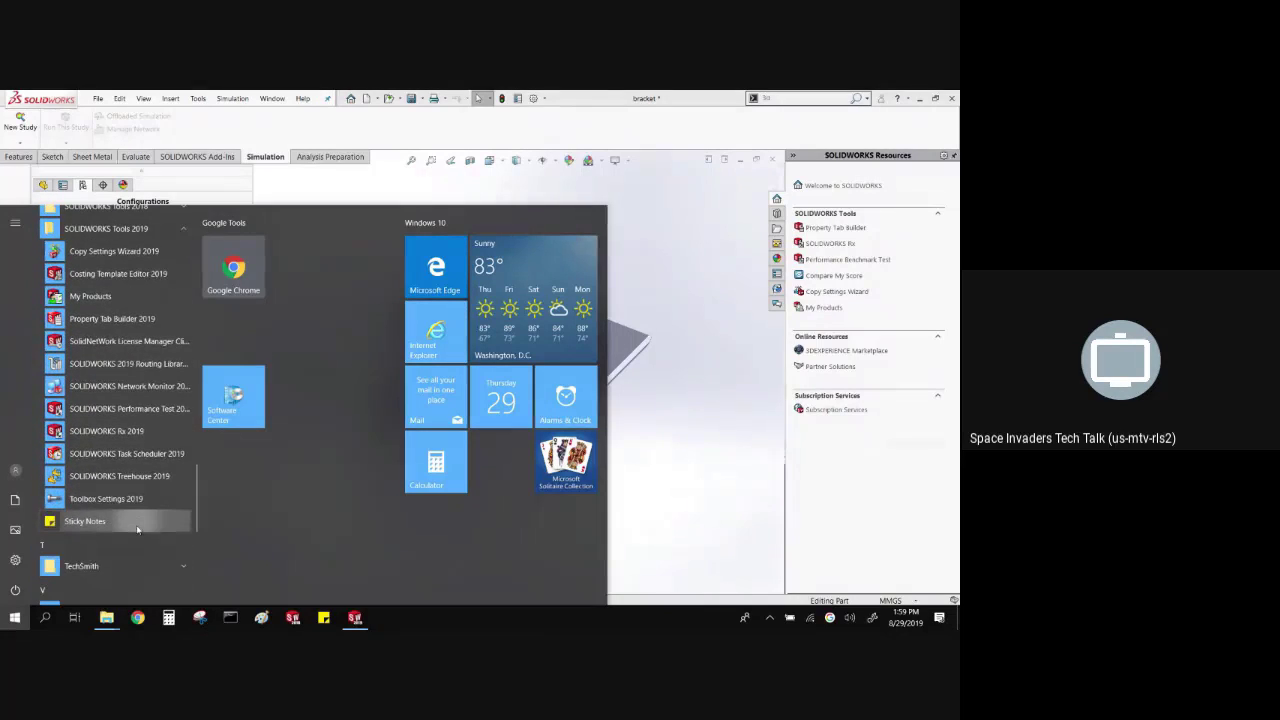
{"action": "left_click", "coordinate": [120, 477]}
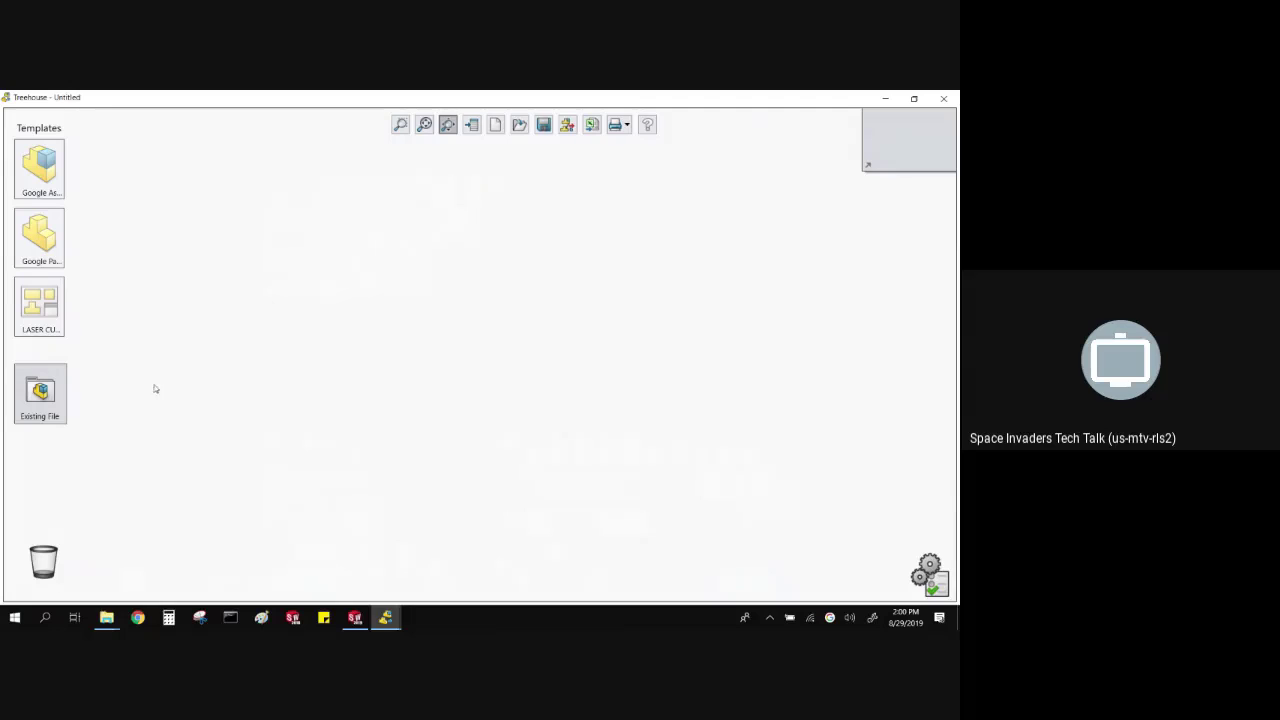
- Try to import the existing 1600 2 HEAD-2H assembly from the label machine folder in Downloads into the Treehouse workspace
{"action": "left_click", "coordinate": [48, 394]}
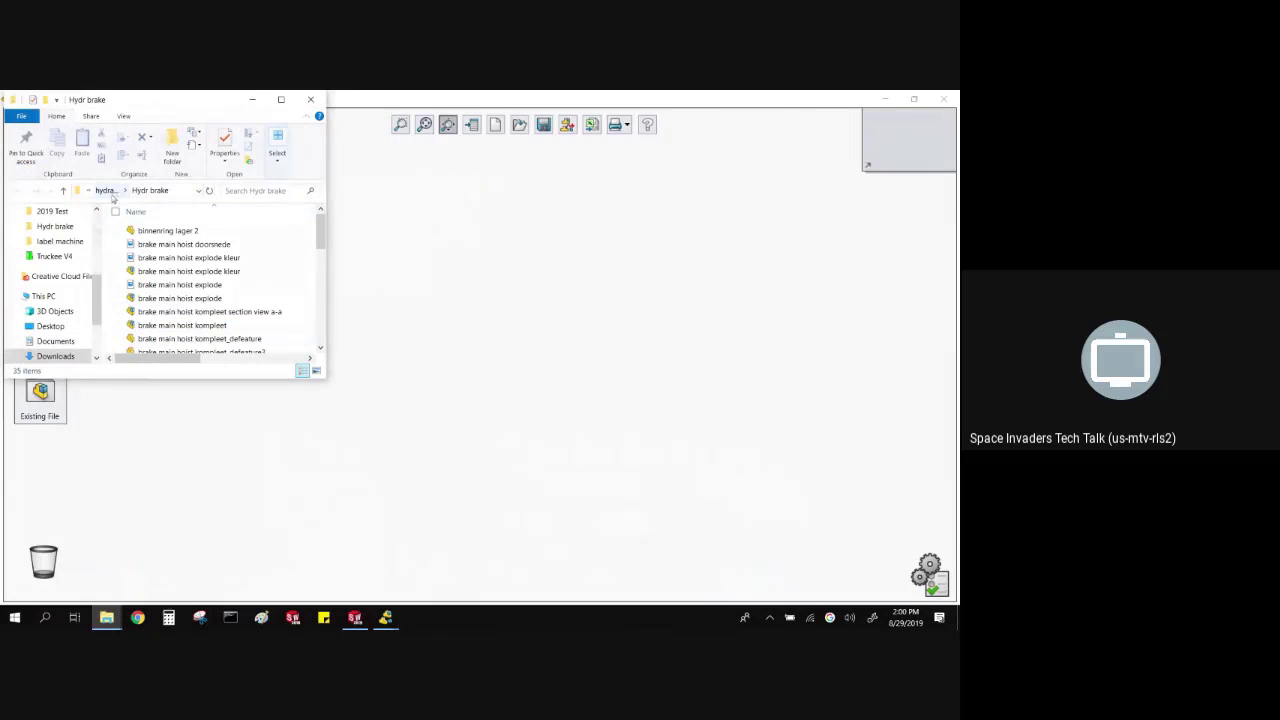
{"action": "left_click", "coordinate": [63, 191]}
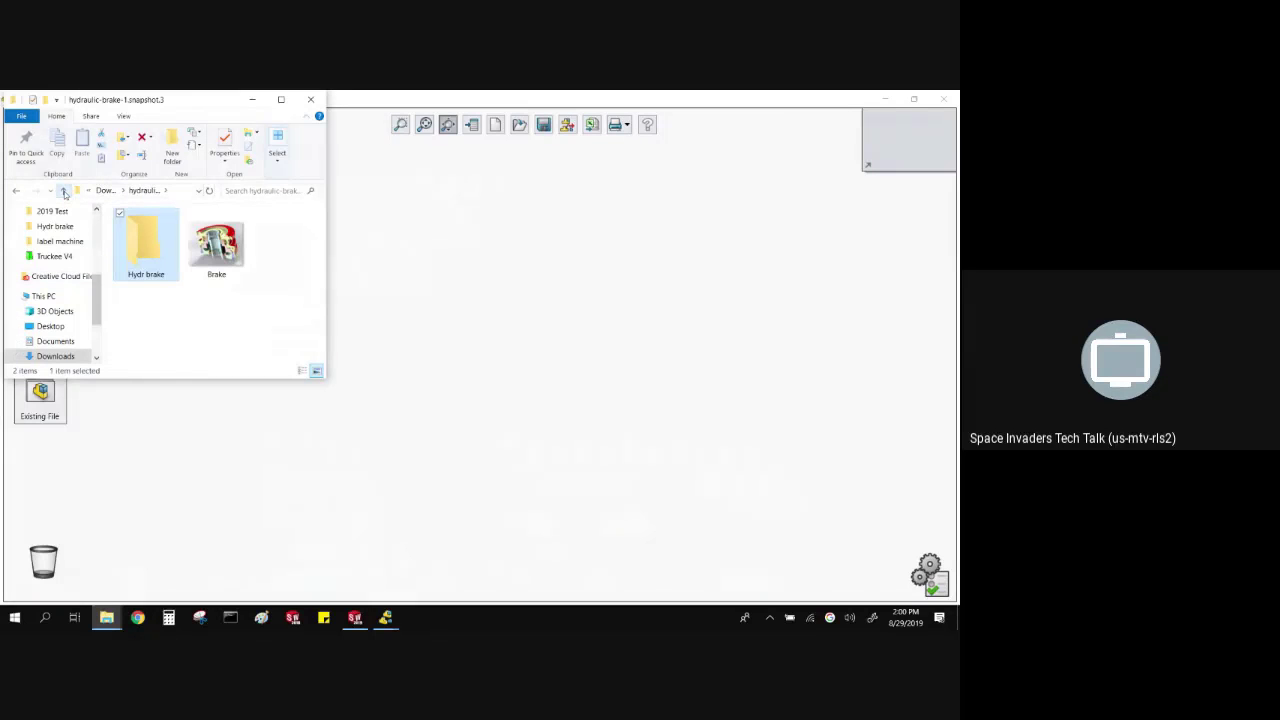
{"action": "left_click", "coordinate": [64, 192]}
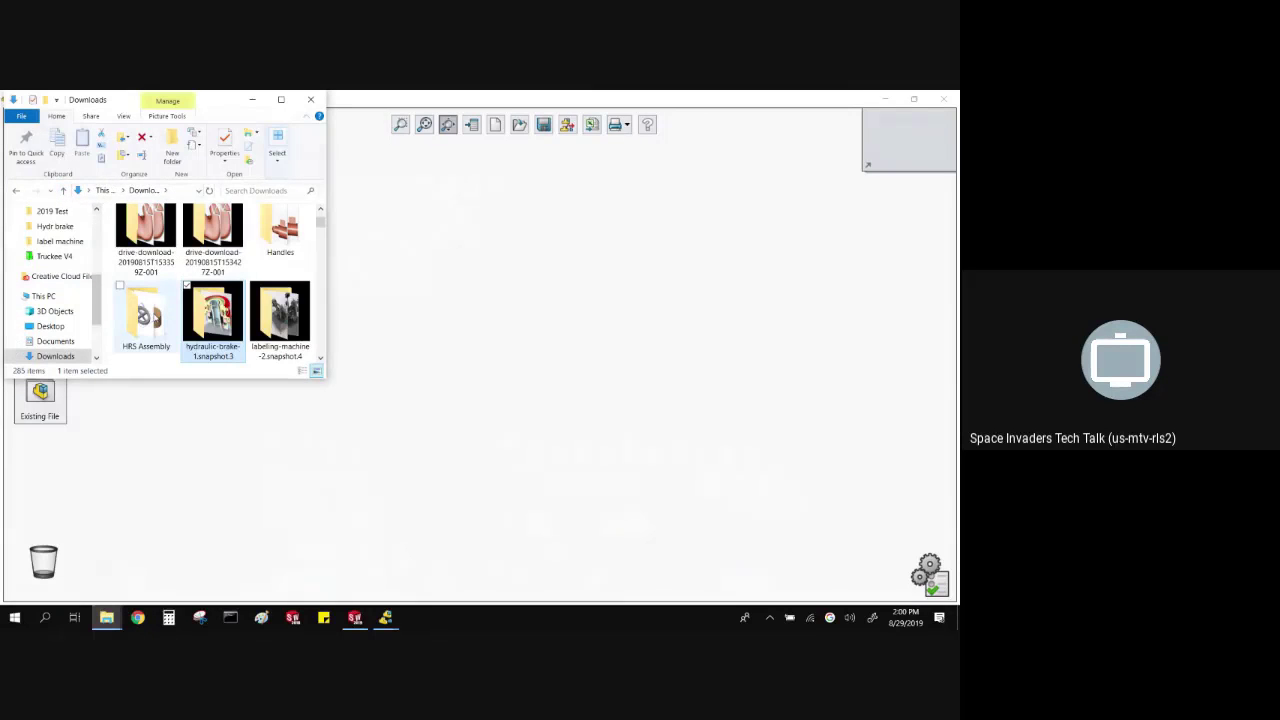
{"action": "scroll", "coordinate": [233, 287], "scroll_direction": "down", "scroll_amount": 1}
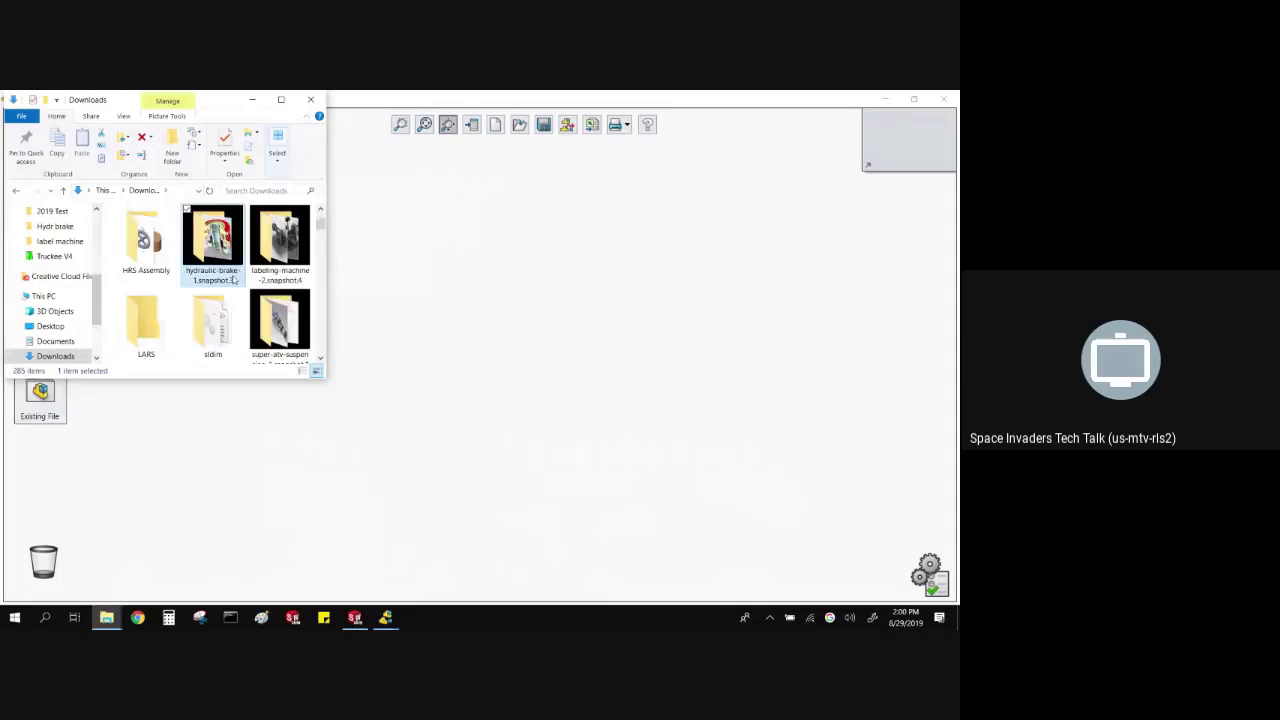
{"action": "scroll", "coordinate": [250, 290], "scroll_direction": "down", "scroll_amount": 2}
{"action": "left_click", "coordinate": [266, 313]}
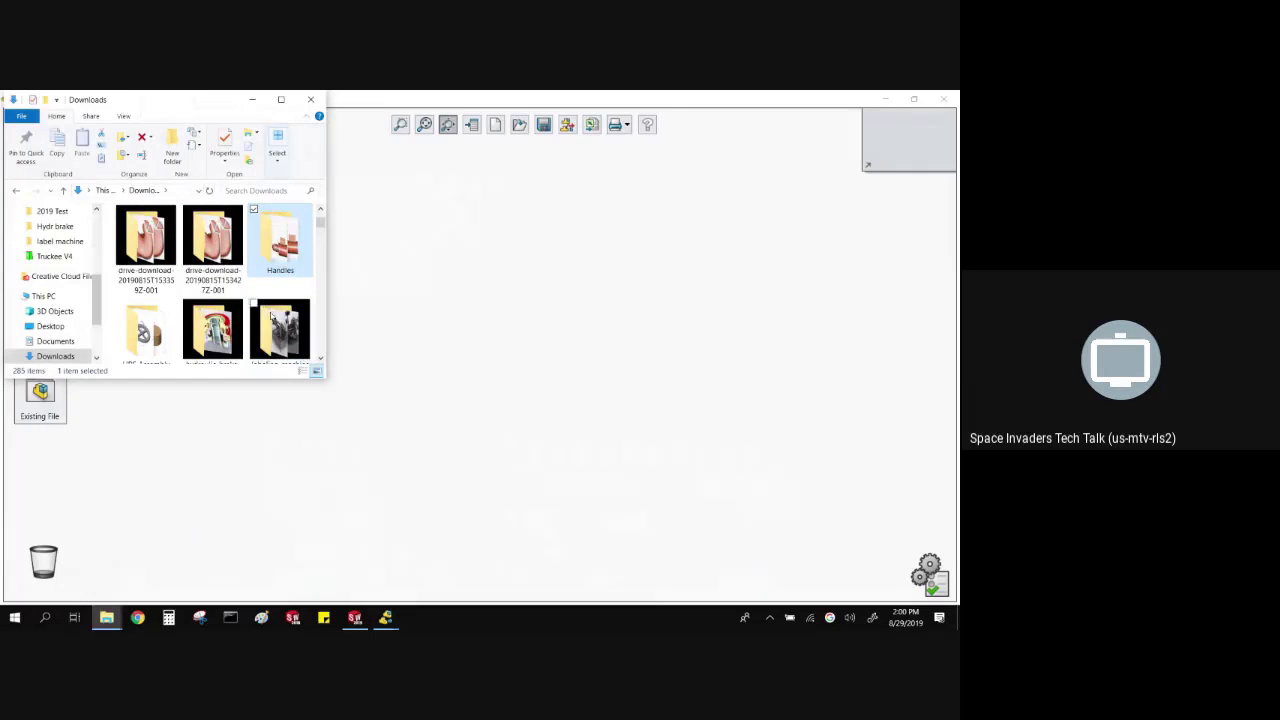
{"action": "scroll", "coordinate": [266, 313], "scroll_direction": "up", "scroll_amount": 2}
{"action": "double_click", "coordinate": [280, 228]}
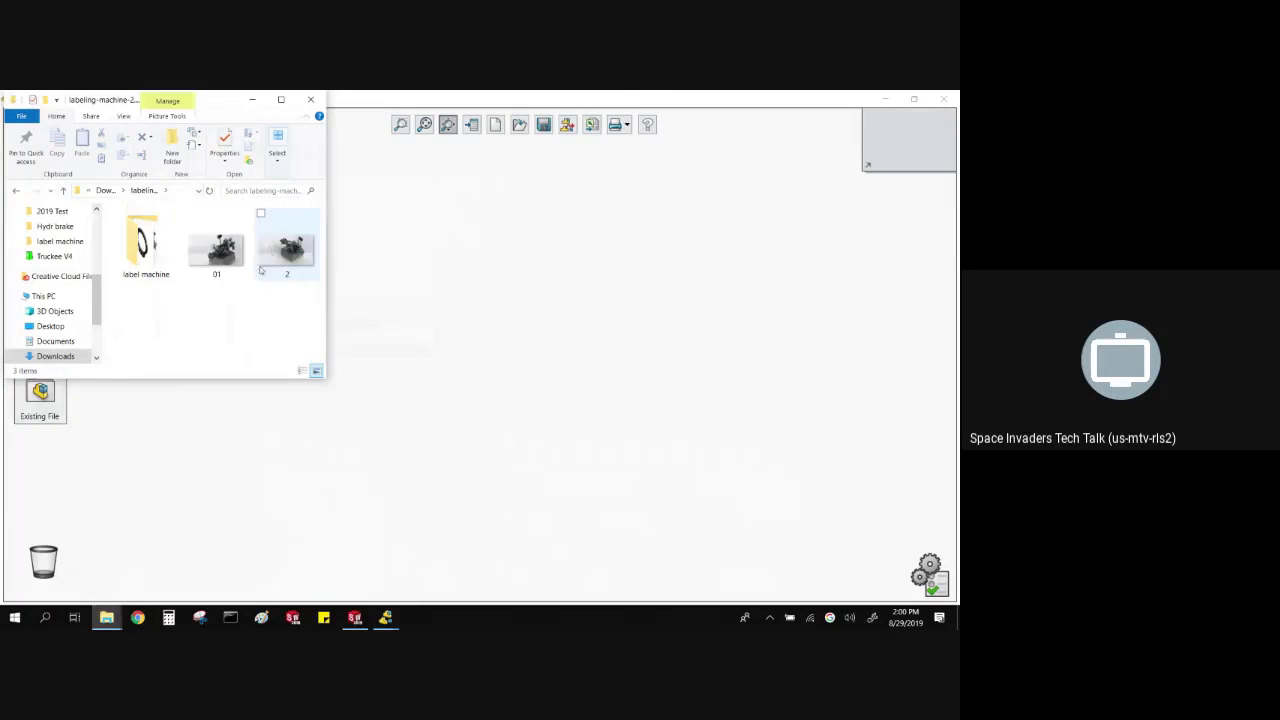
{"action": "double_click", "coordinate": [157, 264]}
{"action": "scroll", "coordinate": [174, 291], "scroll_direction": "down", "scroll_amount": 2}
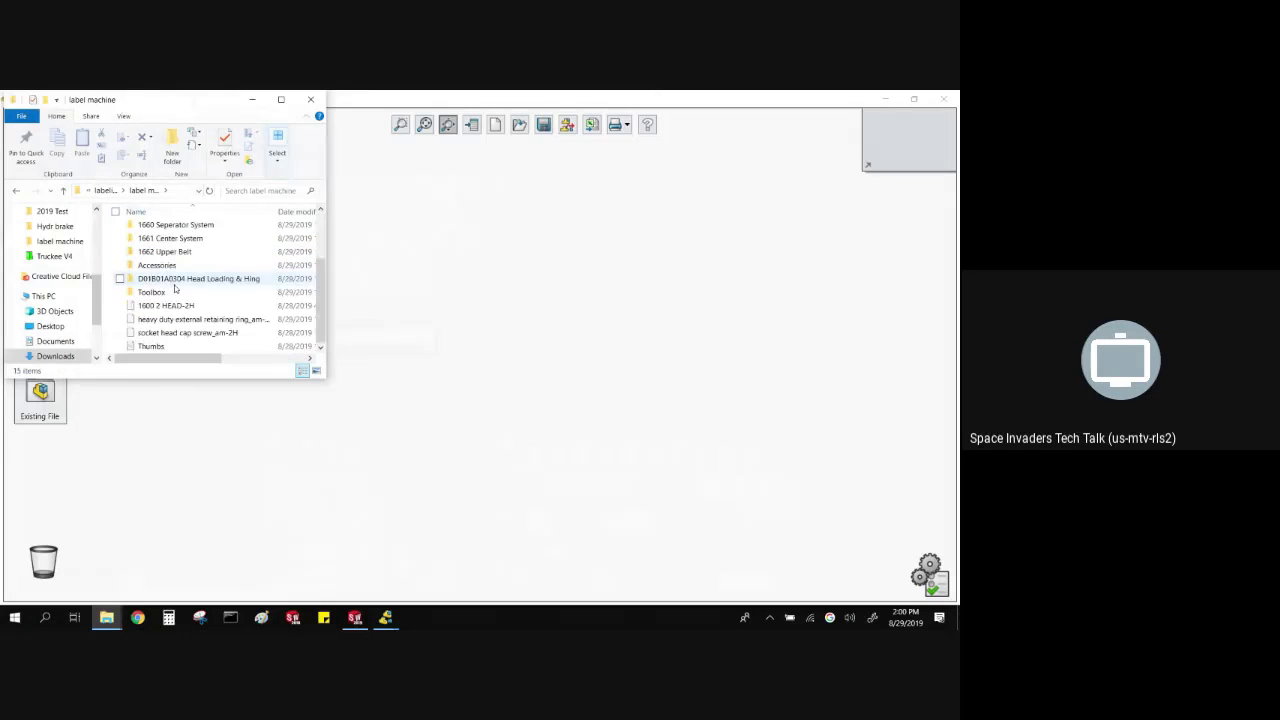
{"action": "left_click_drag", "start_coordinate": [168, 305], "coordinate": [480, 309]}
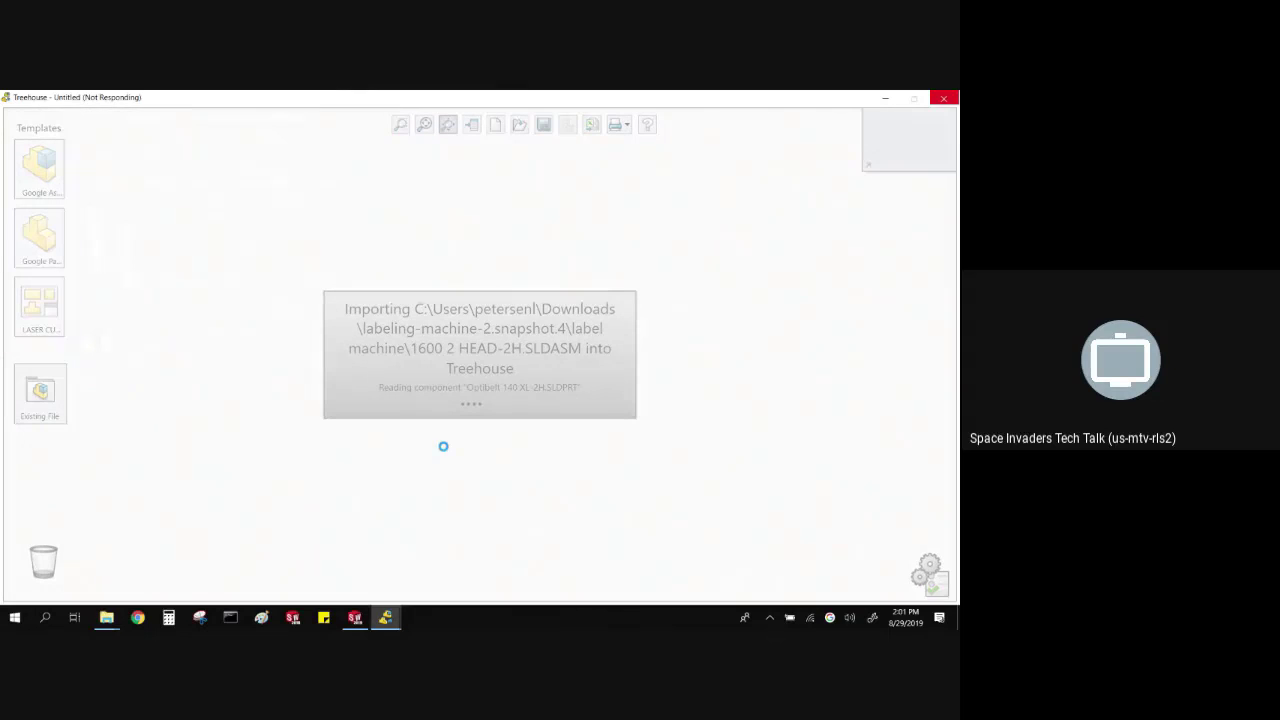
- Switch to the other Treehouse window and import the existing brake main hoist kompleet assembly from the Hydr brake folder
{"action": "mouse_move", "coordinate": [384, 619]}
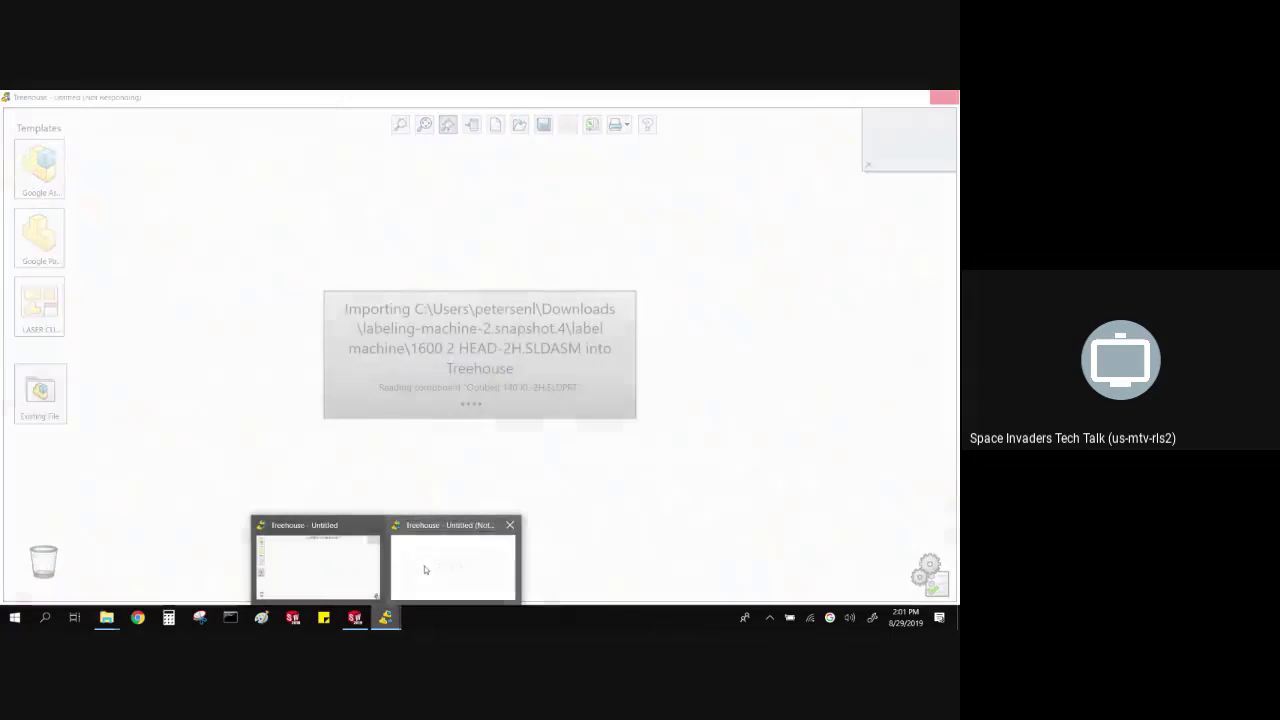
{"action": "left_click", "coordinate": [331, 564]}
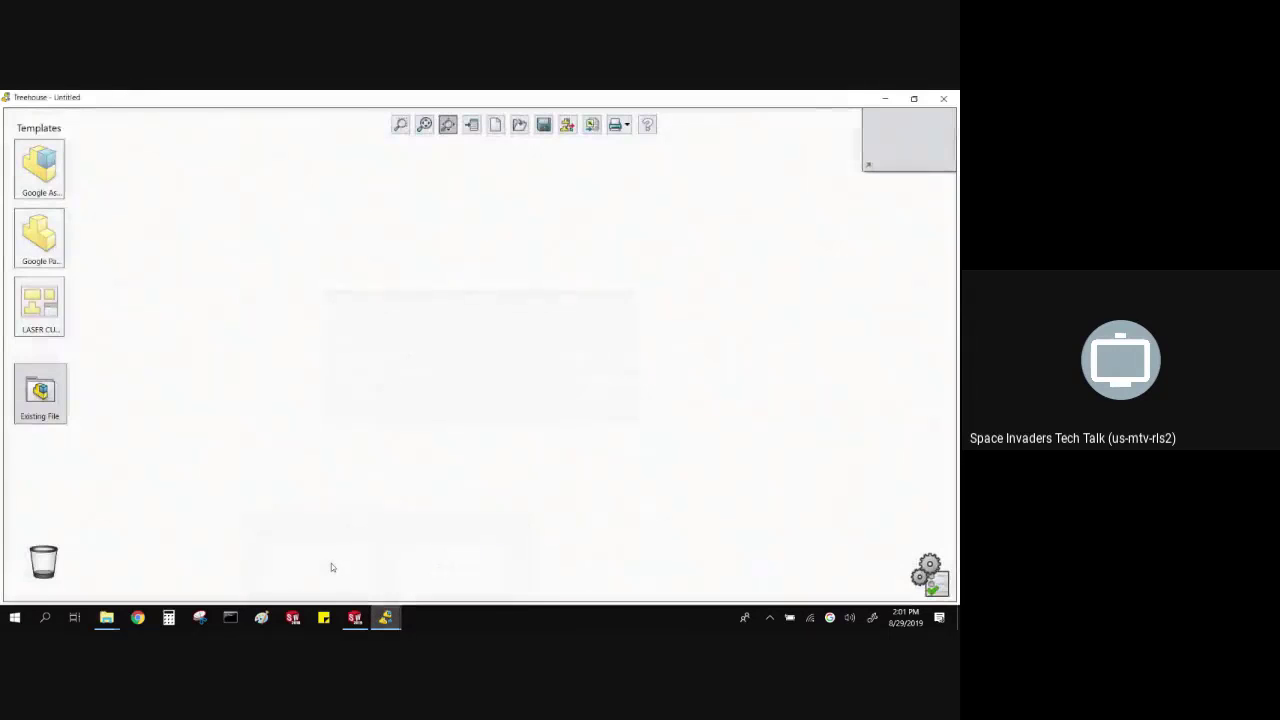
{"action": "left_click", "coordinate": [36, 408]}
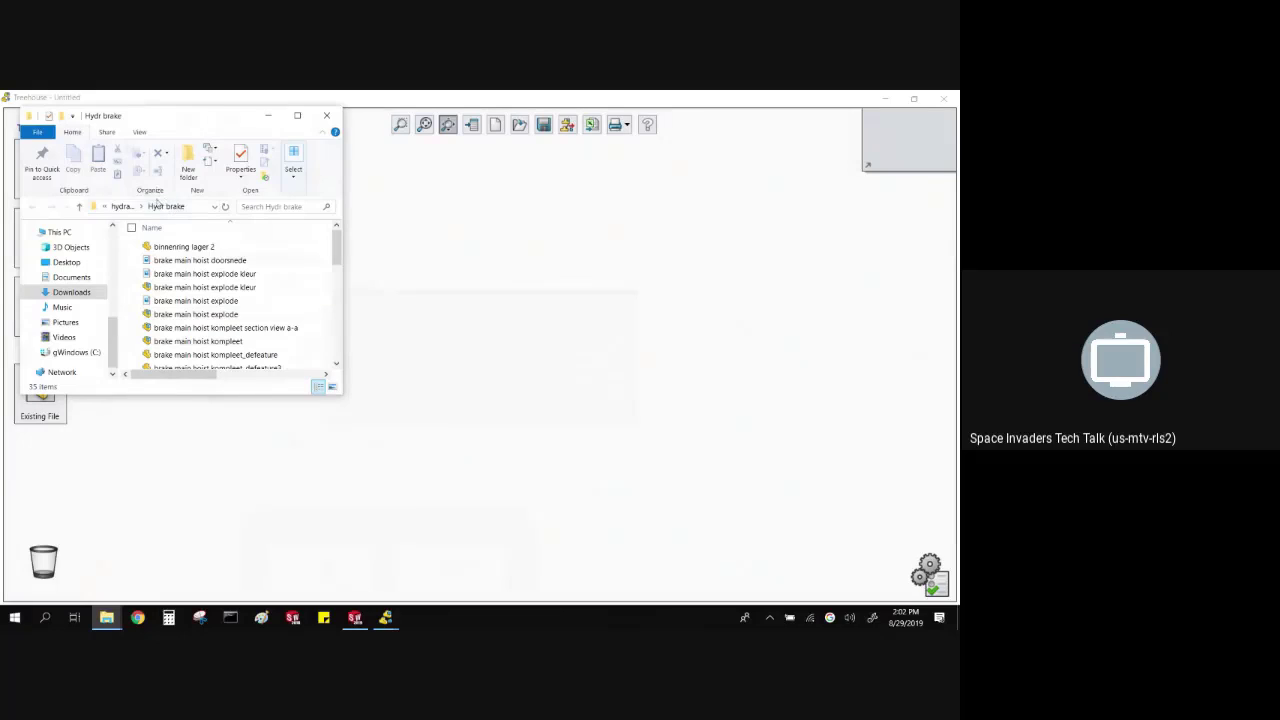
{"action": "left_click", "coordinate": [79, 207]}
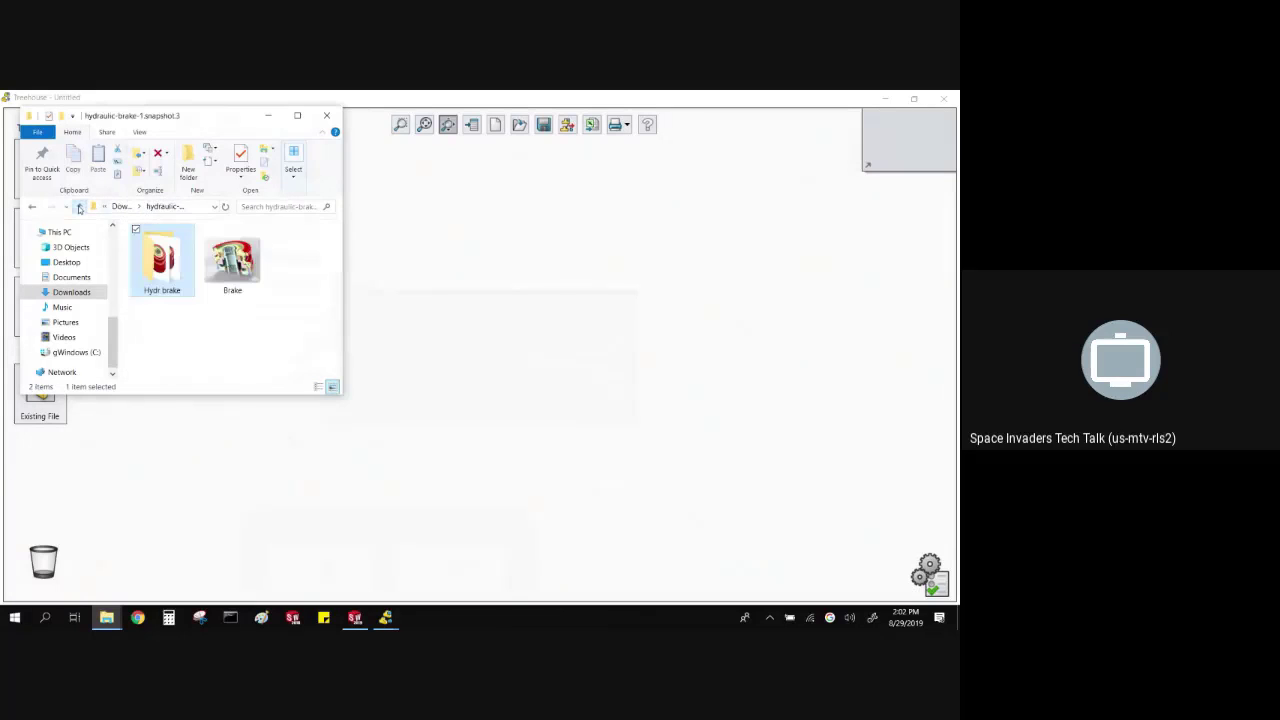
{"action": "double_click", "coordinate": [167, 285]}
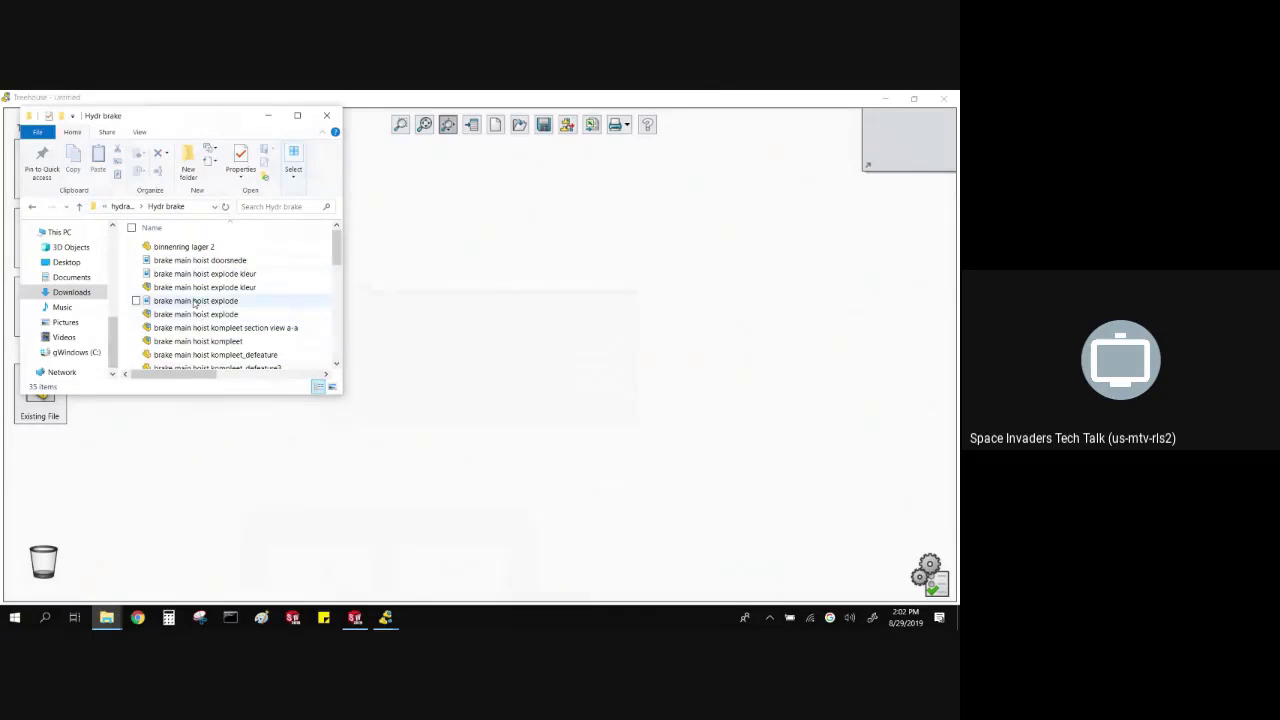
{"action": "left_click_drag", "start_coordinate": [205, 341], "coordinate": [533, 328]}
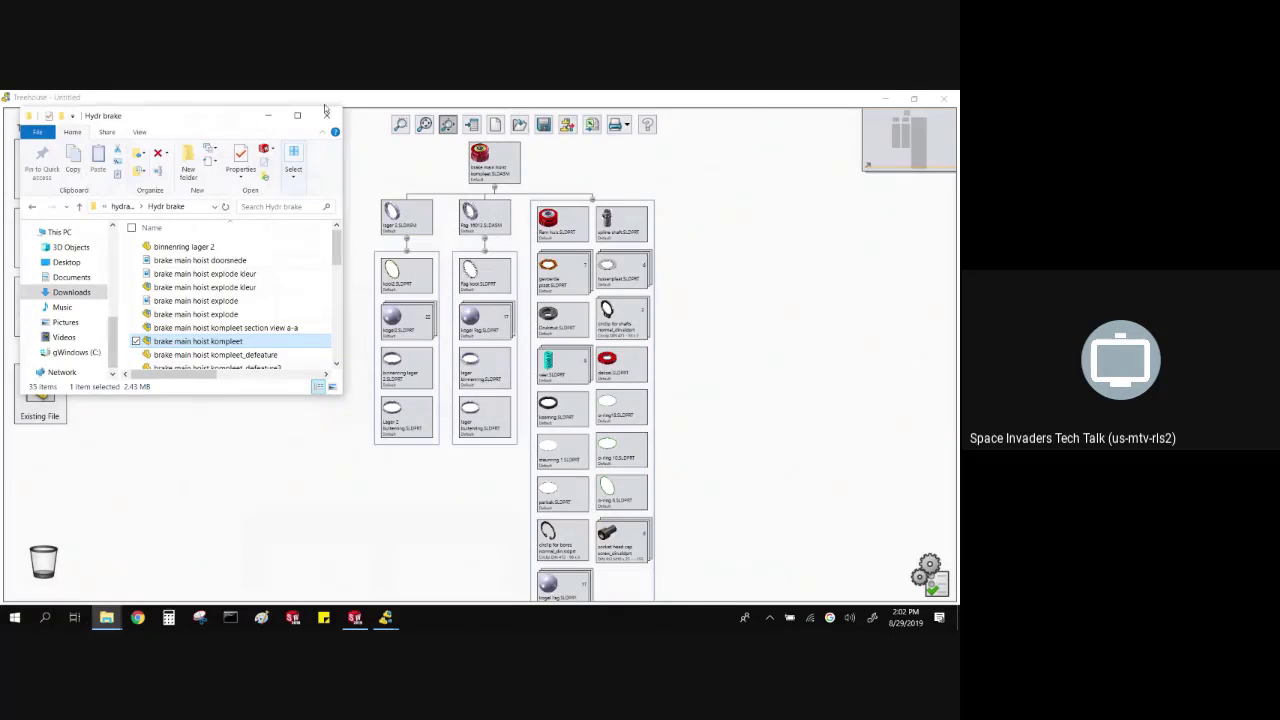
{"action": "left_click", "coordinate": [328, 118]}
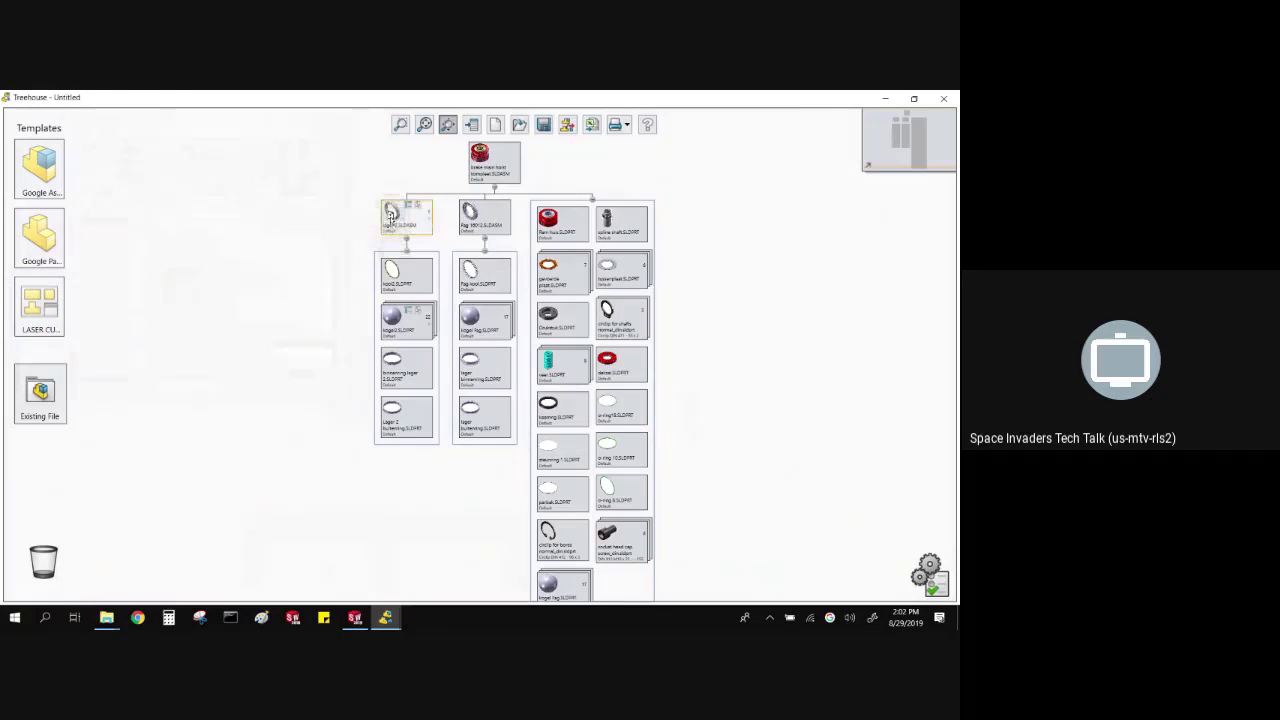
- Add template documents to the tree: a laser-cut drawing for lager 2, and a Google assembly under the brake assembly containing a Google part
{"action": "left_click_drag", "start_coordinate": [391, 213], "coordinate": [393, 211]}
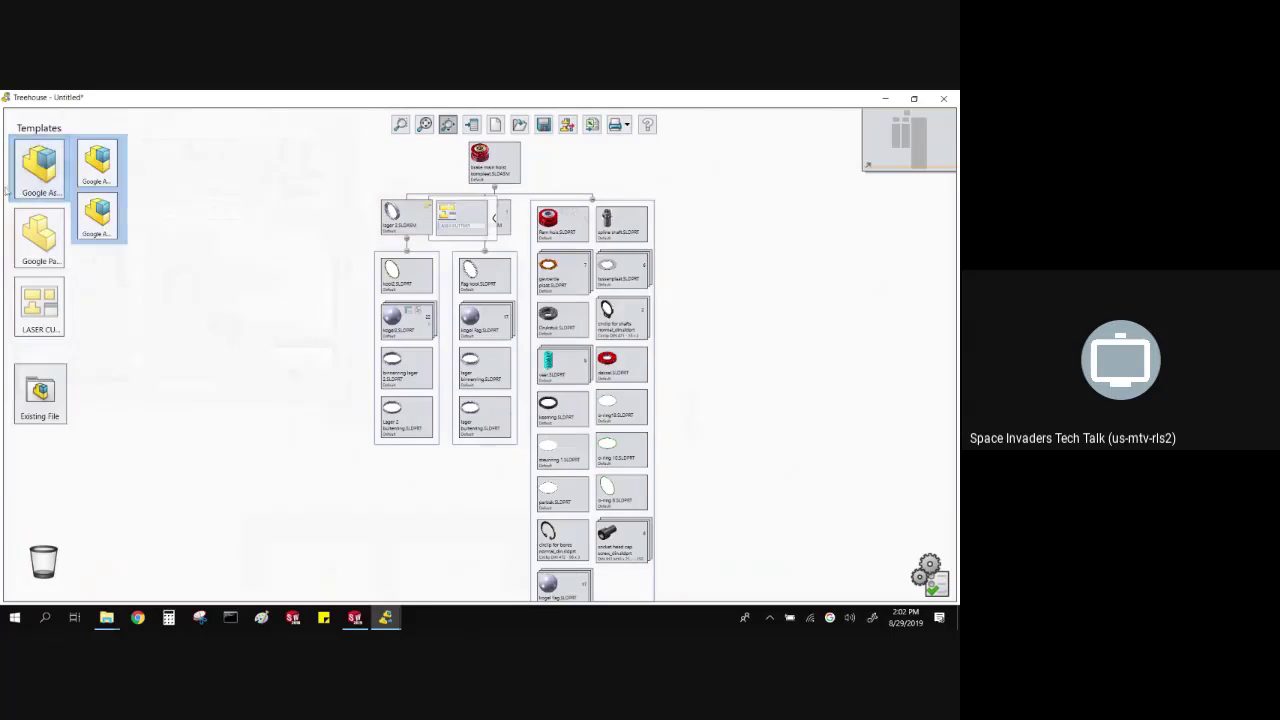
{"action": "left_click_drag", "start_coordinate": [97, 212], "coordinate": [494, 178]}
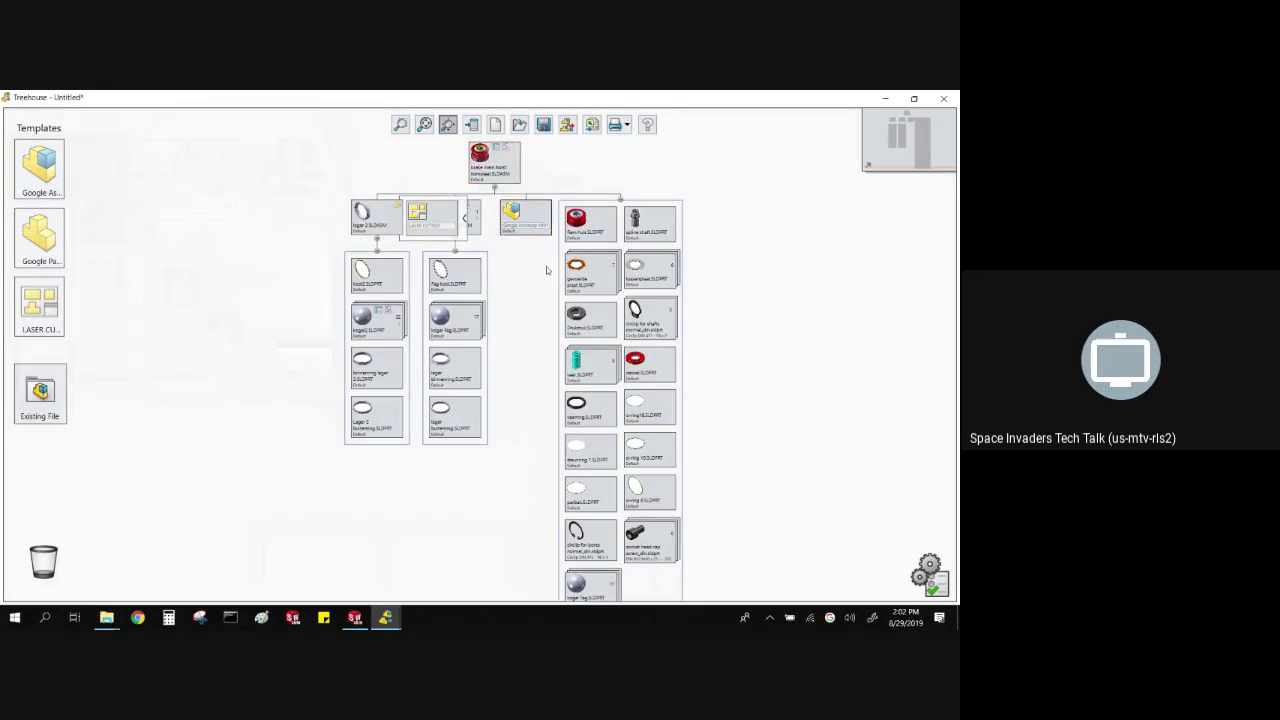
{"action": "mouse_move", "coordinate": [40, 235]}
{"action": "left_click_drag", "start_coordinate": [97, 210], "coordinate": [525, 218]}
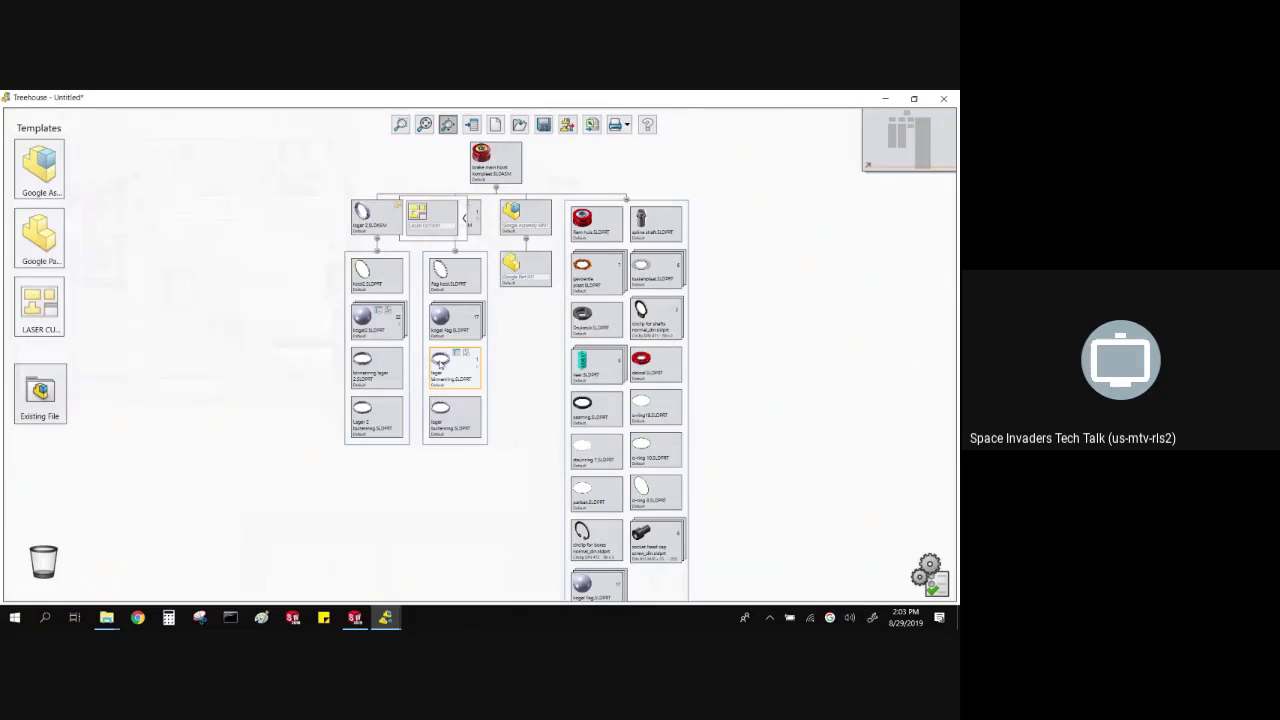
- Review the summary, custom and configuration-specific properties of the kooi2 part, then close them without changes
{"action": "right_click", "coordinate": [395, 281]}
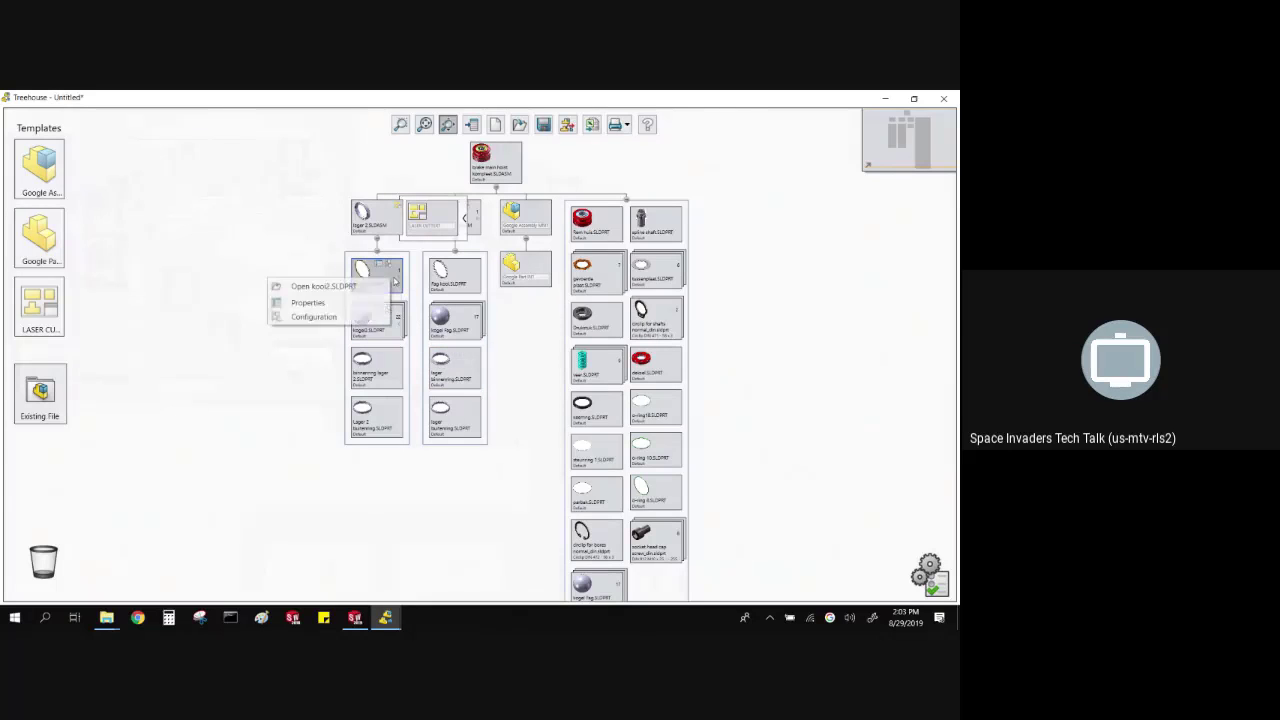
{"action": "left_click", "coordinate": [346, 303]}
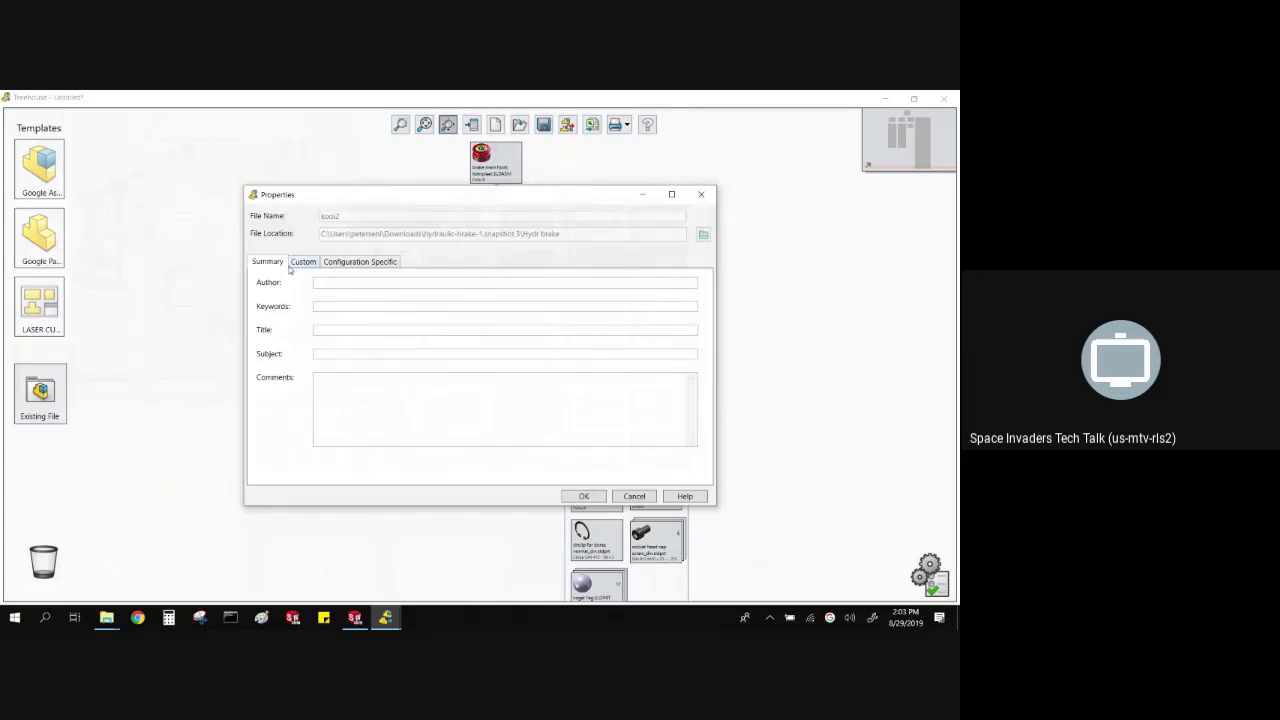
{"action": "left_click", "coordinate": [292, 265]}
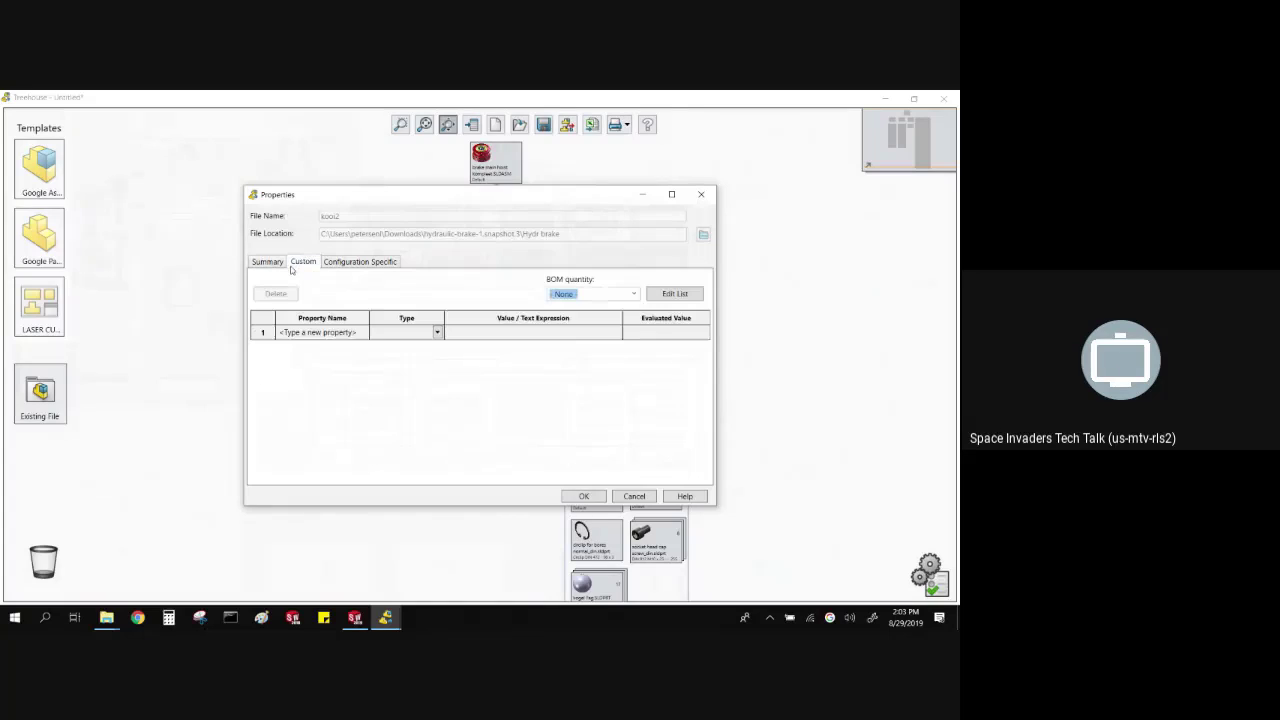
{"action": "left_click", "coordinate": [341, 333]}
{"action": "left_click", "coordinate": [337, 263]}
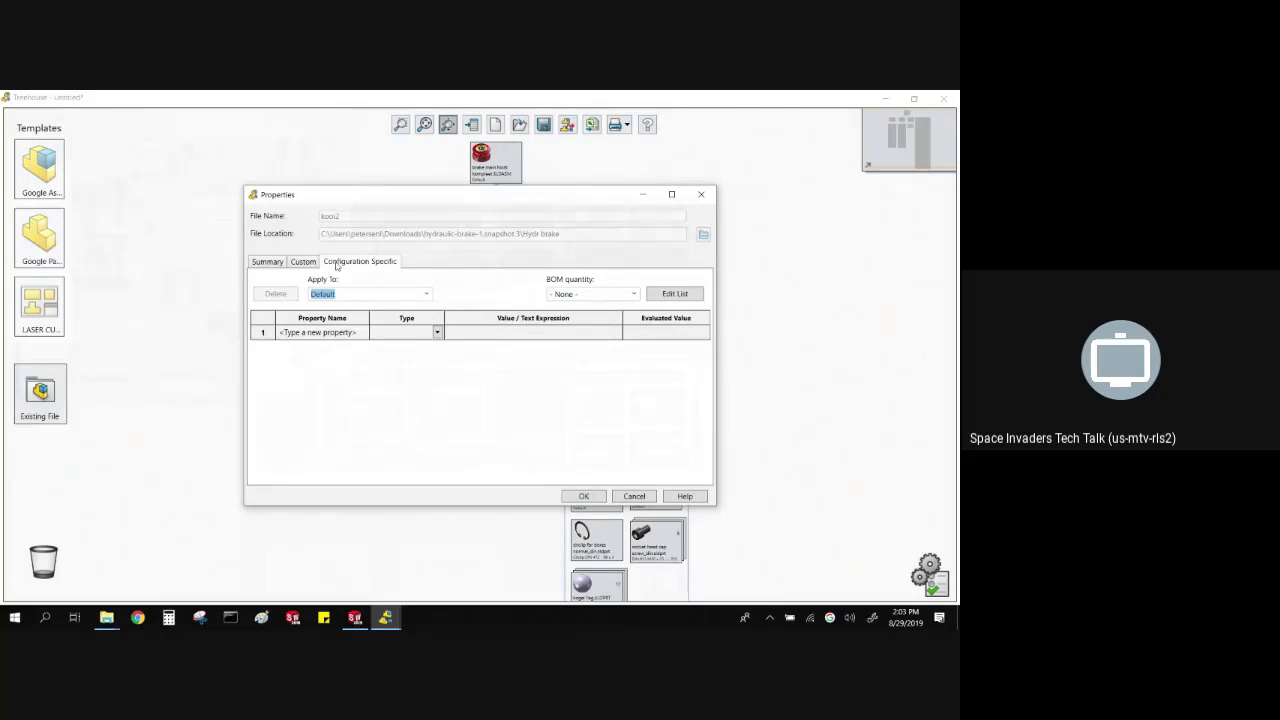
{"action": "left_click", "coordinate": [701, 194]}
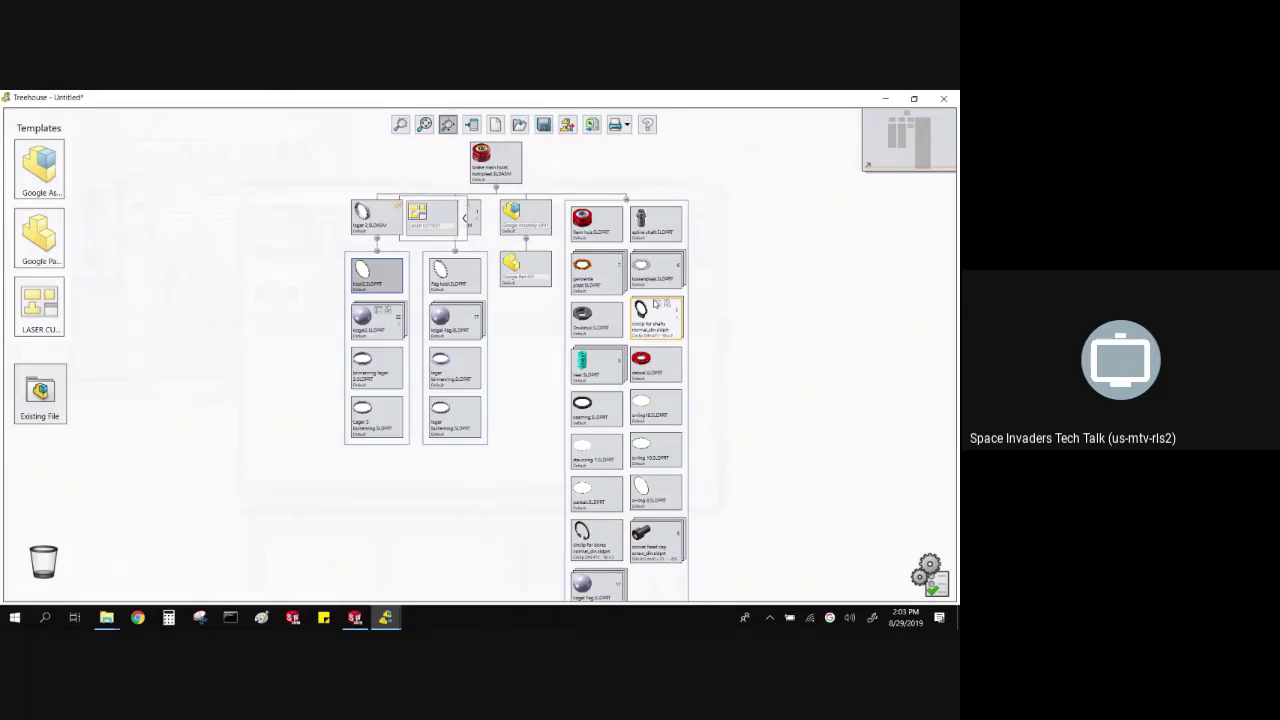
- Show where SOLIDWORKS Treehouse 2019 is listed among the SOLIDWORKS Tools 2019 programs, then return to the brake structure
{"action": "left_click", "coordinate": [15, 617]}
{"action": "scroll", "coordinate": [114, 487], "scroll_direction": "down", "scroll_amount": 10}
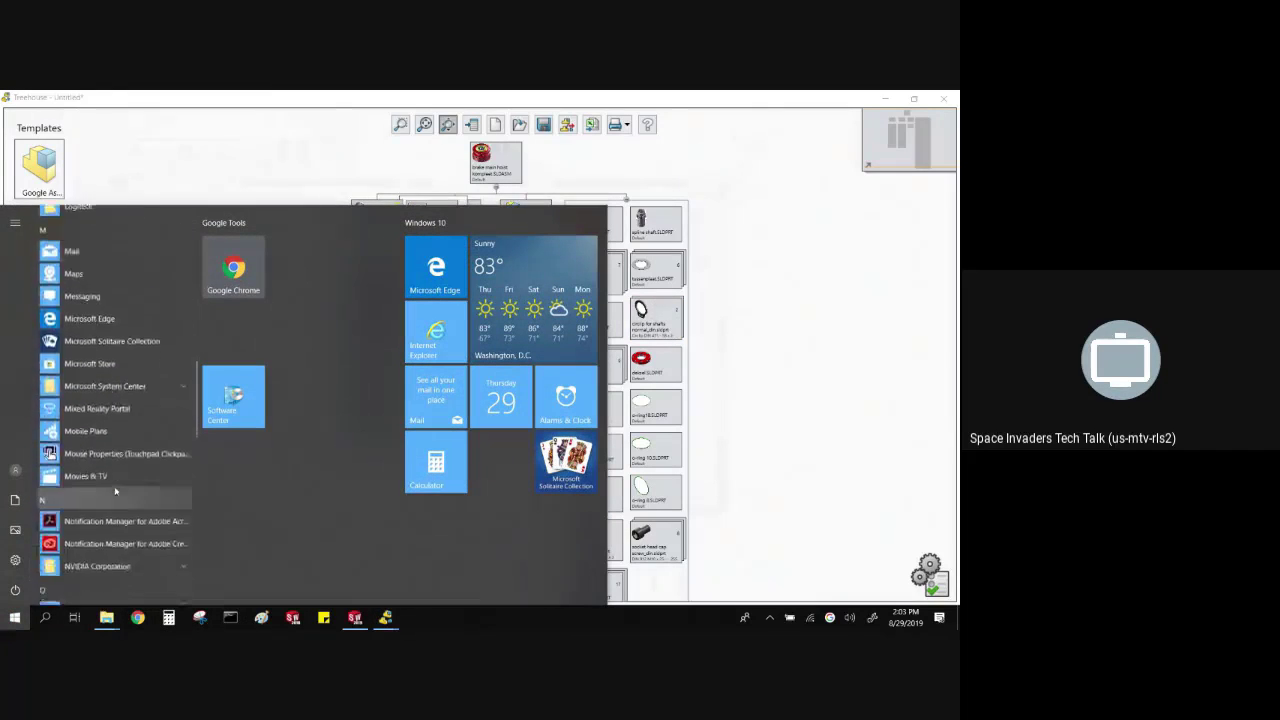
{"action": "scroll", "coordinate": [114, 487], "scroll_direction": "down", "scroll_amount": 5}
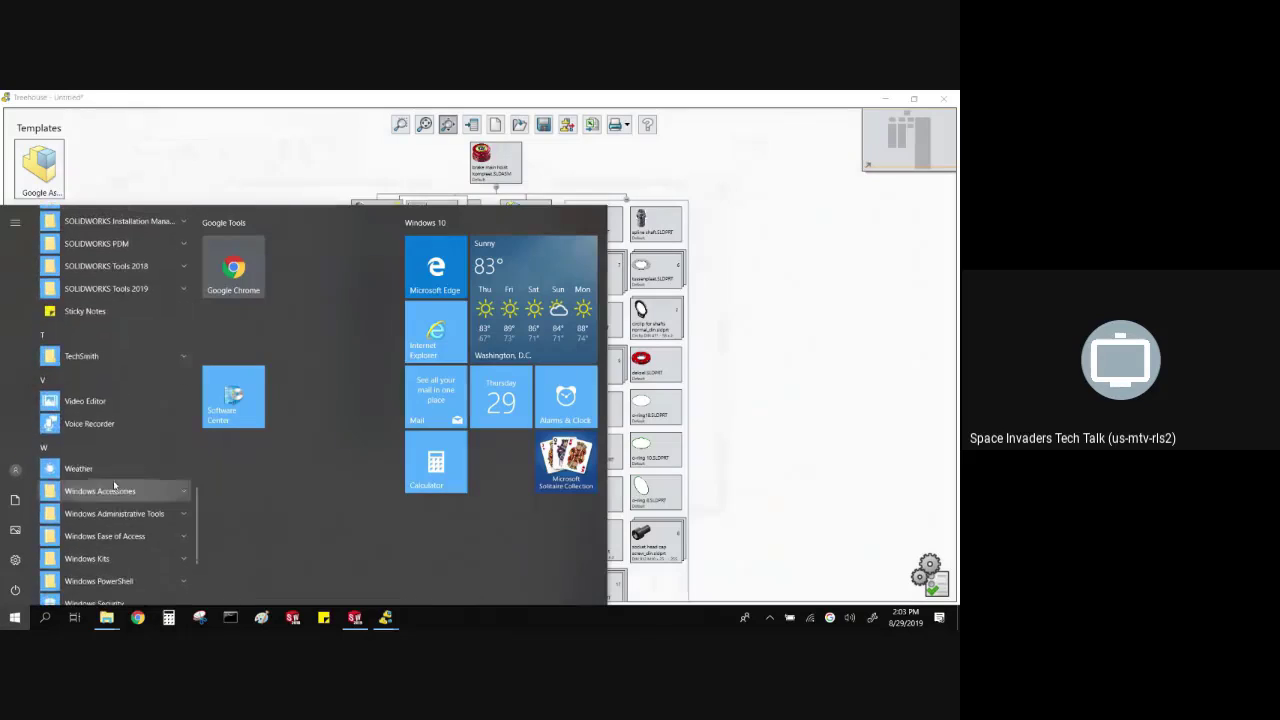
{"action": "left_click", "coordinate": [117, 287]}
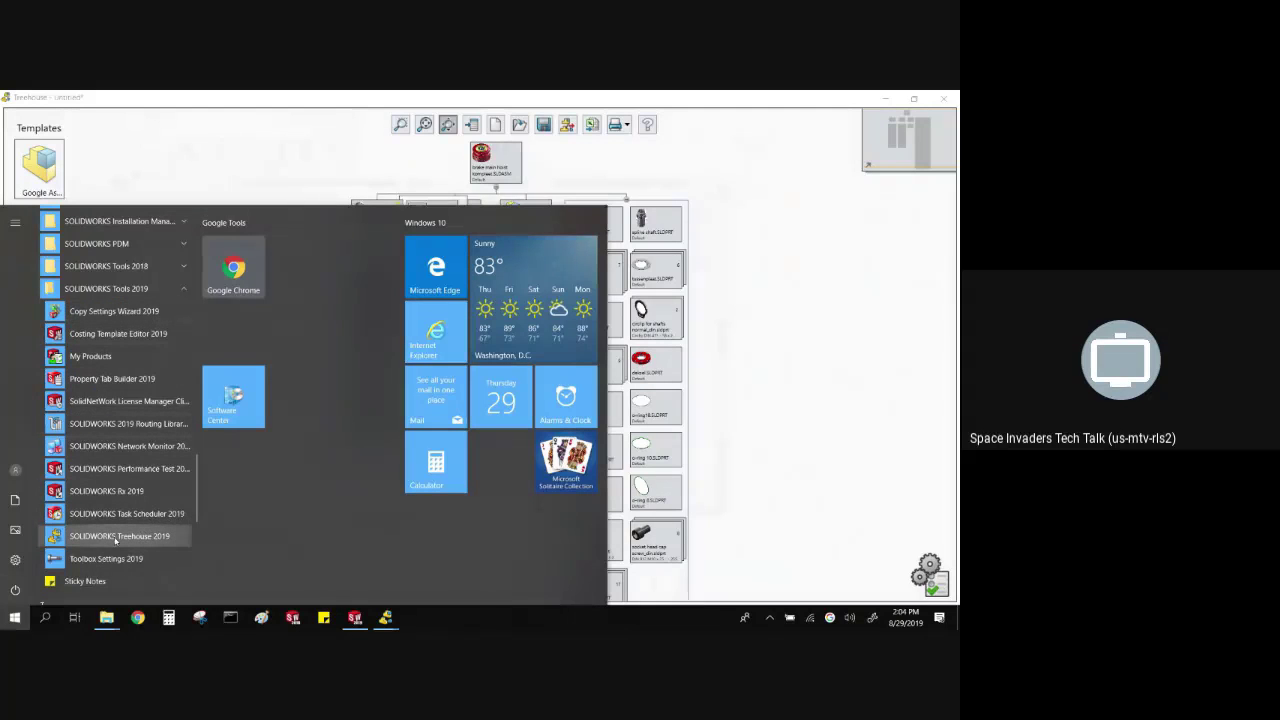
{"action": "left_click", "coordinate": [746, 185]}
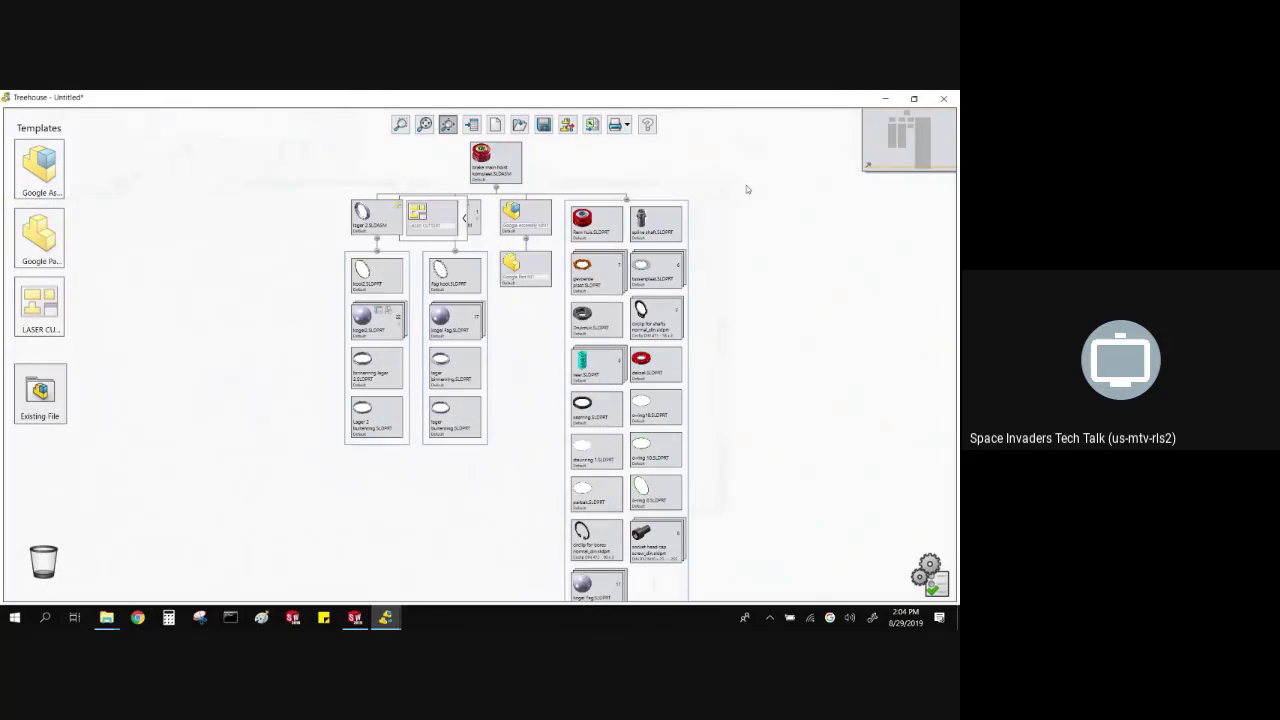